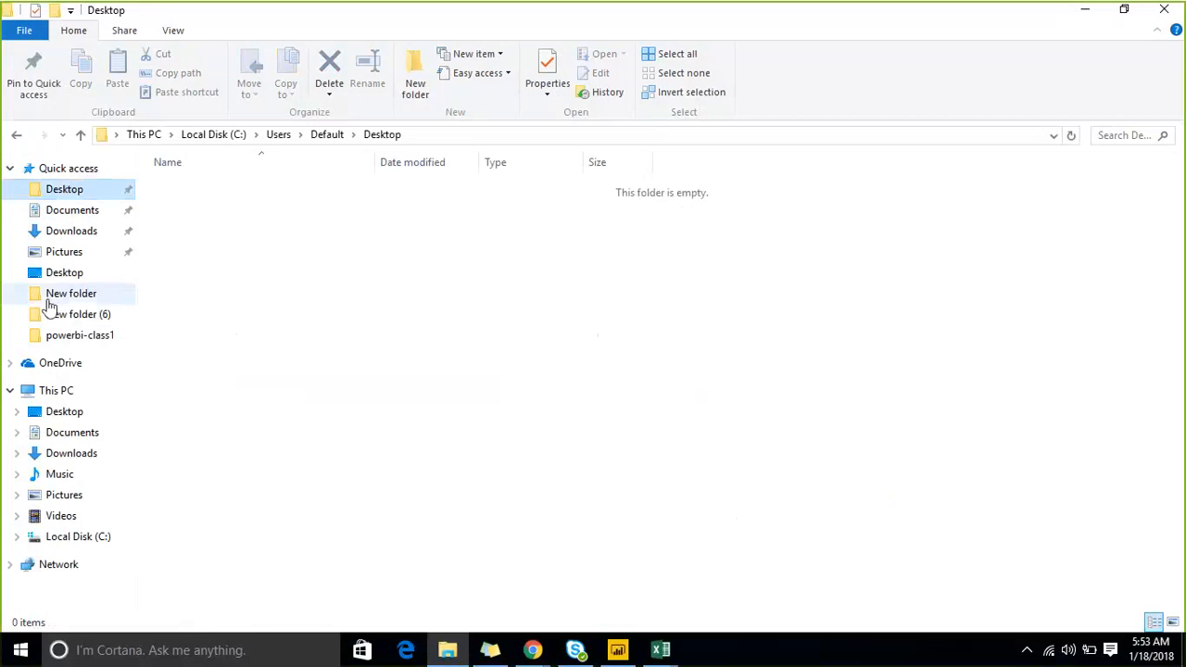
Step: Open the dax course text document from This PC's Desktop folder, sorted by newest modification date, in a maximized window
click(72, 212)
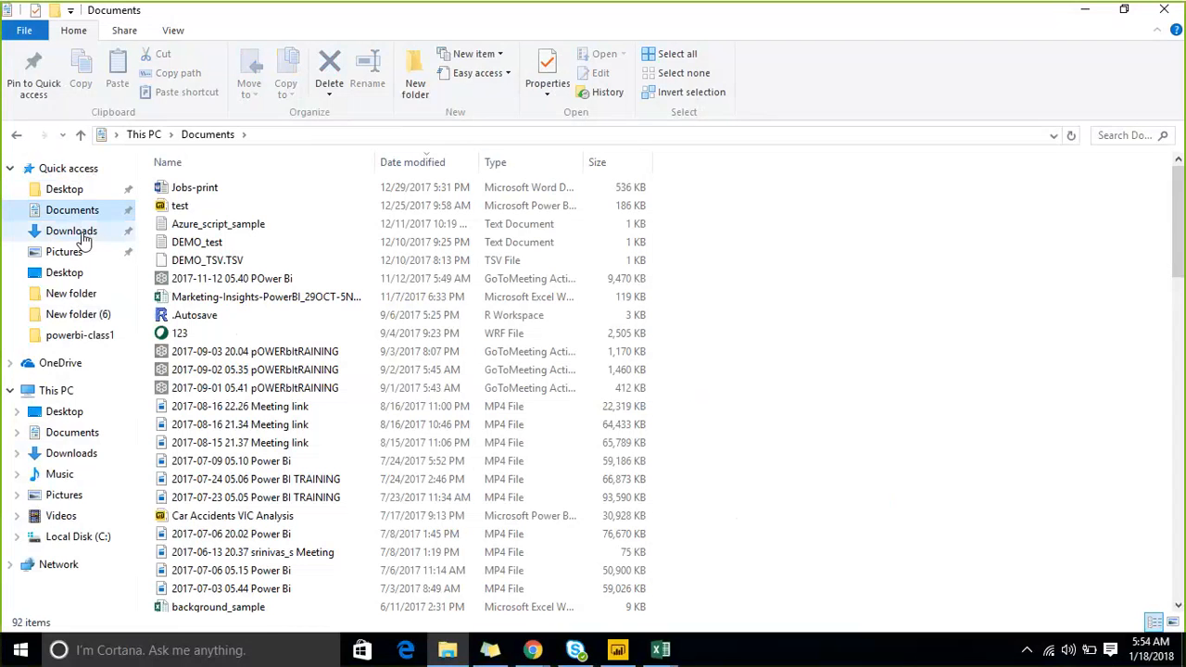
click(65, 190)
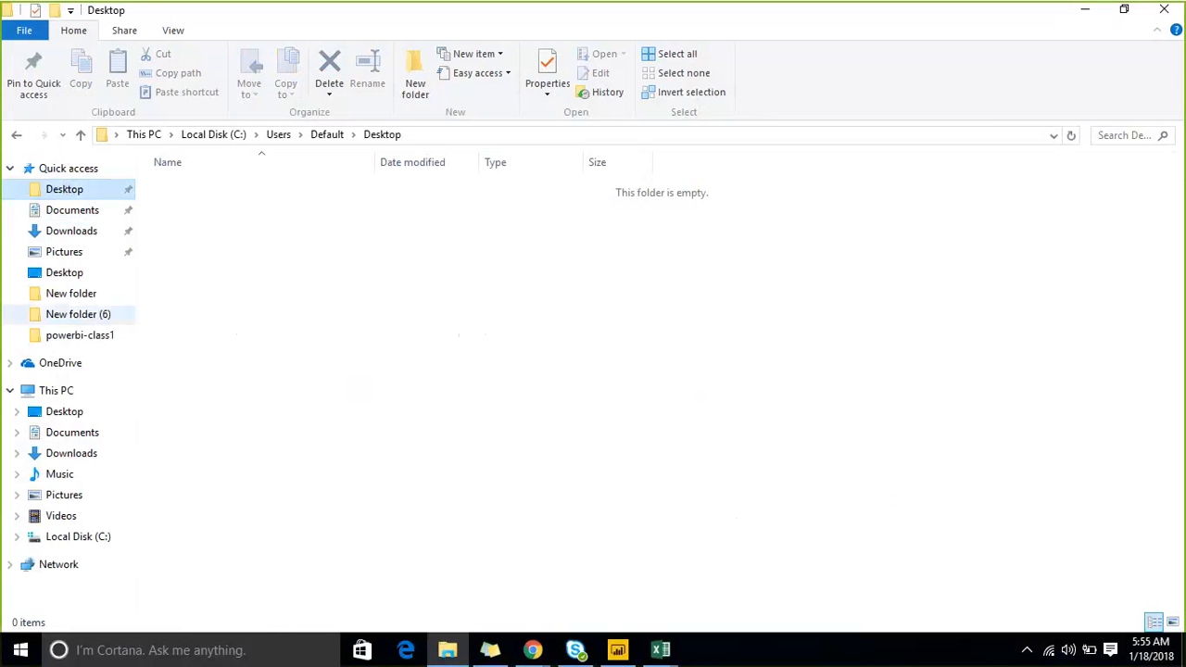
click(53, 416)
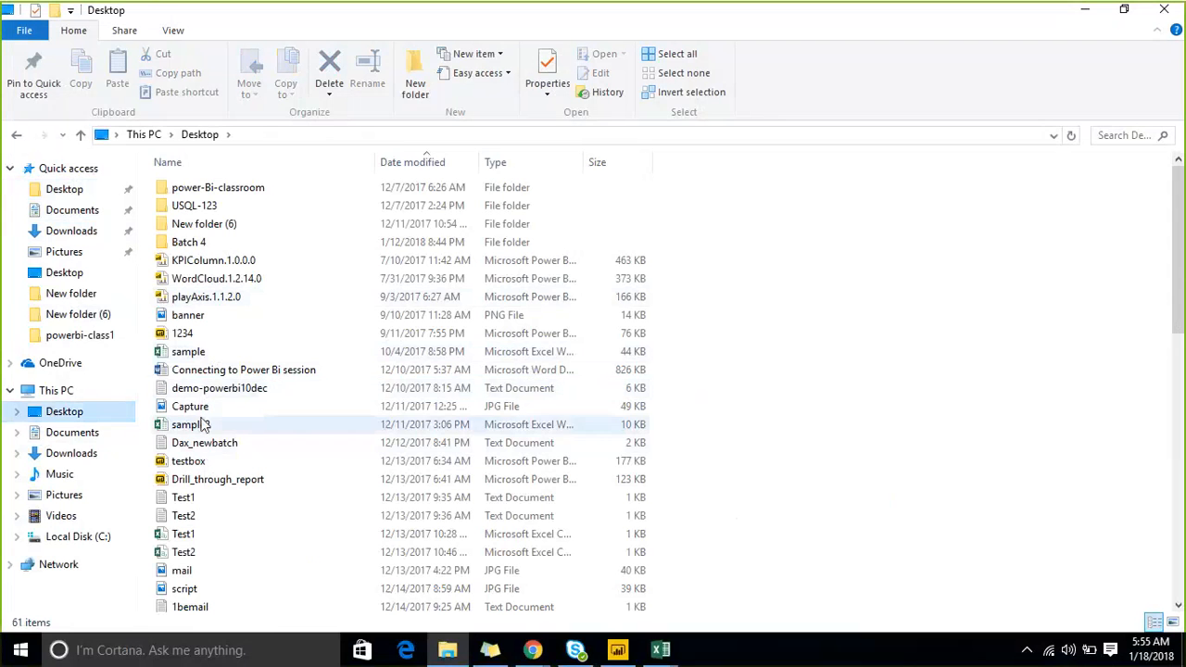
click(206, 390)
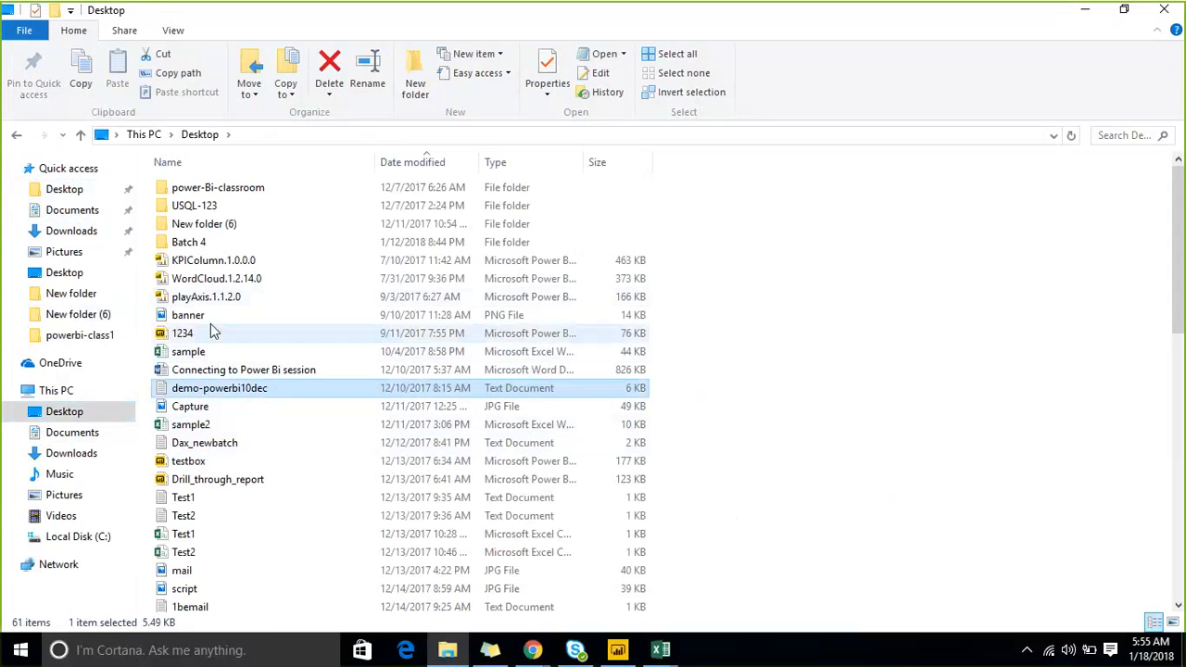
click(442, 164)
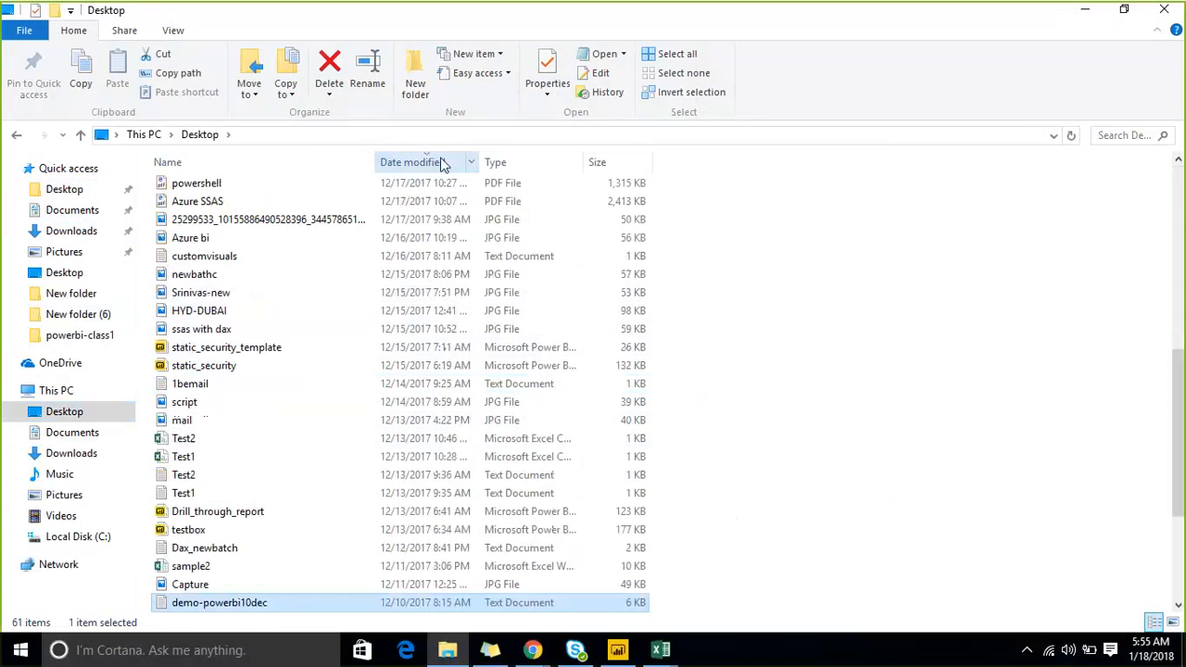
scroll(349, 209, up, 9)
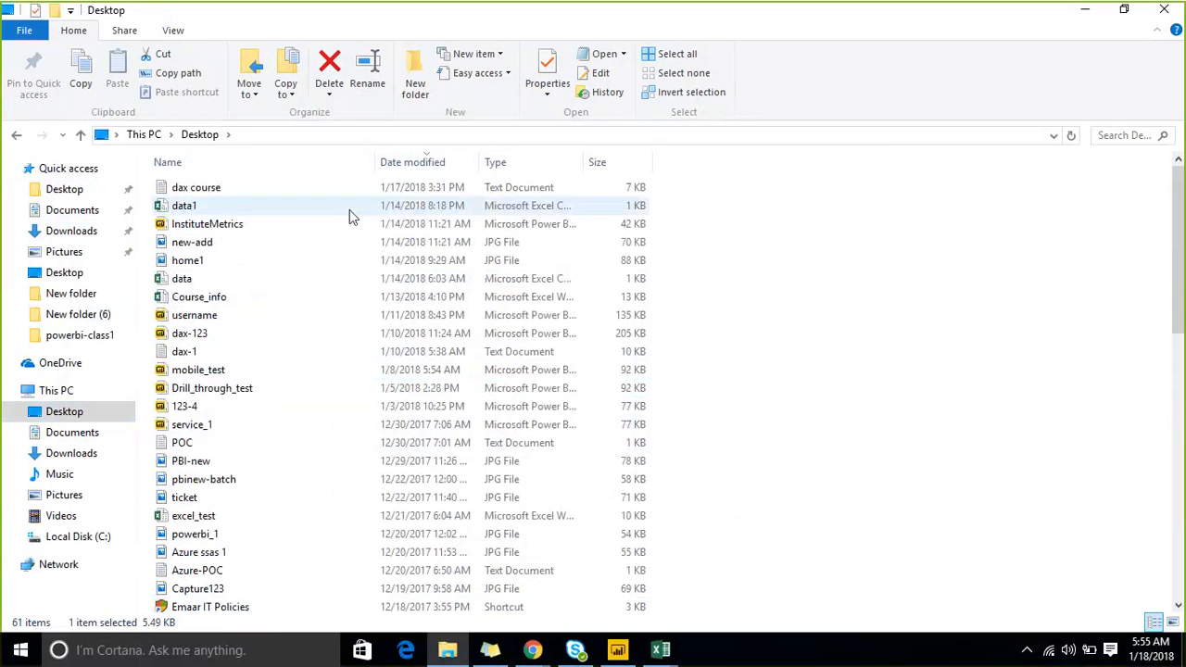
double_click(232, 192)
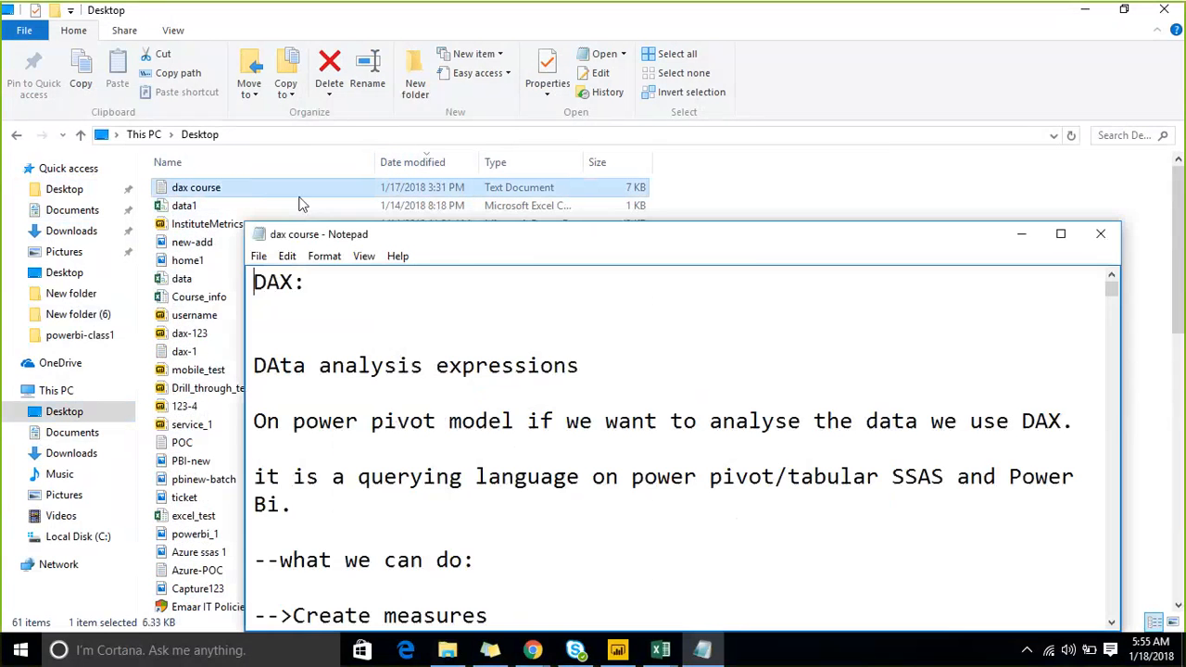
double_click(744, 245)
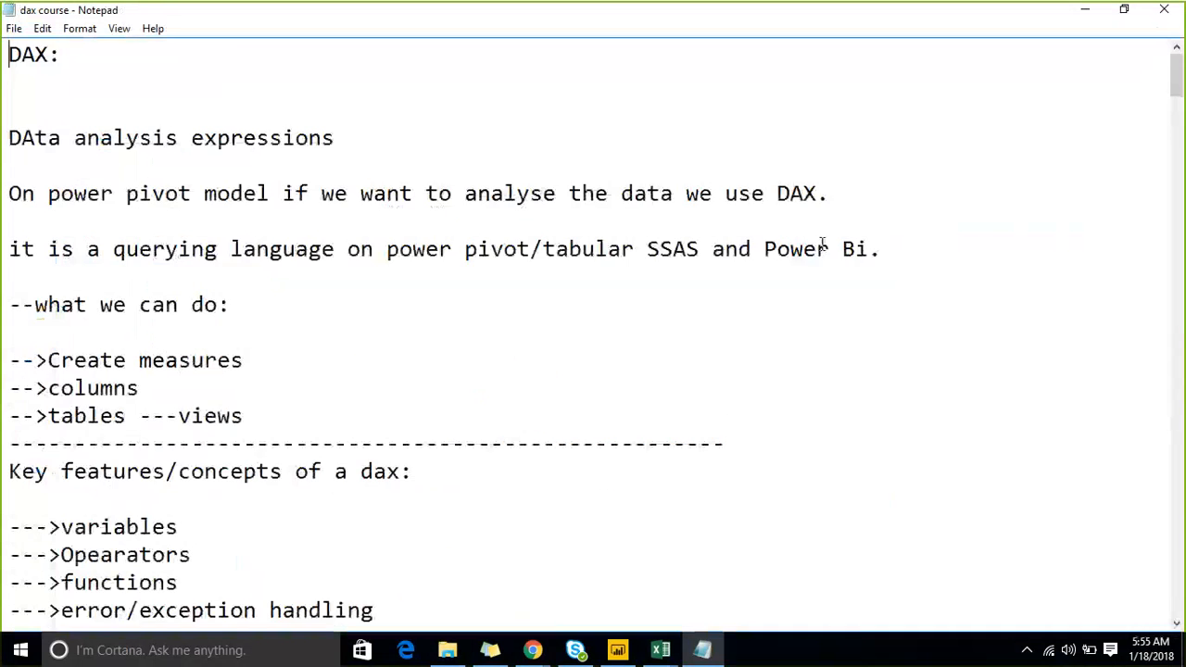
Step: Insert a block of about 25 blank lines after the "parent & child" line in the notes
scroll(985, 452, down, 20)
scroll(985, 452, down, 20)
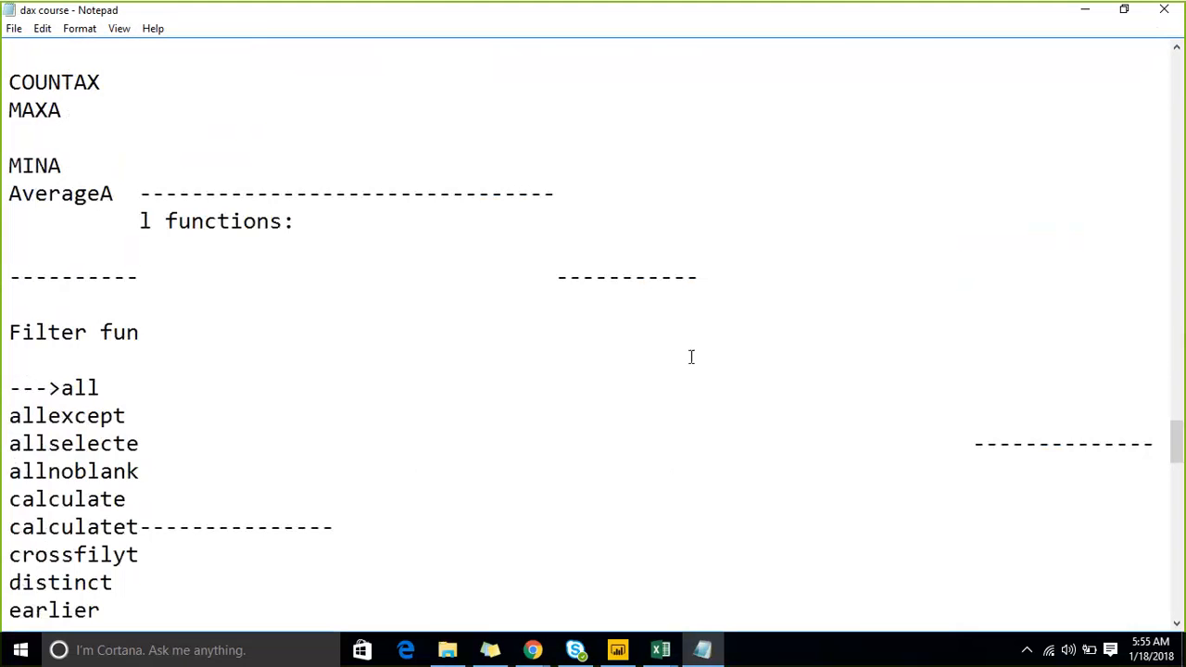
scroll(691, 357, down, 20)
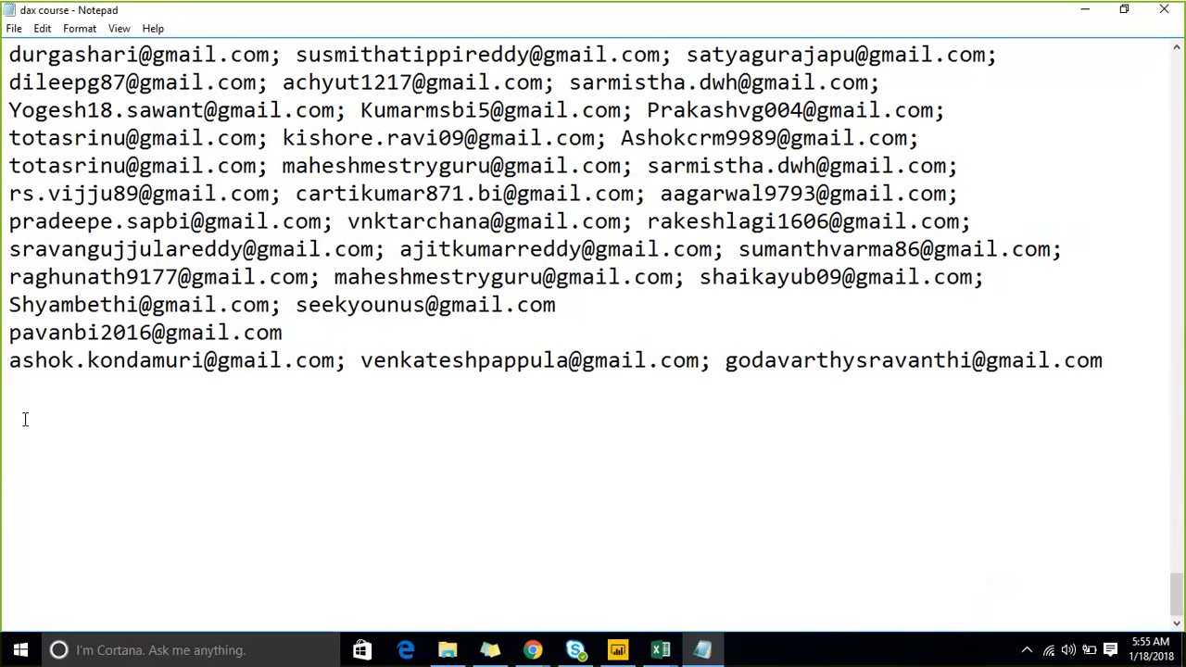
scroll(25, 420, up, 20)
scroll(164, 468, down, 3)
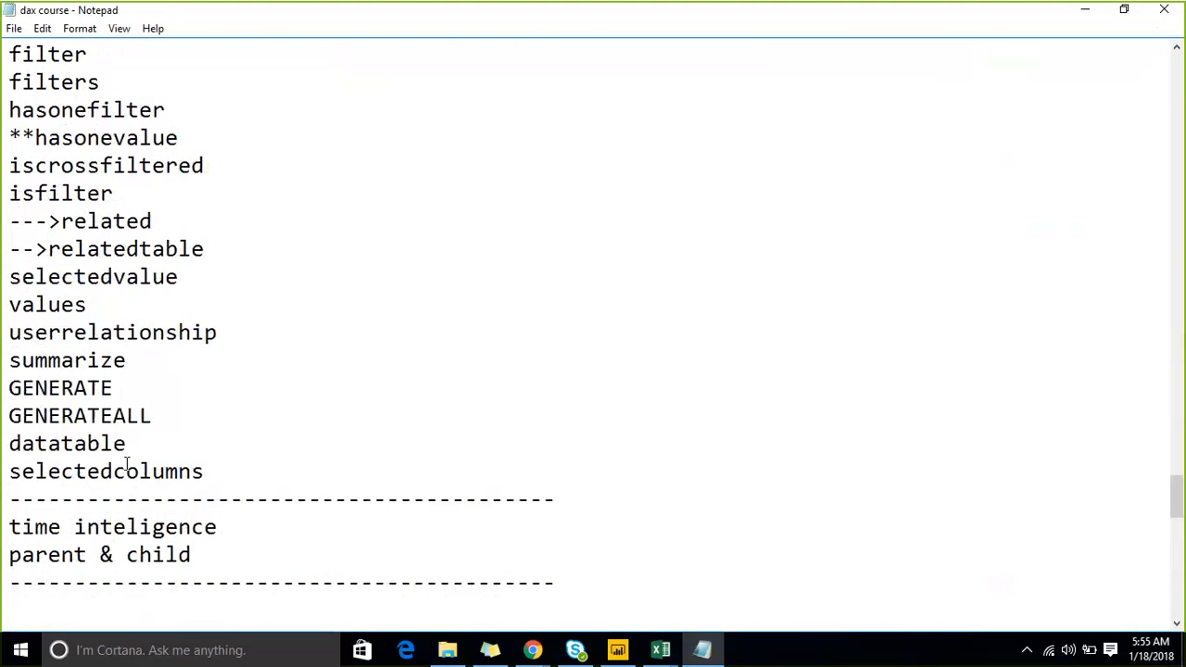
click(251, 552)
key(Return)
key(Return)
key(Return)
key(Return)
key(Return)
key(Return)
key(Return)
key(Return)
key(Return)
key(Return)
key(Return)
key(Return)
key(Return)
key(Return)
key(Return)
key(Return)
key(Return)
key(Return)
key(Return)
key(Return)
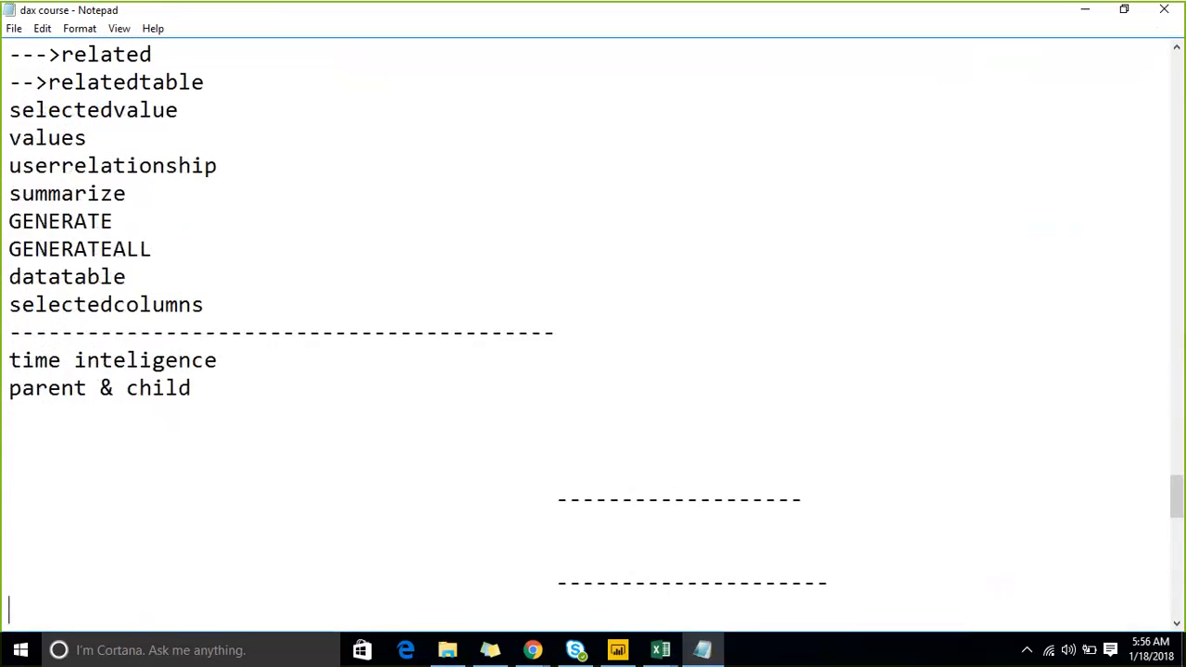
key(Return)
key(Return)
key(Return)
key(Return)
key(Return)
Step: Write the syntax line "Calculate(expression,filter):" near the start of the new blank space
key(Up)
key(Up)
key(Up)
key(Up)
key(Up)
key(Up)
key(Up)
key(Up)
key(Up)
key(Up)
key(Up)
key(Up)
key(Up)
key(Up)
key(Up)
key(Up)
key(Up)
key(Up)
key(Up)
key(Up)
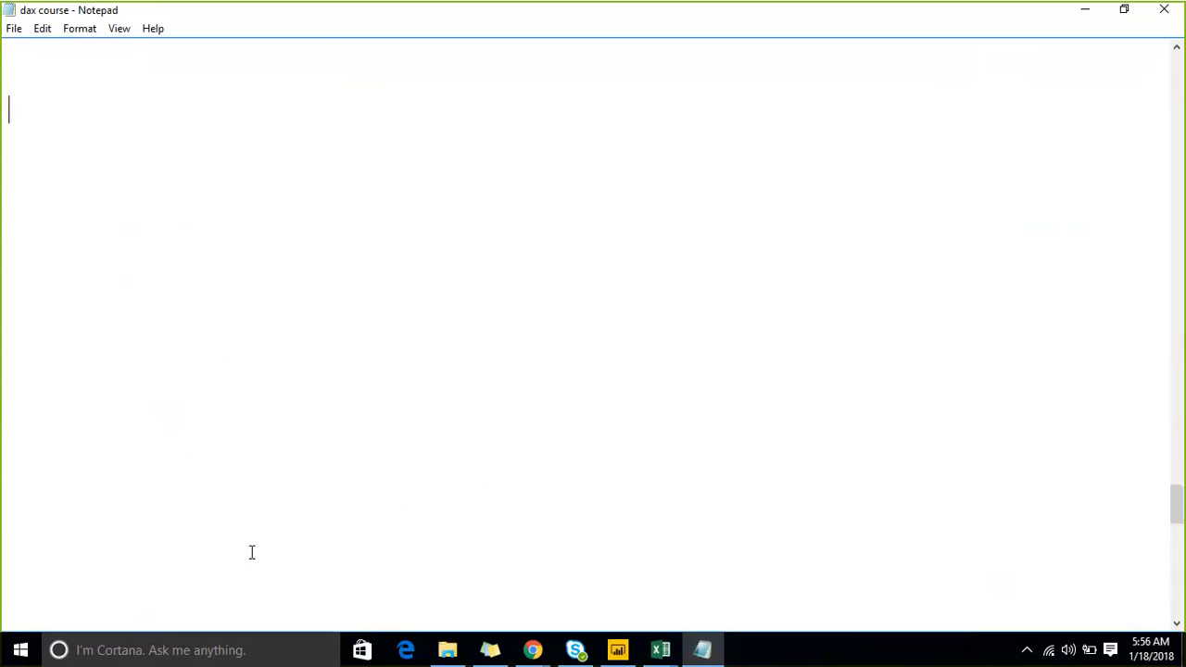
key(Down)
key(Down)
text(Calculate)
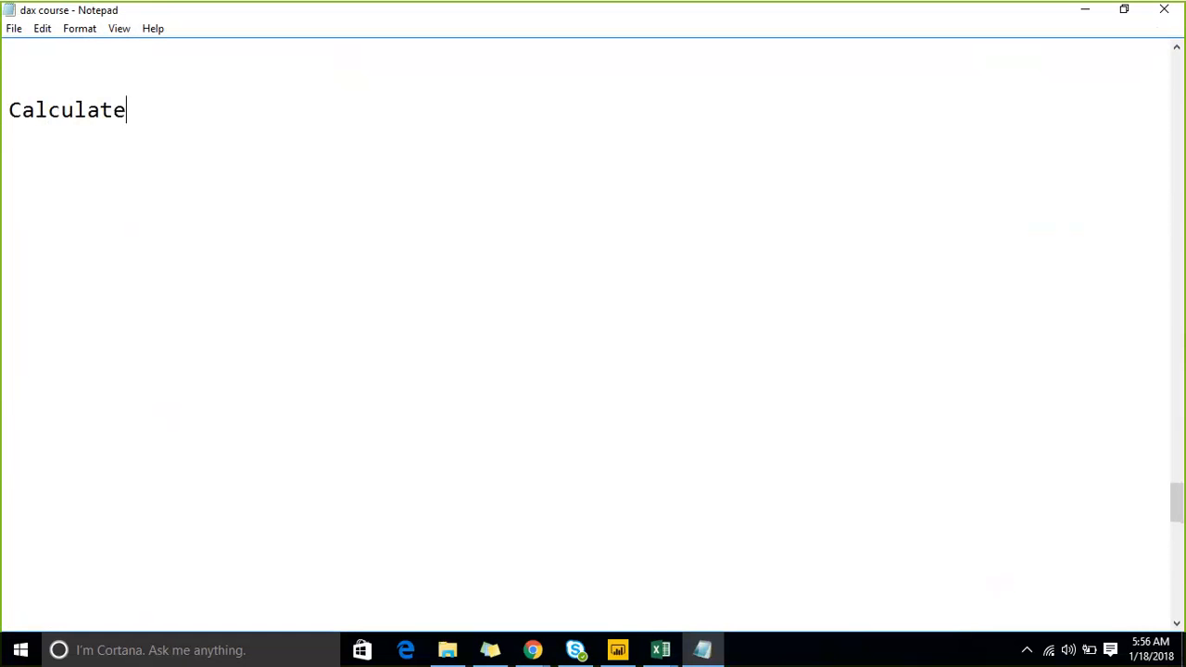
text(():)
key(Left)
text(expressio)
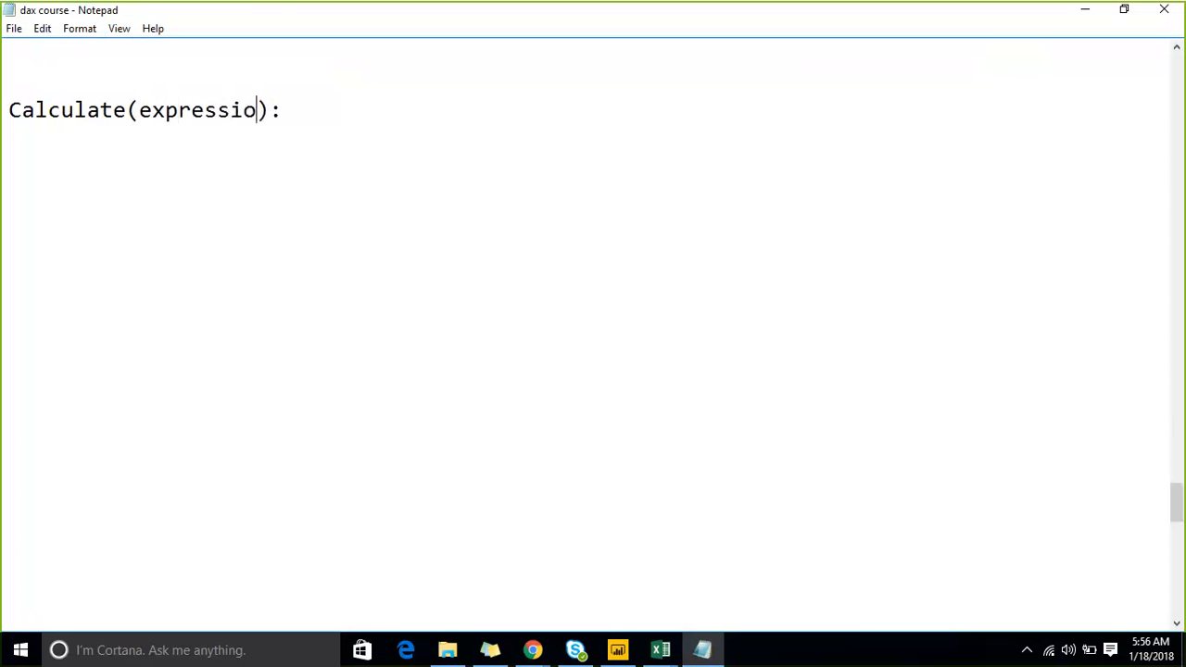
text(n,filter)
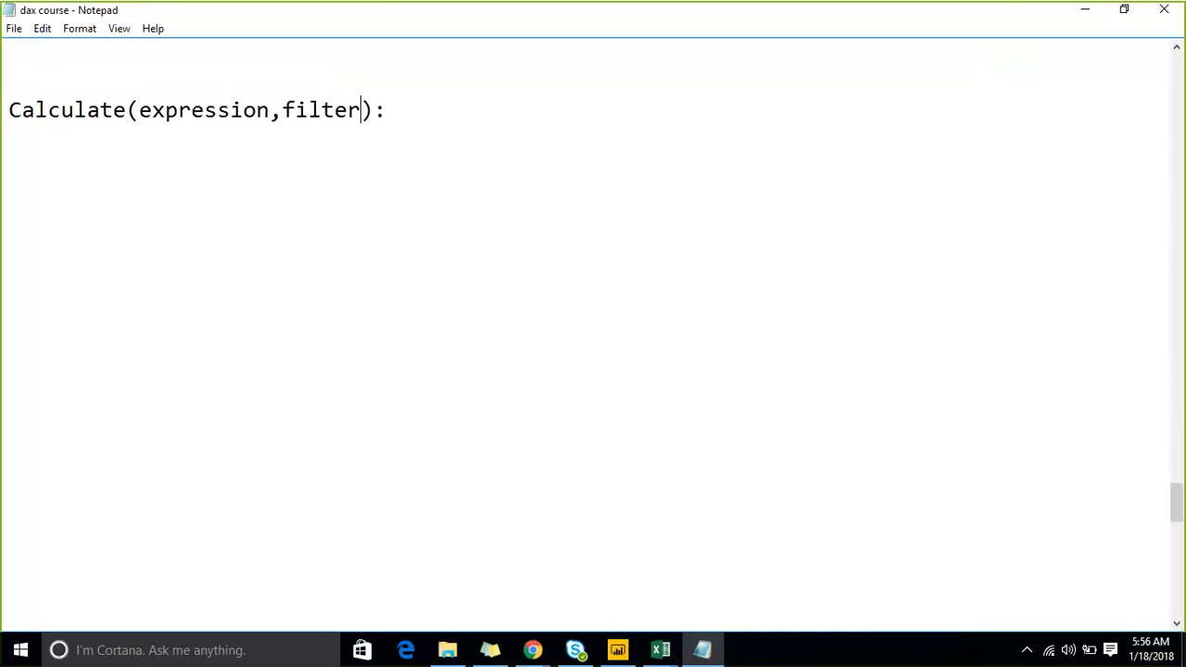
Step: Highlight the whole "Calculate(expression,filter)" syntax without the trailing colon
key(Right)
key(shift+Left)
key(shift+Left)
key(shift+Left)
key(shift+Left)
key(shift+Left)
key(shift+Left)
key(shift+Left)
key(shift+Left)
key(shift+Left)
key(shift+Left)
key(shift+Left)
key(shift+Left)
key(shift+Left)
key(shift+Left)
key(shift+Left)
key(shift+Left)
key(shift+Left)
key(shift+Left)
key(shift+Left)
key(shift+Left)
key(shift+Left)
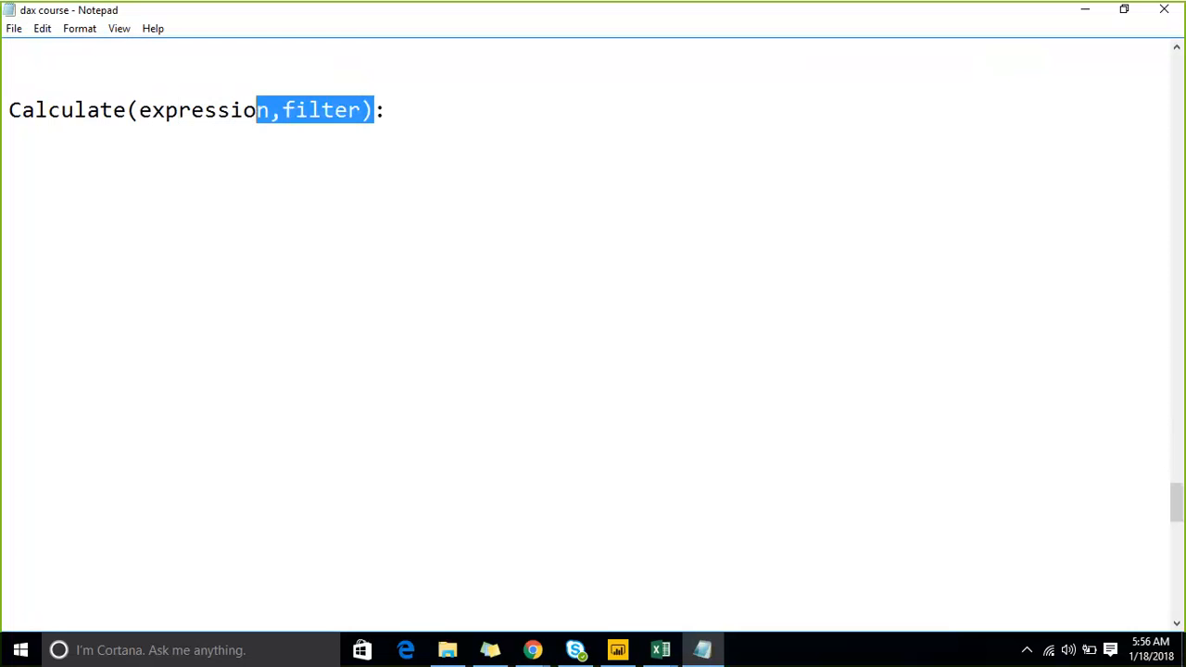
key(shift+Right)
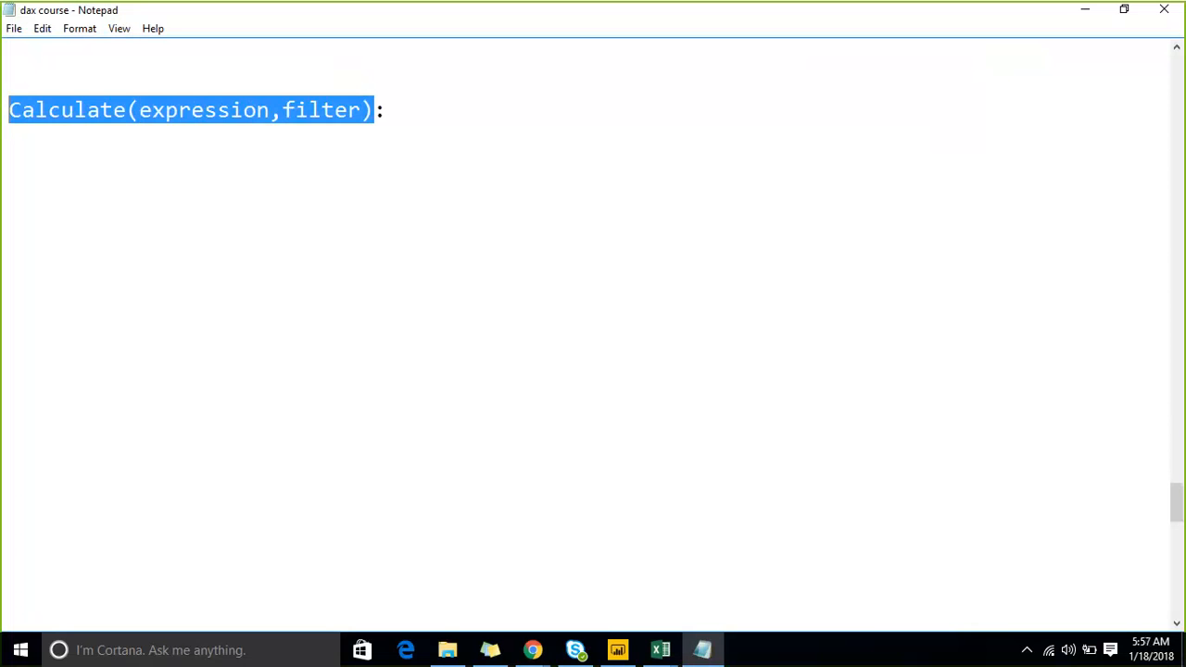
Step: Highlight only the word "filter" in the Calculate syntax line
key(Right)
key(Right)
key(Right)
key(Right)
key(Right)
key(Right)
key(Right)
key(Right)
key(Right)
key(Right)
key(Right)
key(Right)
key(Right)
key(Right)
key(Right)
key(Right)
key(Right)
key(Right)
key(Right)
key(Right)
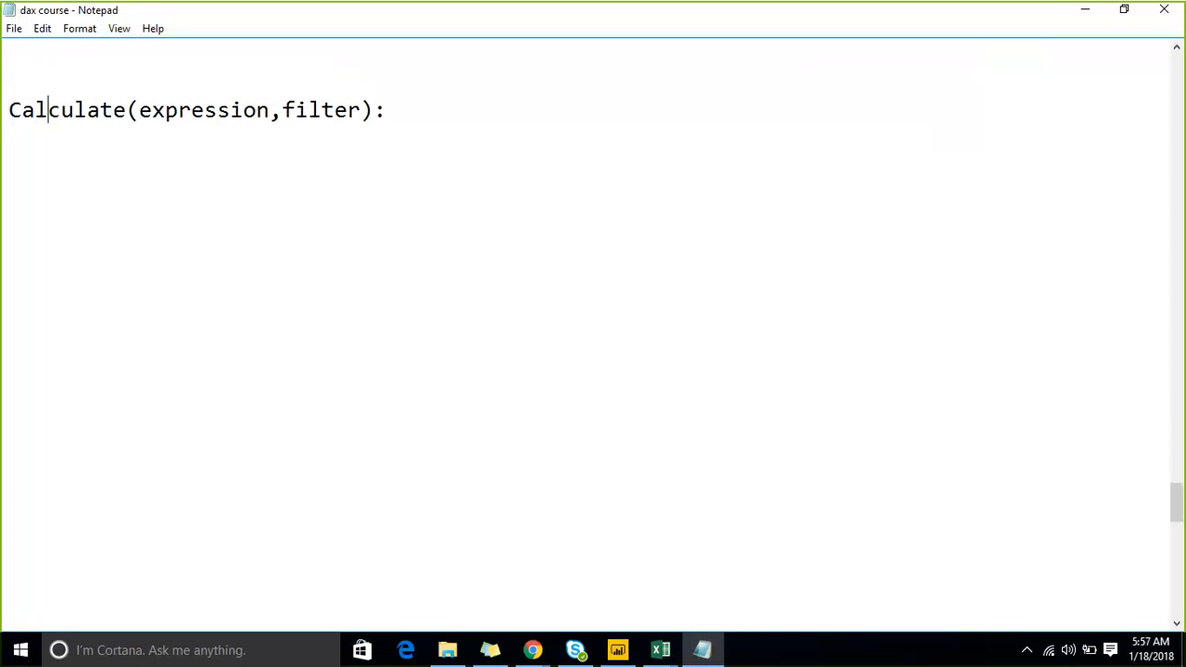
key(Left)
key(shift+Right)
key(shift+Right)
key(shift+Right)
key(shift+Right)
key(shift+Right)
key(shift+Right)
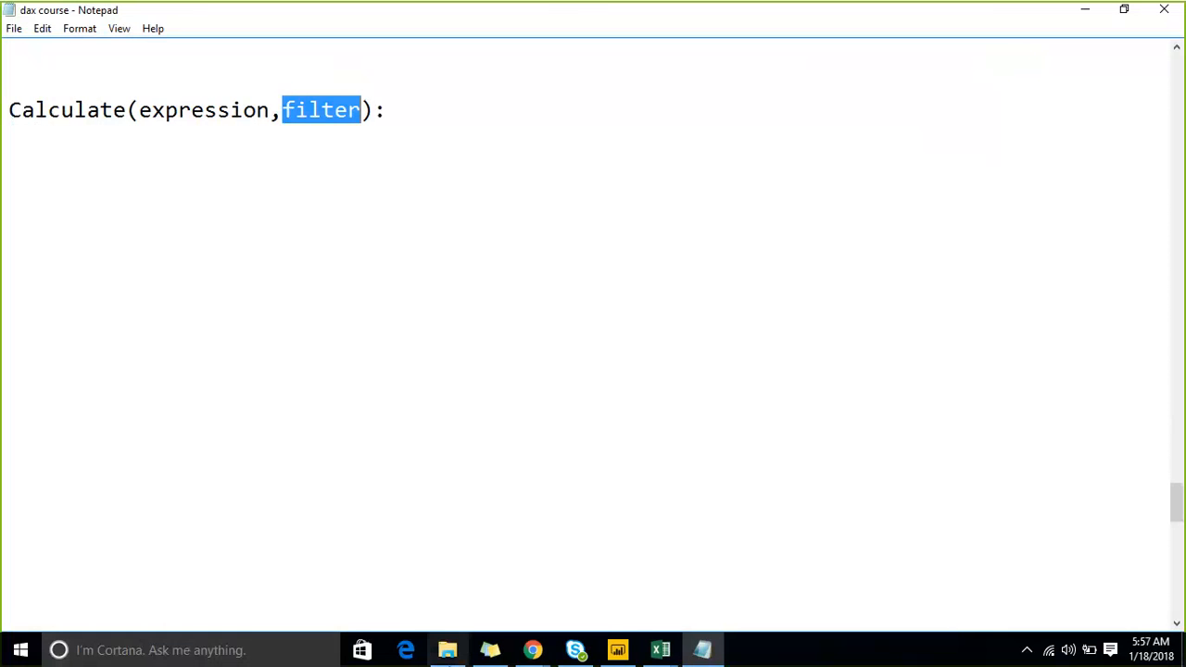
Step: Switch to Power BI Desktop, load the Salesdata, Dept and EMP sheets from the recent source sample.xlsx, and dismiss the auto-recovery notice
click(618, 652)
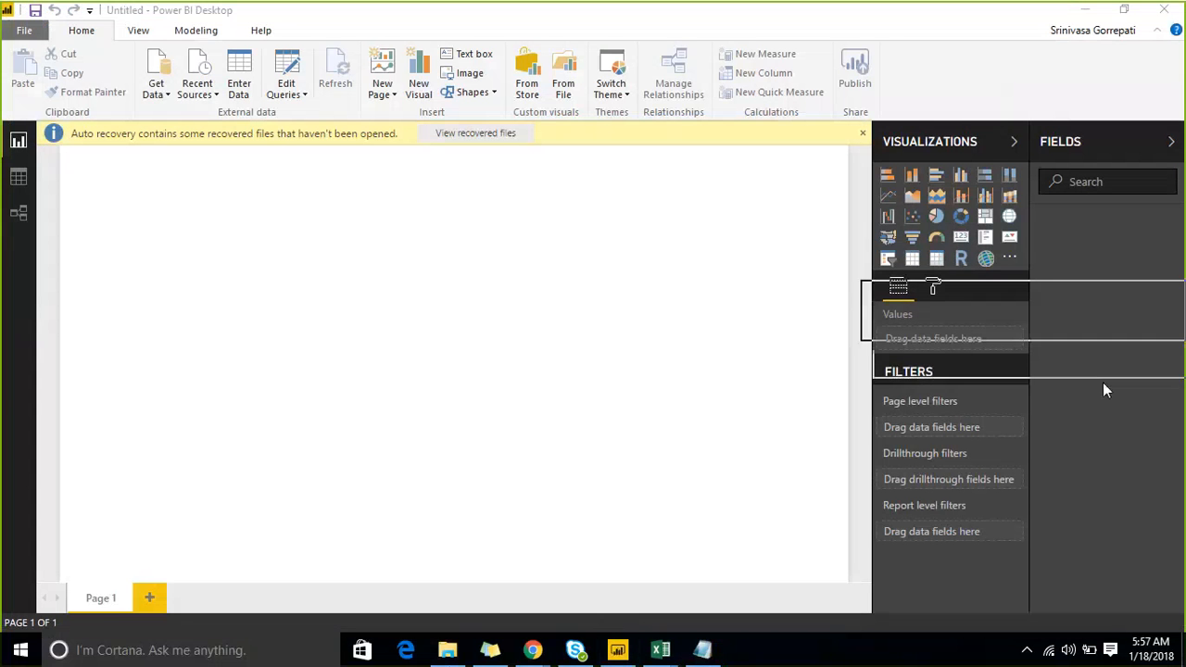
click(218, 95)
click(221, 139)
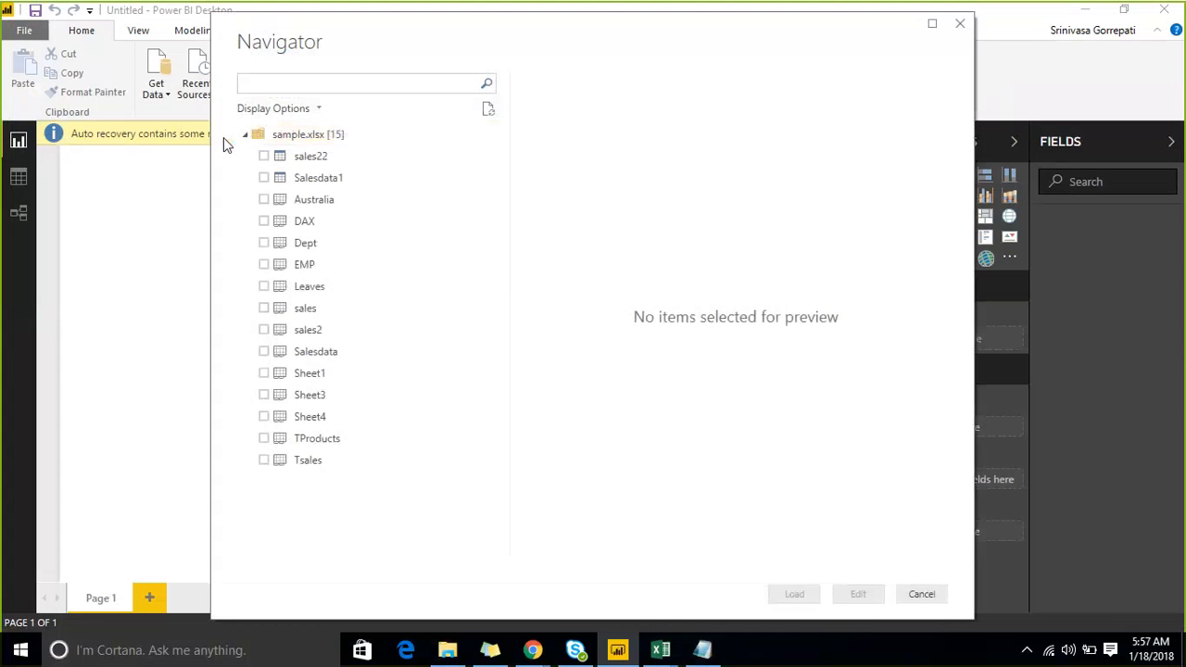
click(265, 352)
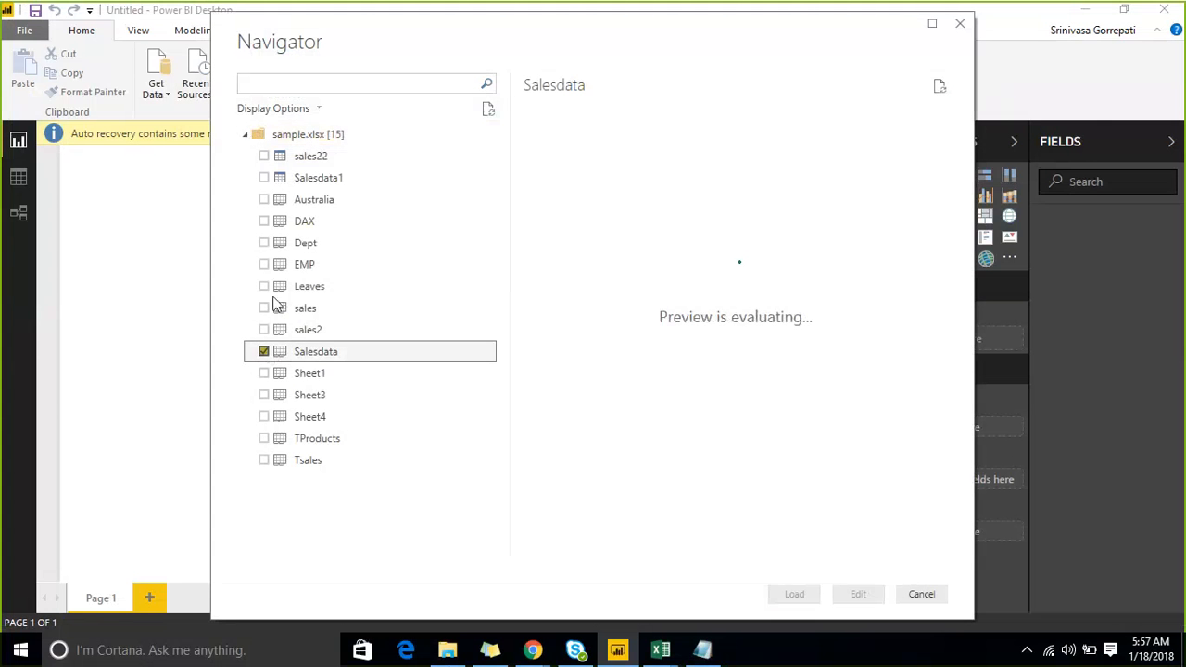
click(264, 242)
click(264, 264)
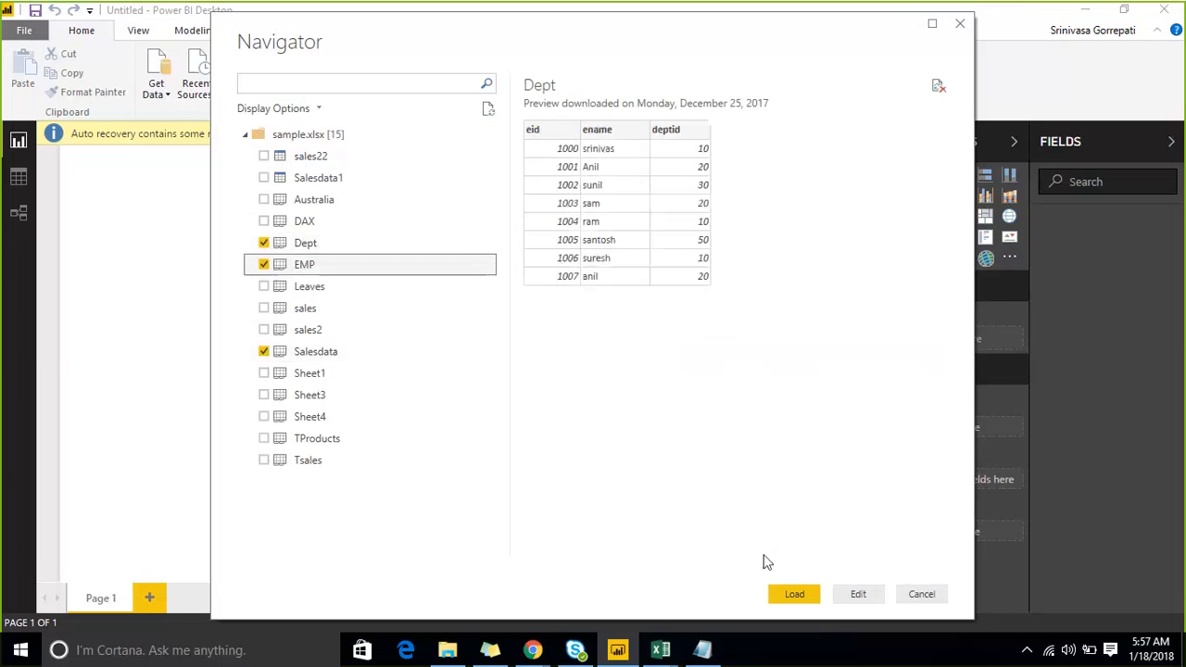
click(787, 593)
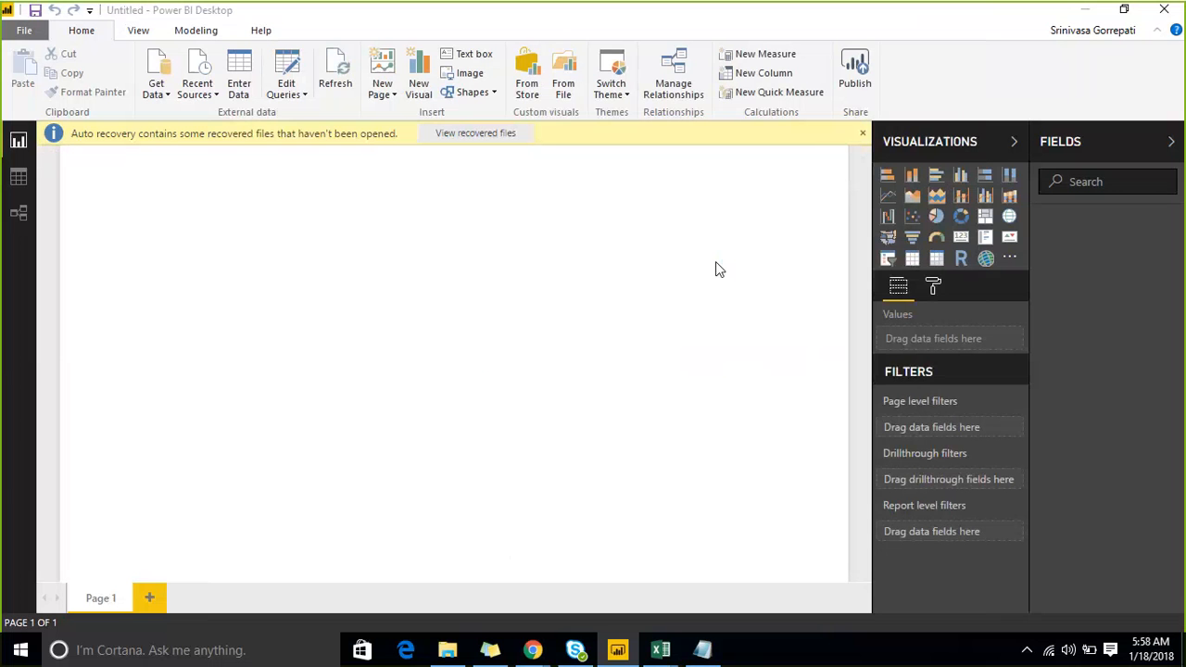
click(864, 136)
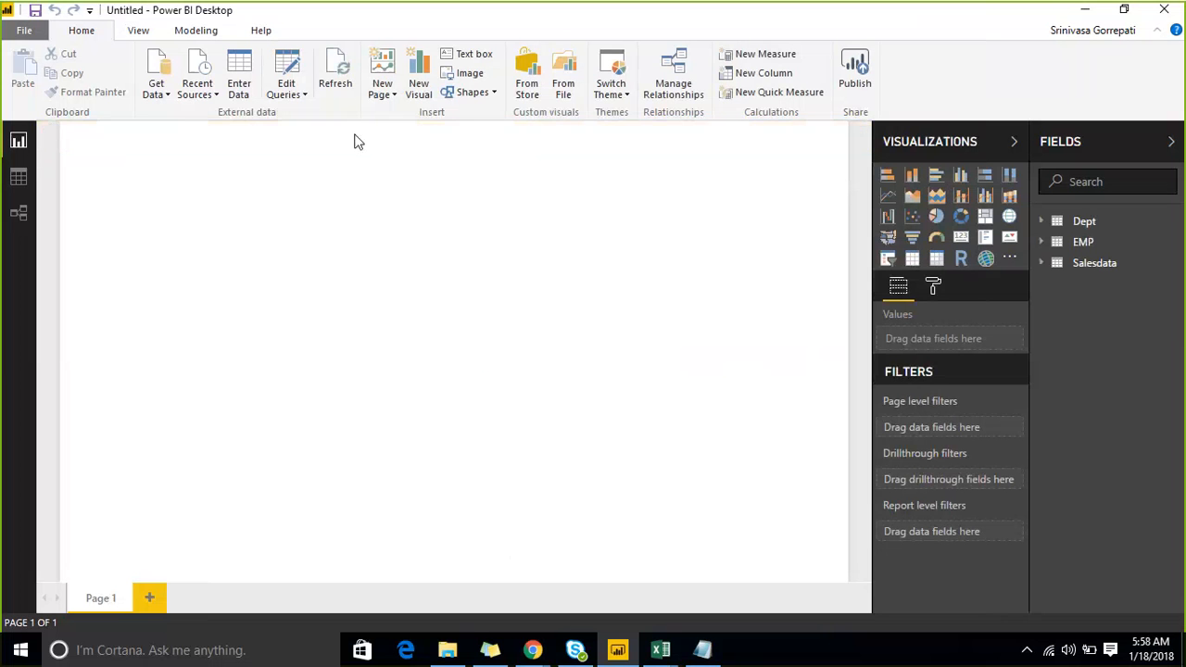
Step: Display the rows of the Salesdata table in the data view
click(13, 181)
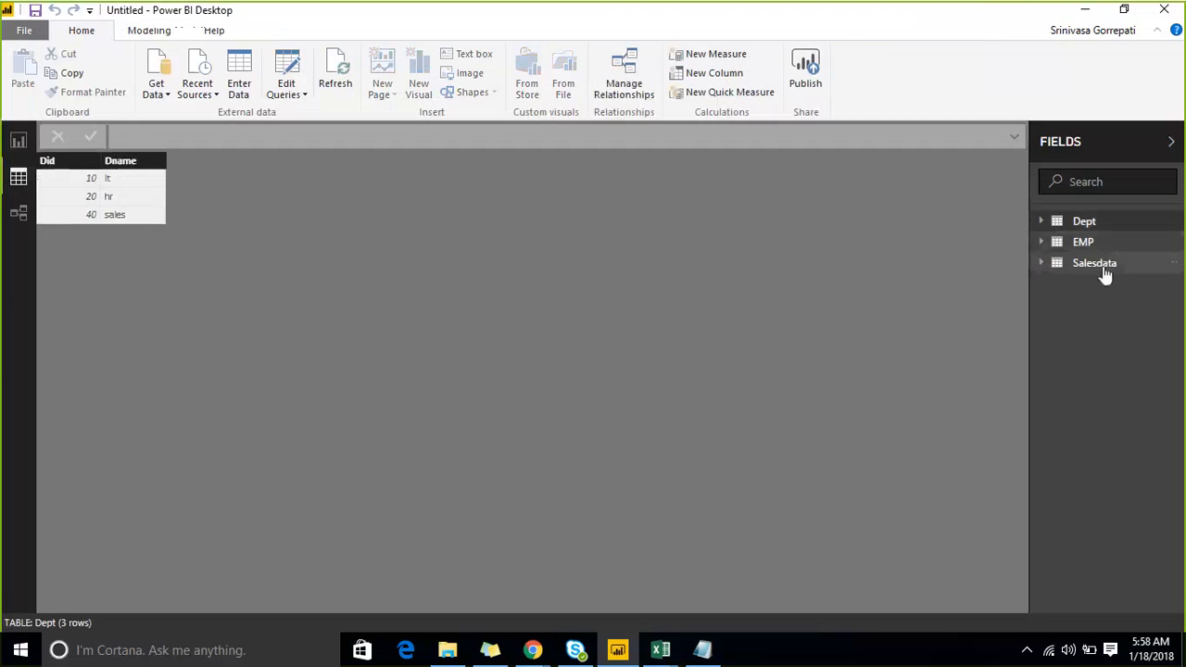
click(1102, 267)
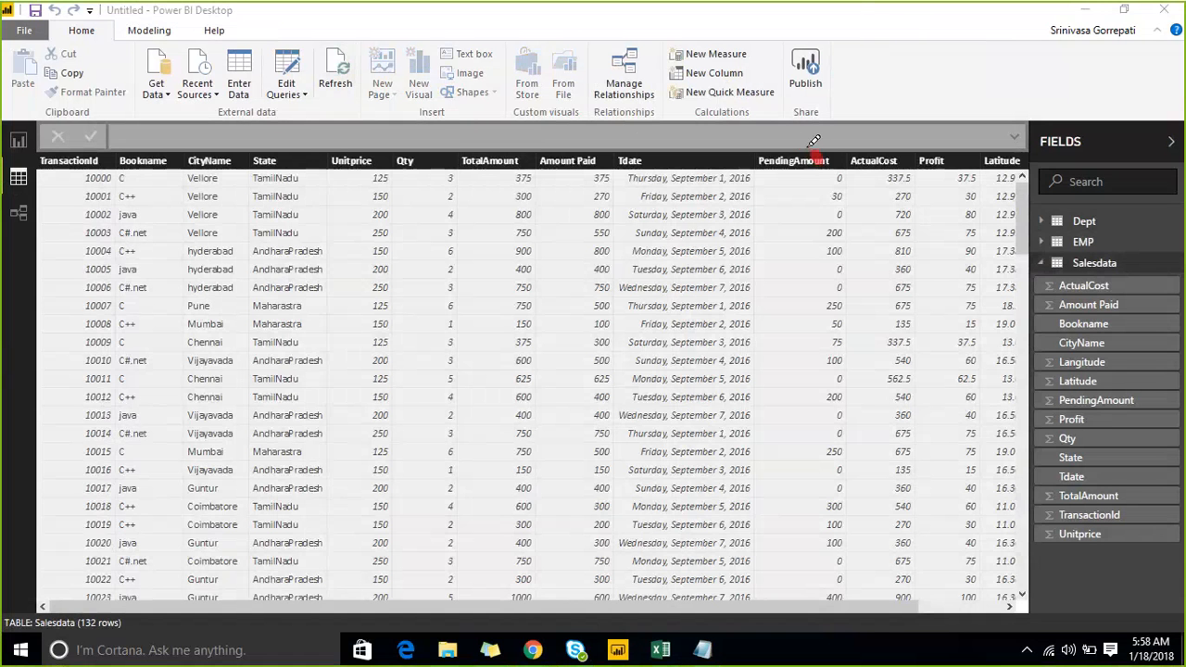
mouse_move(817, 157)
mouse_down()
mouse_move(628, 146)
mouse_move(598, 176)
mouse_up()
mouse_move(608, 128)
mouse_down()
mouse_move(597, 184)
mouse_move(643, 211)
mouse_move(757, 214)
mouse_move(814, 190)
mouse_move(834, 243)
mouse_move(959, 141)
mouse_move(1087, 98)
mouse_up()
mouse_move(1063, 15)
mouse_down()
mouse_move(1085, 69)
mouse_move(1072, 43)
mouse_up()
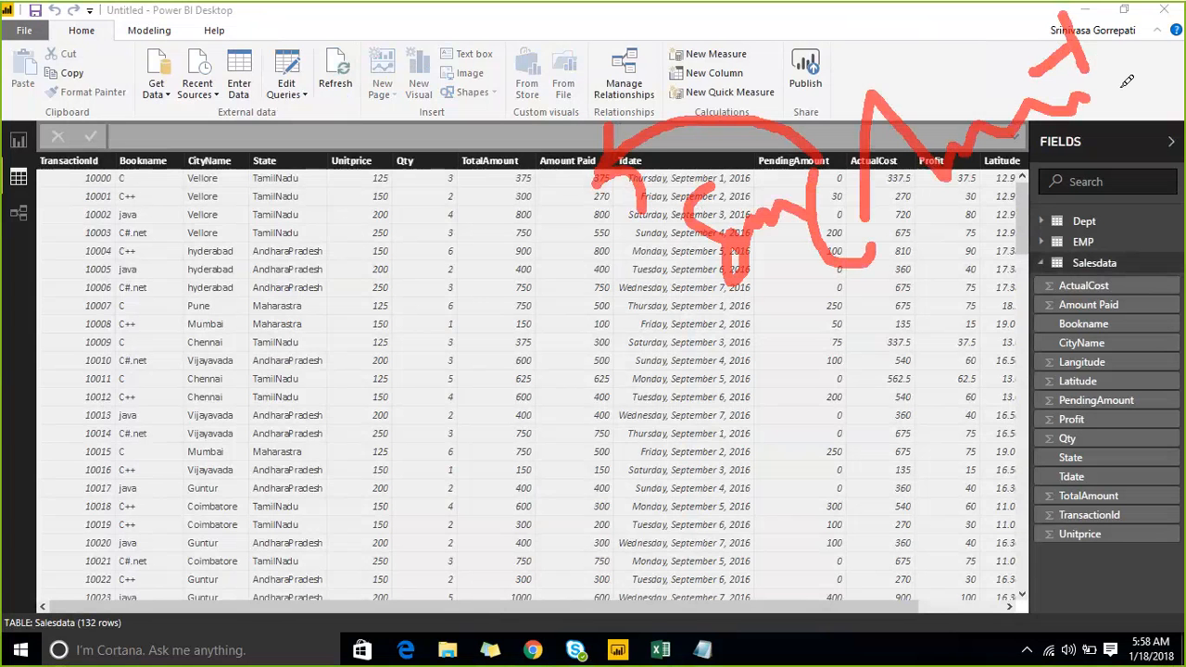
drag(1107, 6, 1103, 88)
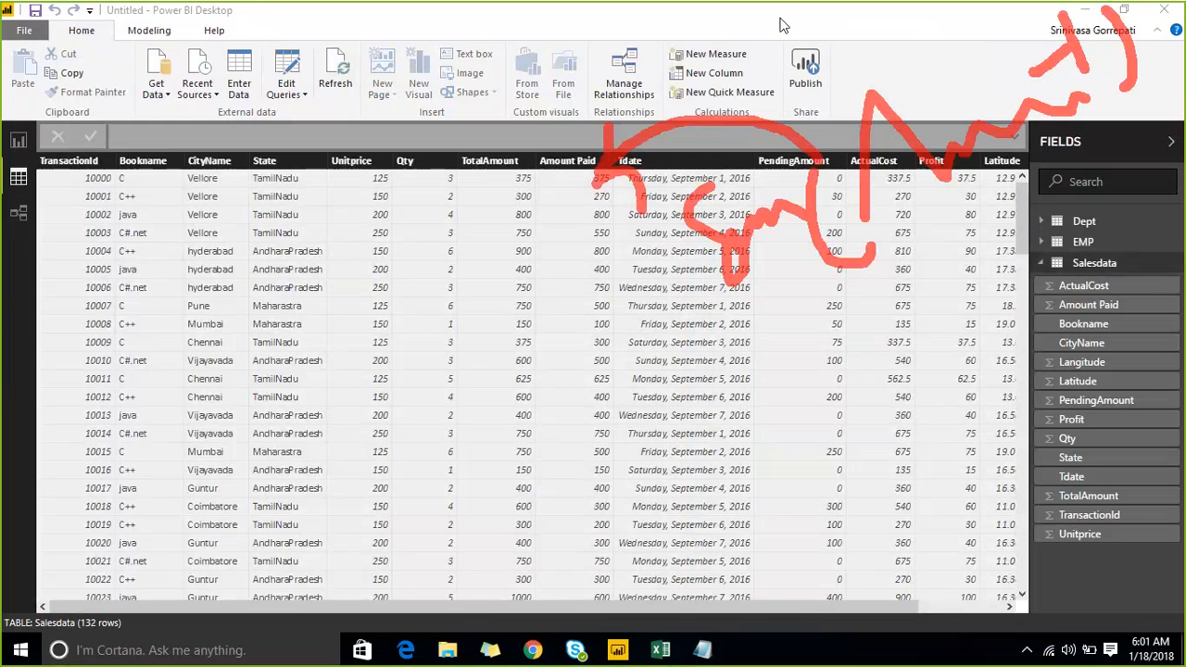
click(911, 25)
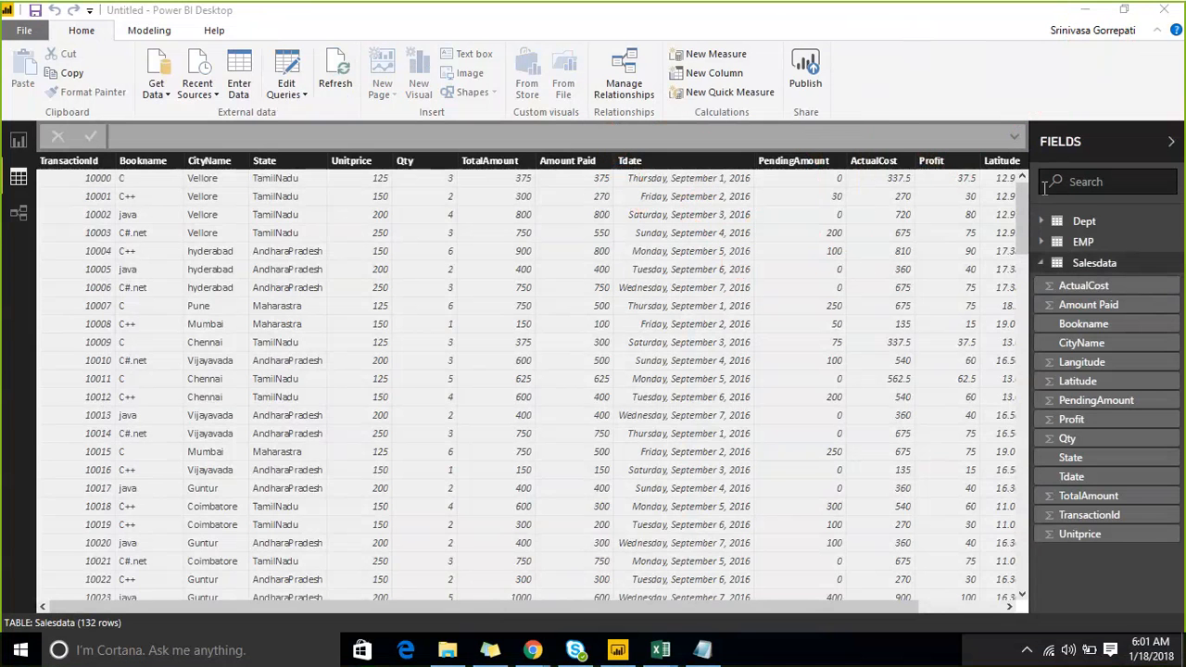
Step: Add a new measure to the Salesdata table with the formula SUM(Salesdata[Amount Paid])
right_click(1177, 266)
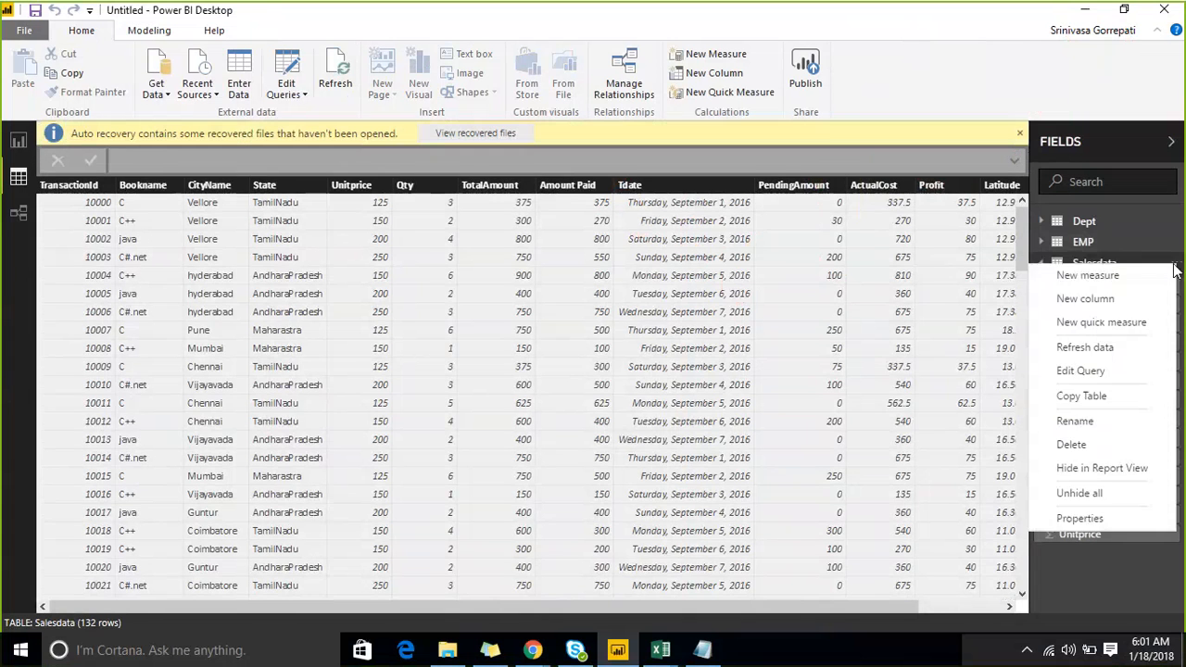
click(1119, 279)
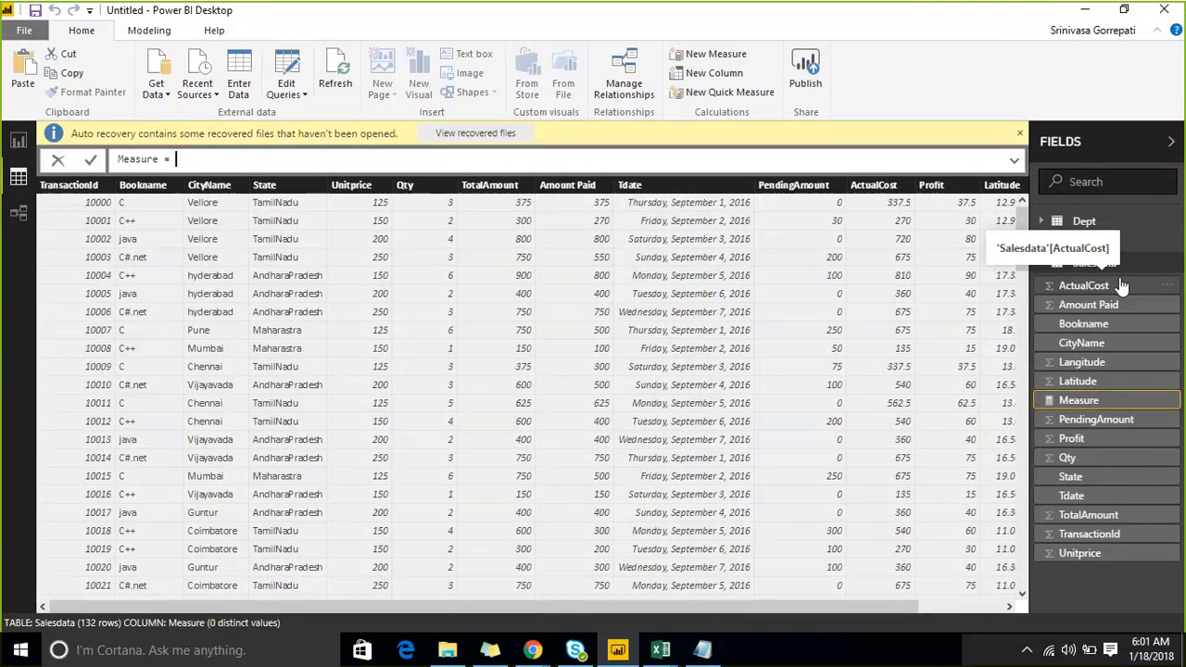
text(SUM()
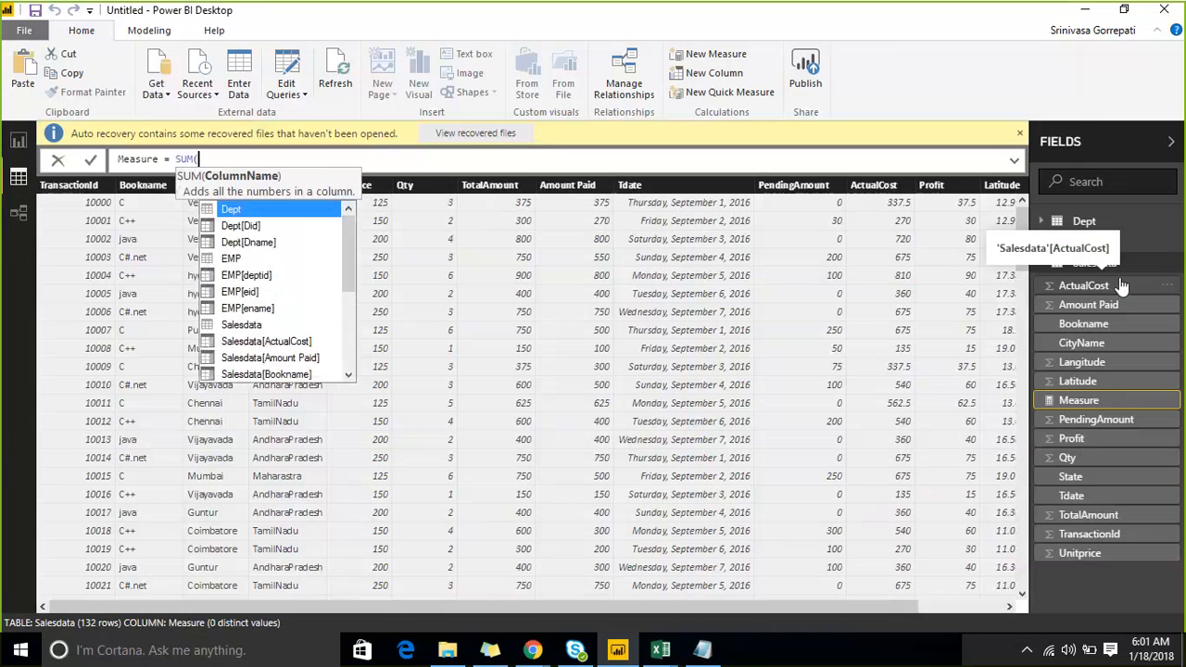
text(am)
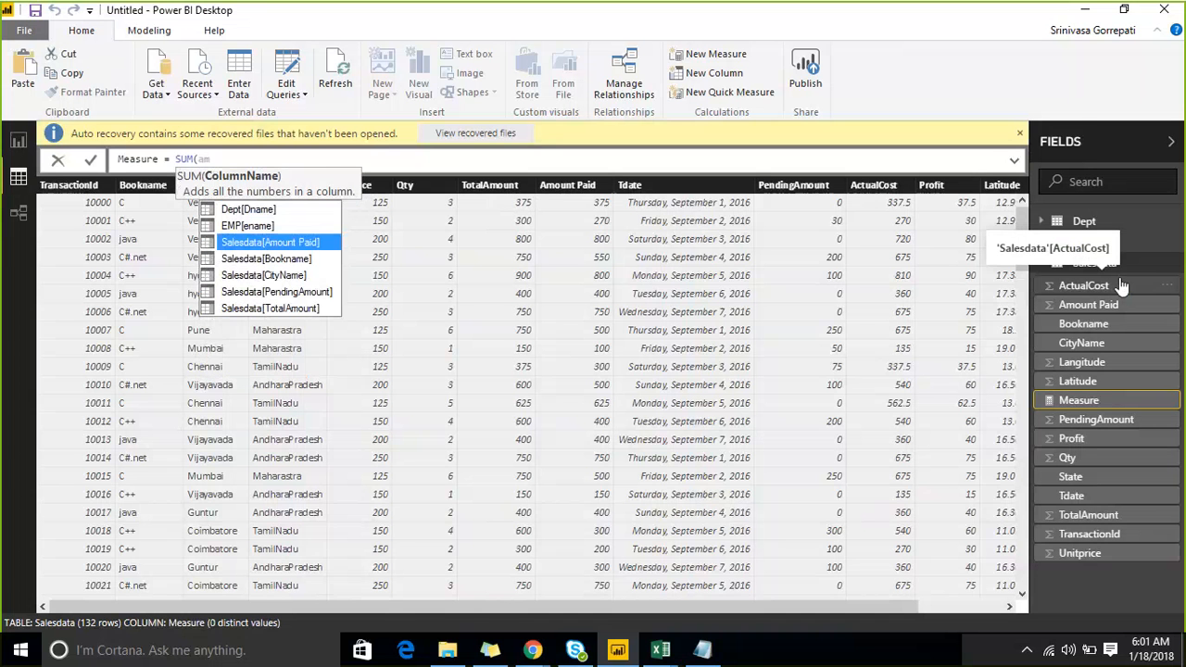
key(Tab)
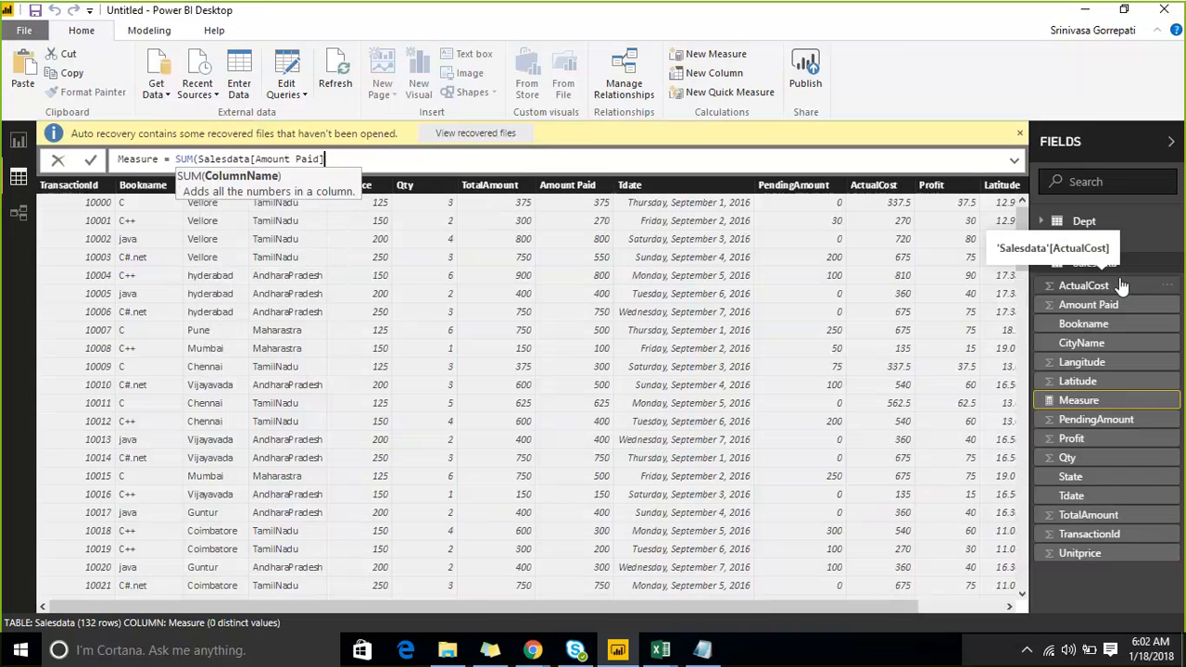
text())
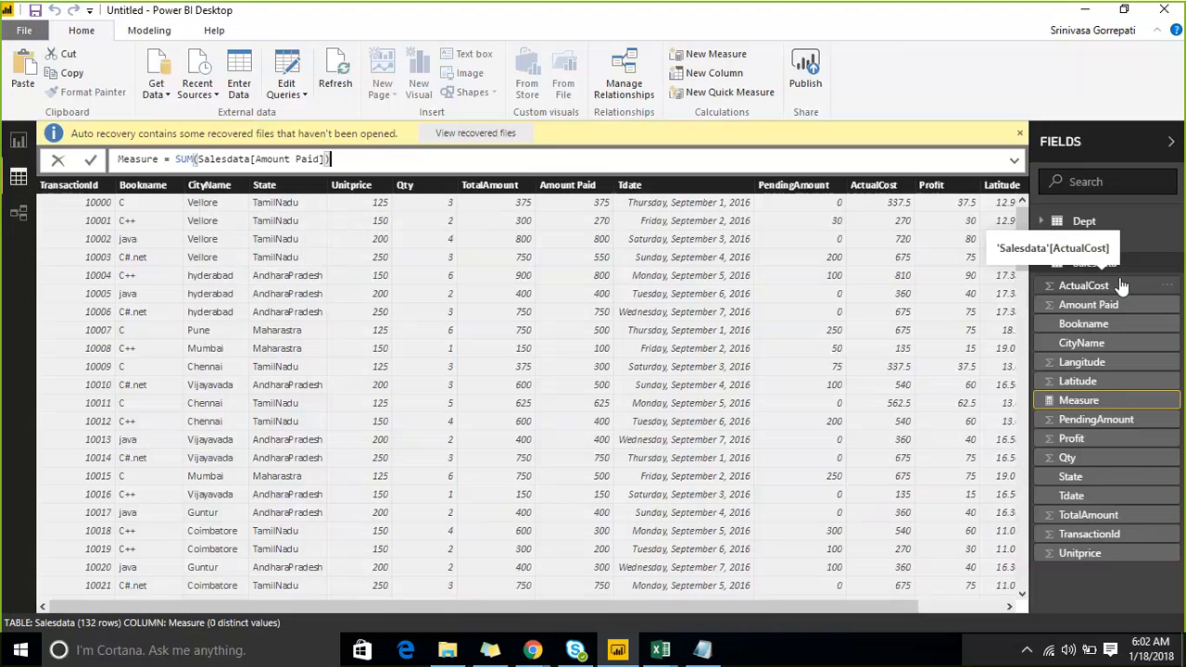
Step: Name the new SUM measure Amtpaid, commit it, and dismiss the auto-recovery notice
key(Left)
key(Left)
key(Left)
key(Left)
key(Left)
key(Left)
key(Left)
key(Left)
key(Left)
key(Left)
key(Left)
key(Left)
key(Left)
key(Left)
key(Left)
key(Left)
key(Left)
key(Left)
key(Left)
key(Left)
key(Left)
key(BackSpace)
key(BackSpace)
key(BackSpace)
key(BackSpace)
key(BackSpace)
key(BackSpace)
key(BackSpace)
text(Amtpaid)
key(End)
key(Return)
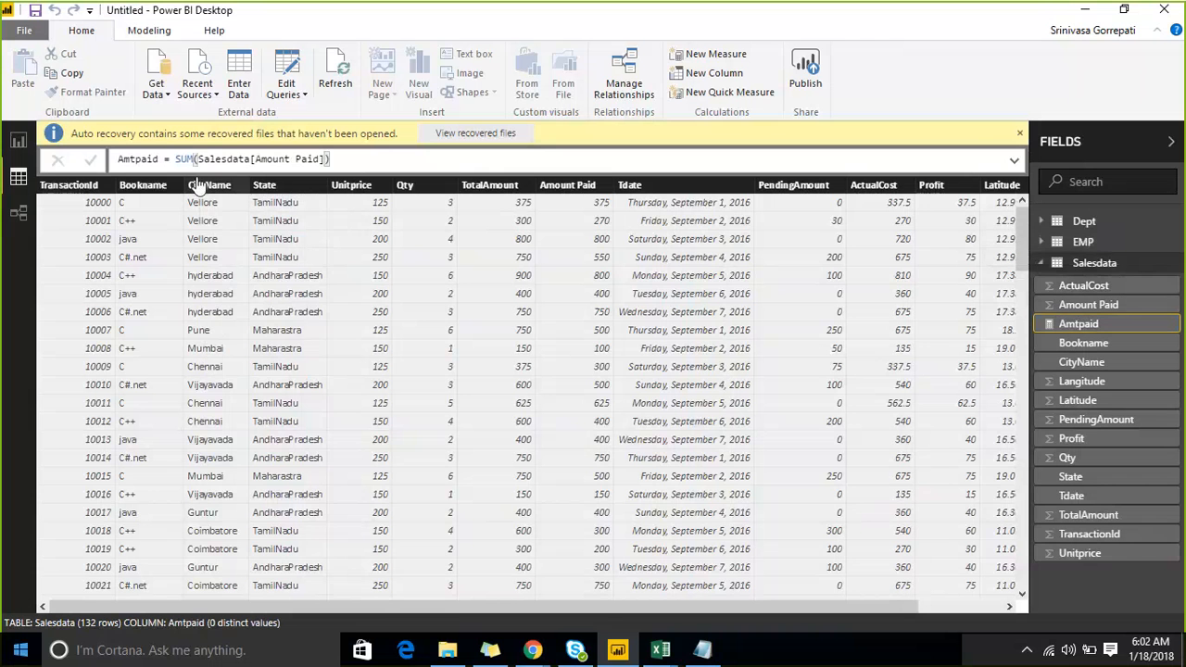
click(1020, 133)
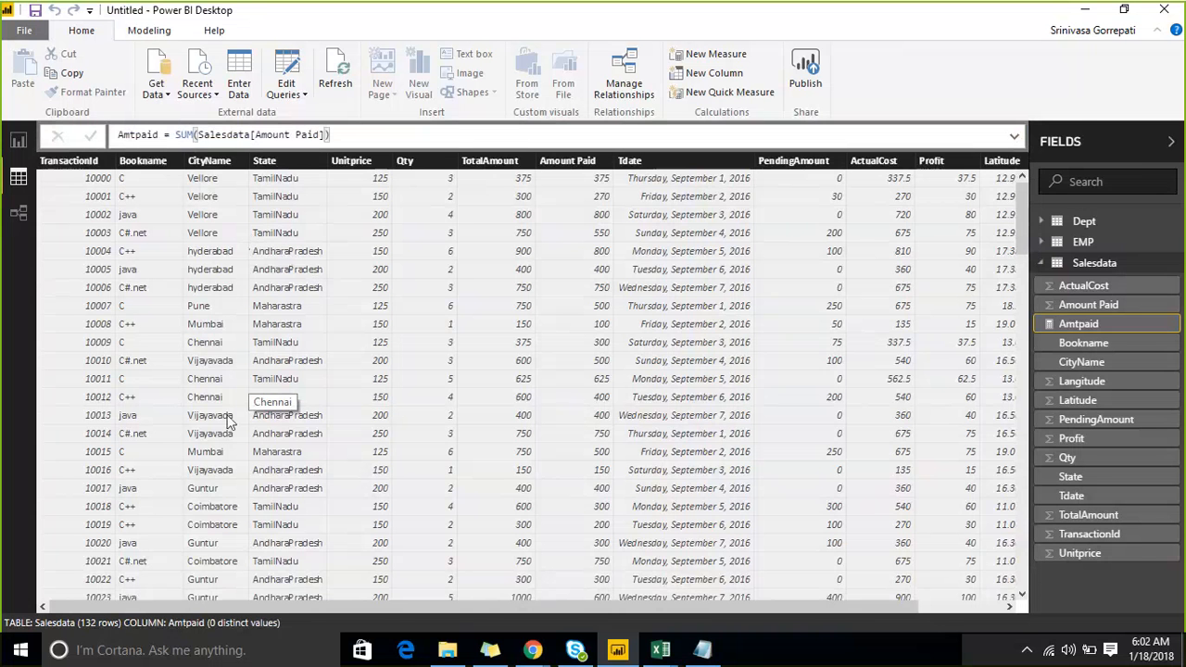
Step: Highlight the CityName column and look through the Salesdata rows to the end and back to the beginning
click(214, 313)
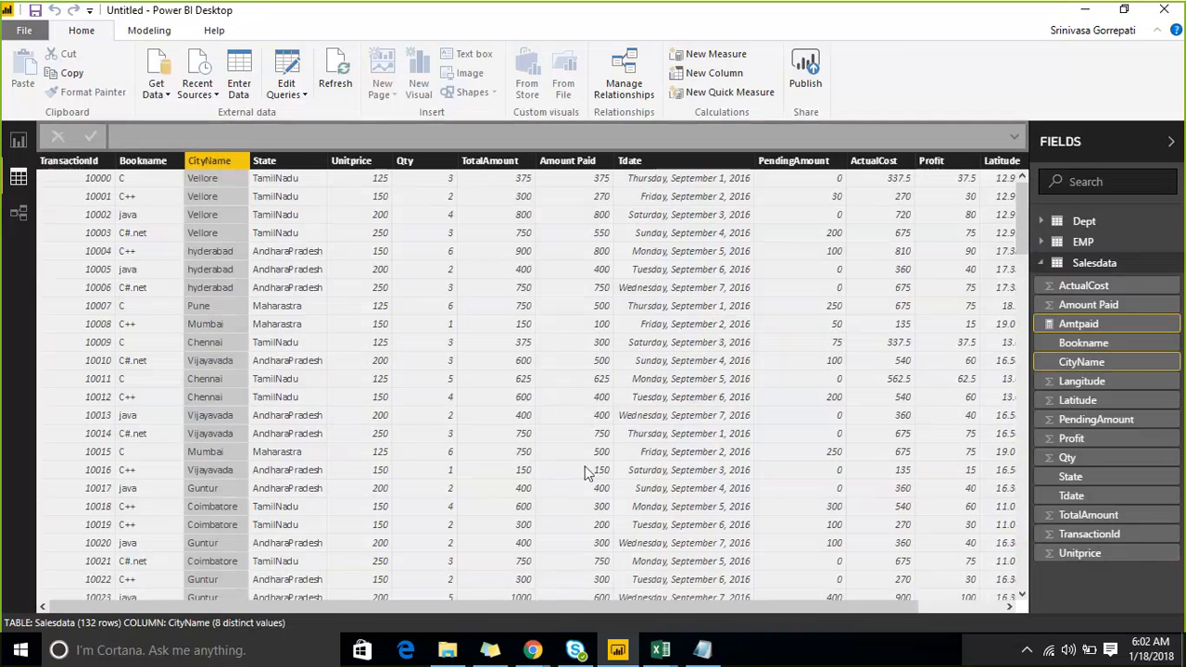
scroll(583, 368, down, 15)
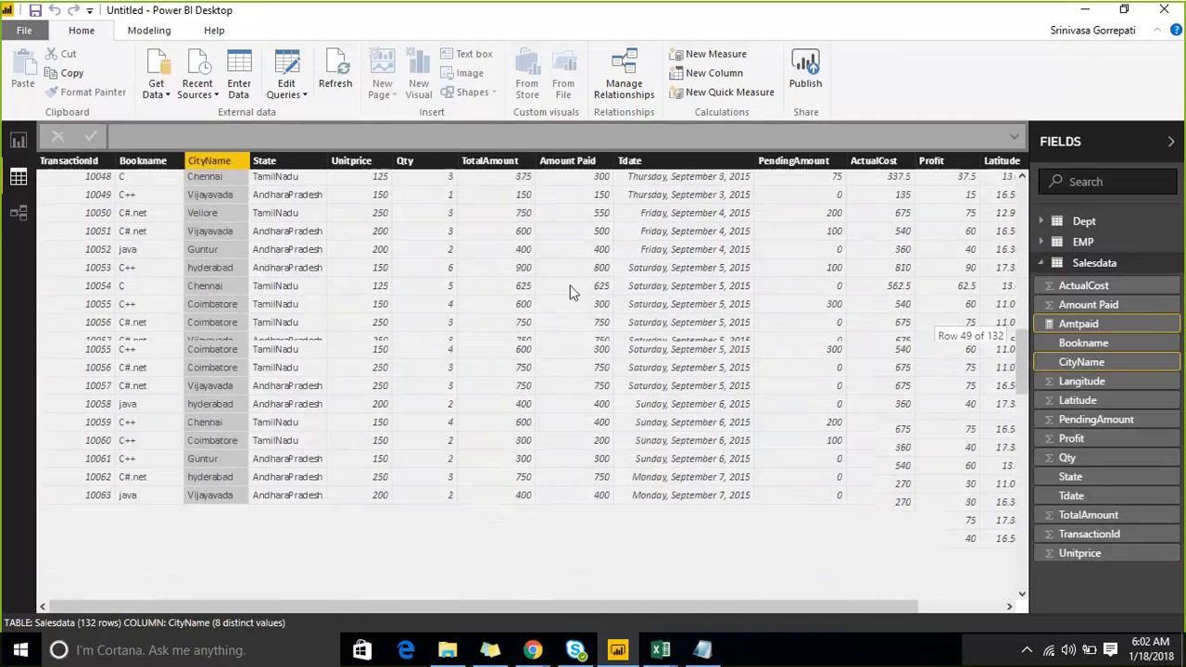
scroll(570, 286, down, 15)
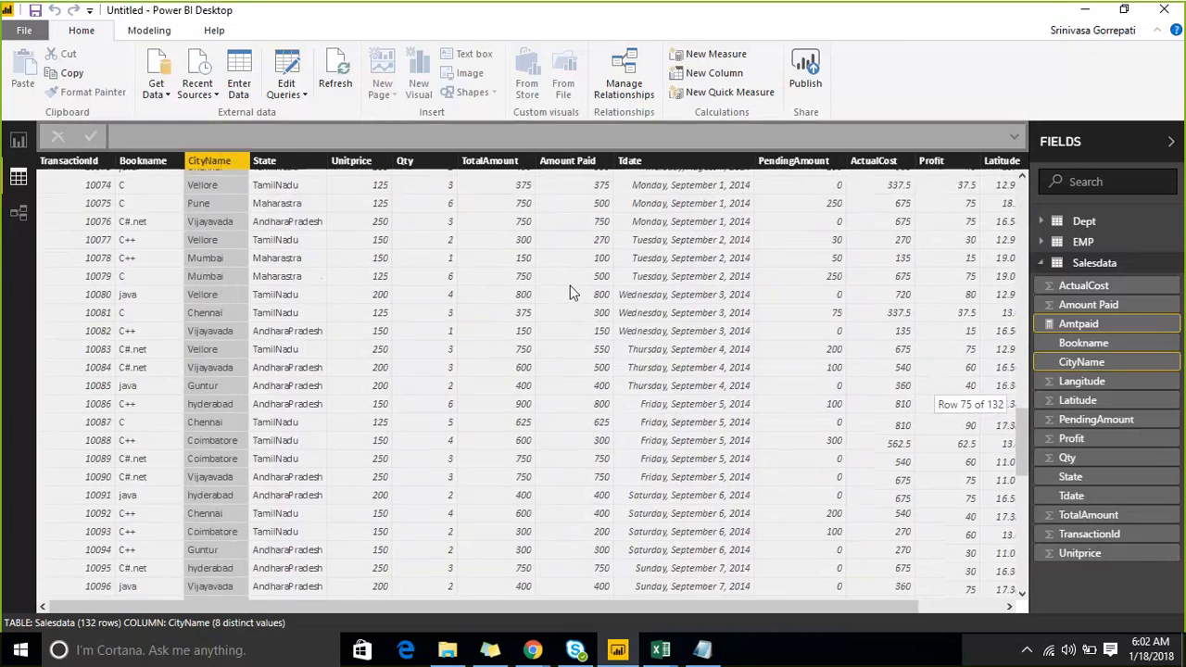
scroll(570, 286, down, 5)
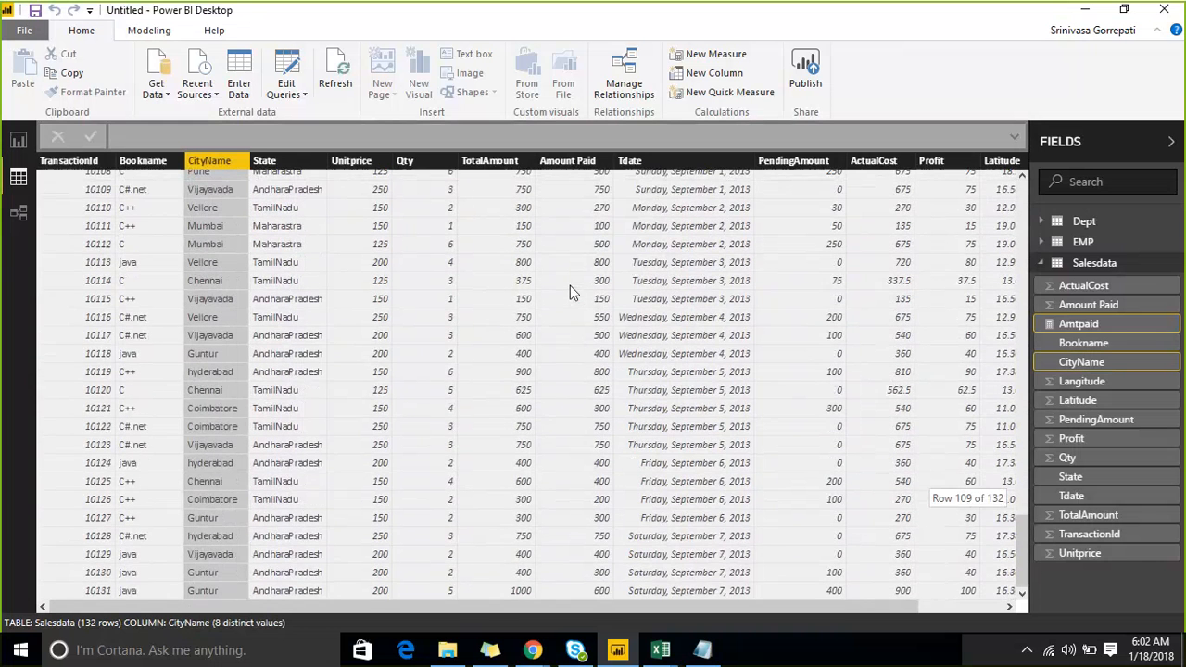
scroll(559, 319, up, 13)
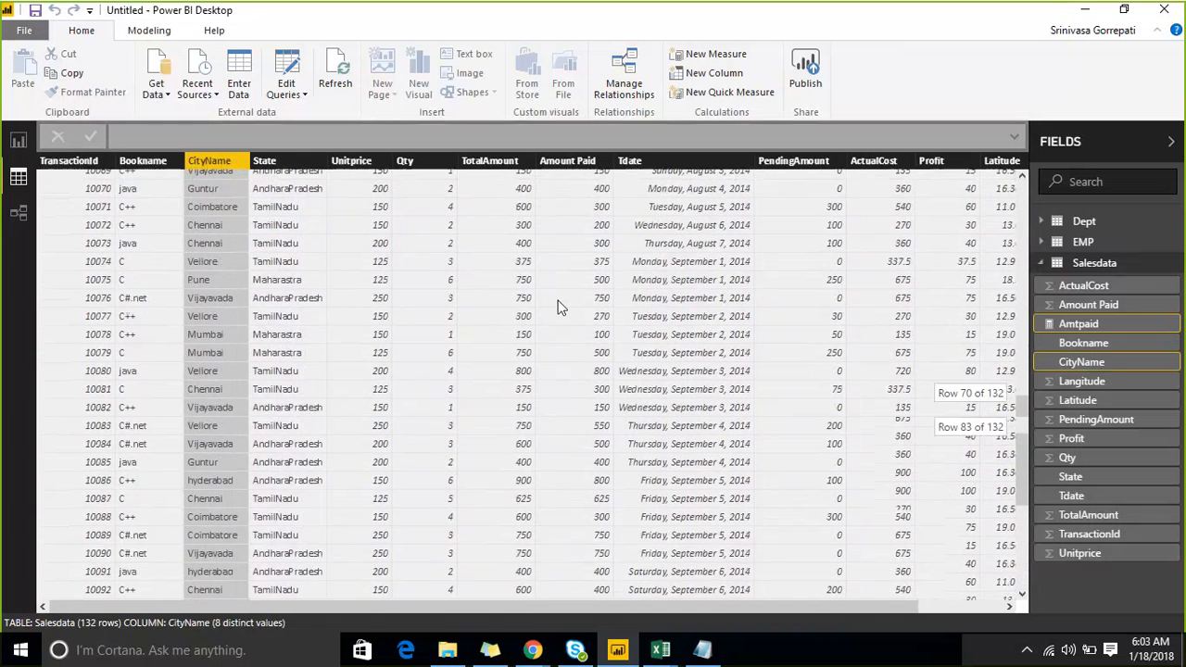
scroll(559, 308, up, 20)
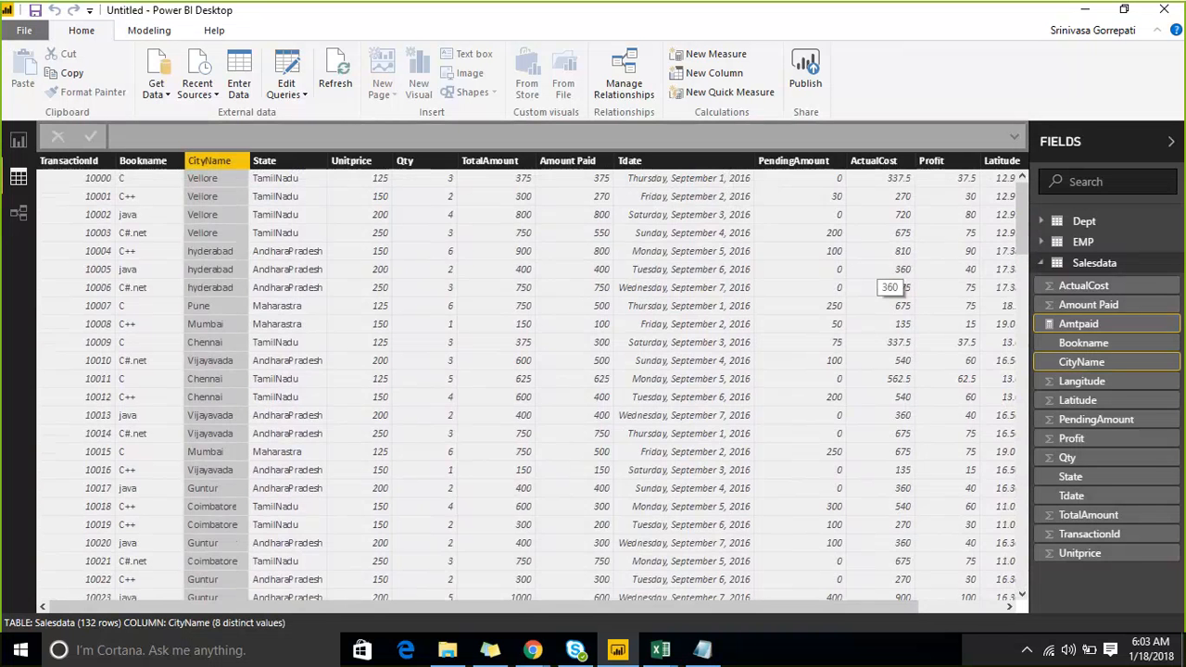
Step: Add another measure to Salesdata with the formula CALCULATE([Amtpaid],Salesdata[Amount Paid]>200)
click(1175, 269)
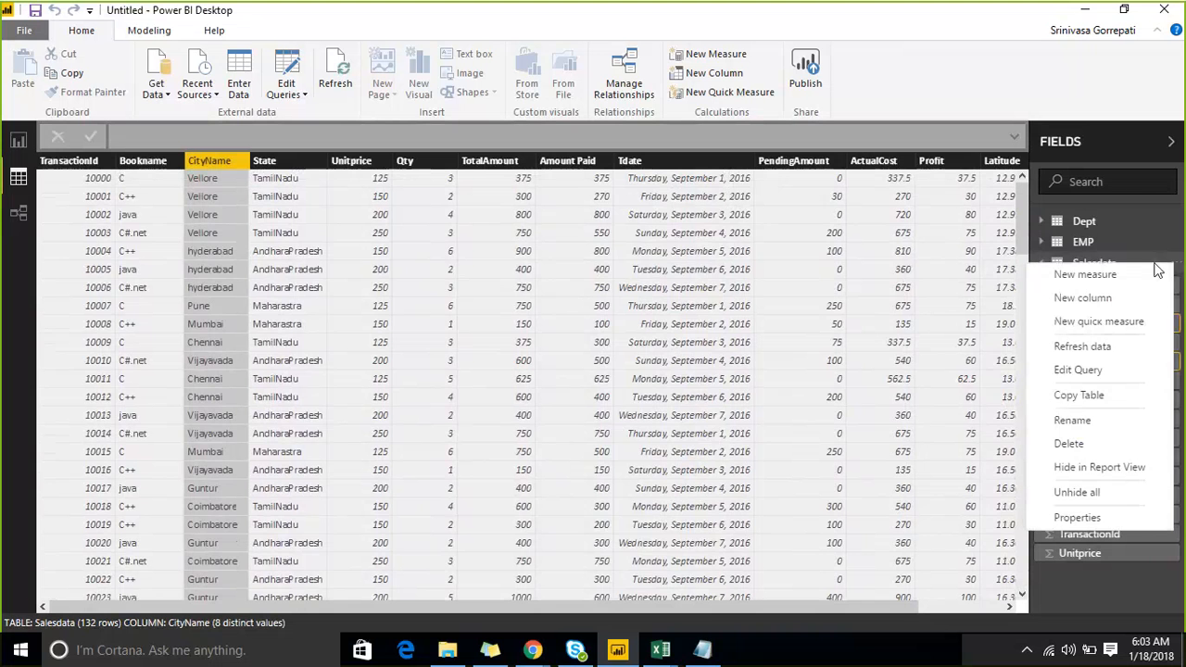
click(1097, 276)
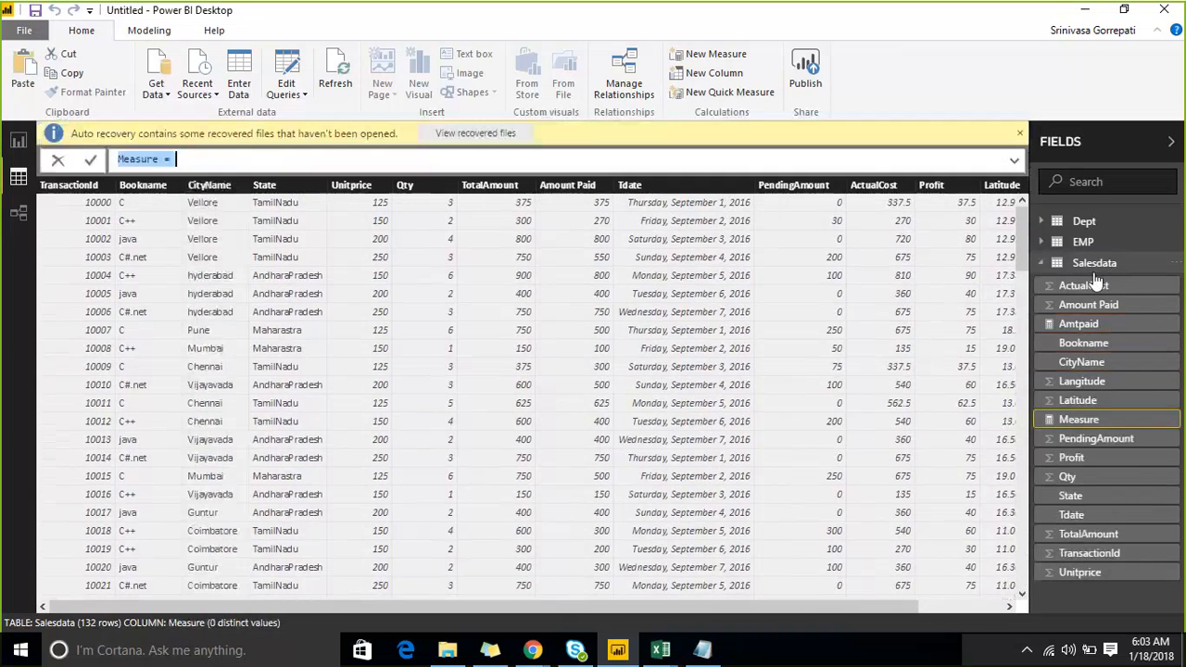
text(CALCULATE()
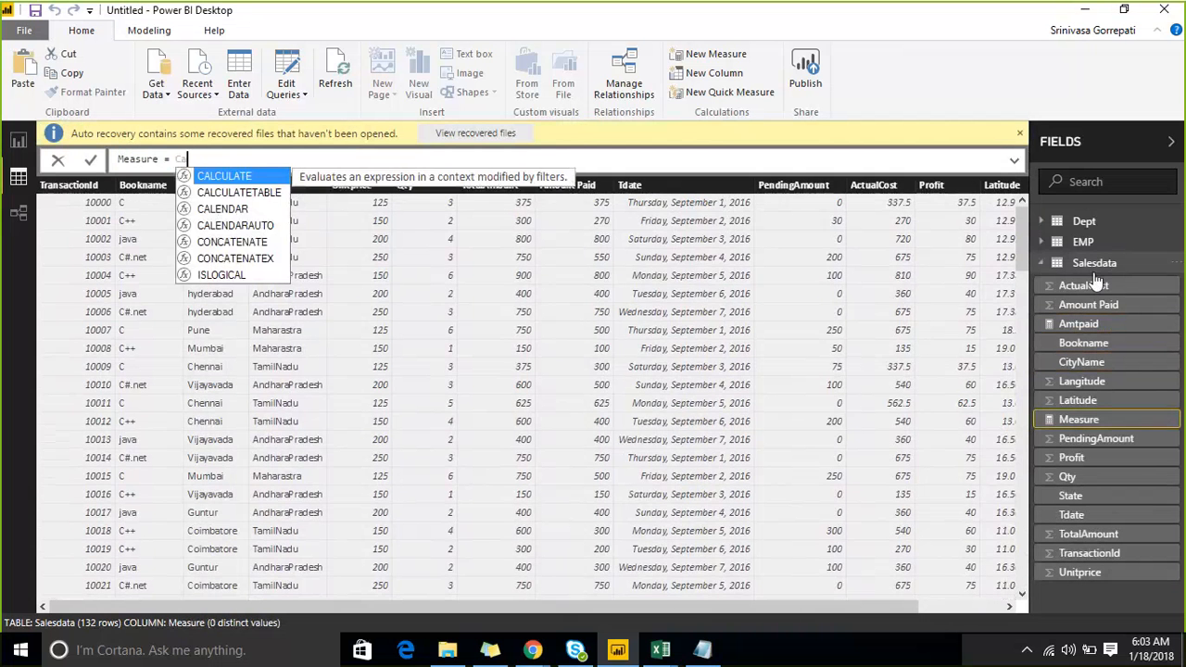
key(Tab)
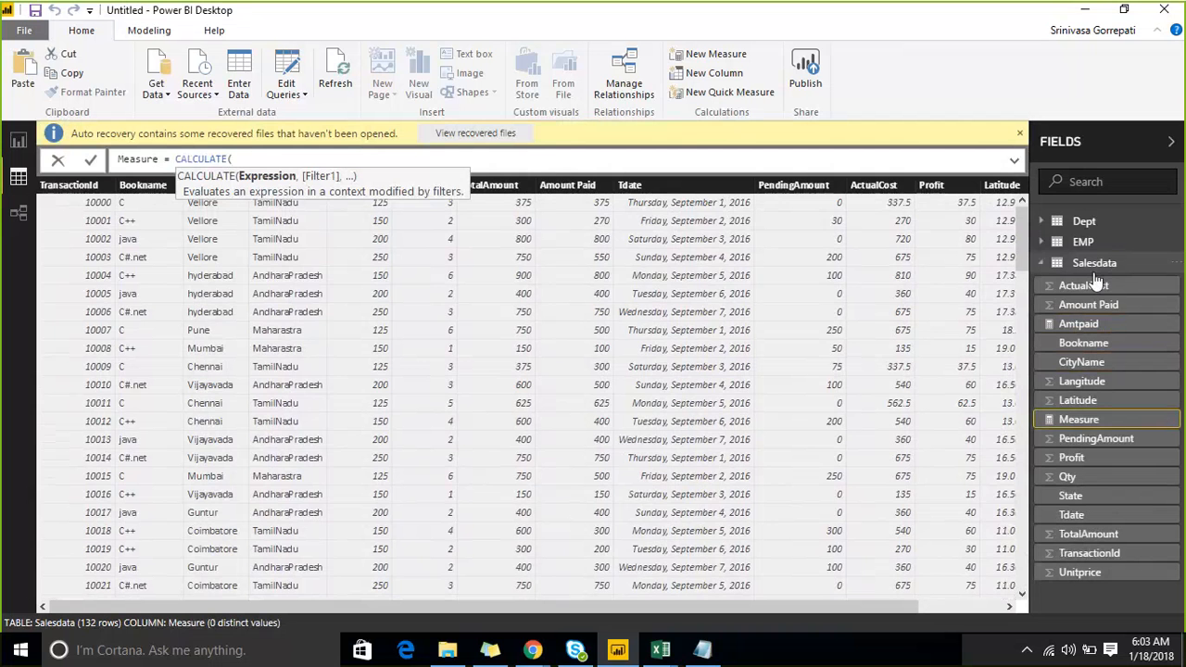
text(su)
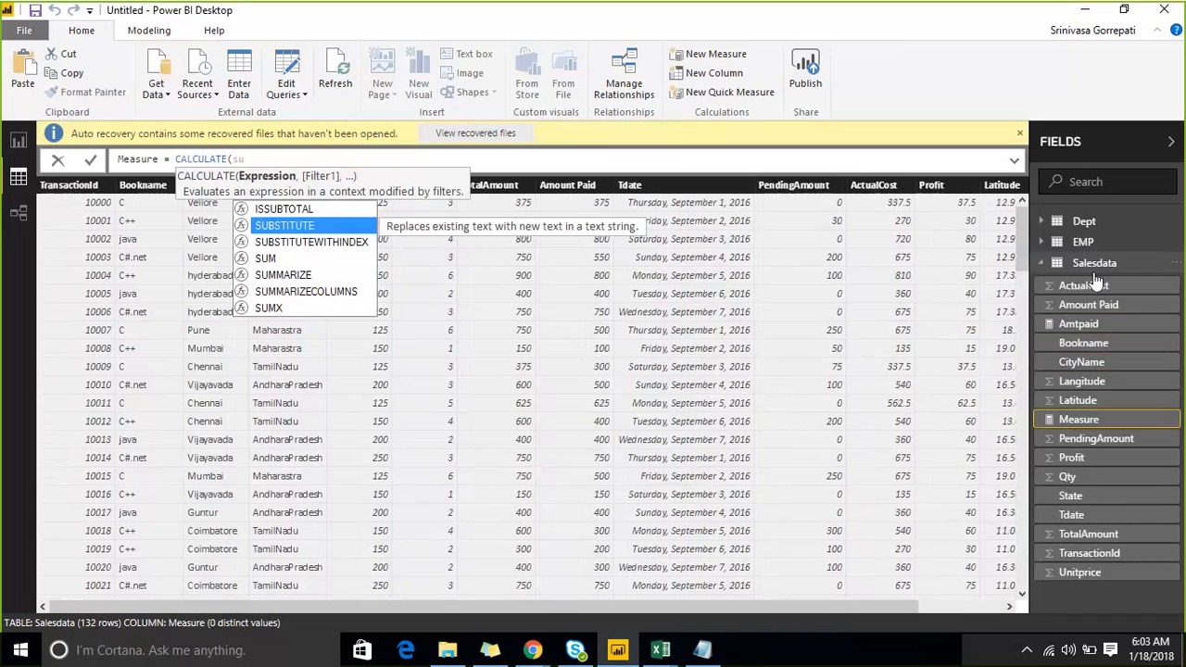
key(BackSpace)
key(BackSpace)
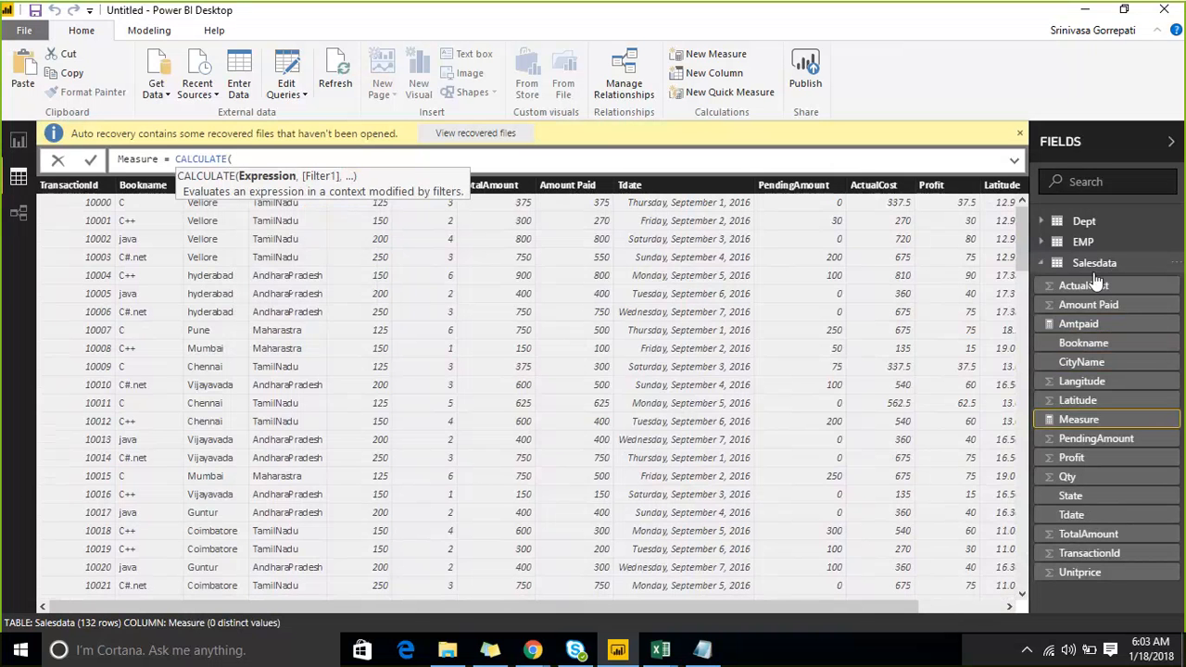
text(amt)
key(Tab)
text(,)
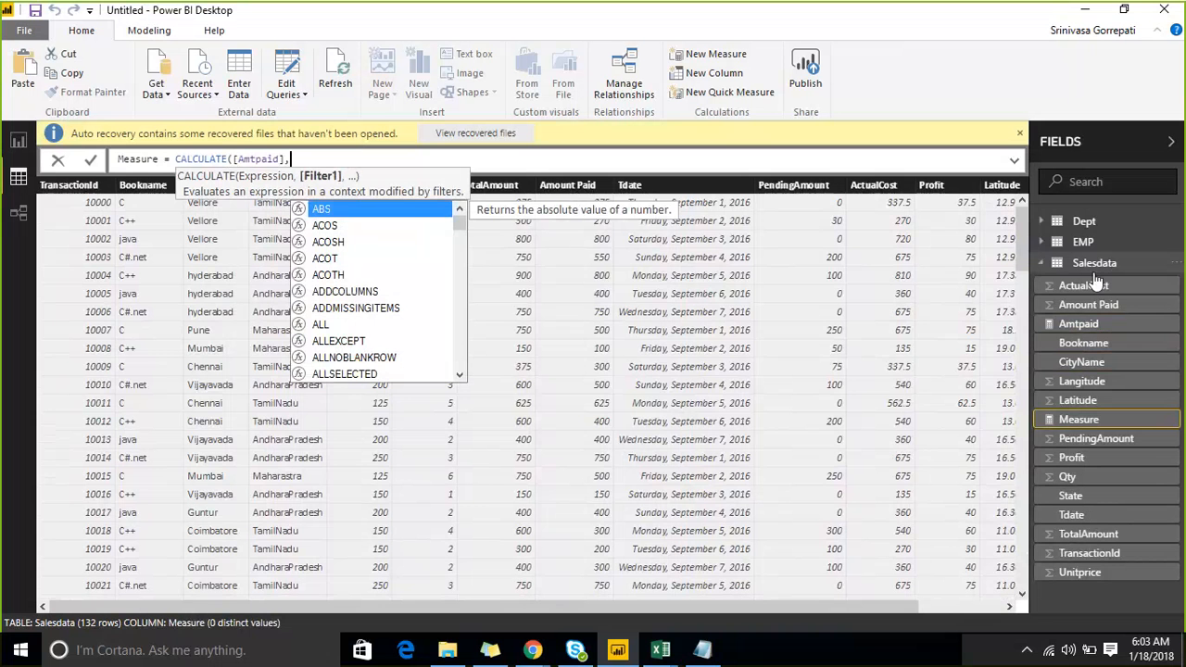
text(amo)
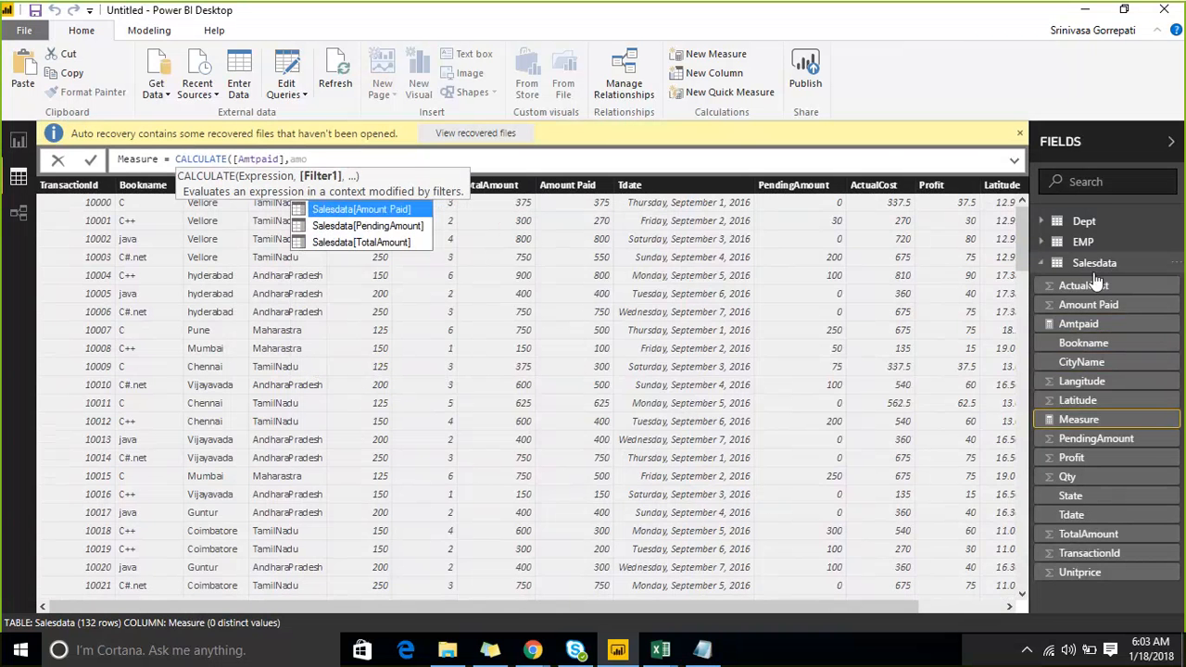
key(Tab)
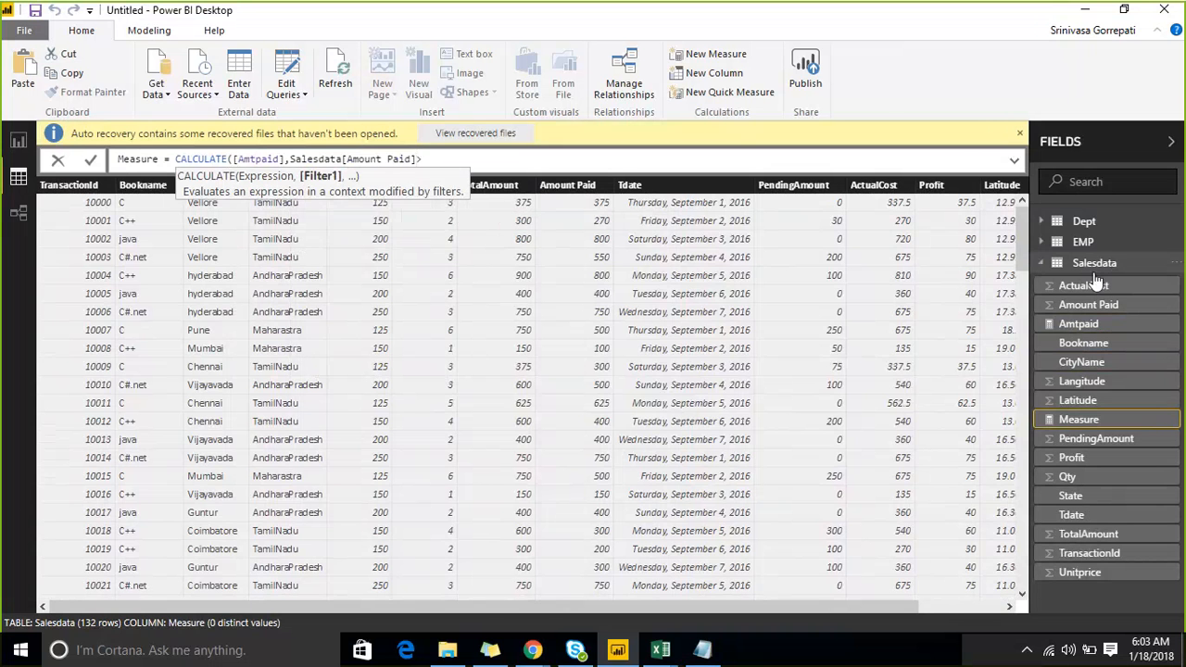
text(>200))
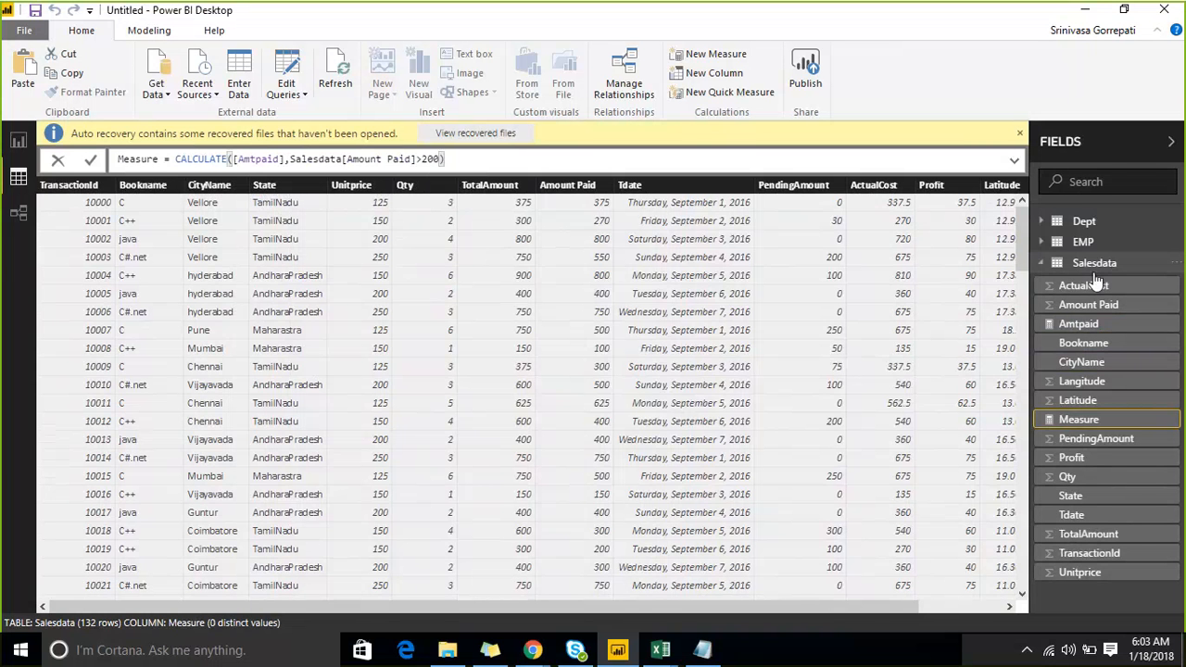
Step: Highlight the filter argument Salesdata[Amount Paid]>200 in the CALCULATE formula, then clear the highlight
key(Left)
key(shift+Left)
key(shift+Left)
key(shift+Left)
key(shift+Left)
key(shift+Left)
key(shift+Left)
key(shift+Left)
key(shift+Left)
key(shift+Left)
key(shift+Left)
key(shift+Left)
key(shift+Left)
key(shift+Left)
key(shift+Left)
key(shift+Left)
key(shift+Left)
key(shift+Left)
key(shift+Left)
key(shift+Left)
key(shift+Left)
key(shift+Left)
key(shift+Left)
key(shift+Left)
key(shift+Left)
key(shift+Left)
key(shift+Left)
key(shift+Left)
key(shift+Left)
key(shift+Left)
key(shift+Left)
key(shift+Right)
key(shift+Right)
key(shift+Right)
key(shift+Right)
key(shift+Right)
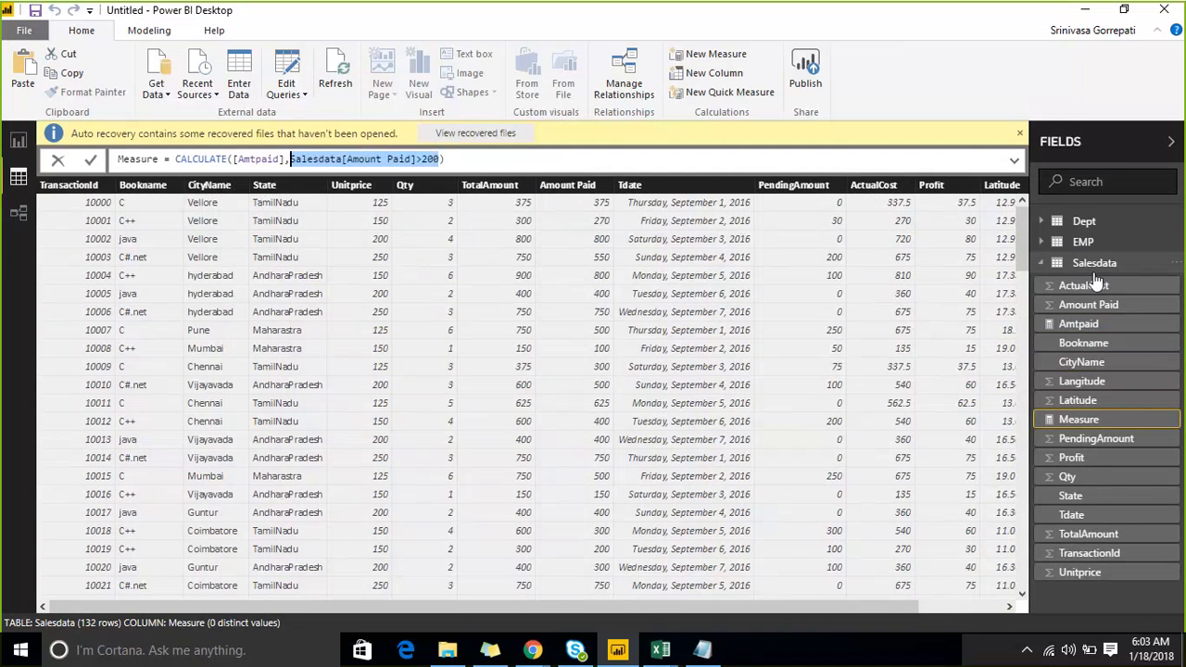
key(End)
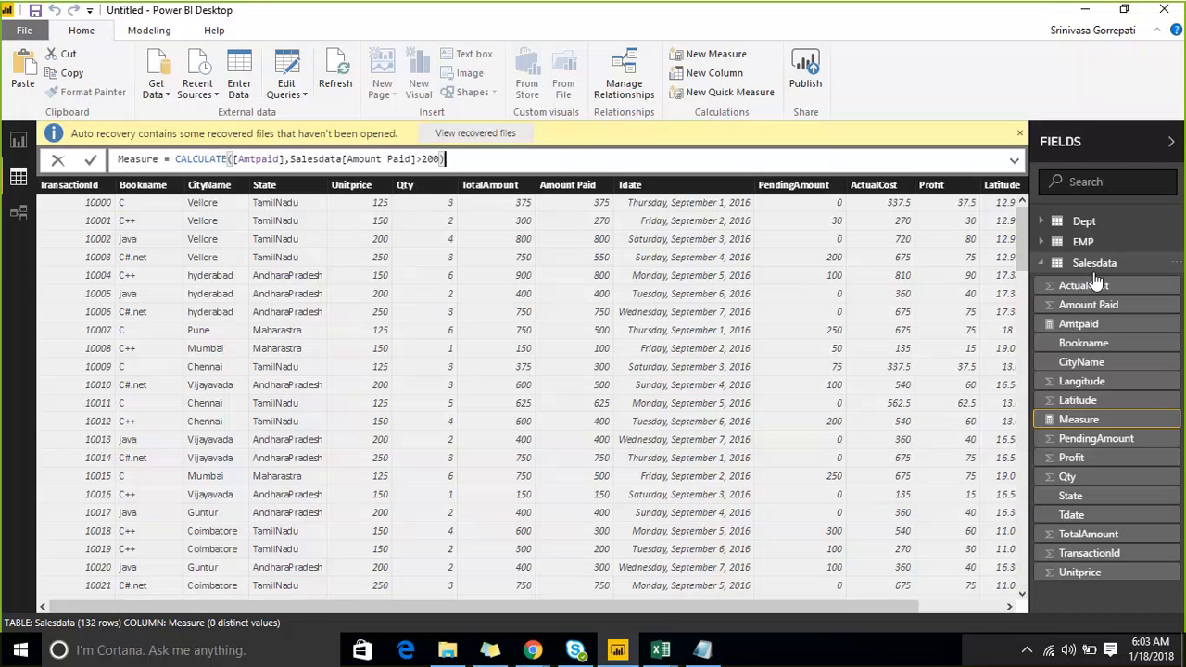
Step: Rename the CALCULATE measure as Amtpaid_gt200 and commit it
key(Home)
key(shift+Right)
key(shift+Right)
key(shift+Right)
key(shift+Right)
key(shift+Right)
key(shift+Right)
key(shift+Right)
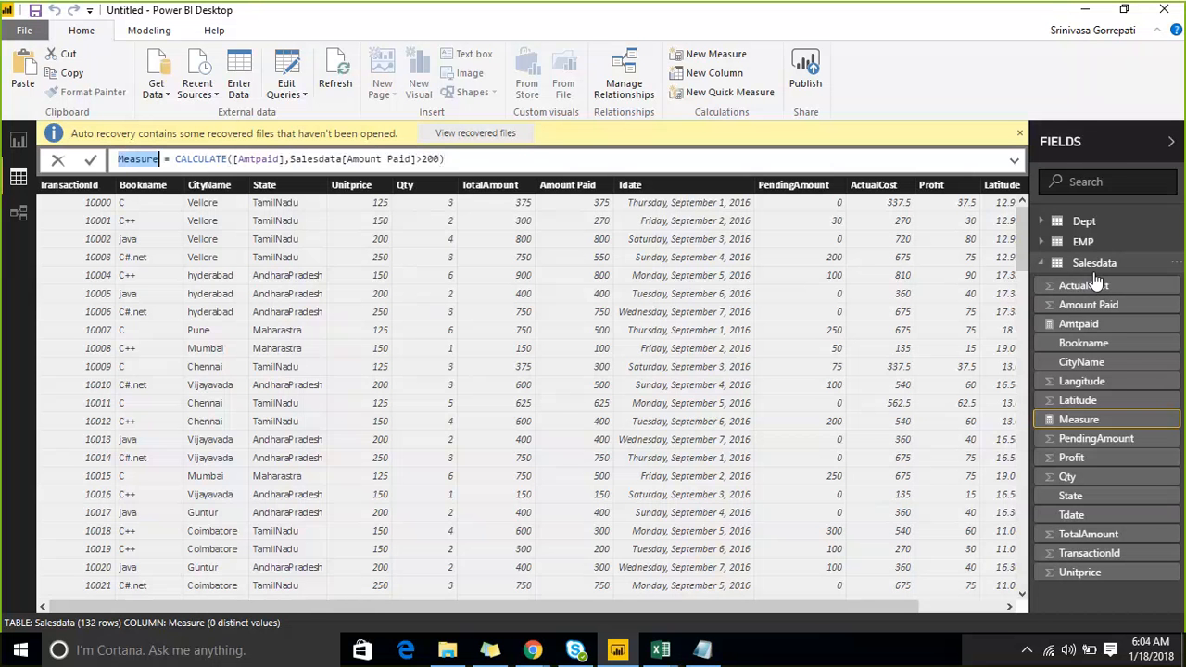
text(Amtpaid)
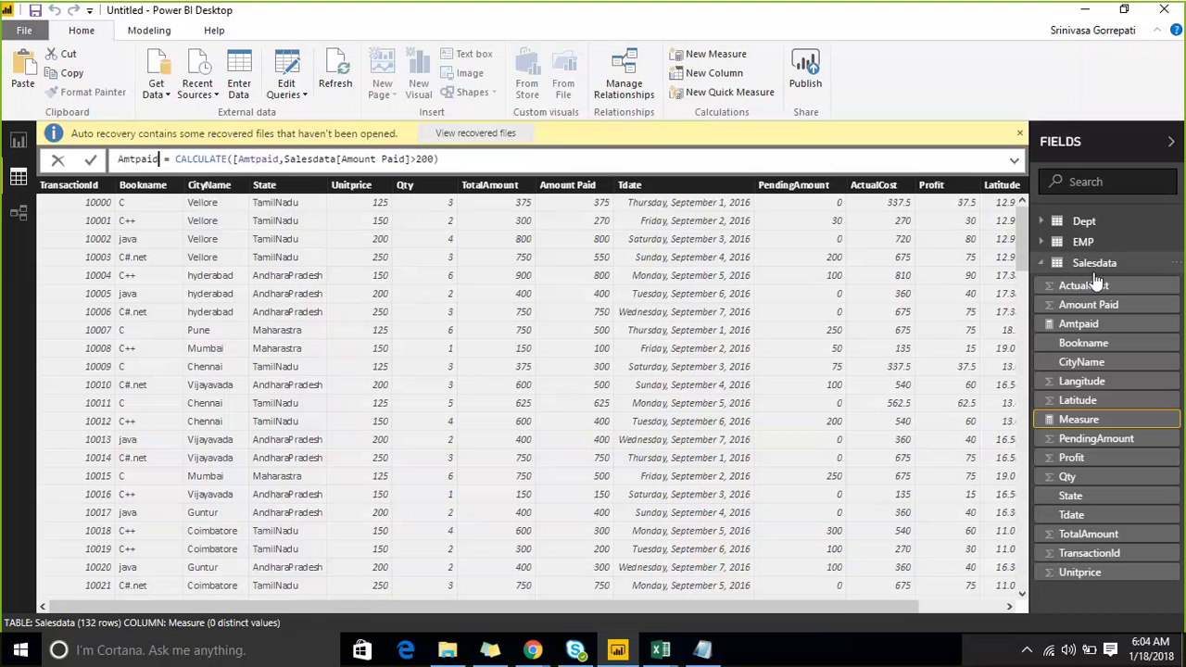
text(_gt)
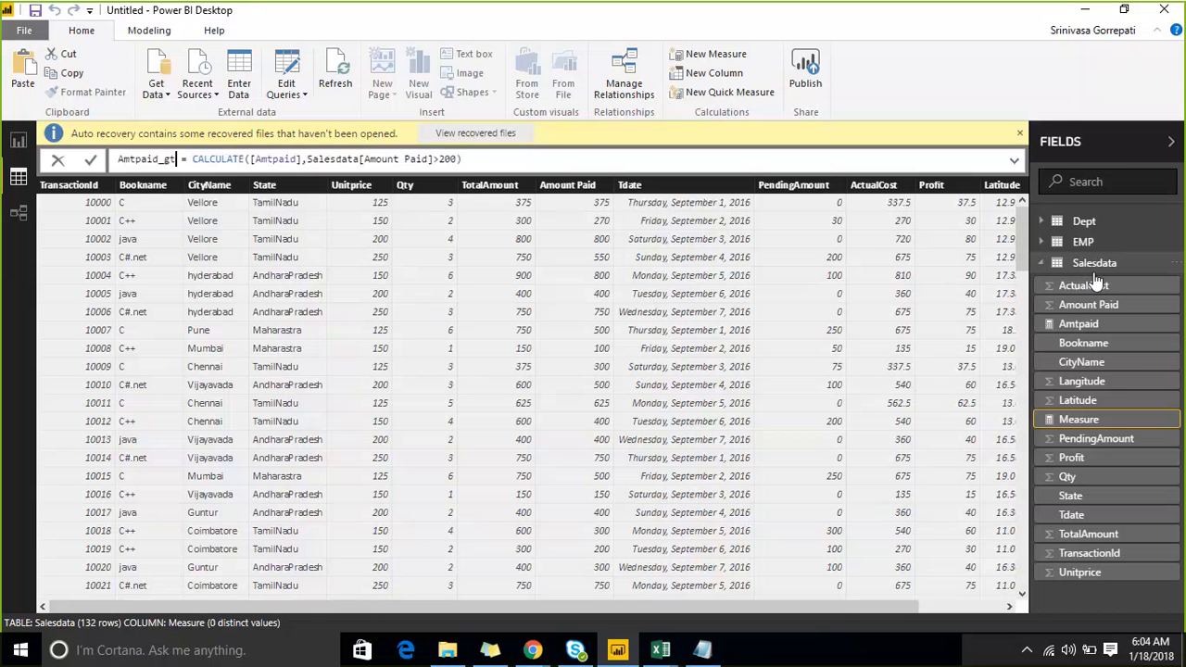
text(200)
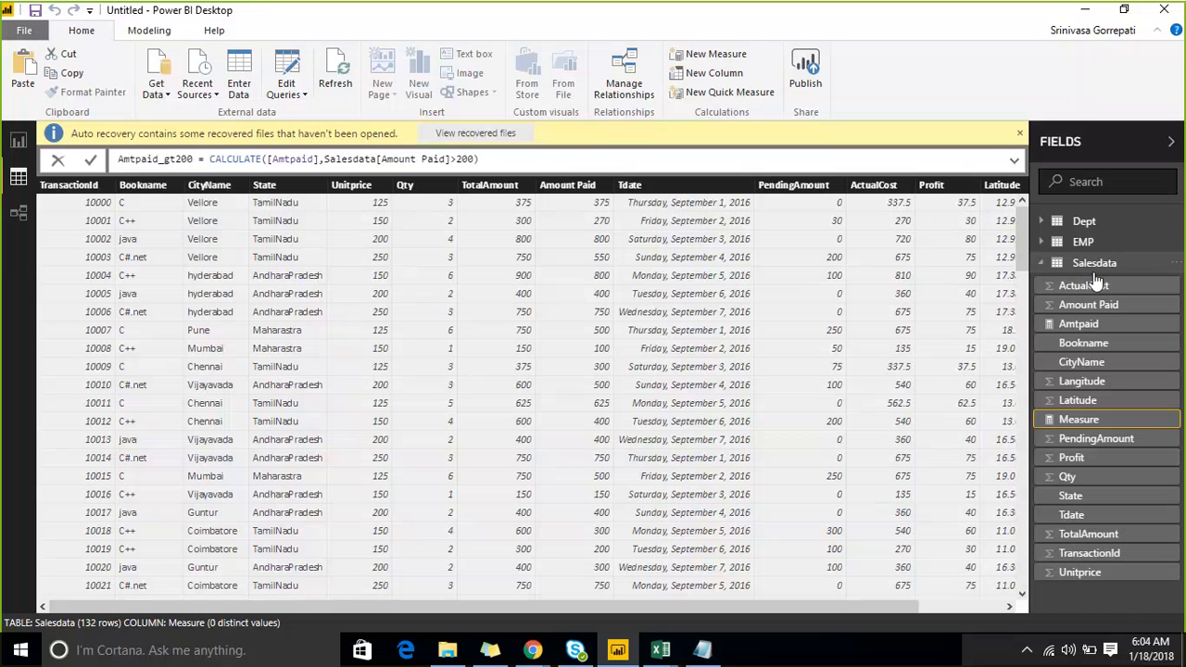
key(Return)
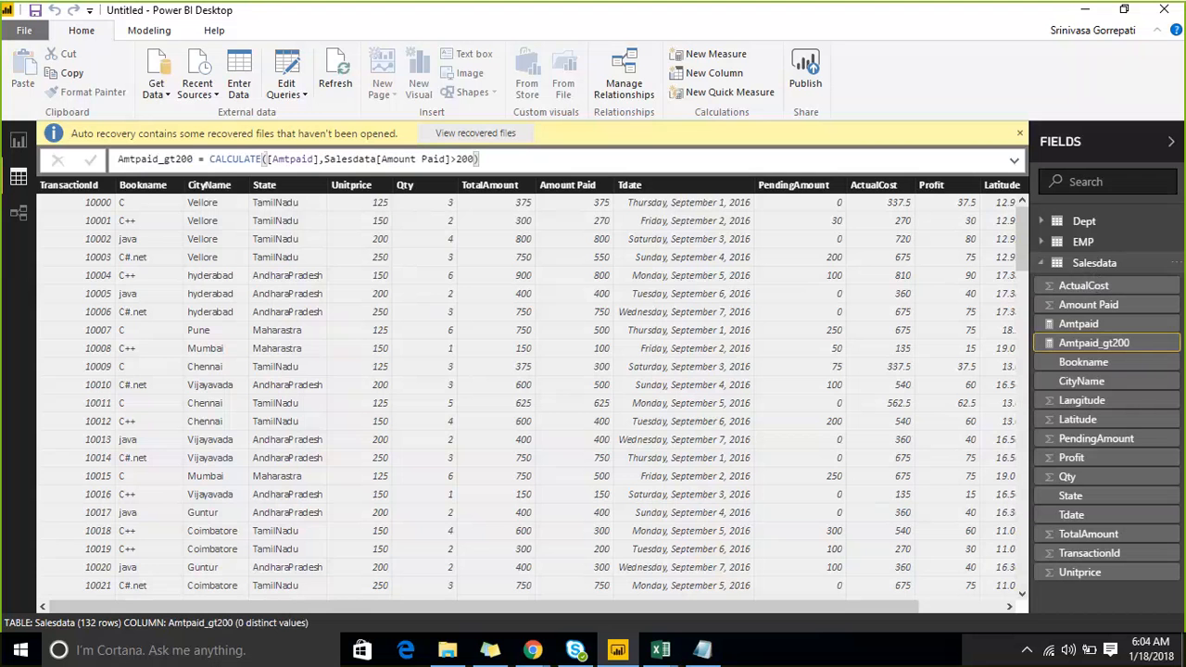
Step: Dismiss the auto-recovery notice in the report view and add a card visual showing the Amtpaid_gt200 measure
click(11, 145)
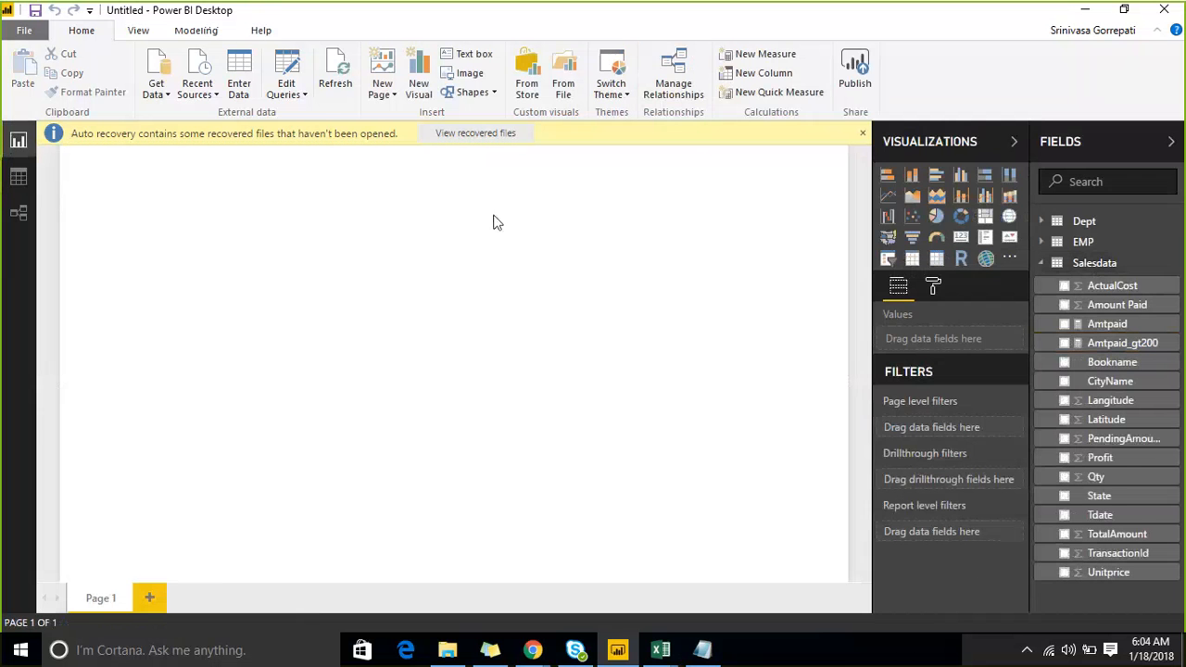
click(863, 135)
click(961, 238)
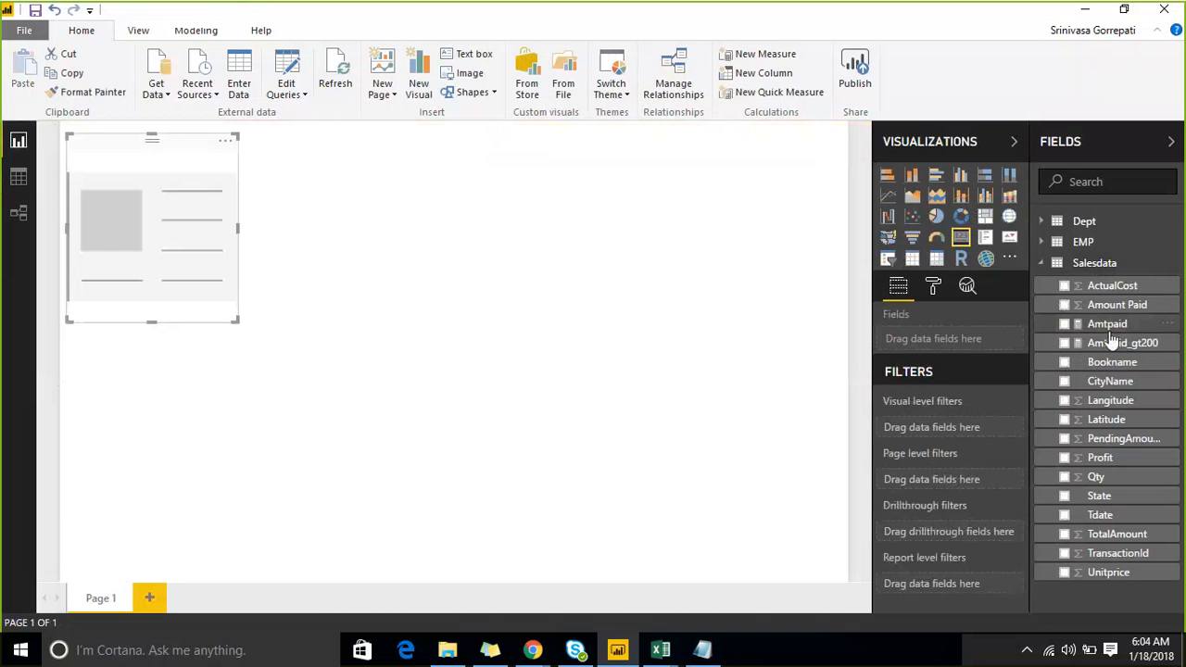
click(1064, 344)
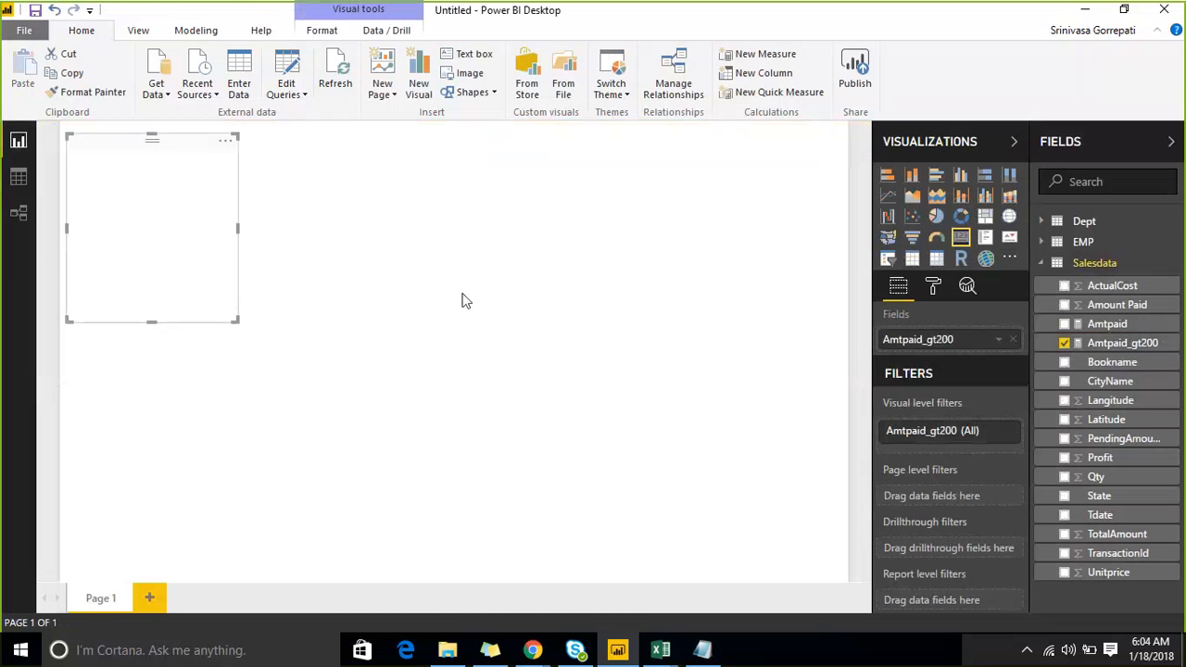
key(Delete)
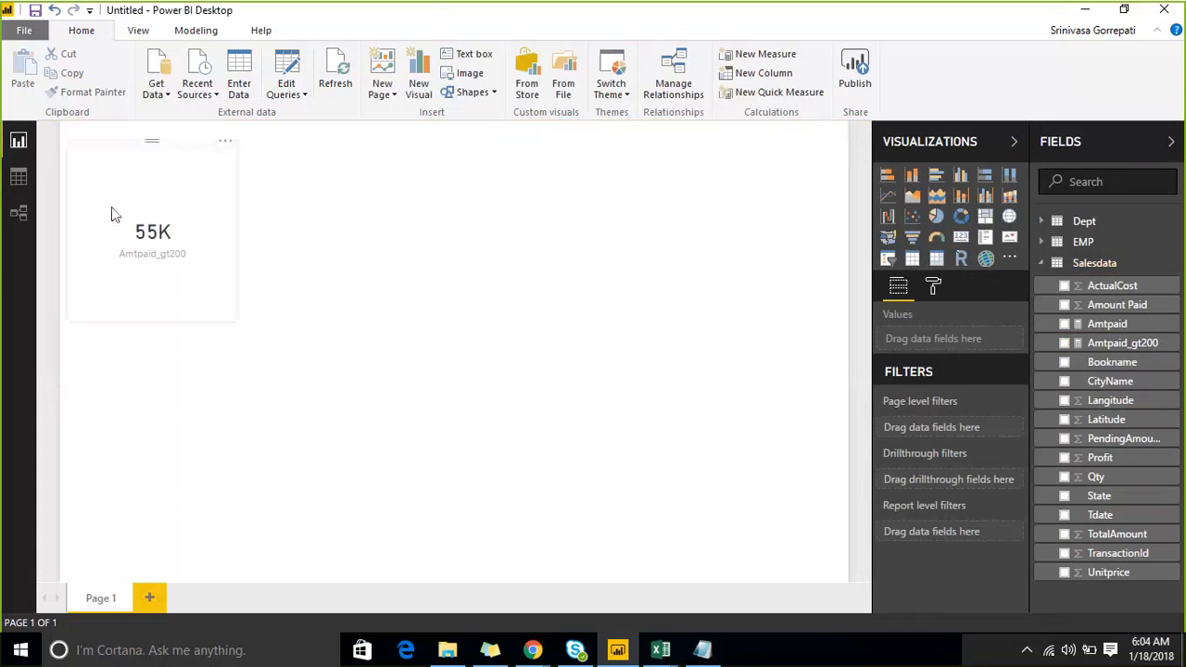
Step: Shrink the Amtpaid_gt200 card in both width and height, leaving it deselected
click(111, 207)
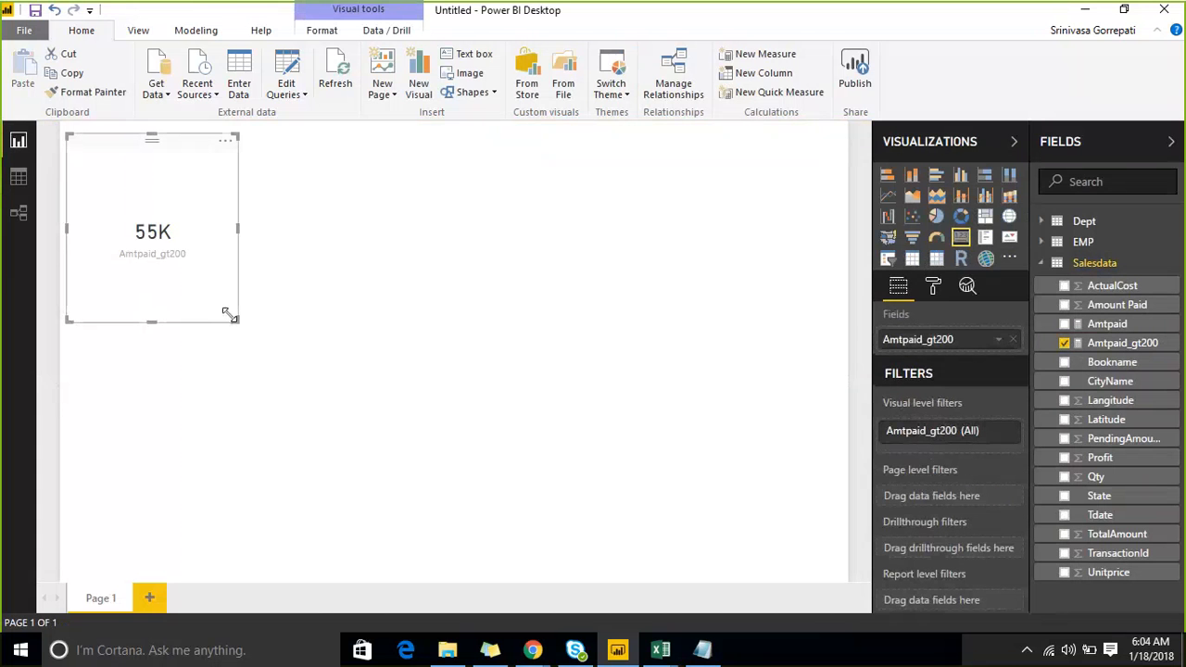
drag(234, 320, 207, 257)
click(375, 251)
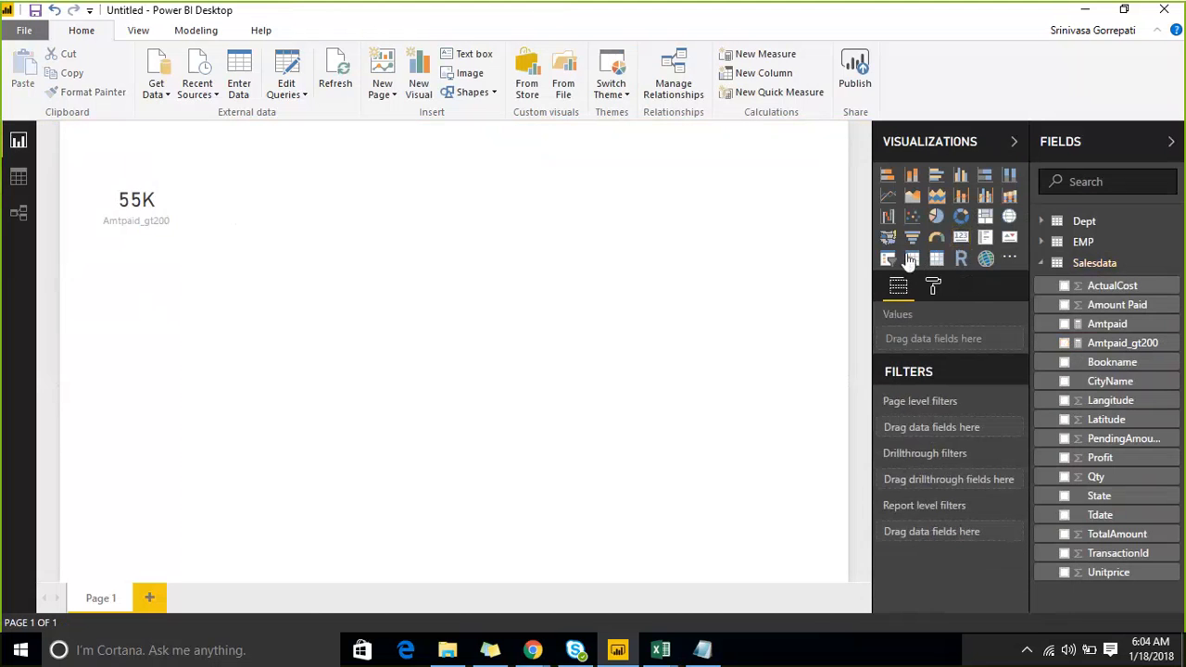
Step: Add a card showing the Amtpaid measure beside the Amtpaid_gt200 card, and resize both cards to be compact
click(960, 241)
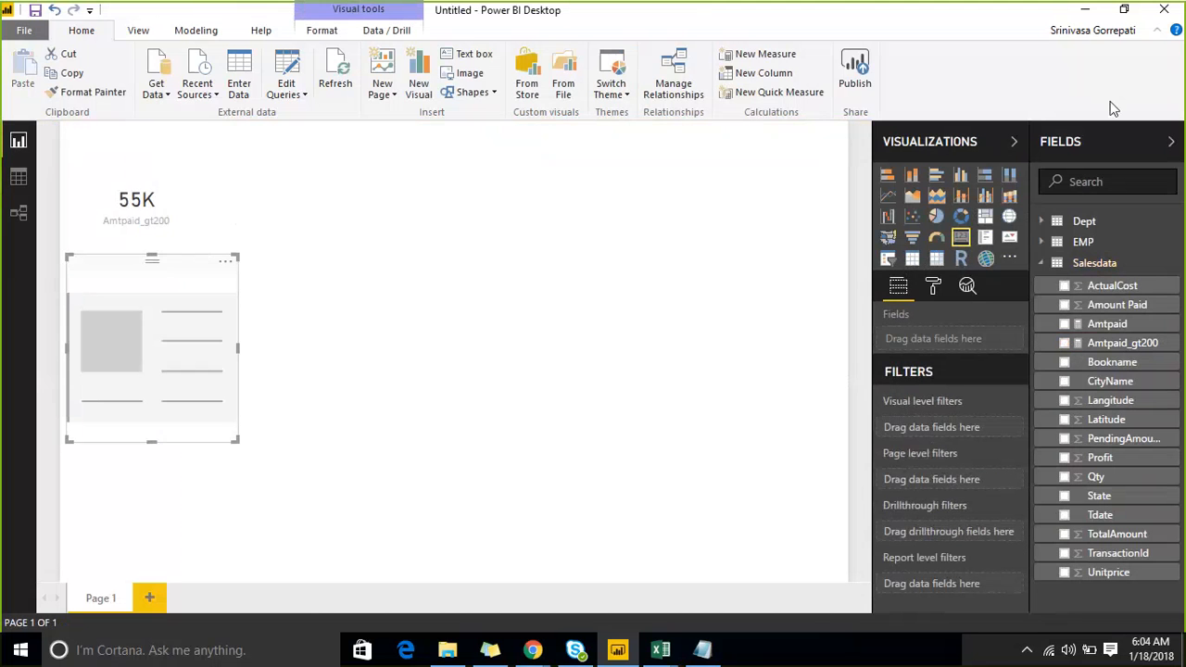
click(1064, 324)
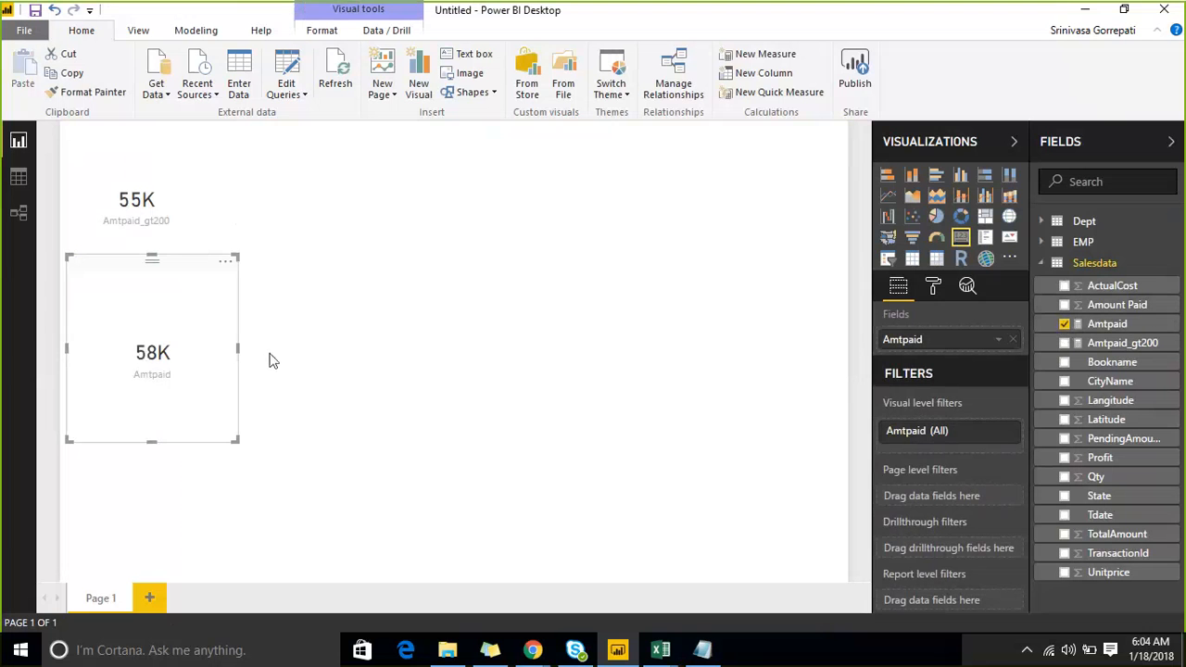
drag(133, 346, 293, 204)
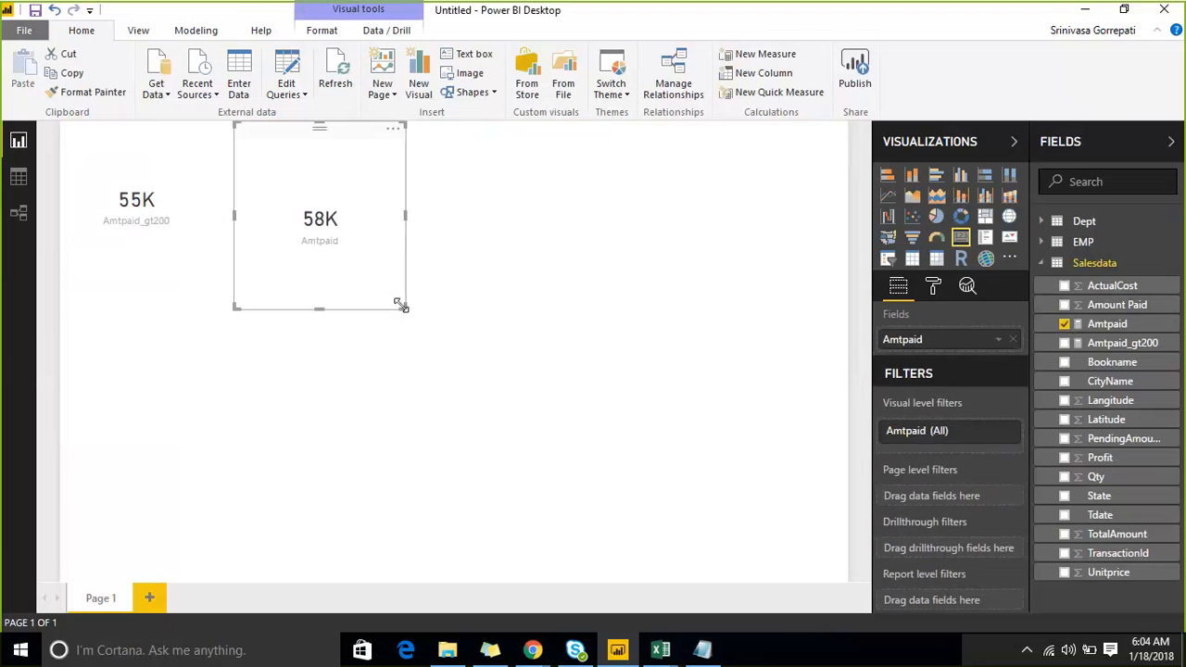
drag(404, 307, 380, 220)
drag(301, 175, 382, 175)
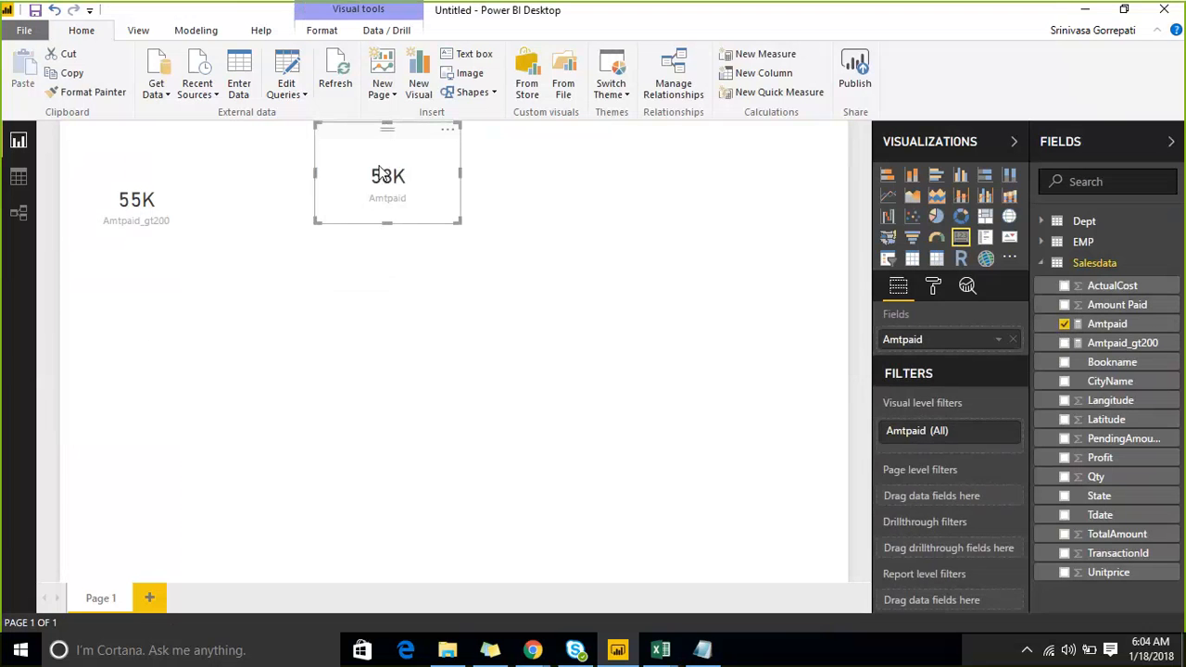
click(136, 190)
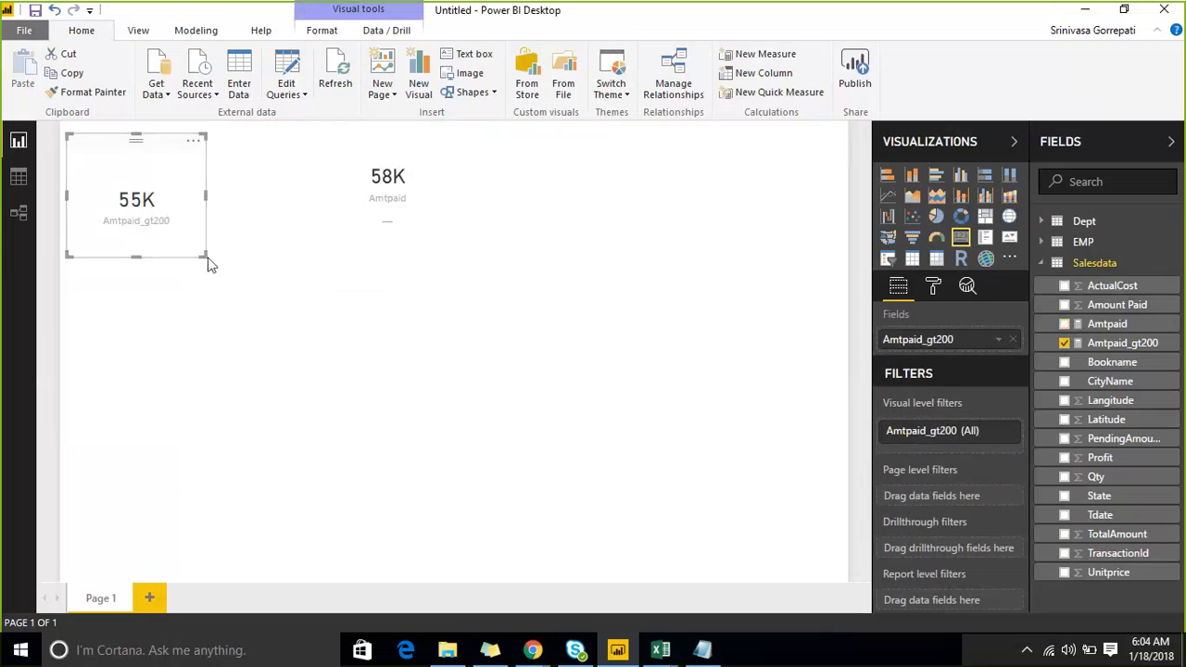
drag(209, 261, 239, 218)
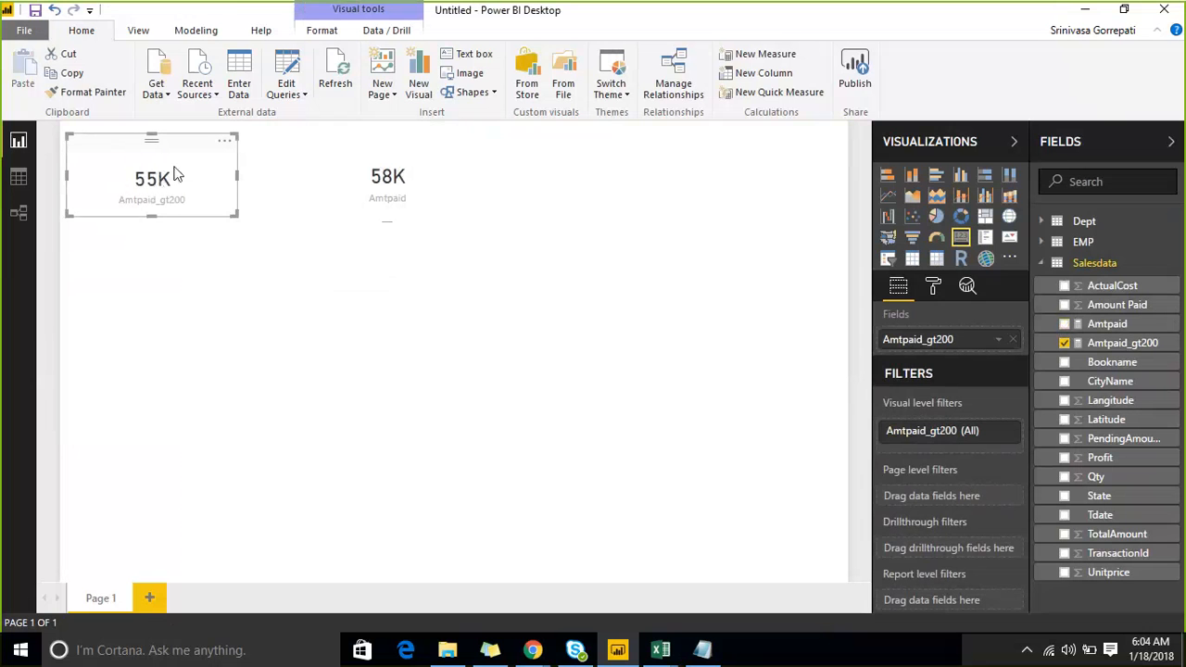
Step: Add a new table visual containing the Amount Paid field from Salesdata
click(630, 268)
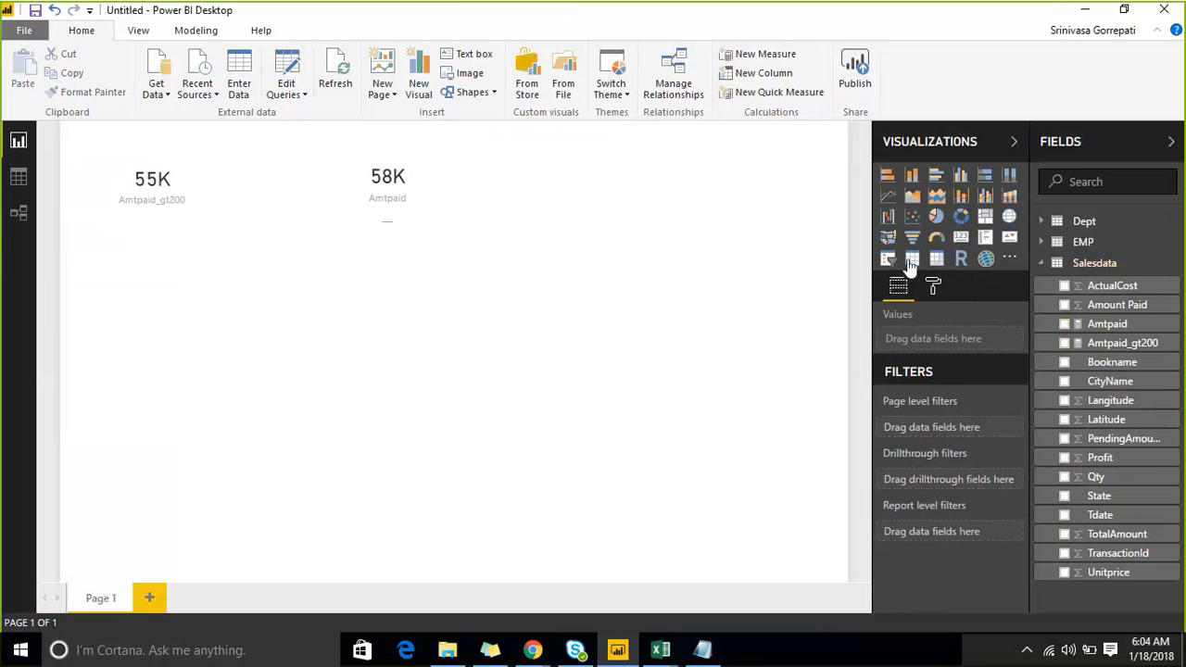
click(912, 258)
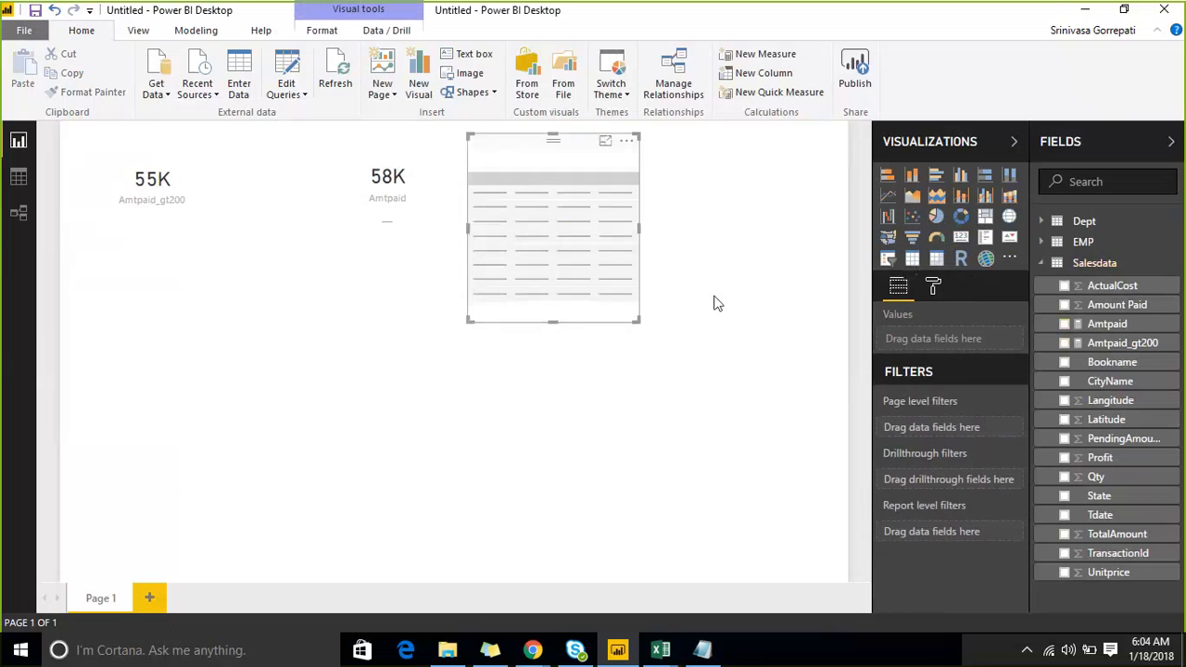
click(1065, 305)
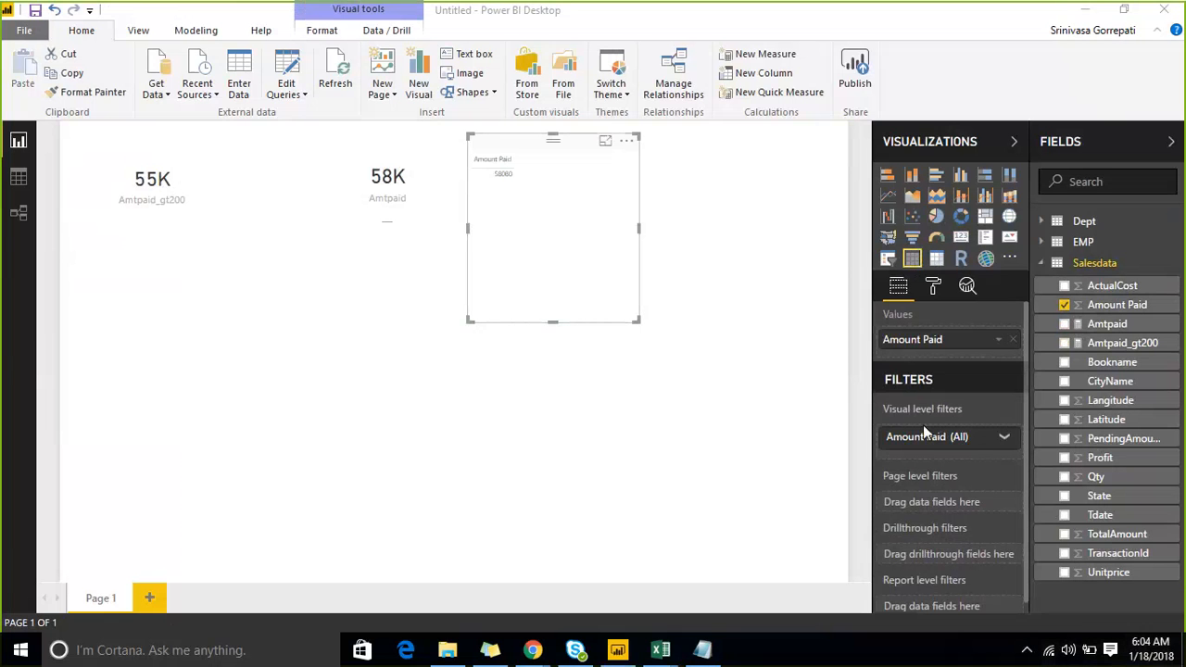
Step: Examine the condition settings of the table's visual level filter on Amount Paid
scroll(973, 430, down, 1)
click(1005, 433)
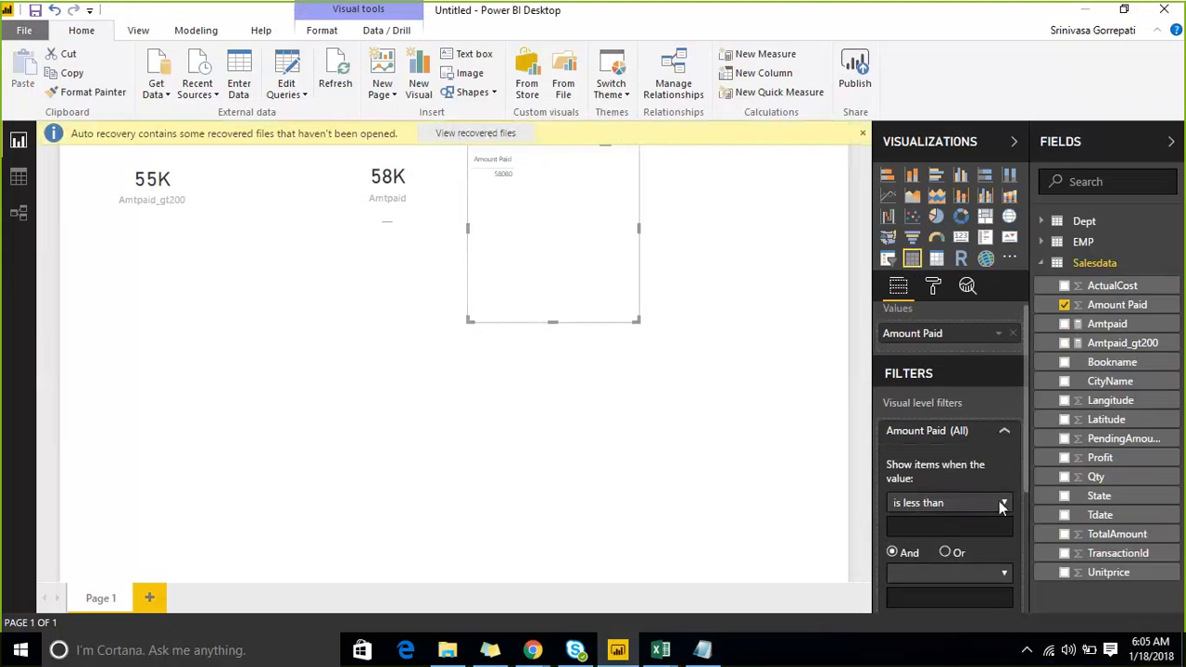
scroll(946, 481, down, 3)
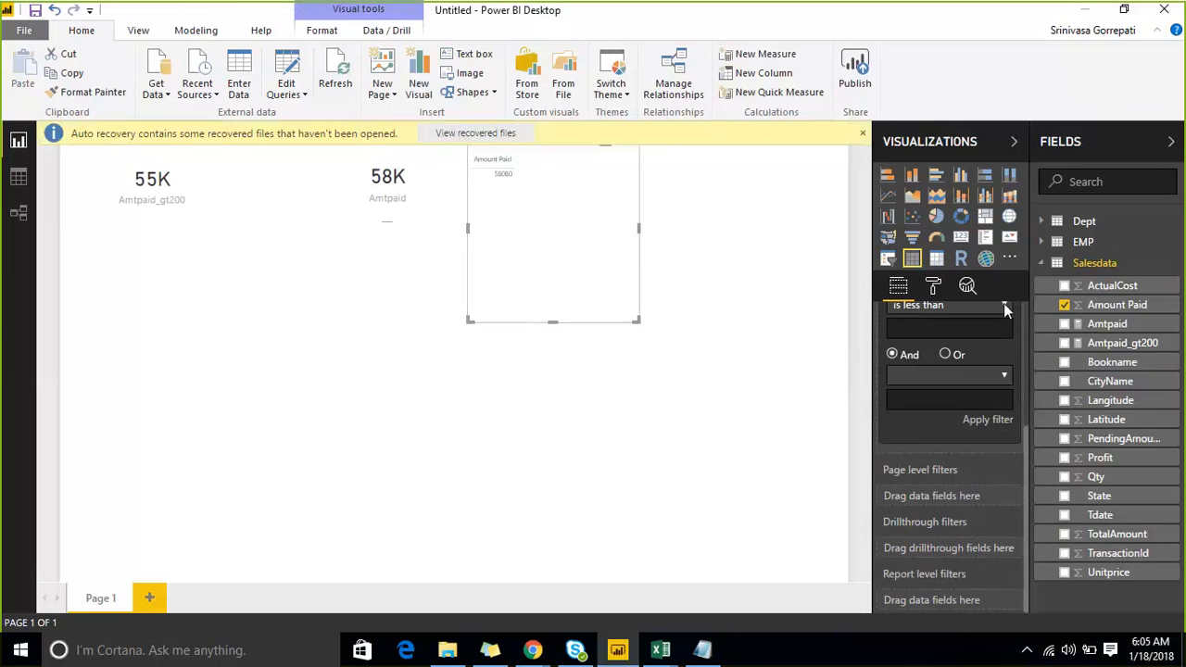
scroll(1006, 309, up, 3)
click(1005, 439)
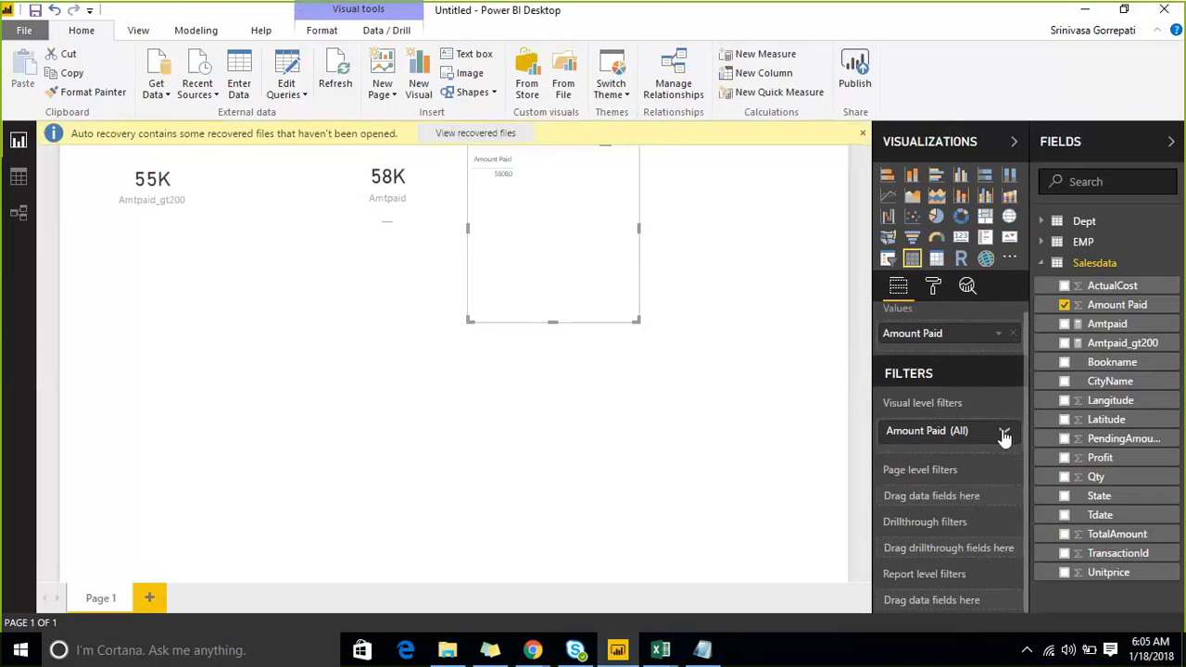
click(1005, 431)
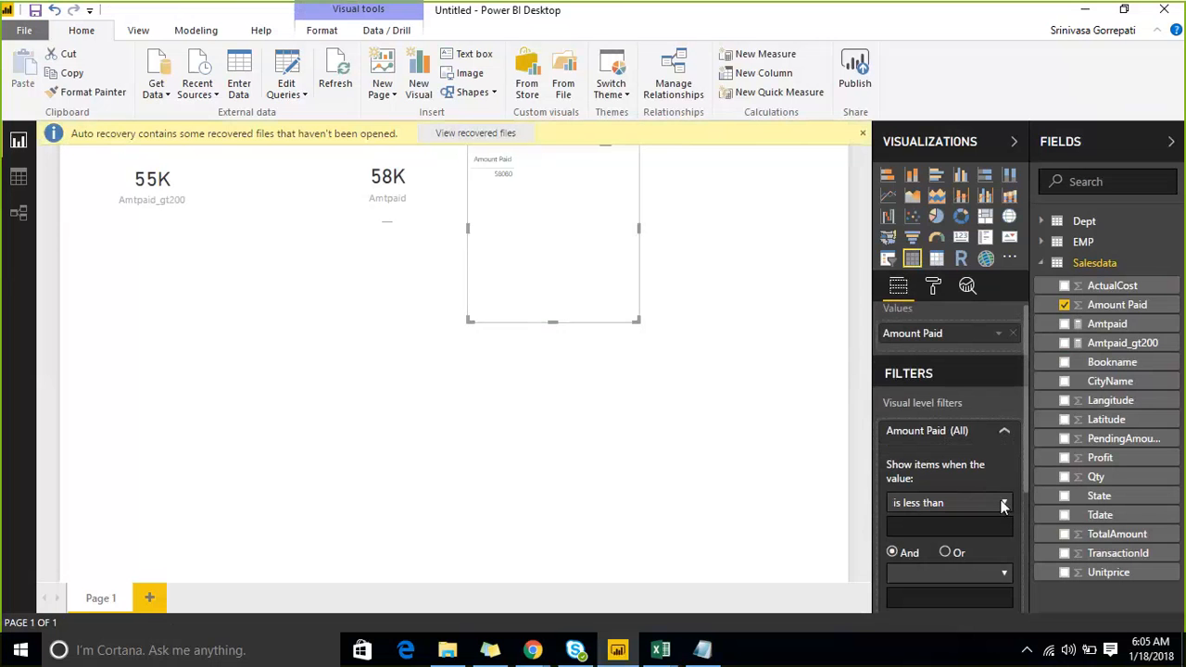
scroll(982, 500, down, 4)
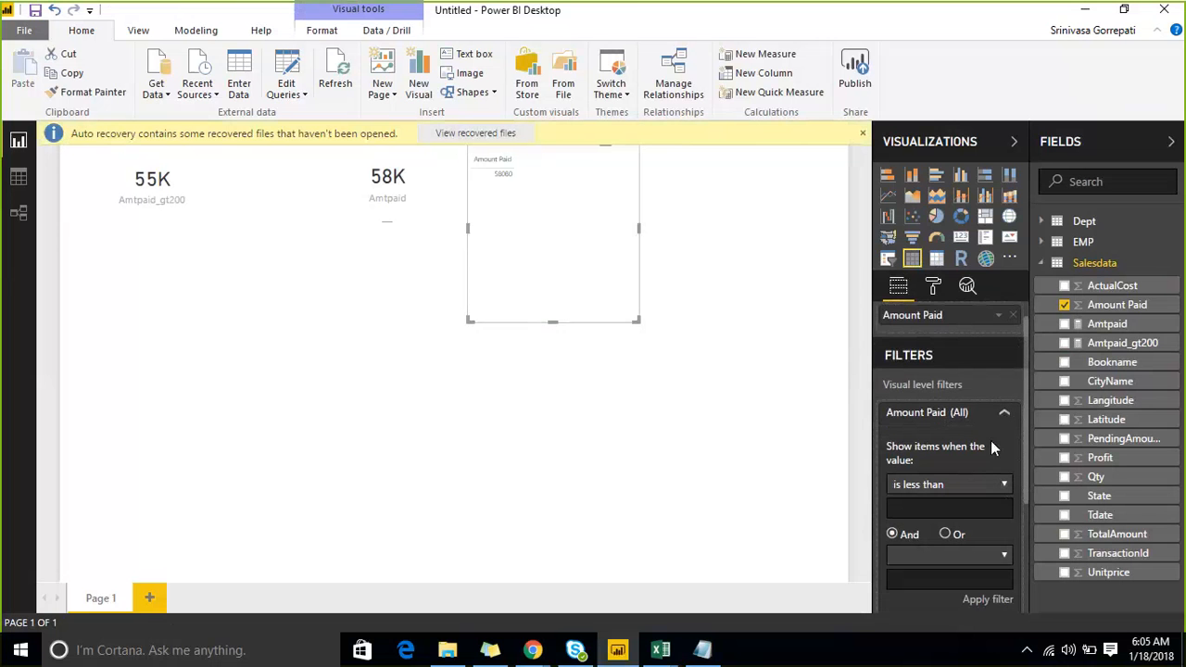
Step: Dismiss the auto-recovery notice and add the Salesdata CityName field to the Amount Paid table
click(1086, 151)
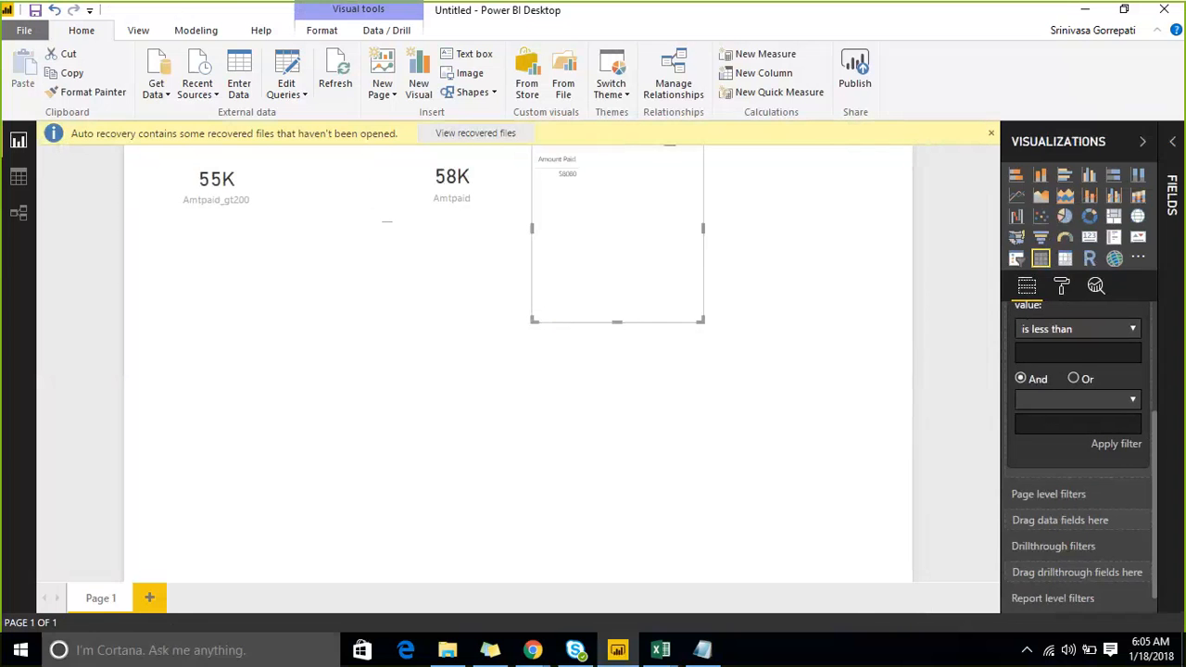
click(992, 134)
scroll(1128, 353, down, 2)
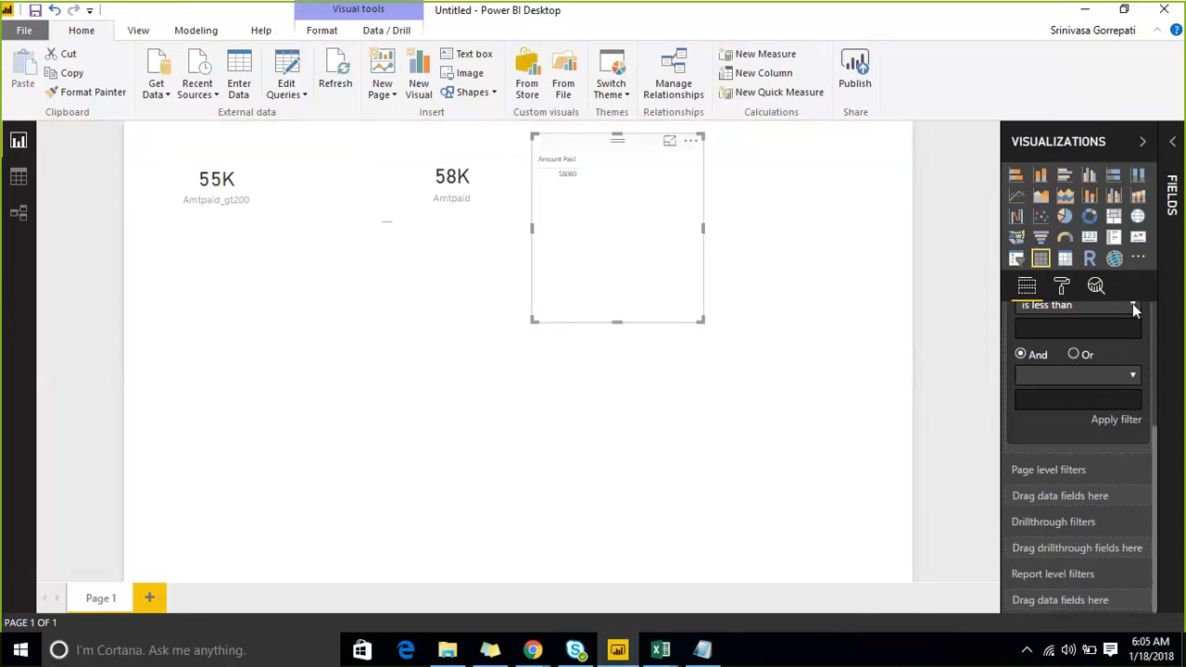
scroll(1113, 331, up, 3)
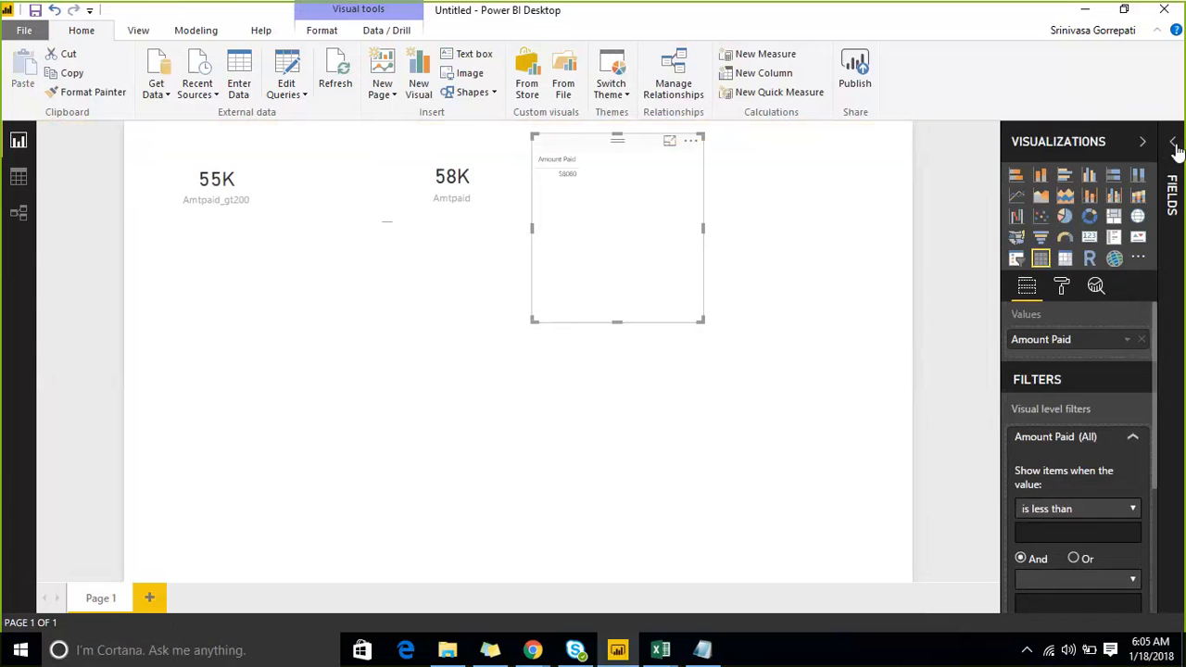
click(1171, 185)
click(1042, 264)
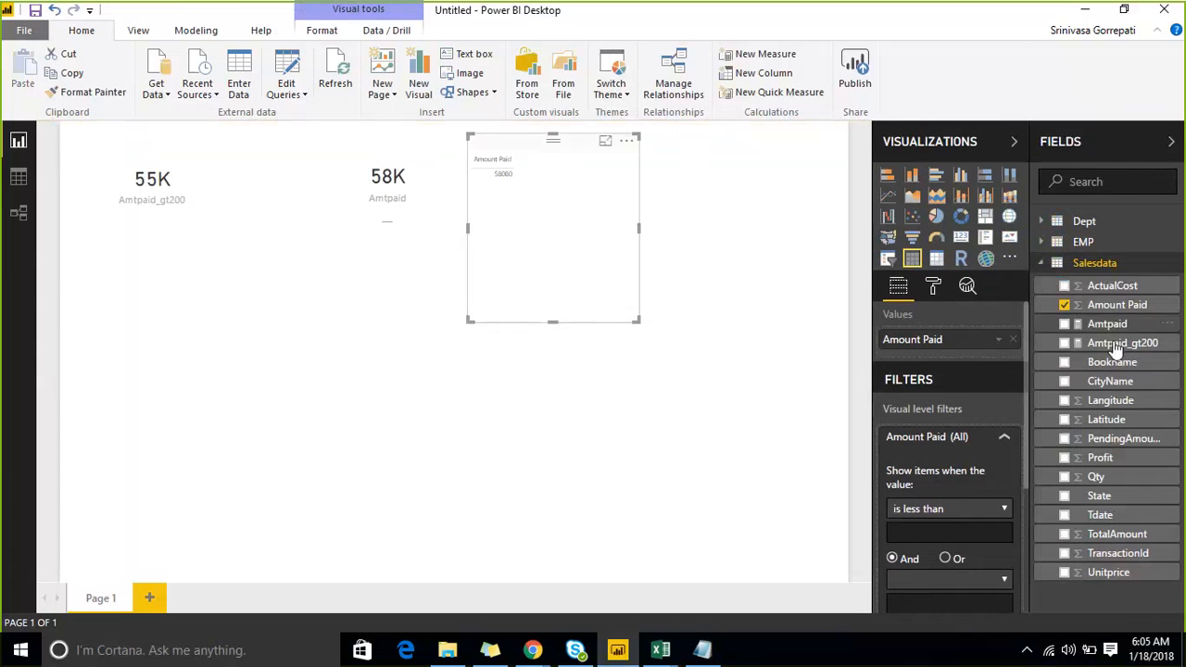
click(1065, 381)
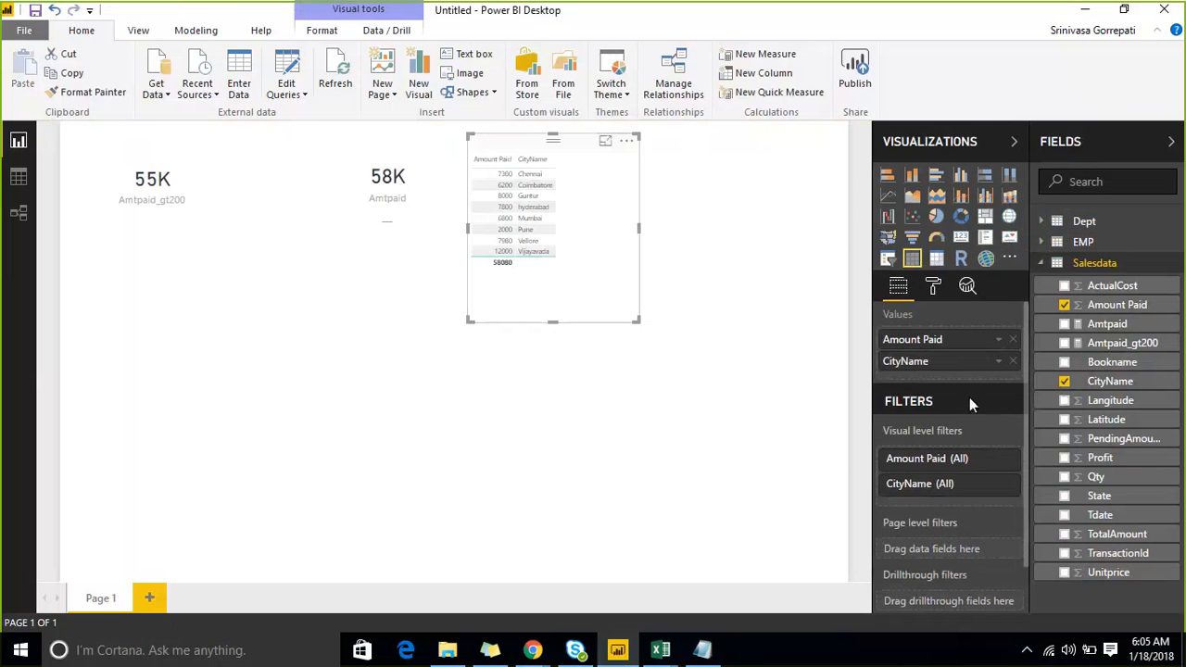
Step: Apply a visual level filter to the city table so that Amount Paid is greater than 200
click(1006, 461)
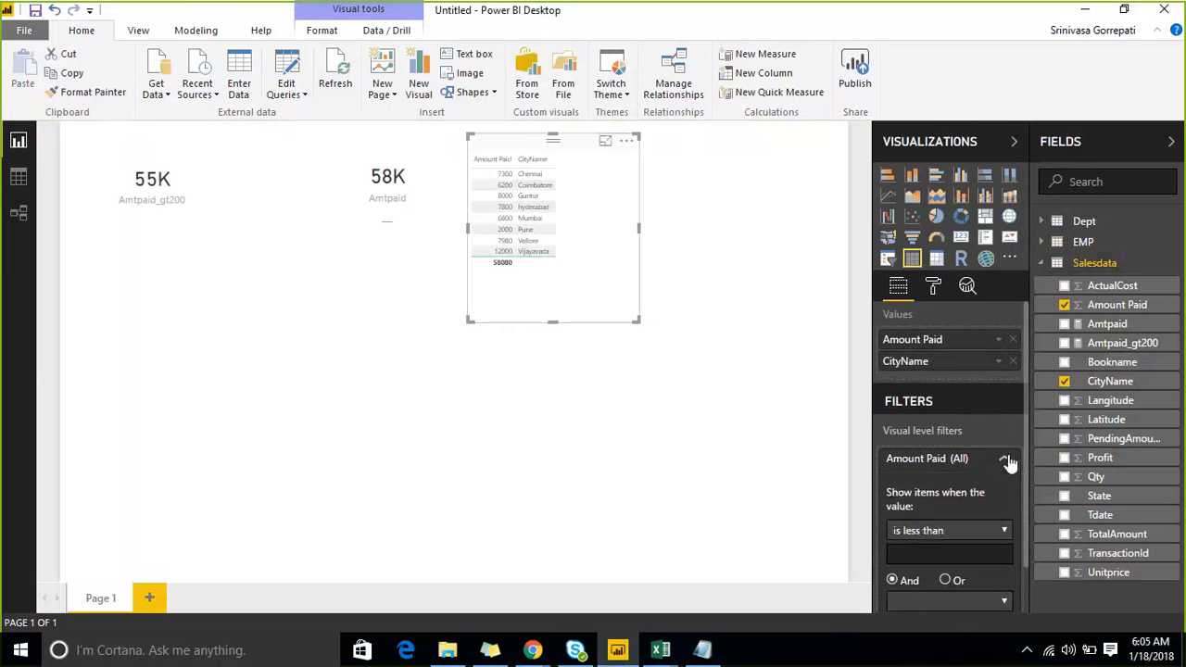
click(997, 530)
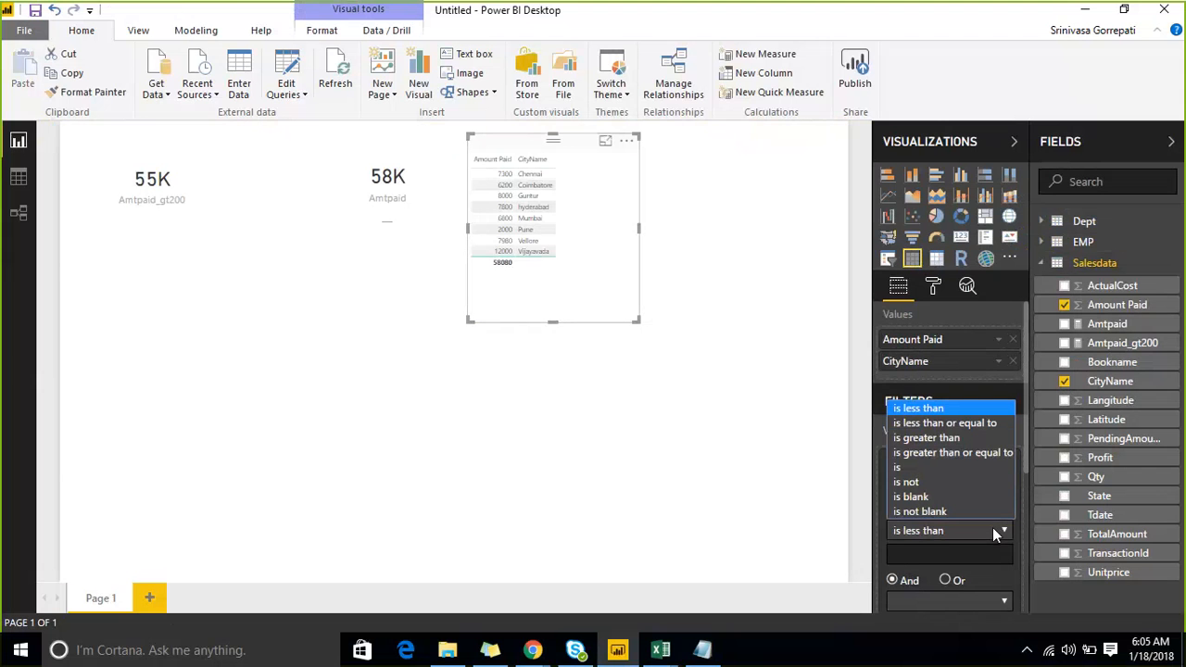
click(964, 439)
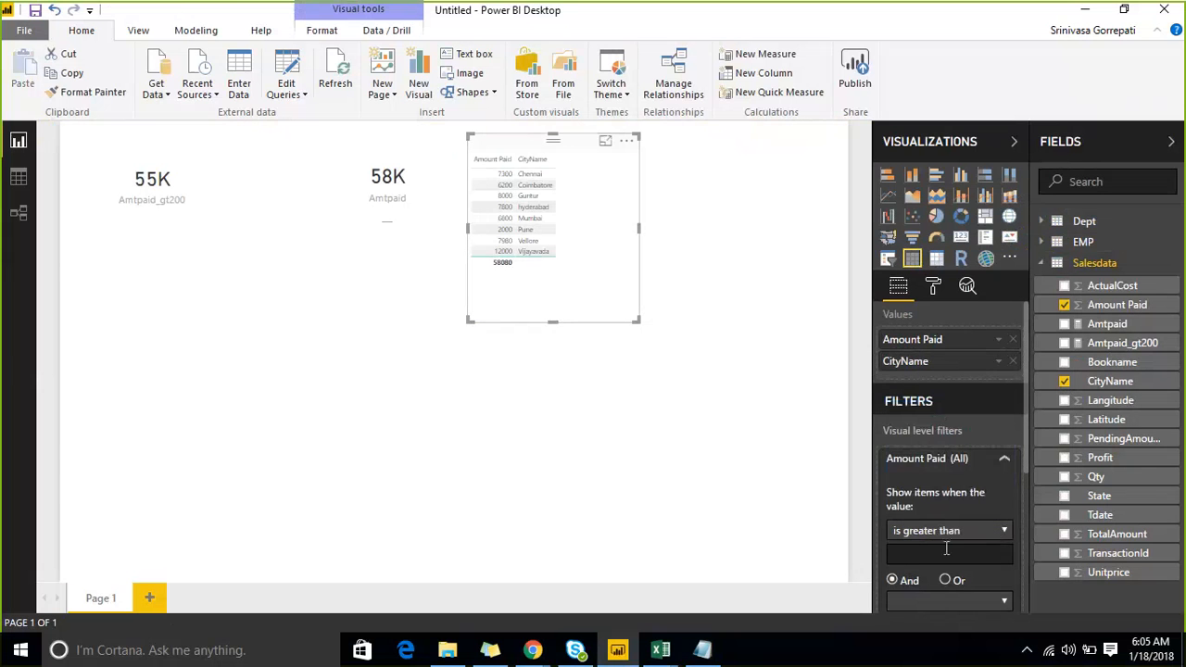
click(946, 548)
text(200)
scroll(953, 530, down, 1)
scroll(952, 524, down, 1)
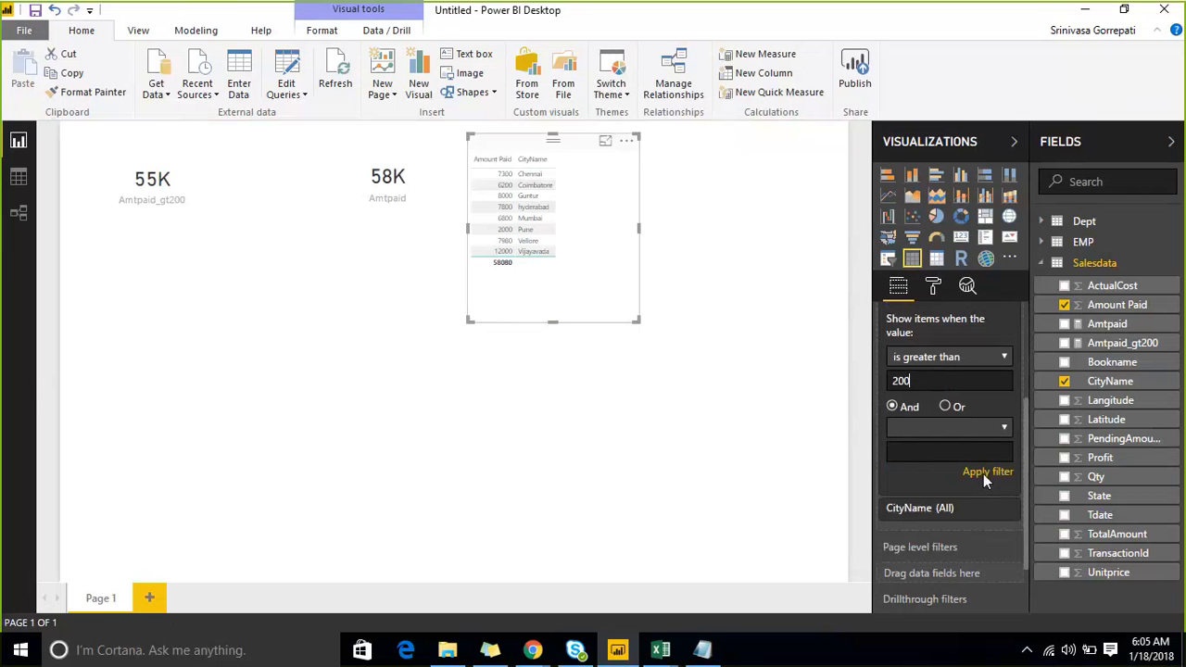
click(983, 473)
click(710, 204)
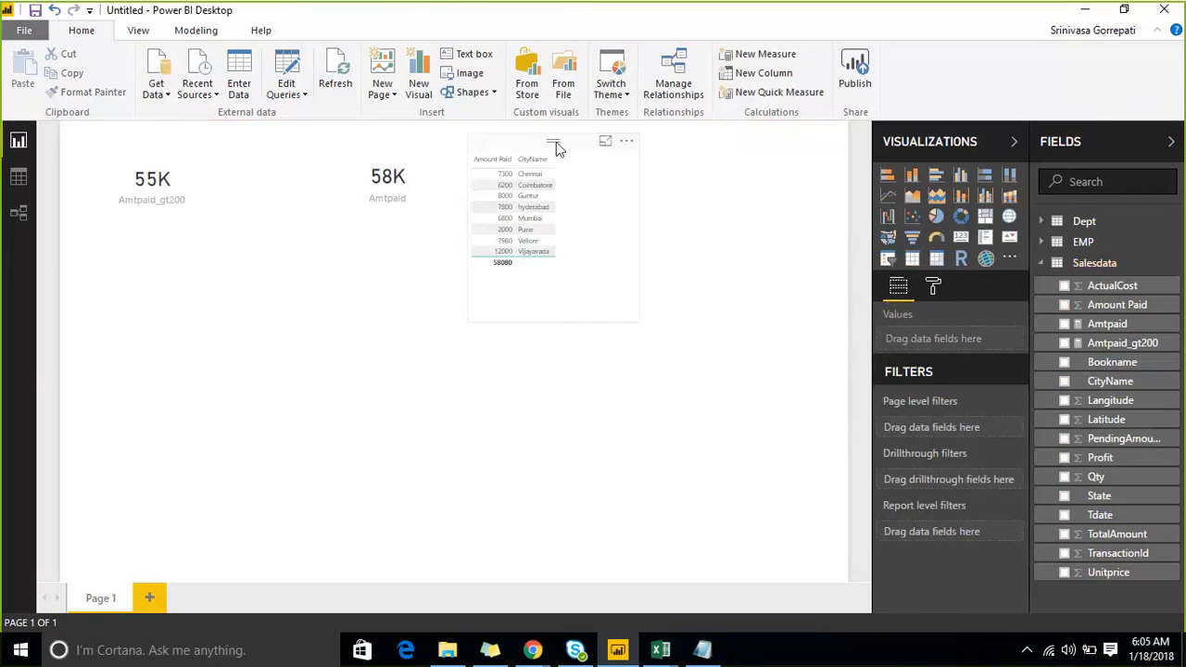
Step: Clear the Amount Paid visual level filter from the city table
click(556, 142)
scroll(959, 509, down, 1)
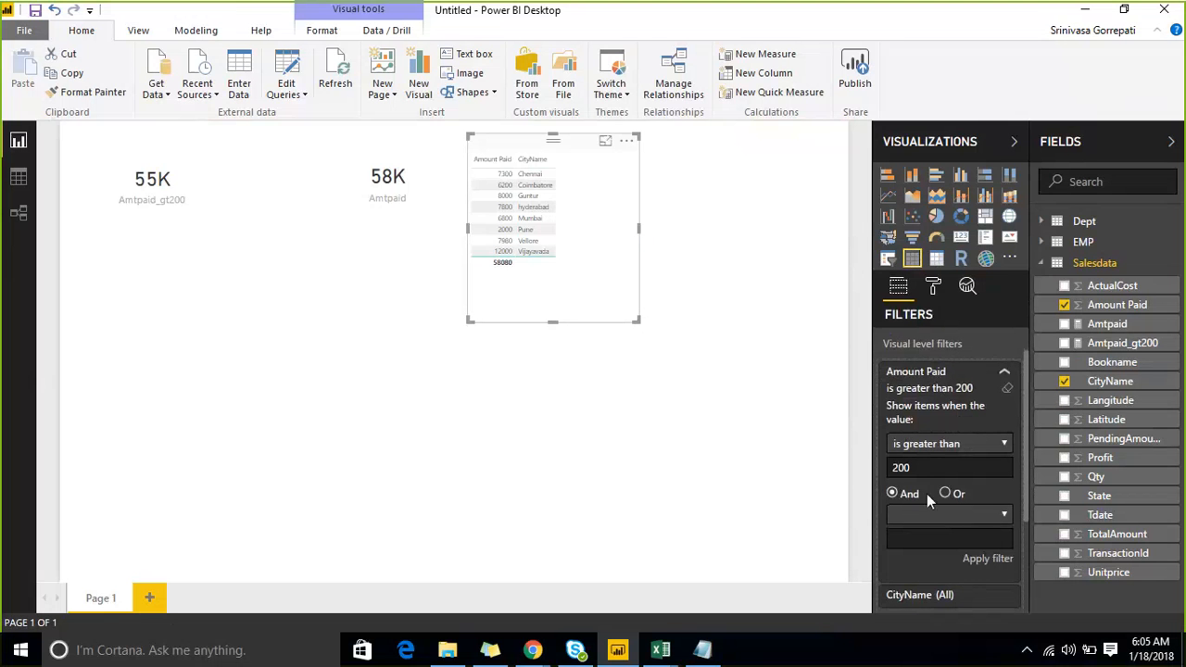
click(1008, 389)
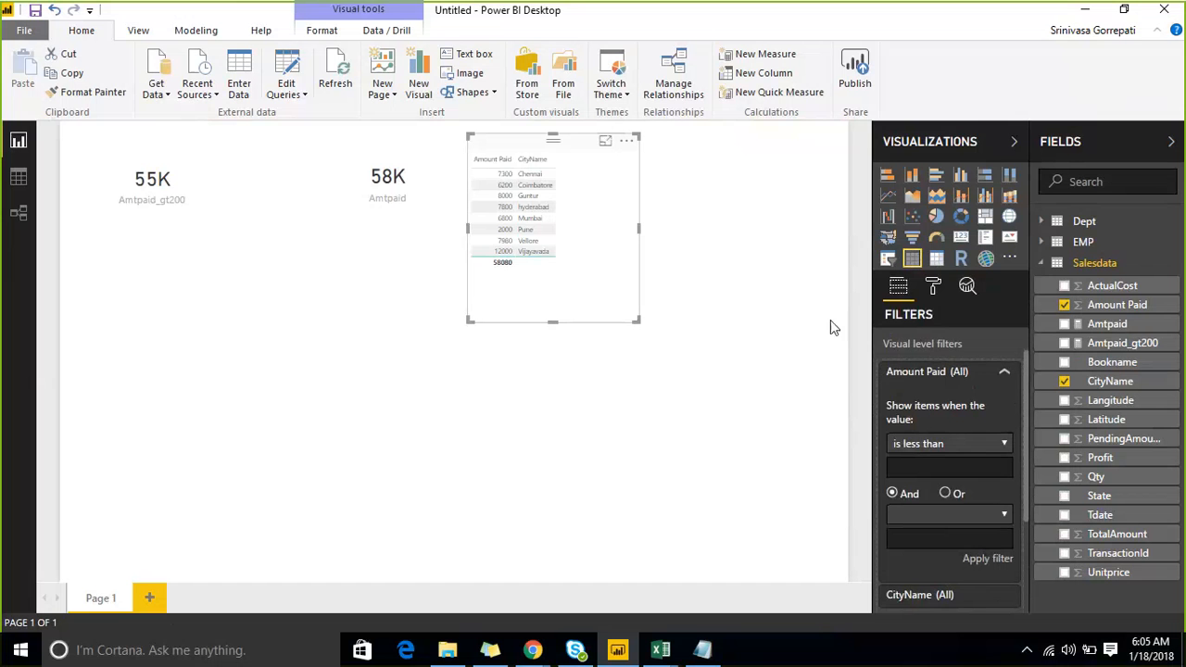
Step: Convert the city table to a clustered bar chart and on to a card, and make the card shorter
click(937, 177)
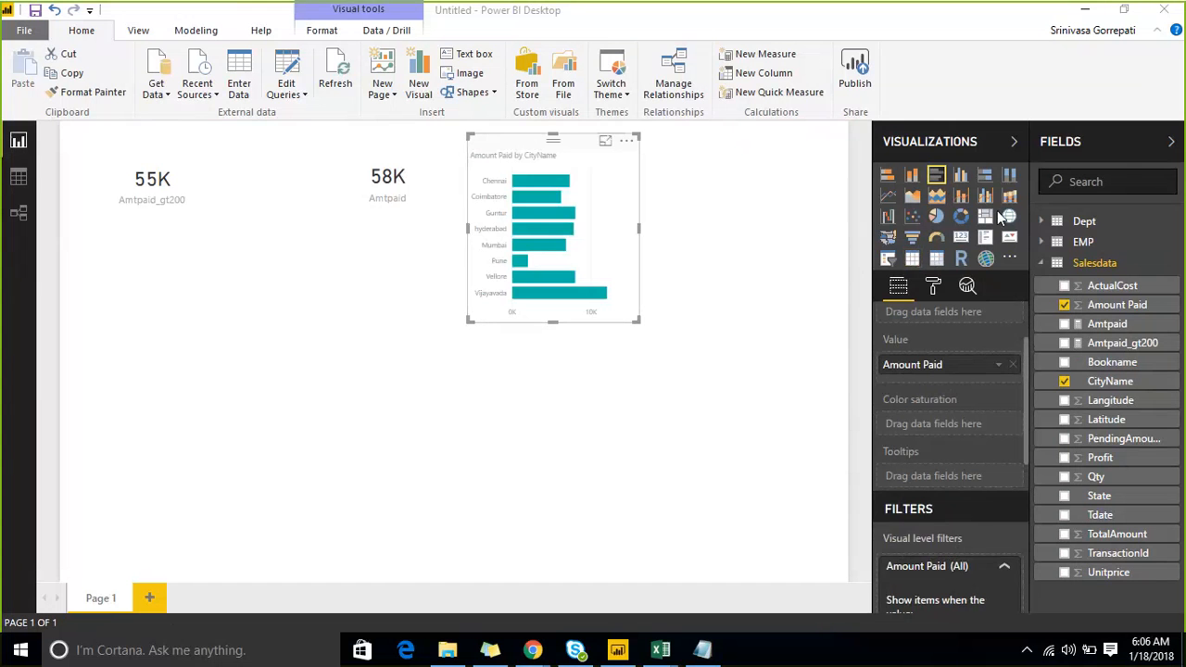
click(961, 237)
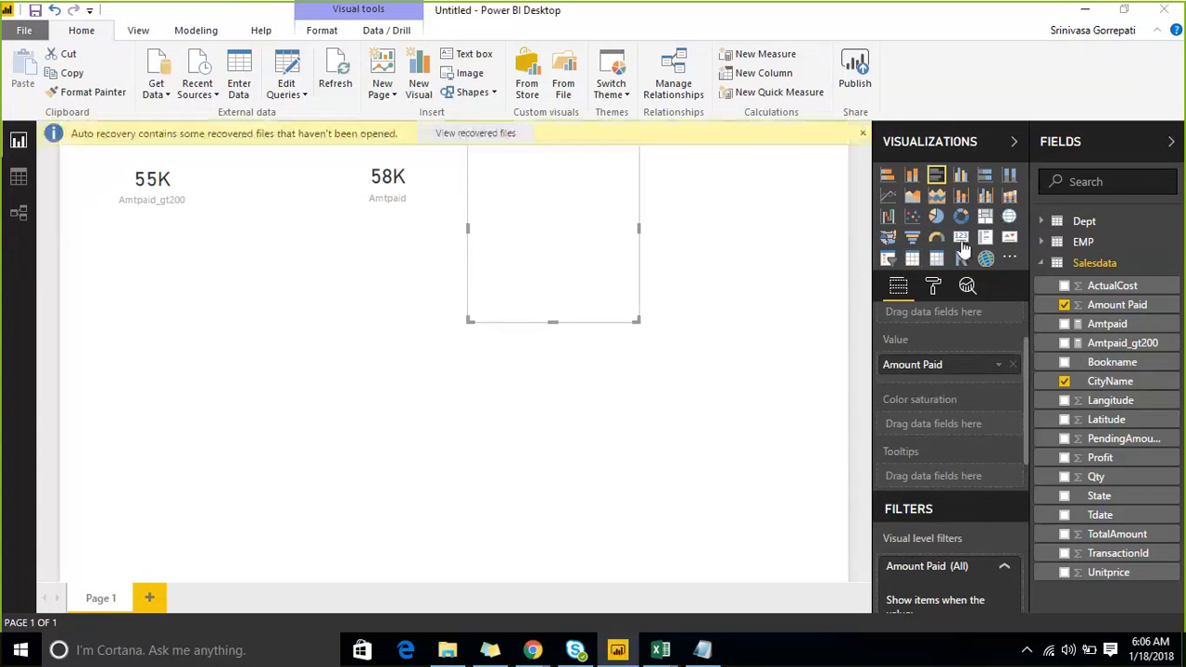
click(863, 133)
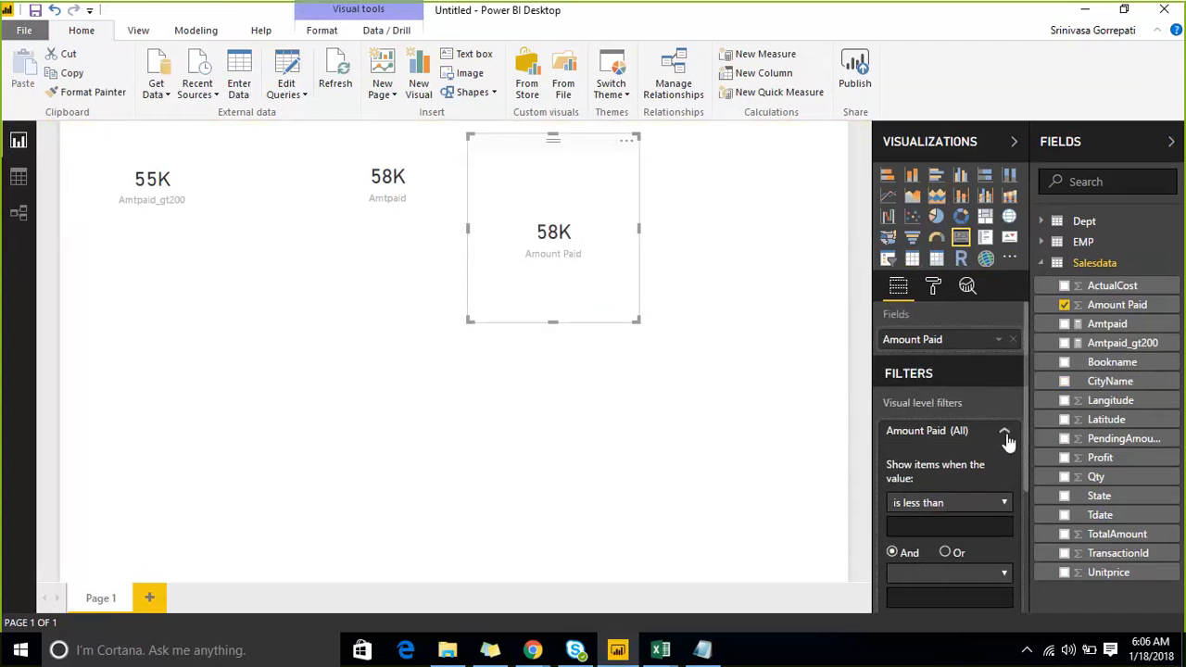
click(1005, 434)
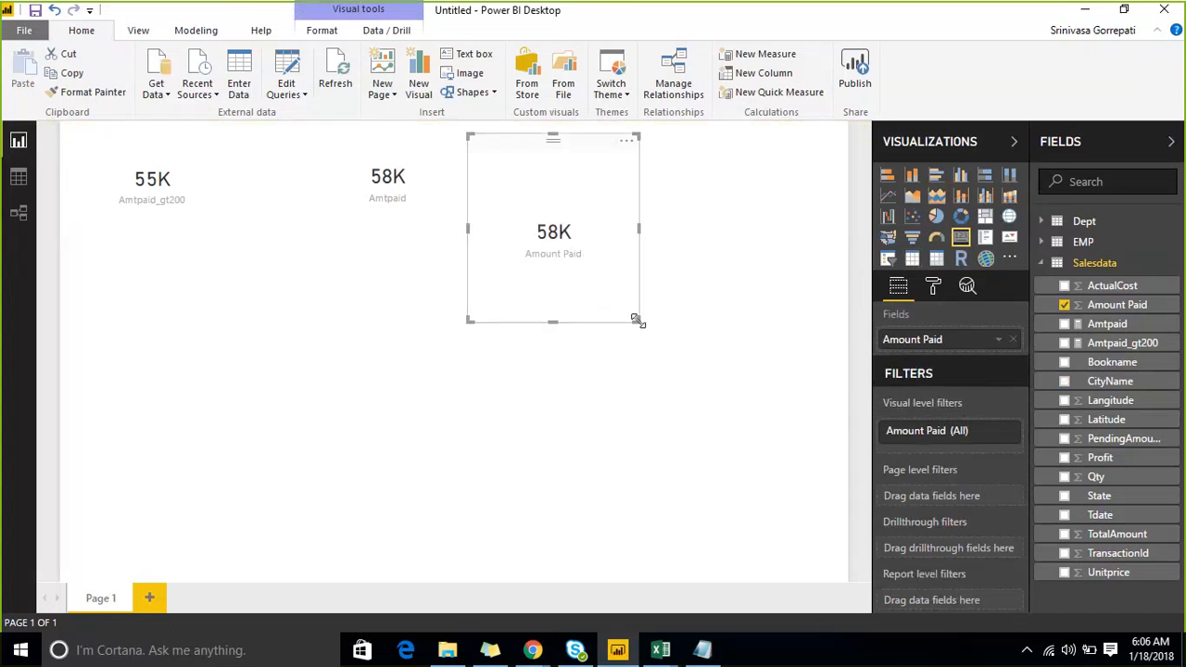
drag(638, 321, 647, 270)
Step: Convert the Amount Paid card to a clustered column chart showing Amount Paid by CityName
click(1006, 435)
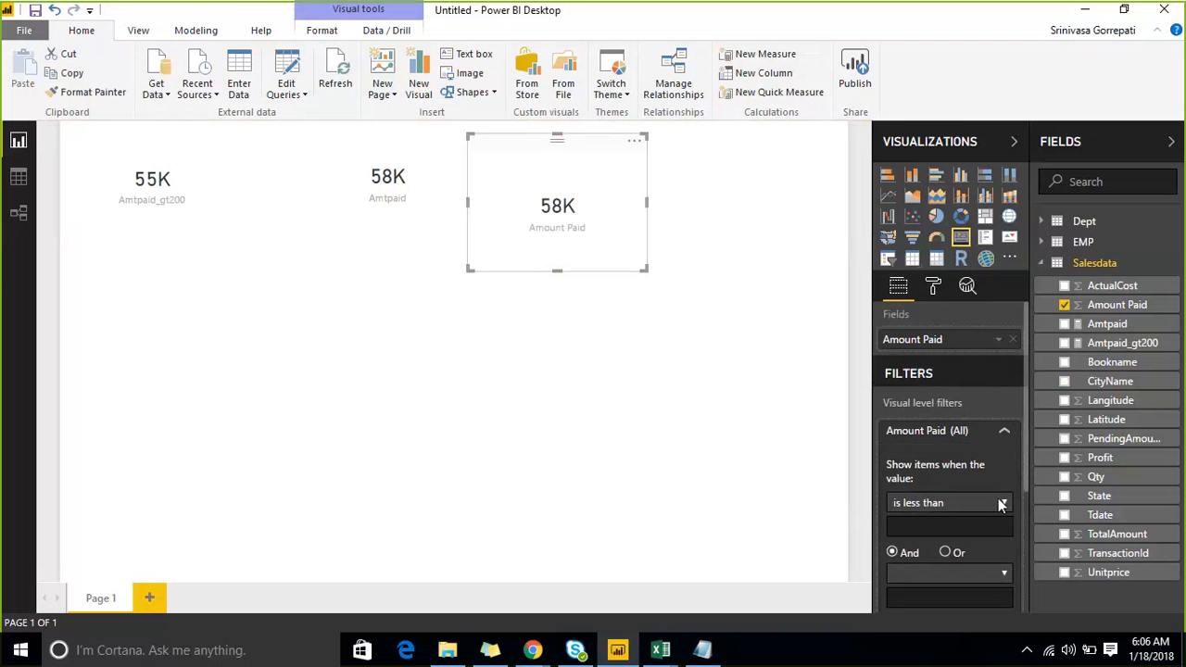
click(1005, 432)
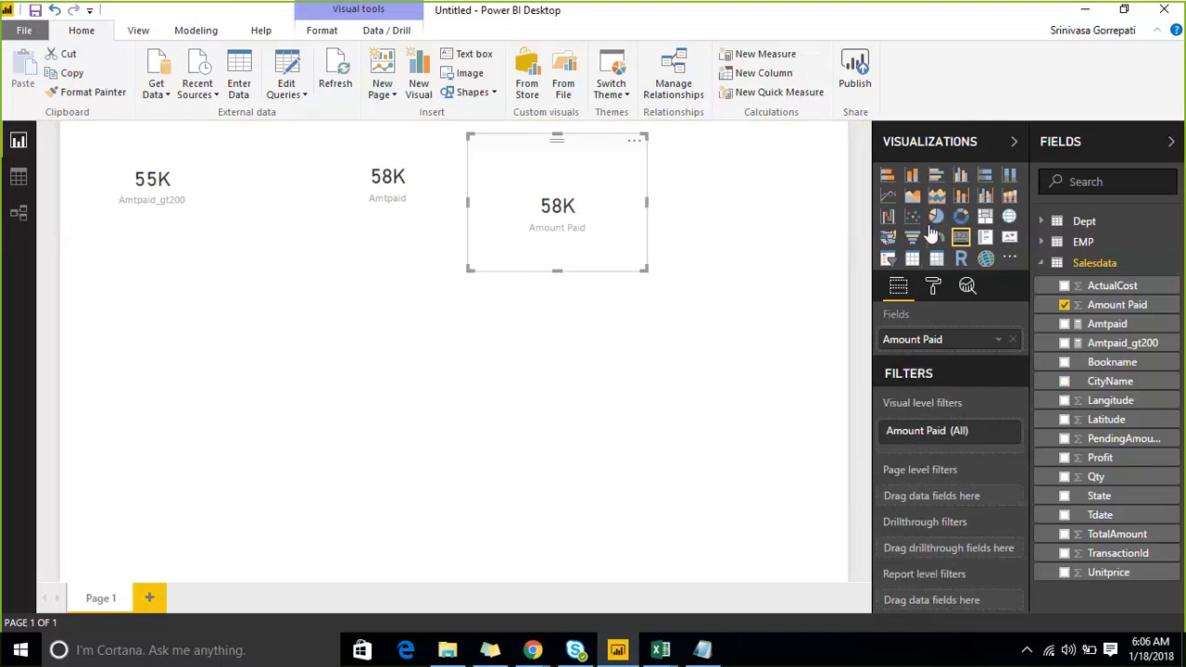
click(962, 178)
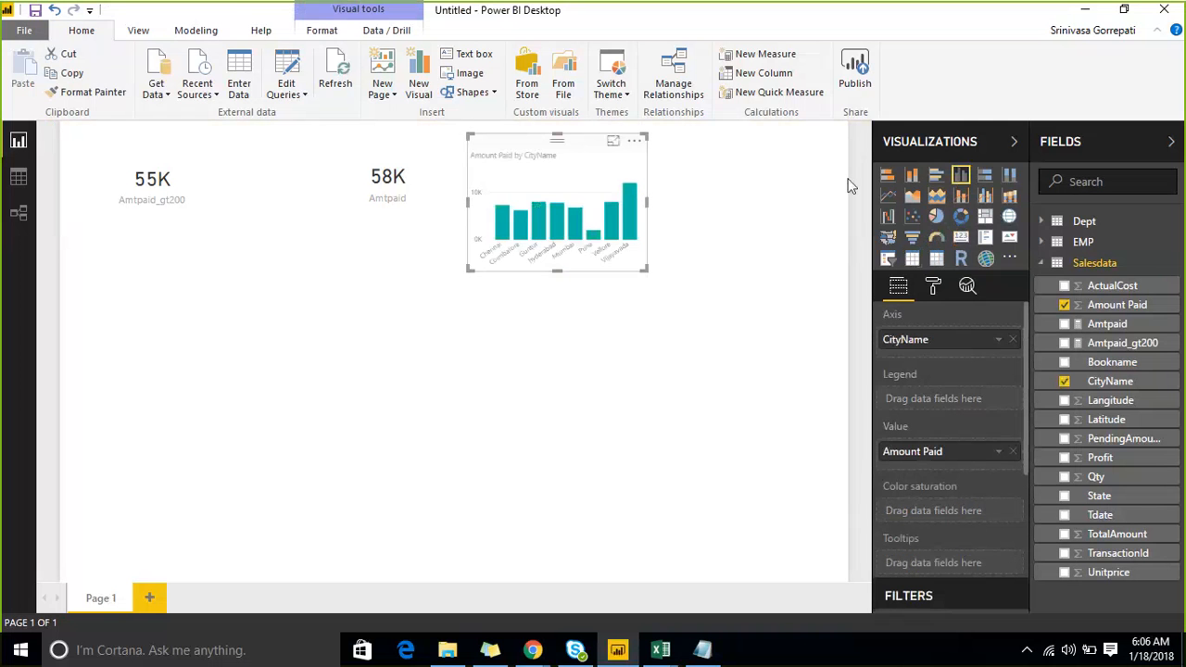
Step: Enlarge the Amount Paid by CityName column chart and turn on its data labels
drag(732, 322, 802, 392)
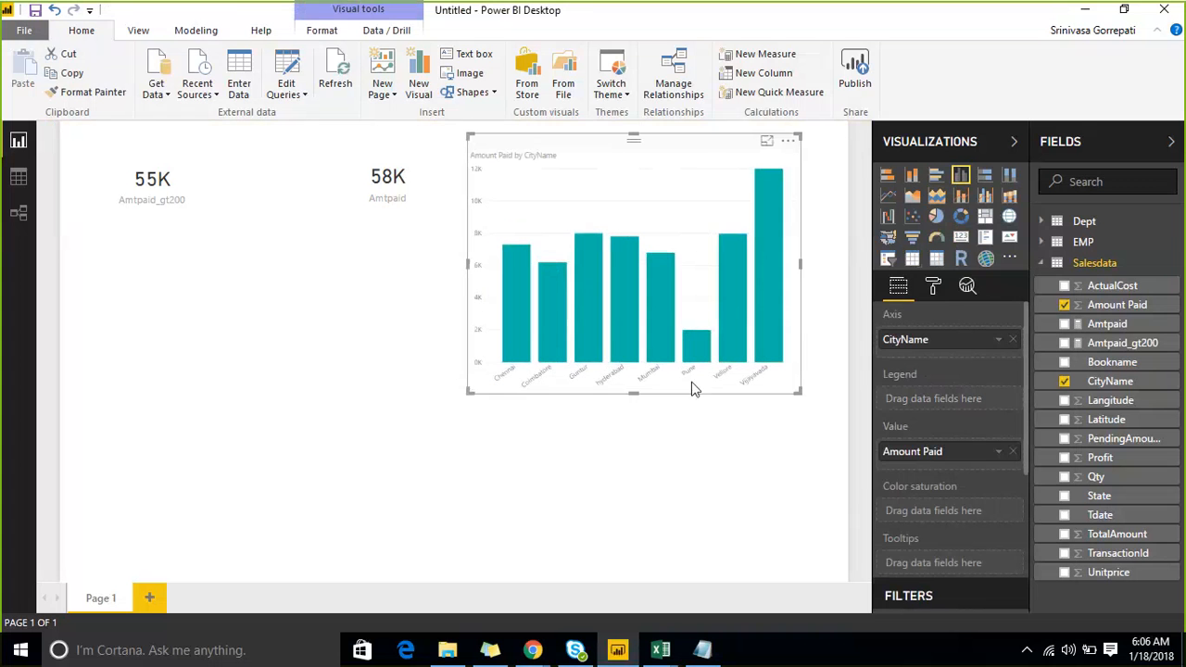
click(933, 286)
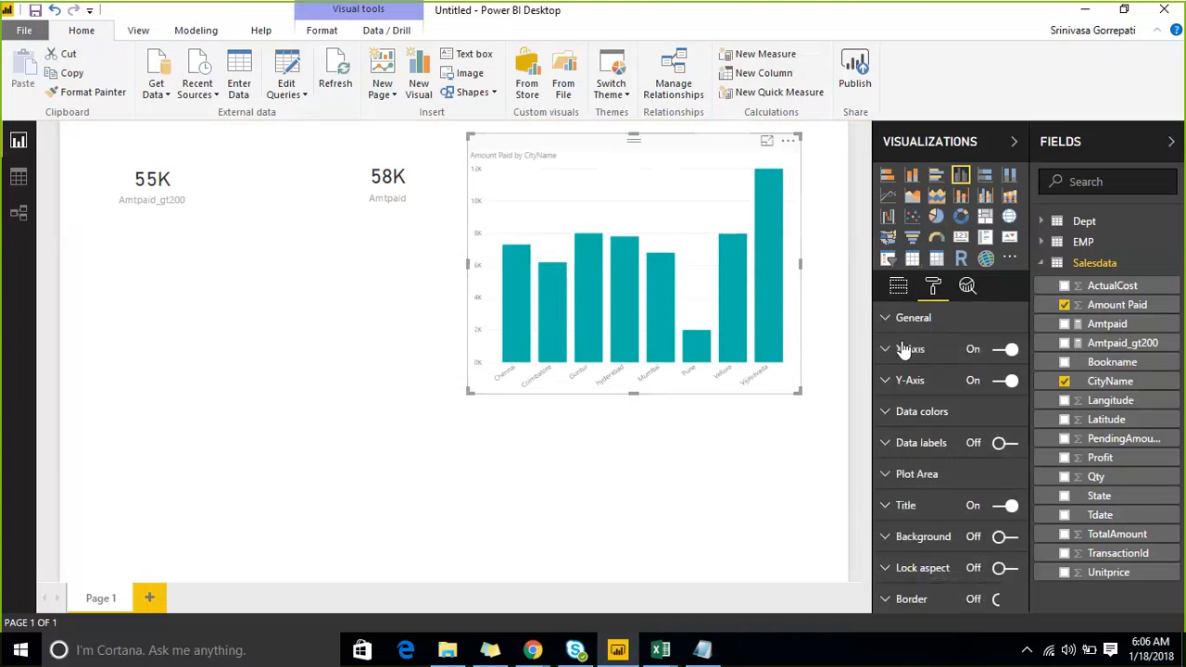
click(886, 443)
scroll(952, 418, down, 1)
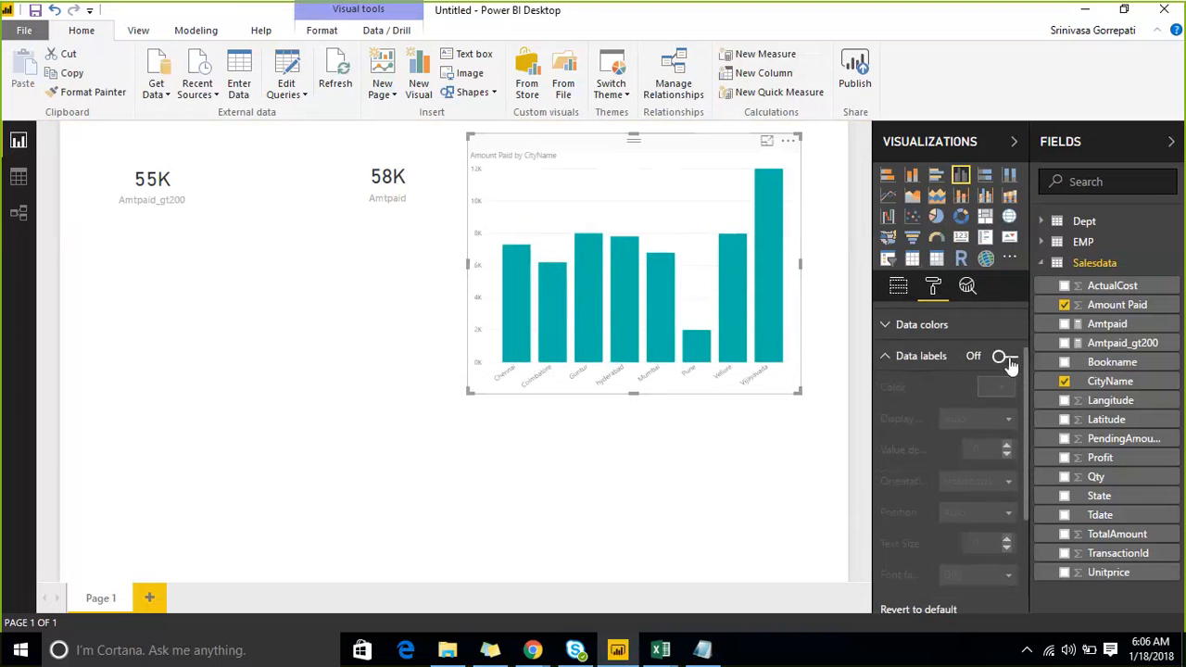
click(1005, 356)
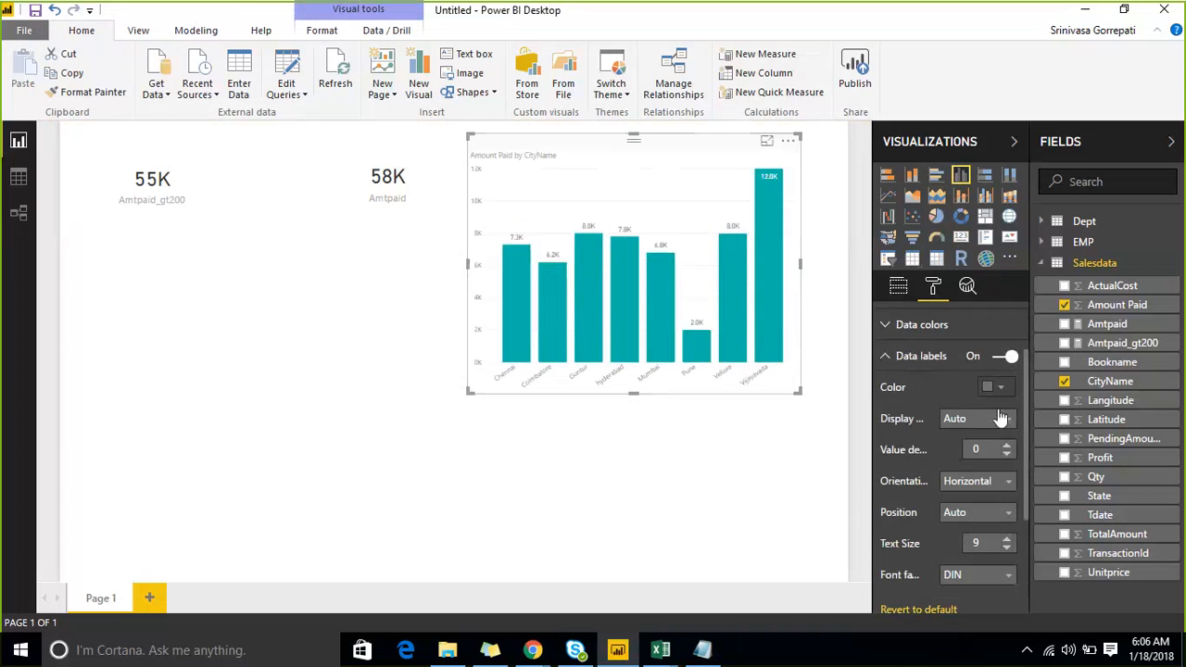
Step: Set the column chart's data label text size to 22 and collapse the list of data fields
click(1006, 538)
click(1007, 539)
click(1006, 539)
click(1007, 538)
click(1006, 539)
click(1006, 539)
click(1007, 538)
click(1007, 538)
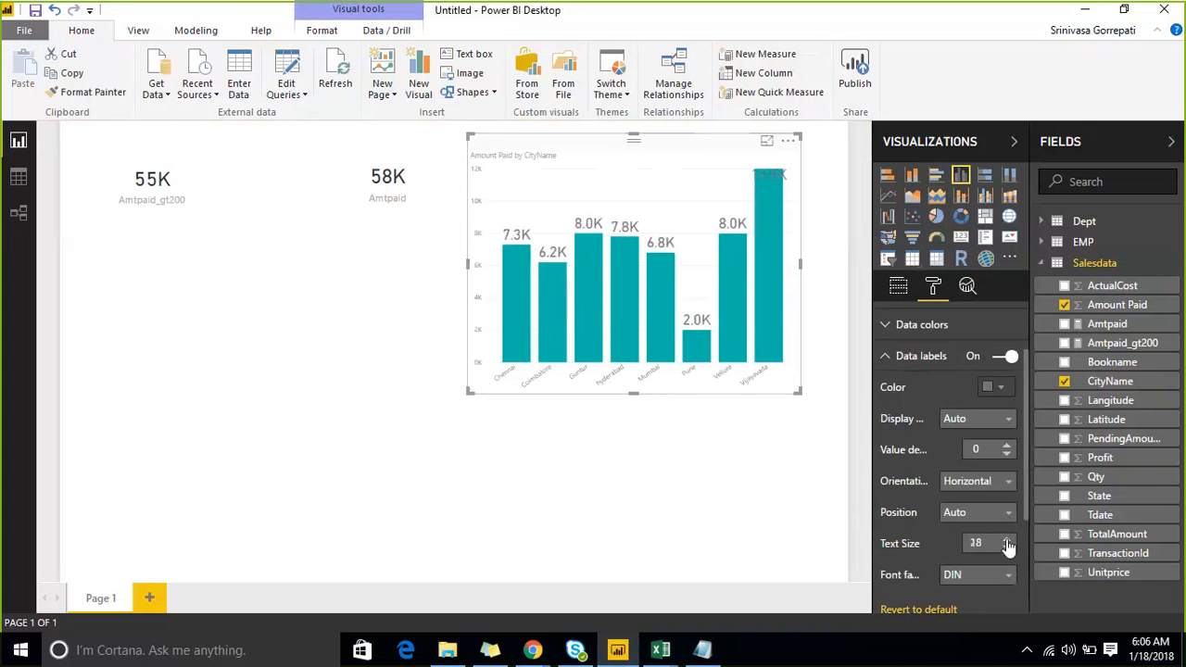
click(1007, 538)
click(1007, 538)
click(1110, 148)
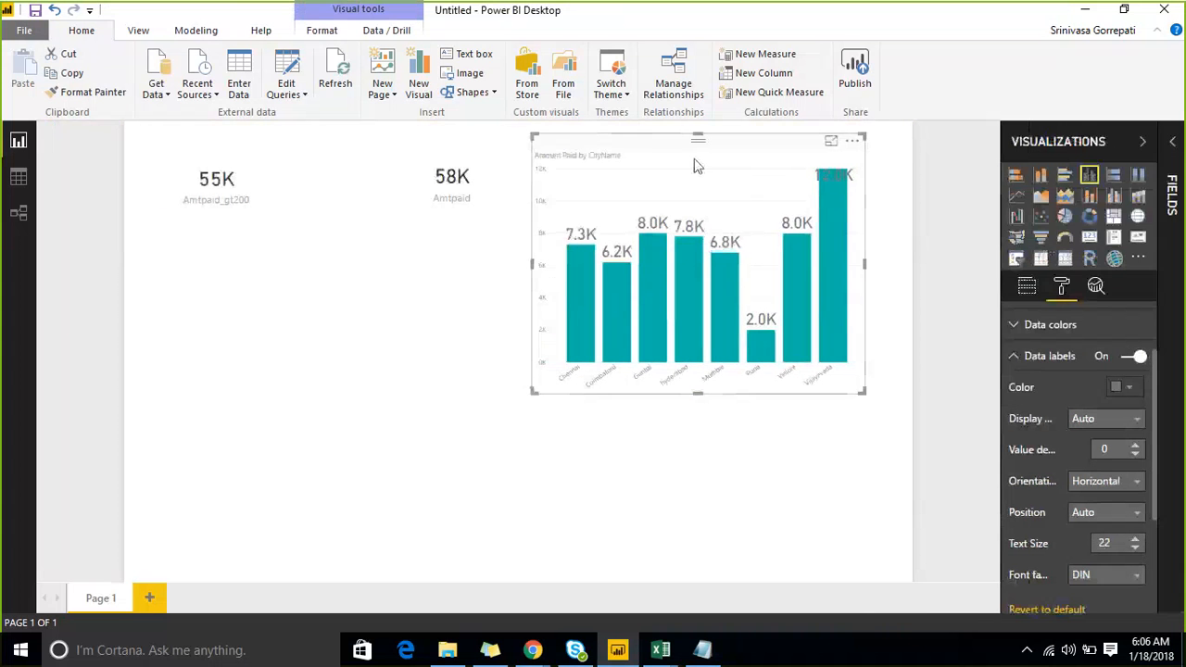
click(1015, 356)
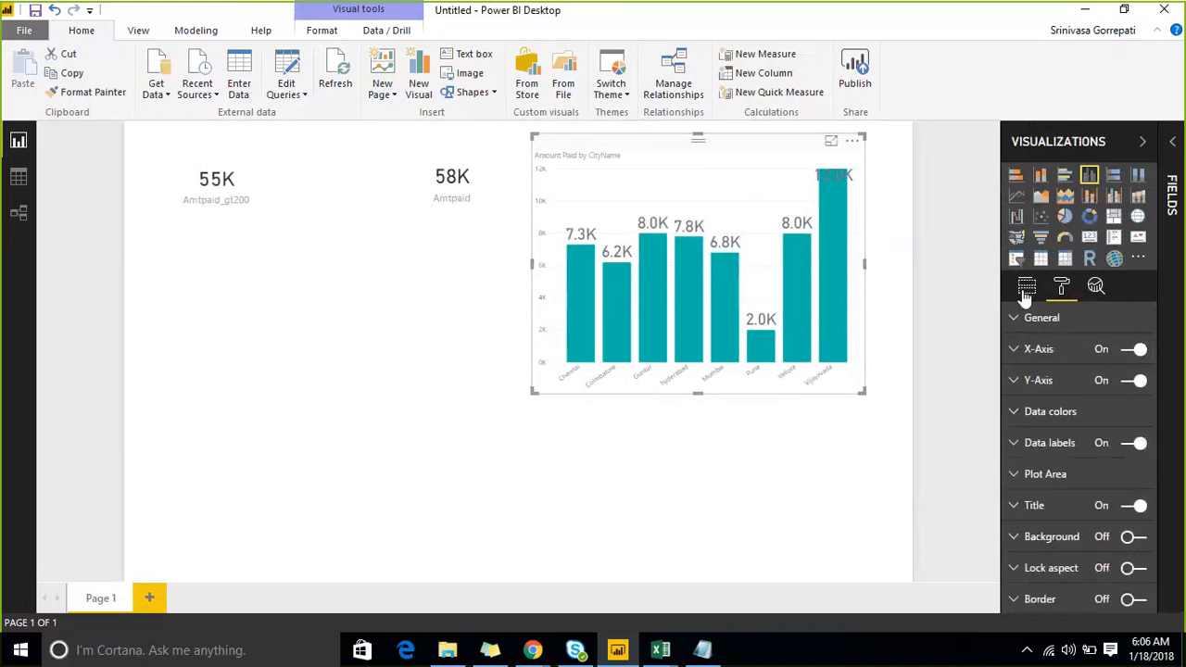
Step: Apply a visual level filter to the column chart so that Amount Paid is greater than 200
click(1027, 286)
scroll(1122, 445, down, 5)
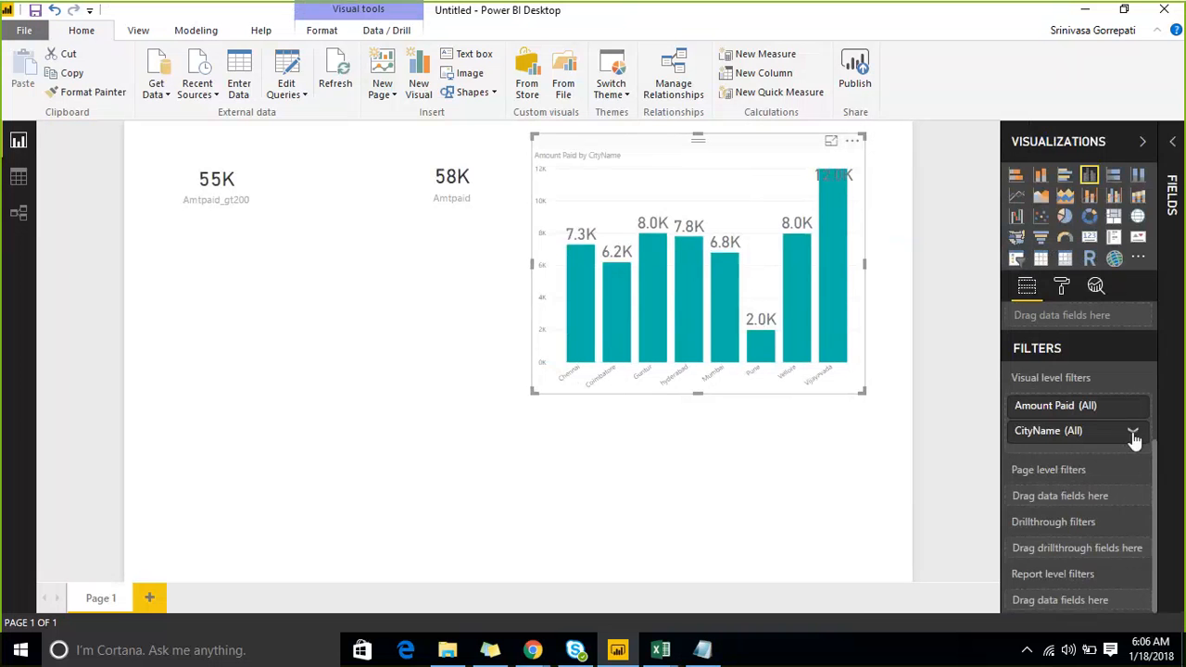
click(1134, 409)
click(1083, 477)
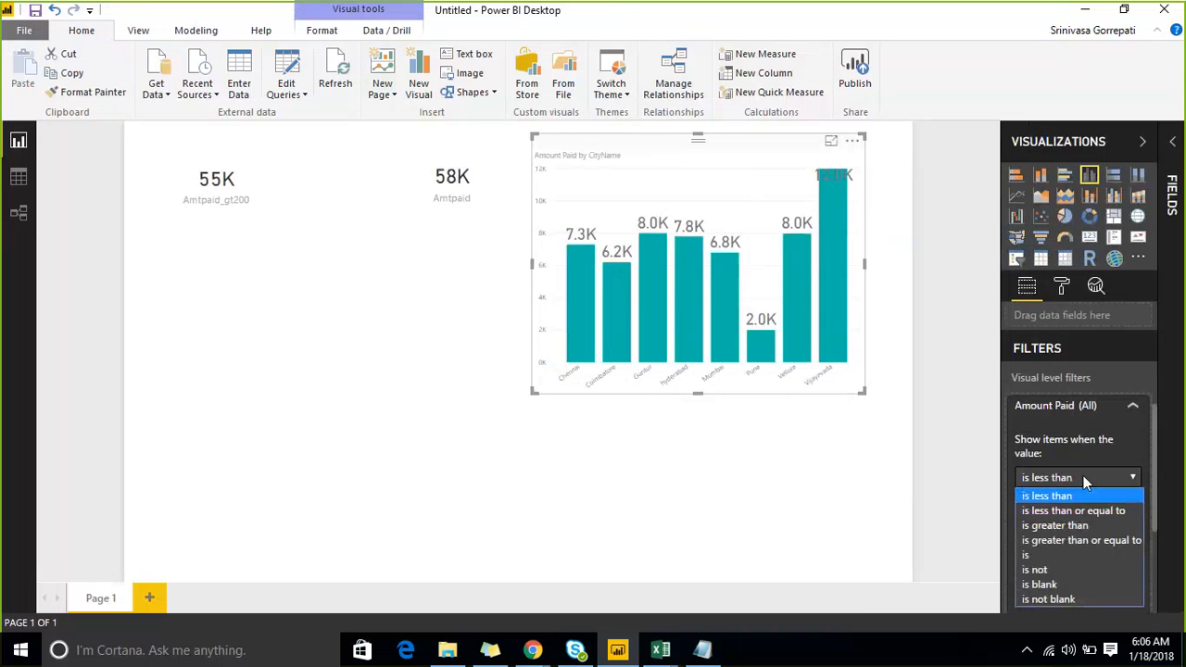
click(1089, 525)
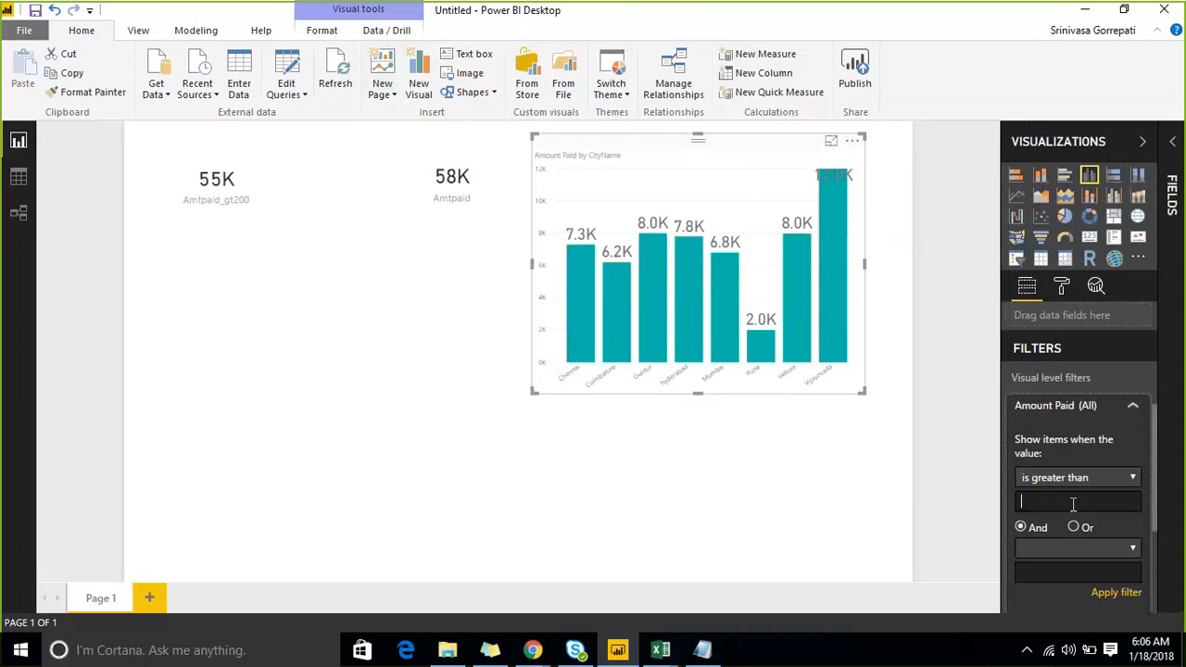
text(200)
scroll(1081, 466, down, 3)
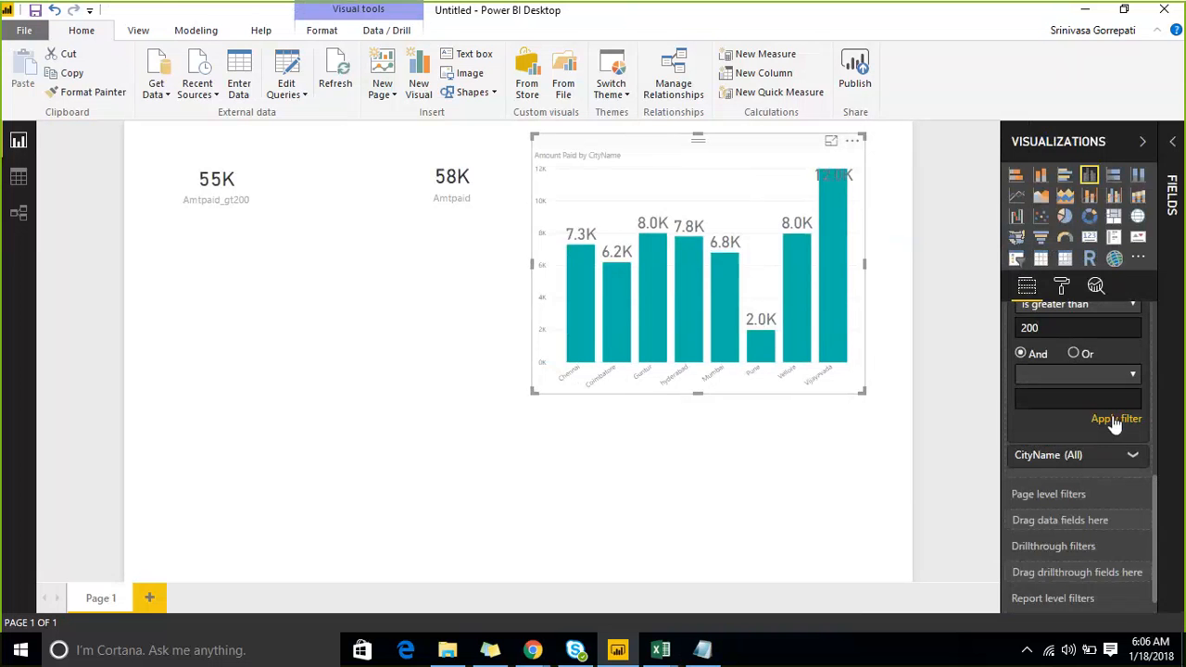
click(1115, 422)
scroll(1093, 371, up, 6)
scroll(1084, 415, down, 2)
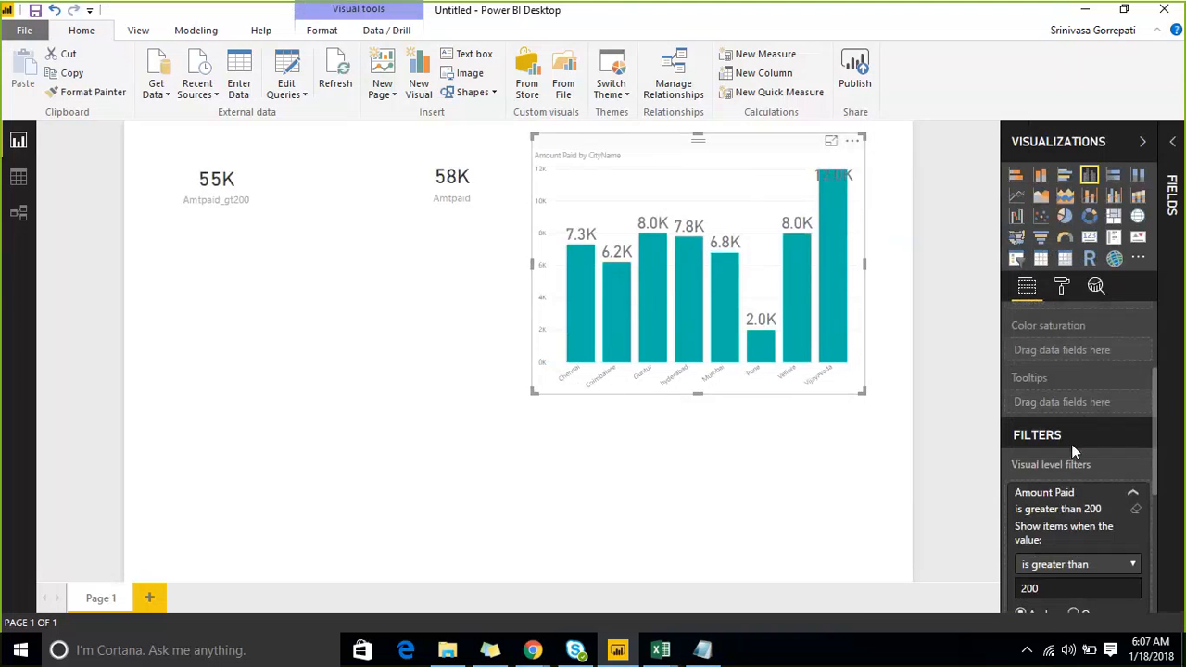
scroll(1072, 444, down, 2)
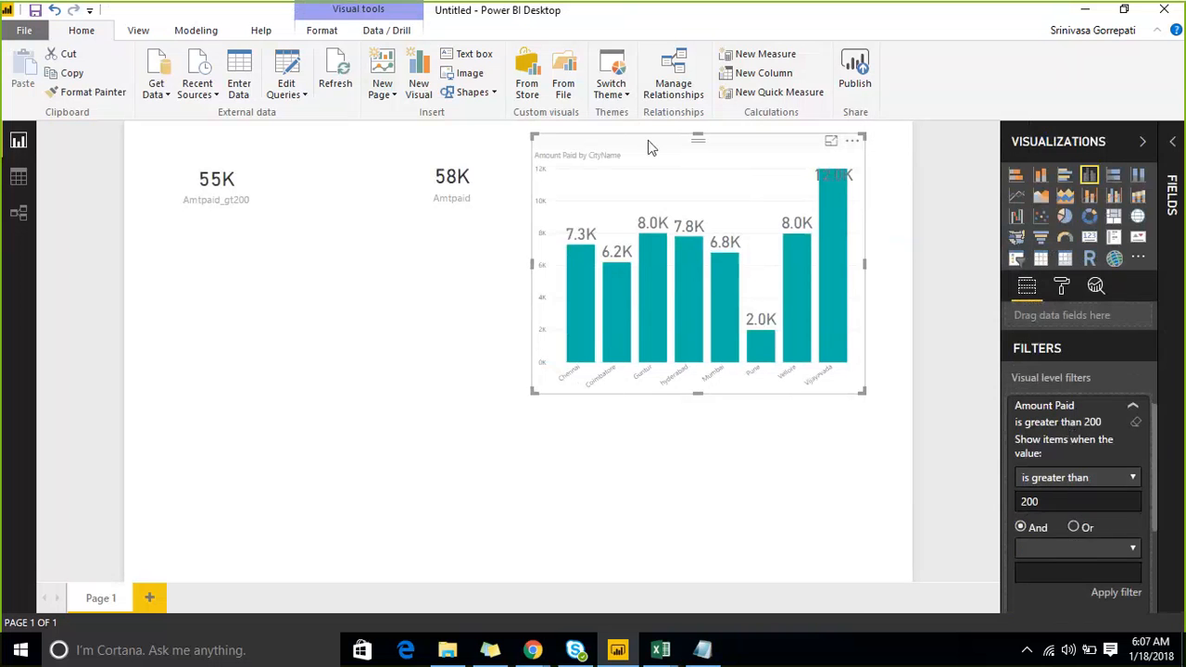
Step: Convert the filtered column chart to a card, then shrink it and shift it away from the Amtpaid card
click(1090, 239)
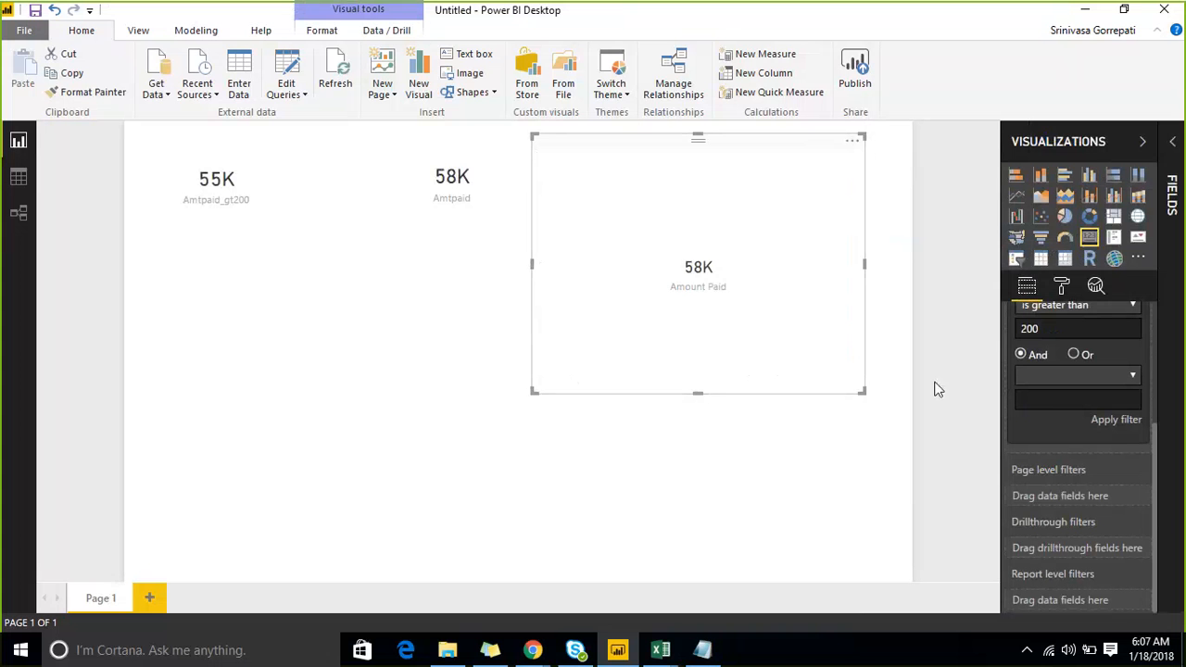
drag(862, 392, 845, 334)
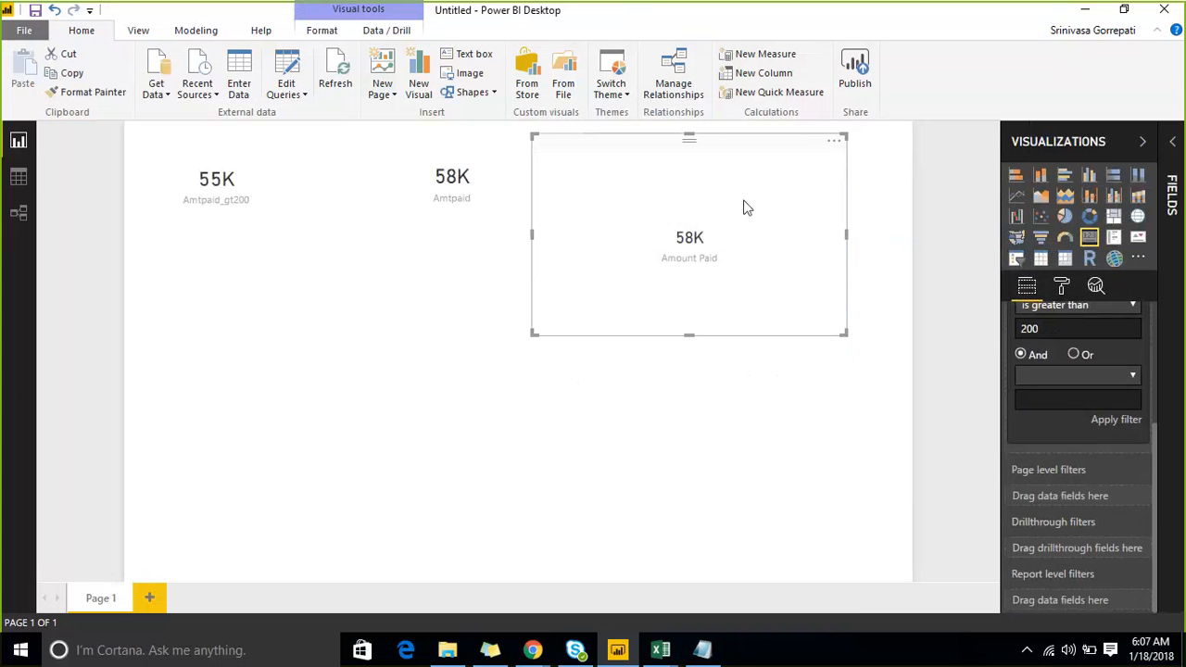
drag(705, 175, 763, 187)
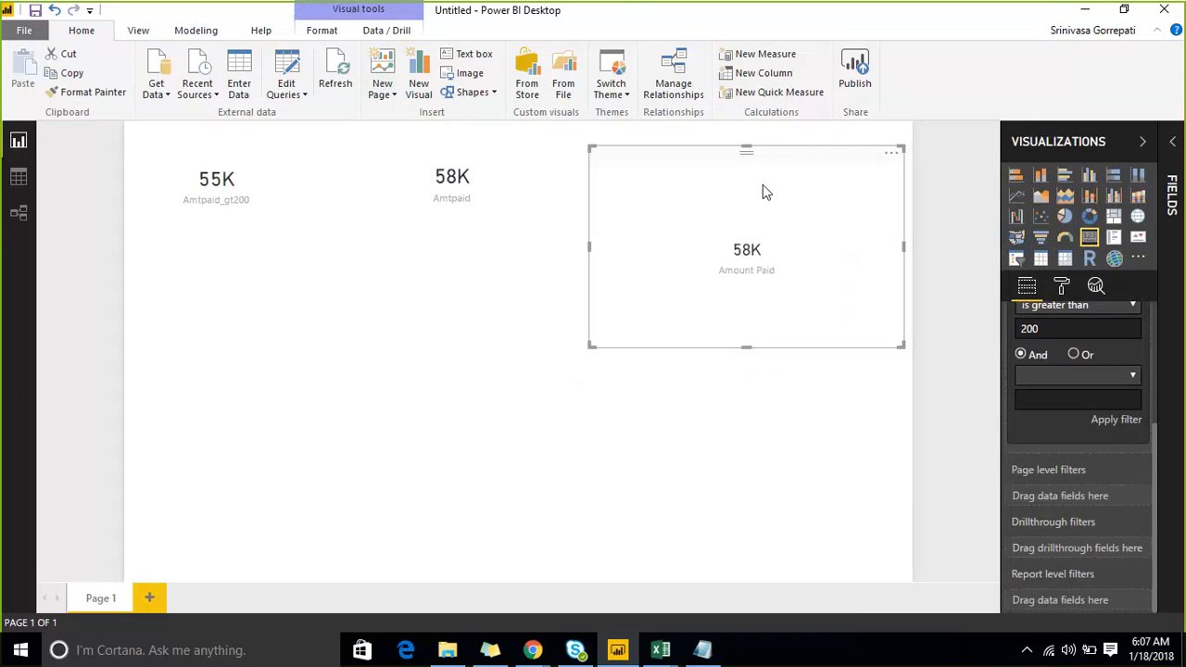
Step: Convert the Amount Paid card to a pie chart and remove CityName from it
click(1065, 216)
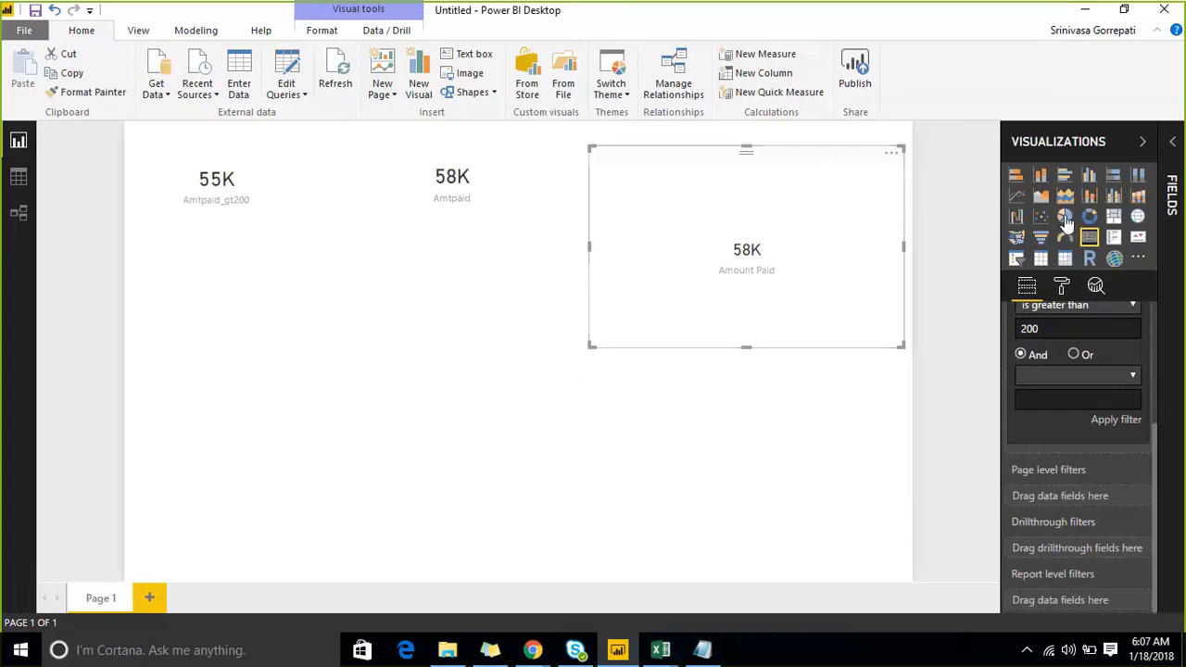
click(1173, 145)
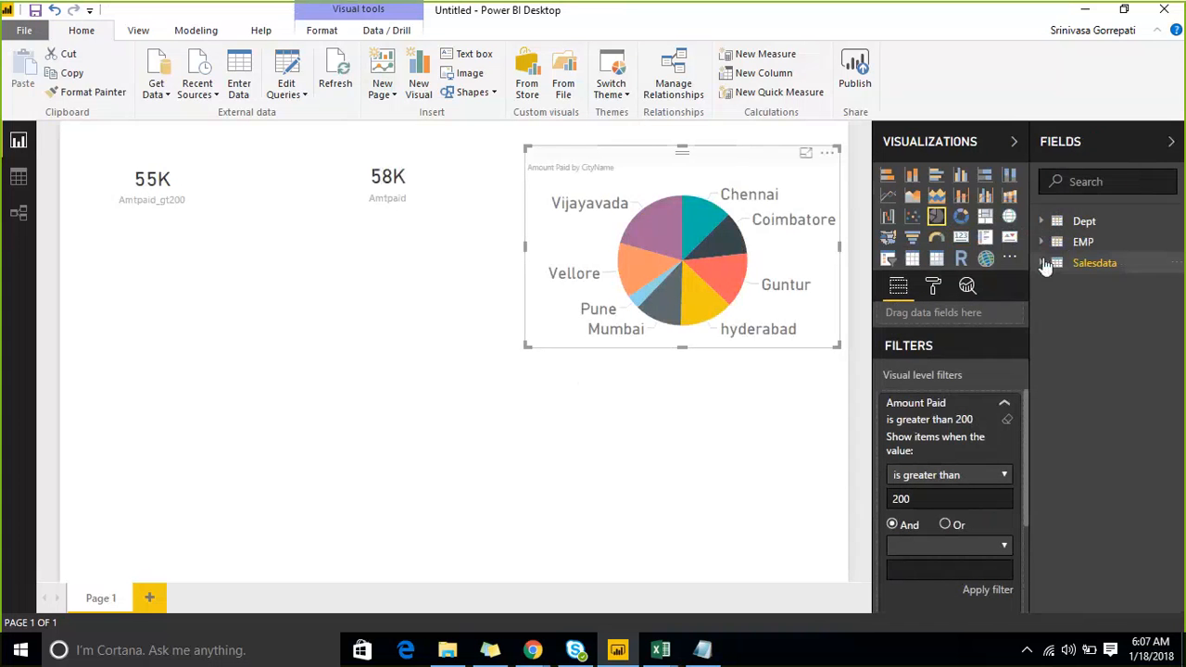
click(1094, 263)
click(1064, 383)
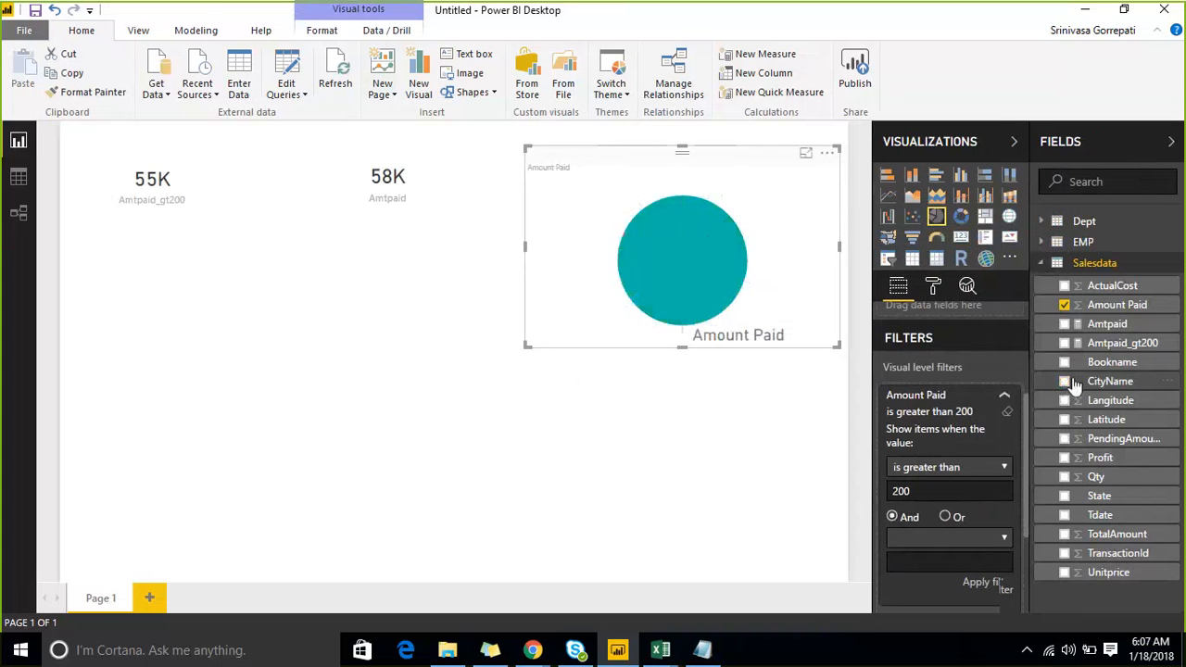
mouse_move(680, 257)
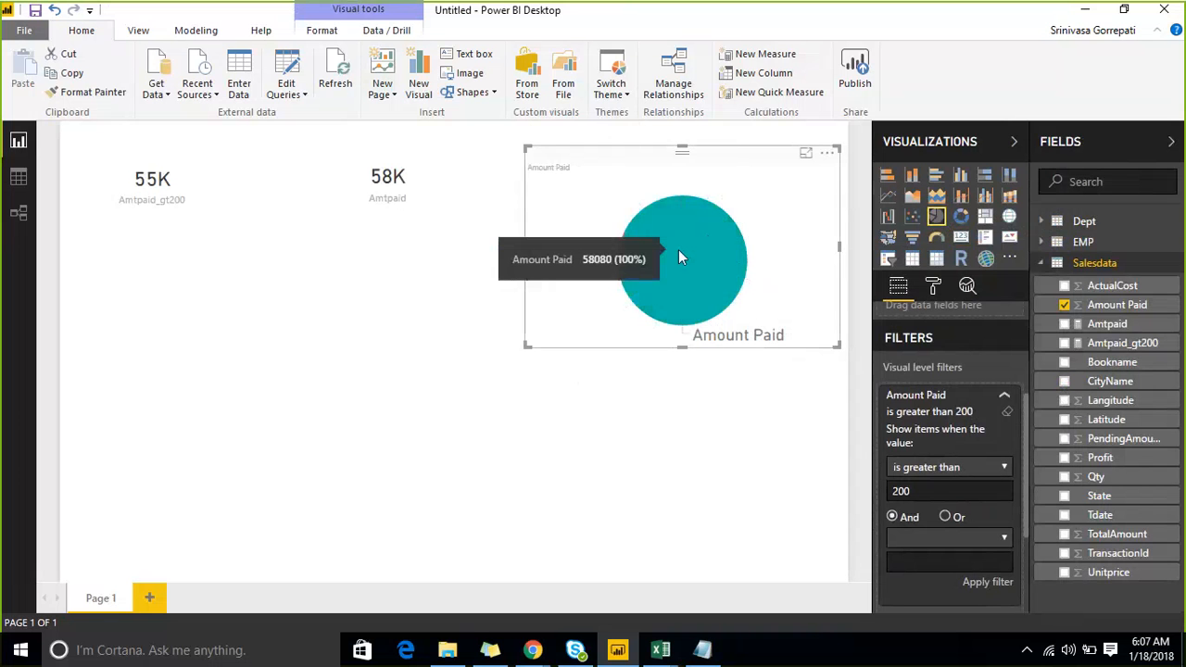
Step: Clear the pie chart's Amount Paid filter and turn it into a smaller table of Amount Paid and State
click(1006, 414)
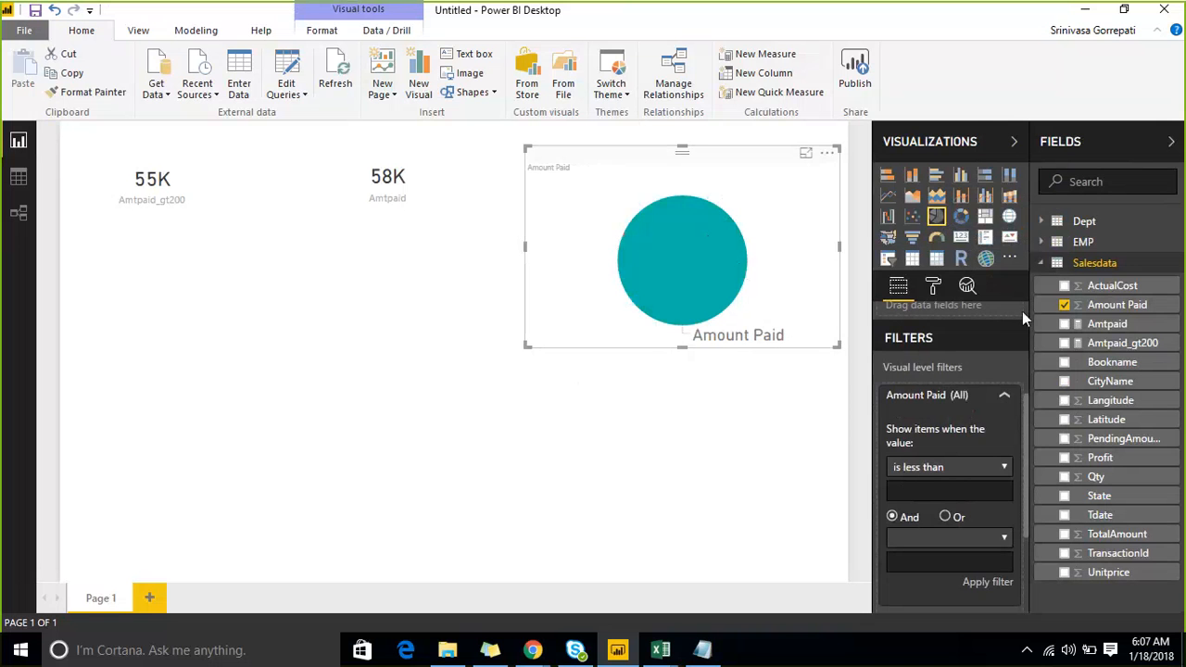
drag(838, 343, 816, 295)
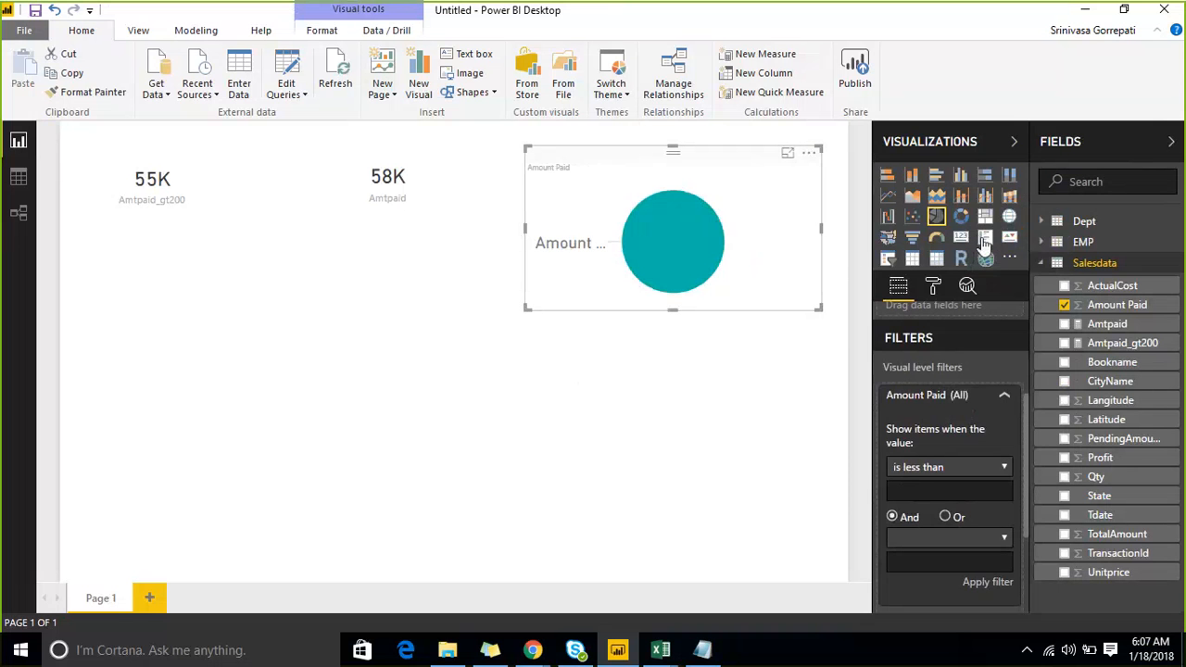
click(913, 261)
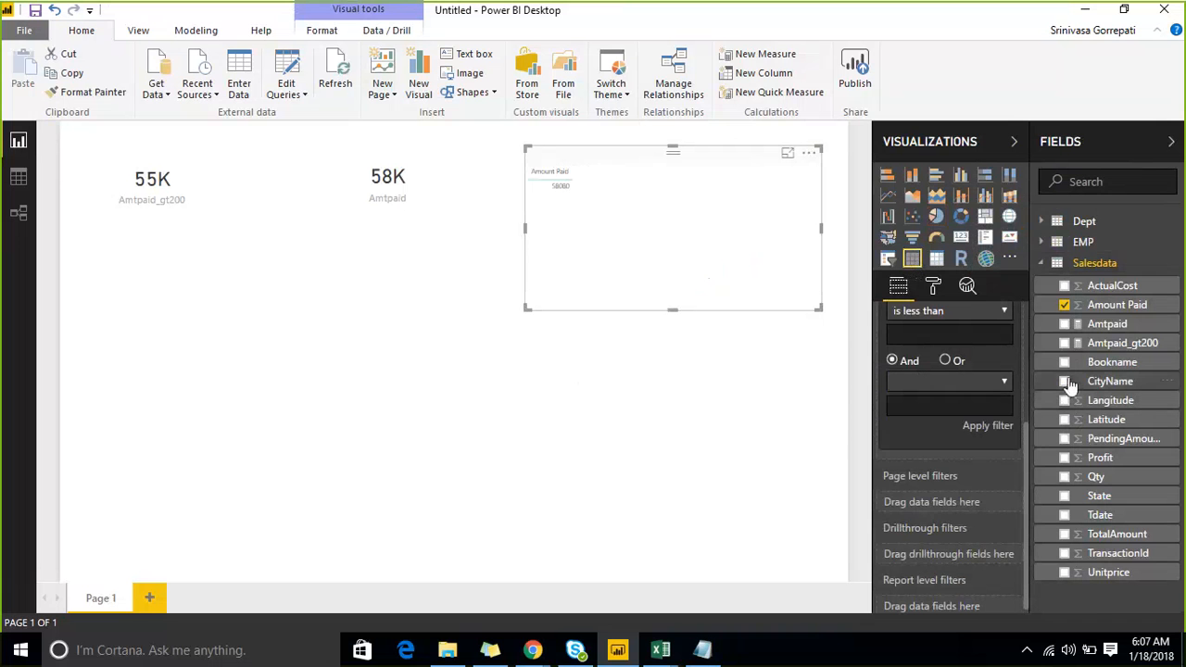
click(1065, 493)
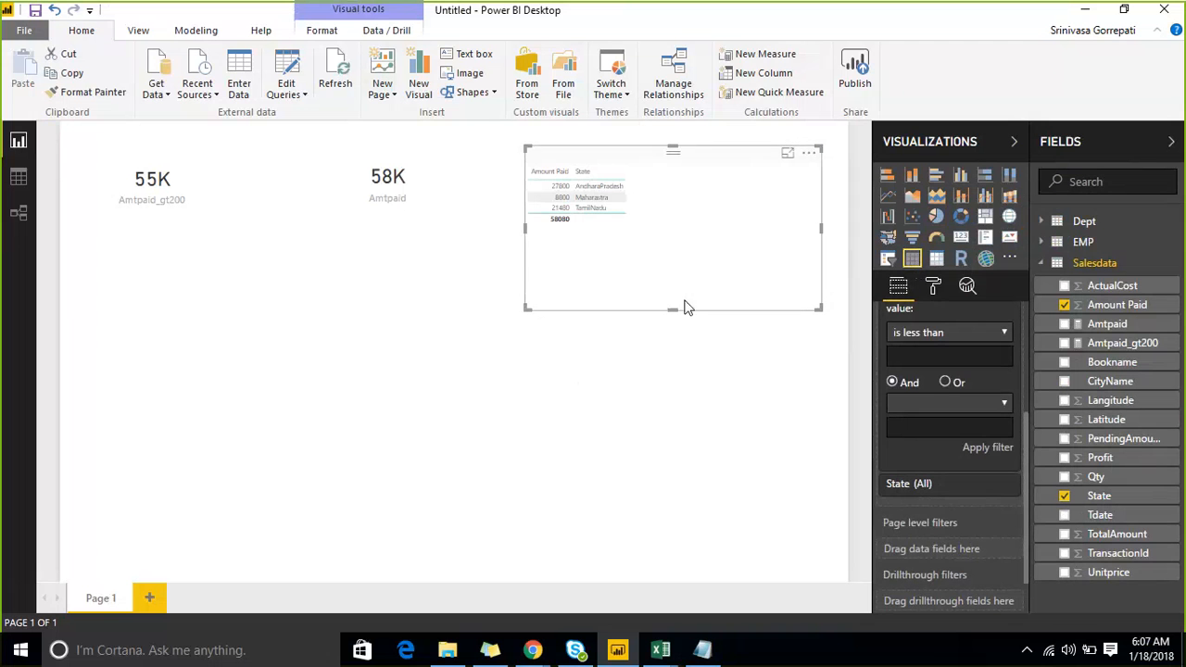
Step: Set the state table's grid text size to 18 and nudge the table slightly up and to the left
click(933, 286)
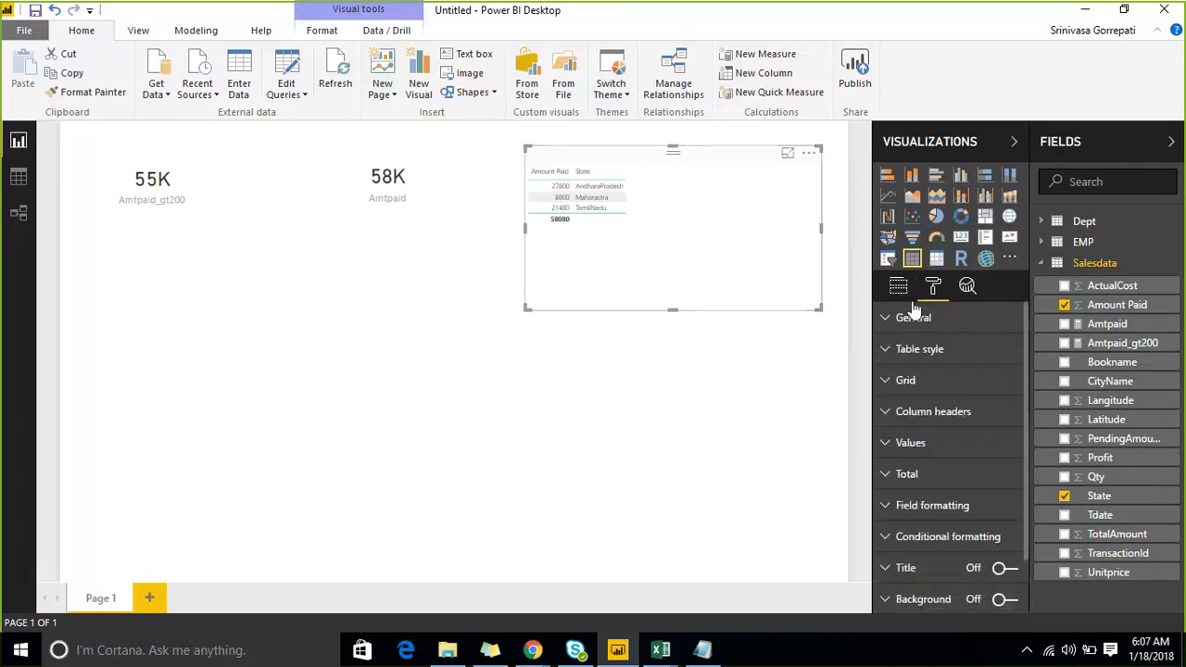
click(887, 353)
click(887, 320)
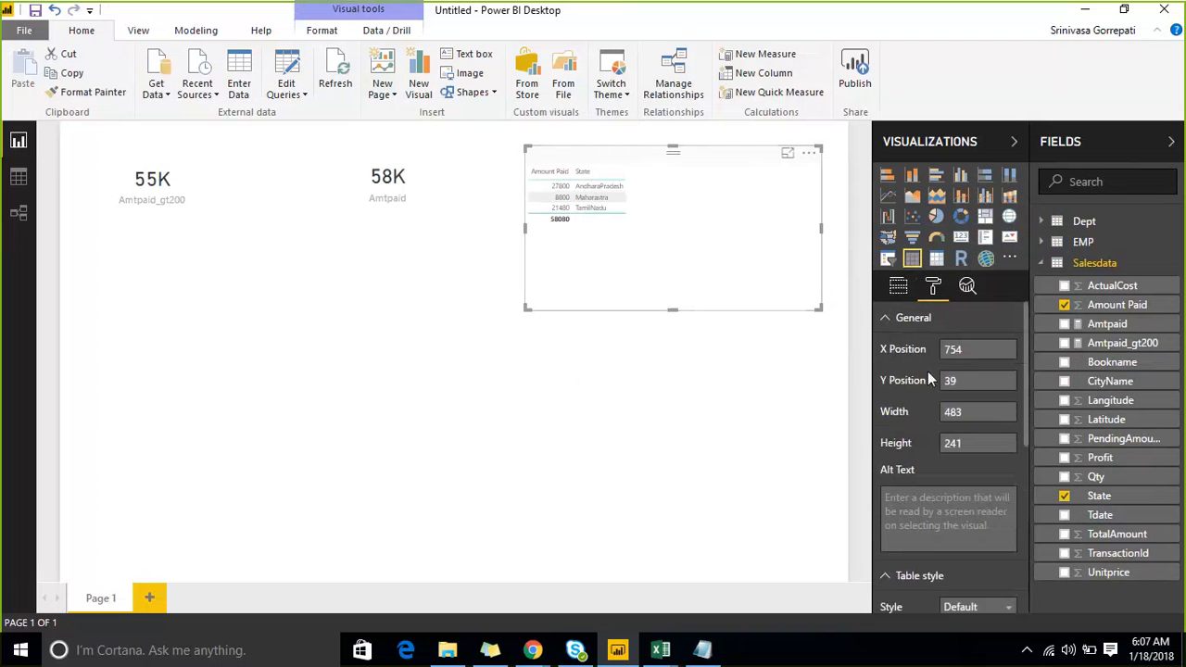
scroll(927, 378, down, 5)
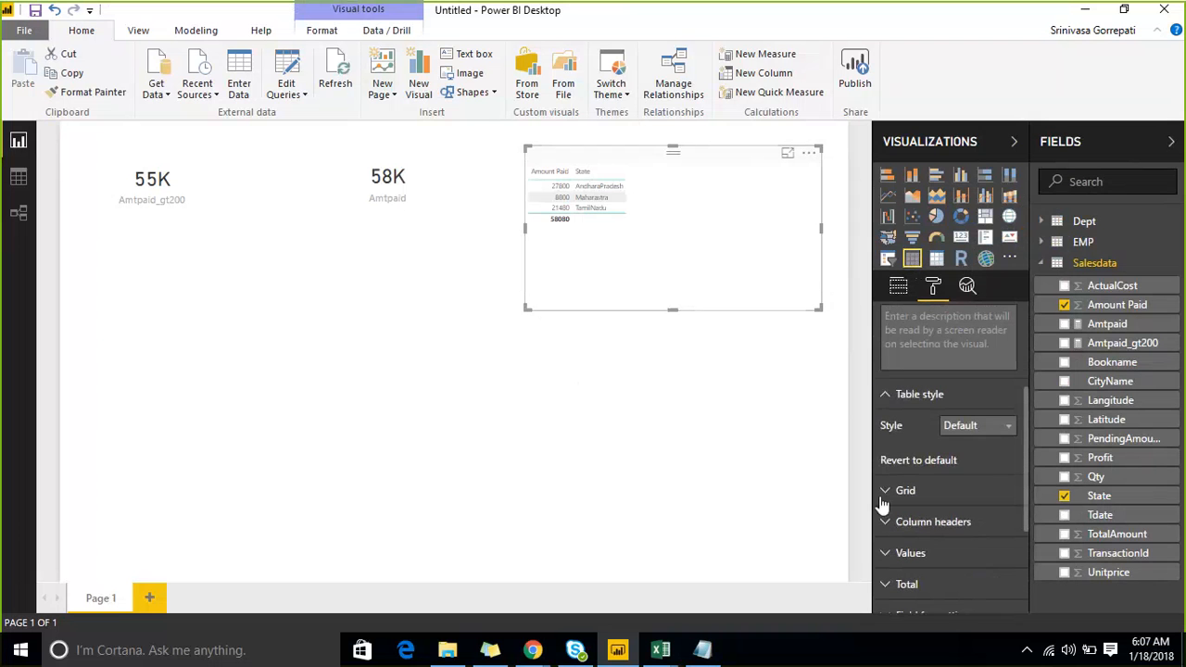
click(894, 486)
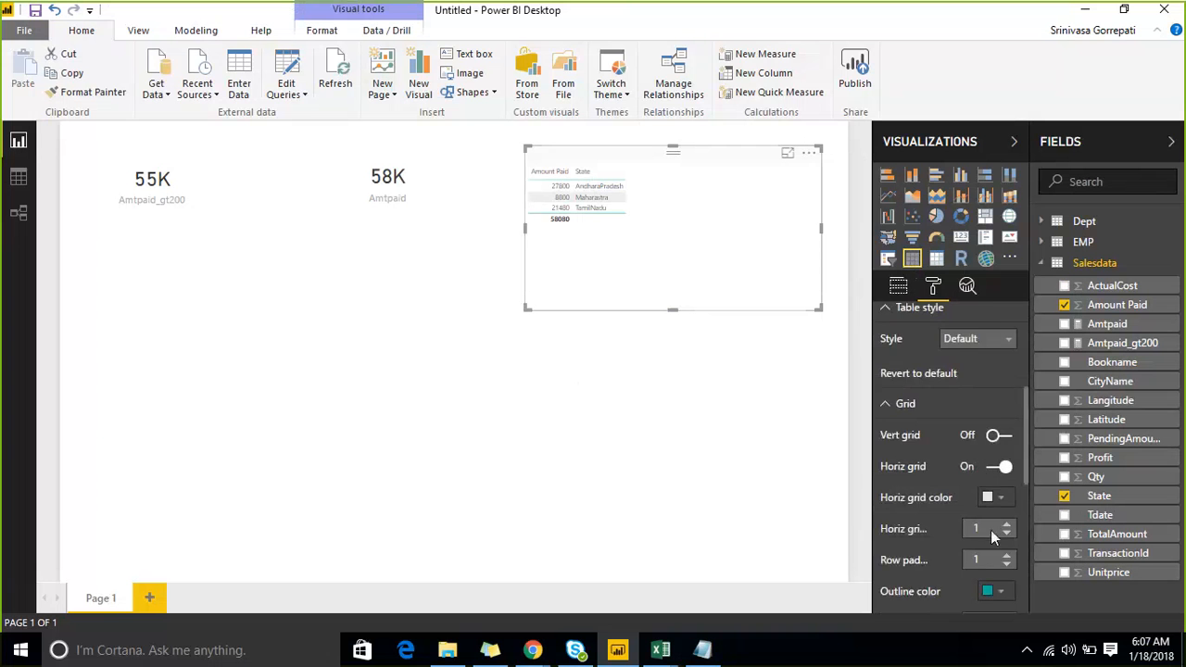
scroll(991, 530, down, 3)
click(1007, 476)
click(1007, 476)
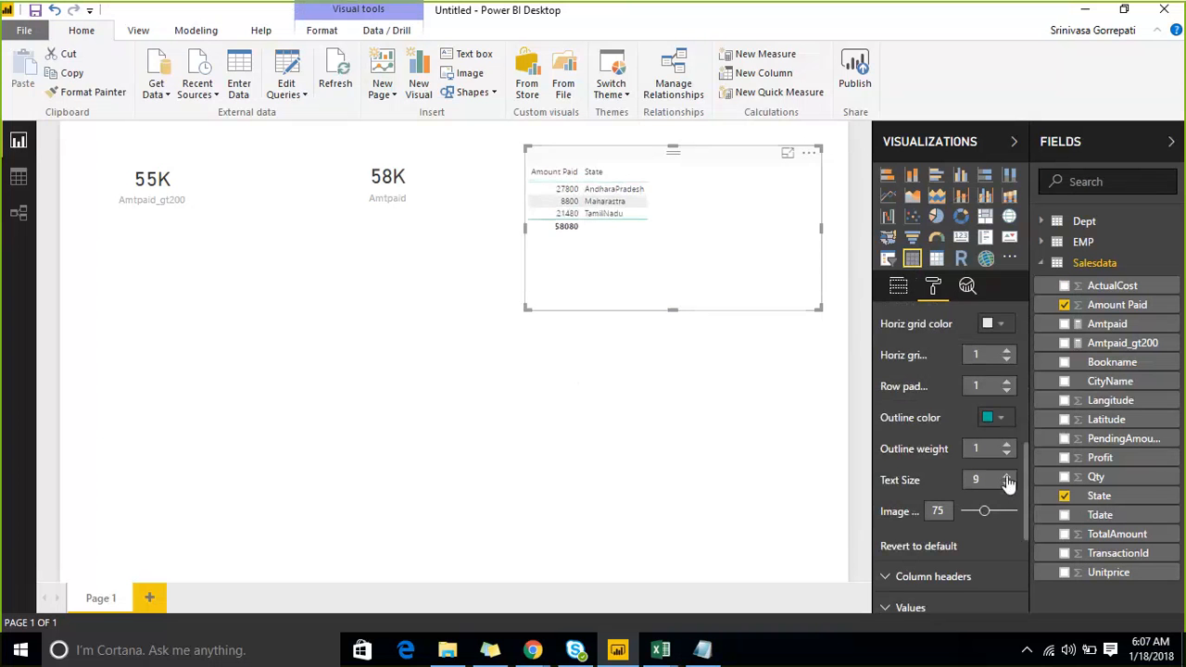
click(1008, 475)
click(1007, 475)
click(1008, 476)
click(1008, 475)
click(1008, 475)
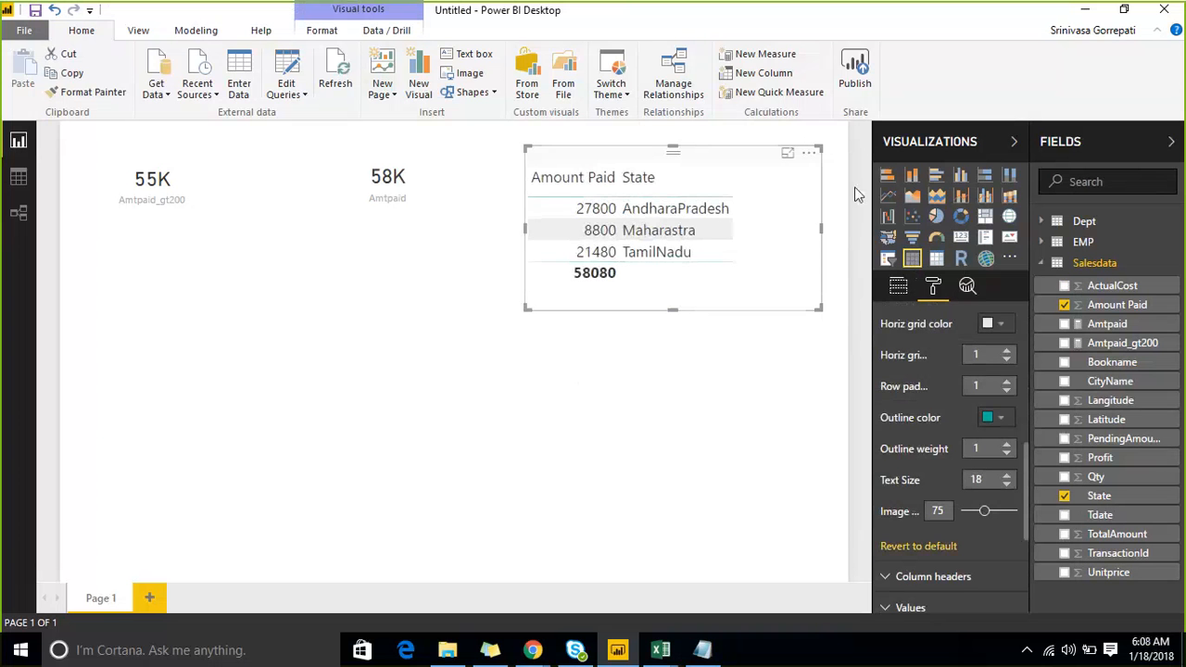
click(690, 153)
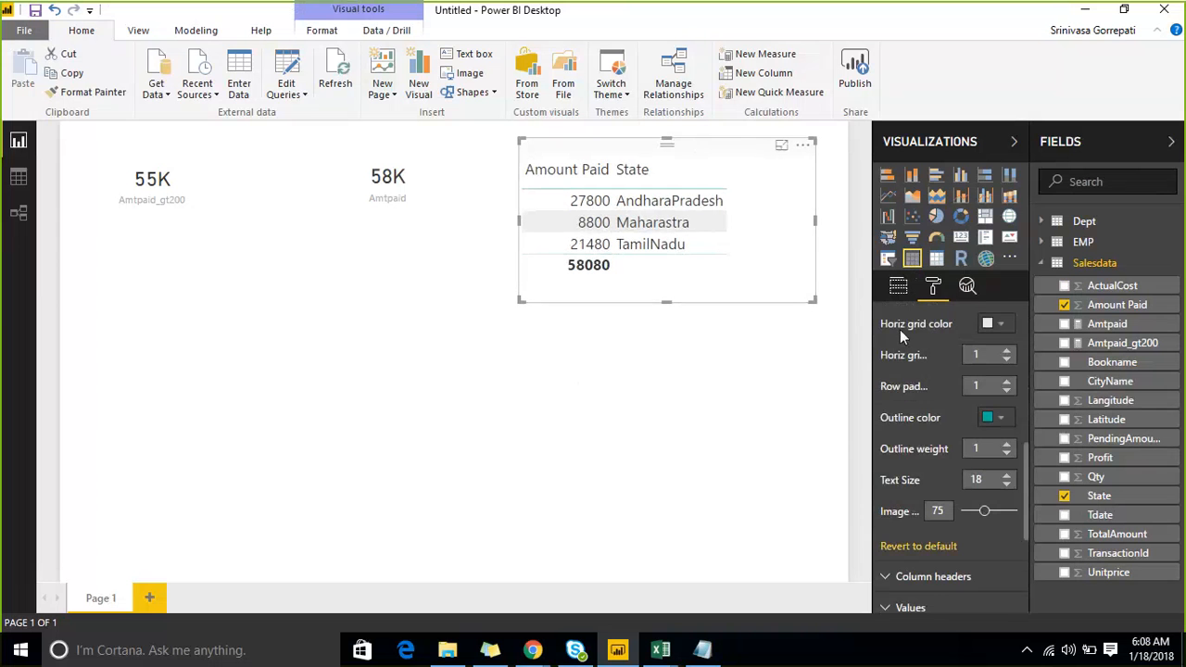
Step: Filter the state table to show items whose Amount Paid is greater than 500
scroll(900, 334, up, 5)
scroll(890, 350, down, 3)
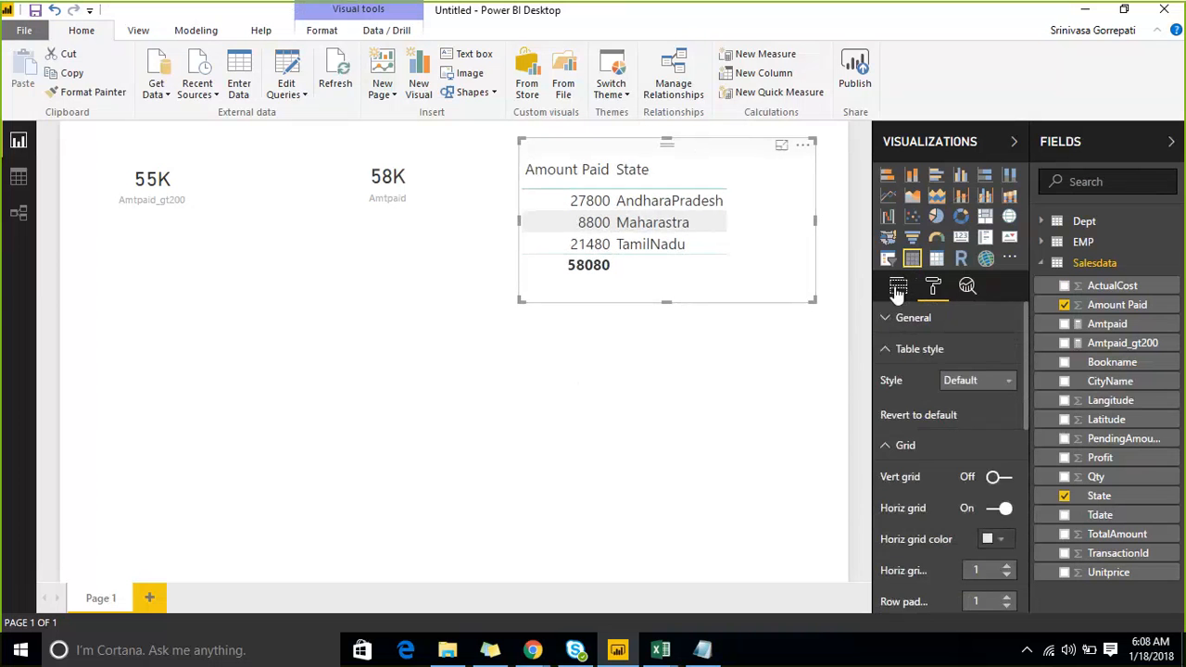
click(898, 287)
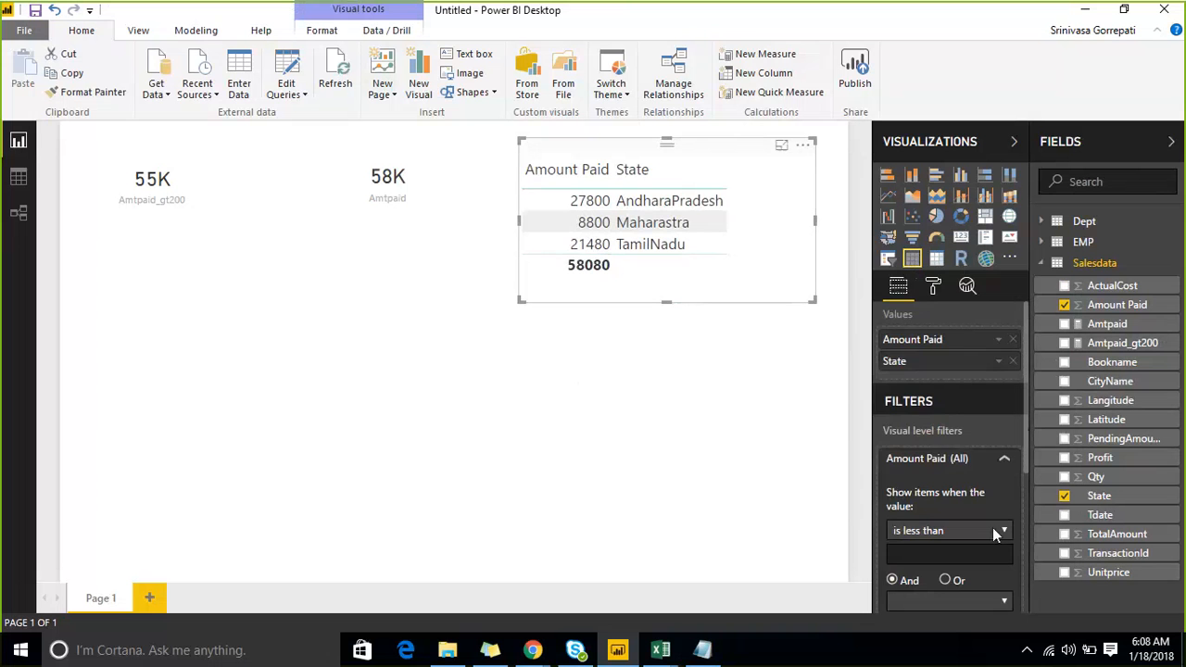
scroll(993, 527, down, 2)
click(979, 362)
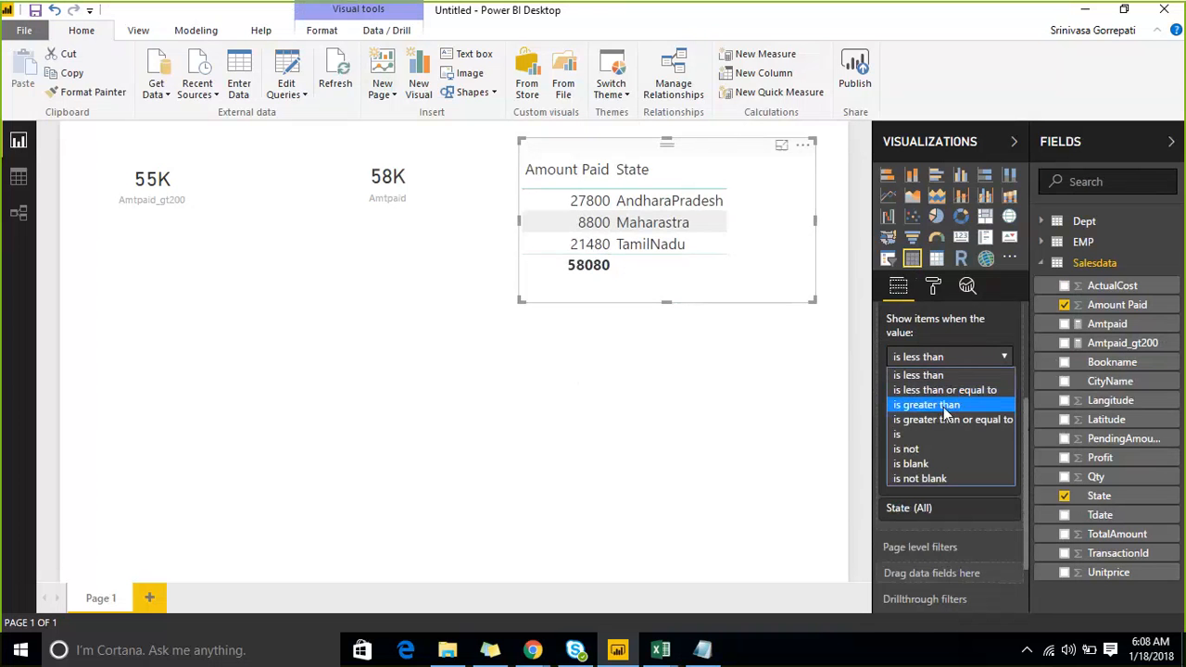
click(946, 408)
click(921, 382)
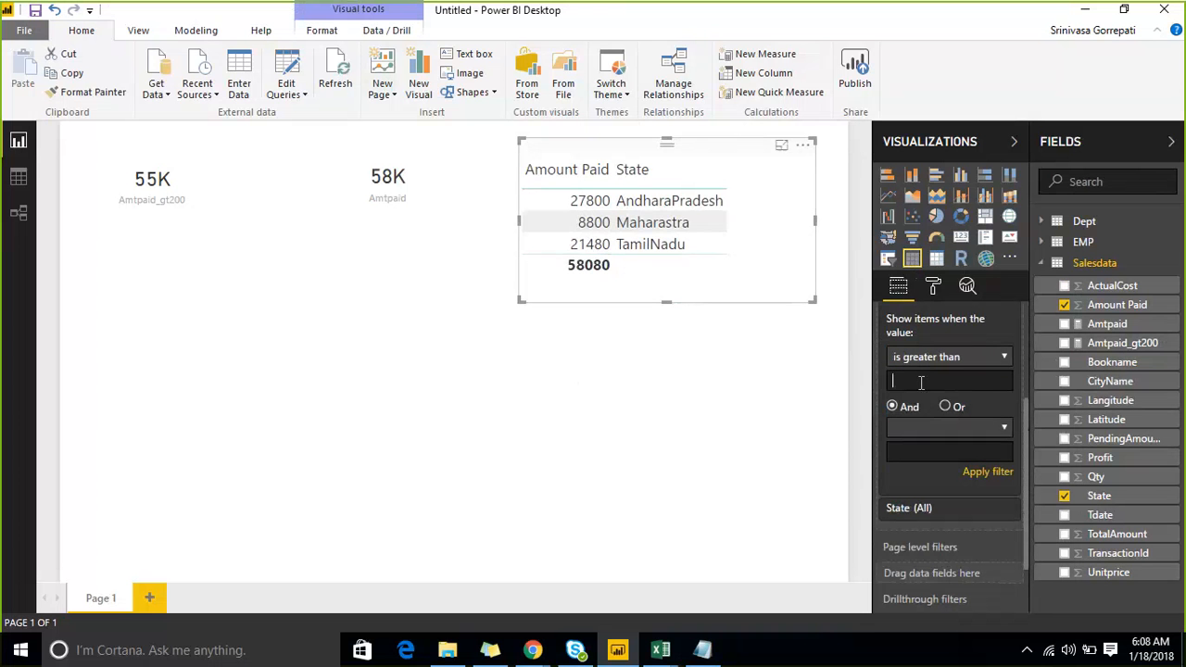
text(500)
click(977, 475)
scroll(964, 436, up, 4)
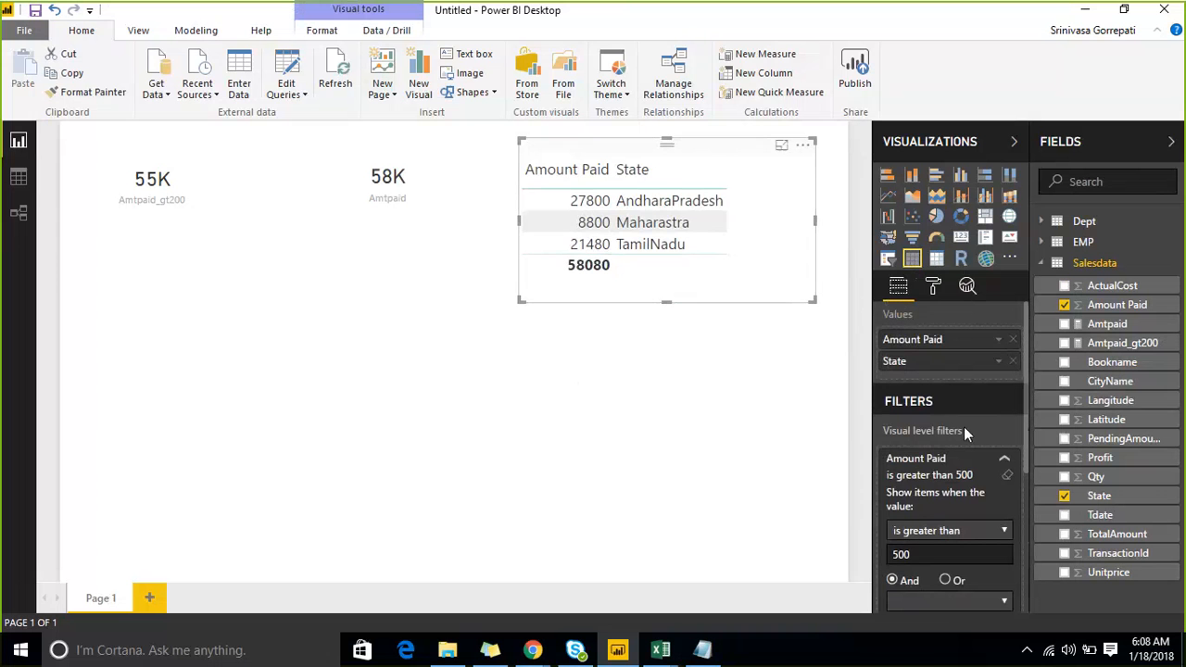
Step: Clear the Amount Paid filter and delete the state table from the report page
click(1008, 475)
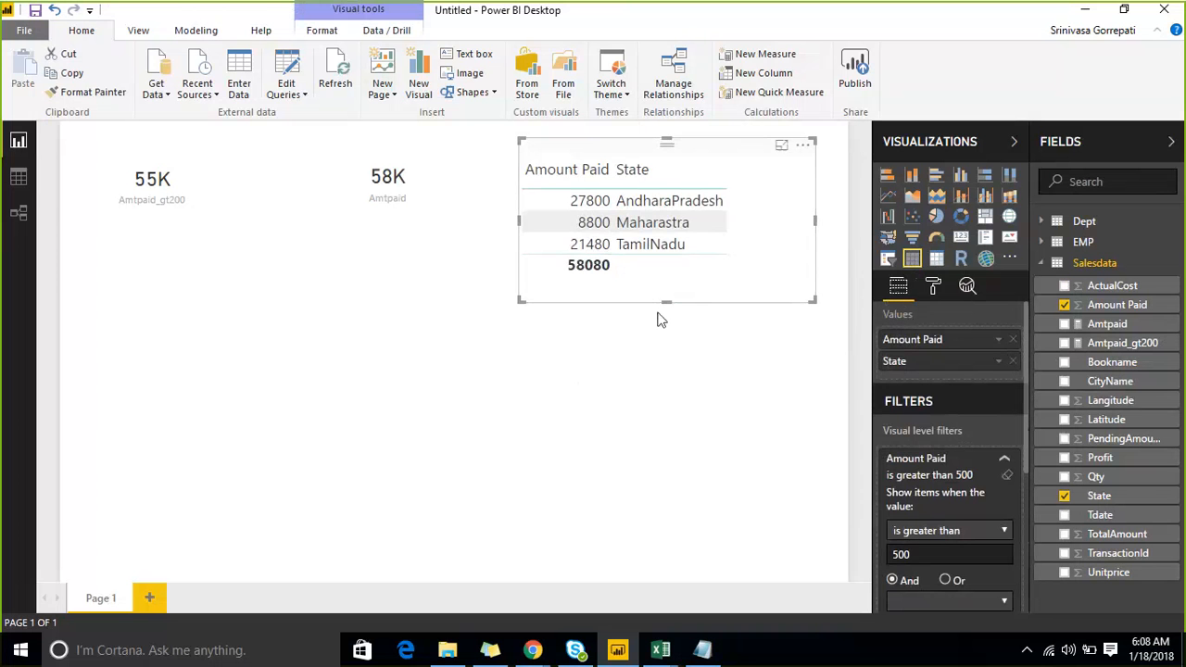
click(725, 369)
click(623, 162)
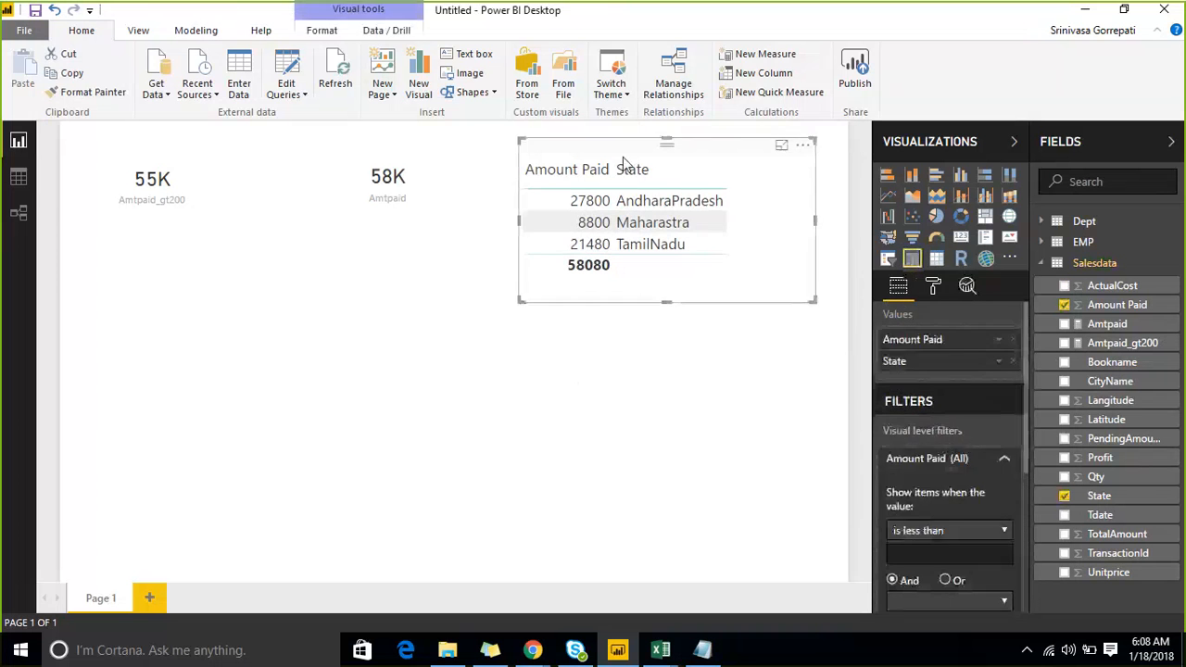
key(Delete)
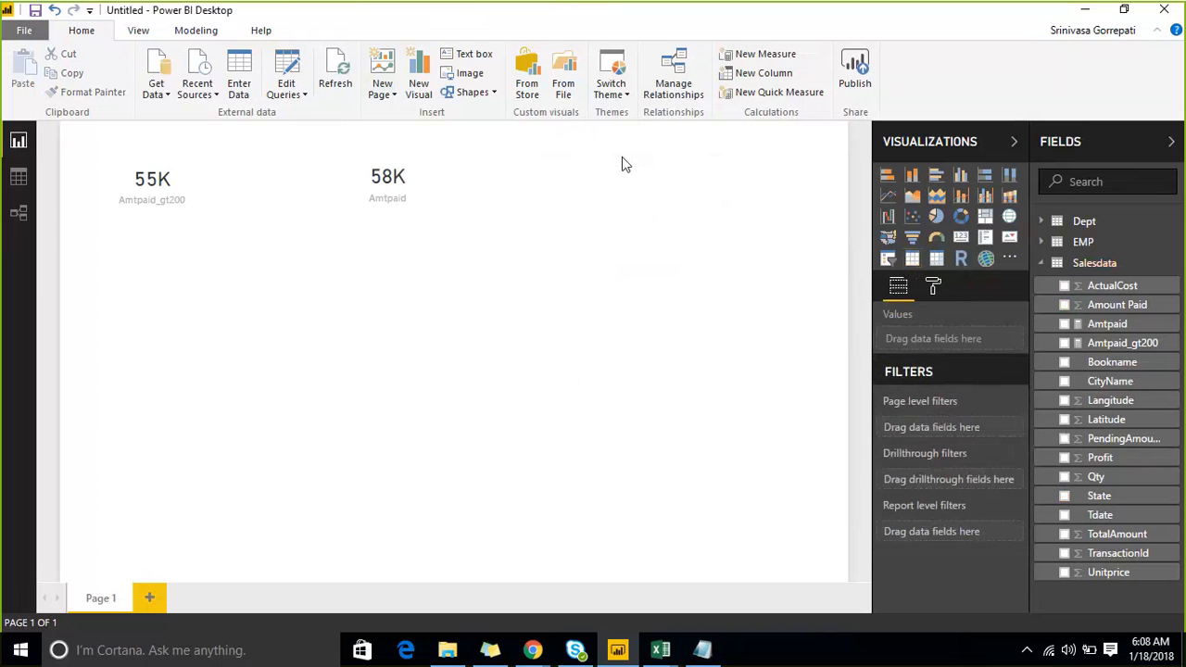
Step: Move the Amtpaid card slightly farther from the Amtpaid_gt200 card and shrink it a little
click(373, 159)
click(139, 162)
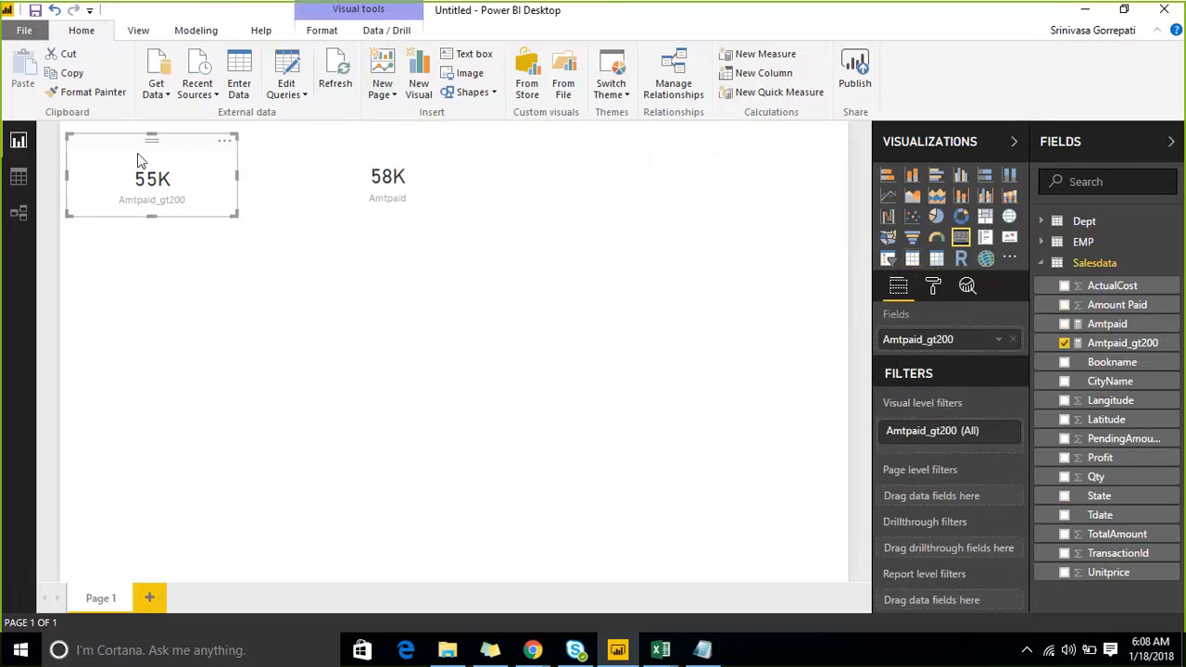
click(371, 164)
drag(369, 164, 407, 164)
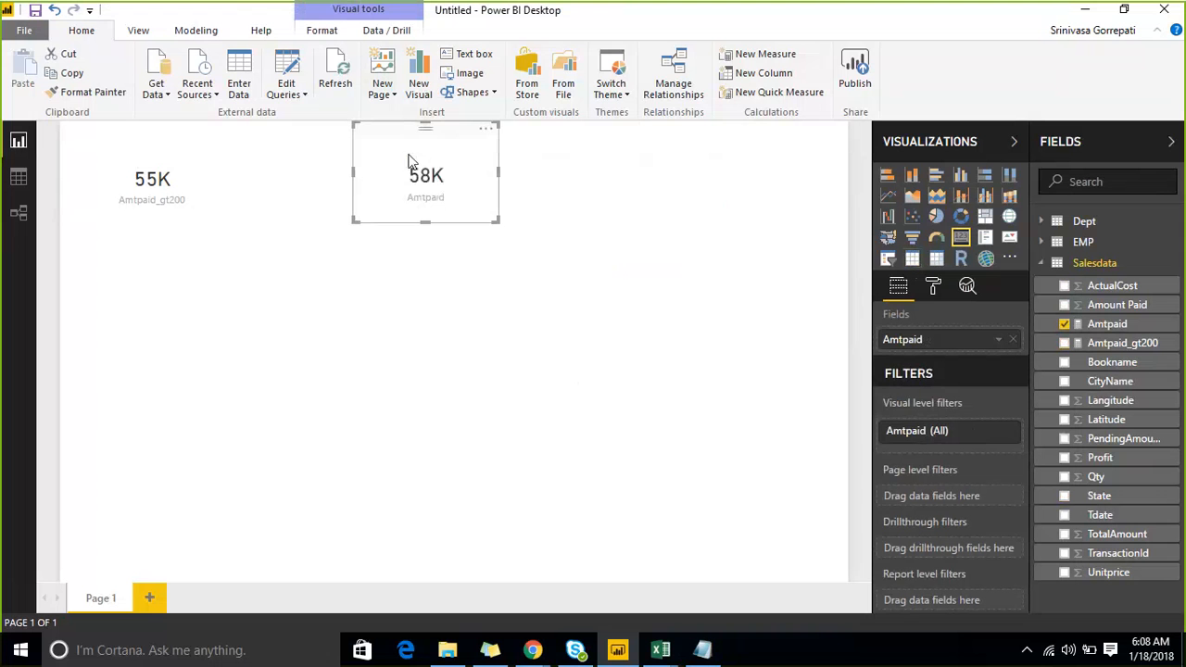
drag(494, 220, 481, 211)
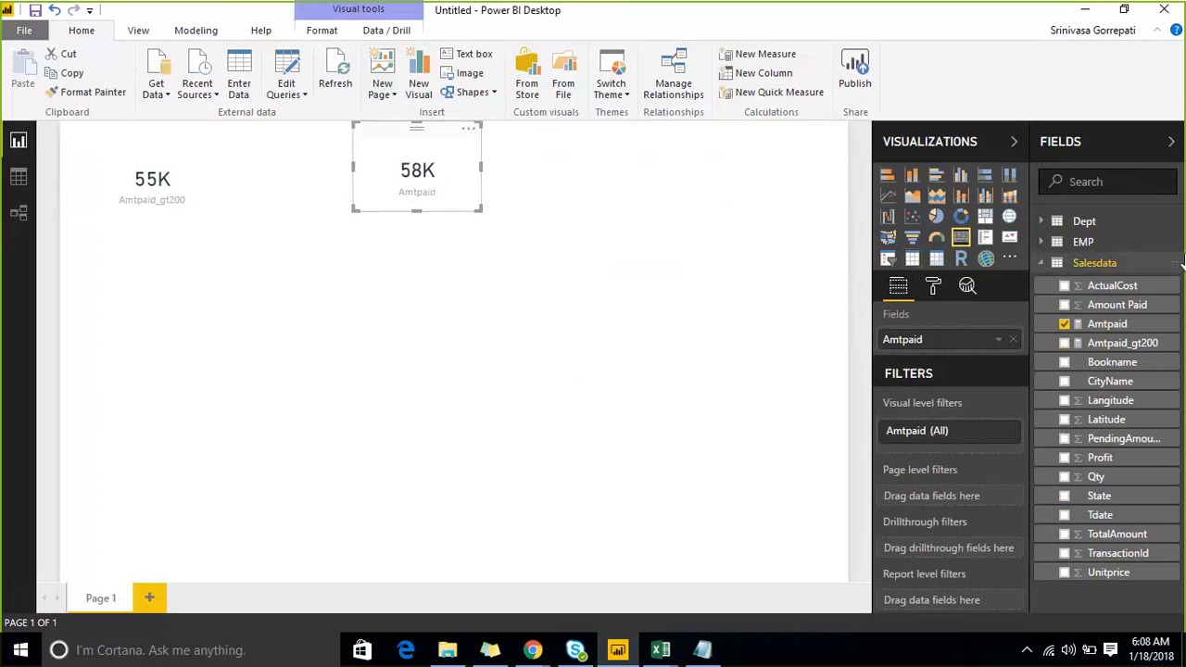
Step: Review both cards and the DAX formulas of the Amtpaid and Amtpaid_gt200 measures
click(148, 162)
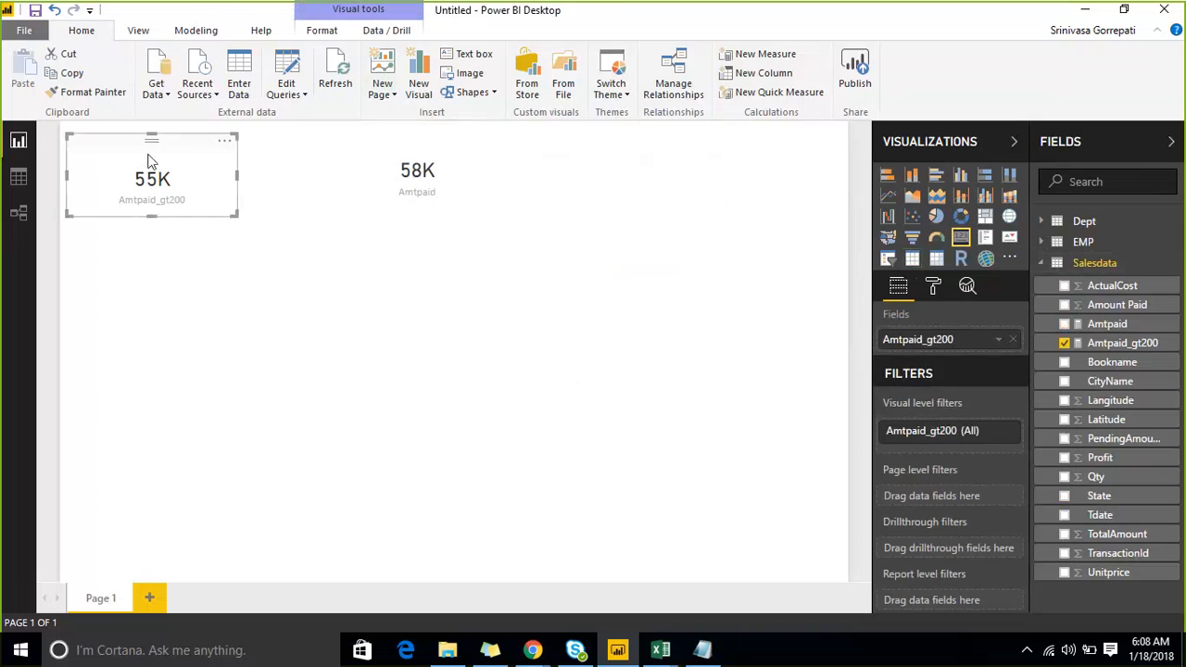
click(583, 228)
click(419, 155)
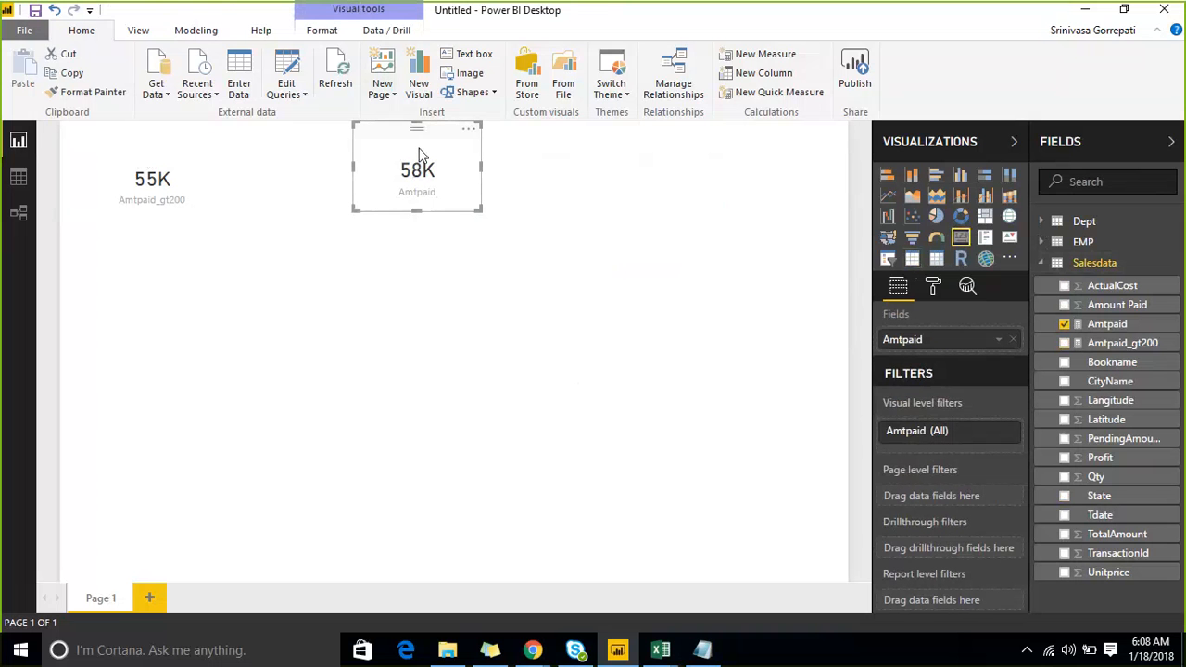
click(1117, 325)
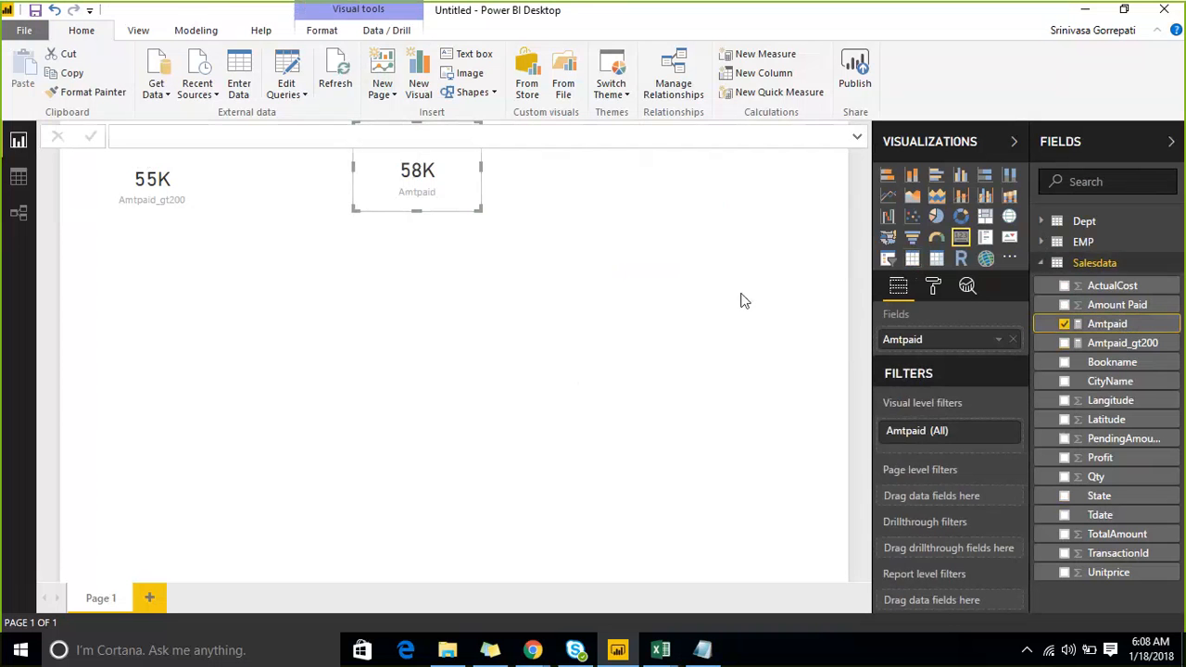
click(742, 300)
click(1112, 324)
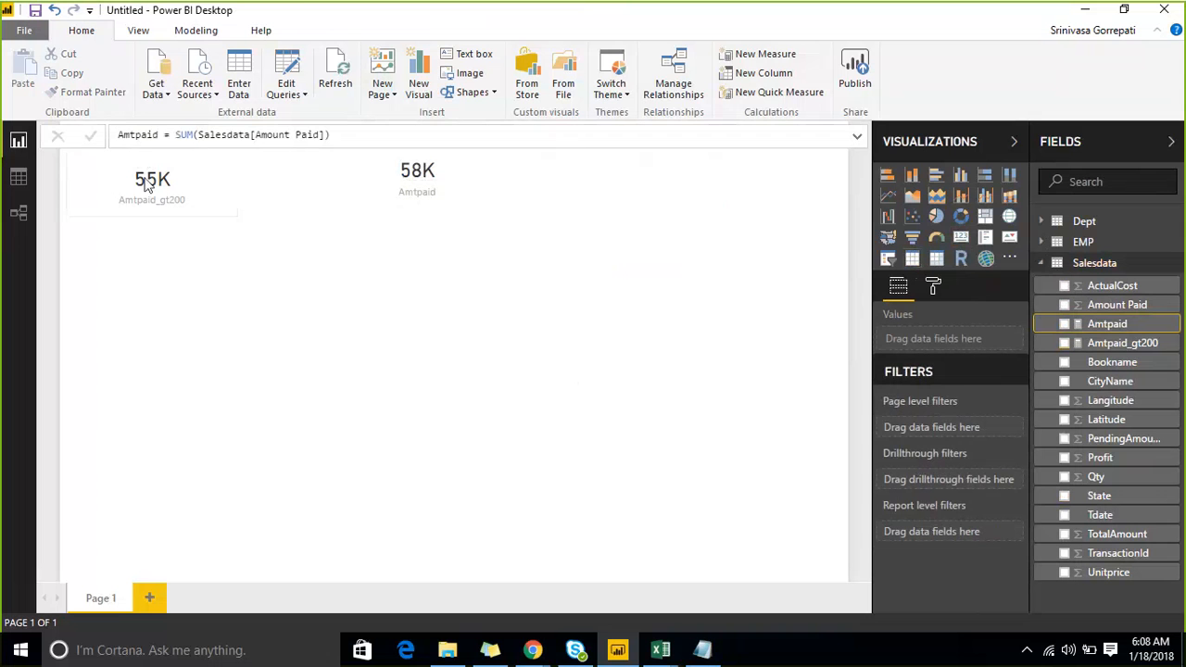
click(310, 272)
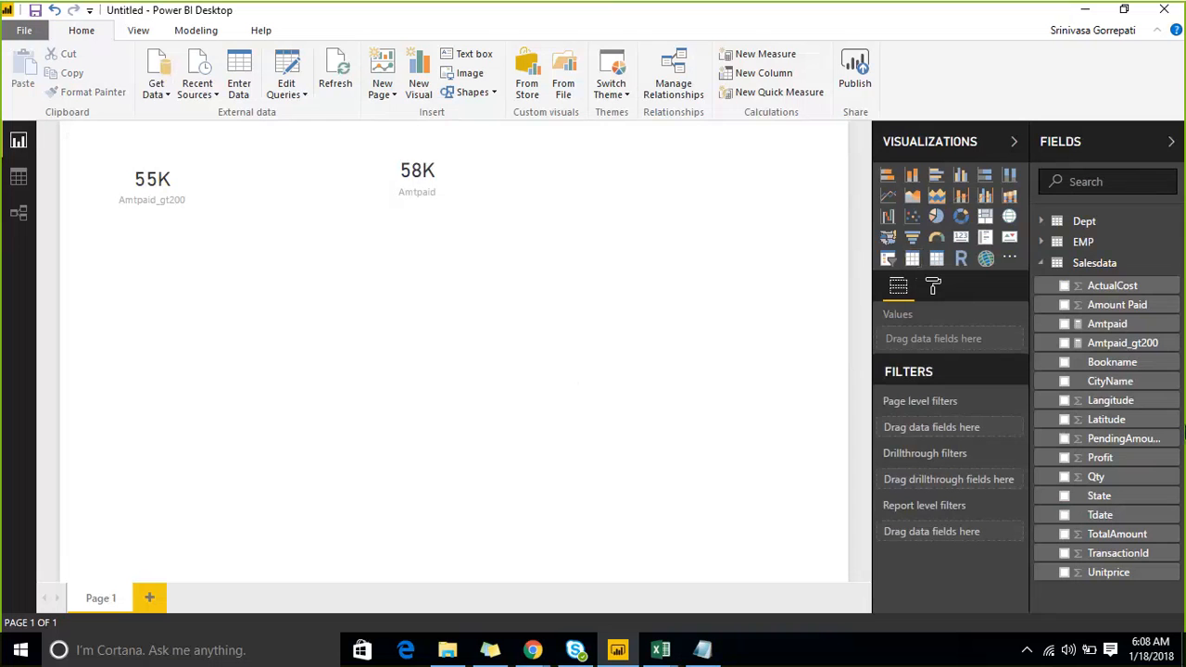
click(1142, 343)
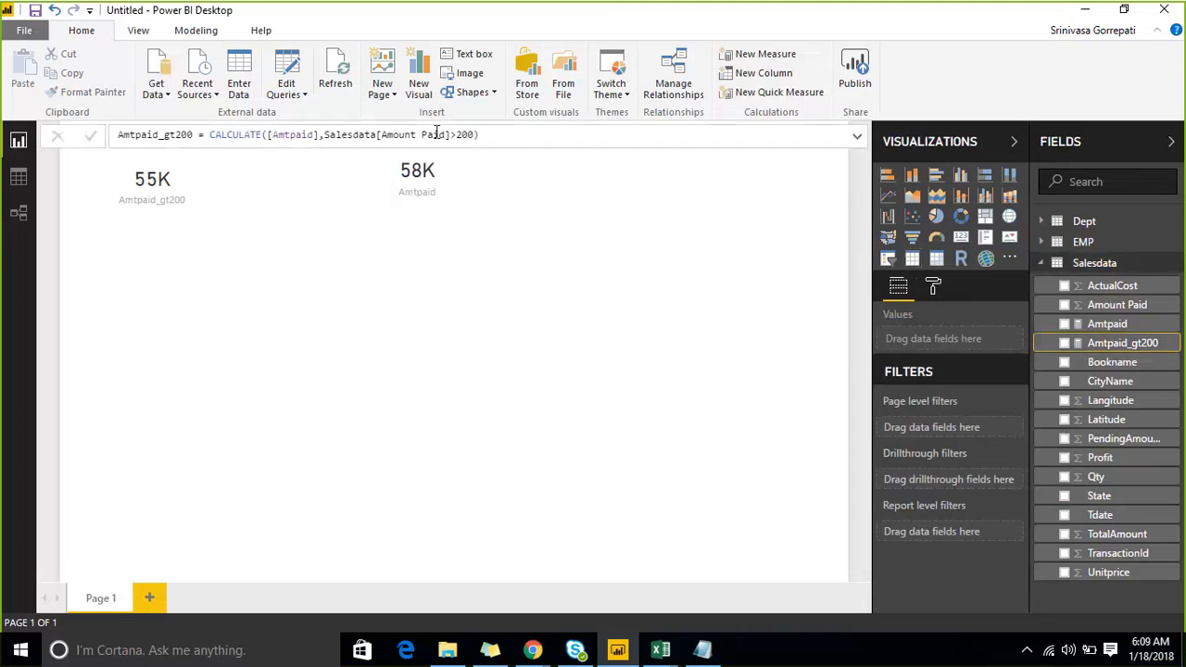
click(631, 318)
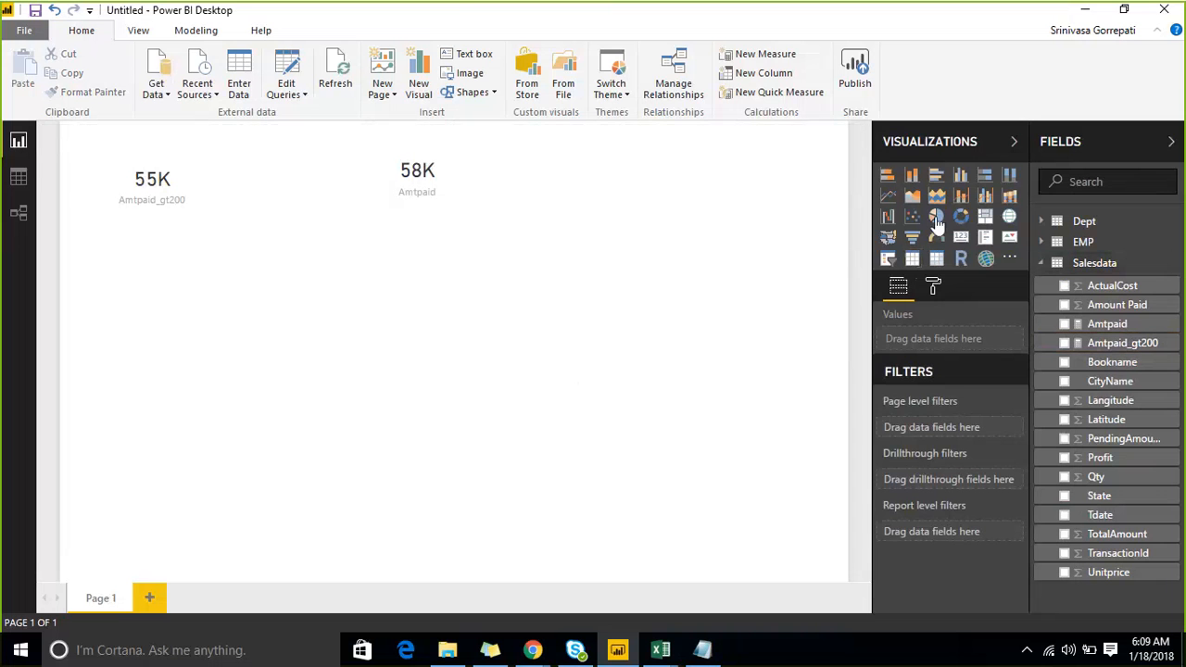
Step: Add a donut chart of Amtpaid by CityName beside the cards and enlarge it
click(962, 217)
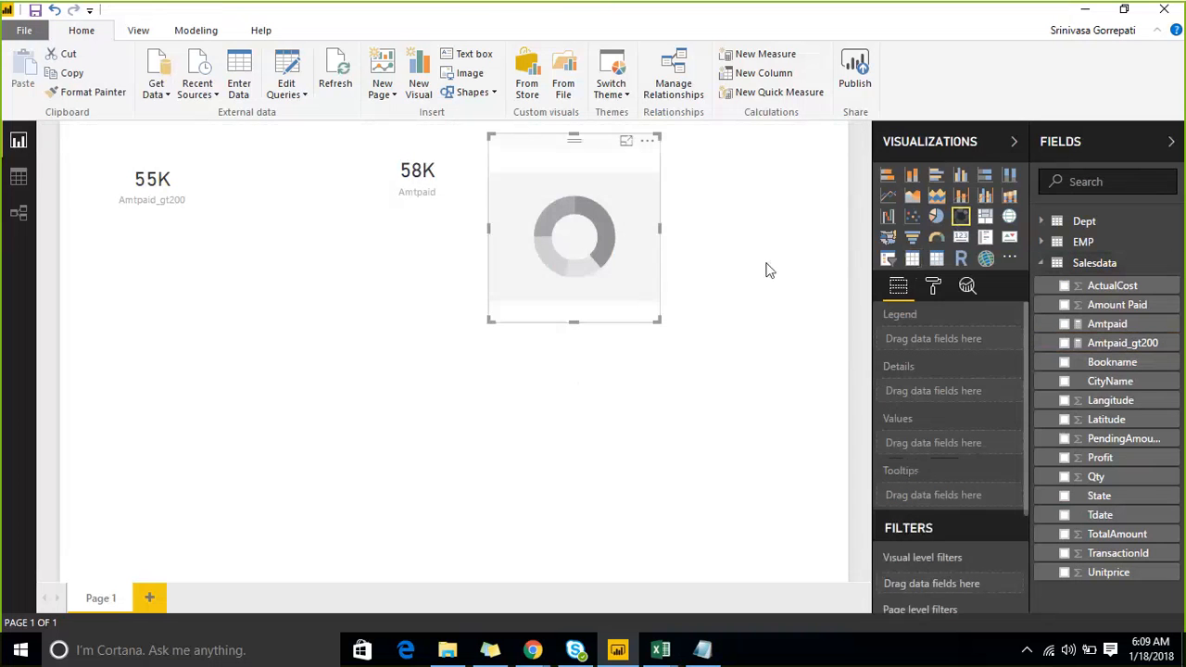
click(1065, 383)
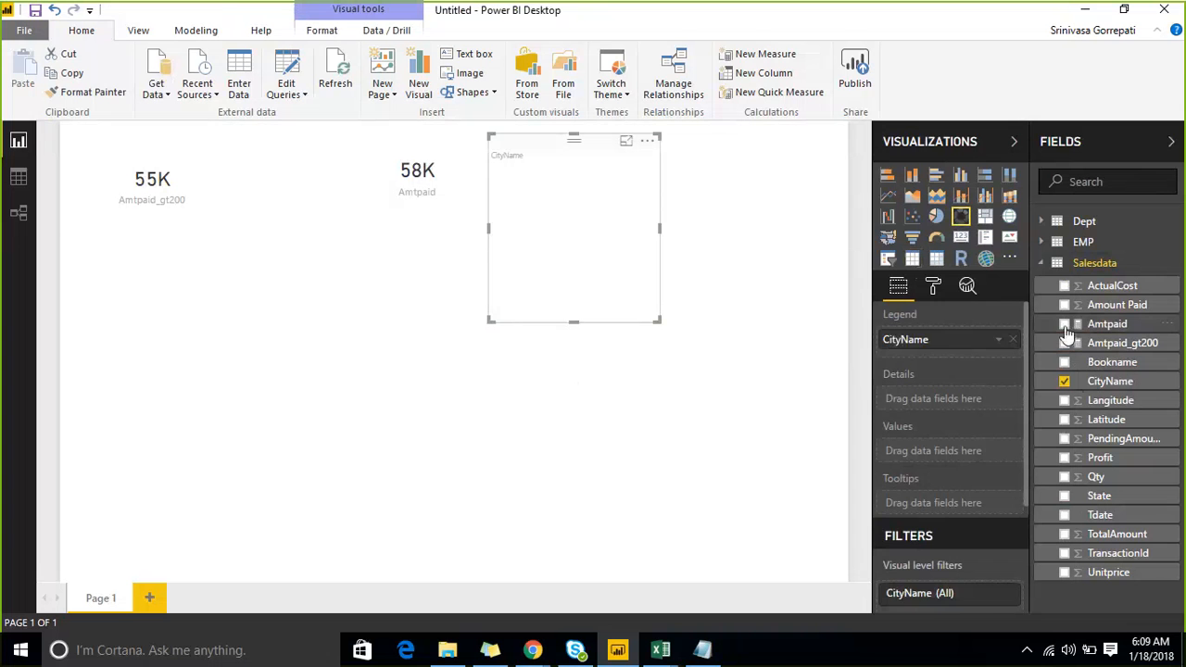
click(1065, 324)
drag(657, 321, 769, 422)
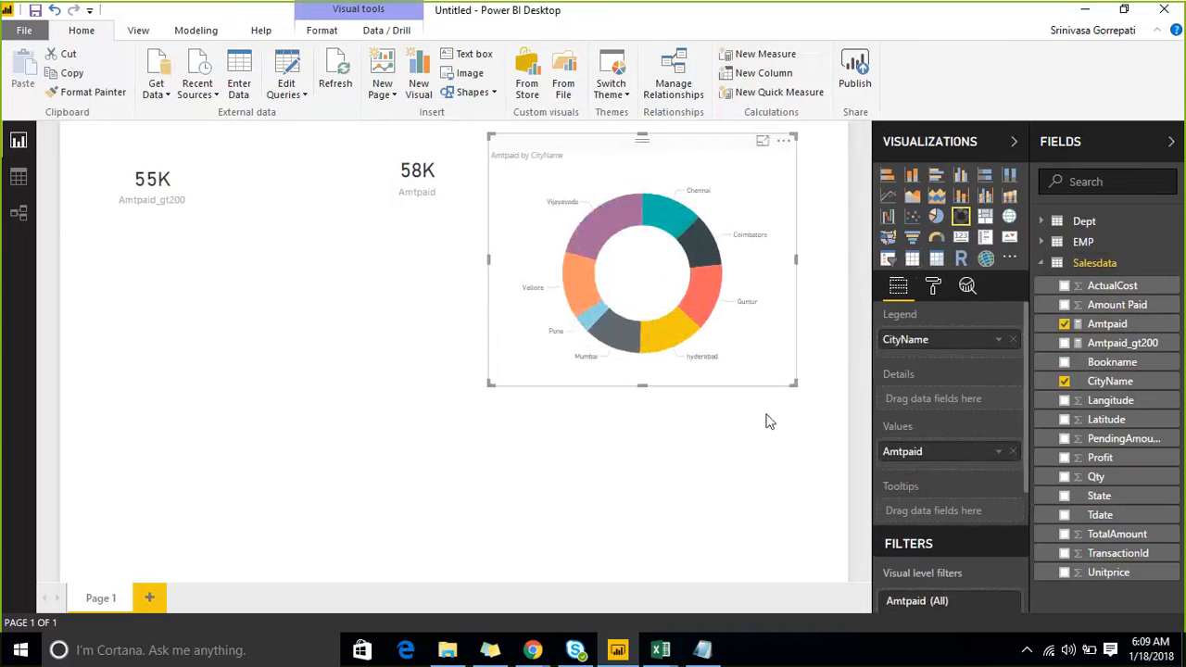
Step: Set the donut chart's visual level filter on Amtpaid to is greater than 200
scroll(931, 401, down, 3)
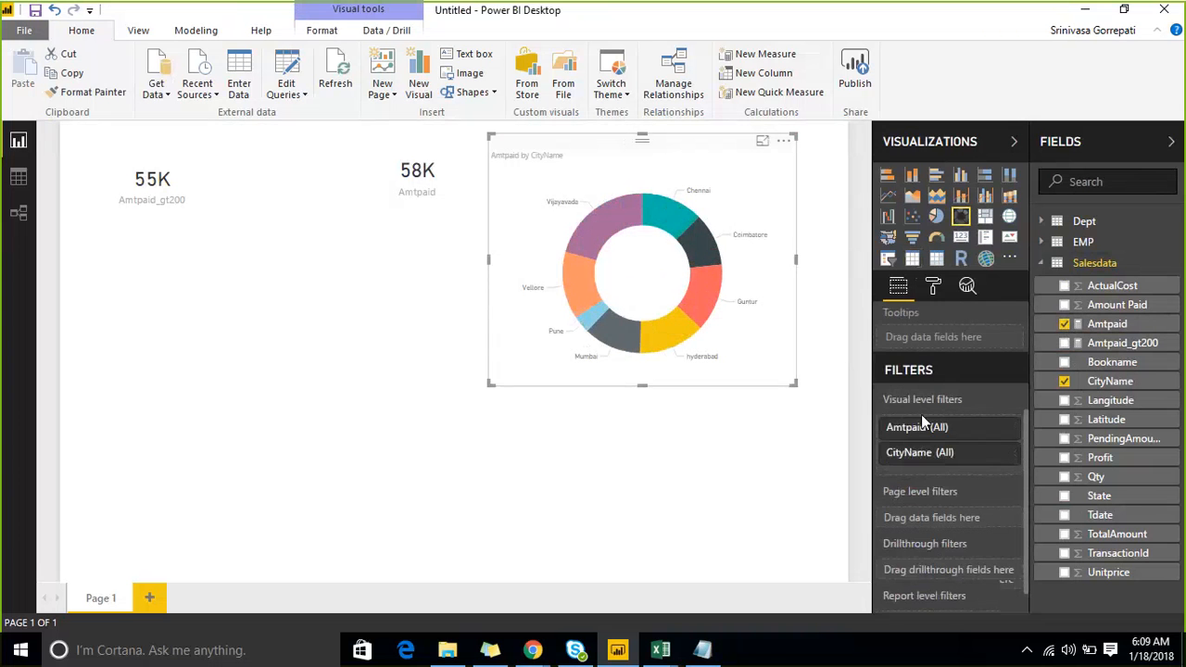
click(1004, 431)
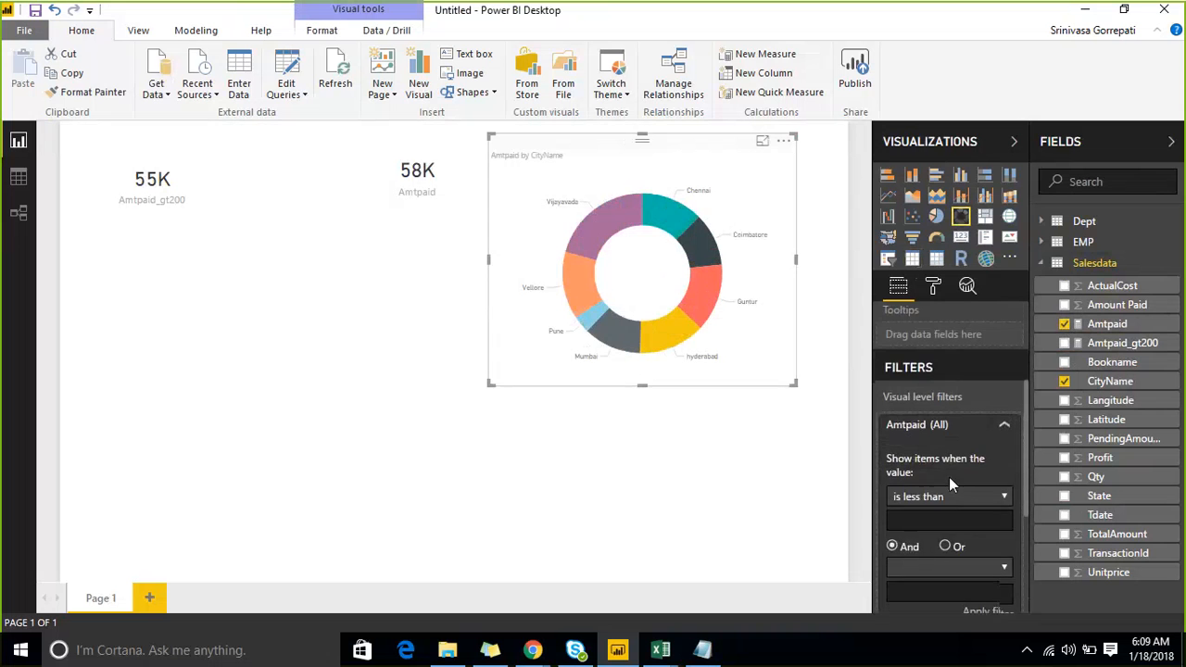
scroll(964, 398, down, 2)
click(965, 324)
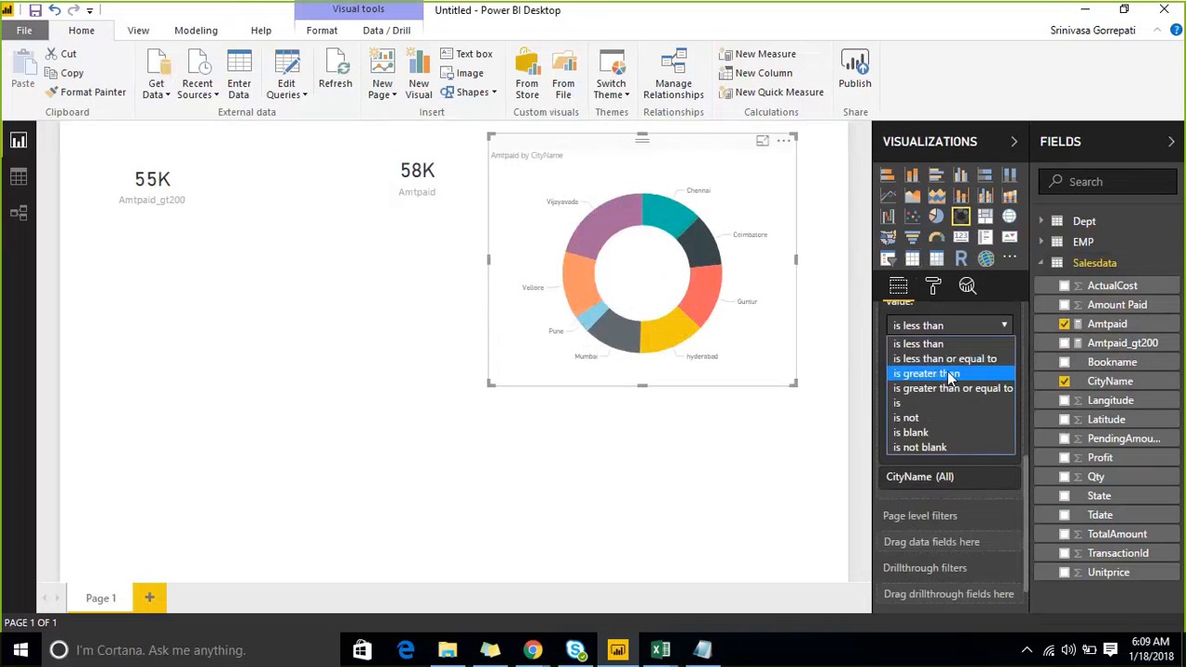
click(927, 370)
click(942, 352)
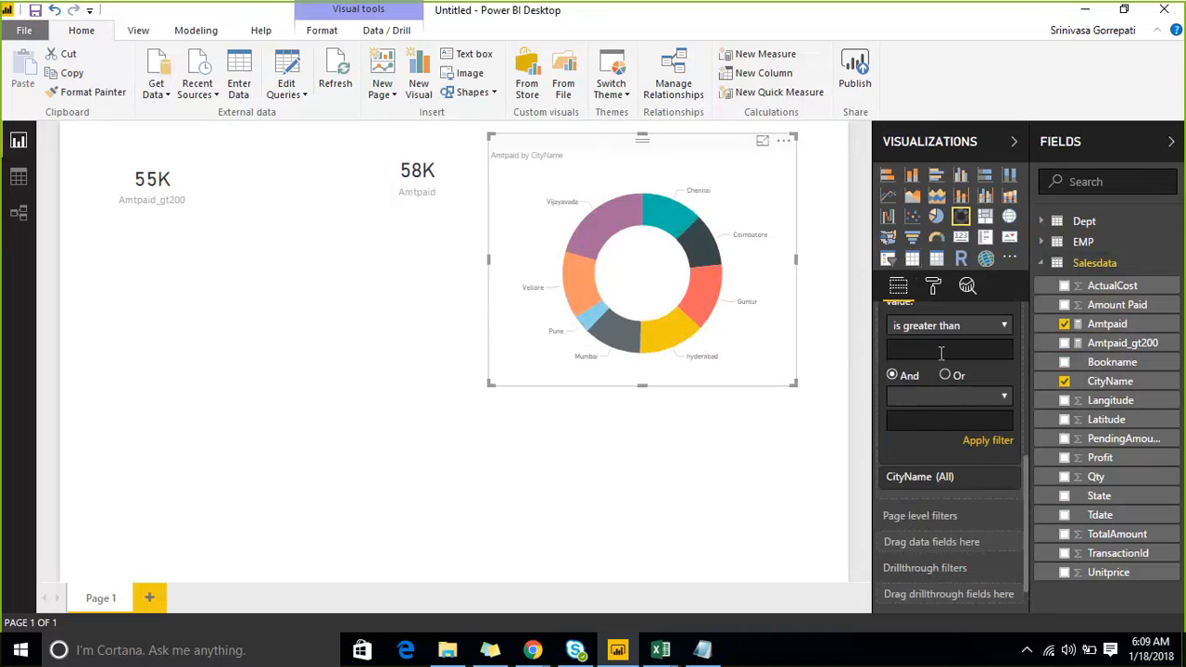
text(200)
Step: Turn the filtered donut chart into a table of CityName and Amtpaid, and delete that table
click(913, 260)
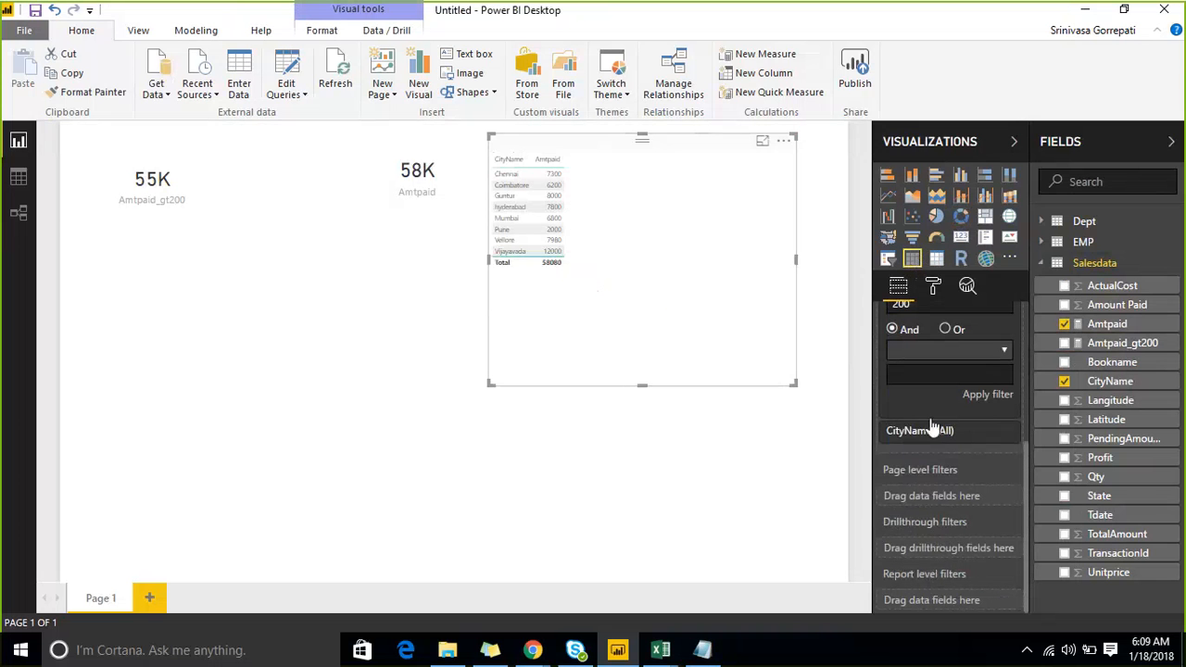
scroll(929, 423, up, 3)
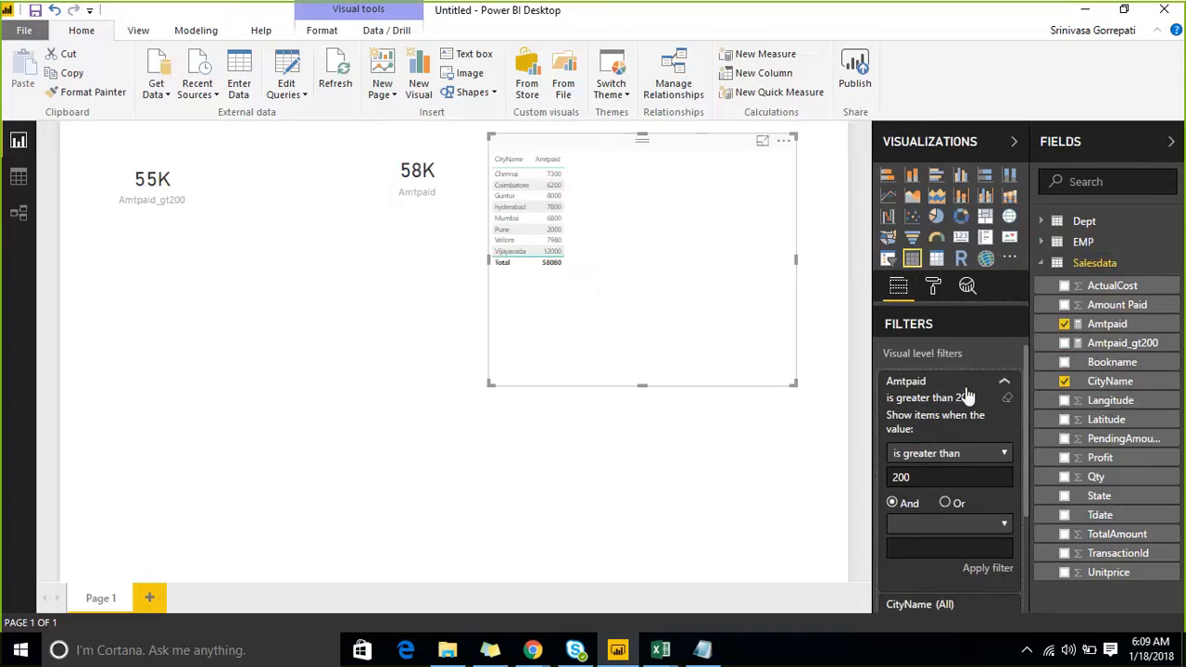
drag(627, 167, 799, 287)
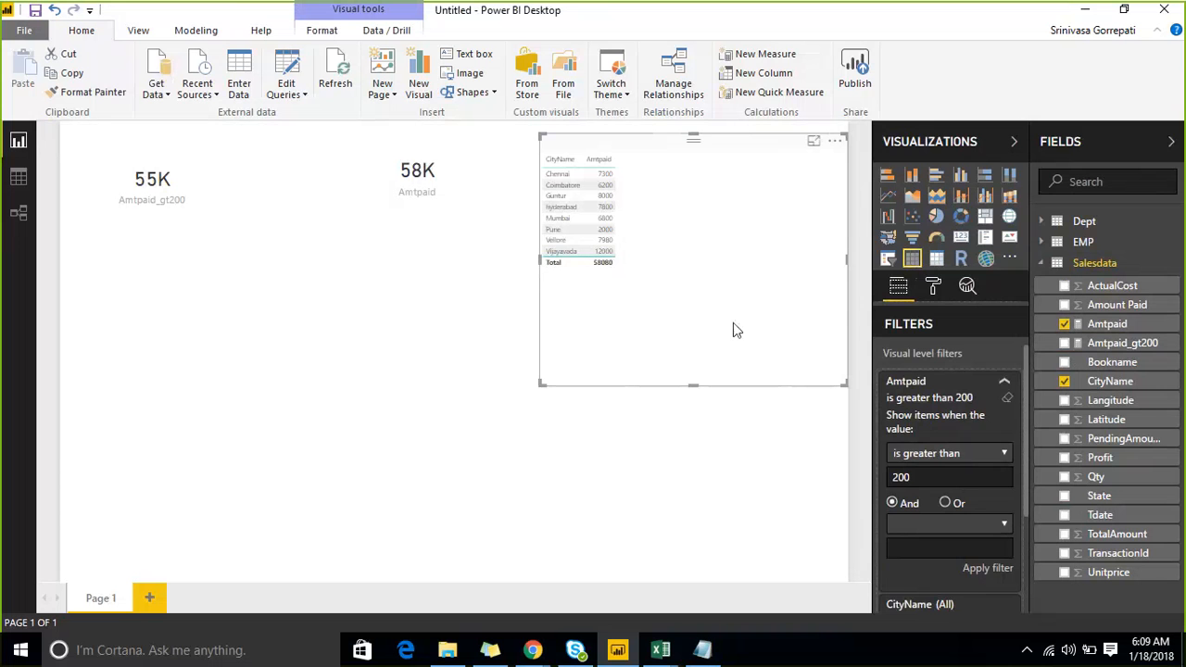
key(Delete)
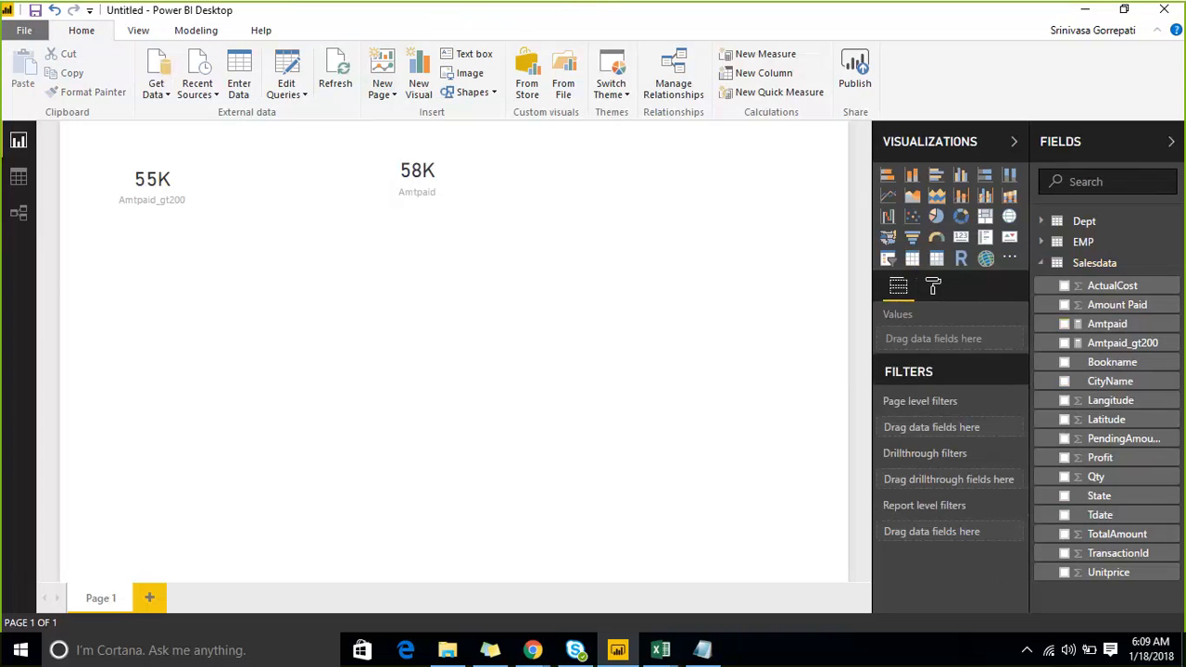
Step: Dismiss the auto recovery notice and show the Salesdata records in the Data view
click(148, 159)
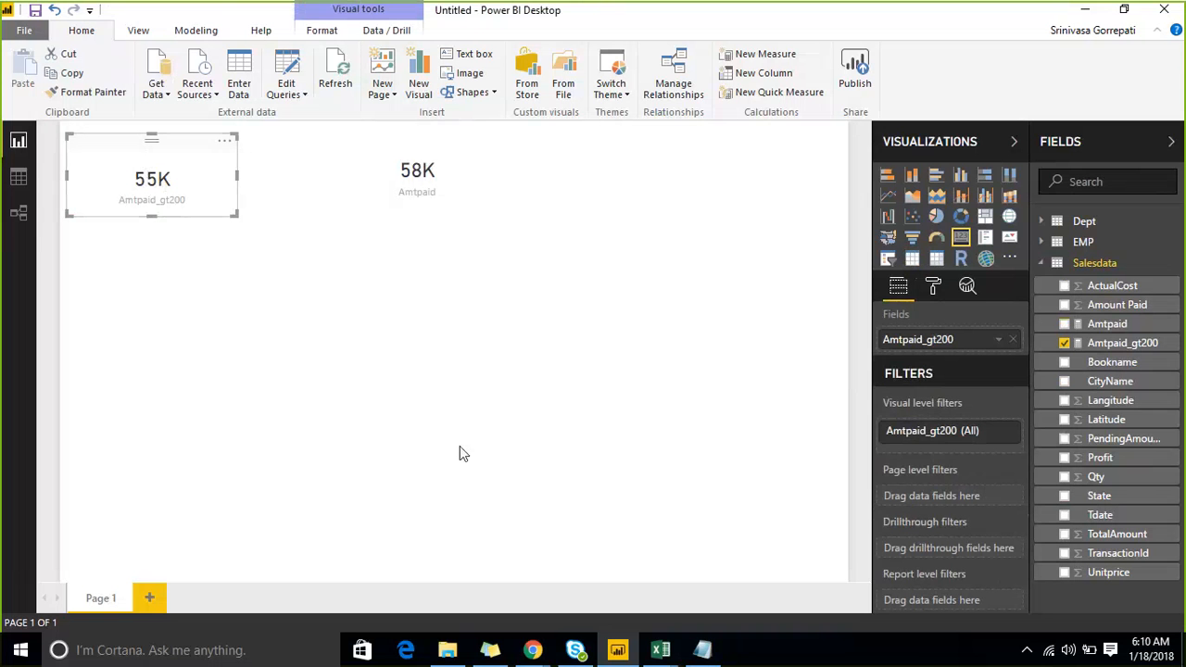
drag(460, 447, 601, 398)
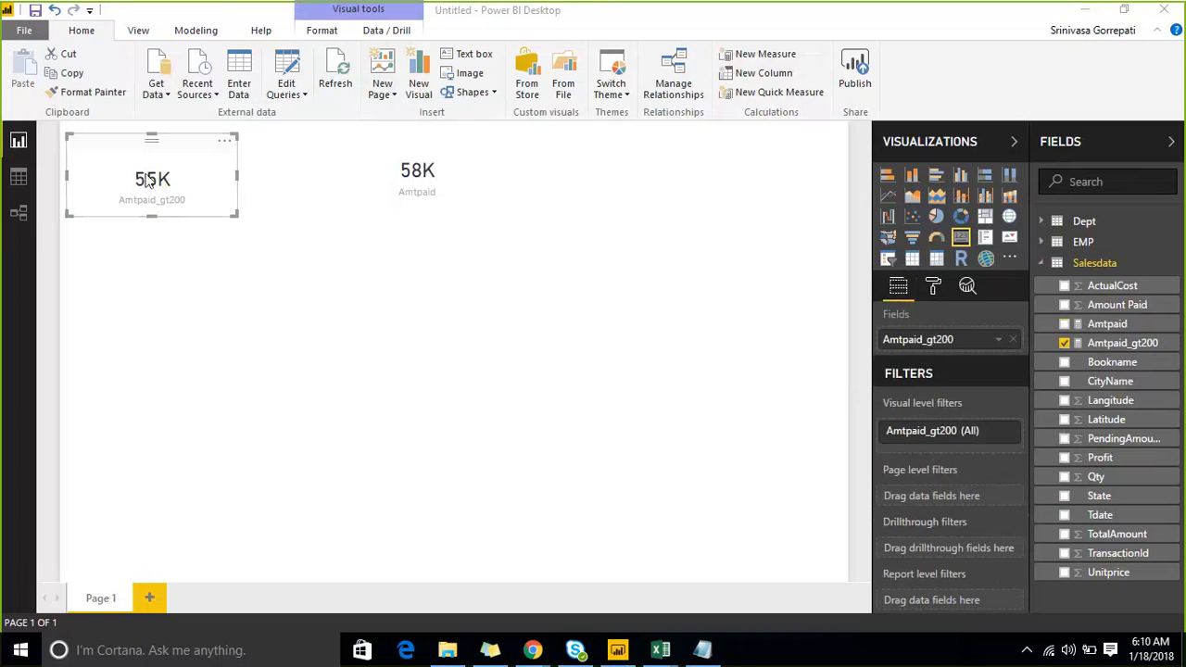
click(21, 186)
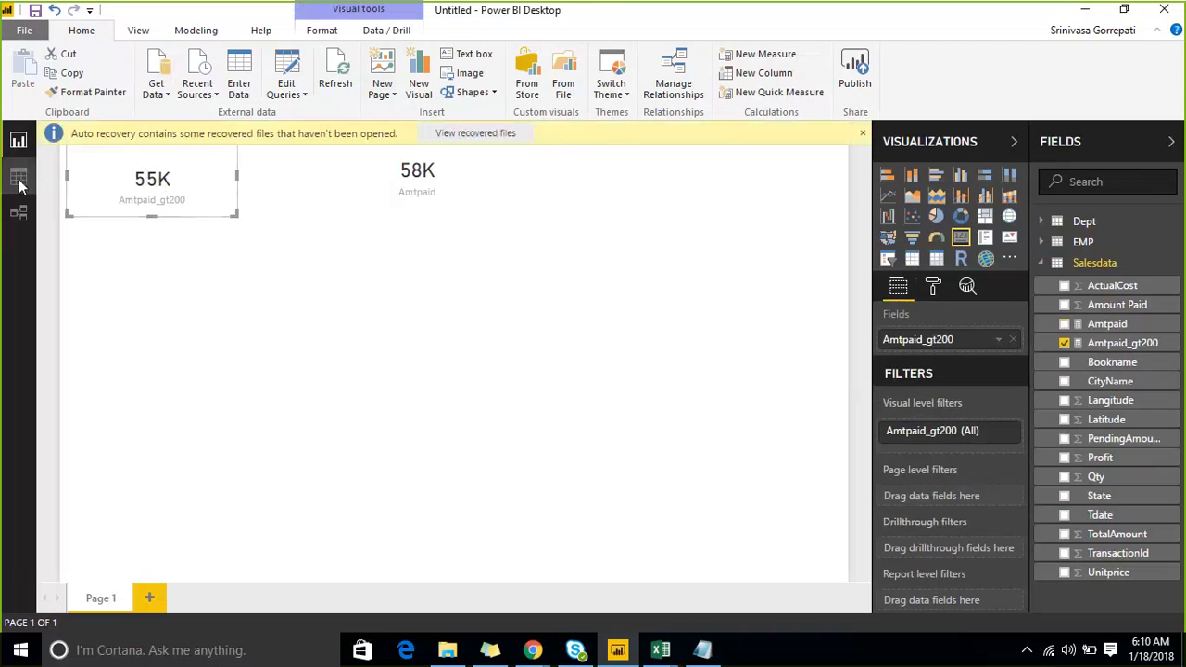
click(862, 134)
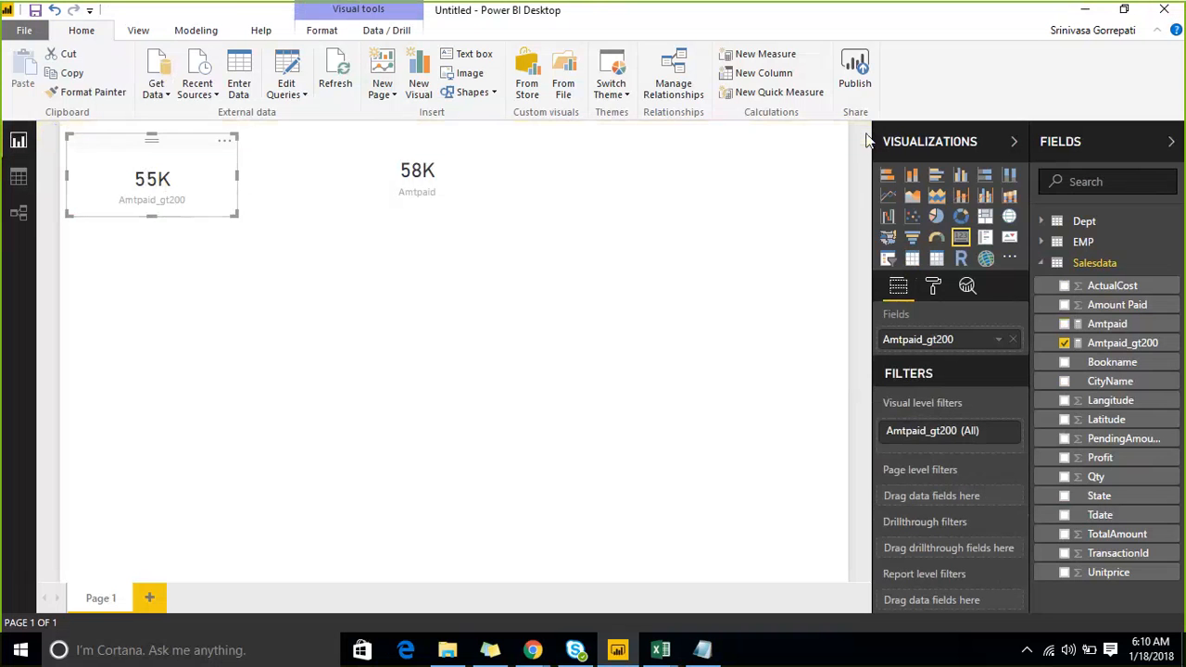
click(18, 178)
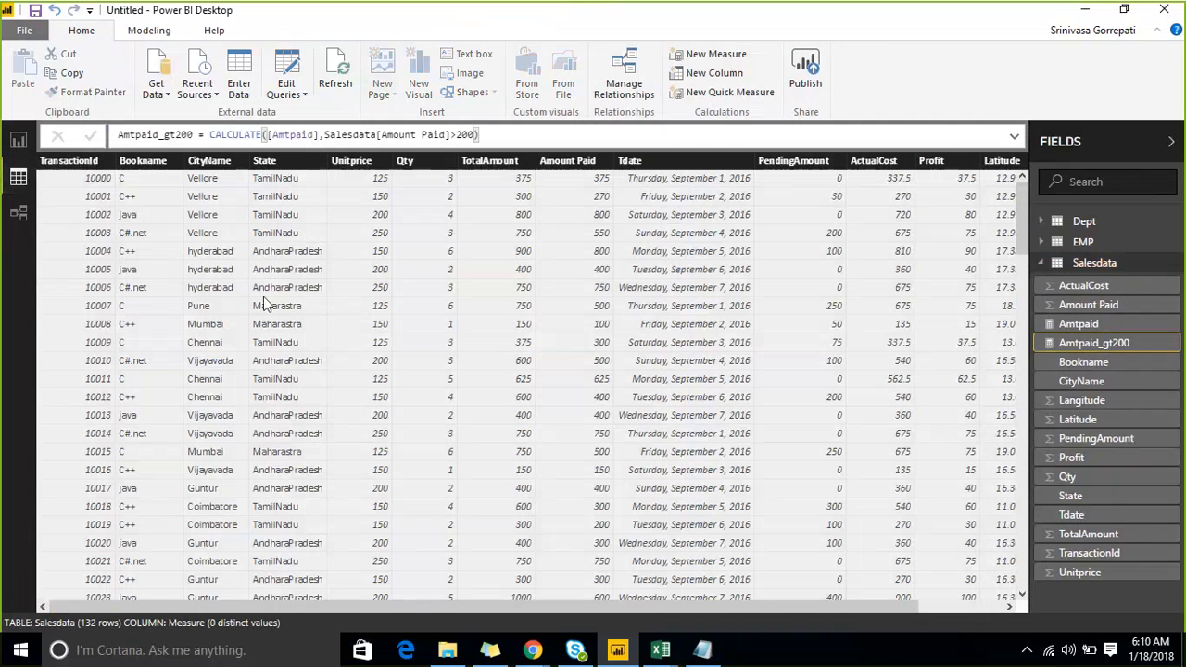
Step: Copy the whole Salesdata table and paste it into Sheet3 of the factinternetsales workbook in Excel
click(146, 164)
right_click(149, 165)
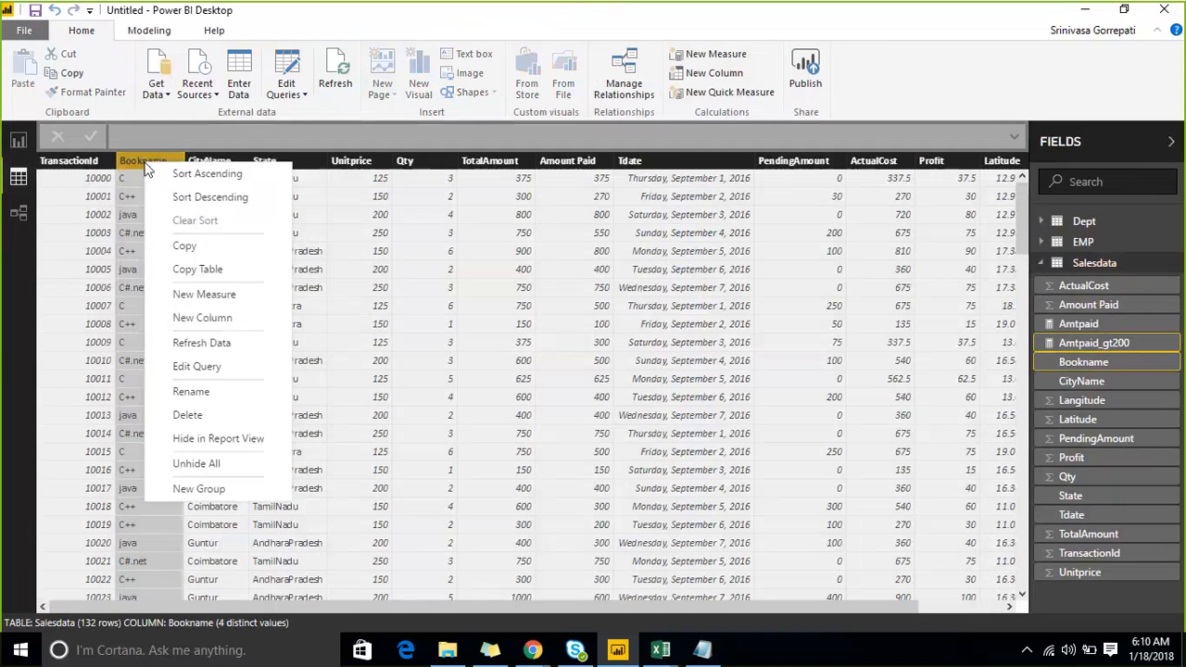
click(247, 267)
click(665, 652)
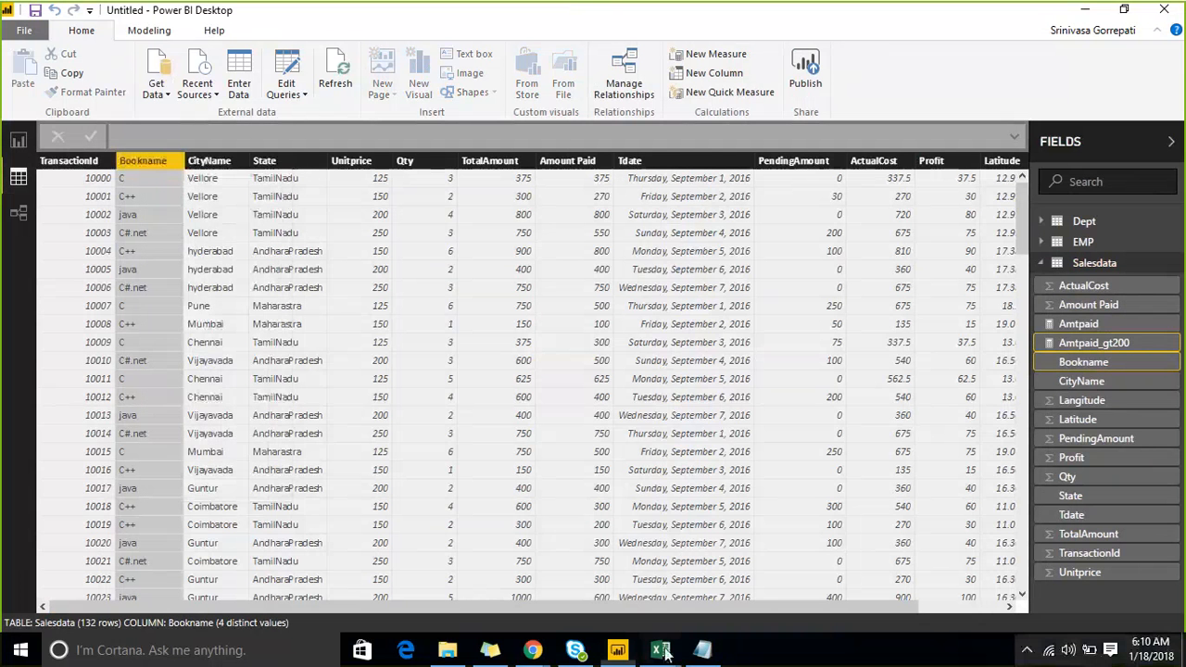
mouse_move(665, 652)
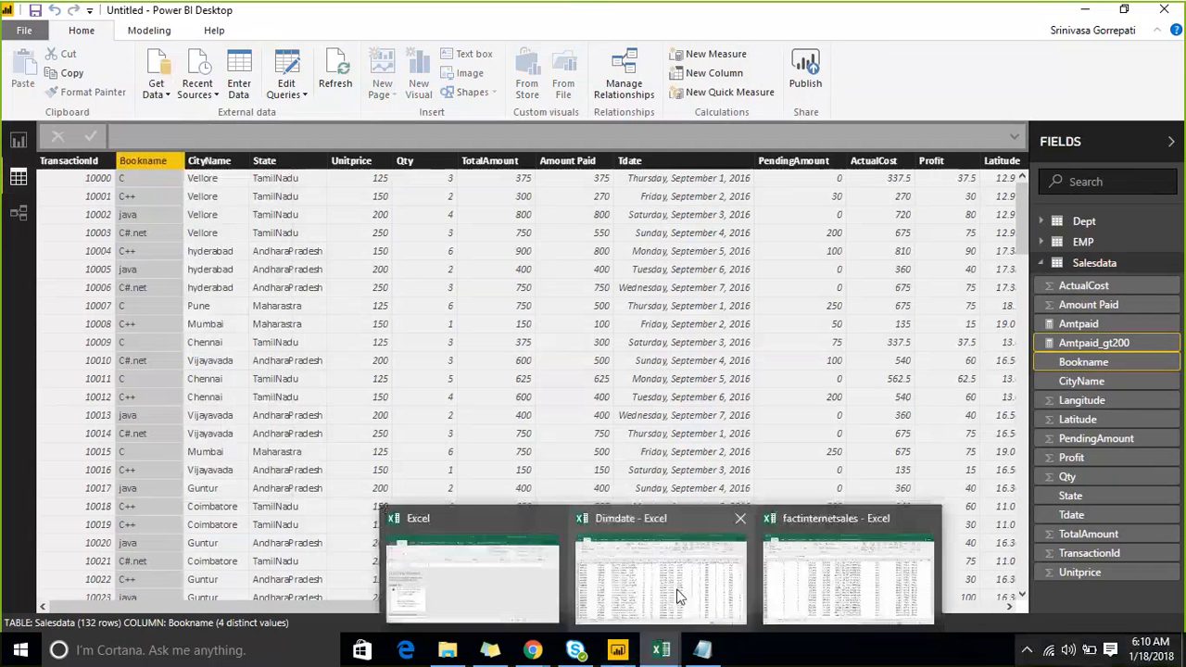
click(808, 578)
click(230, 601)
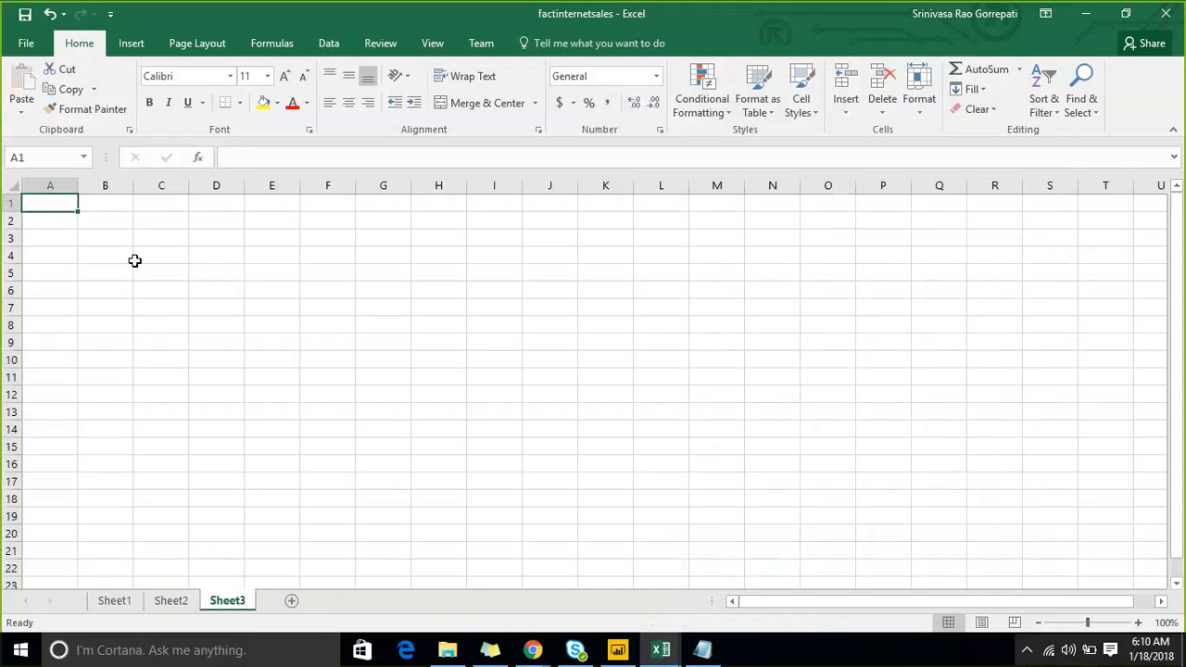
key(ctrl+v)
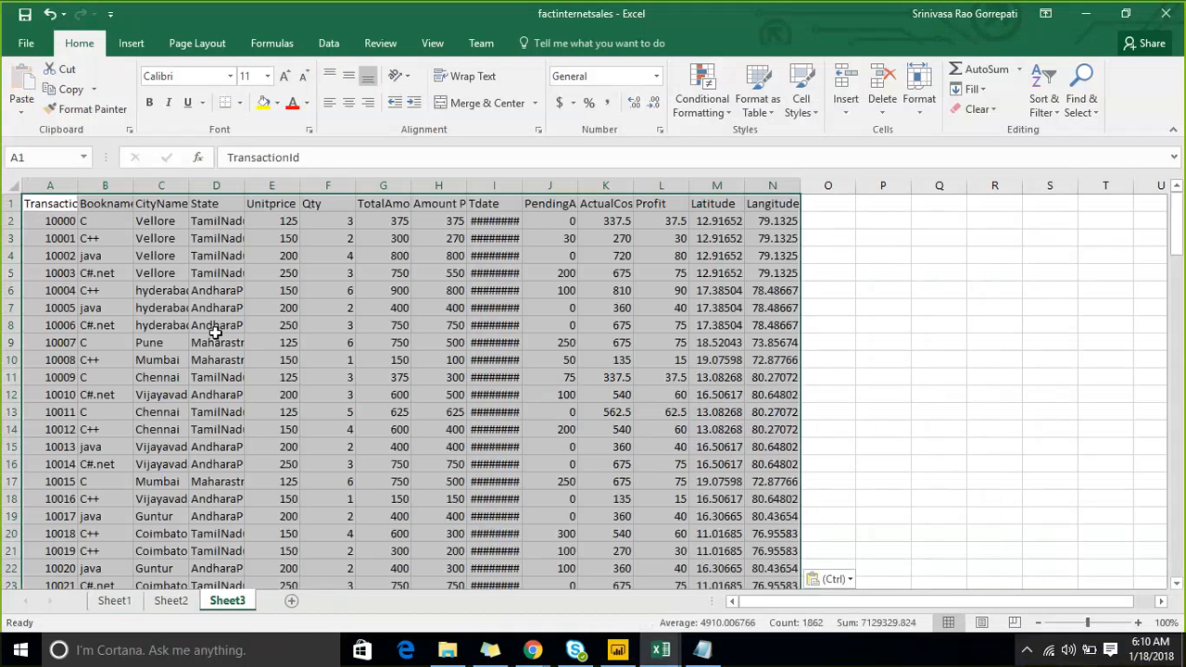
Step: Autofit the TransactionId and Tdate columns and add filters to the header row
double_click(78, 186)
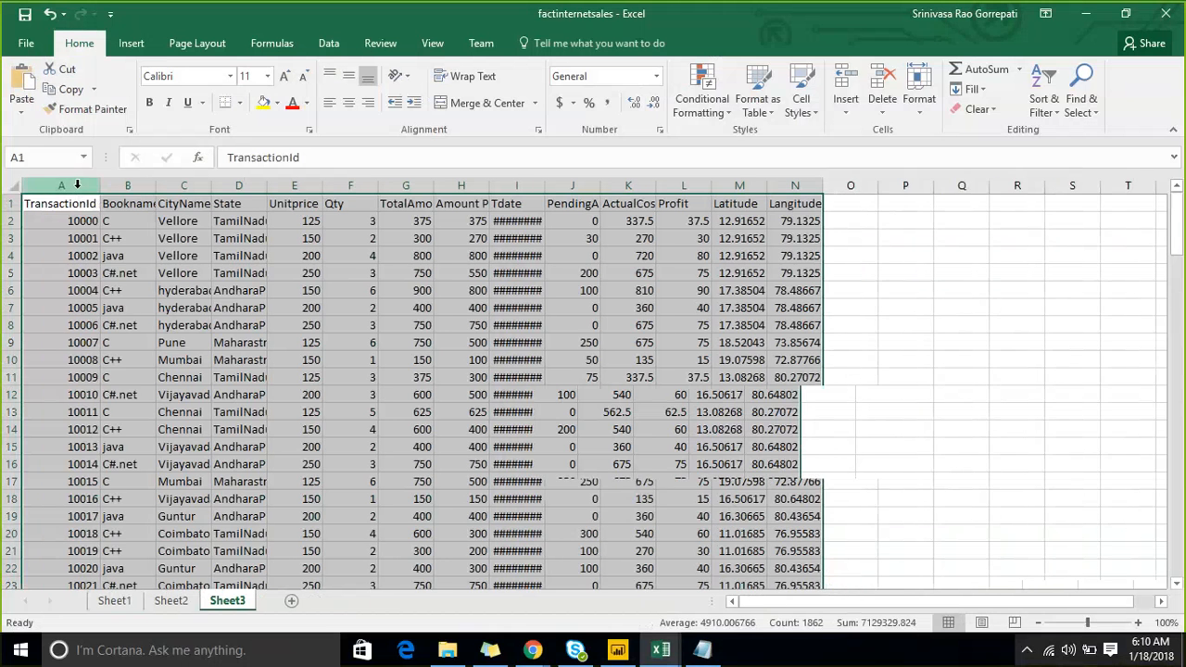
click(11, 203)
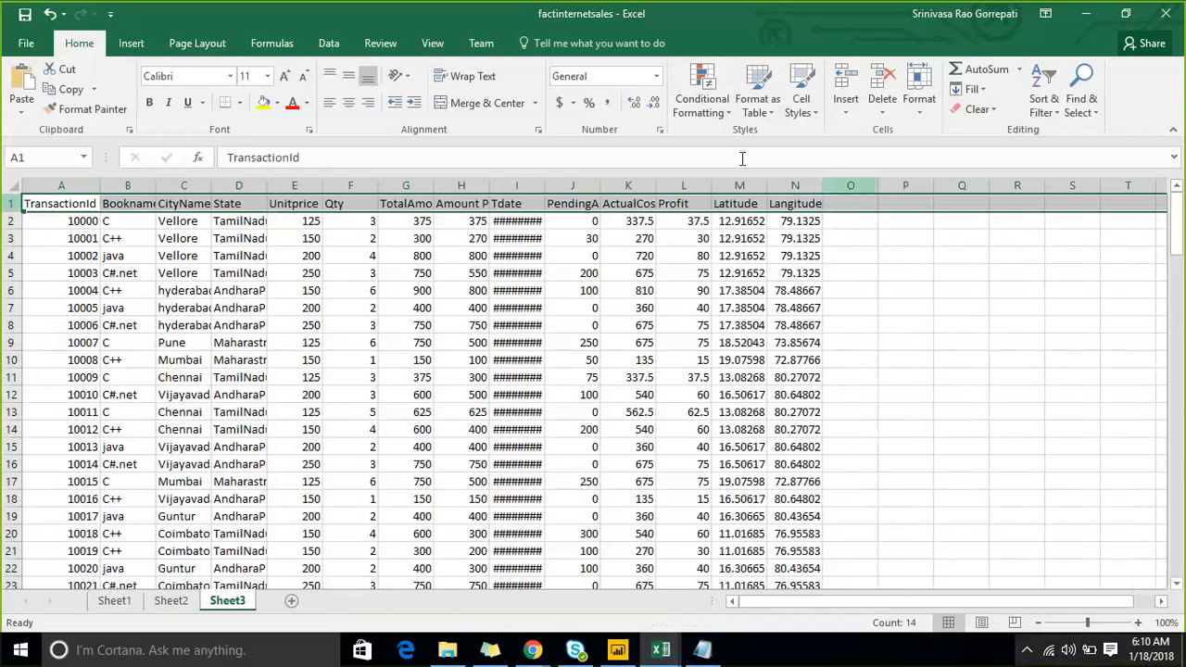
double_click(544, 185)
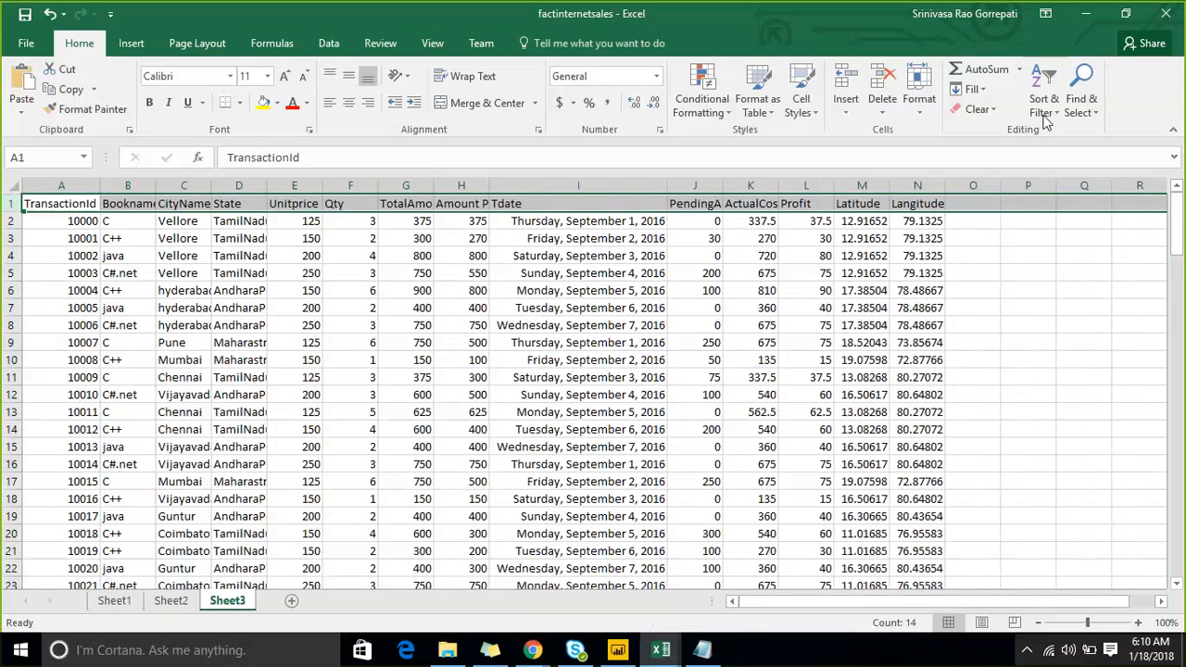
click(1045, 111)
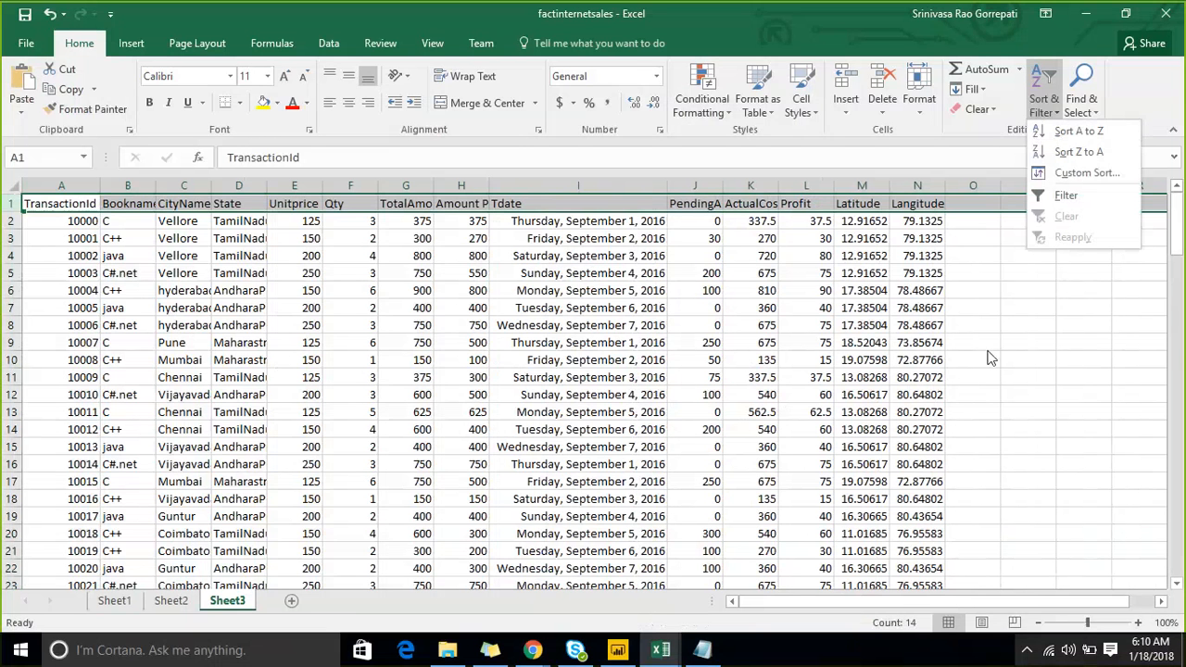
click(1066, 194)
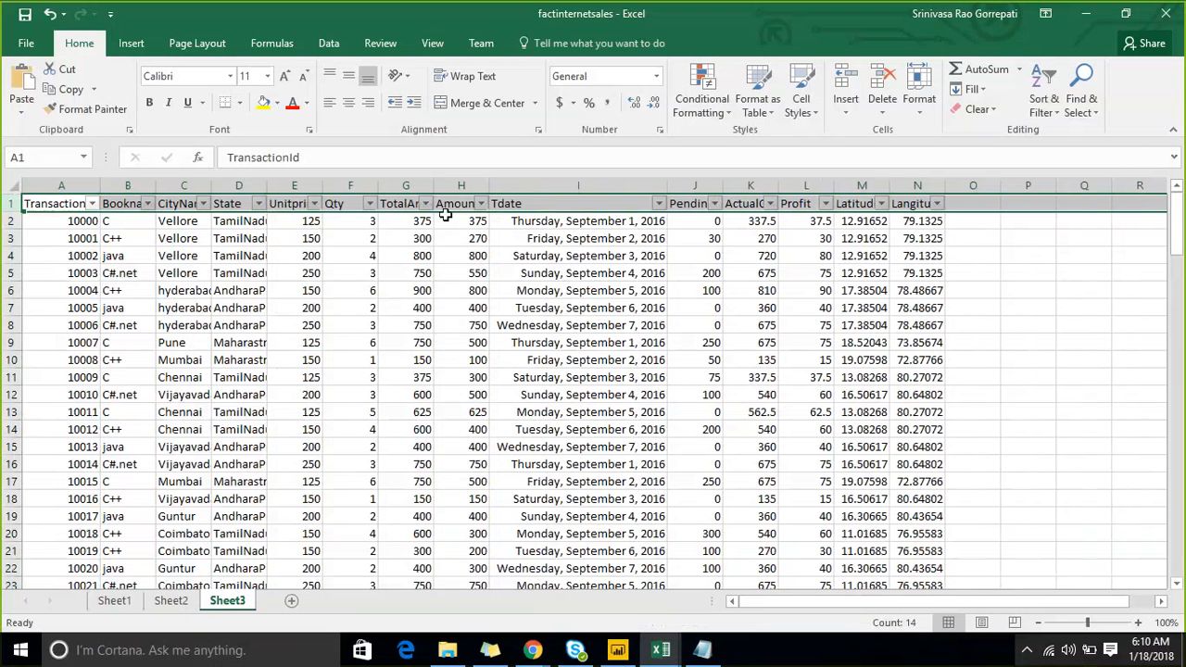
Step: Filter Amount Paid to values greater than 200 and select that column to check its sum
click(480, 204)
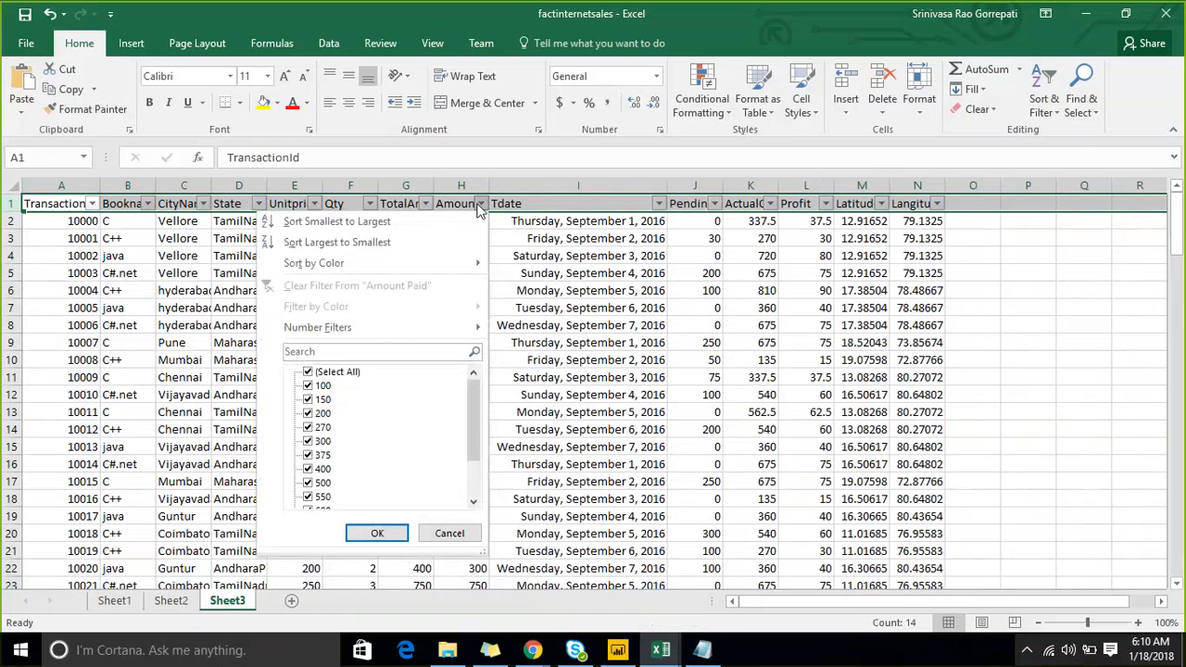
mouse_move(455, 338)
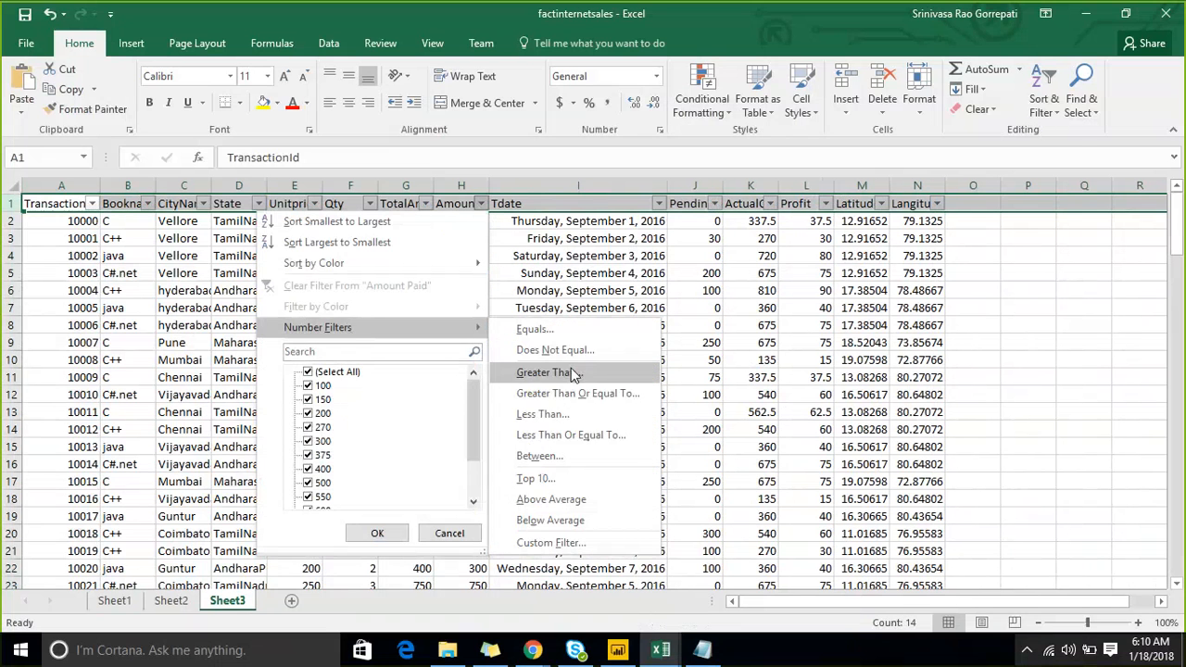
click(575, 374)
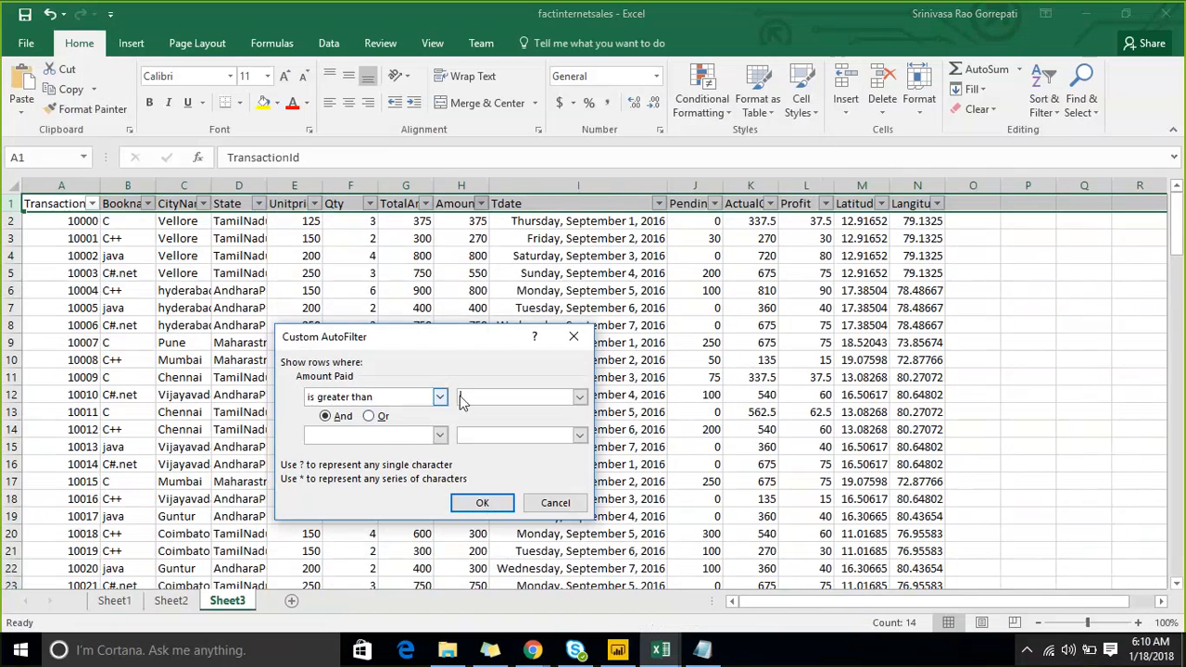
text(200)
click(478, 501)
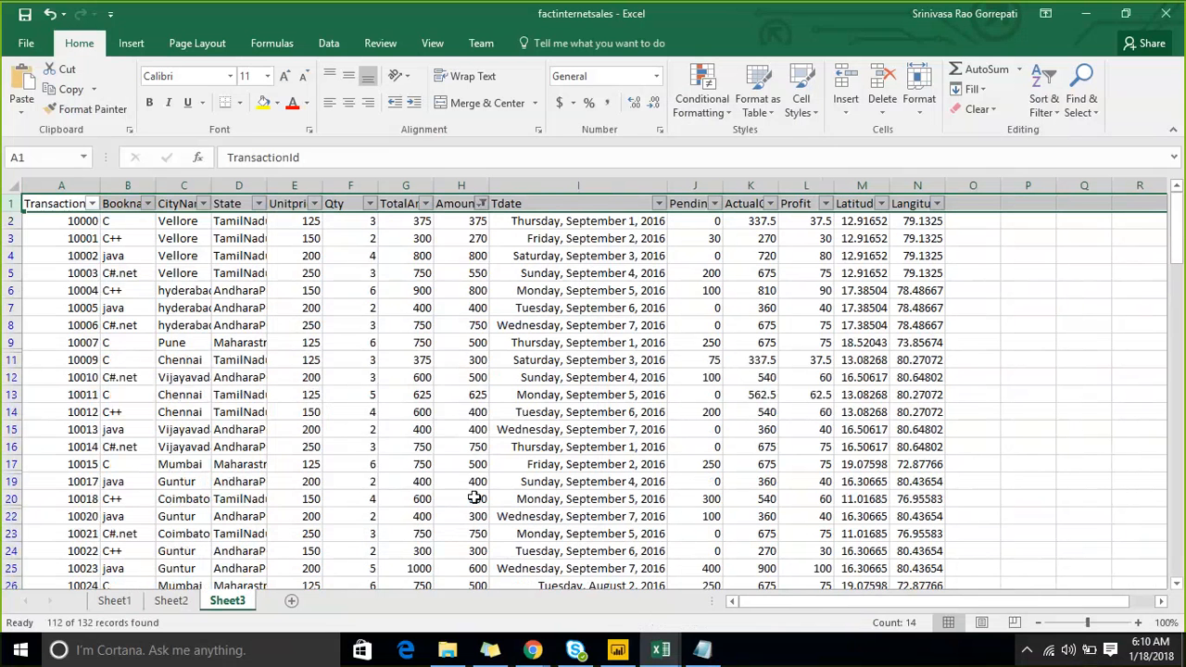
click(1020, 290)
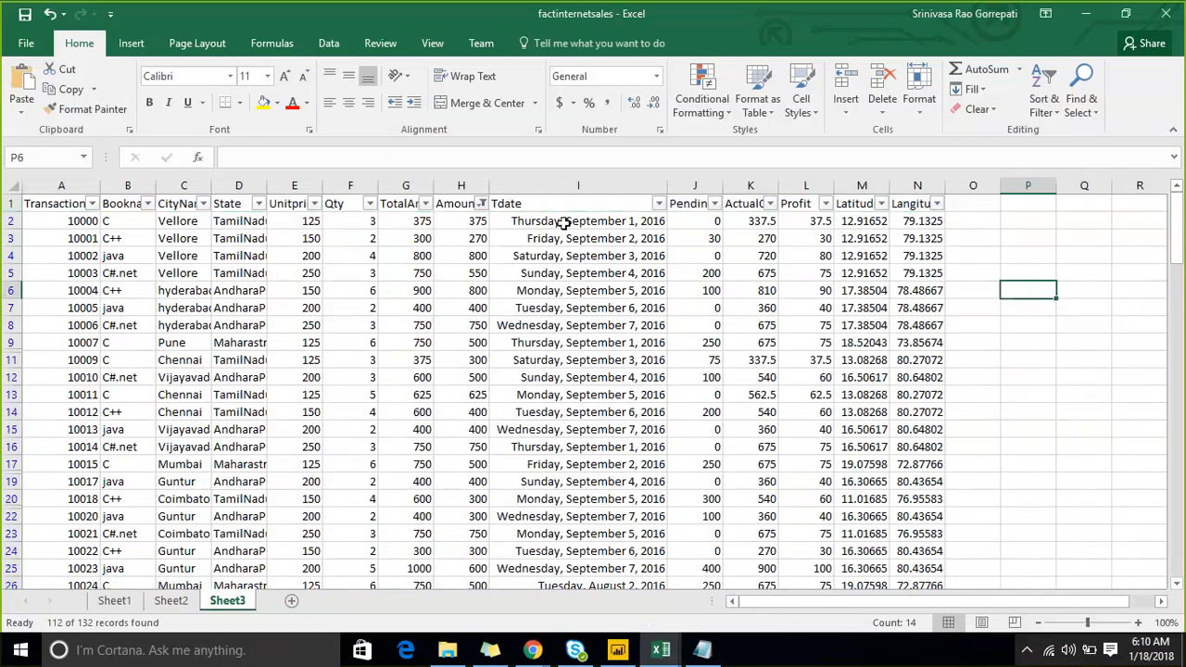
click(461, 185)
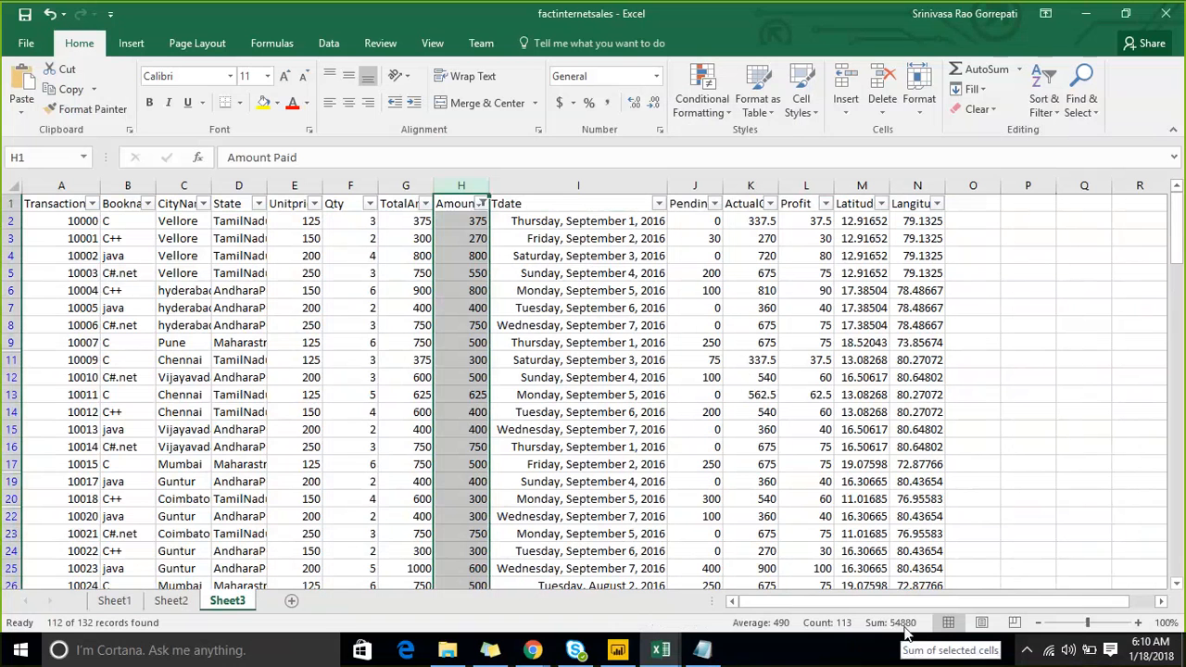
Step: Return to Power BI Desktop, dismiss the error and auto recovery notices, and show the report page with the two cards
click(1074, 20)
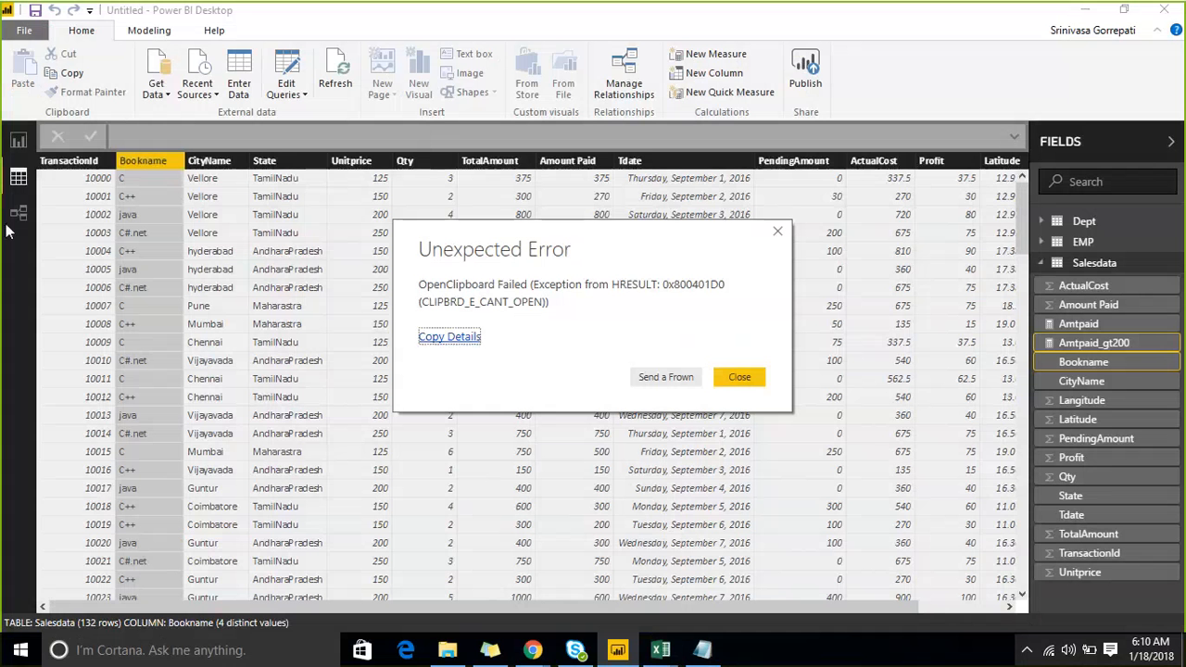
click(747, 376)
click(17, 144)
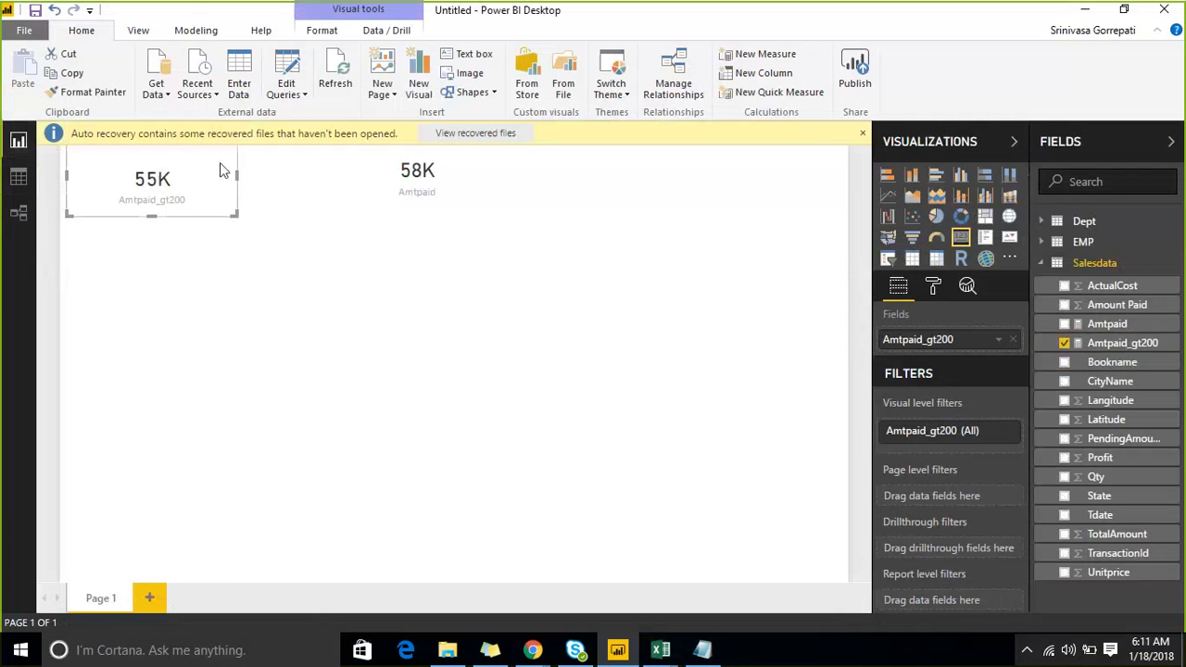
click(861, 135)
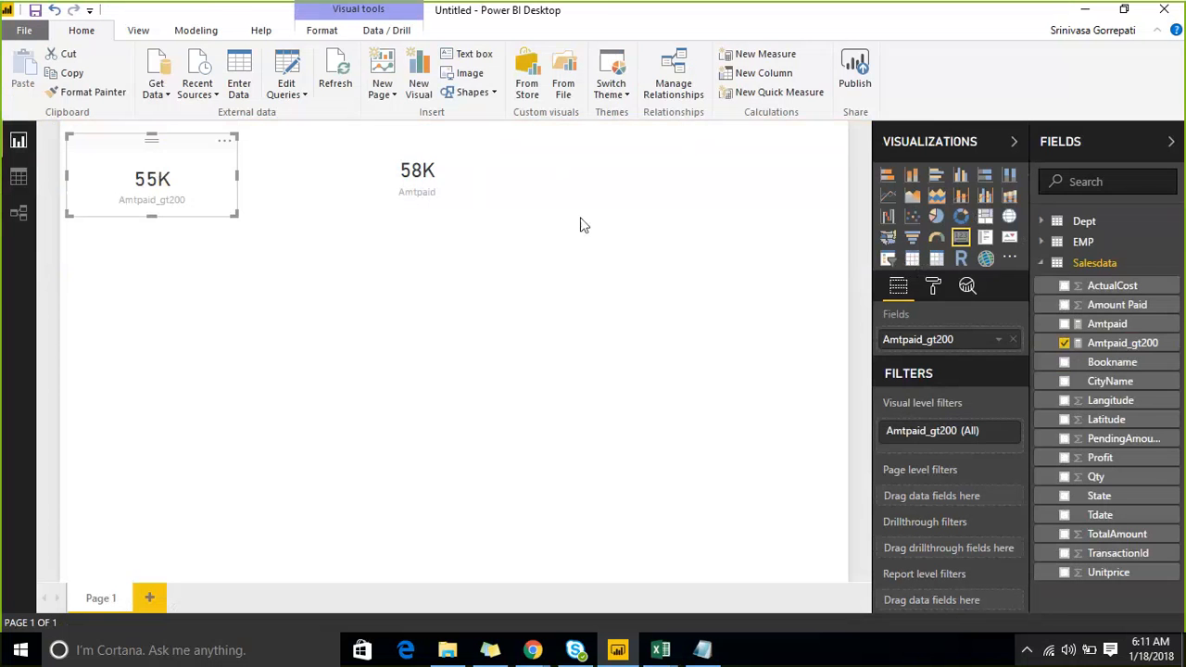
click(486, 224)
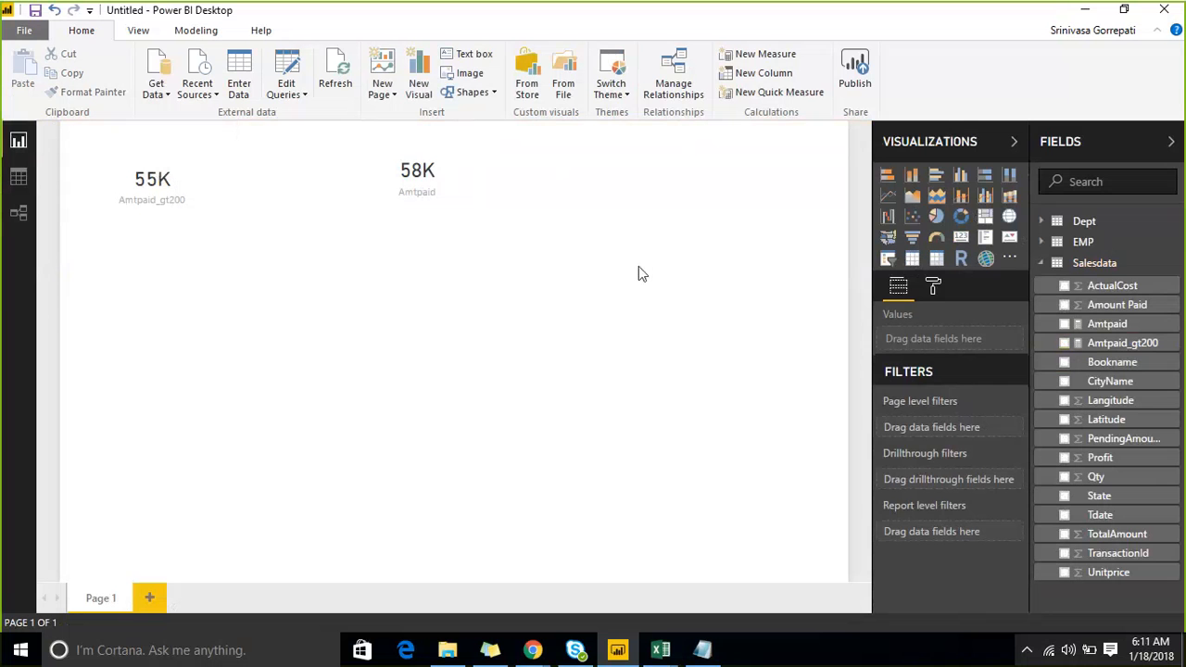
Step: Show the Amtpaid_gt200 formula and examine its Salesdata[Amount Paid]>200 filter argument
click(1137, 345)
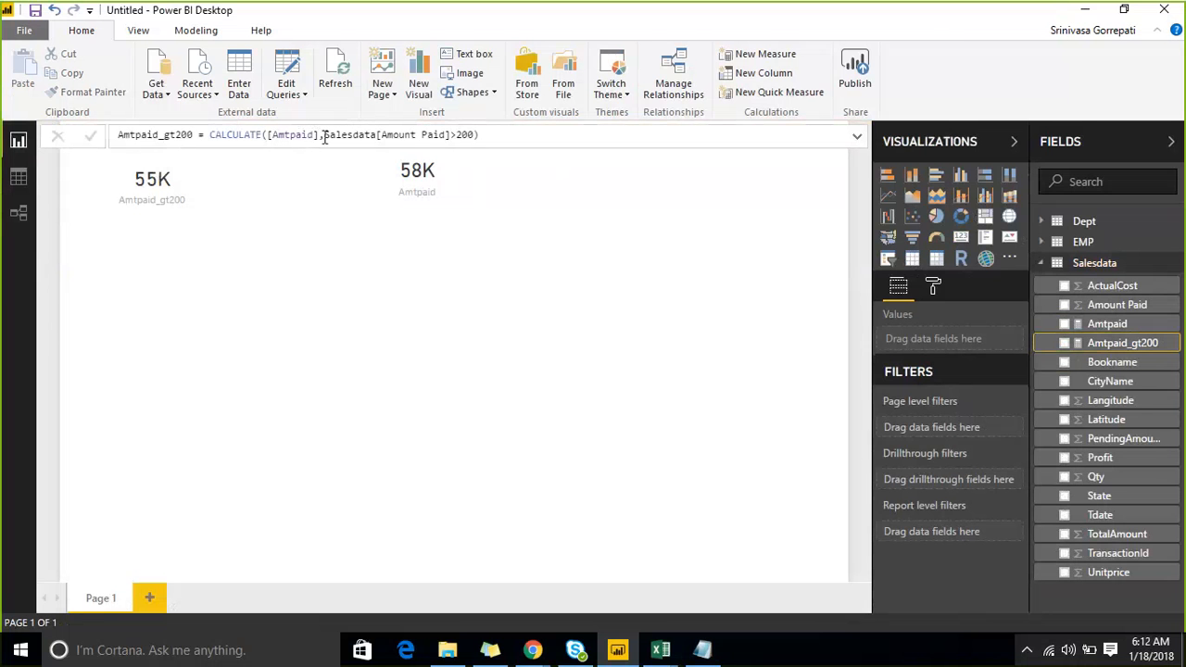
drag(325, 134, 474, 129)
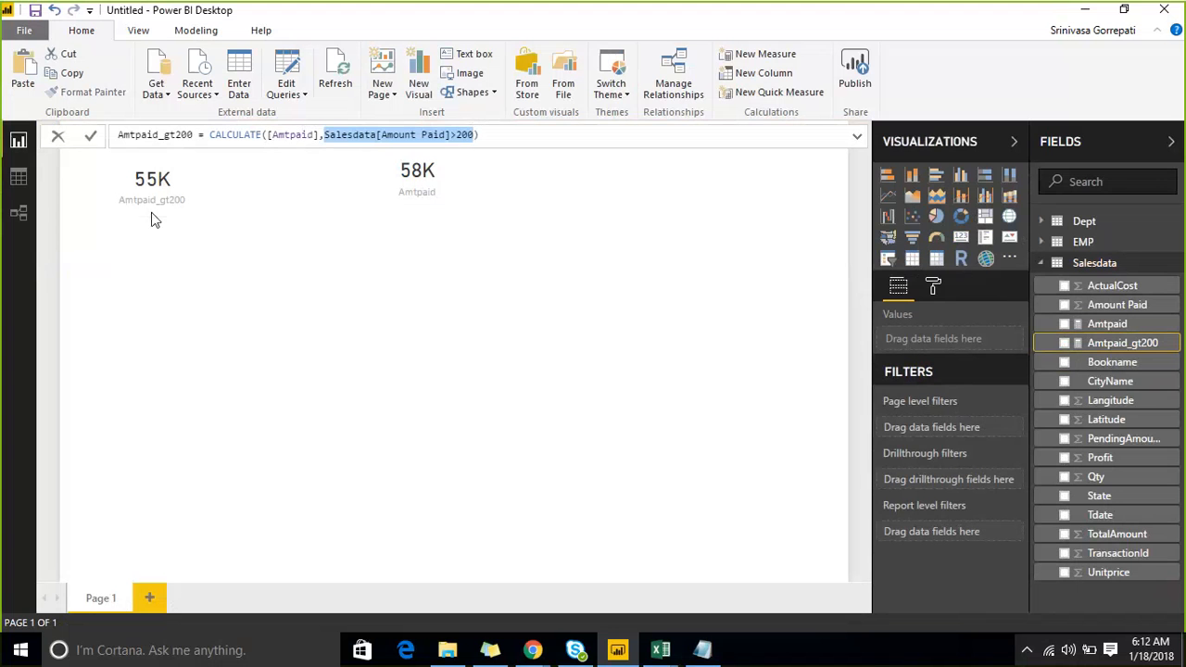
click(160, 330)
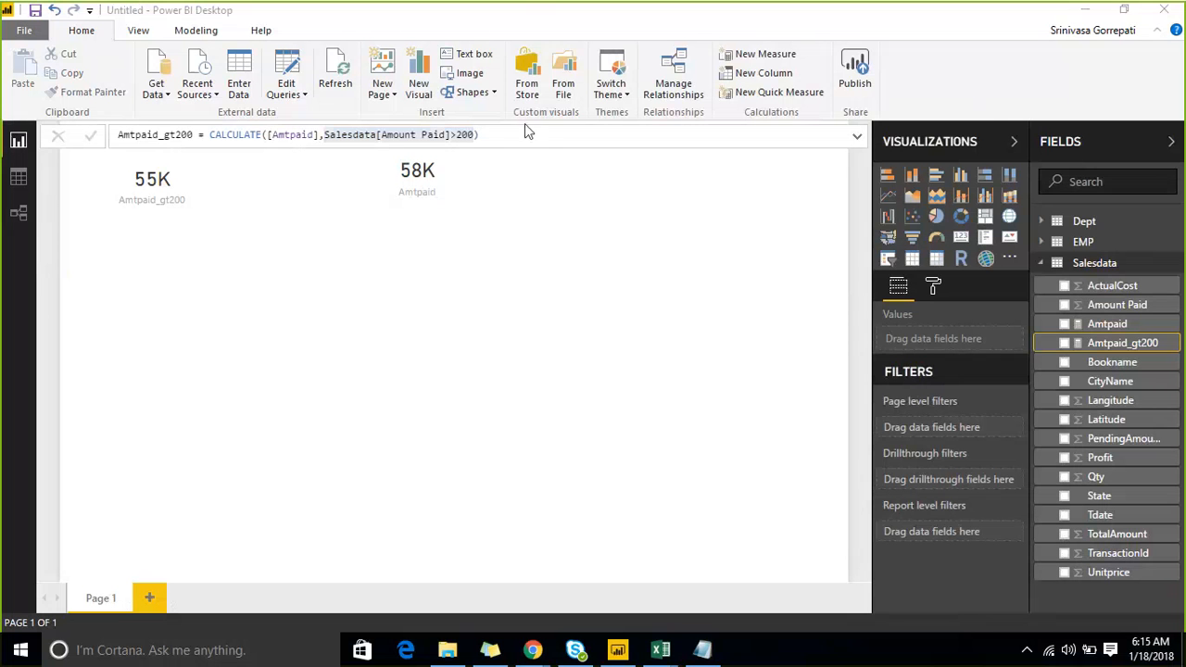
Step: Insert an AND function before the Salesdata[Amount Paid]>200 condition in the Amtpaid_gt200 formula
drag(524, 123, 799, 77)
drag(325, 136, 330, 137)
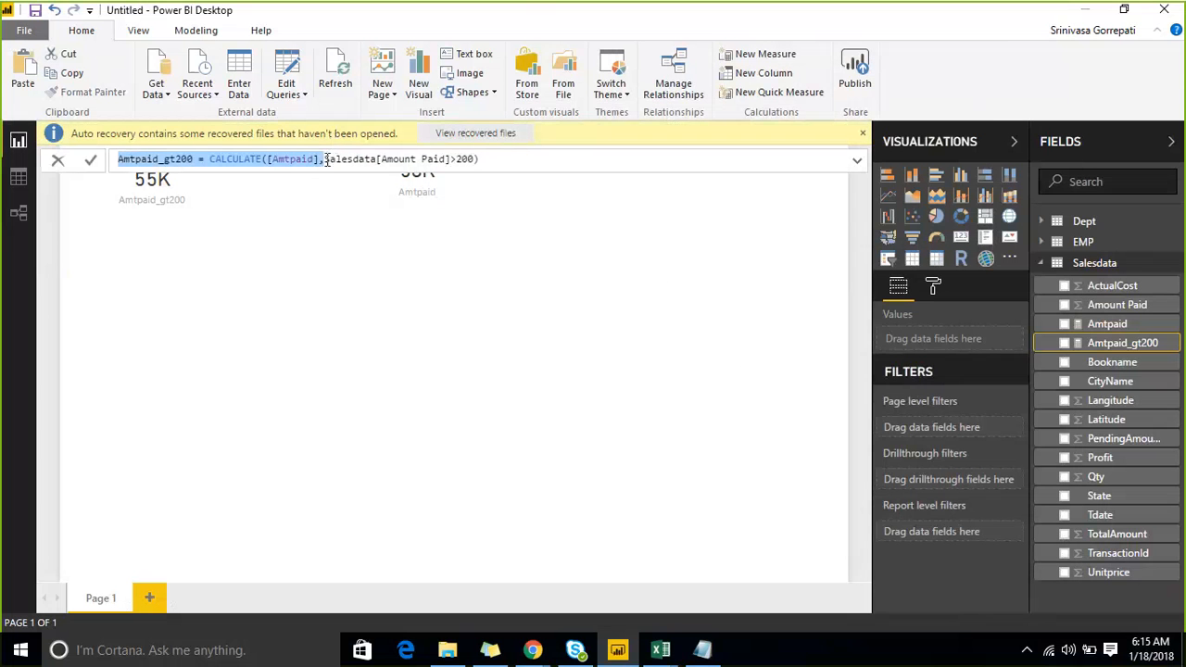
click(330, 160)
text(and)
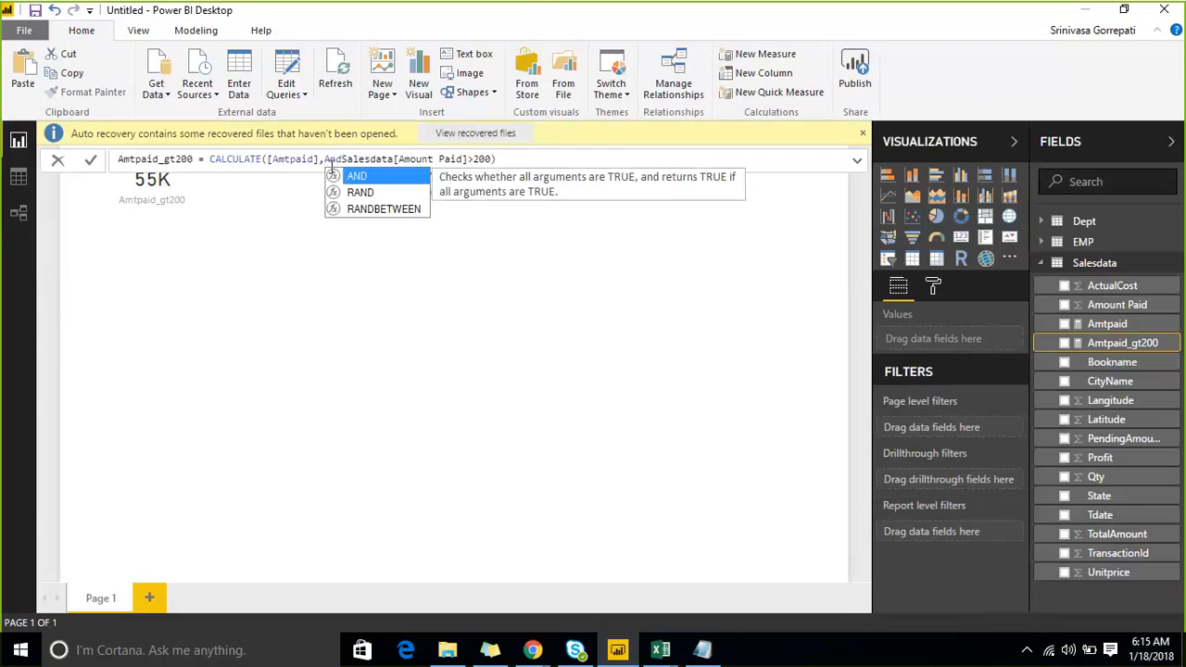
key(Tab)
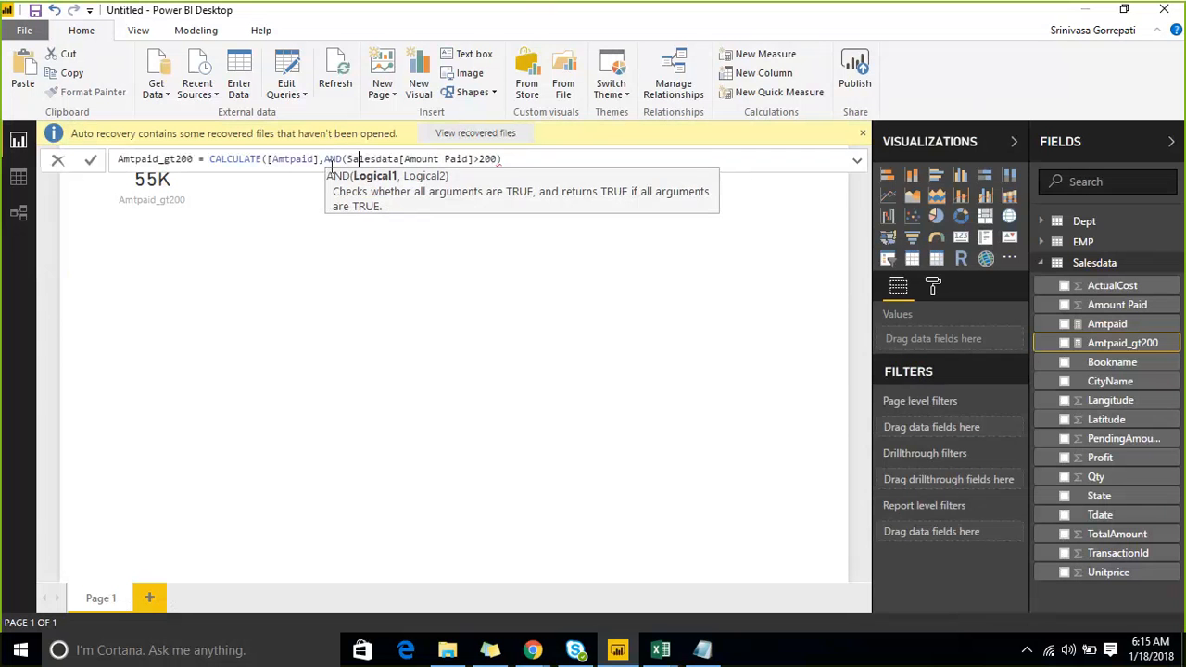
key(Right)
key(Right)
key(Right)
key(Right)
key(Right)
key(Right)
key(Right)
key(Right)
key(Right)
key(Right)
key(Right)
key(Right)
key(Right)
key(Right)
key(Right)
key(Right)
key(Right)
key(Right)
key(Right)
key(Right)
Step: Add Salesdata[CityName]="Pune" as the AND function's second condition, close the parentheses and commit the formula
text(,city)
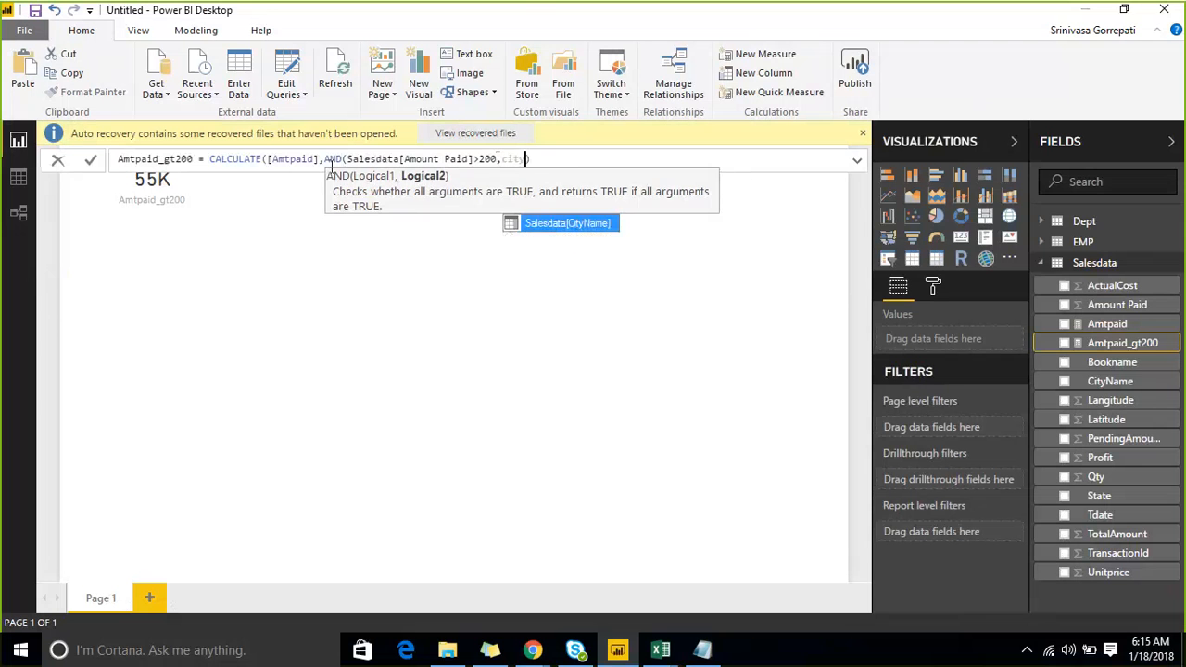
key(Tab)
text(=)
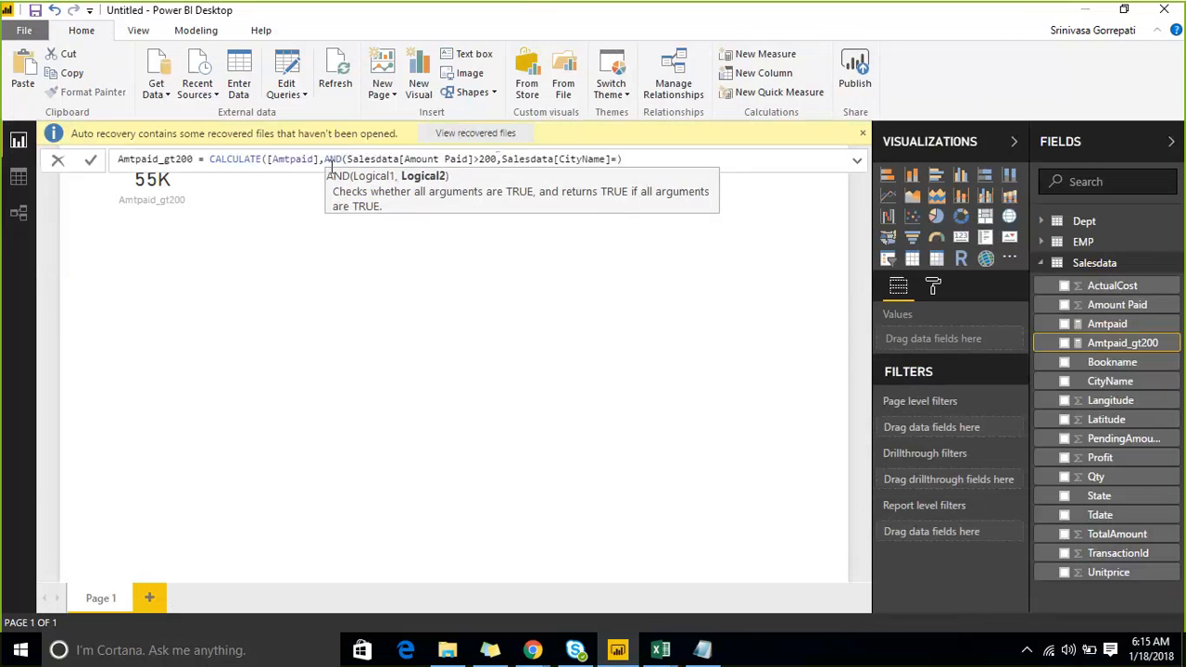
text("")
text(Pune)
key(End)
text())
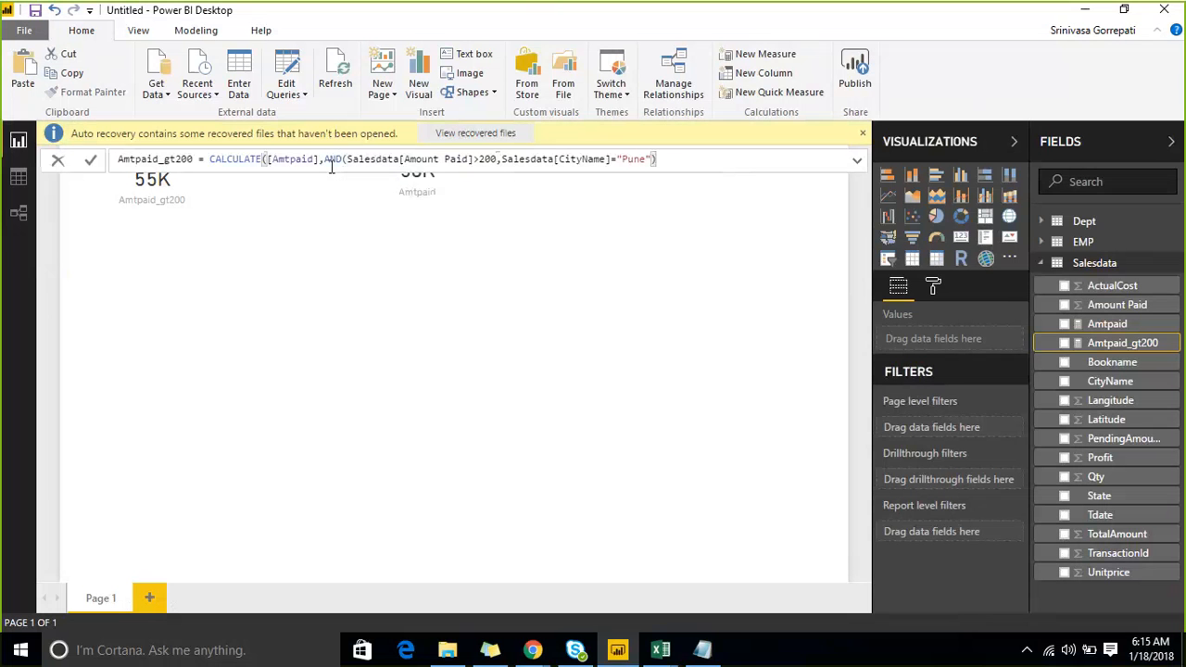
key(Return)
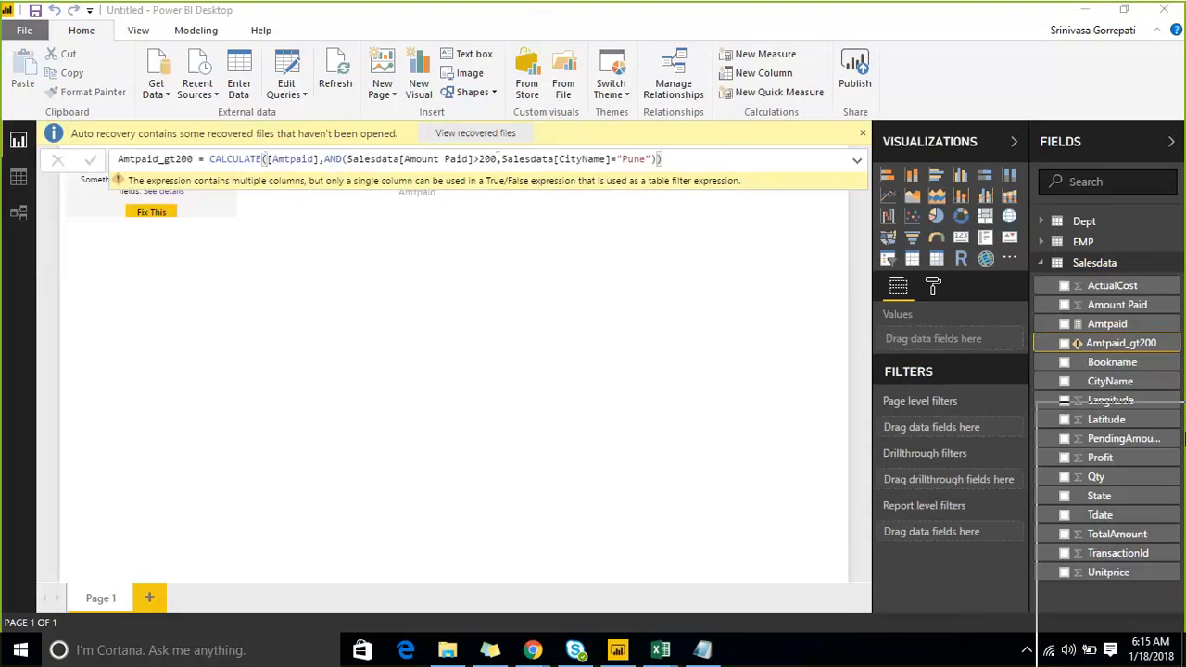
Step: Read the error details of the Amtpaid_gt200 card and close them
click(710, 229)
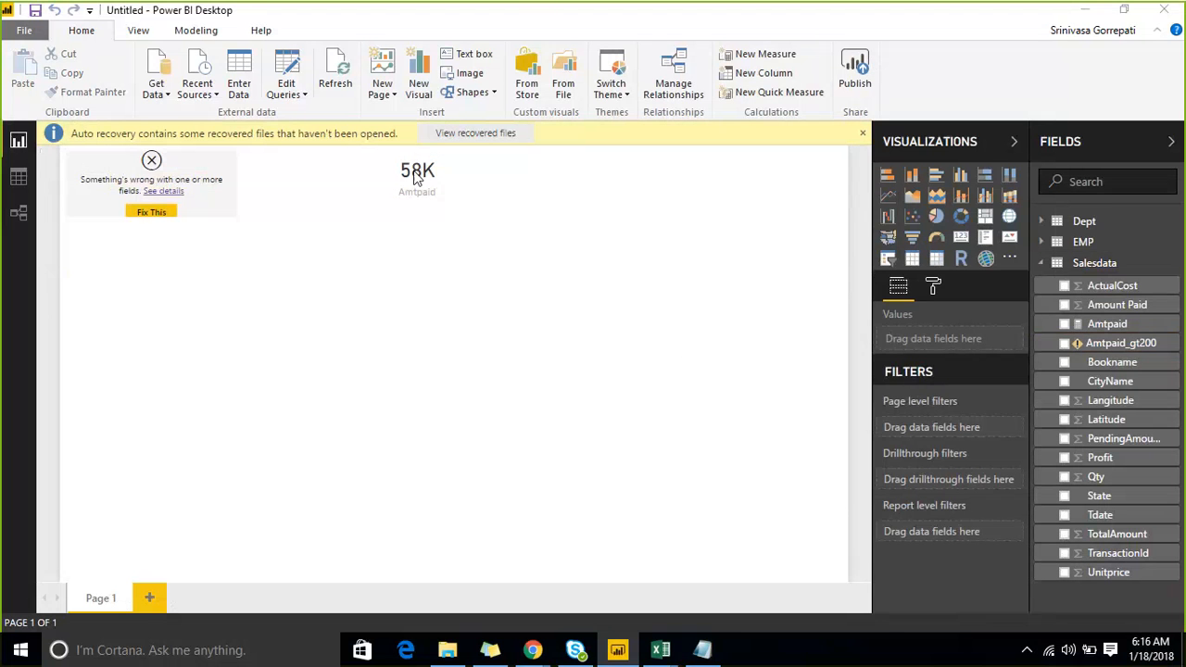
click(165, 192)
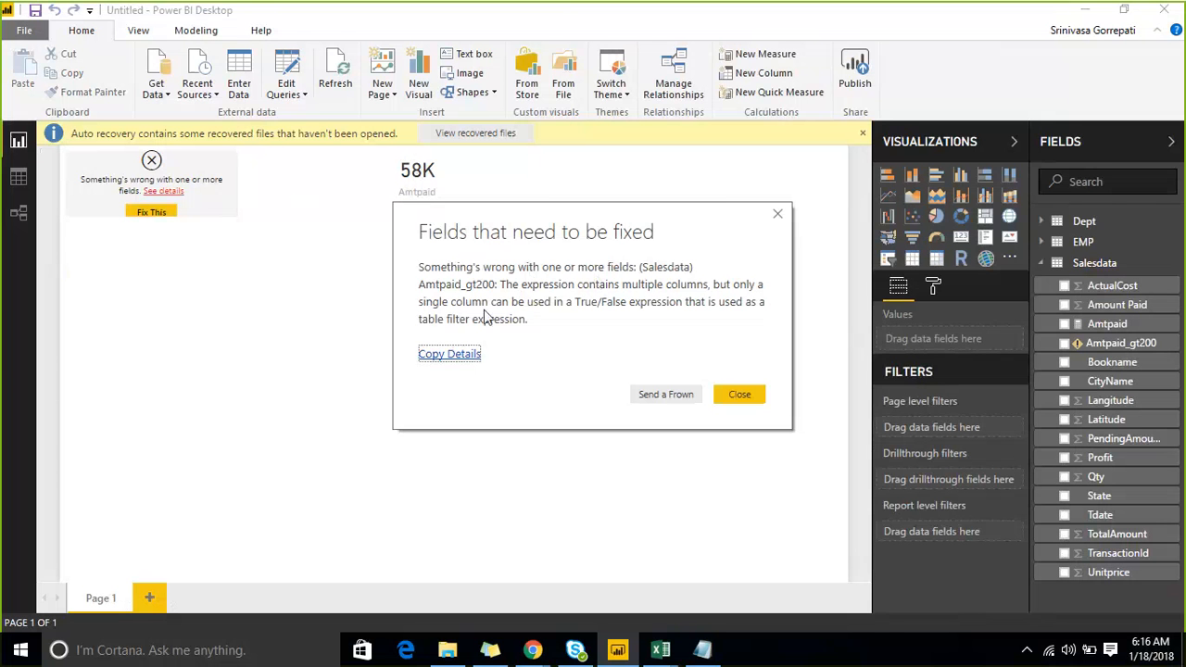
click(778, 219)
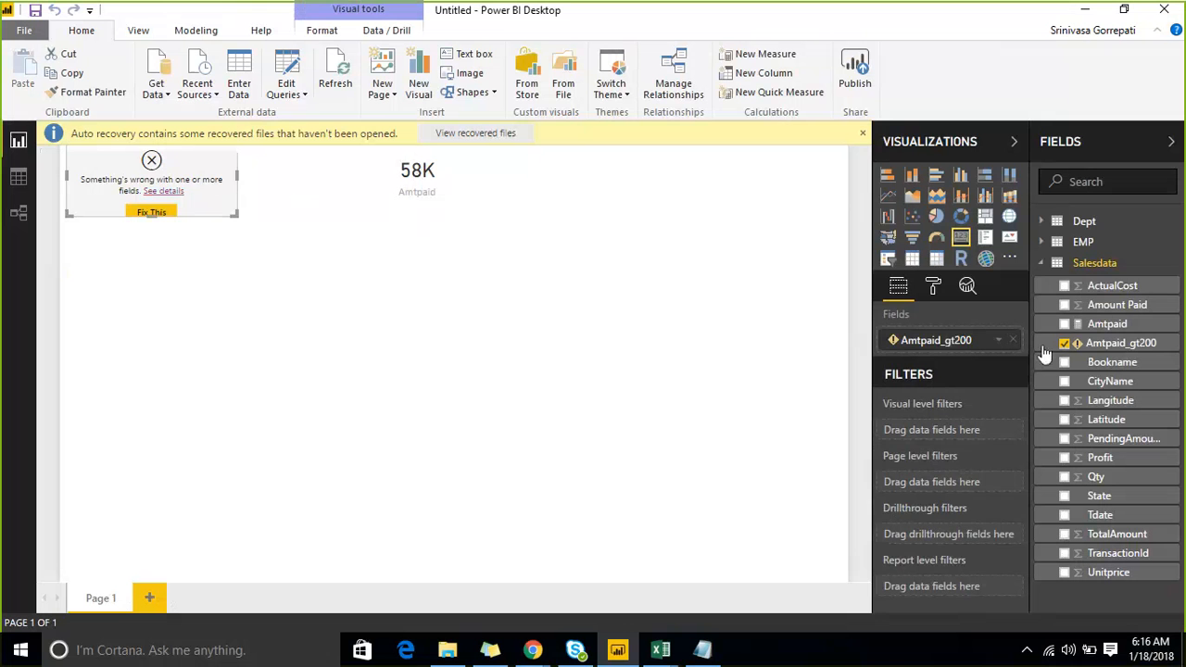
Step: Remove the AND function and its extra closing parenthesis from the Amtpaid_gt200 formula, leaving two comma-separated CALCULATE filters, and commit it
click(1119, 343)
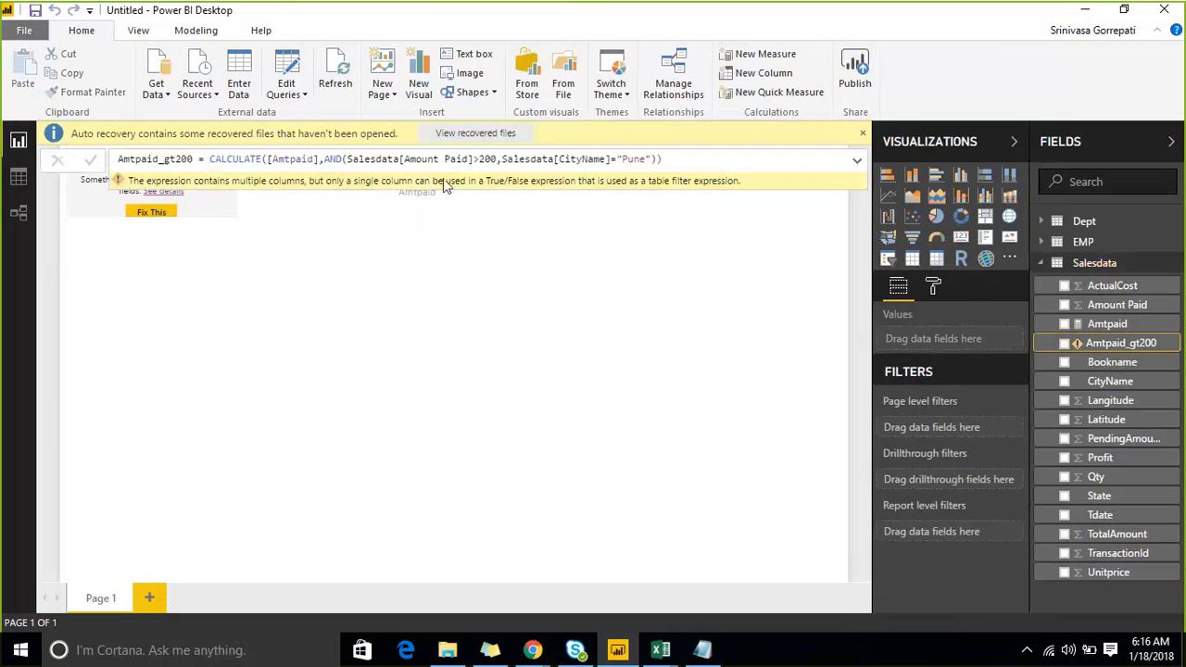
click(348, 158)
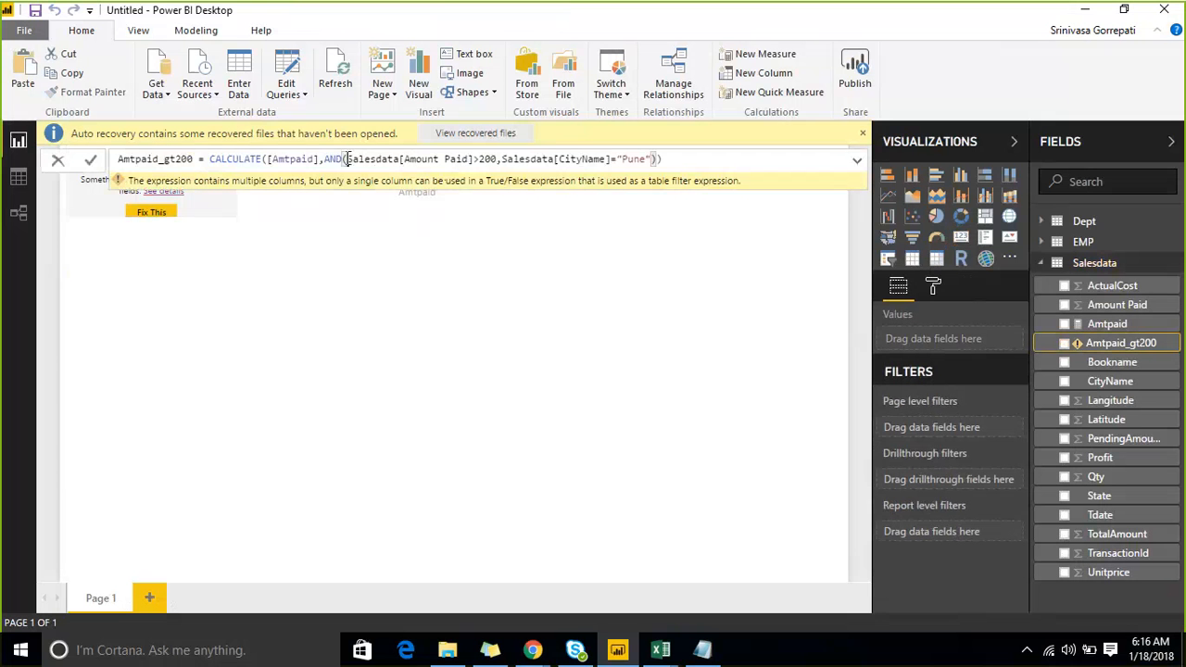
key(BackSpace)
key(BackSpace)
key(BackSpace)
key(BackSpace)
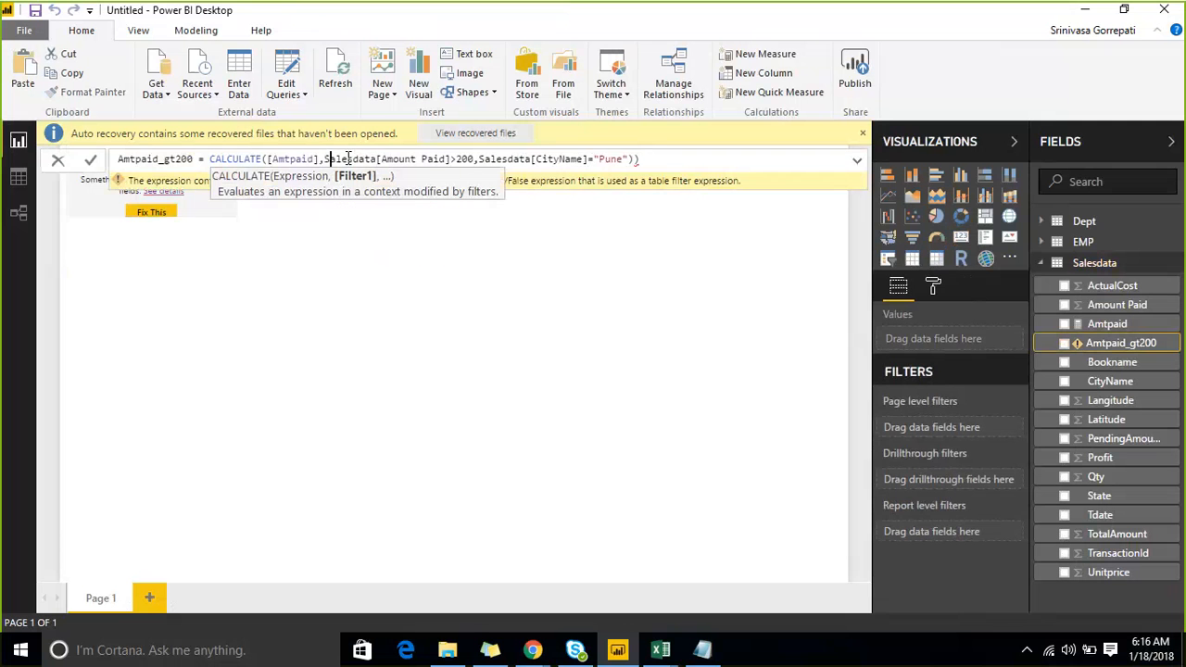
key(Right)
key(Right)
key(Right)
key(Right)
key(Right)
key(Right)
key(Right)
key(Right)
key(Right)
key(Right)
key(Right)
key(Right)
key(Right)
key(Right)
key(Right)
key(Right)
key(Right)
key(Right)
key(Right)
key(Right)
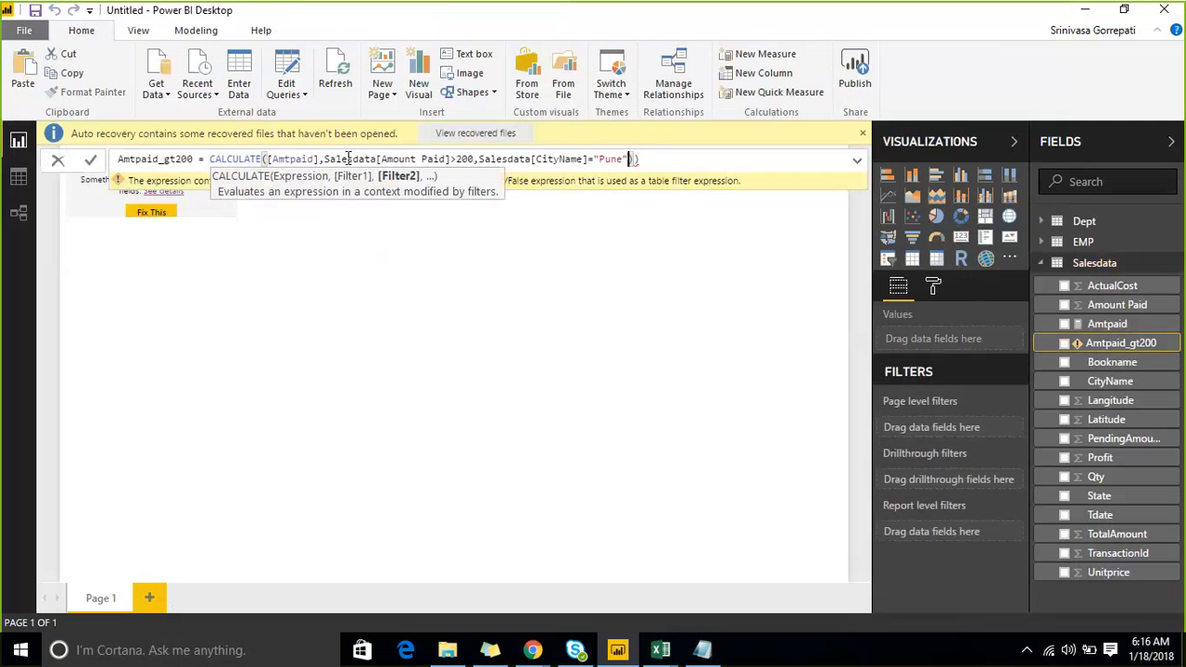
key(Delete)
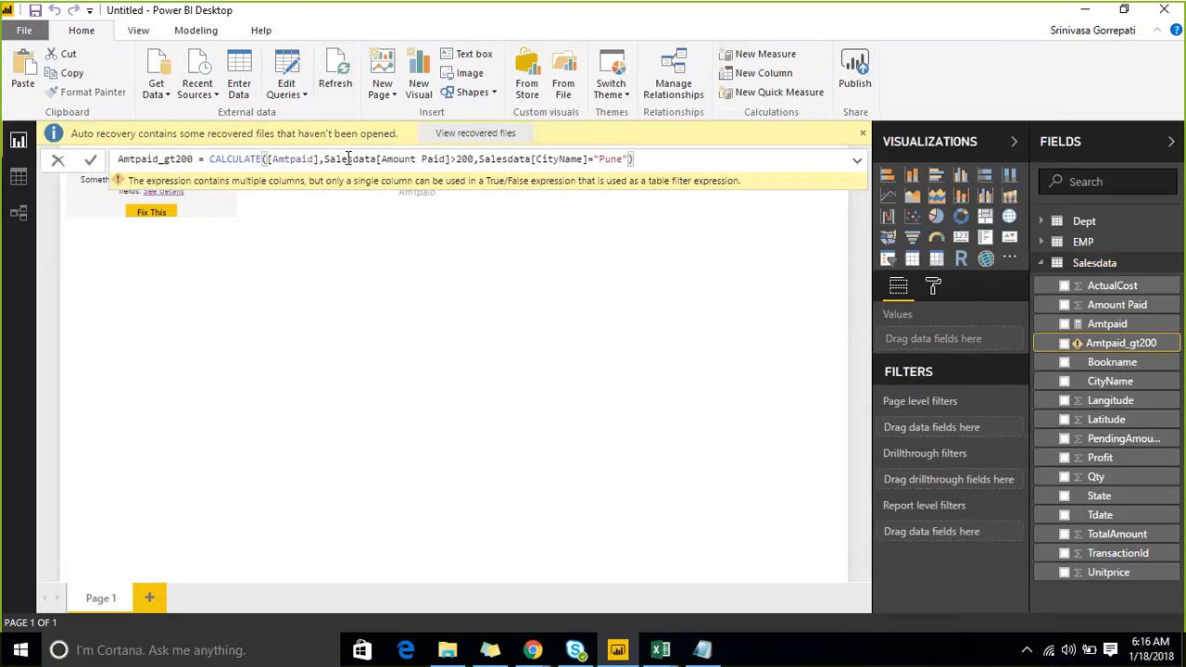
key(Return)
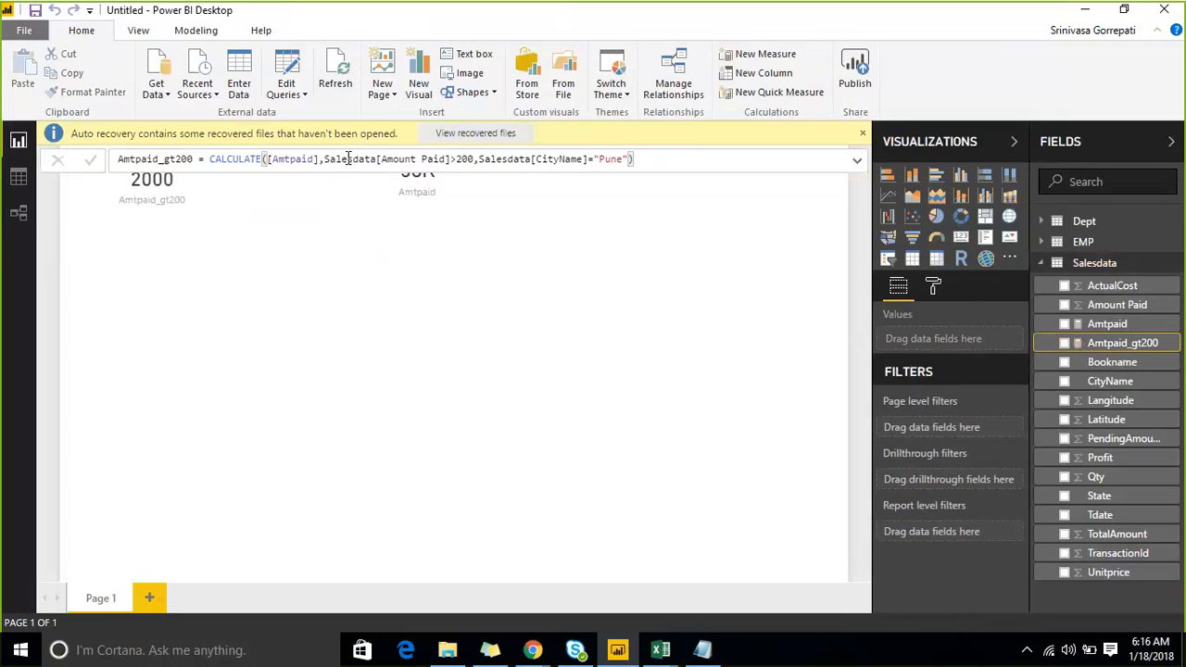
click(309, 286)
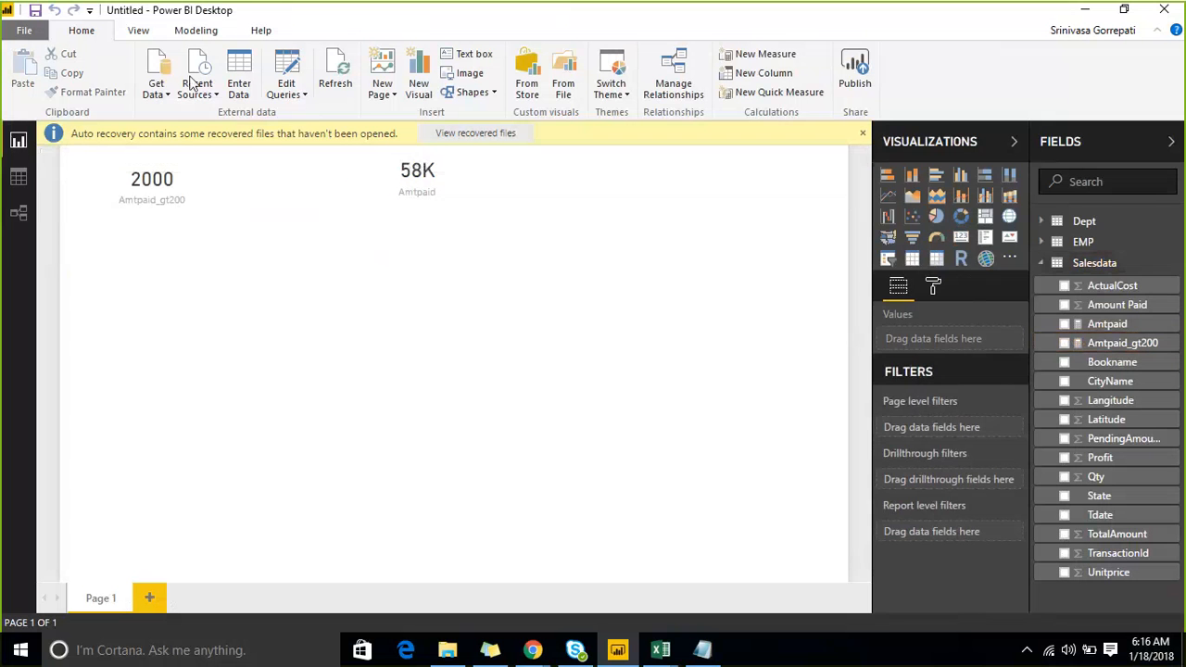
Step: Switch to the factinternetsales workbook in Excel and filter the CityName column to Pune only
click(141, 178)
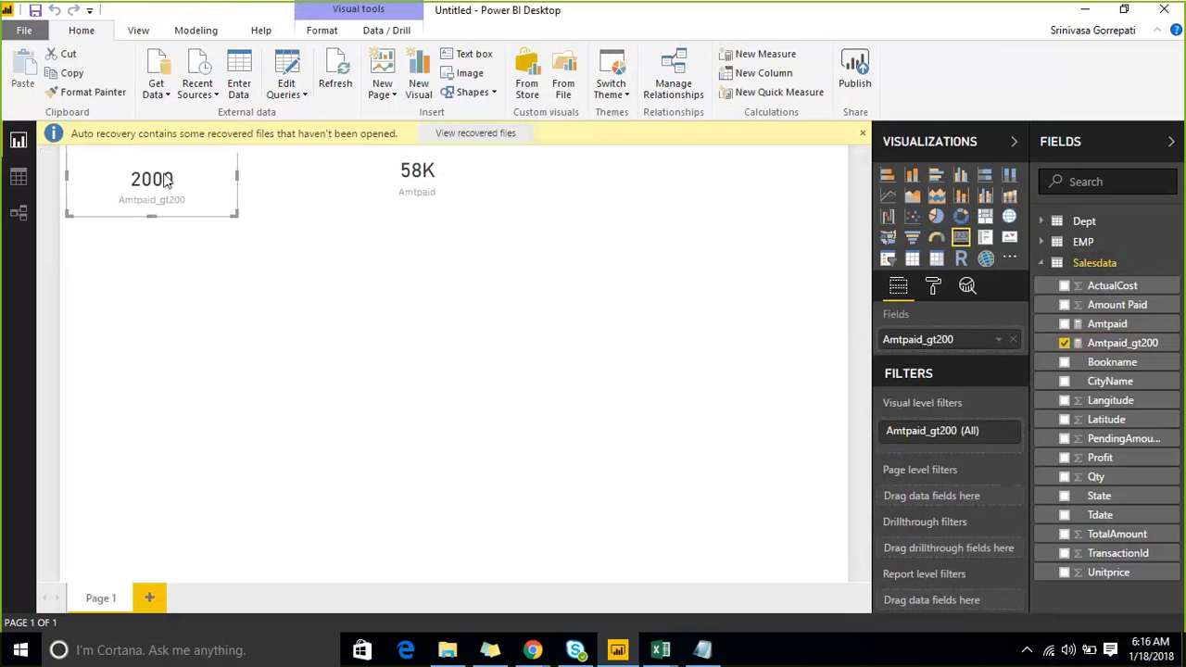
click(659, 641)
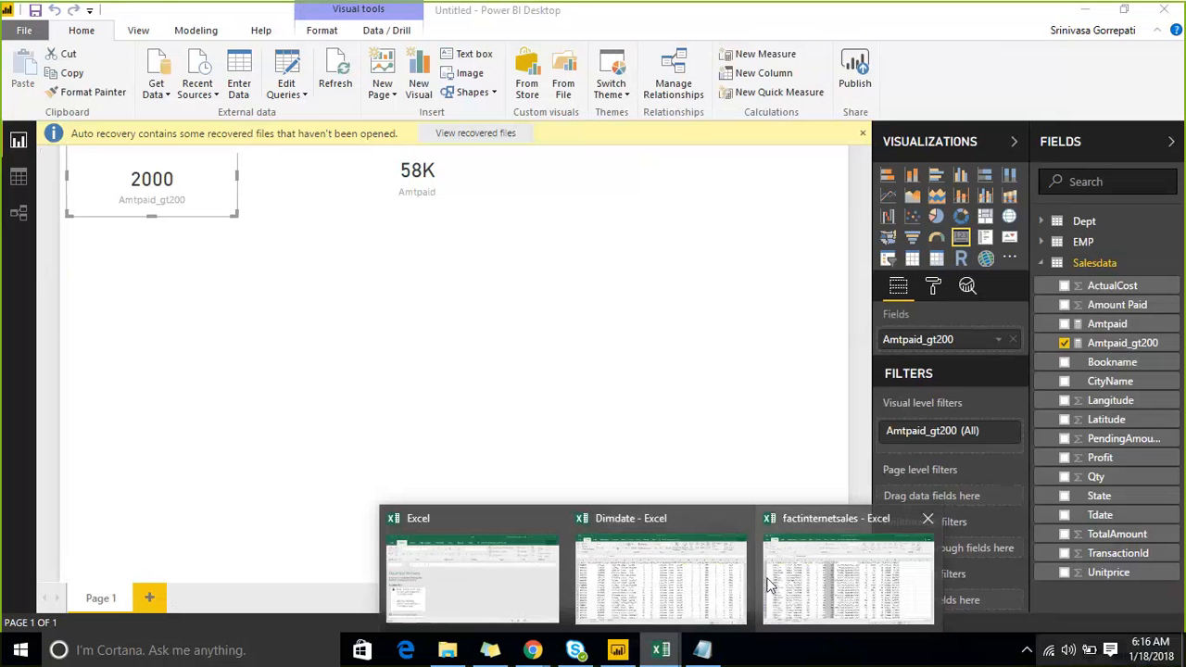
click(810, 549)
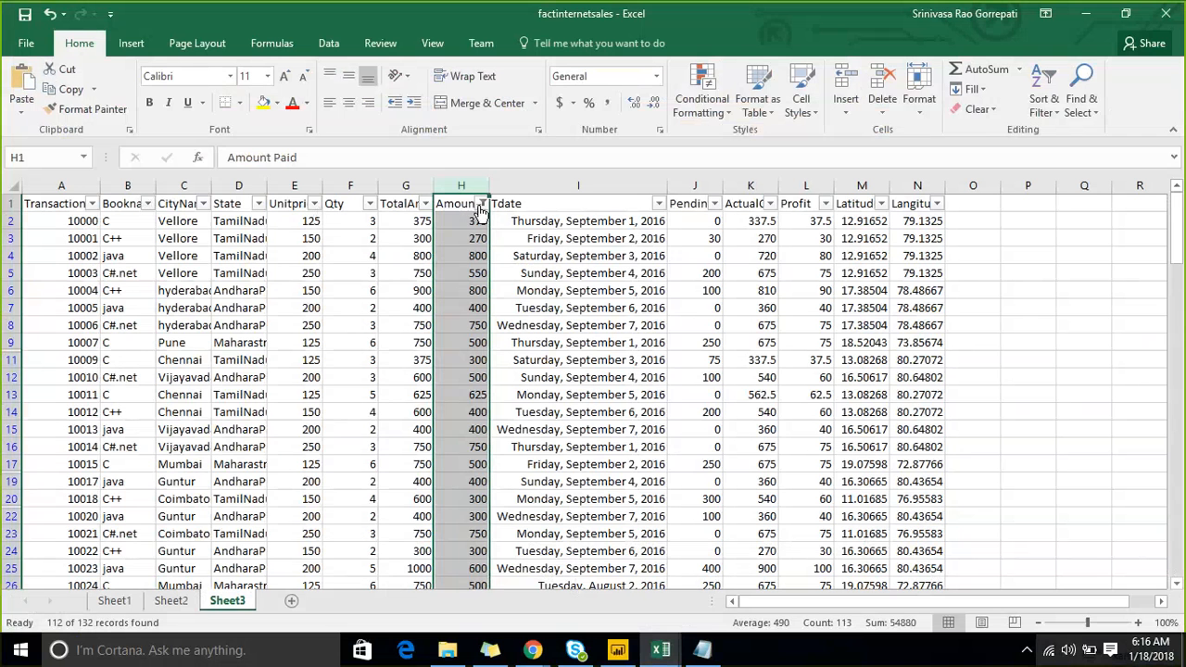
click(203, 203)
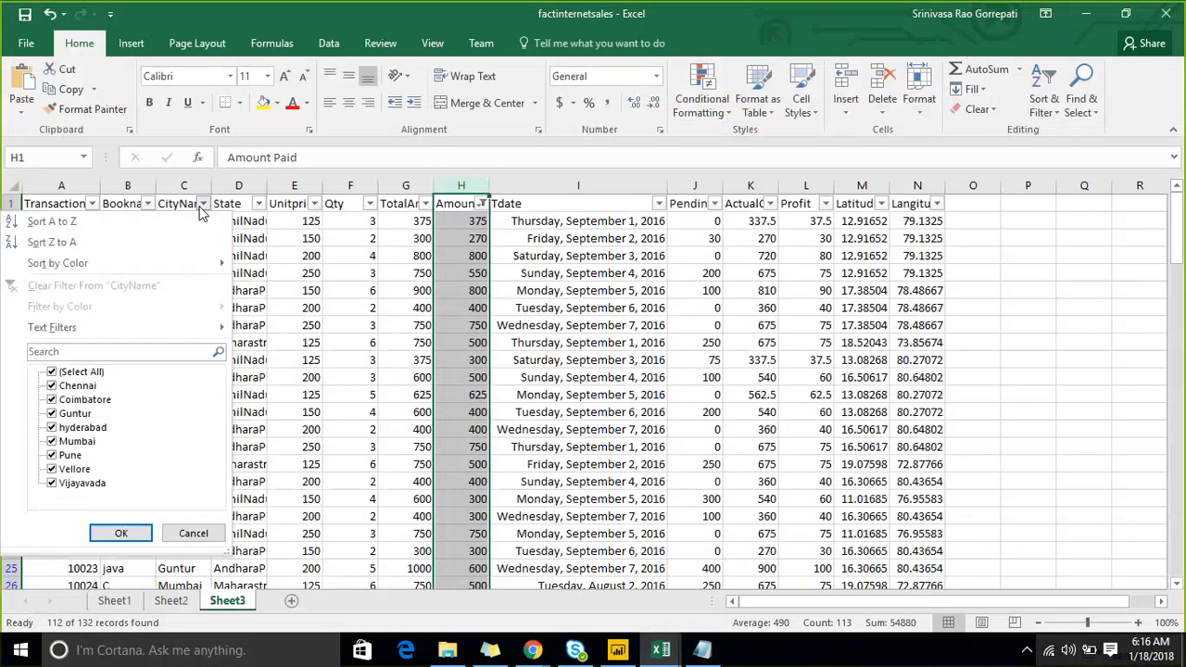
click(54, 371)
click(52, 455)
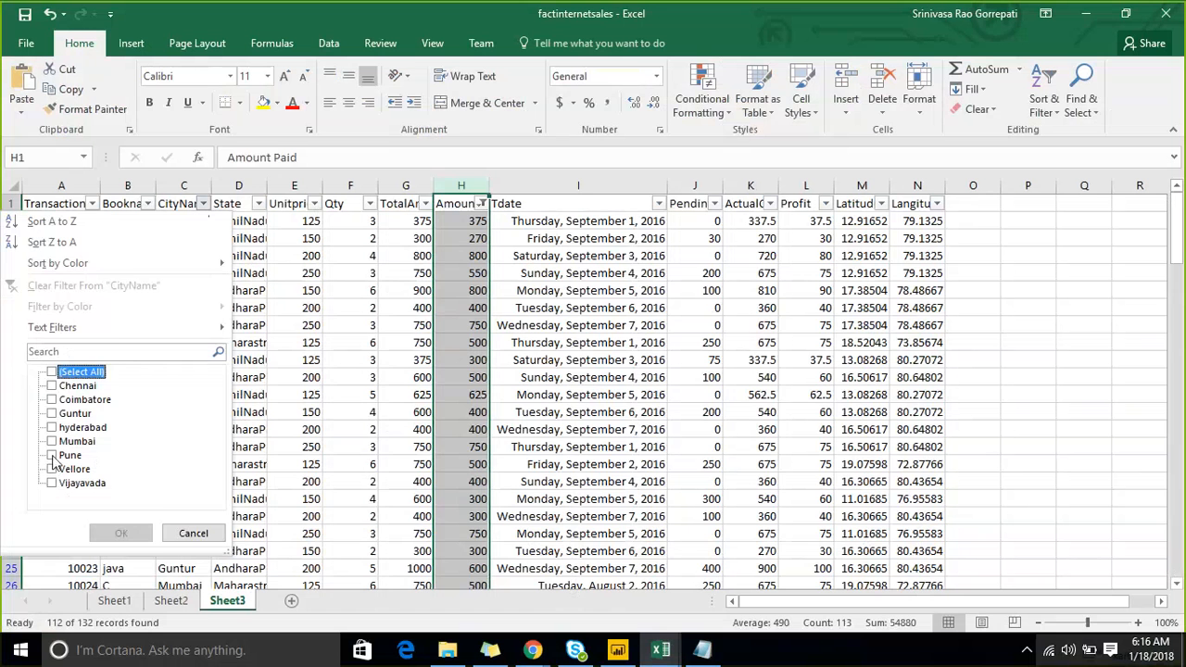
click(119, 533)
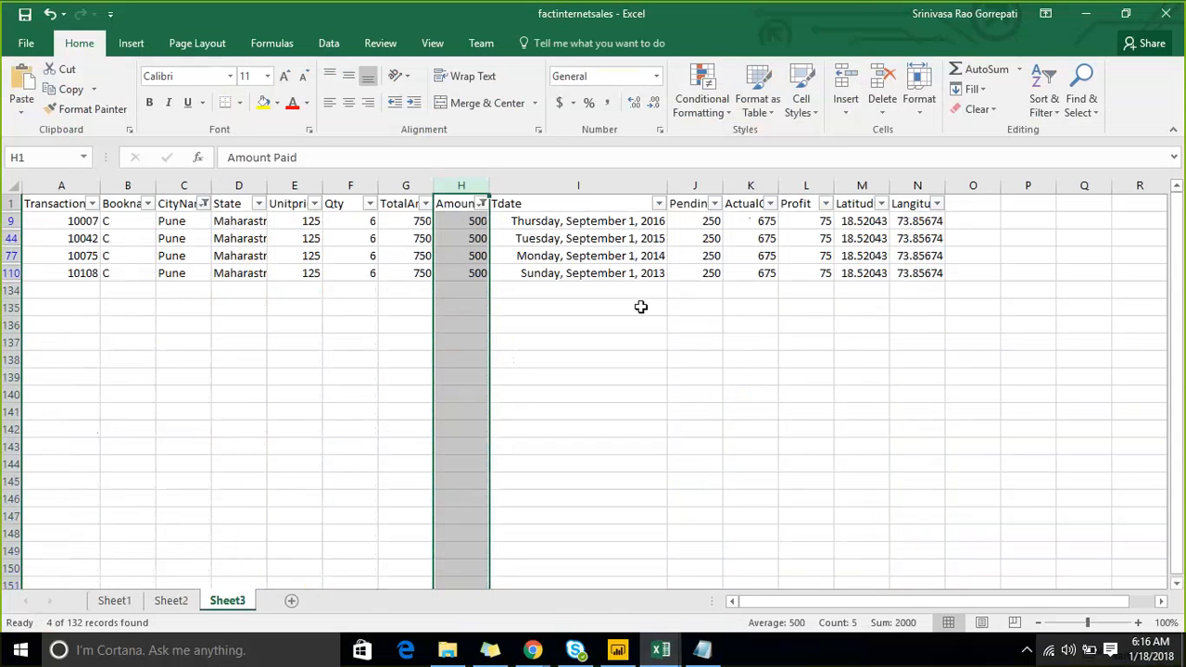
Step: Select the filtered Amount Paid values to check their sum, and compare it with the Amtpaid_gt200 card in Power BI Desktop
click(641, 308)
drag(472, 221, 474, 276)
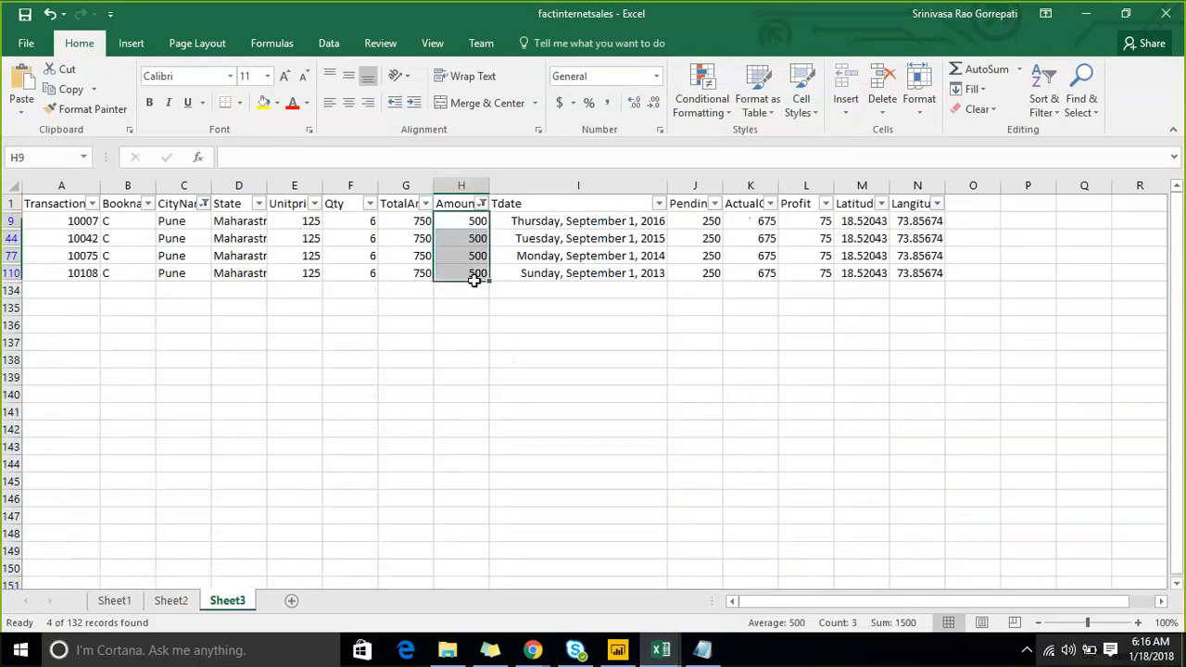
click(1101, 17)
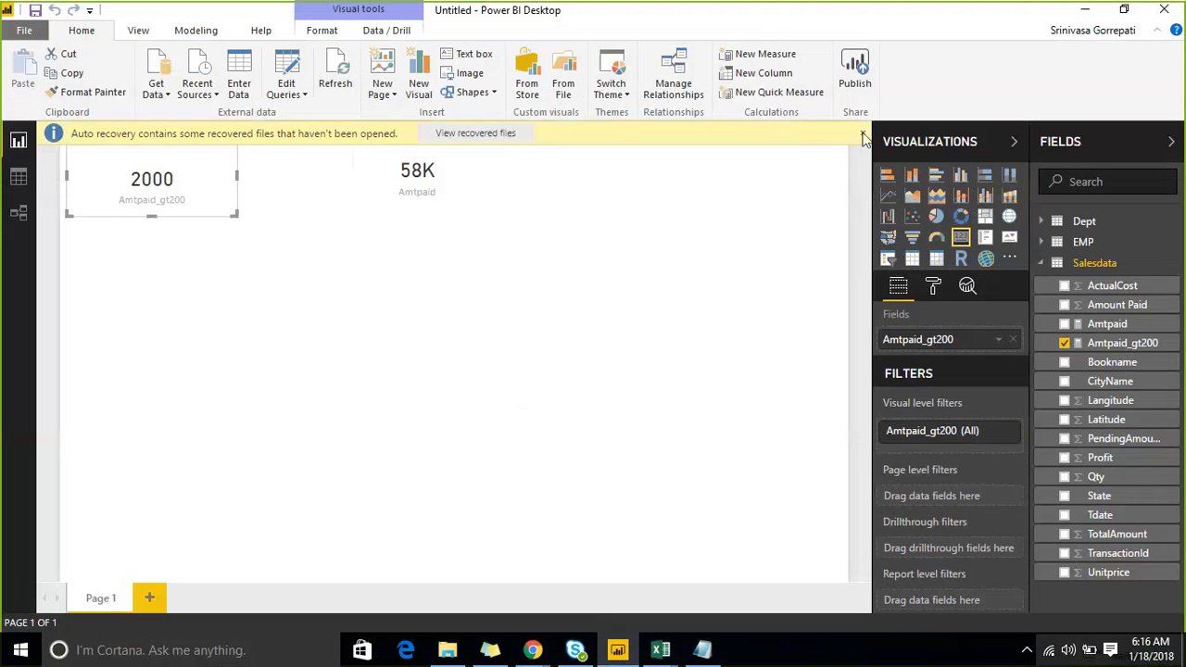
click(444, 310)
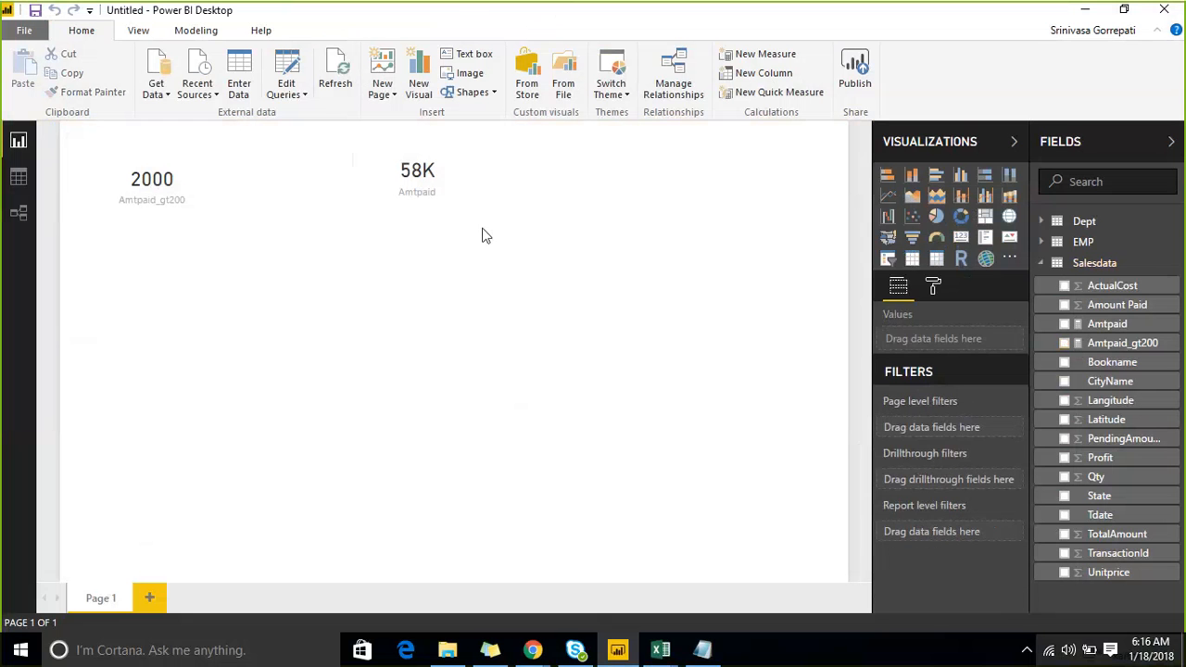
click(107, 163)
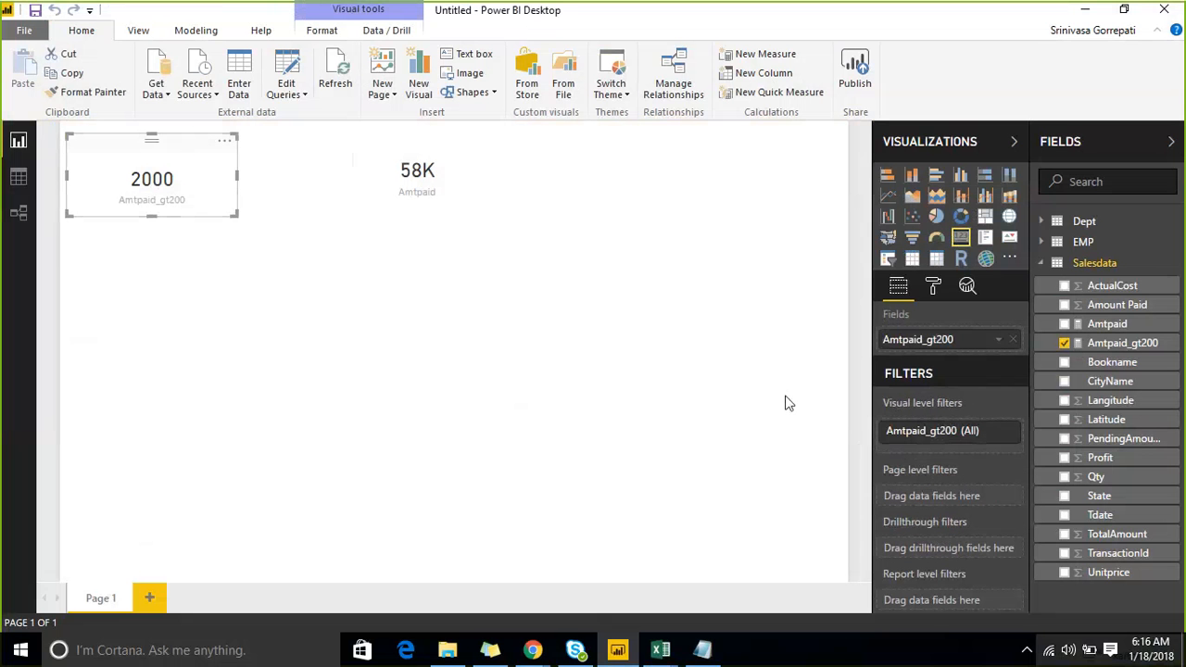
click(756, 348)
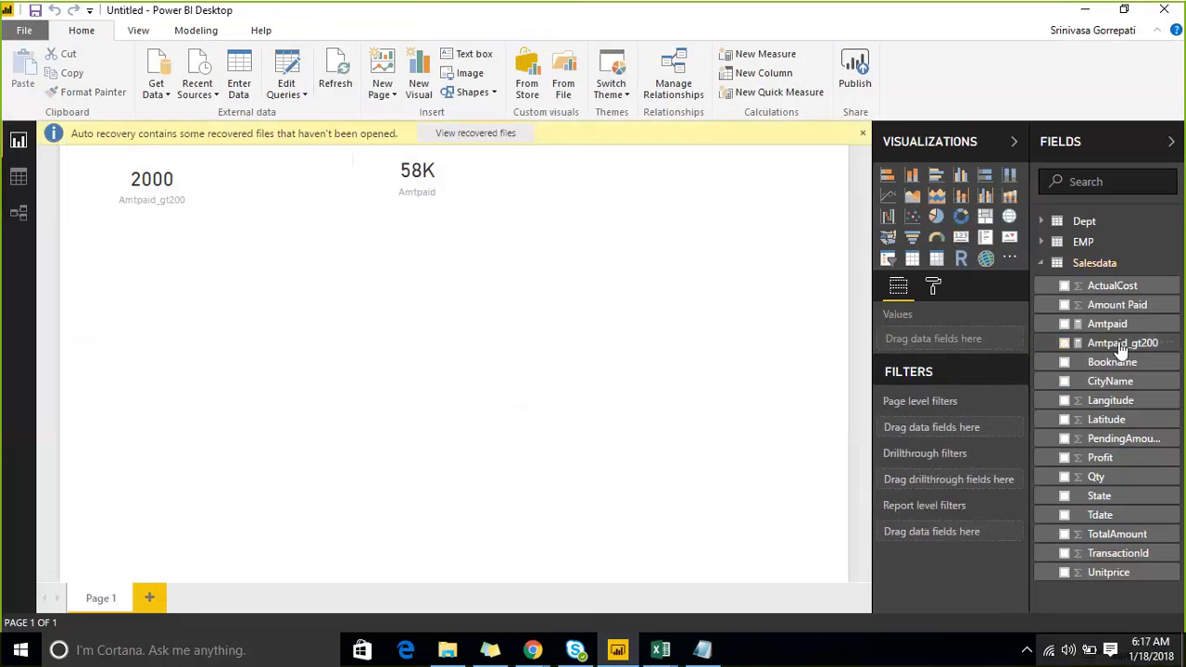
Step: Show the Amtpaid_gt200 formula and highlight its Salesdata[CityName]="Pune" filter argument
click(1121, 345)
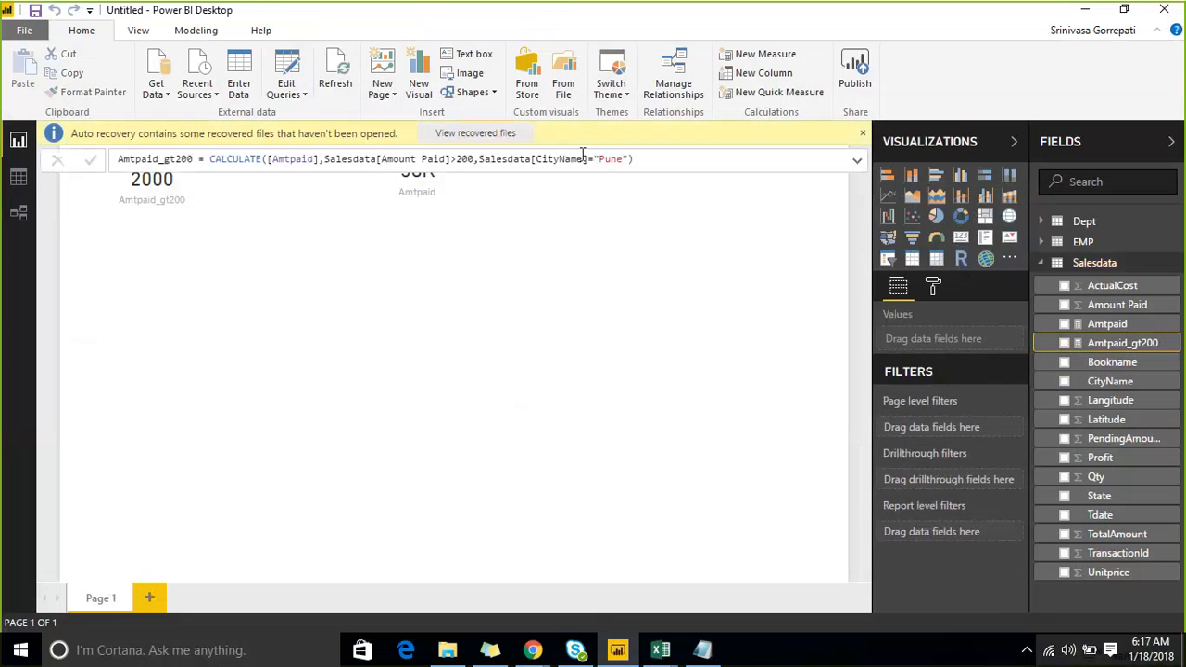
drag(630, 160, 480, 159)
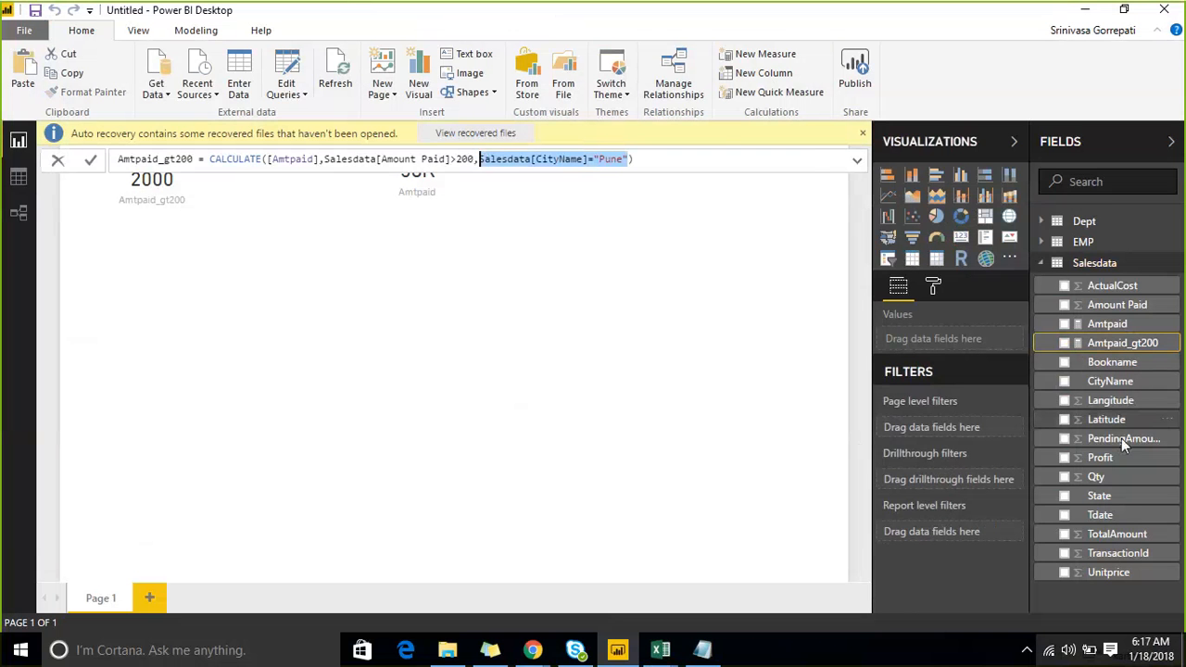
drag(1121, 437, 816, 151)
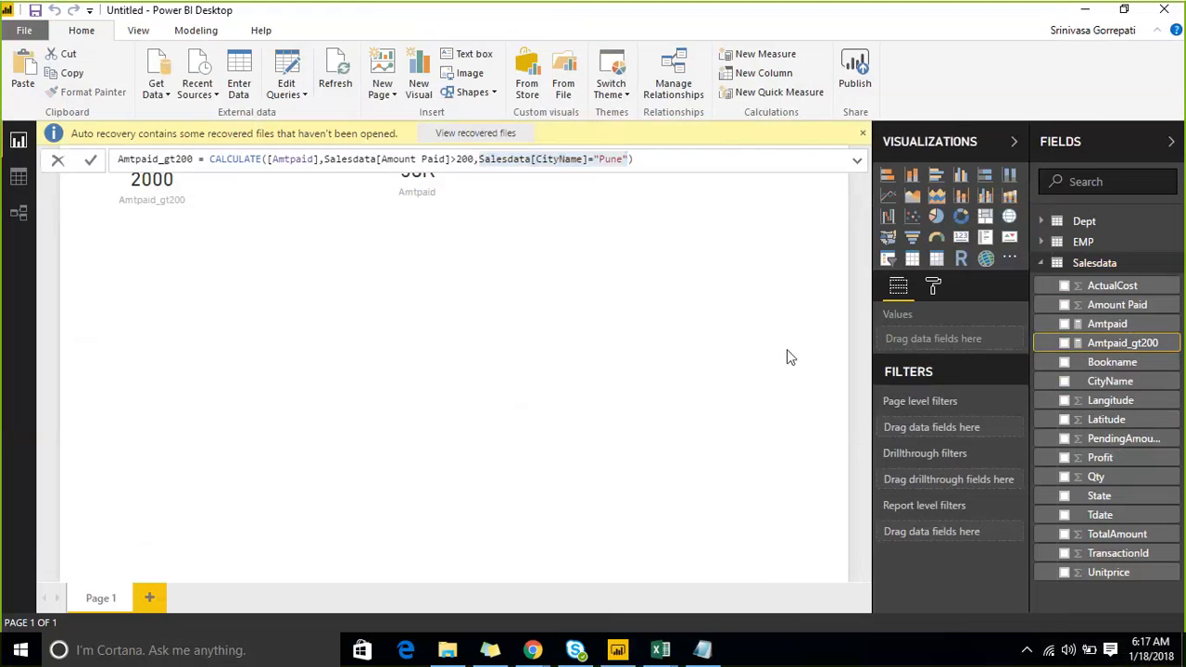
click(924, 330)
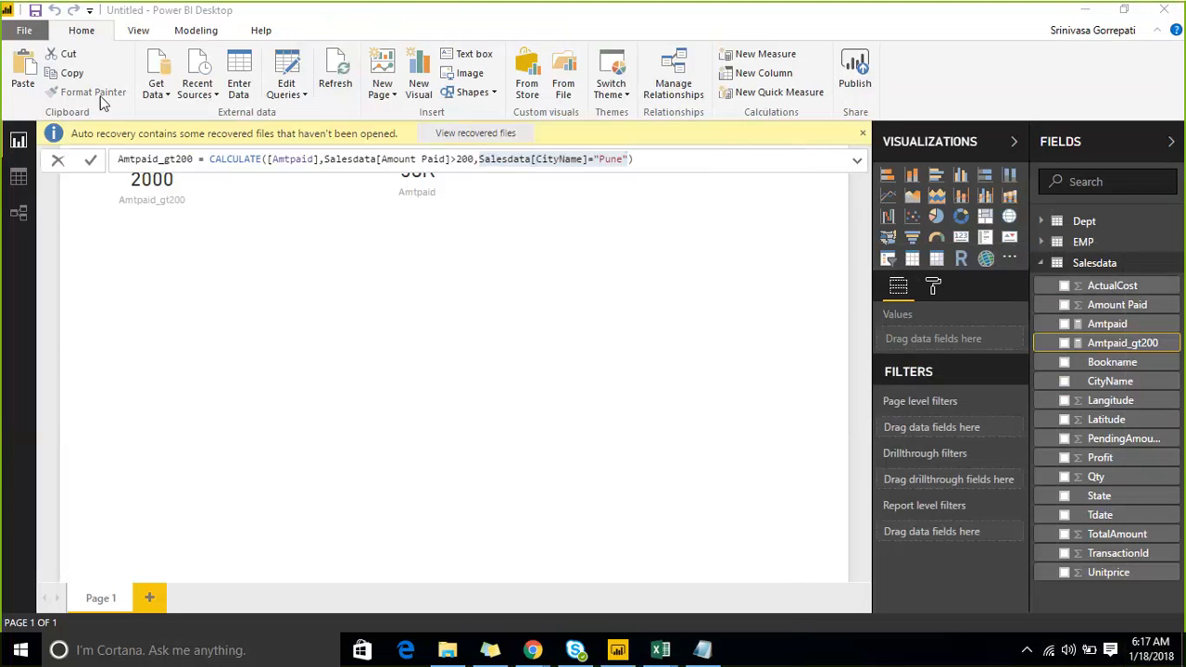
Step: Dismiss the auto recovery notice above the report canvas
click(605, 287)
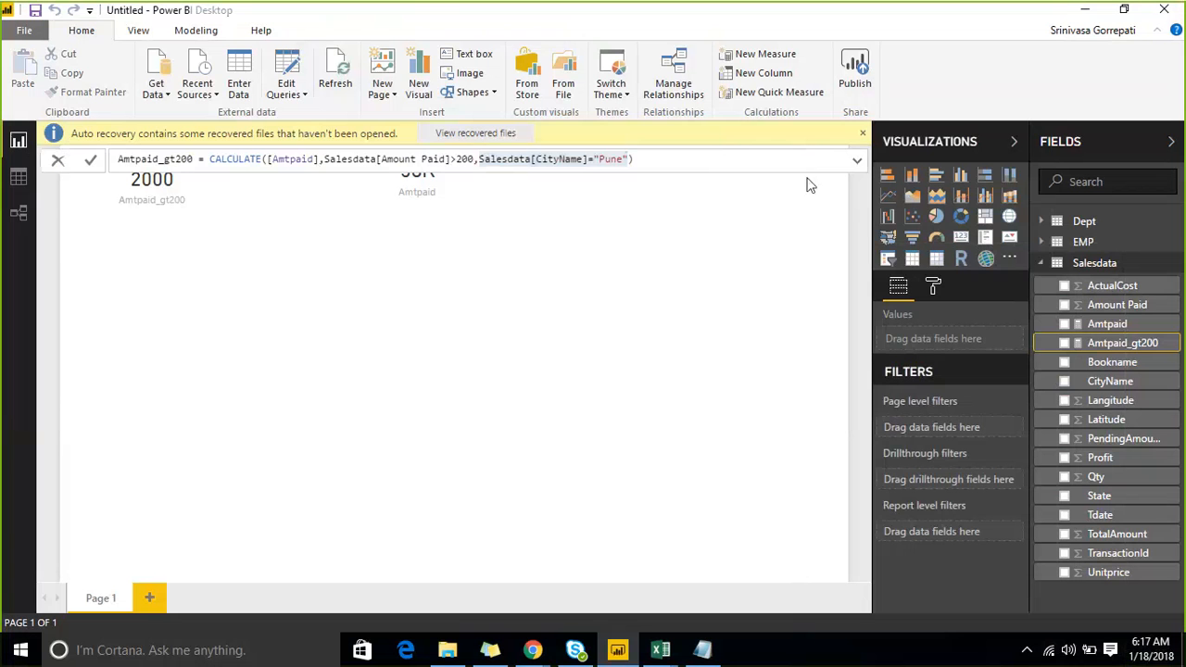
click(863, 134)
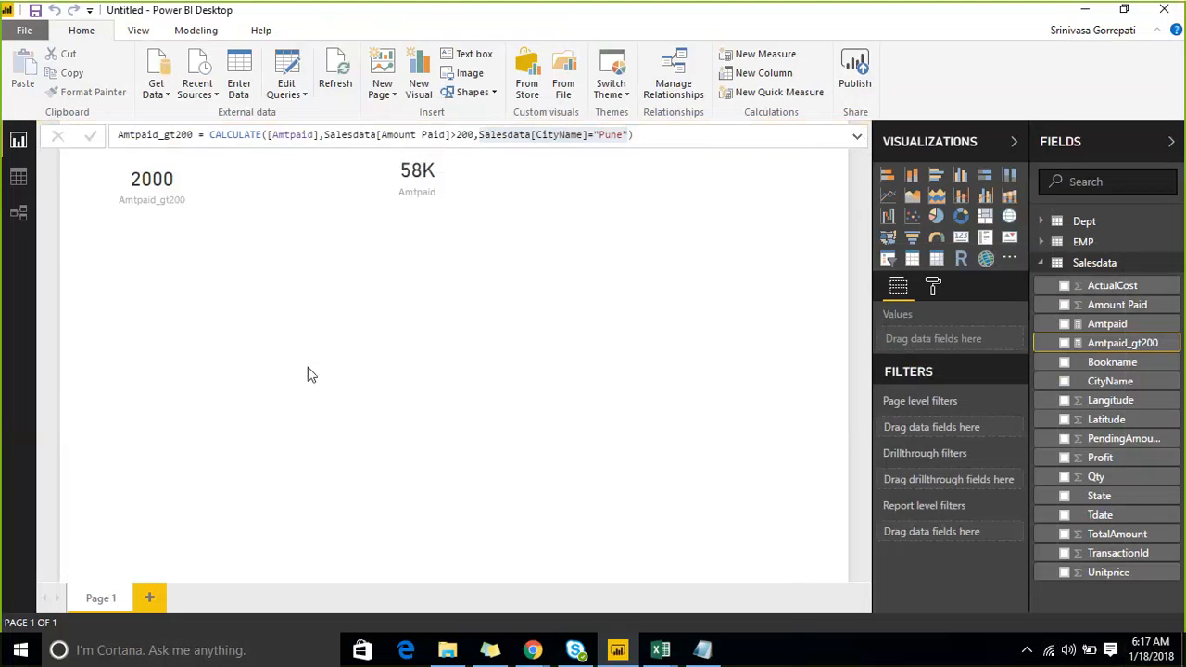
drag(903, 113, 946, 88)
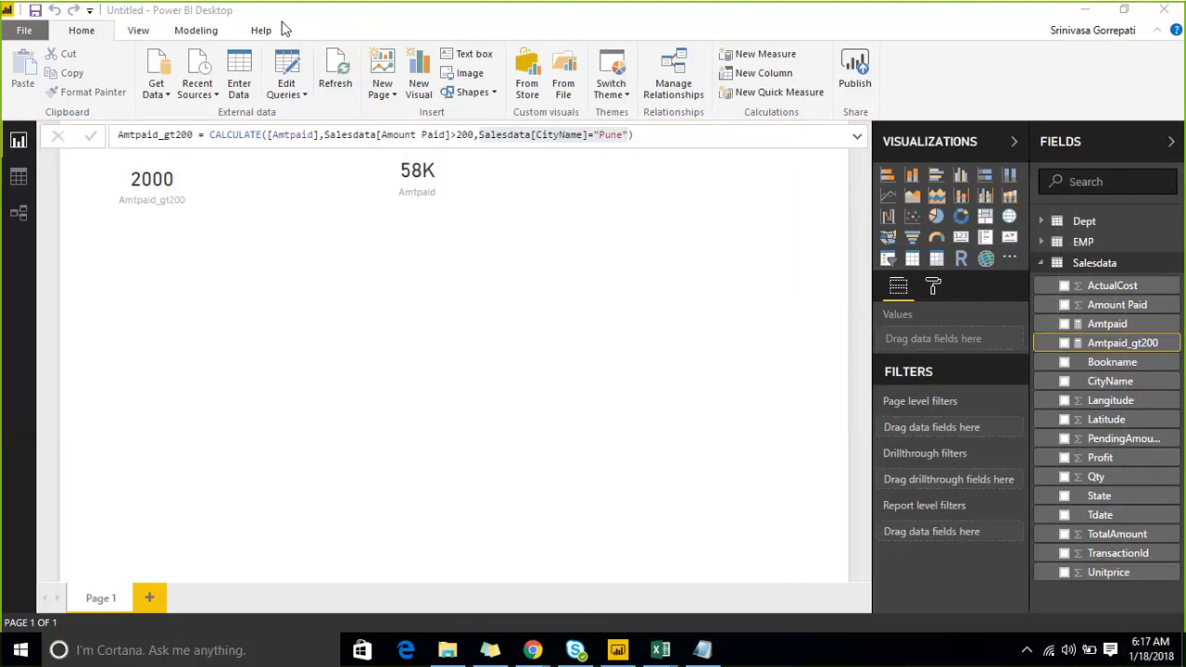
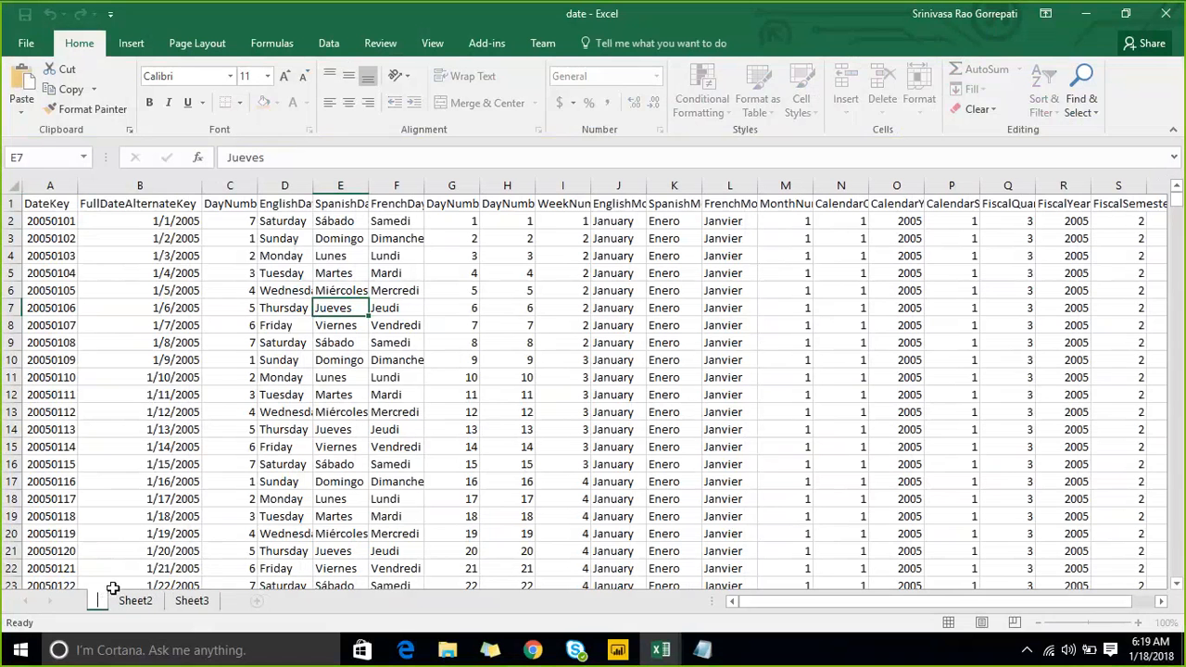
Step: Rename the first sheet of the date workbook as fact and check the open Excel windows
text(fact)
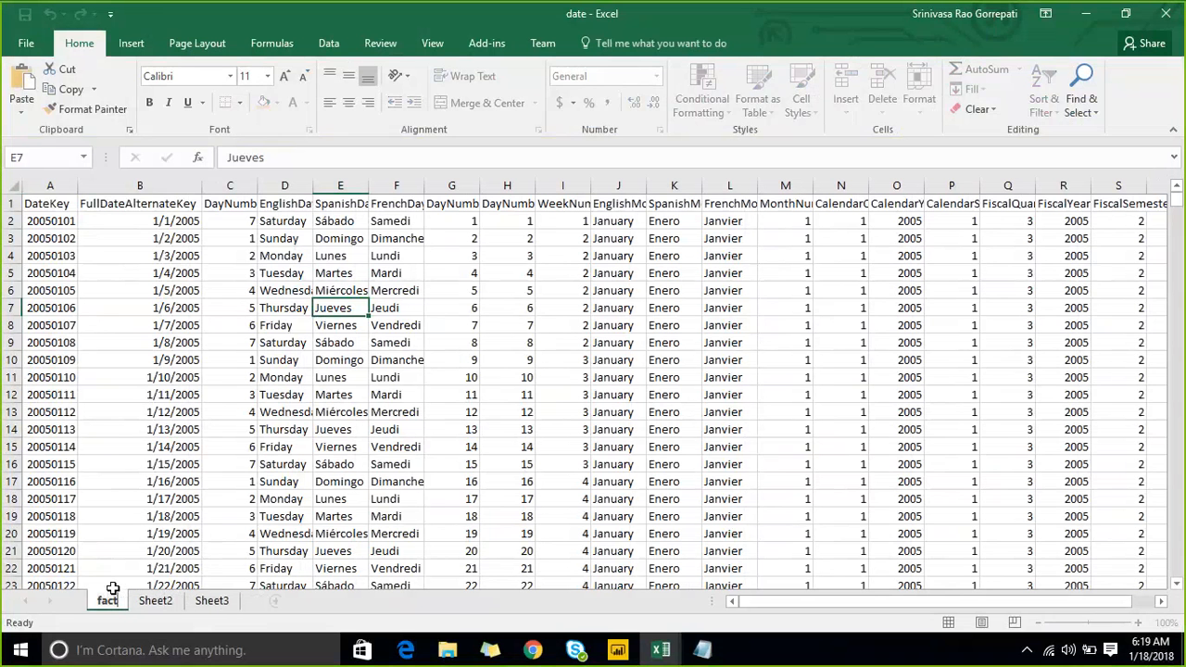
key(Return)
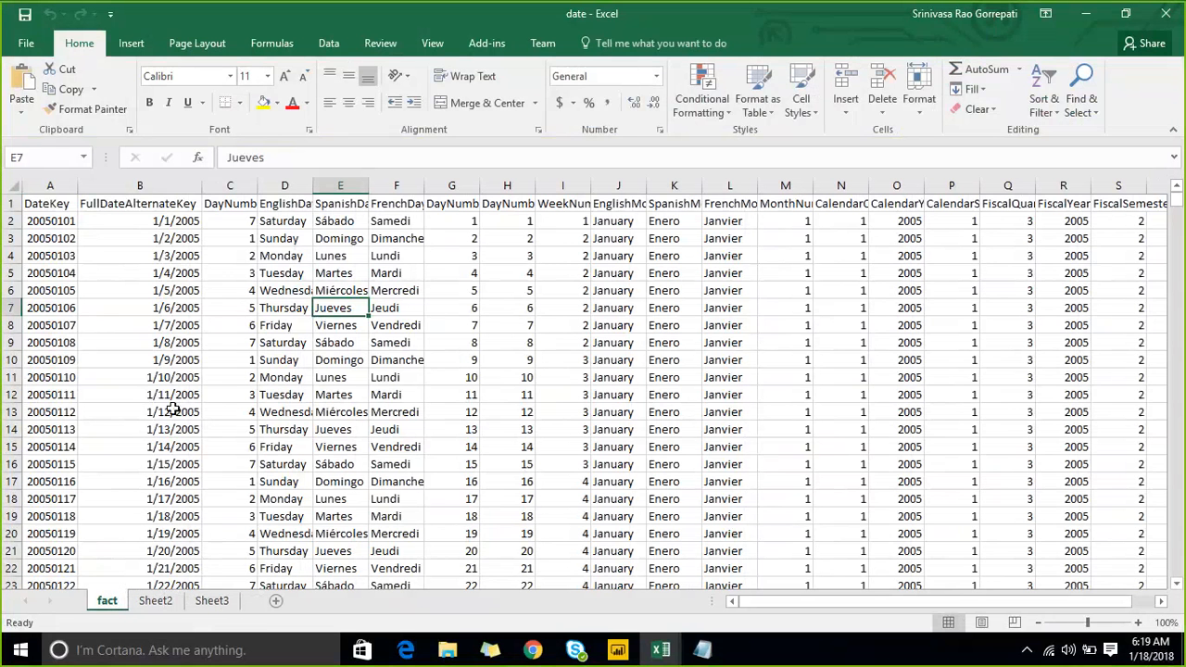
click(657, 659)
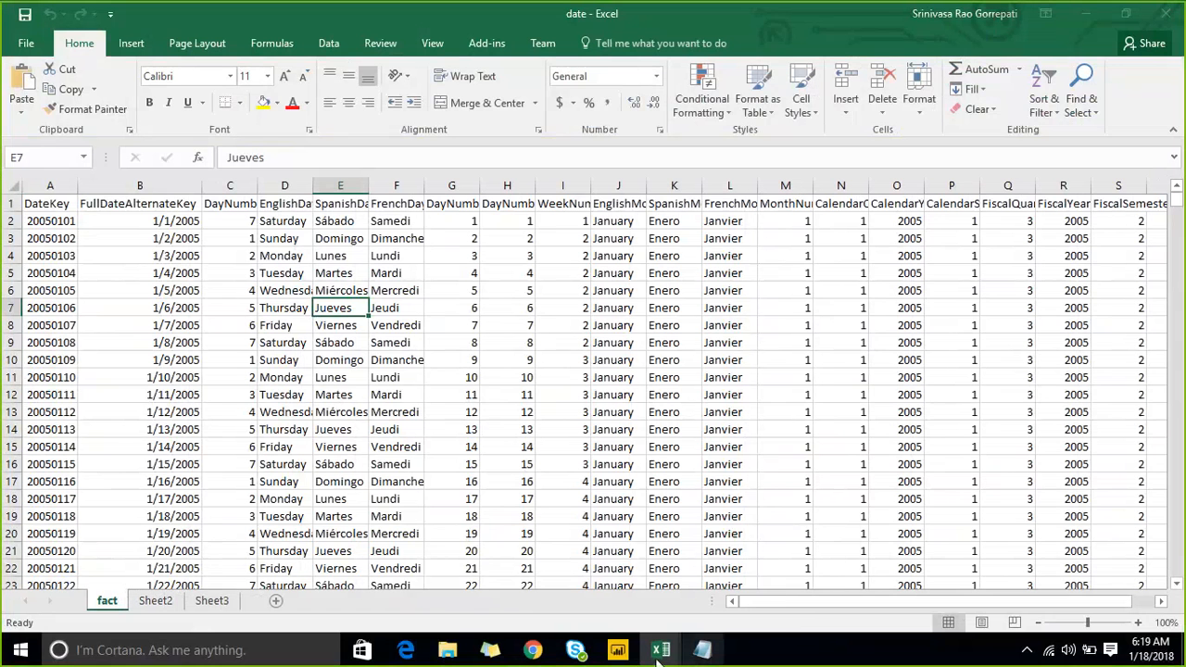
click(711, 572)
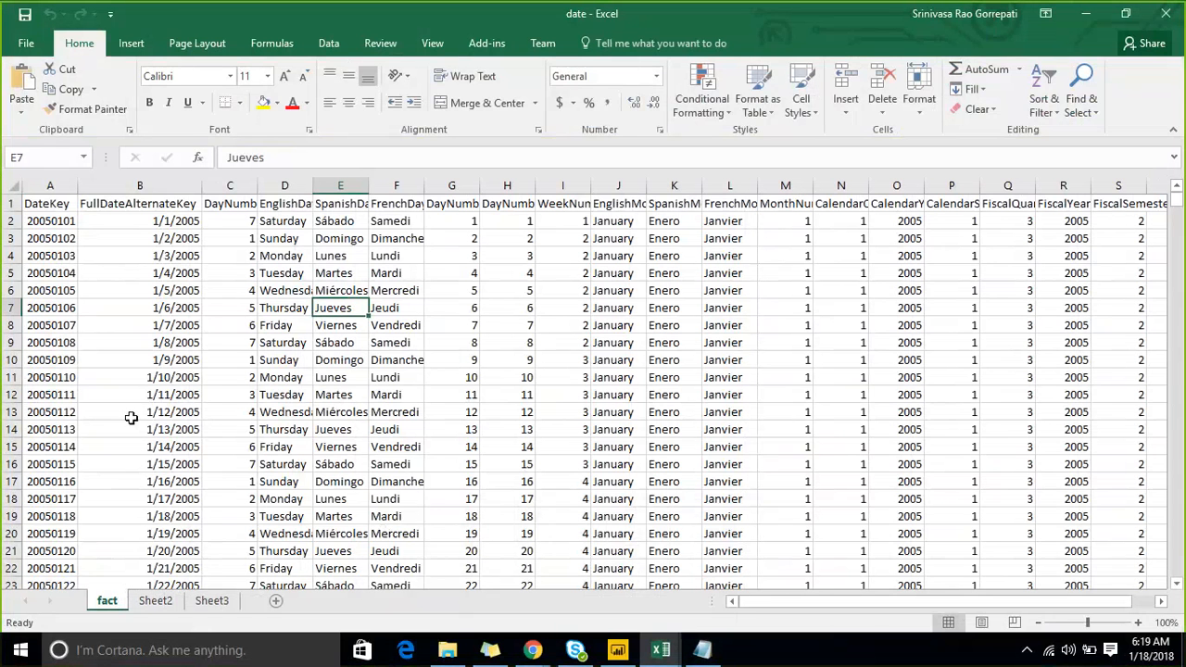
Step: Rename the first sheet of the date workbook as DimDate
double_click(107, 602)
text(Date)
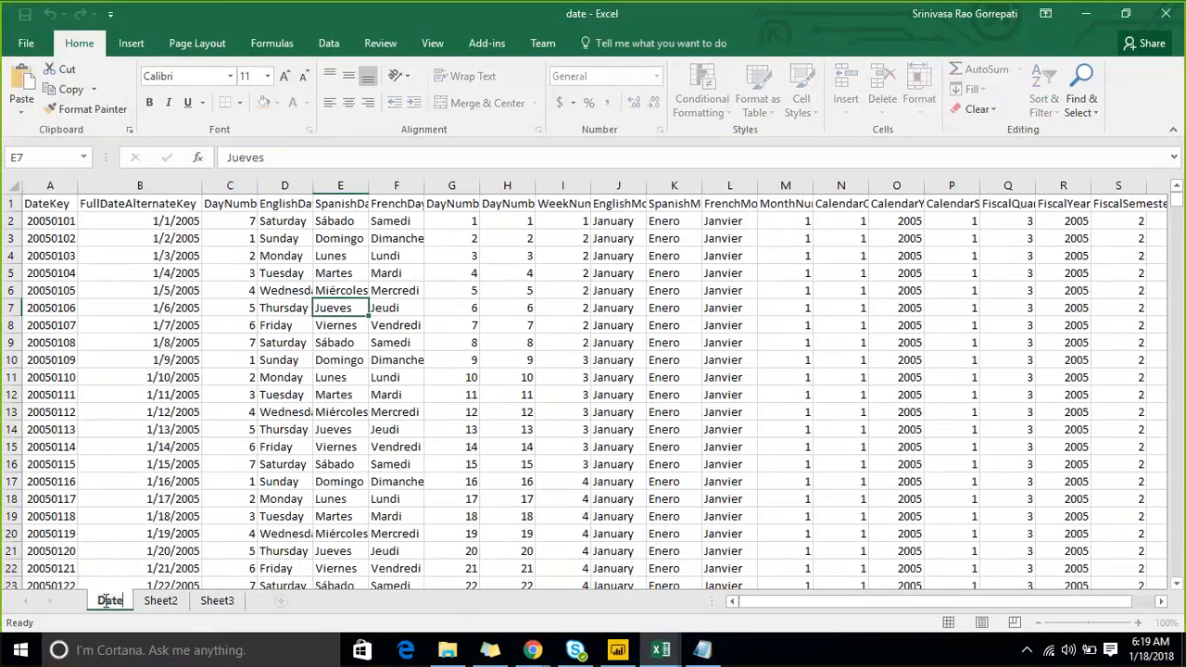
key(Home)
text(Dim)
key(Return)
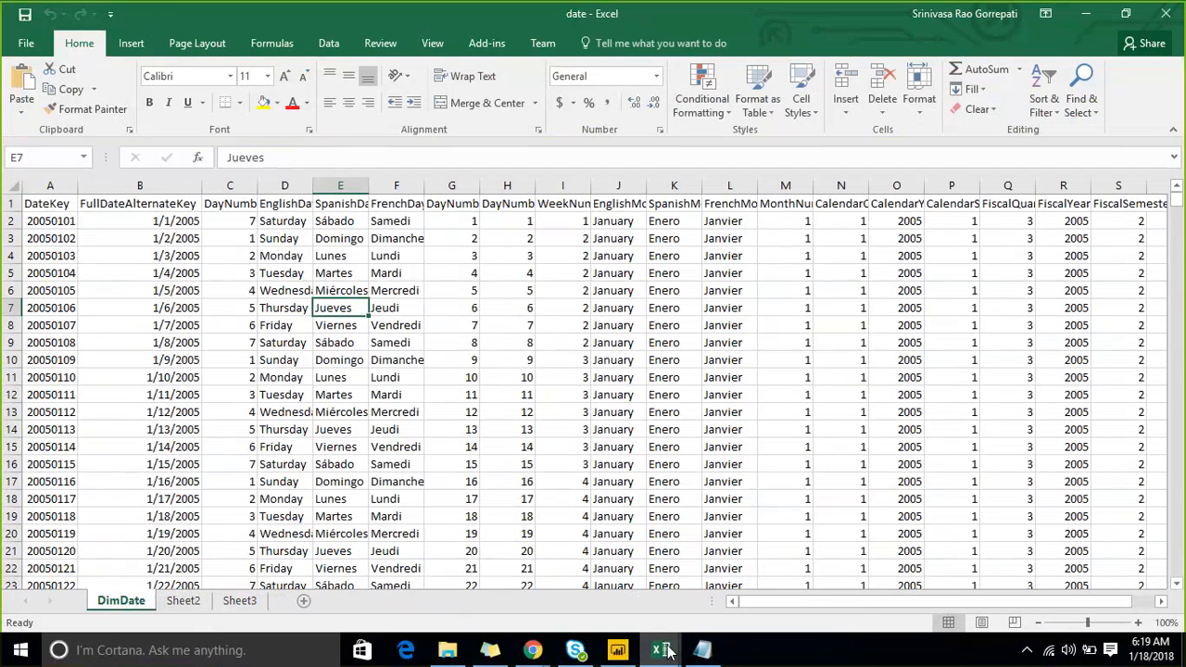
Step: Switch to the fact workbook, enable editing and select the ProductKey header cell on Sheet1
mouse_move(669, 651)
click(556, 579)
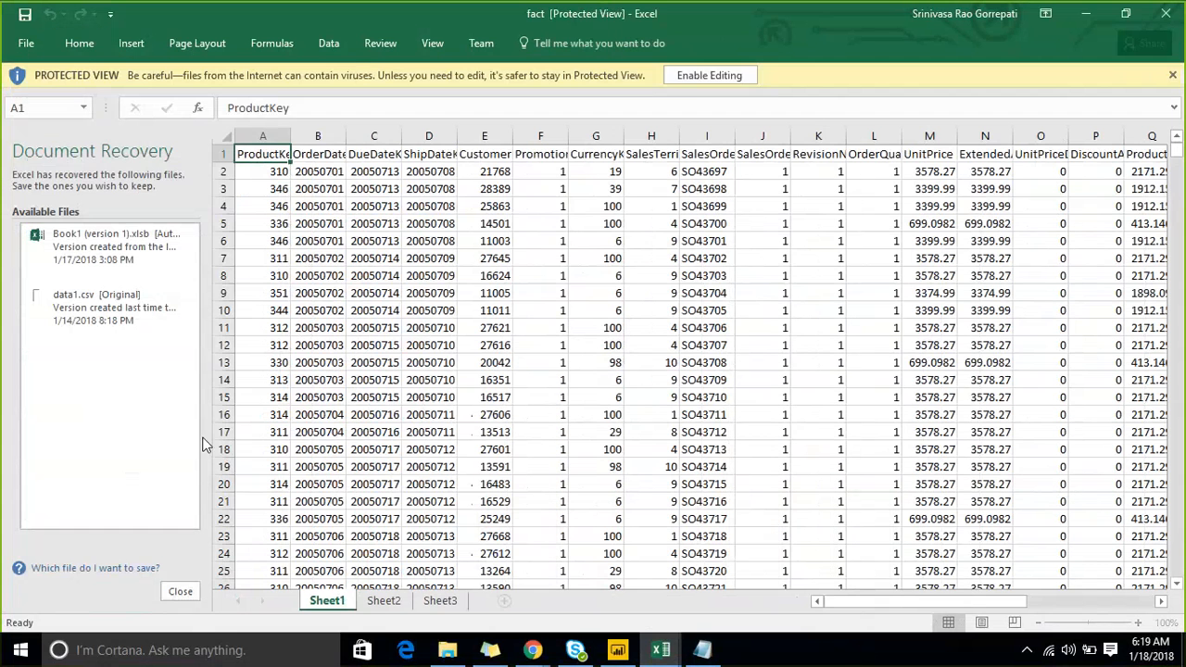
click(694, 75)
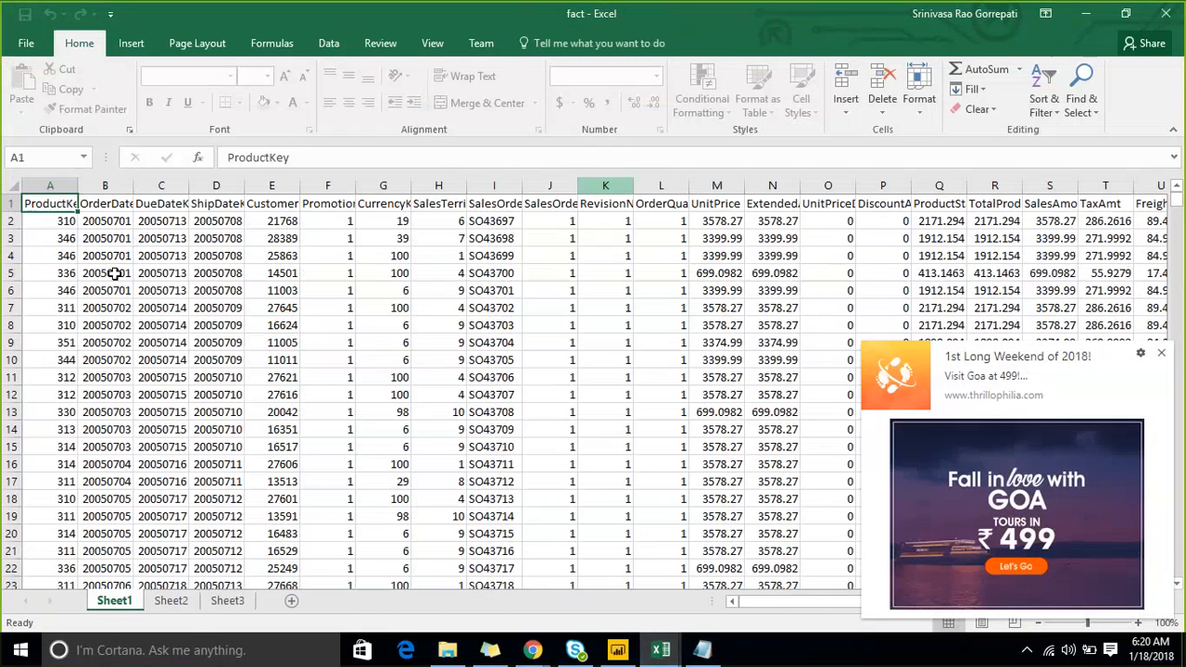
click(114, 272)
click(43, 208)
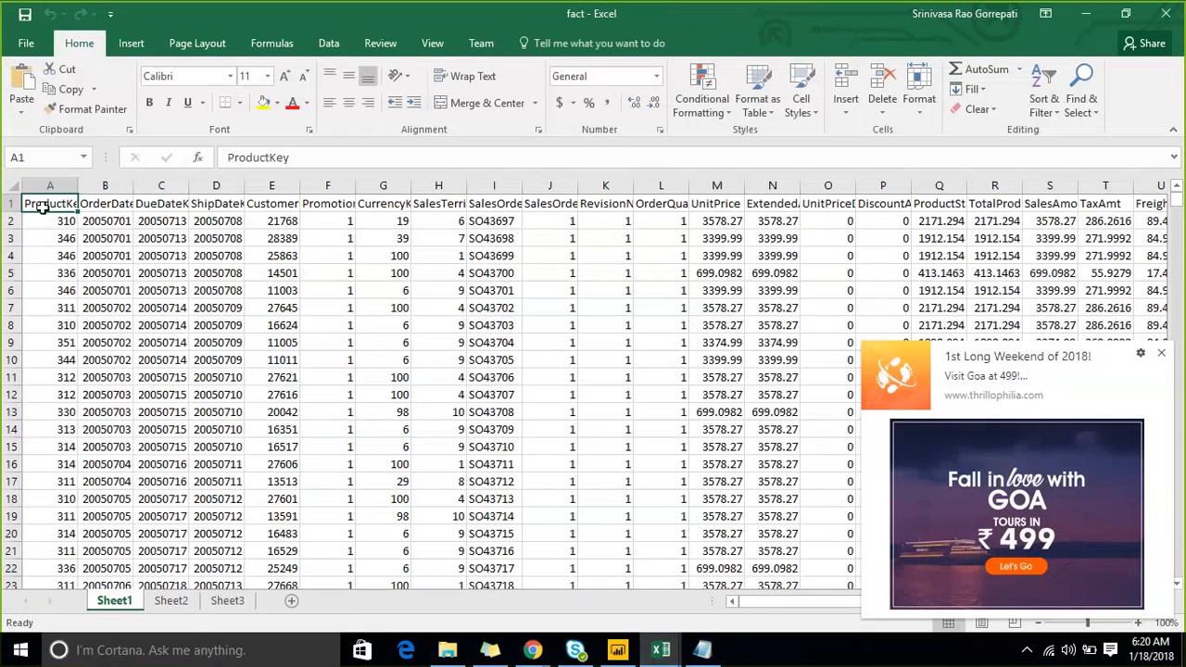
Step: Copy the fact sheet's entire data range starting from the ProductKey header and dismiss the picture size message
key(super+Down)
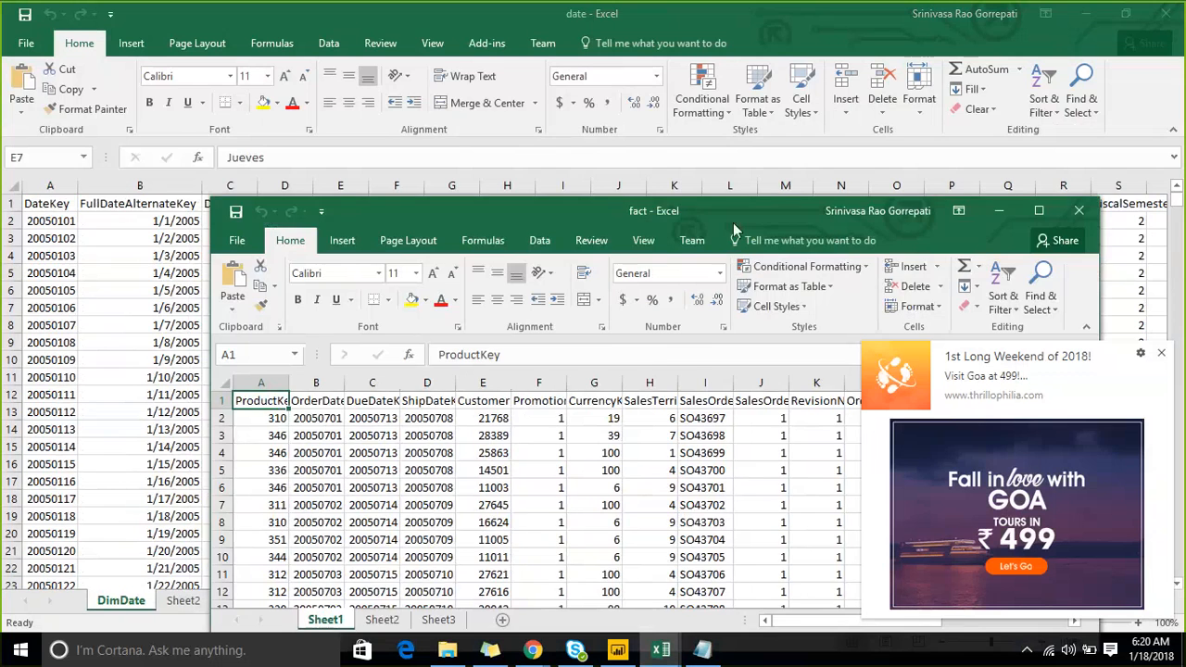
key(super+Up)
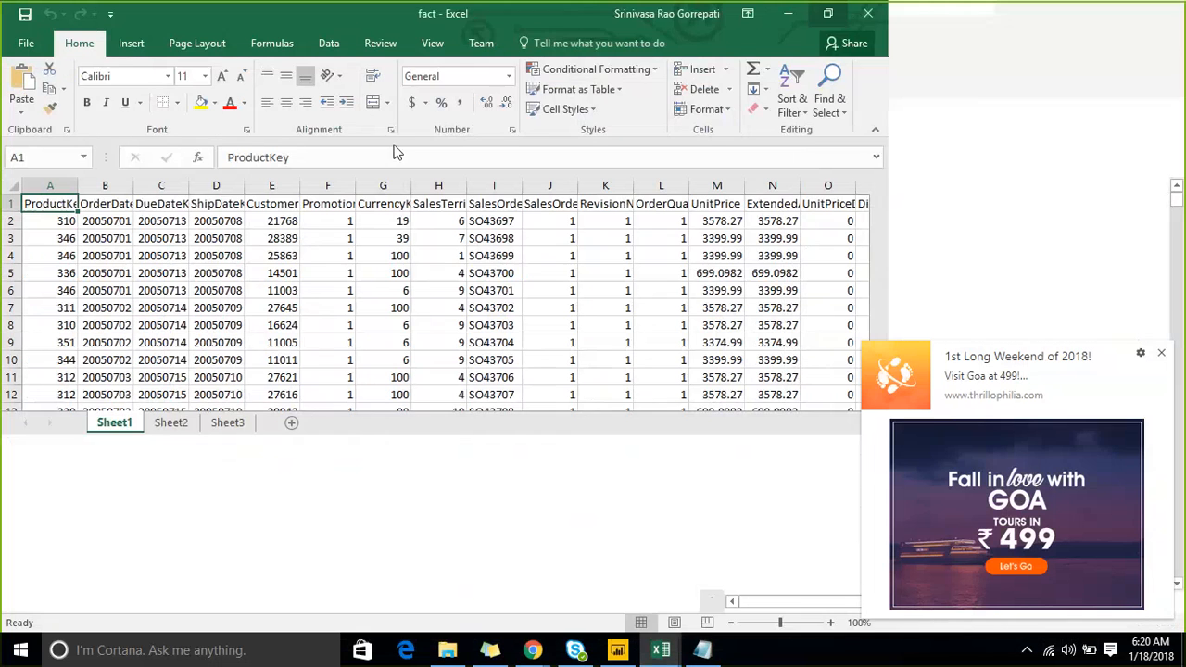
key(ctrl+shift+End)
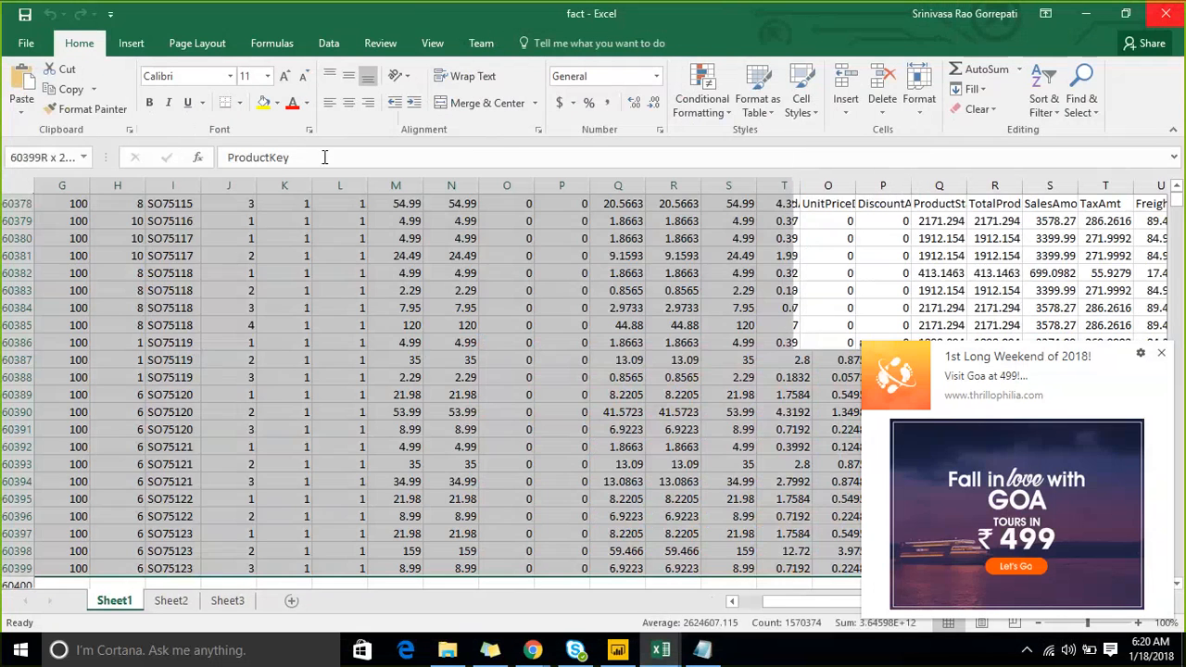
key(ctrl+c)
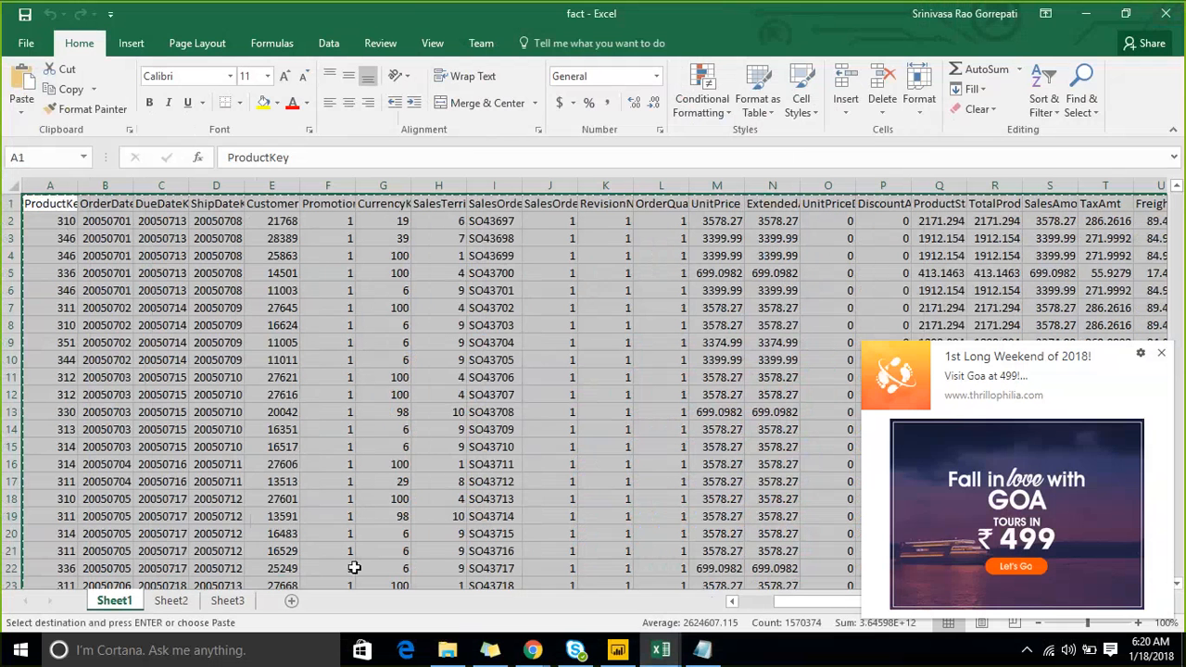
click(656, 652)
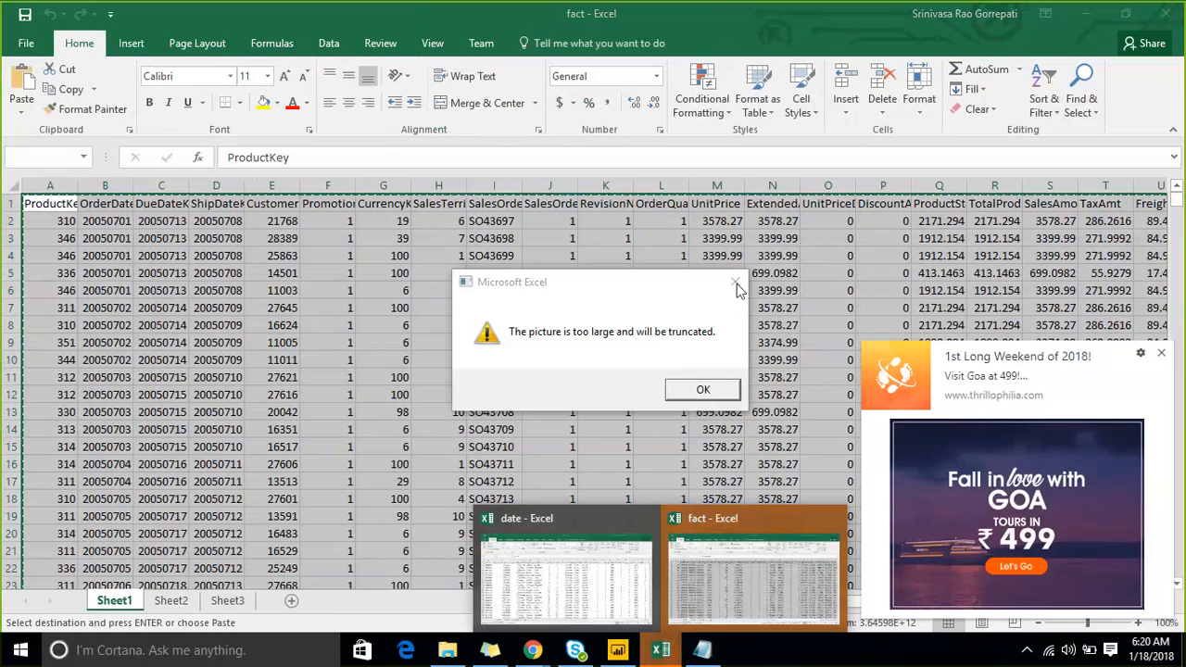
click(706, 388)
Step: Rename the first sheet of the fact workbook as Fact
double_click(124, 604)
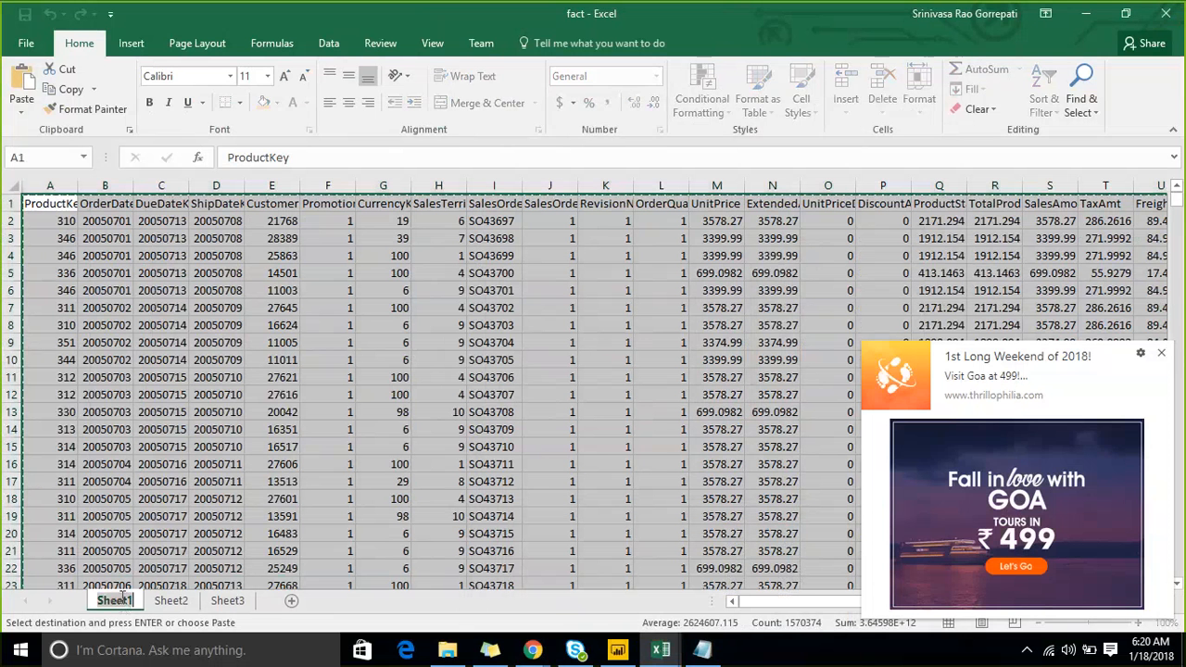
text(Fact)
key(Return)
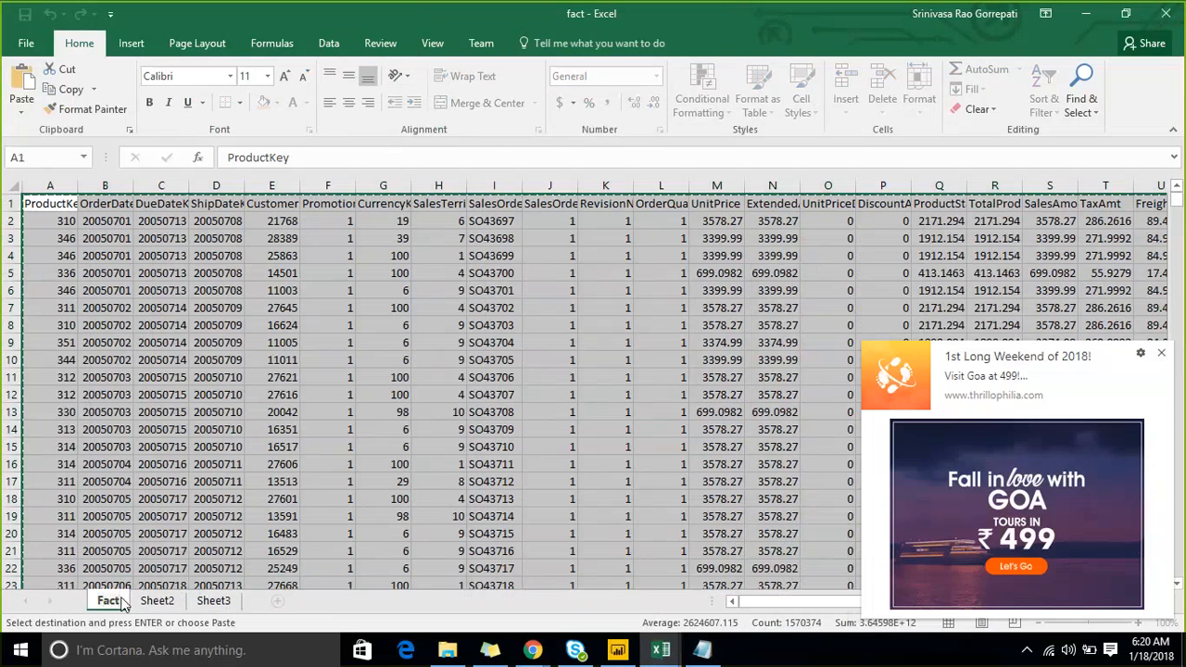
Step: Switch to the date workbook and copy the whole DimDate table starting from the DateKey header
click(649, 651)
click(567, 586)
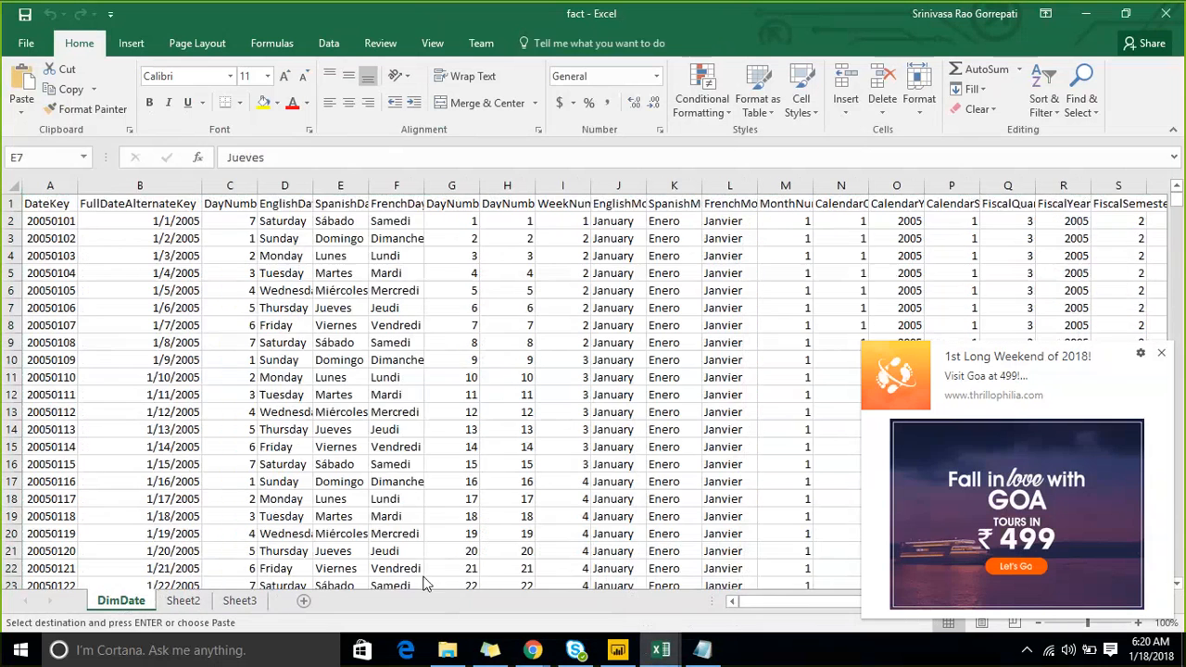
click(58, 202)
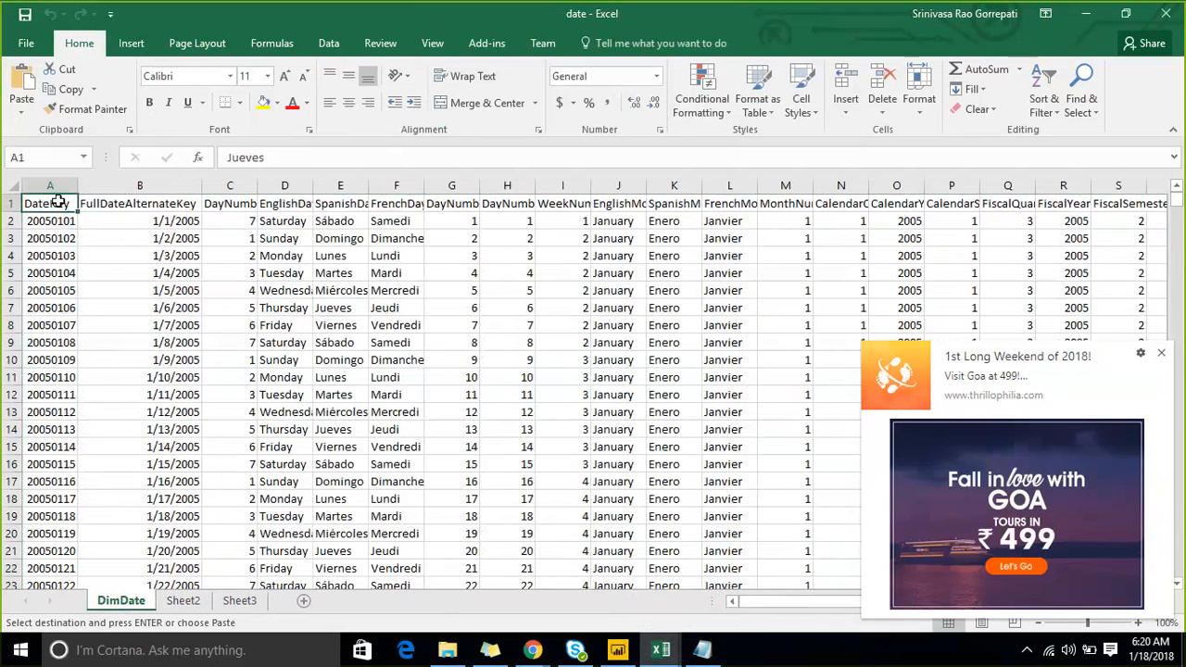
key(ctrl+shift+Right)
key(ctrl+shift+Down)
key(ctrl+c)
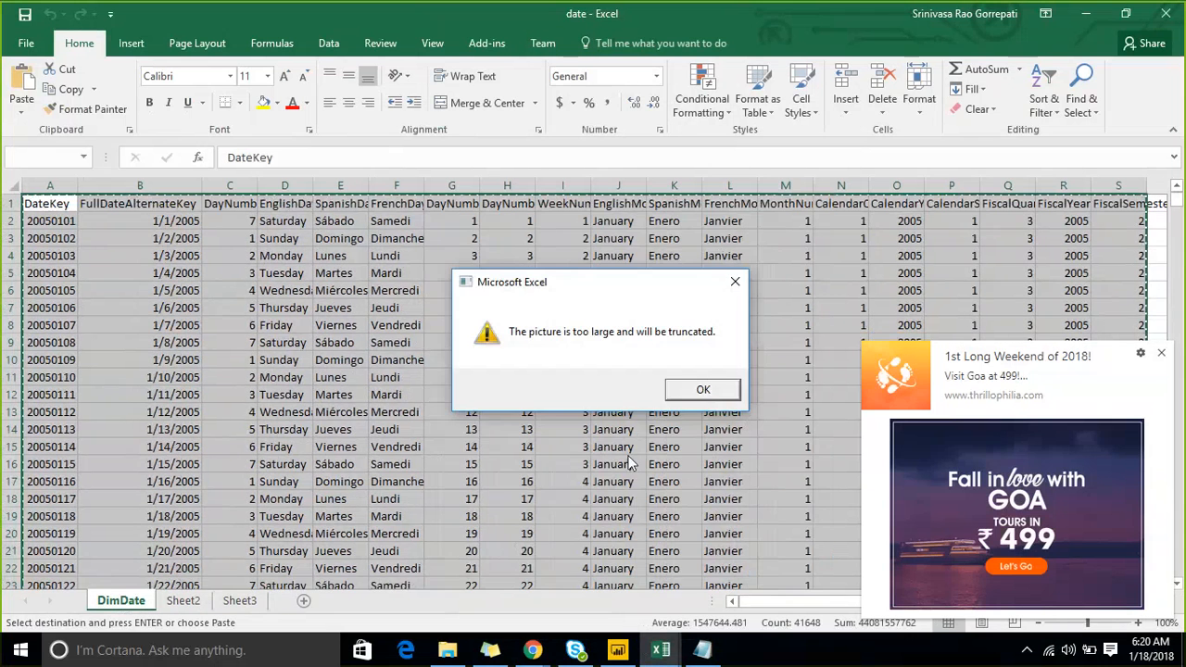
click(703, 390)
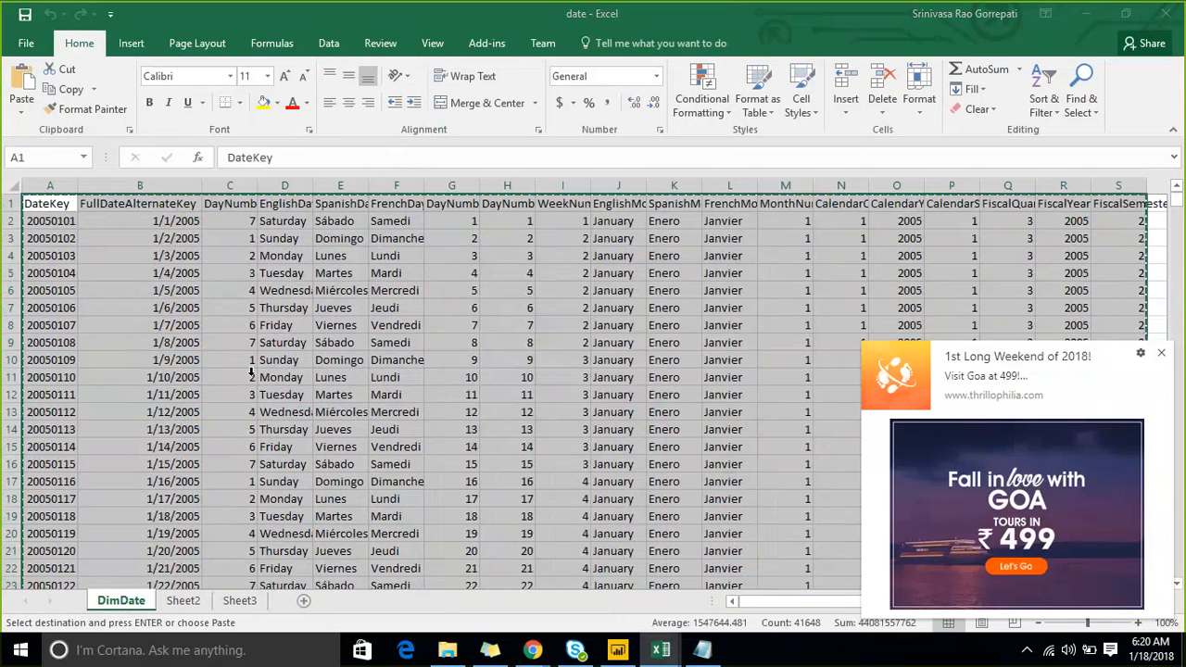
Step: Close the date workbook without saving its changes, return to Power BI Desktop and dismiss the advertisement notification
click(285, 273)
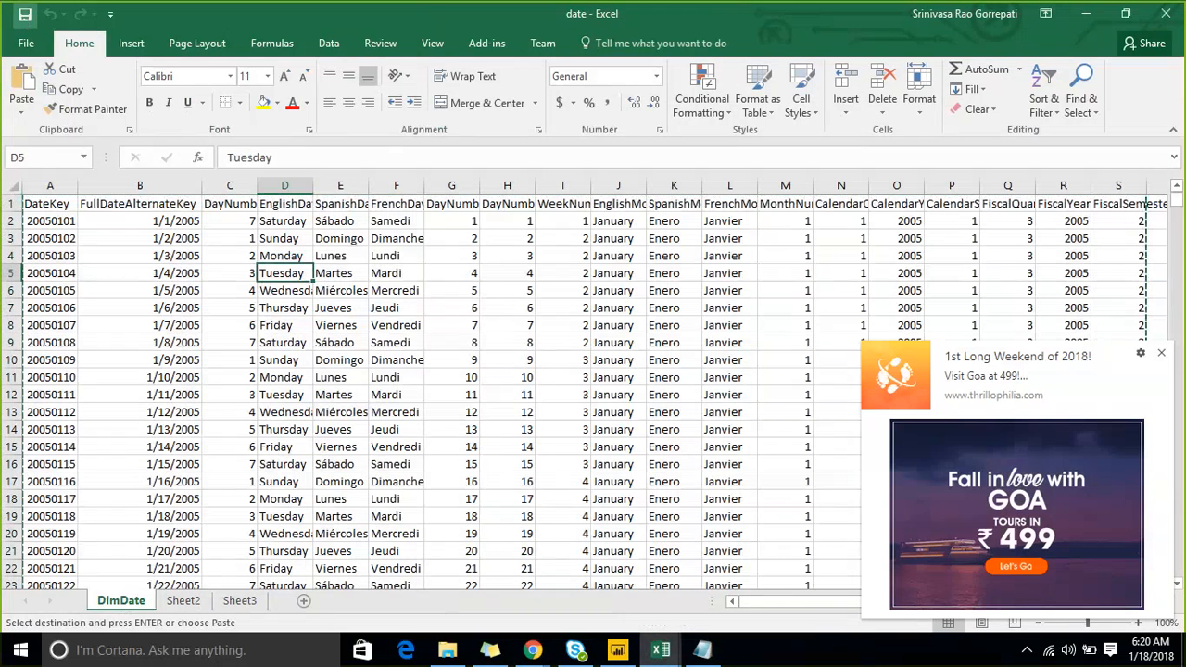
click(1157, 14)
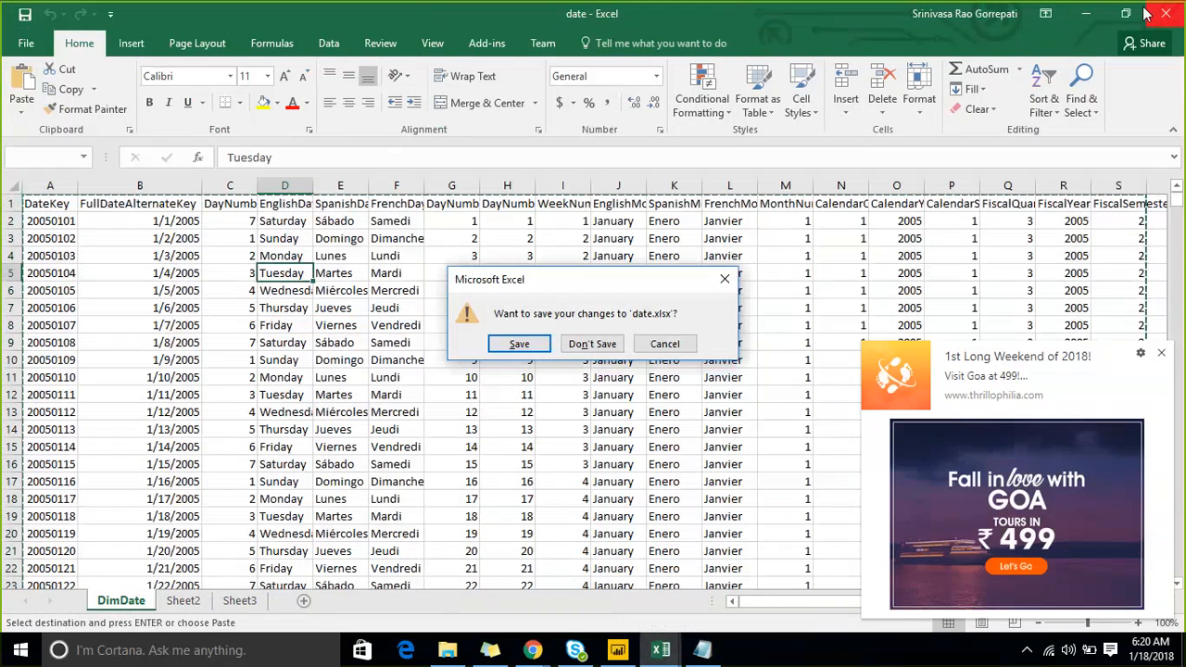
click(598, 346)
click(601, 387)
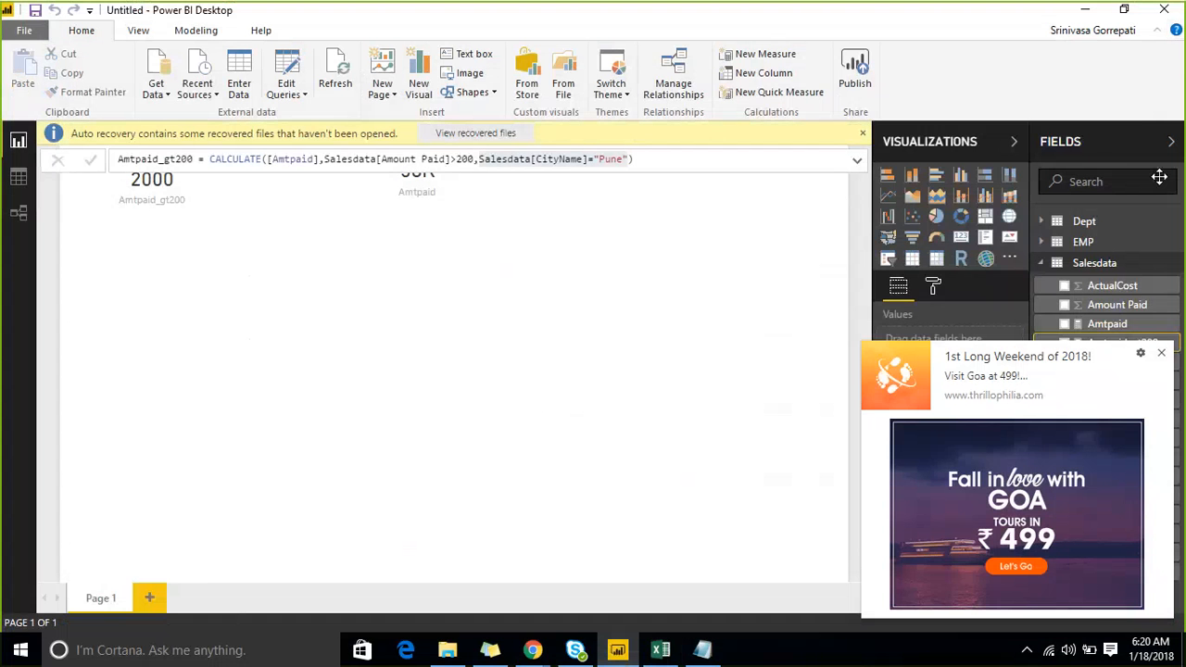
click(1161, 354)
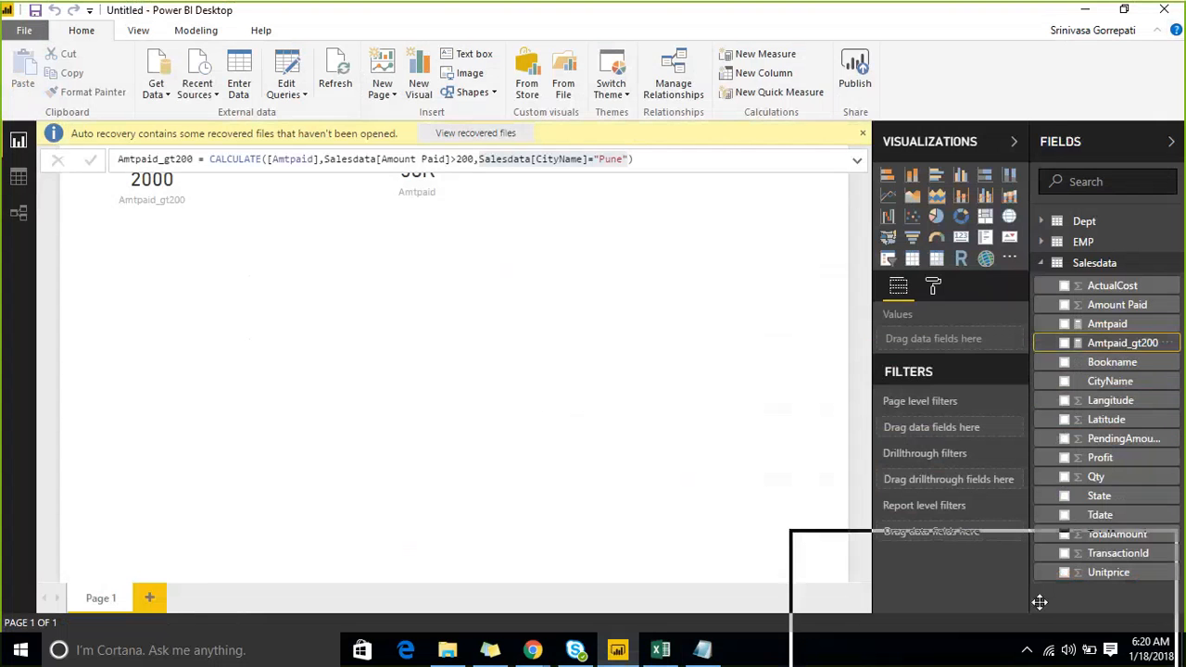
Step: Load Sheet1 of the fact Excel workbook from the Downloads folder into the report
click(161, 96)
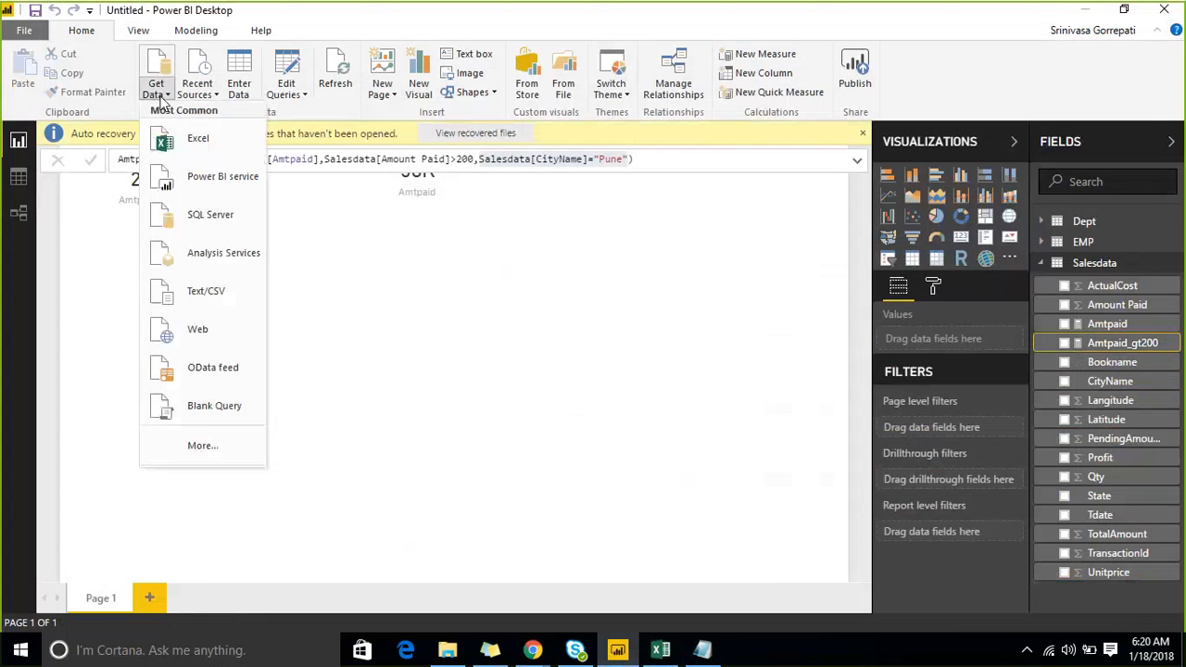
click(185, 139)
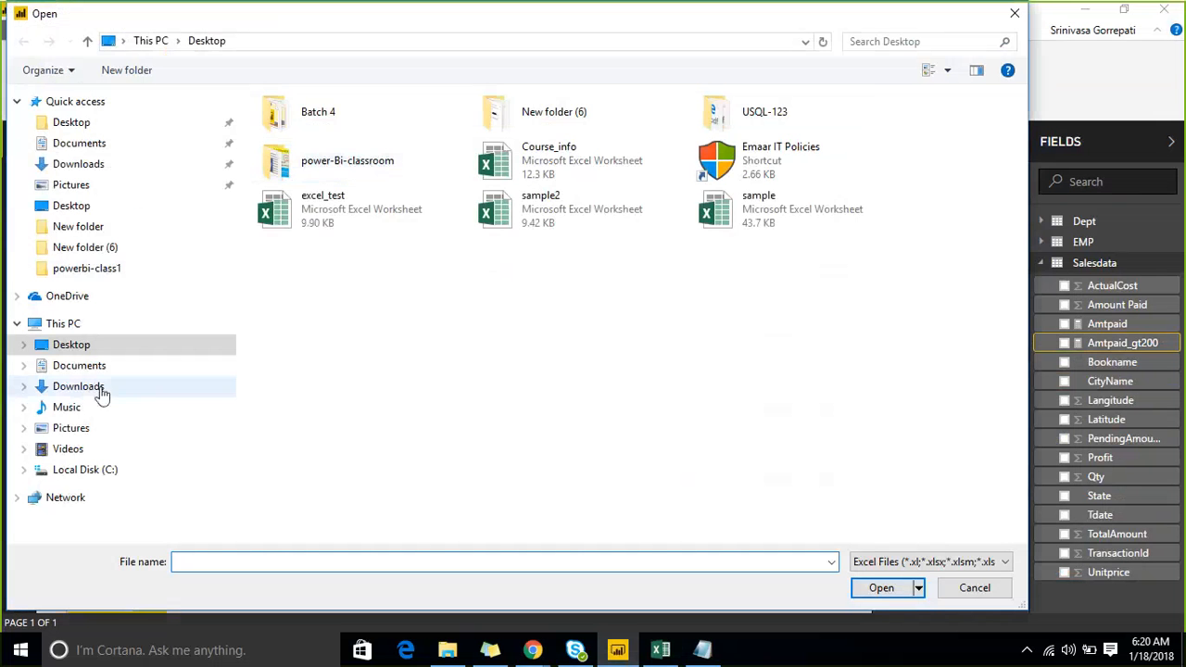
click(102, 391)
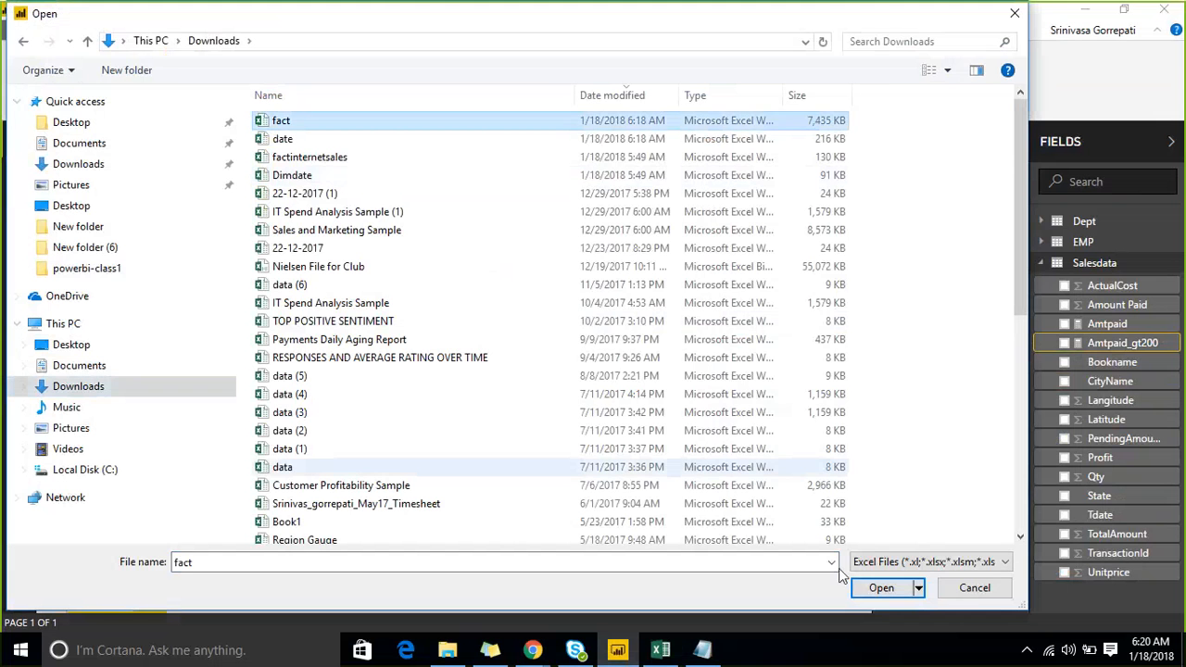
click(876, 587)
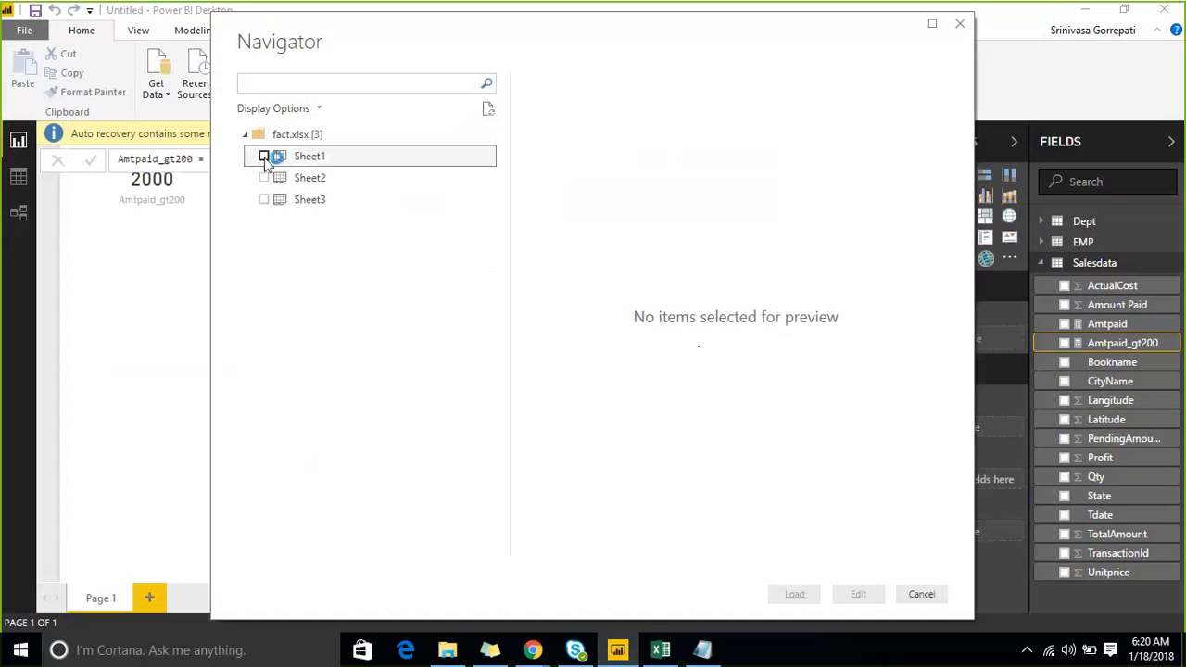
click(264, 156)
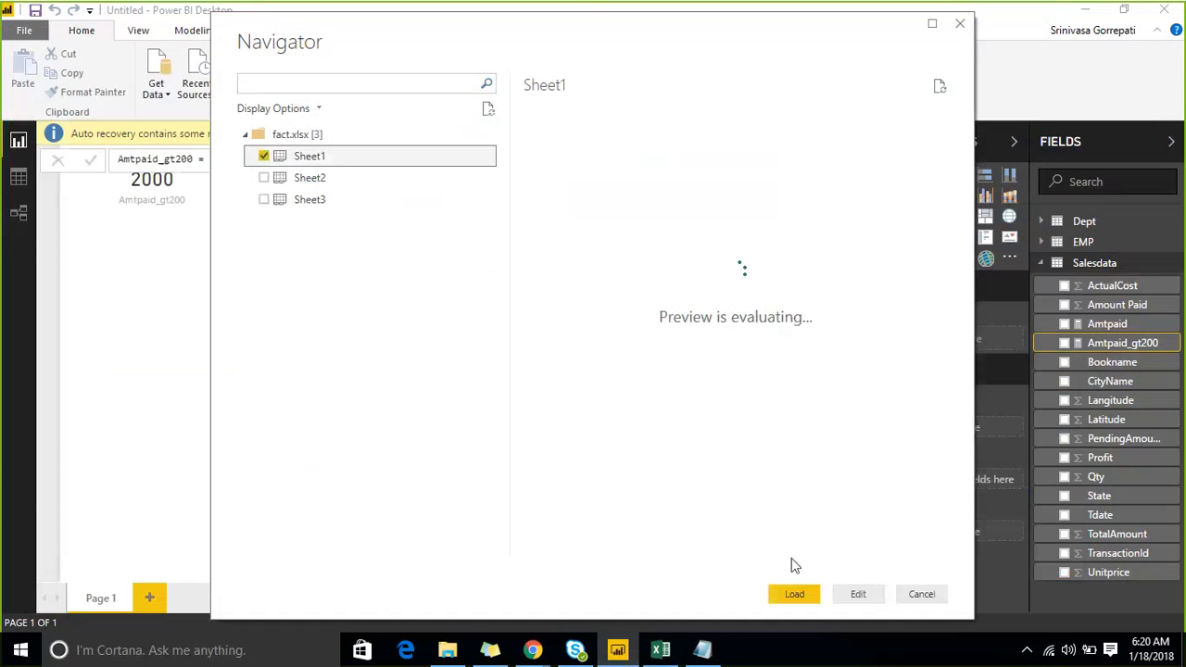
click(795, 593)
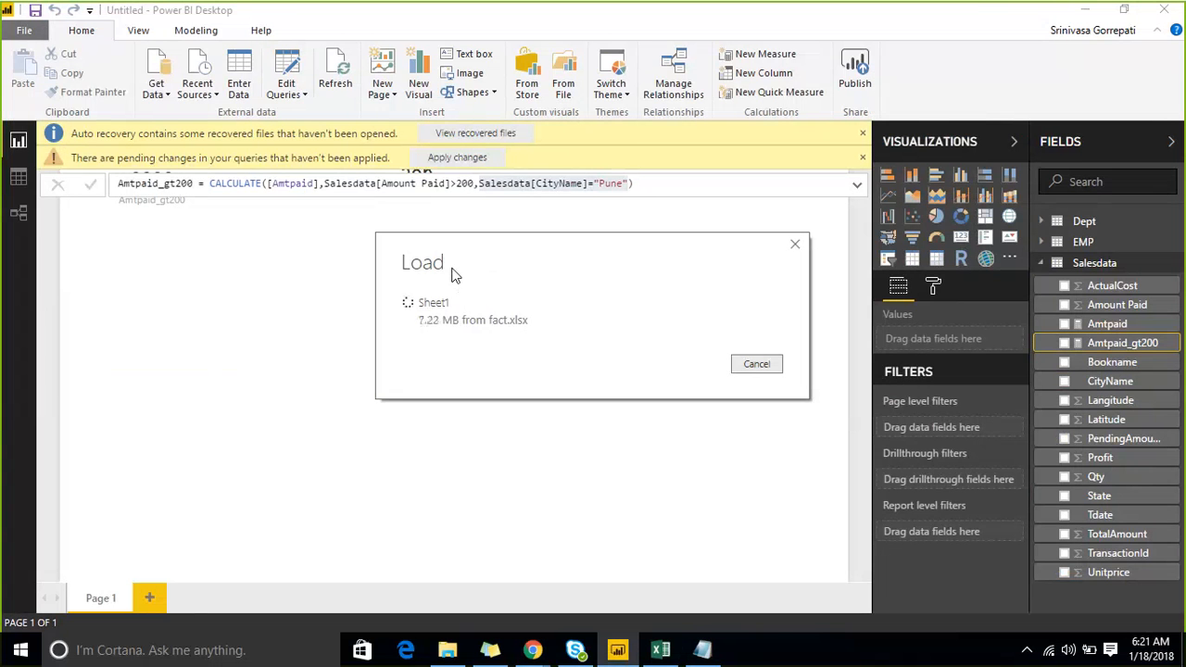
Step: Load Sheet1 of the date Excel workbook from the Downloads folder into the report
click(156, 85)
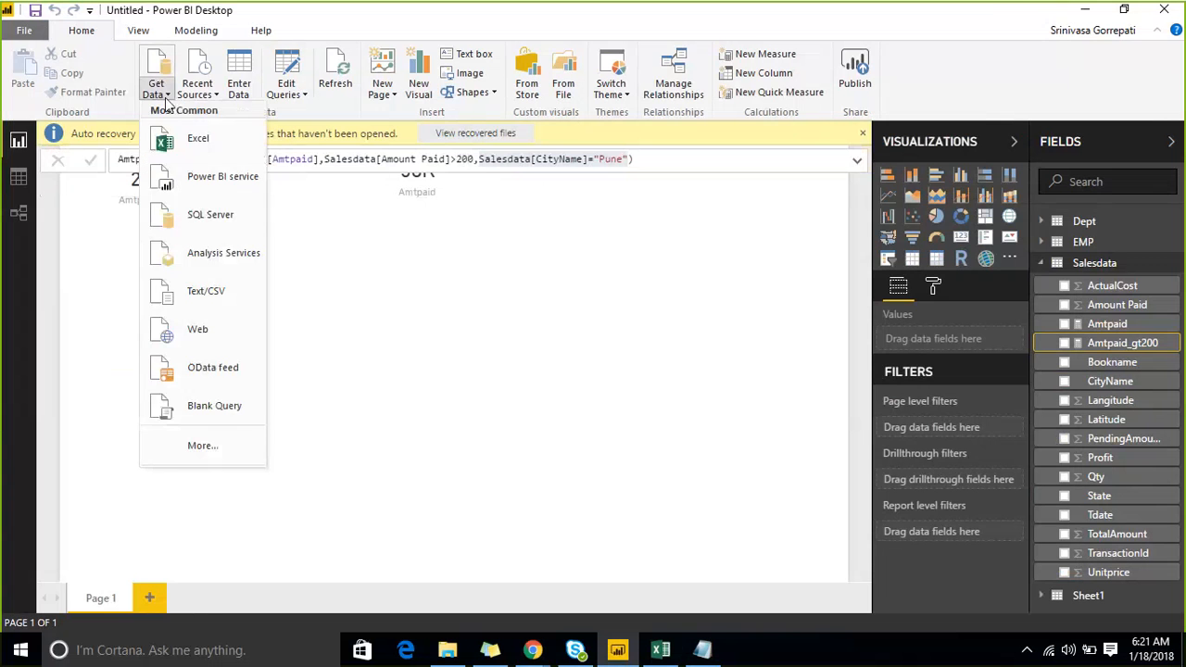
click(188, 141)
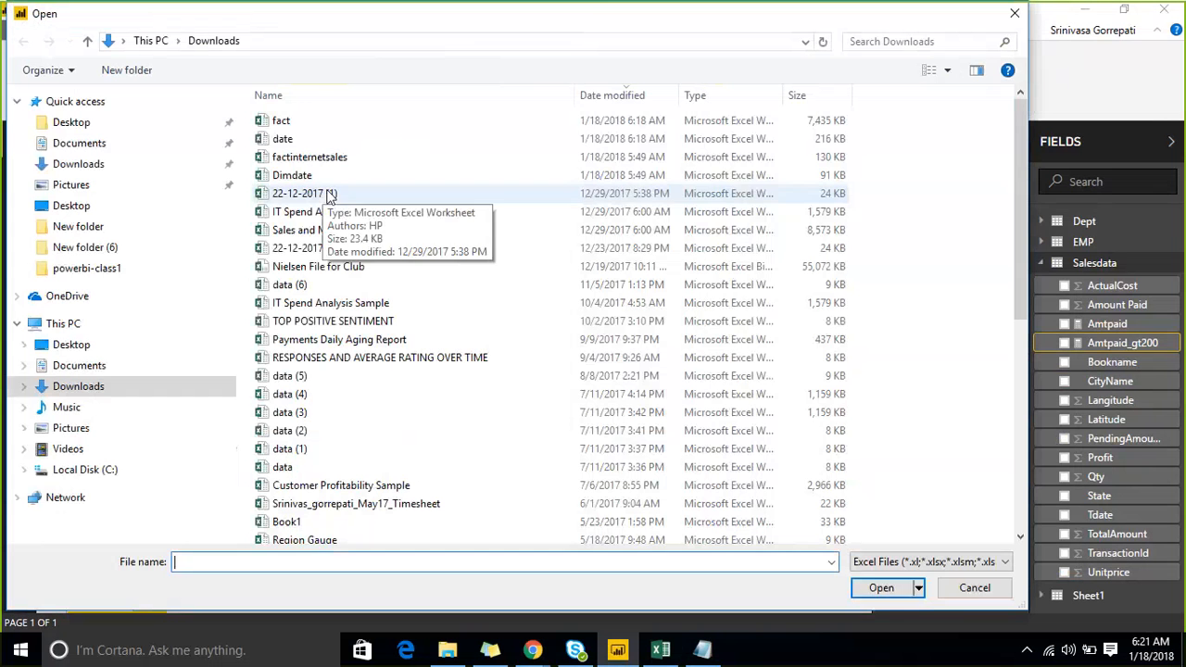
click(313, 142)
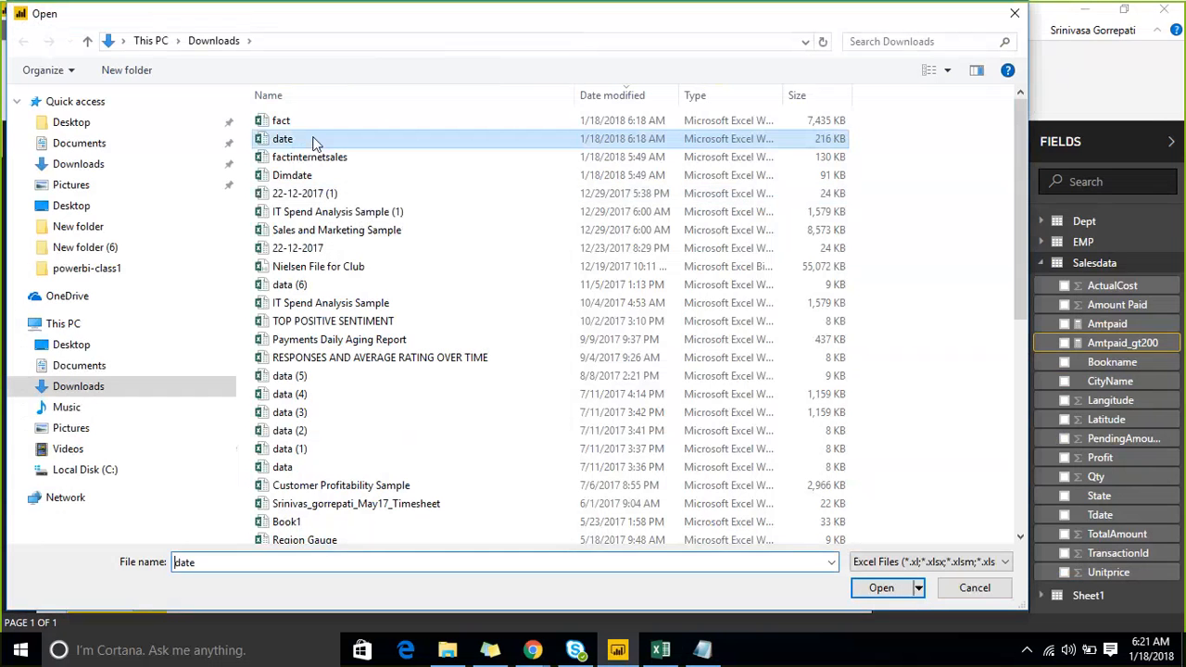
click(878, 588)
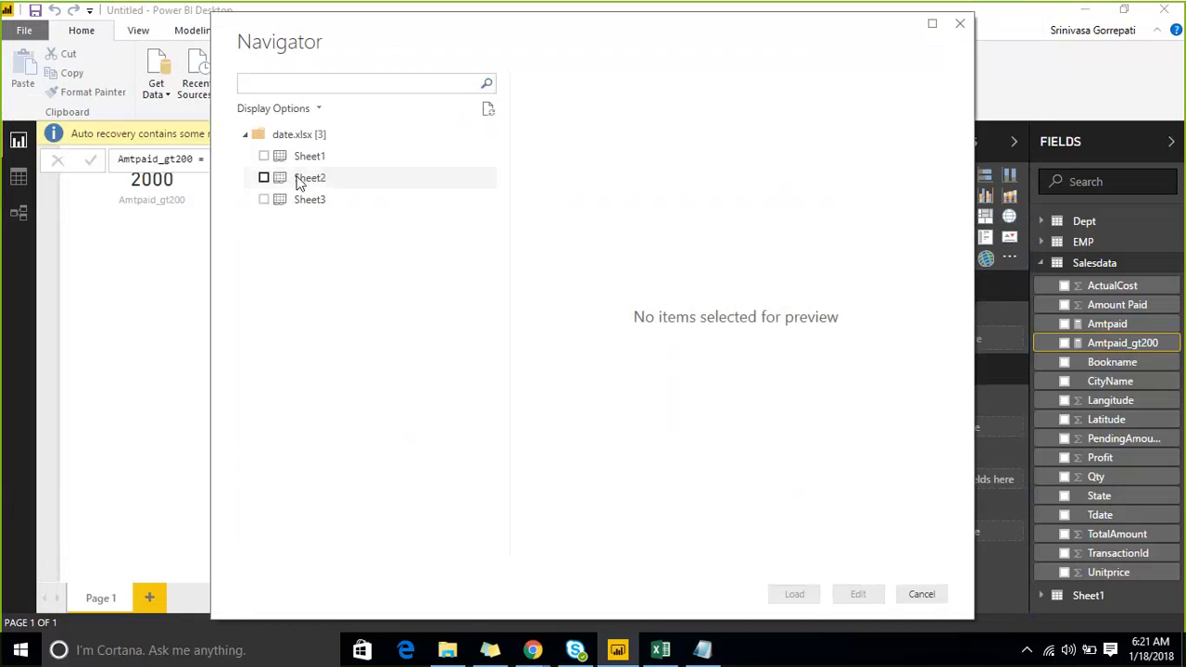
click(265, 157)
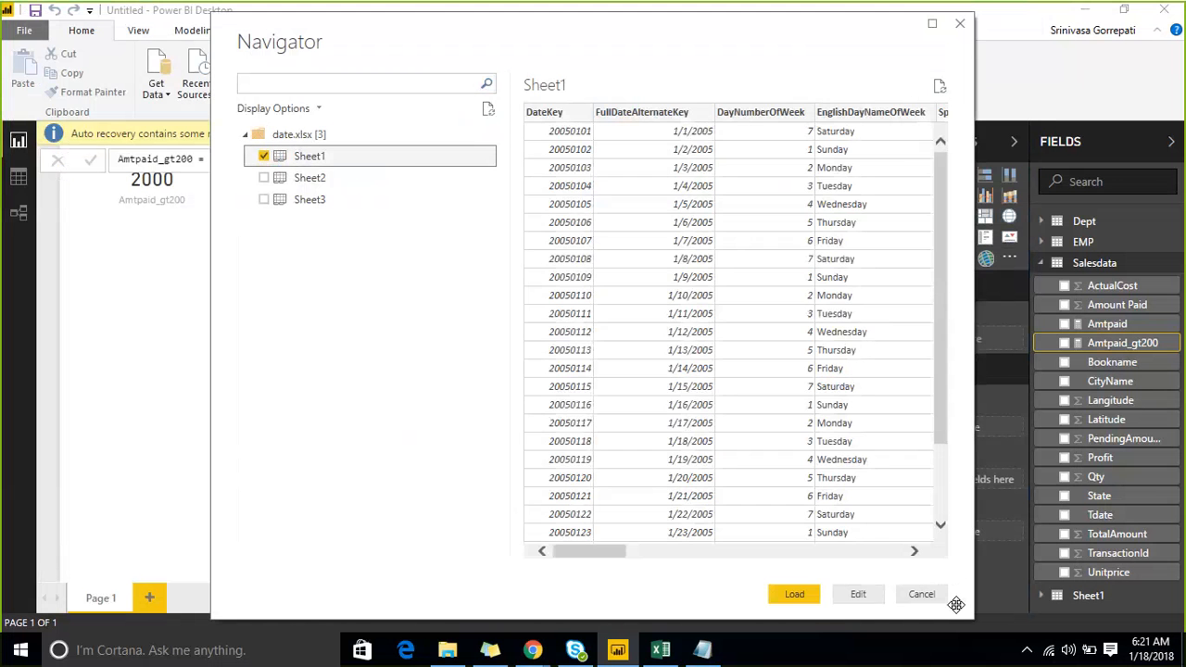
click(794, 596)
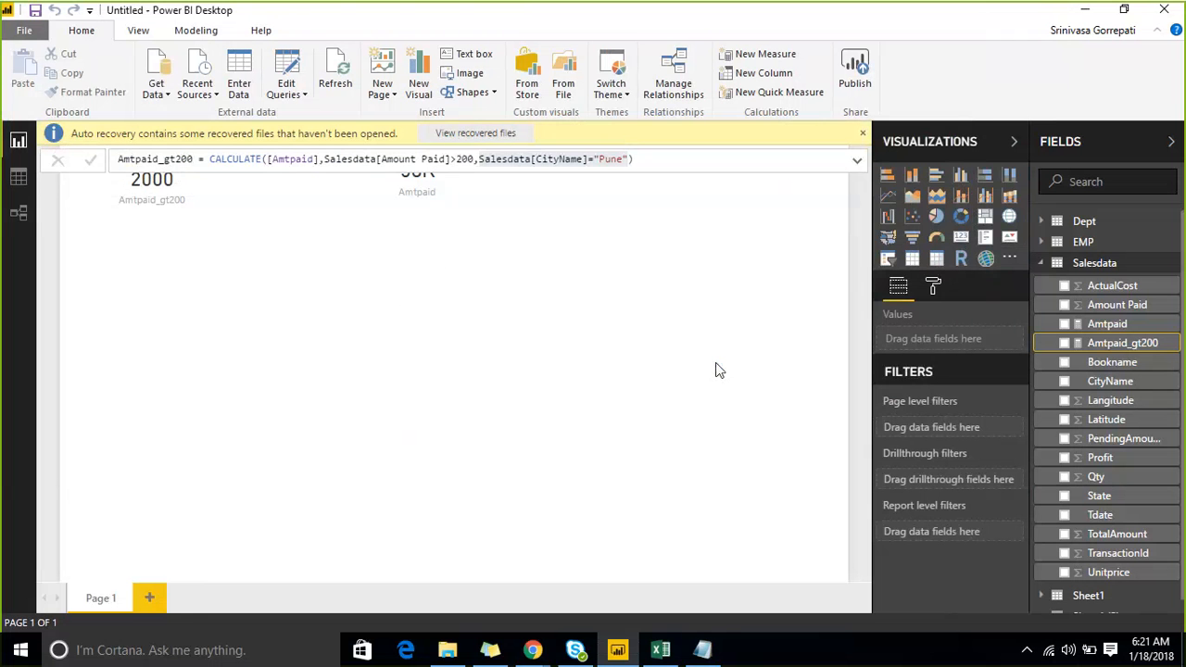
Step: Collapse the Salesdata fields and open the Sheet1 query in the Query Editor
click(1042, 266)
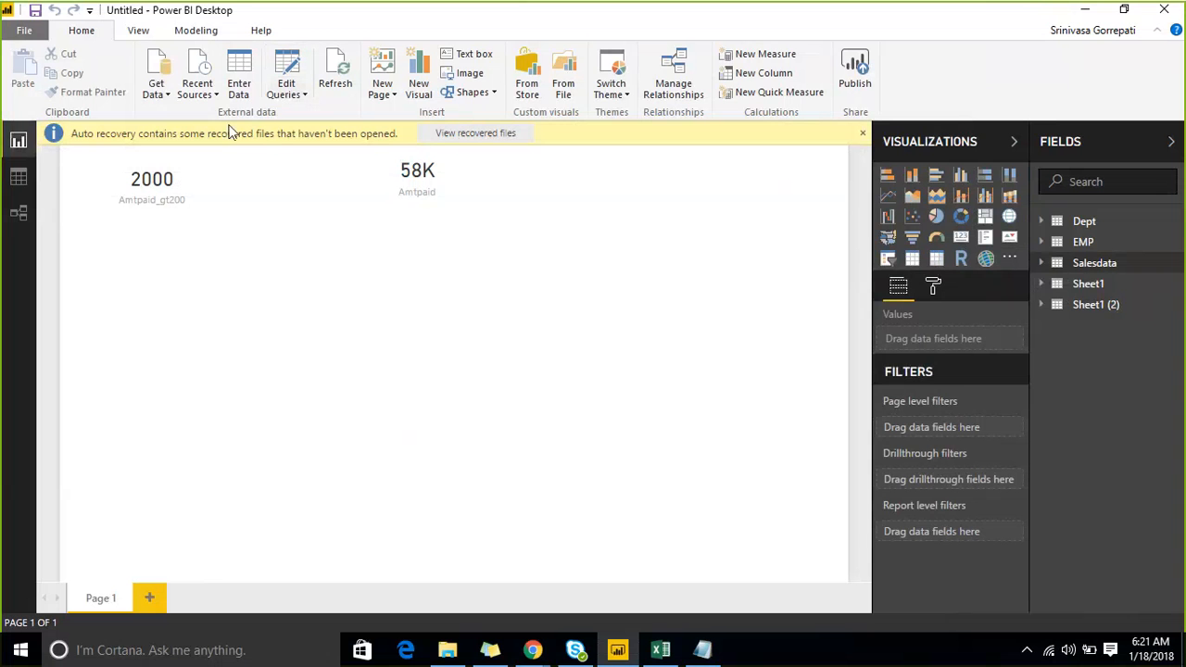
click(285, 93)
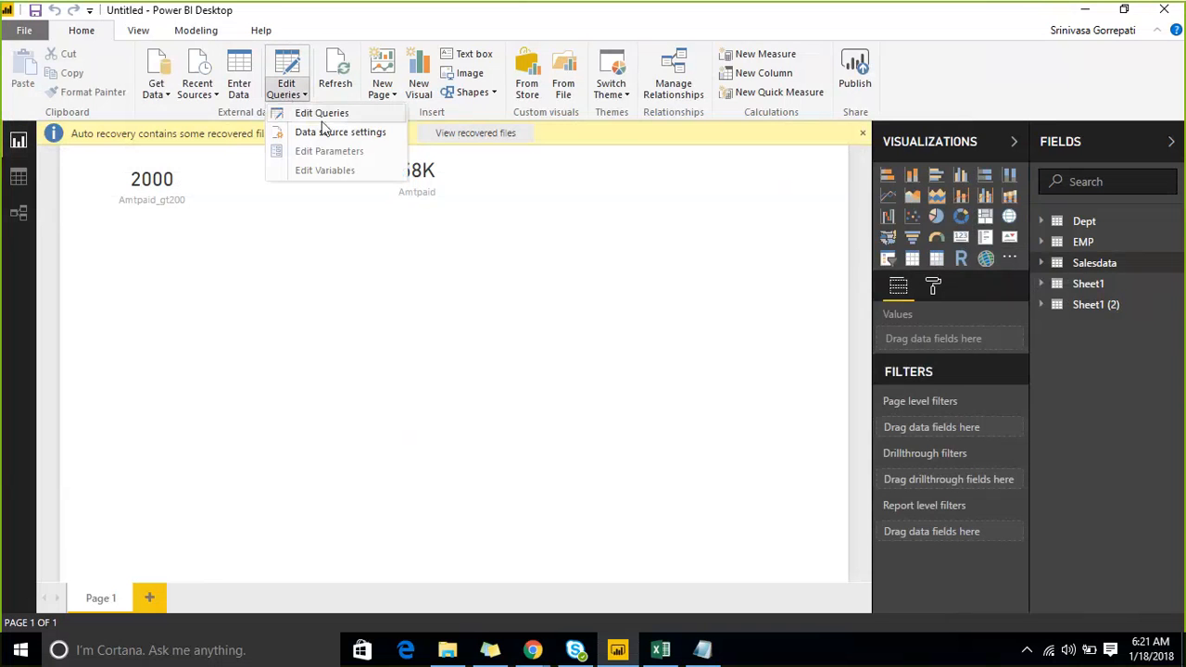
click(330, 115)
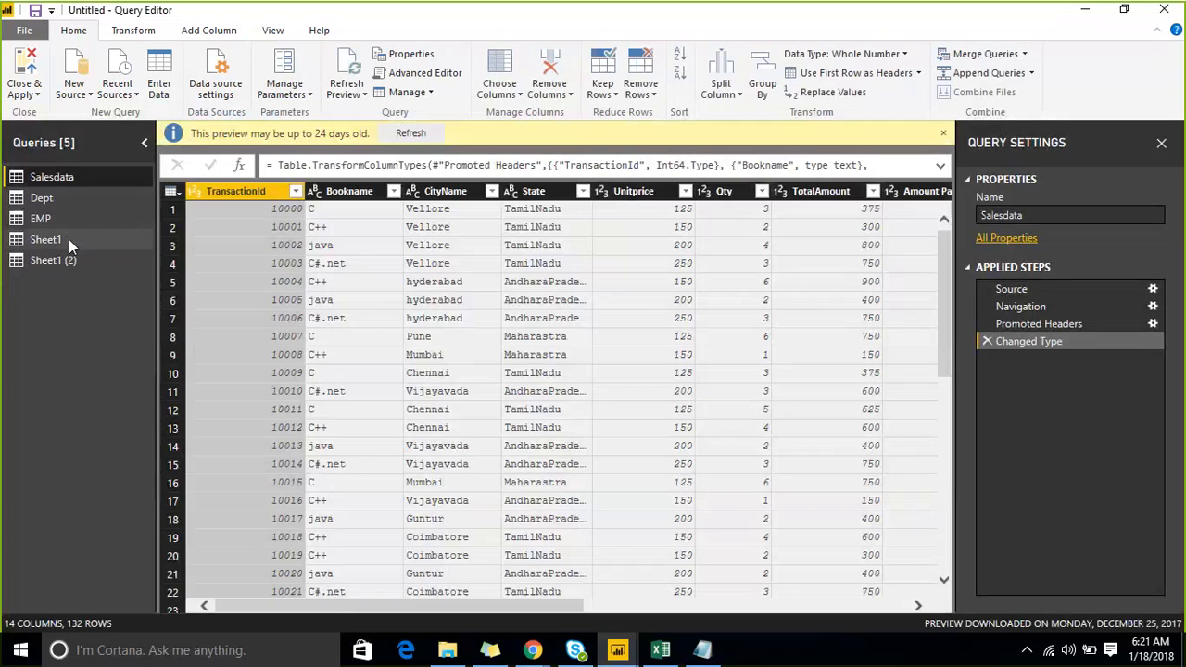
click(68, 239)
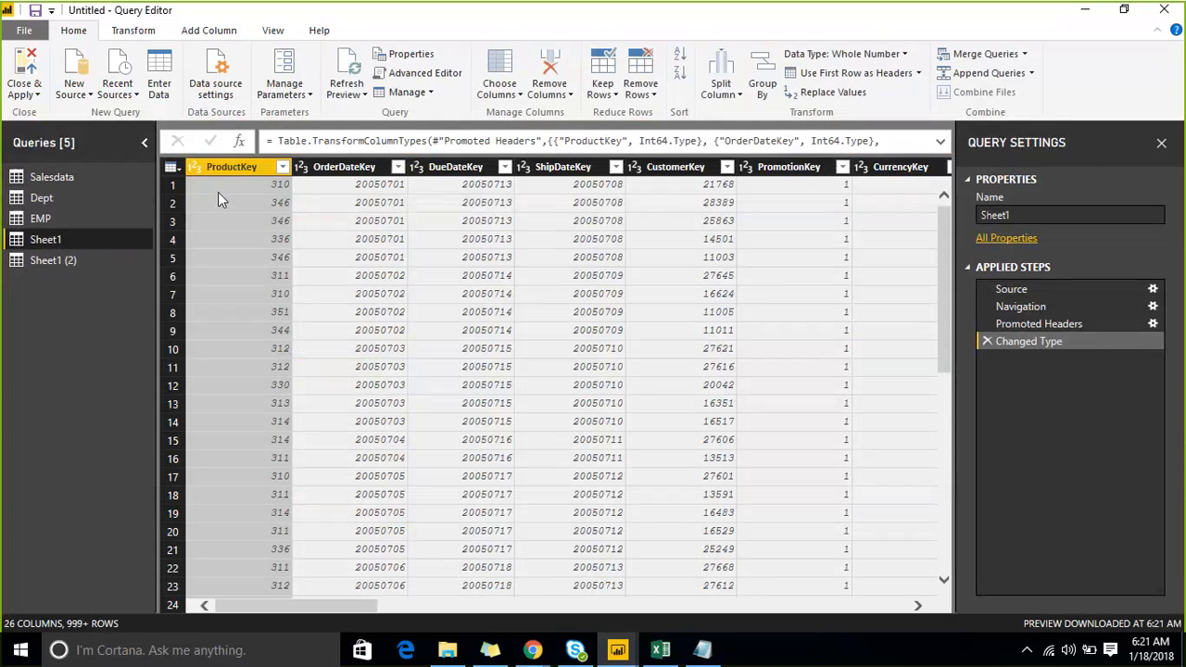
Step: Keep only ProductKey, OrderDateKey, DueDateKey, ShipDateKey, UnitPrice and SalesAmount in the Sheet1 query, then close the Query Editor and apply the changes
click(173, 166)
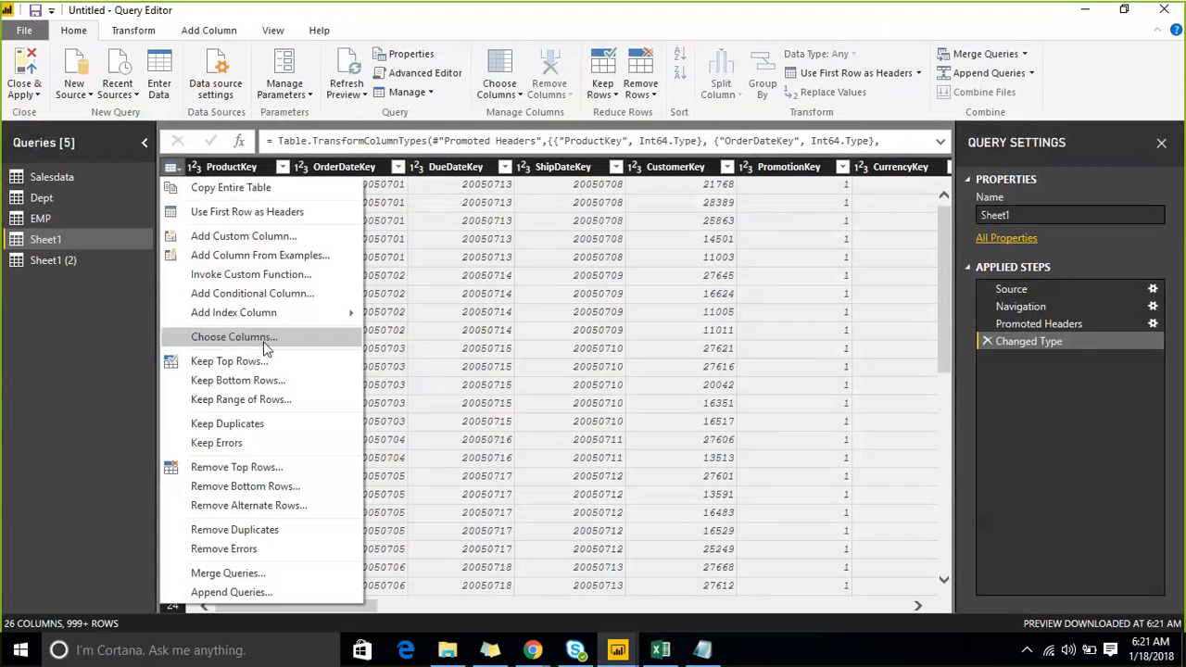
click(267, 345)
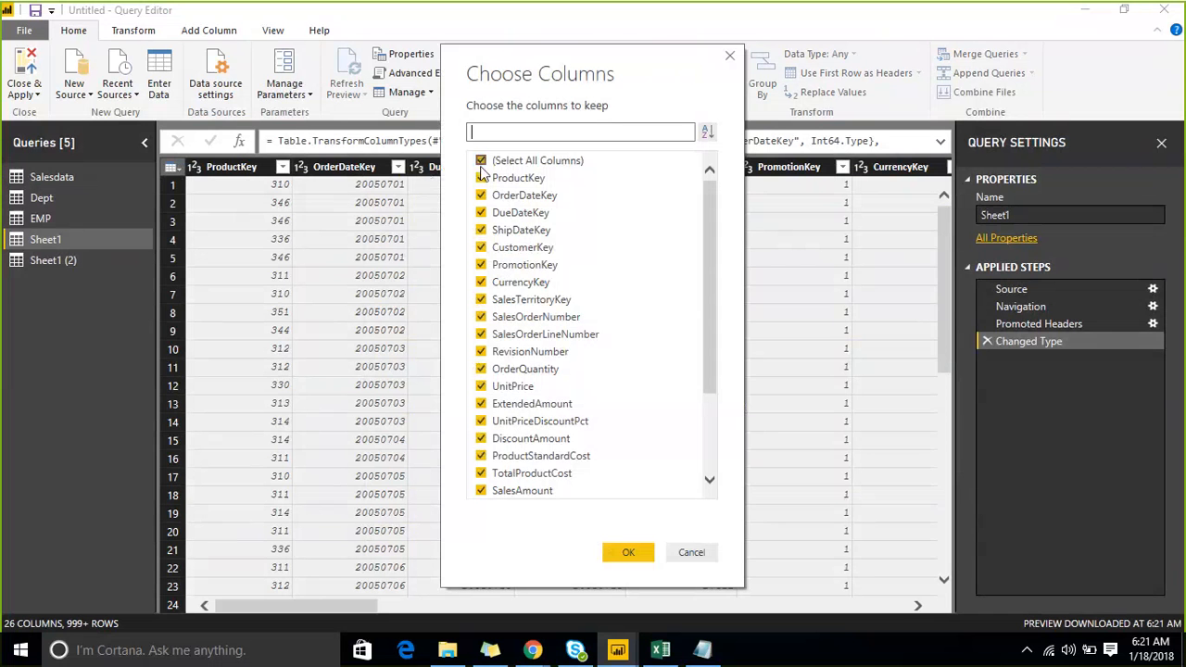
click(481, 161)
click(481, 178)
click(481, 196)
click(481, 212)
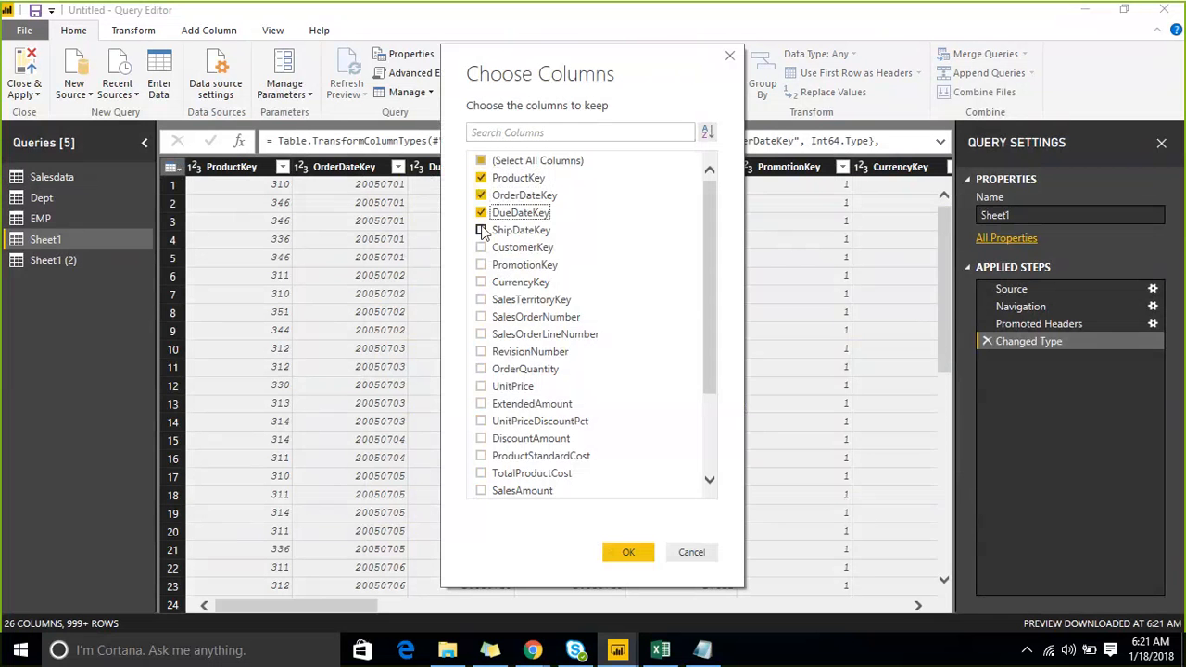
click(481, 229)
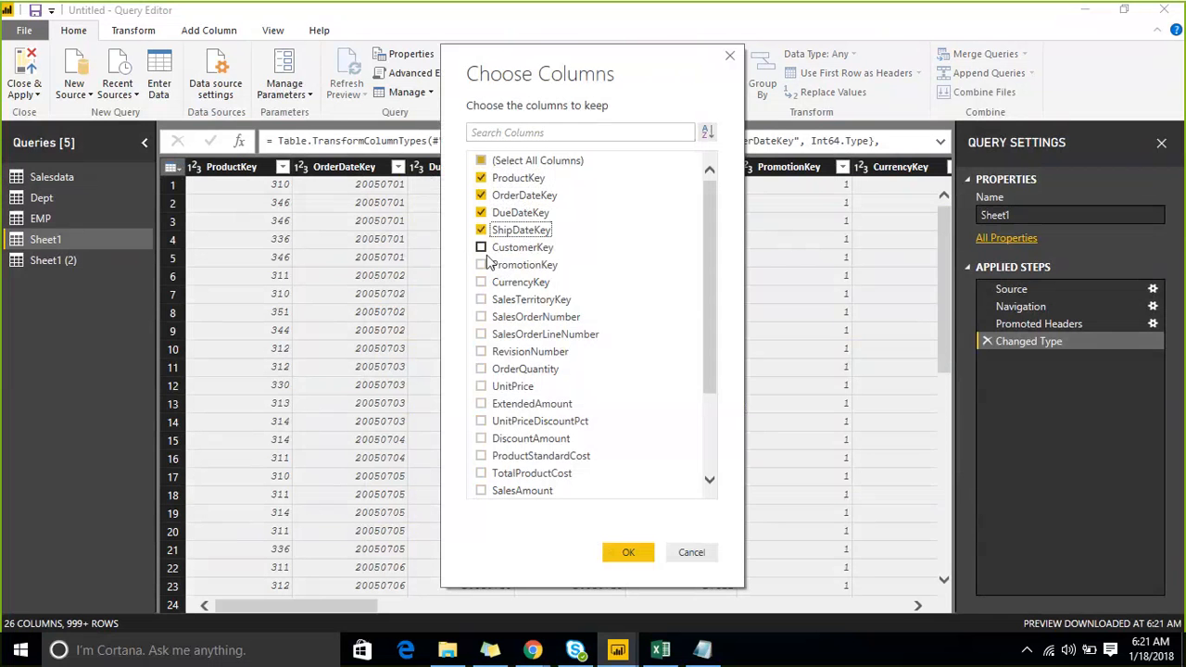
click(481, 386)
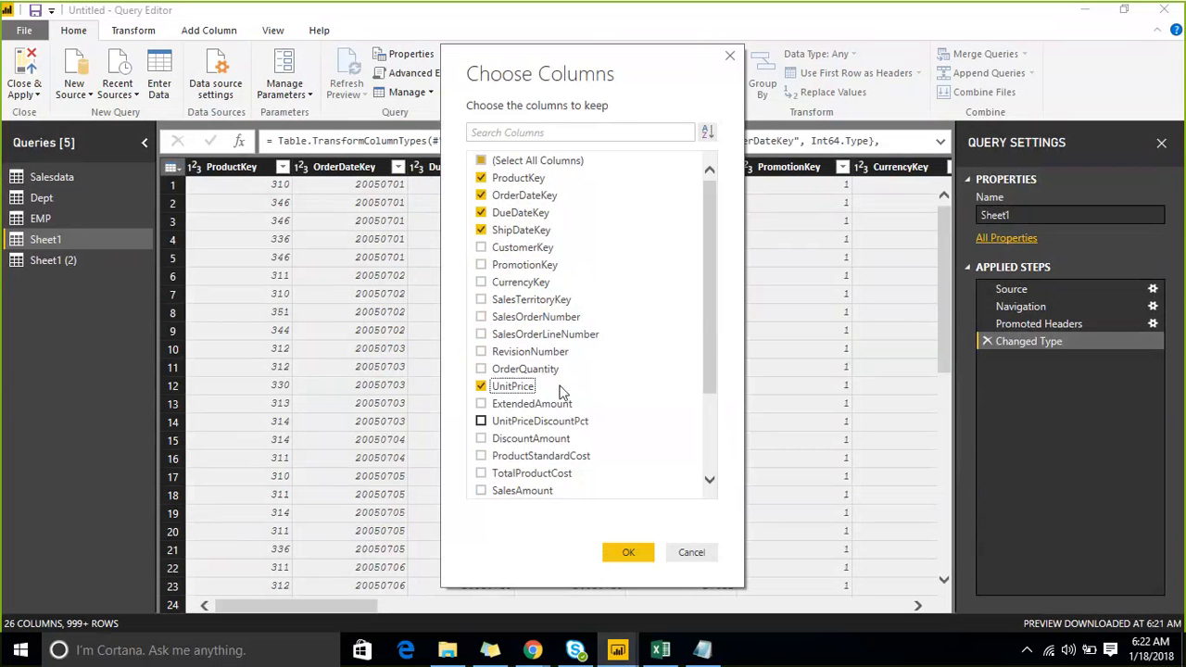
click(481, 492)
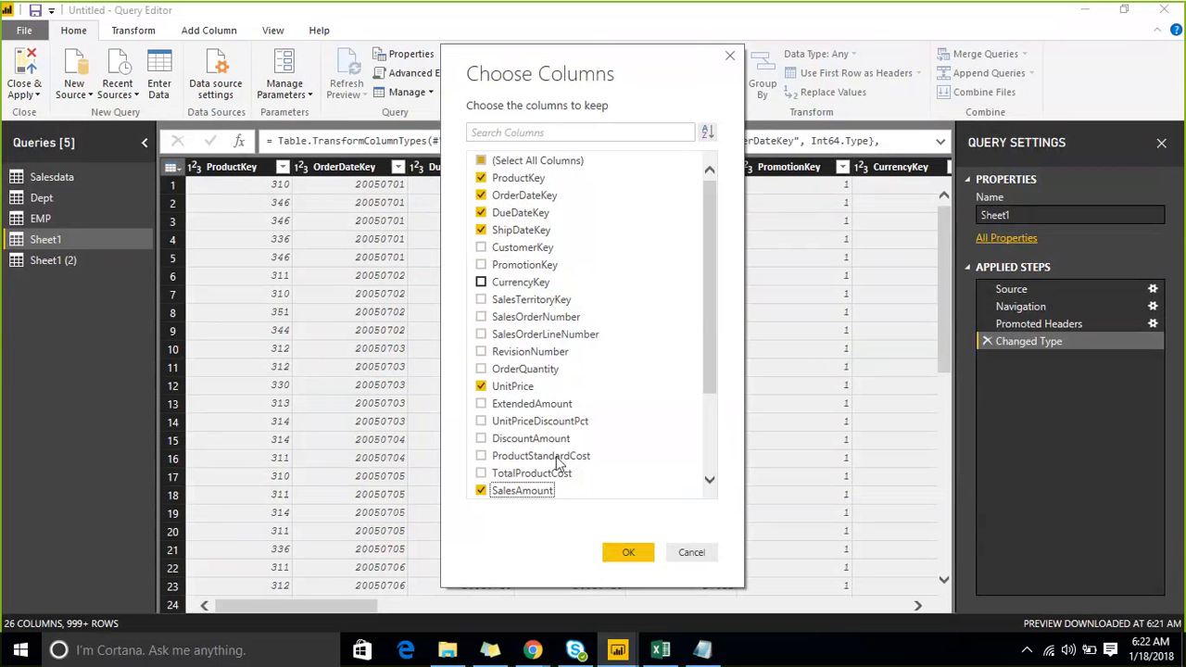
click(627, 554)
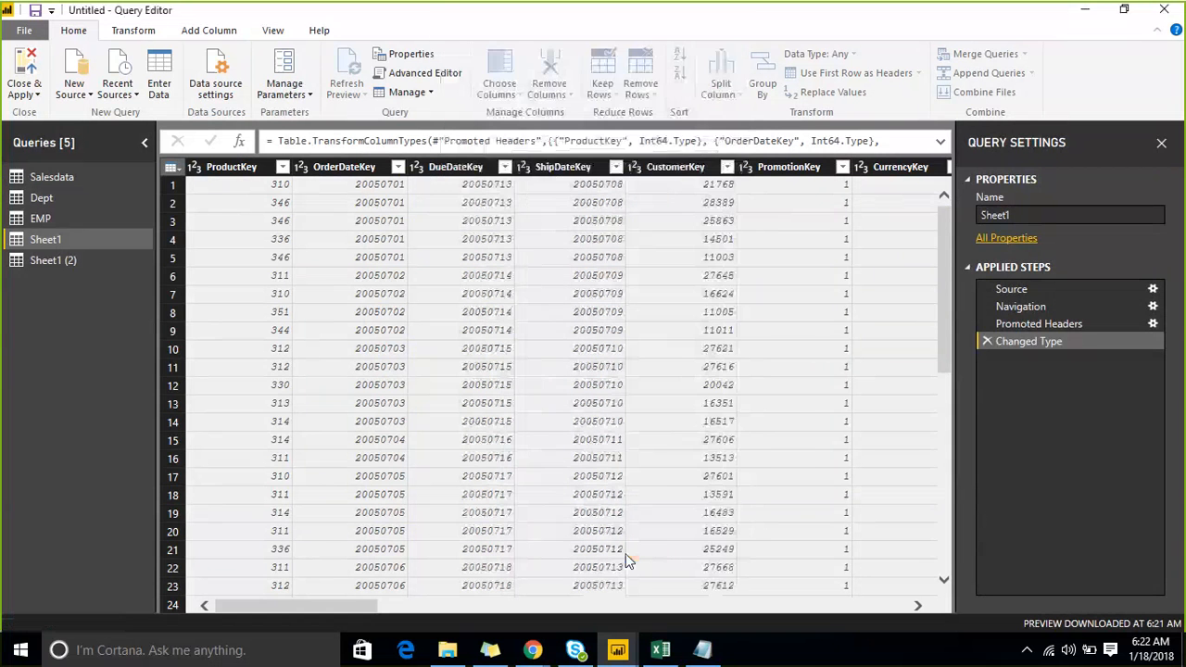
click(26, 93)
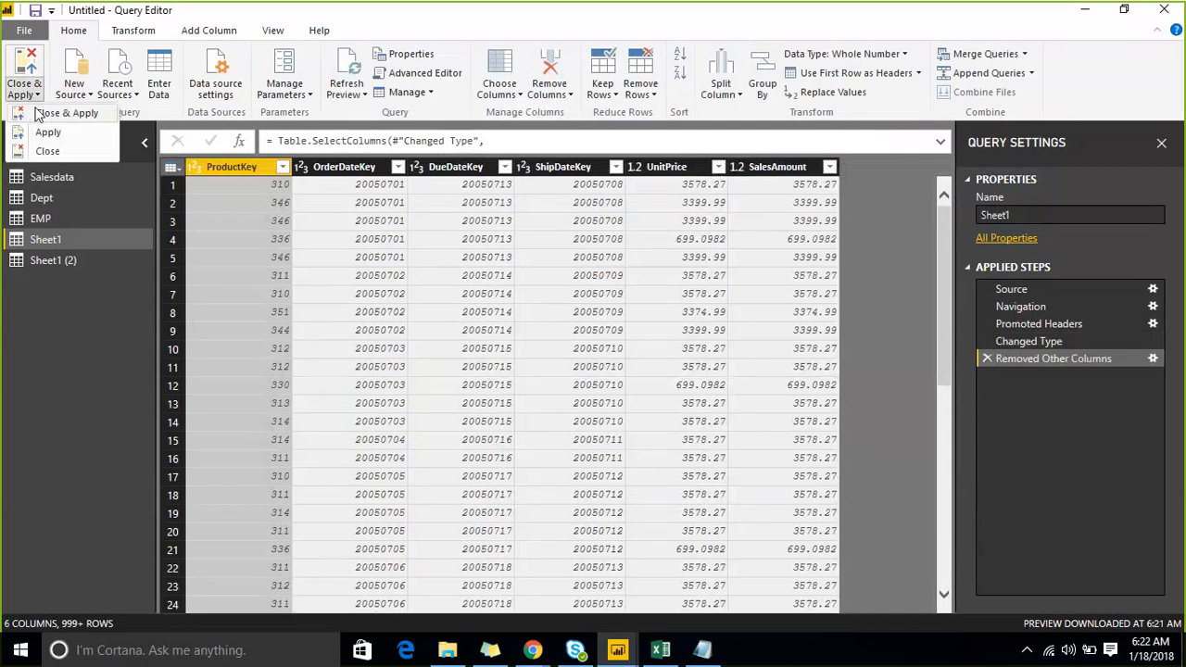
click(43, 113)
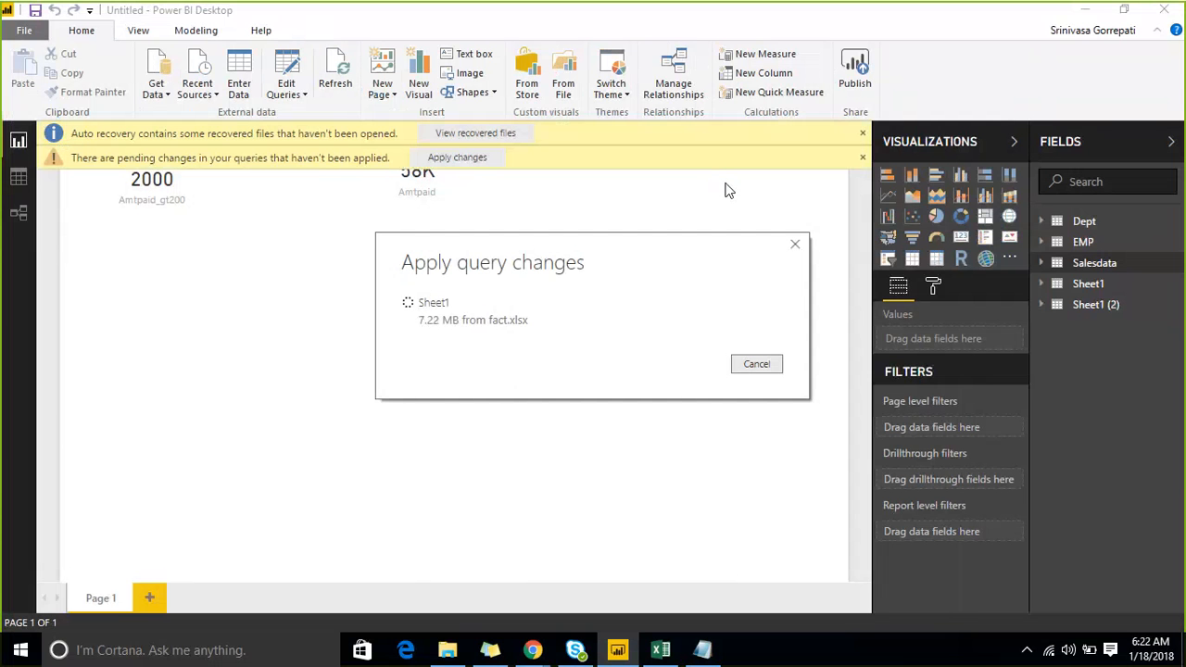
Step: Rename the Sheet1 table in the report's field list to FacTable
right_click(1175, 289)
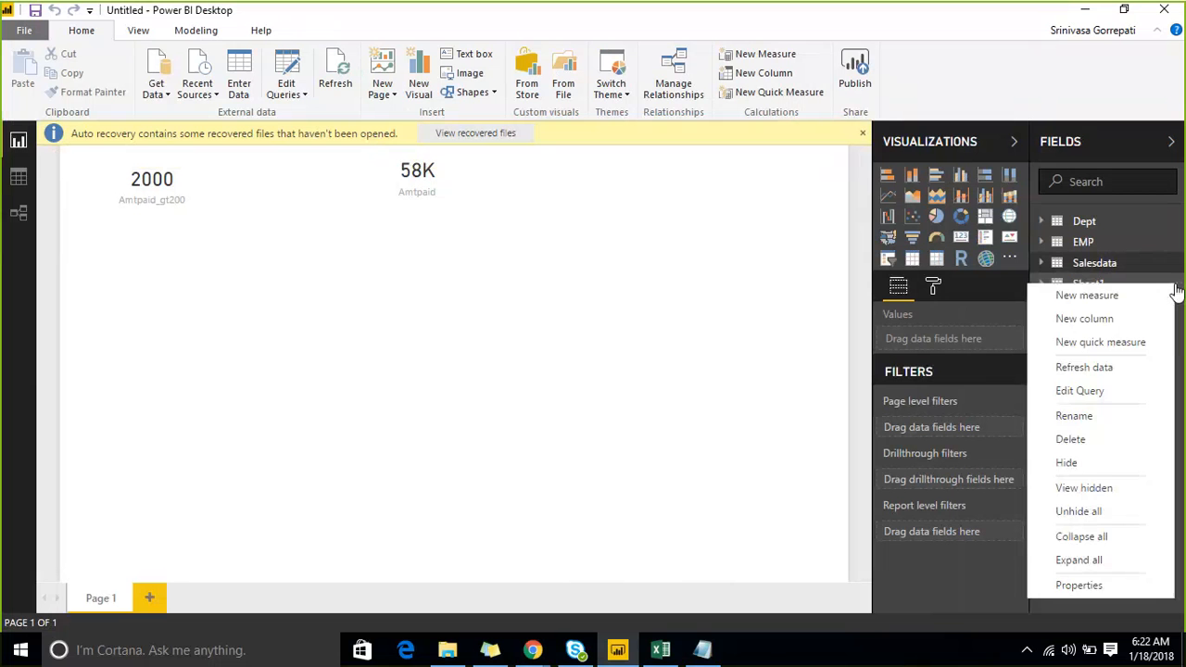
click(1077, 416)
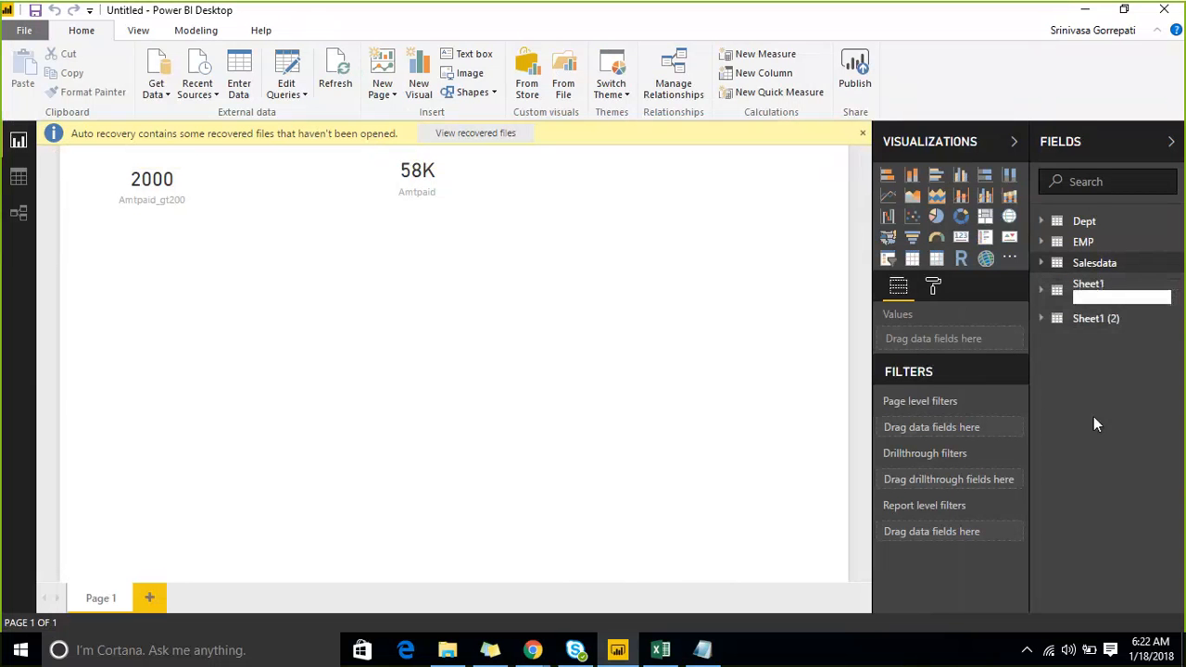
text(F)
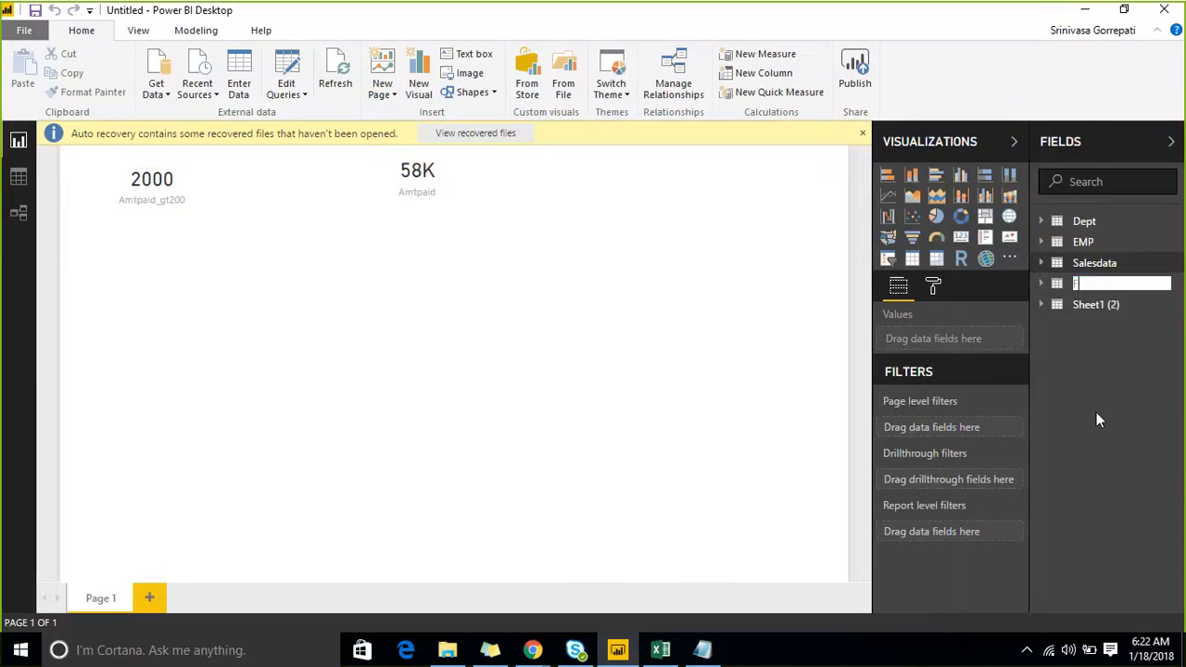
text(acTable)
key(Return)
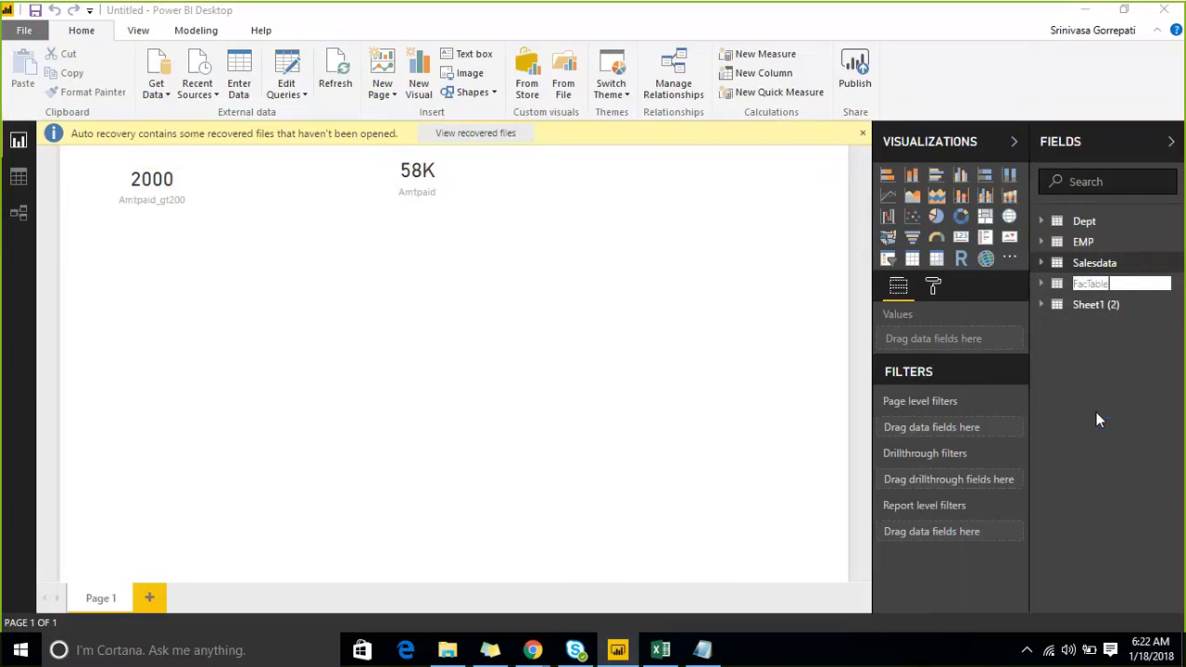
Step: Rename the Sheet1 (2) table in the report's field list to Dimdate
click(1173, 310)
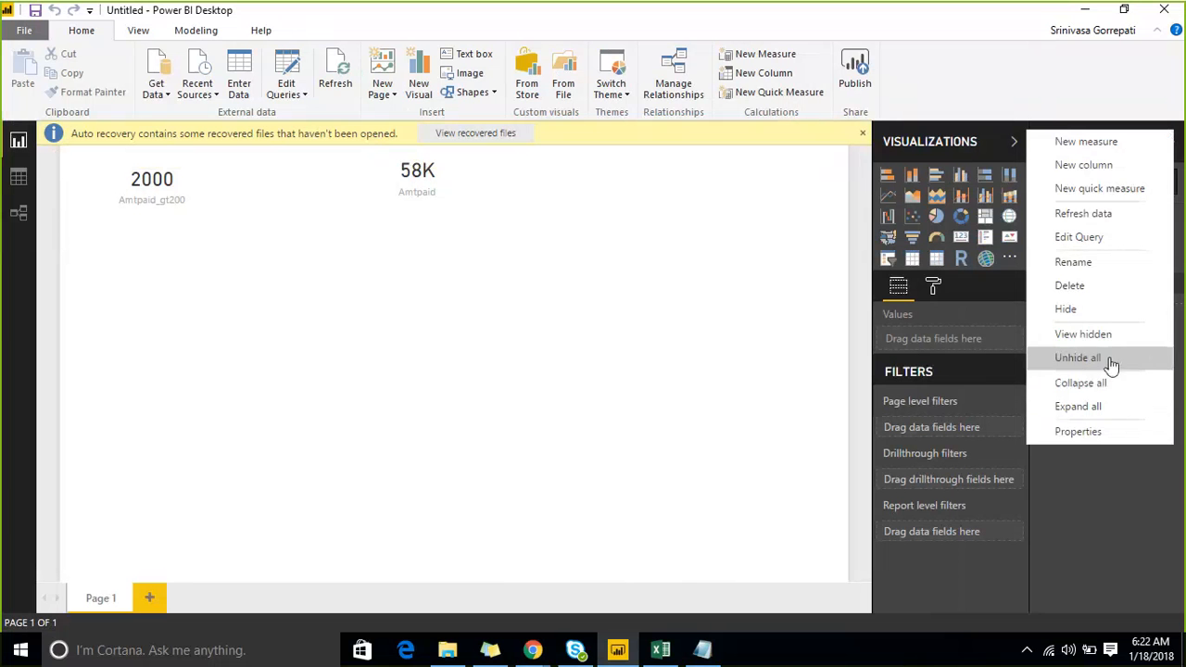
click(1112, 266)
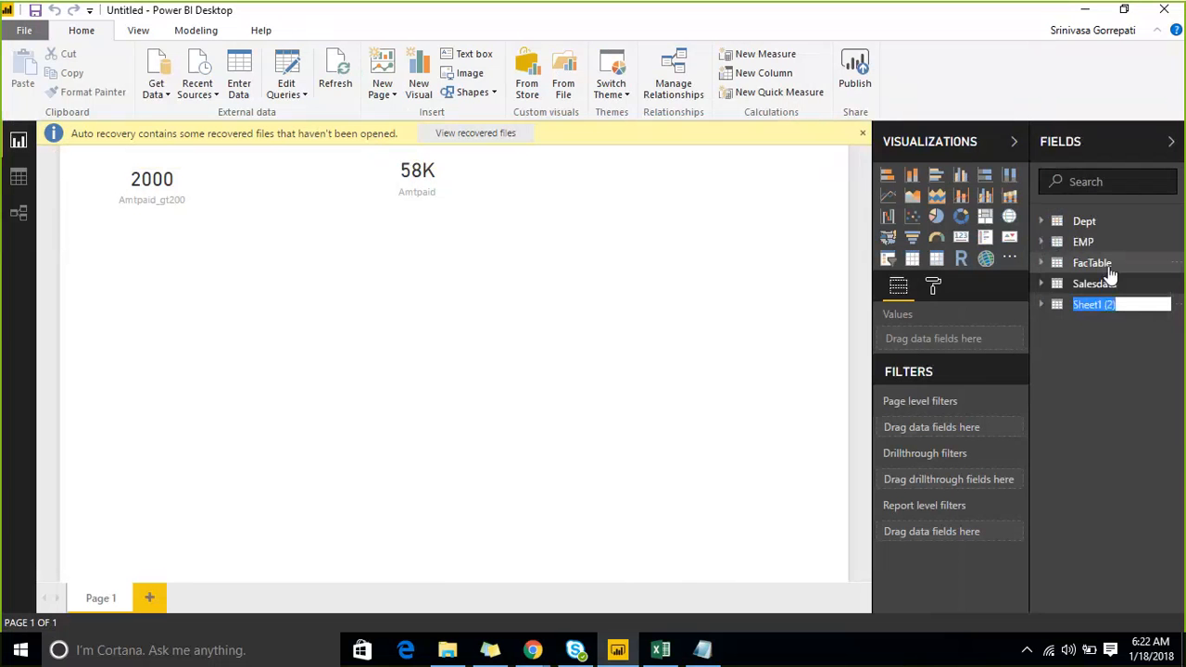
text(Dim)
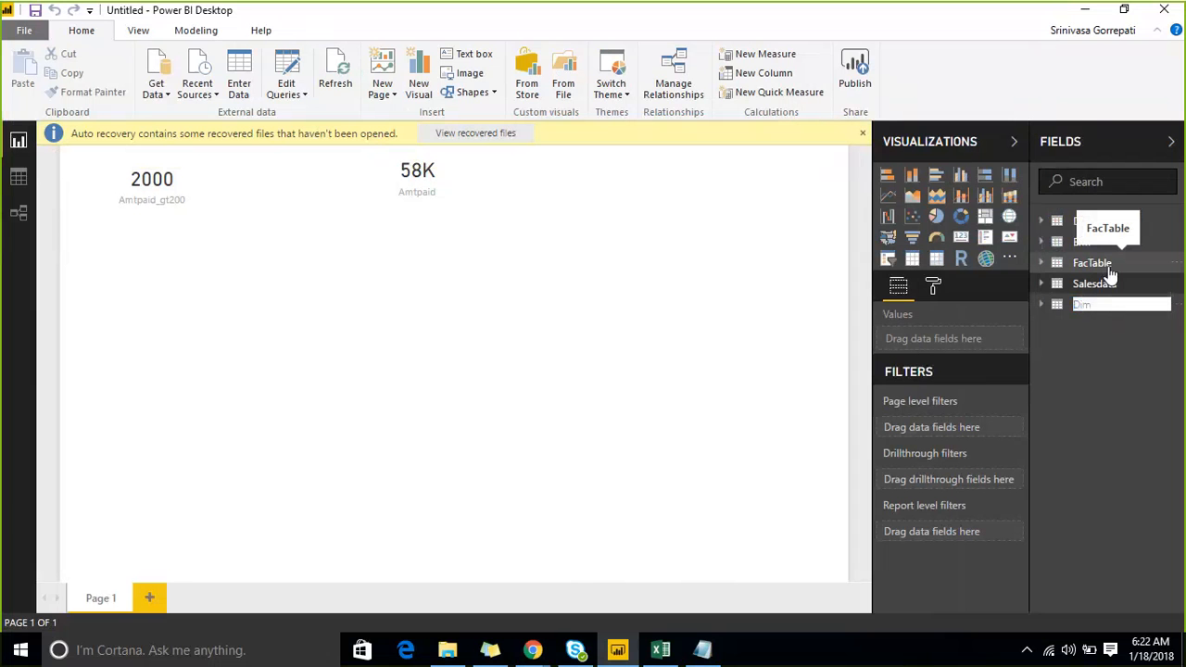
text(date)
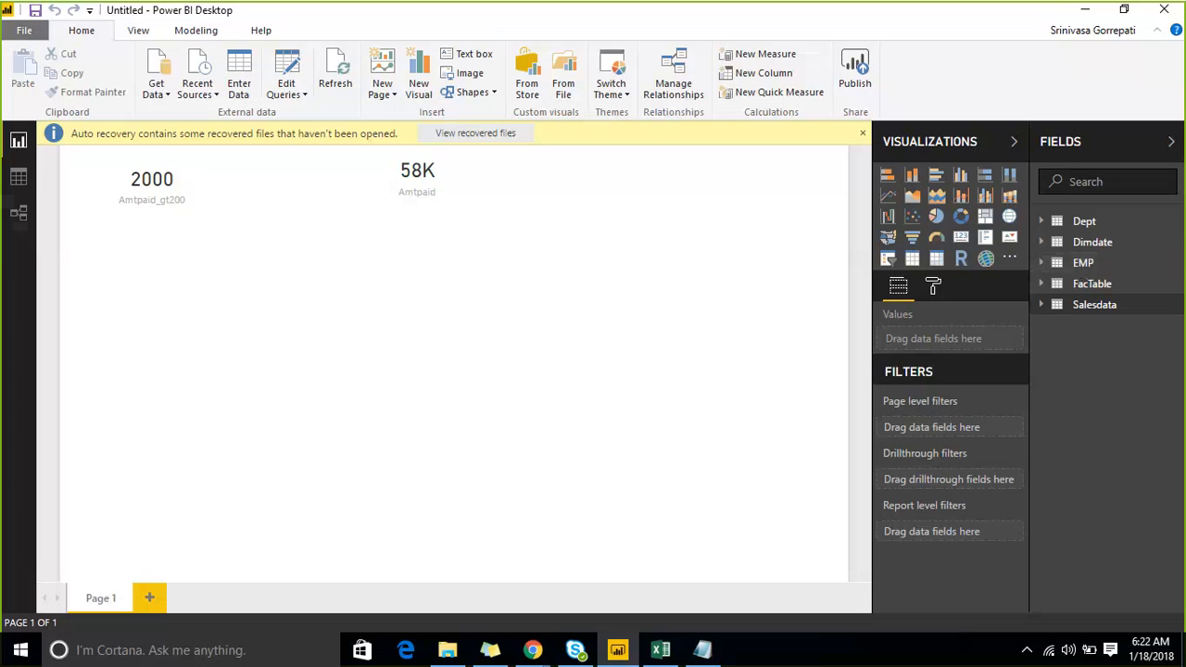
Step: Dismiss the auto recovery notice and arrange FacTable below Dimdate in the relationship diagram
click(863, 134)
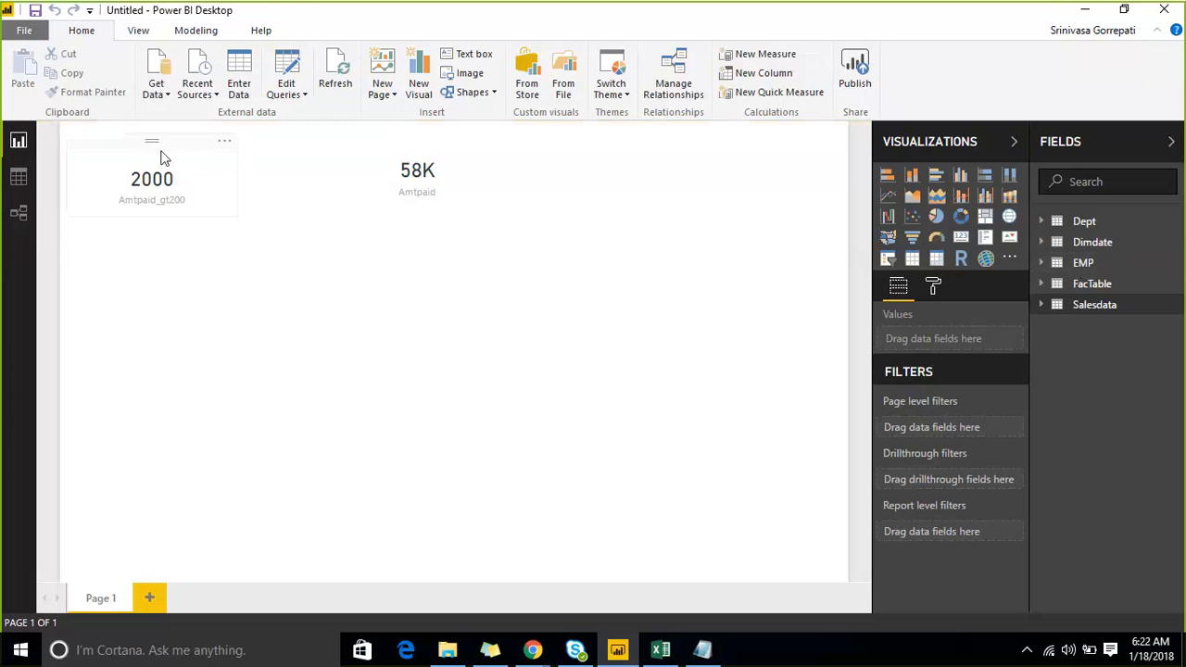
click(12, 182)
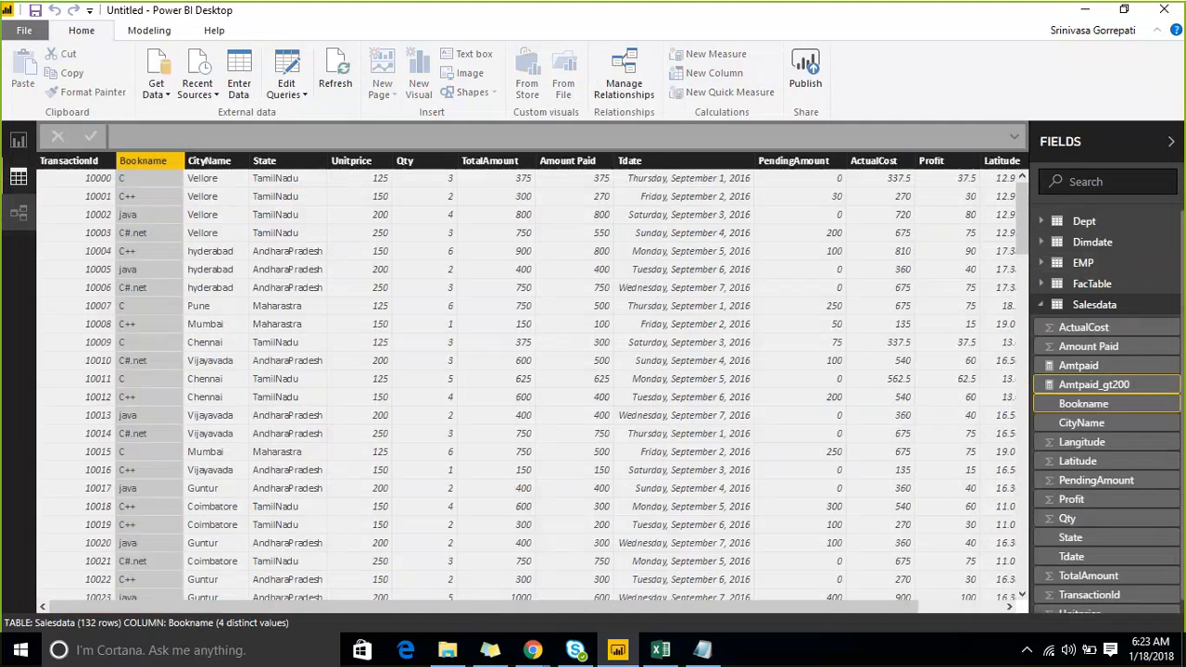
click(21, 213)
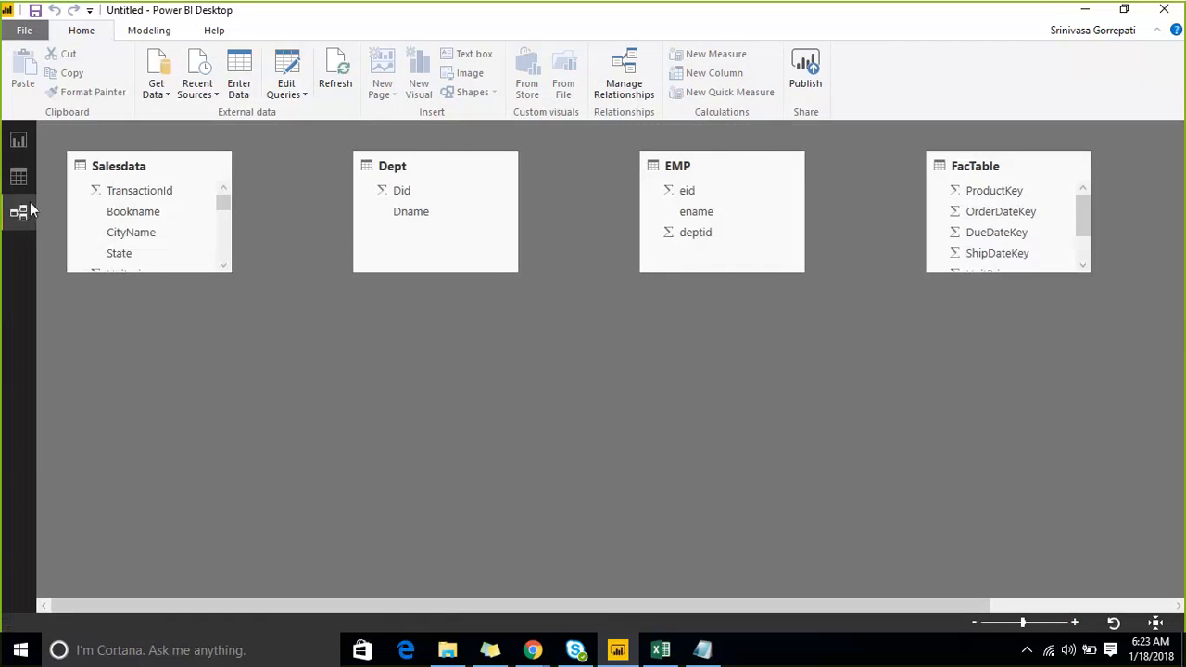
drag(441, 605, 706, 581)
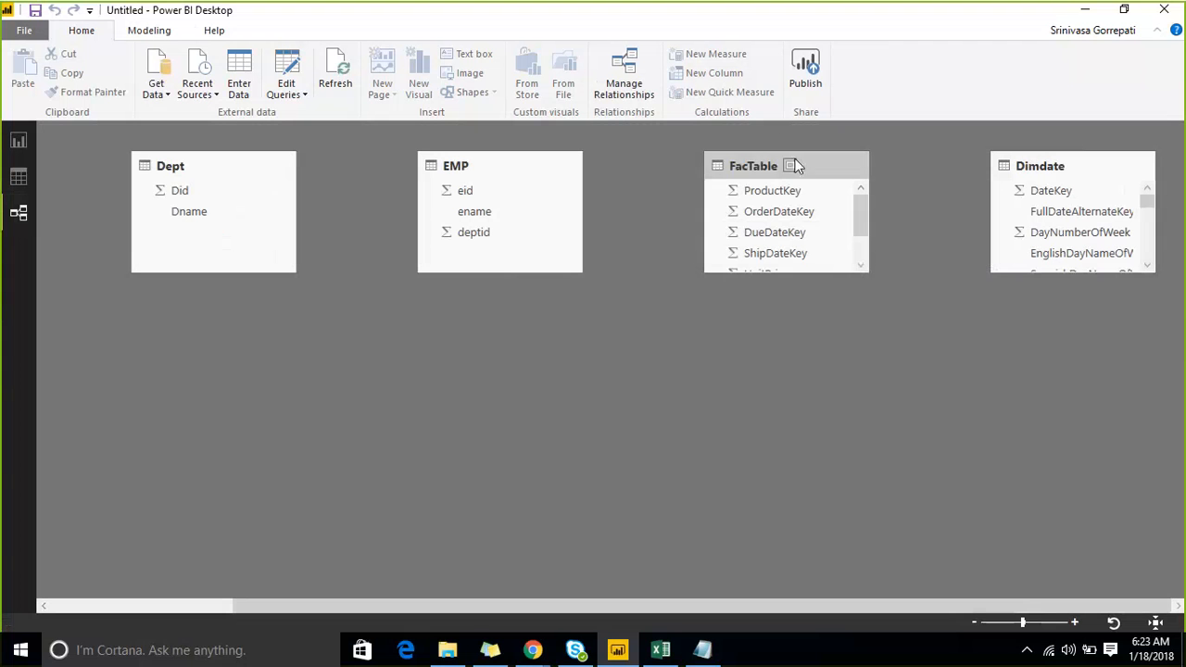
drag(795, 165, 866, 341)
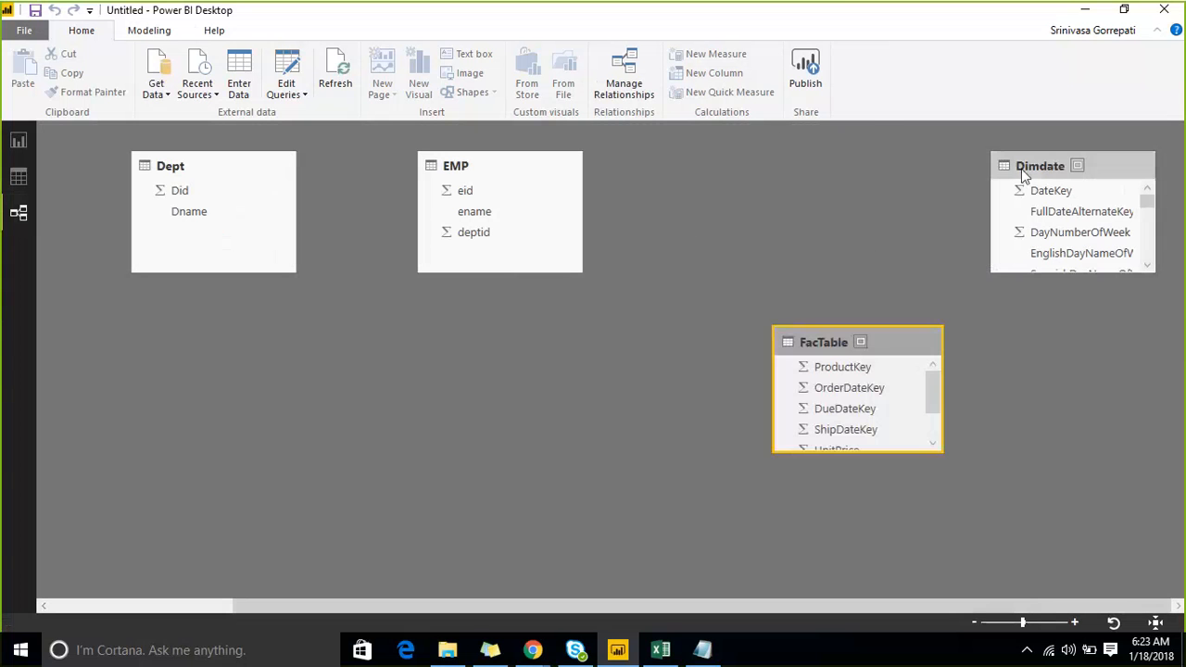
drag(1038, 166, 741, 166)
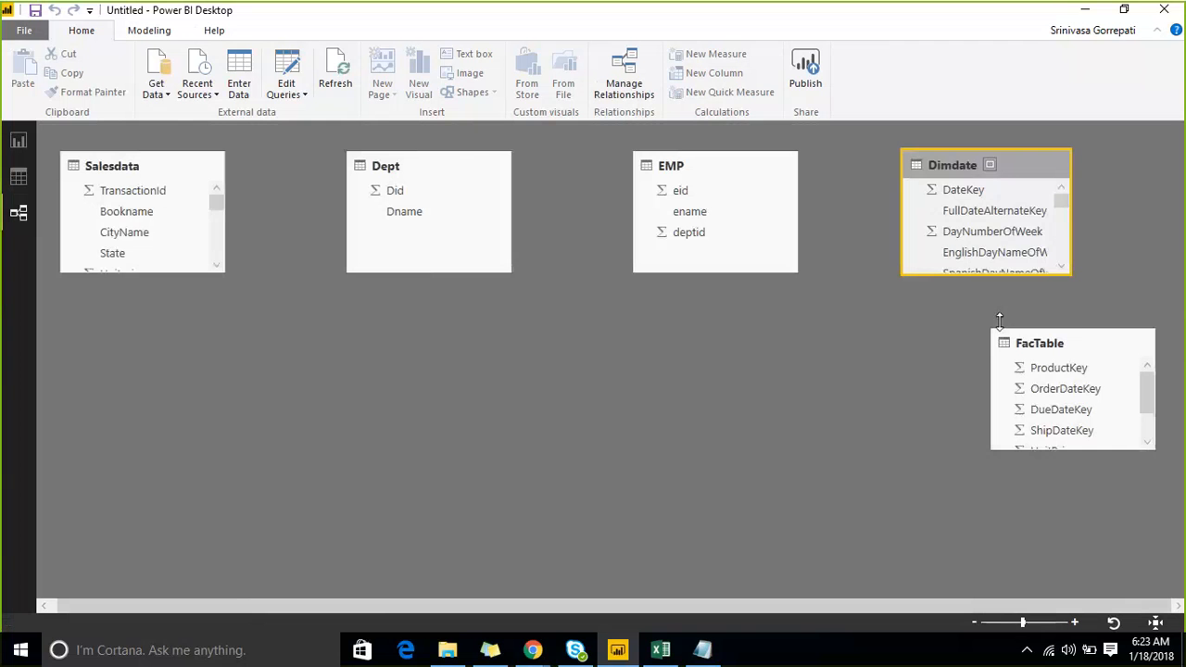
Step: Relate FacTable's OrderDateKey to Dimdate's FullDateAlternateKey, and place the Dimdate table beside FacTable below EMP
mouse_move(1041, 388)
mouse_down()
mouse_move(1022, 205)
mouse_move(1054, 173)
mouse_move(1008, 222)
mouse_move(990, 211)
mouse_up()
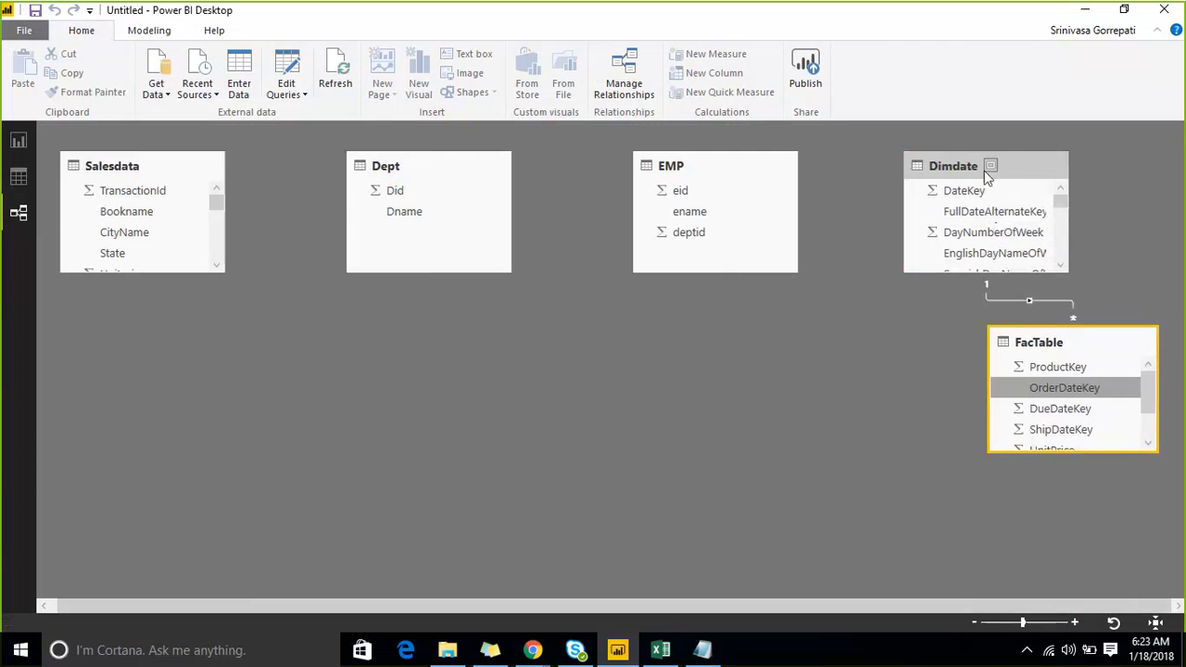
drag(984, 169, 728, 349)
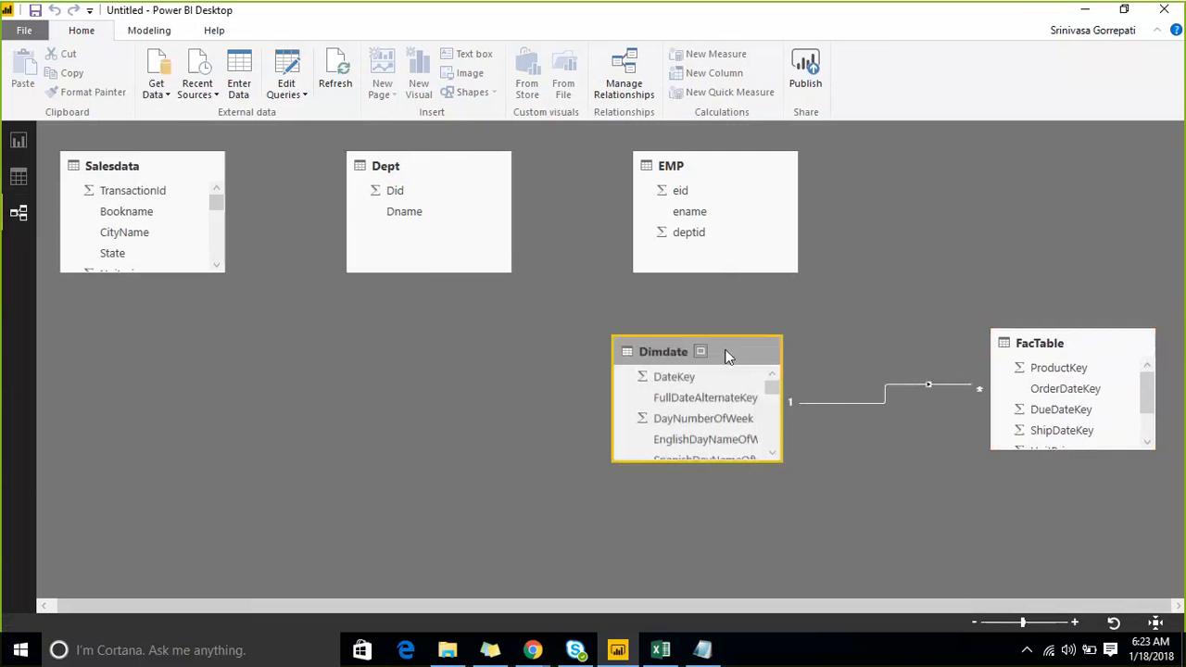
Step: Examine the key columns of FacTable and Dimdate in the data view
click(19, 178)
click(1094, 287)
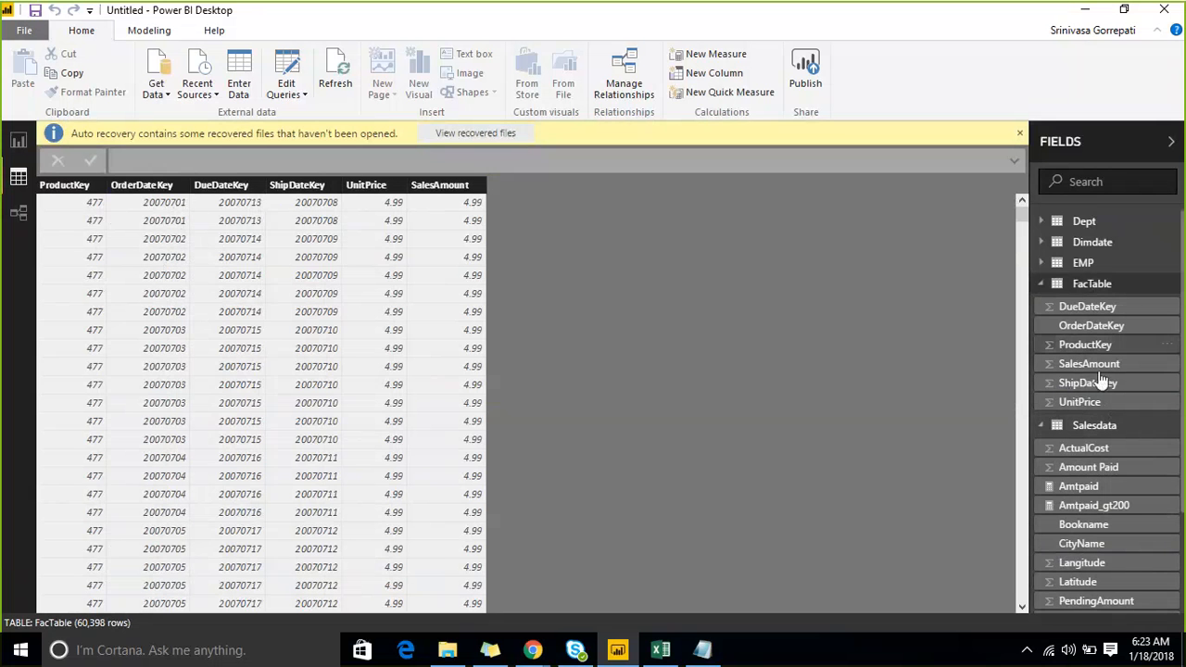
click(1092, 242)
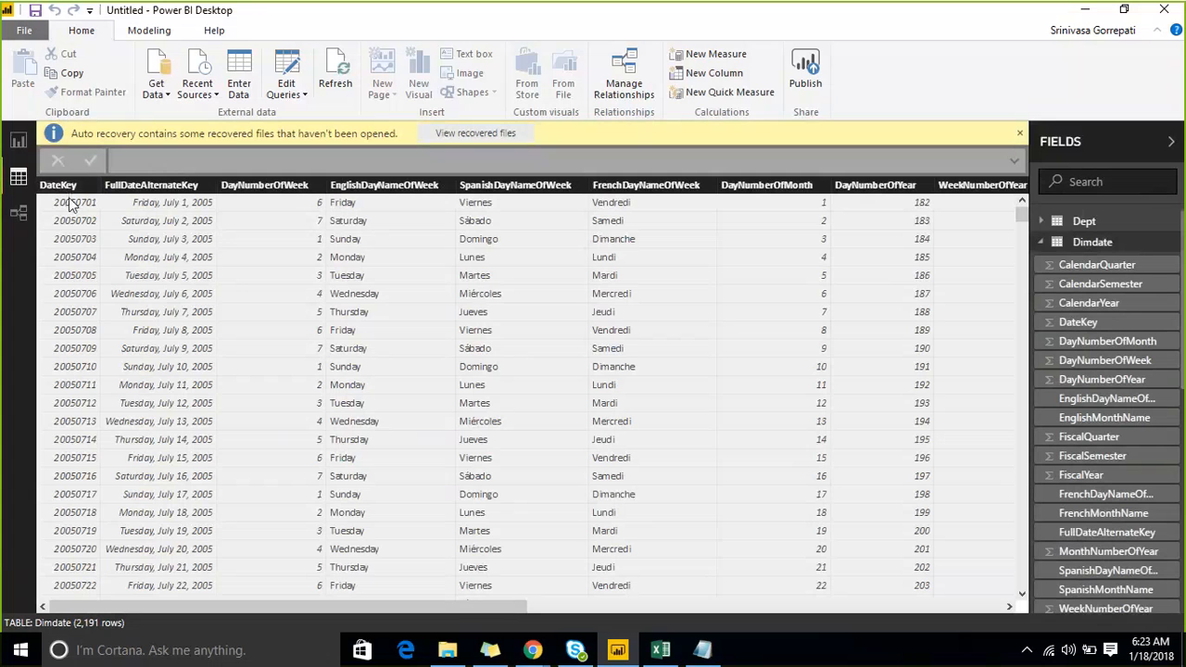
Step: Edit the relationship between FacTable and Dimdate so that OrderDateKey is matched to DateKey
click(20, 143)
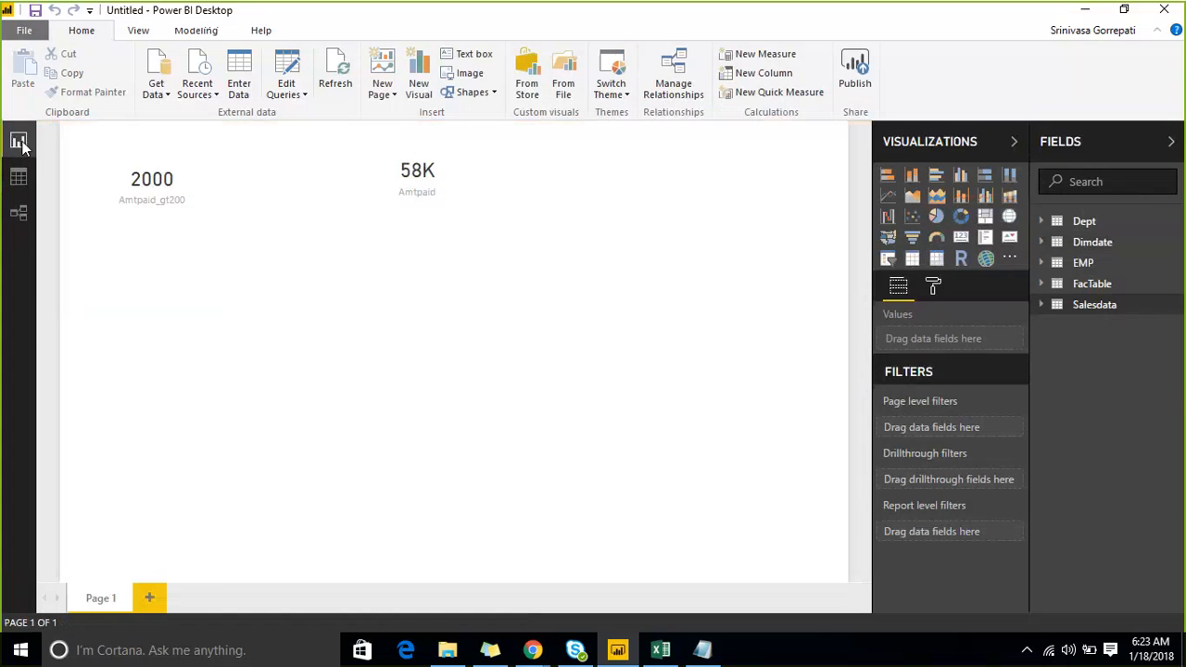
click(18, 214)
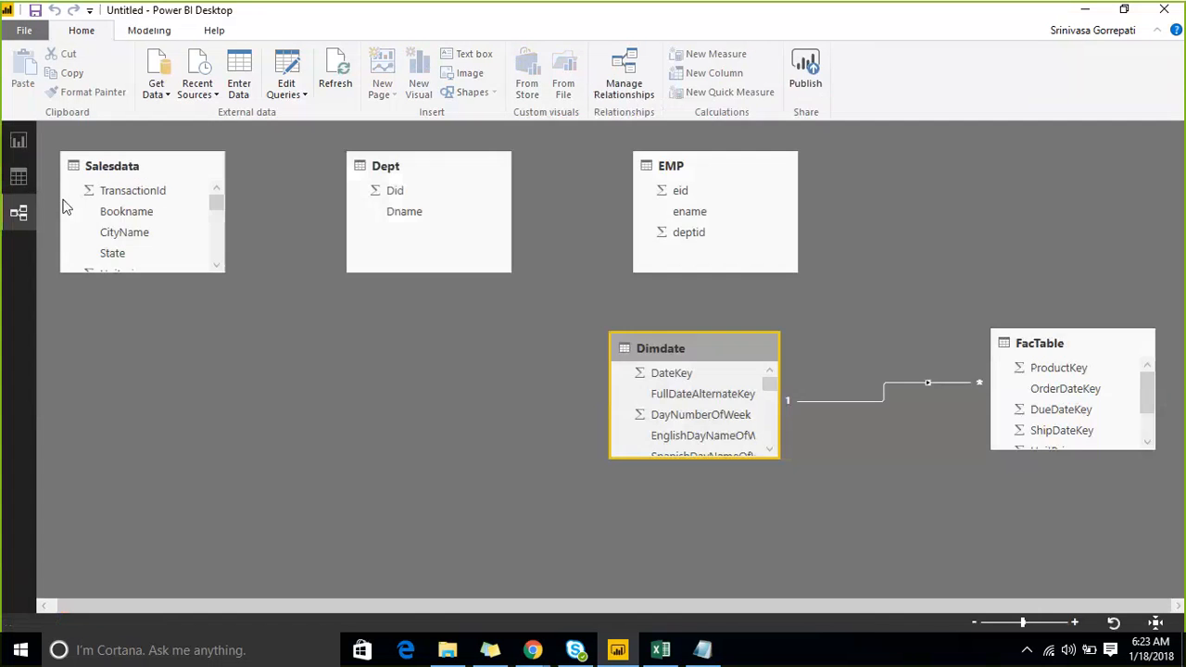
click(943, 382)
double_click(942, 381)
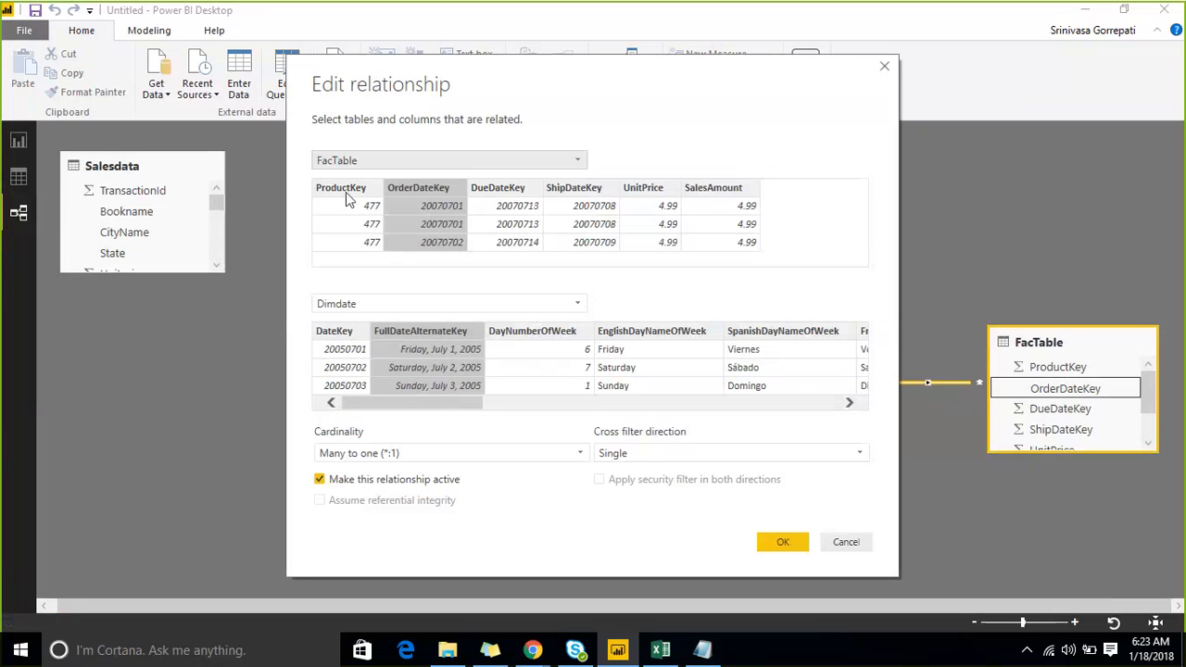
click(345, 343)
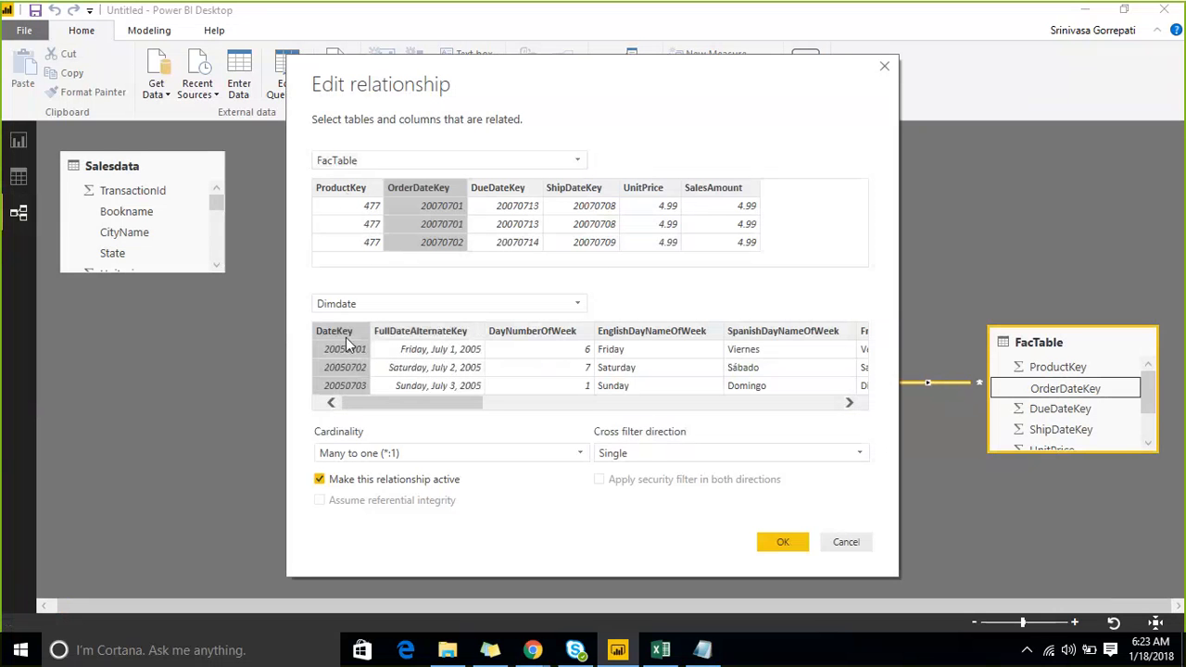
click(784, 542)
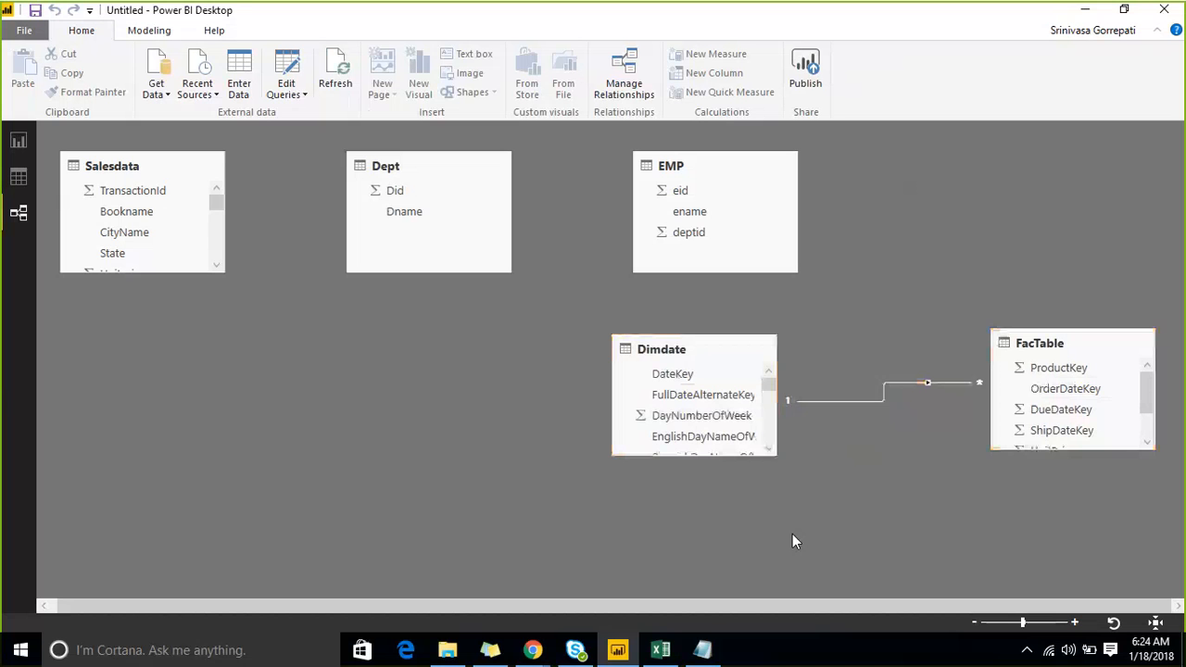
Step: Switch to the "dax course" notes in Notepad and list TotalMTD, TOTALQTD and TOTALYTD below the Calculate line
click(703, 650)
click(403, 113)
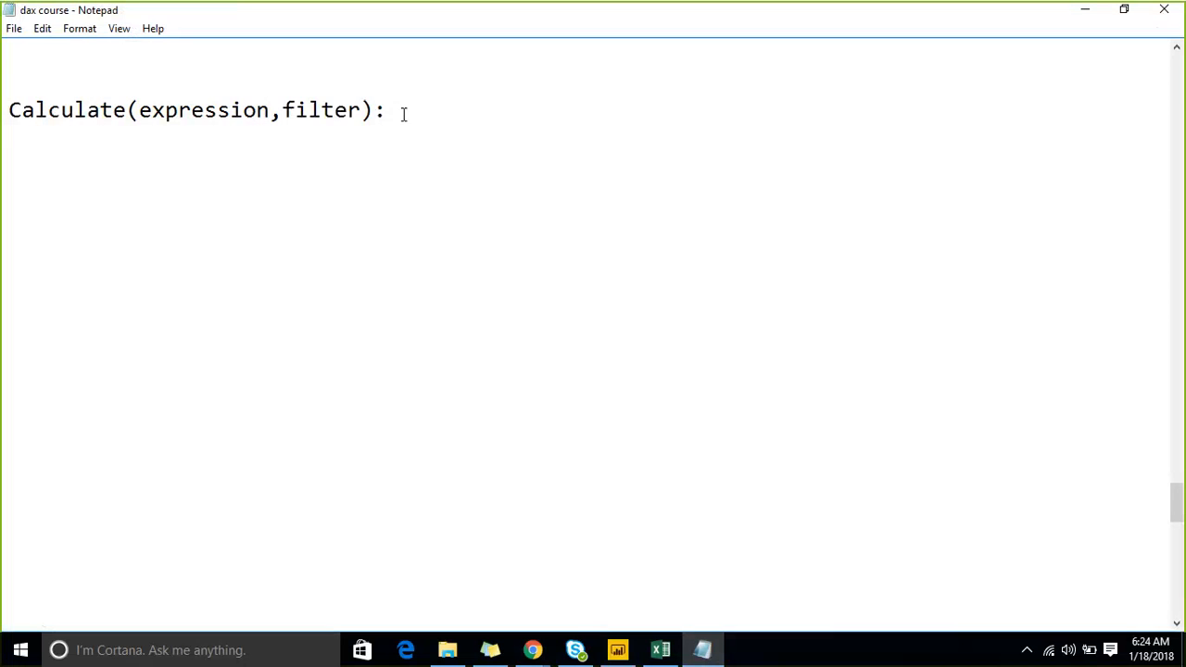
key(Return)
key(Return)
text(TotalMTD)
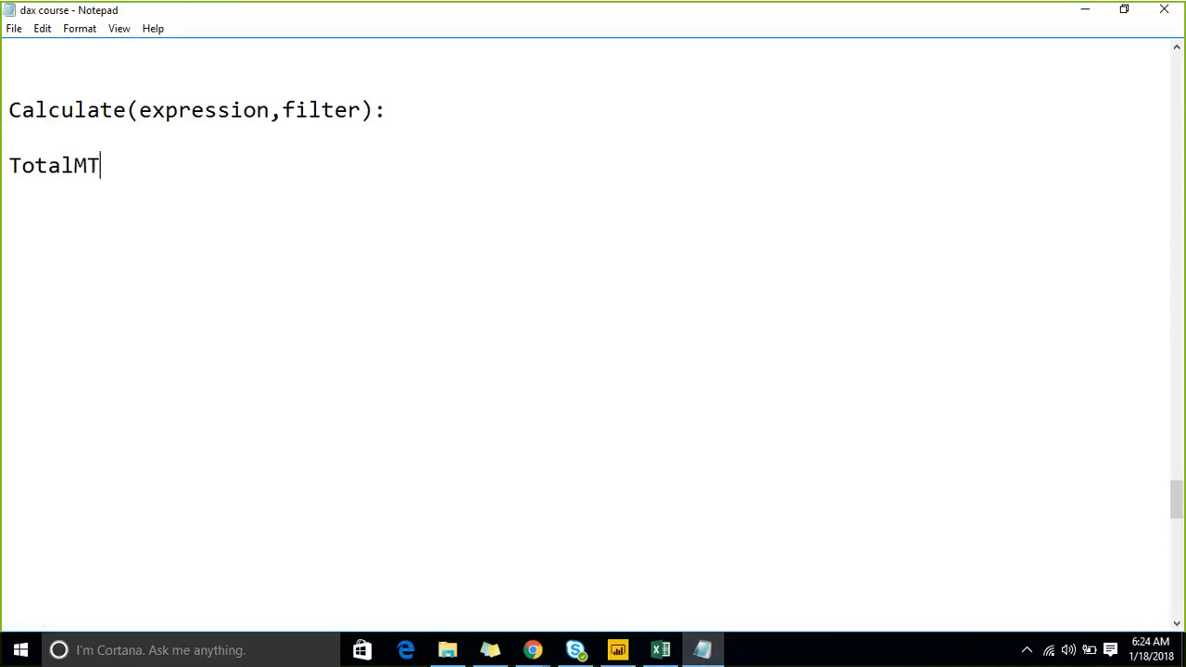
key(Return)
text(TOTAL)
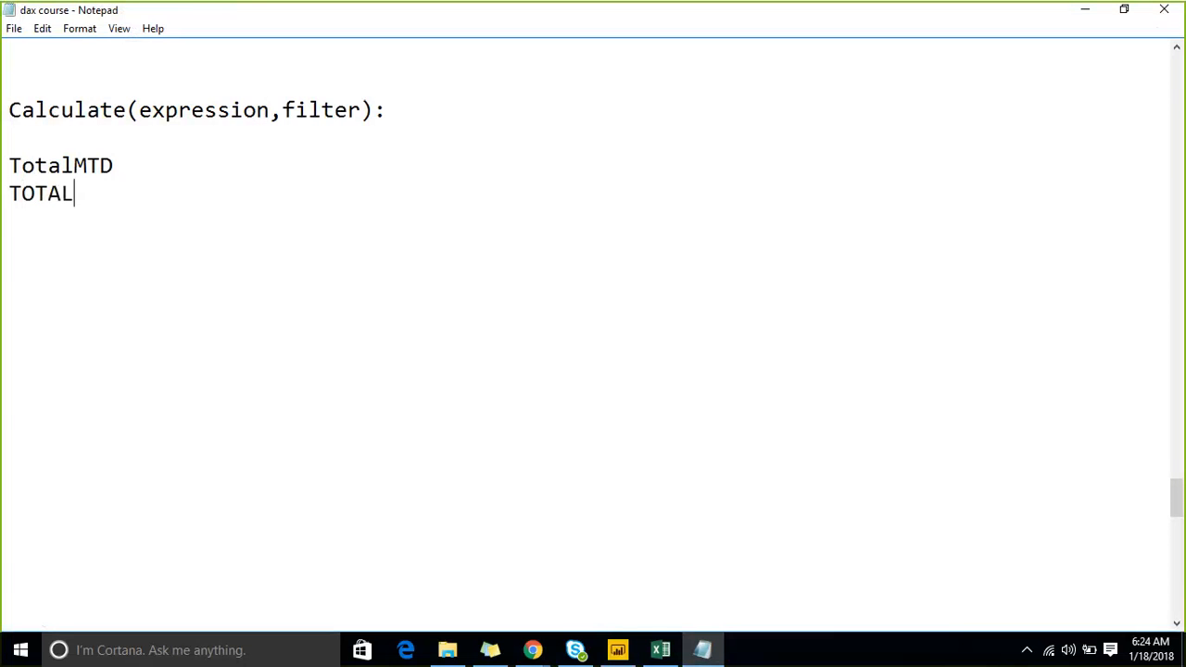
text(QTD)
key(Return)
text(TOTAL)
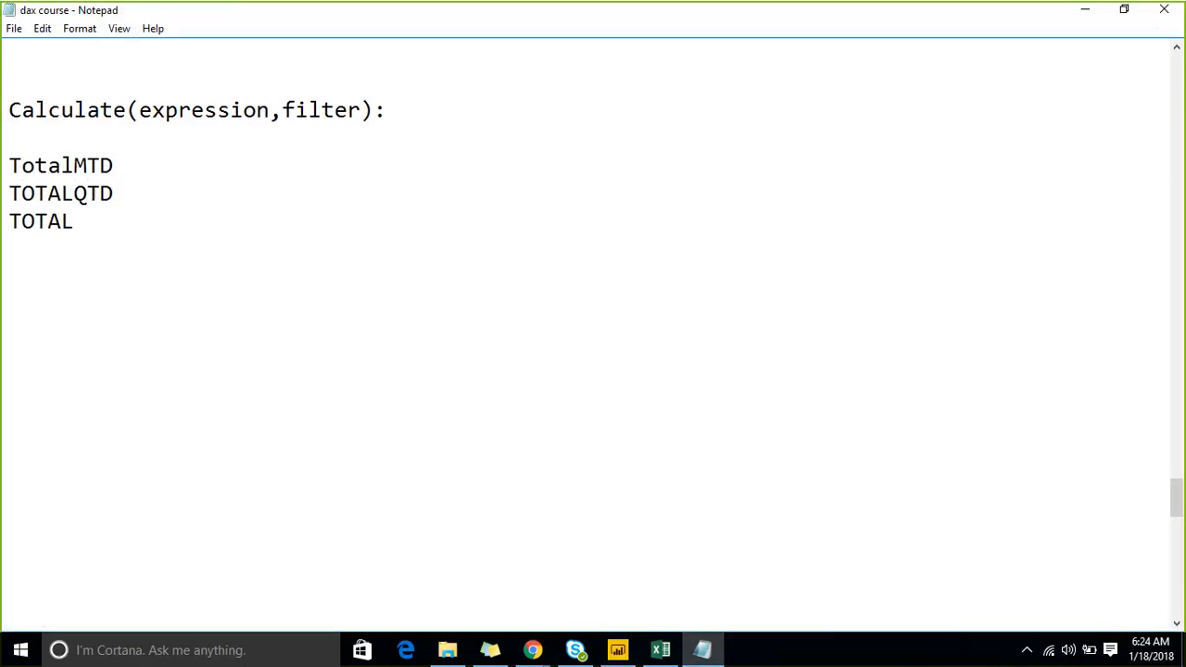
text(YTD)
key(shift+Up)
key(shift+Up)
key(shift+Up)
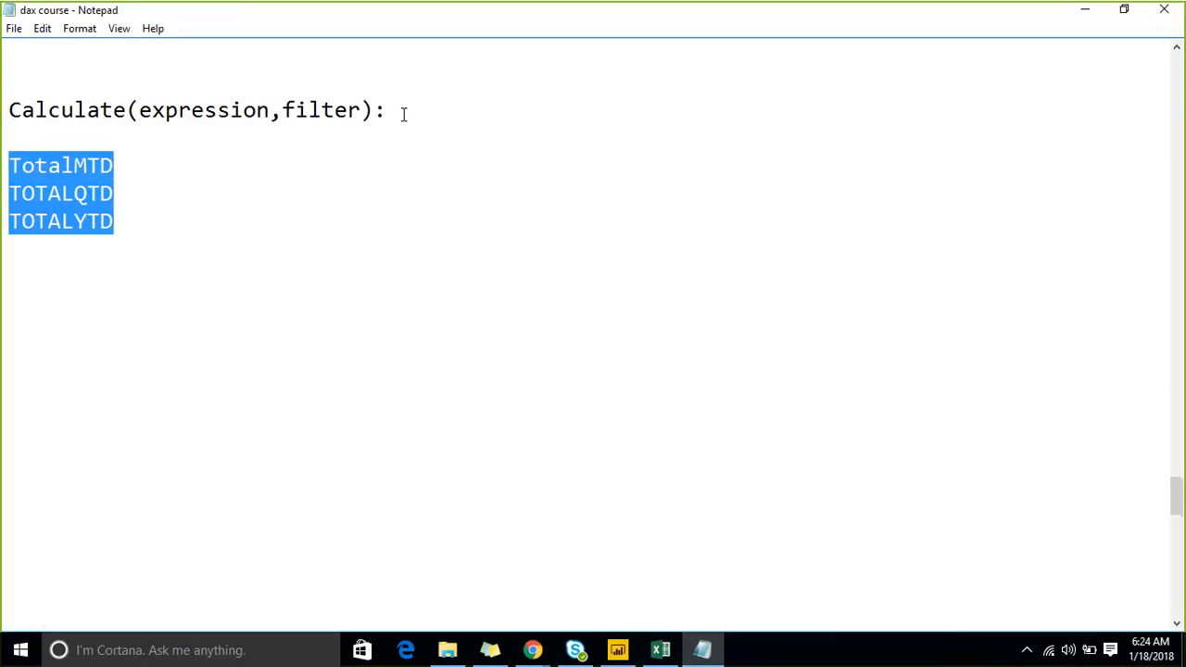
Step: Add the line "Running total:" below the list of total functions, separated by a blank line
key(Down)
key(Down)
key(Down)
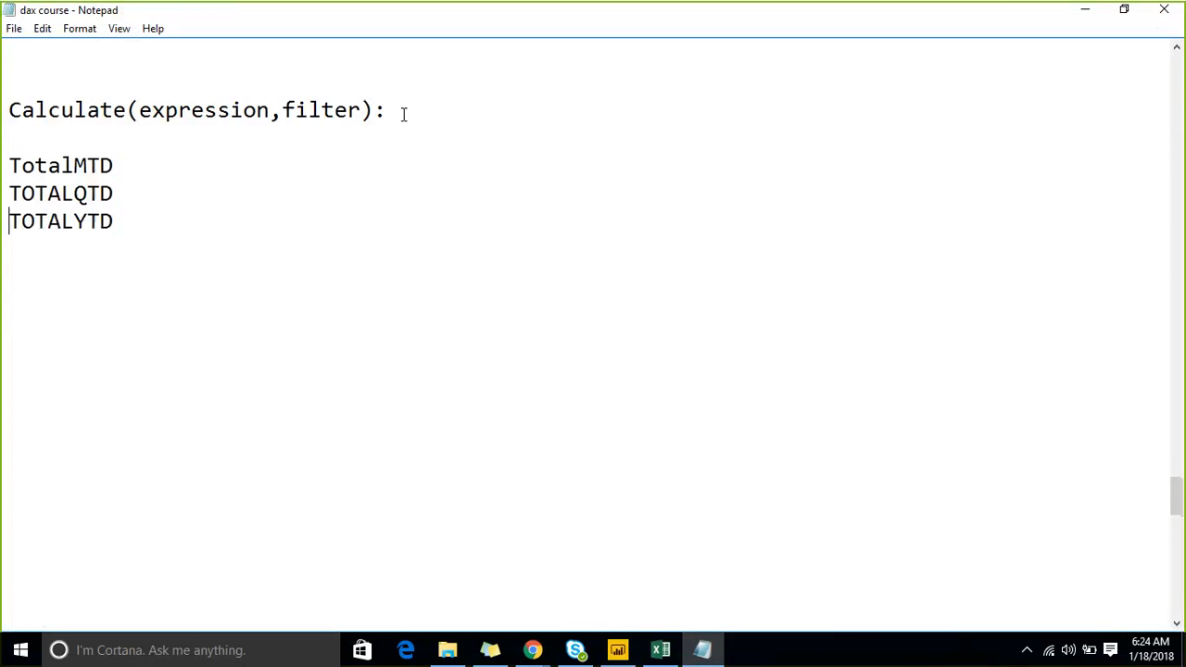
key(Down)
key(Down)
text(Runni)
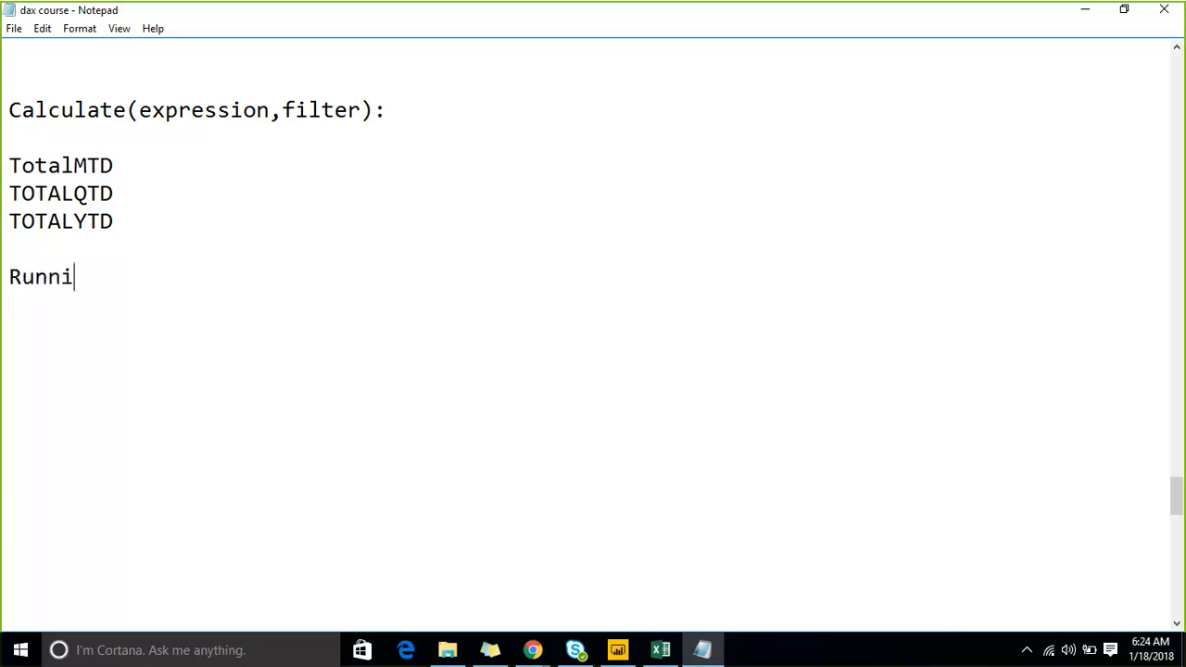
text(ng total)
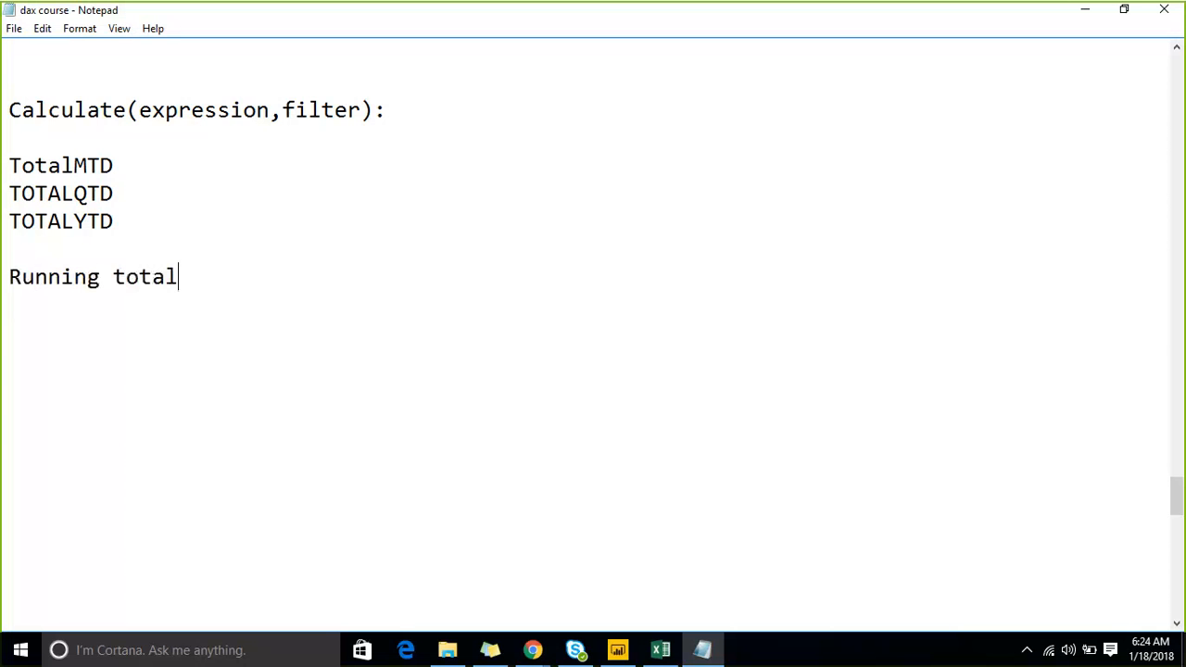
text(:)
Step: Switch to Power BI Desktop and display the report page
click(619, 650)
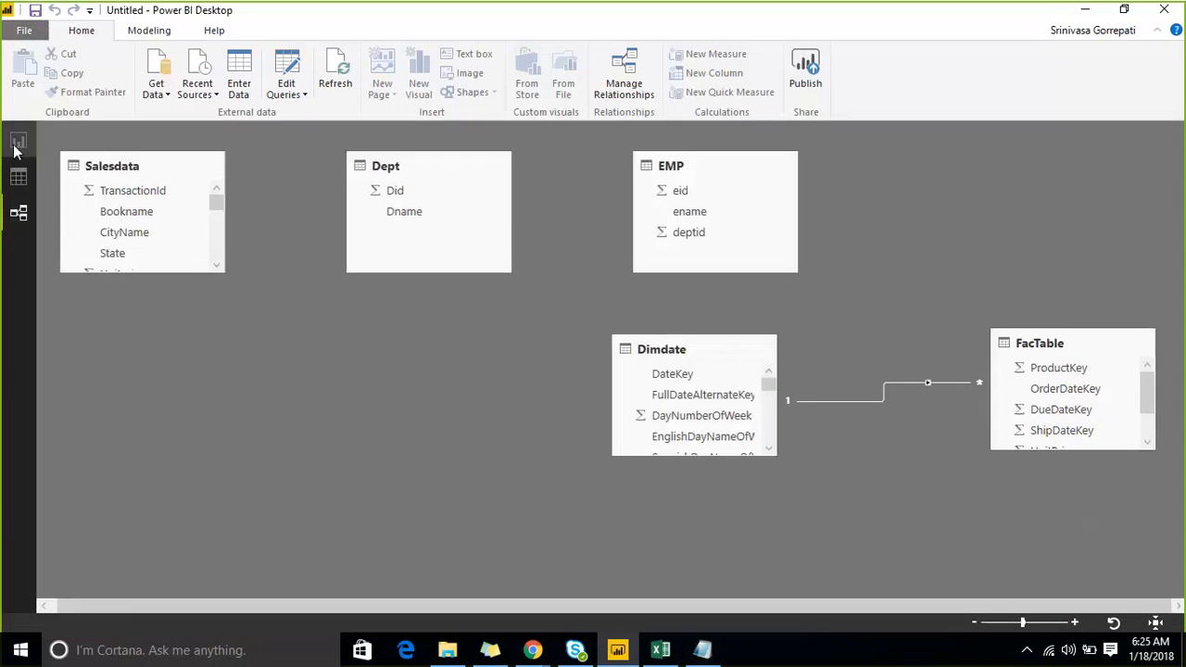
click(18, 140)
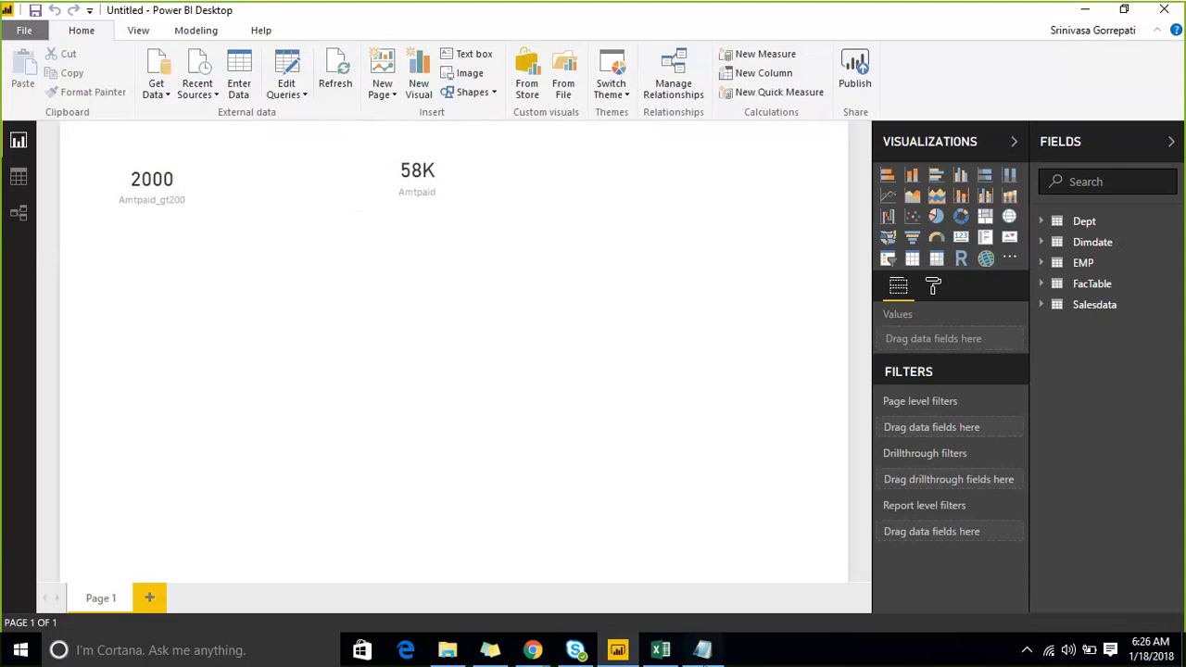
Step: Return to the Notepad notes, review the three total functions and add a colon after TotalMTD
click(703, 650)
drag(119, 167, 7, 167)
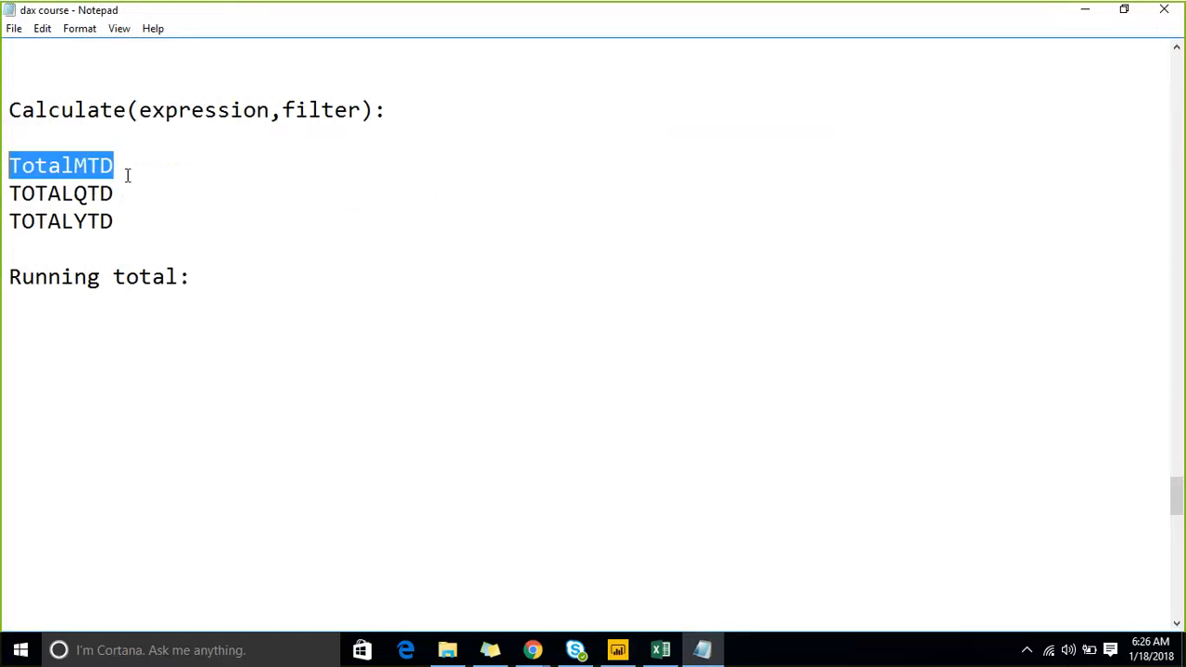
drag(142, 188, 8, 192)
drag(130, 220, 7, 222)
drag(72, 165, 121, 165)
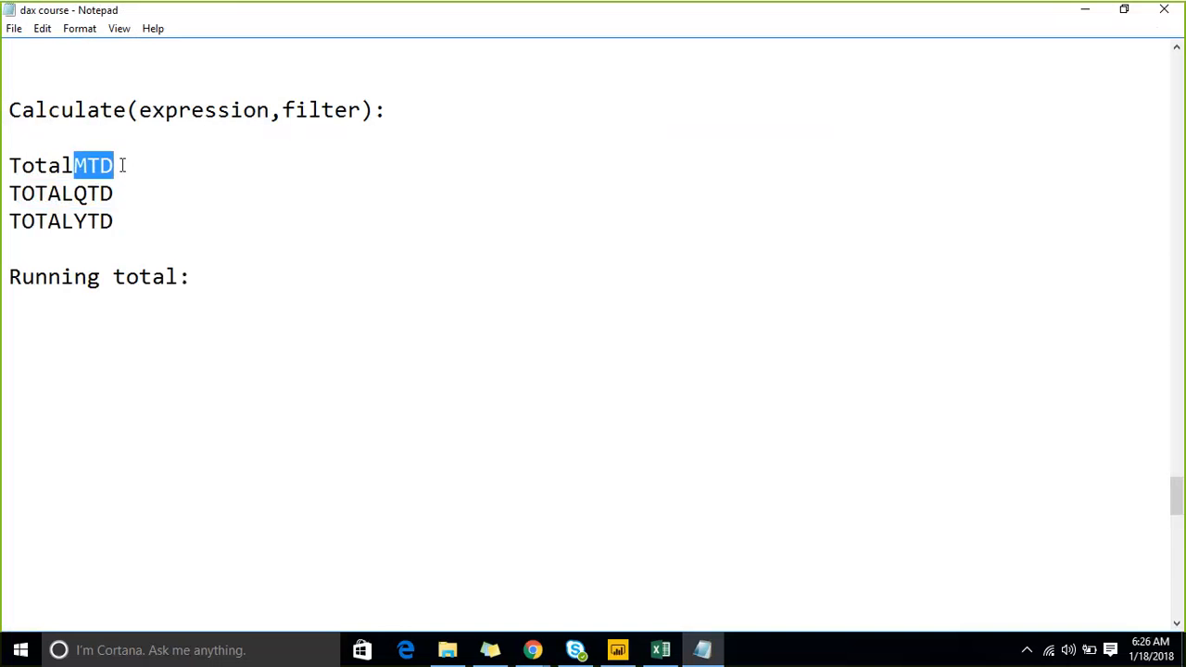
key(Right)
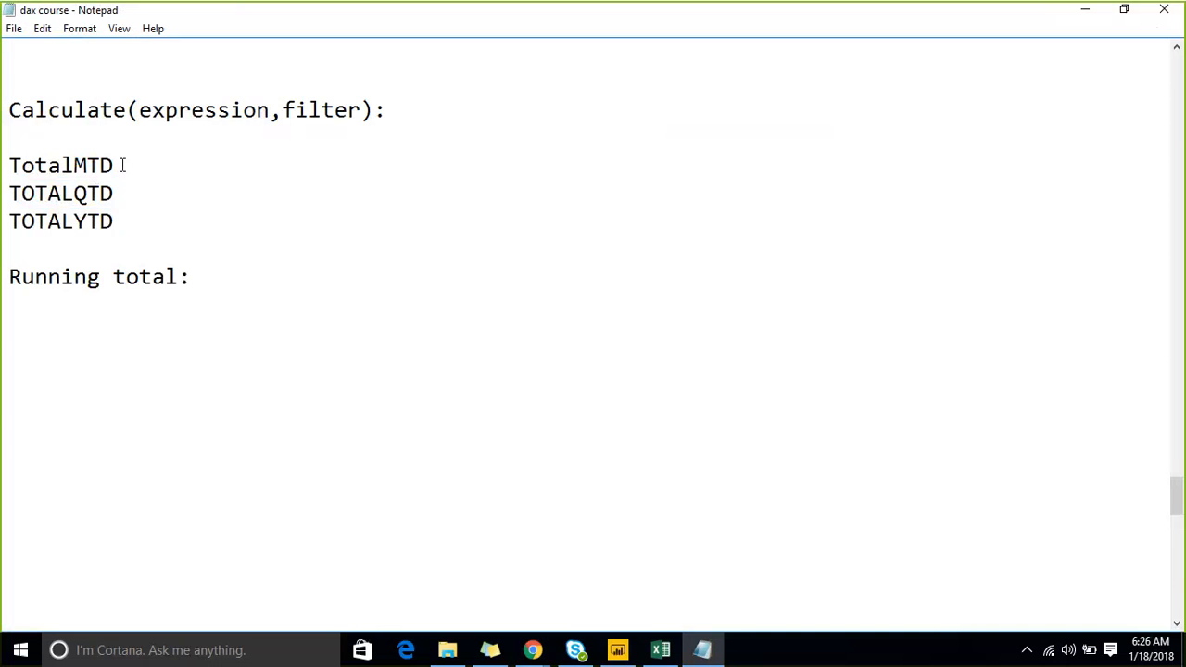
key(Left)
text(:)
Step: Switch to Power BI Desktop and examine FacTable's date keys and SalesAmount column in the data view
click(617, 651)
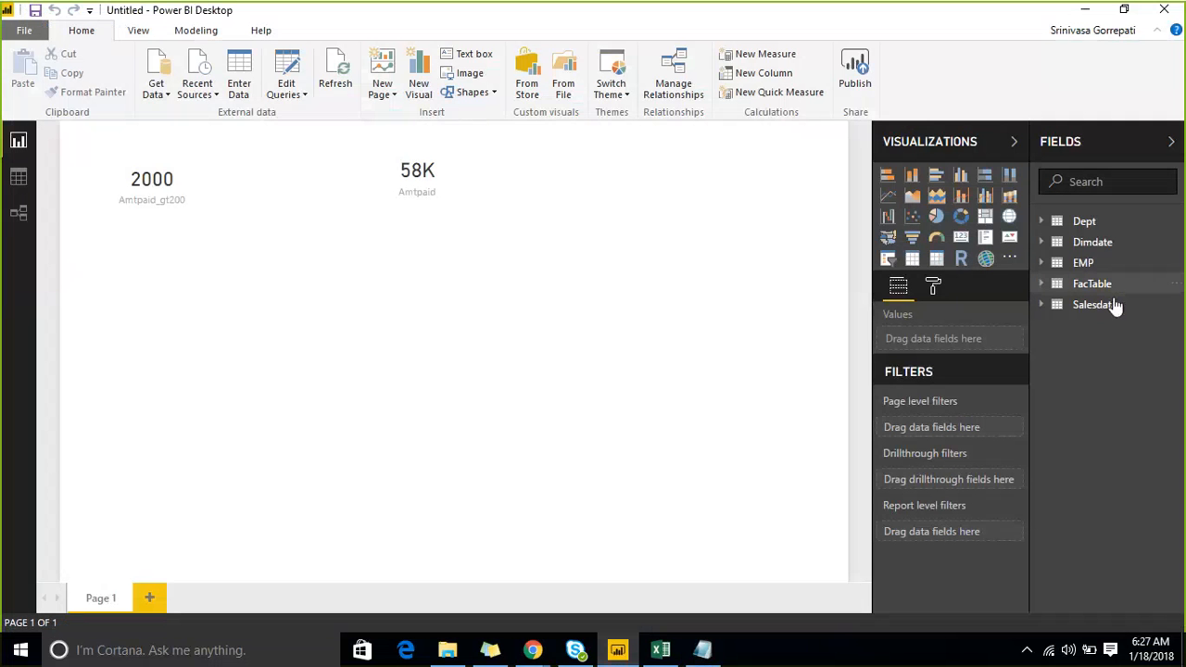
click(1092, 285)
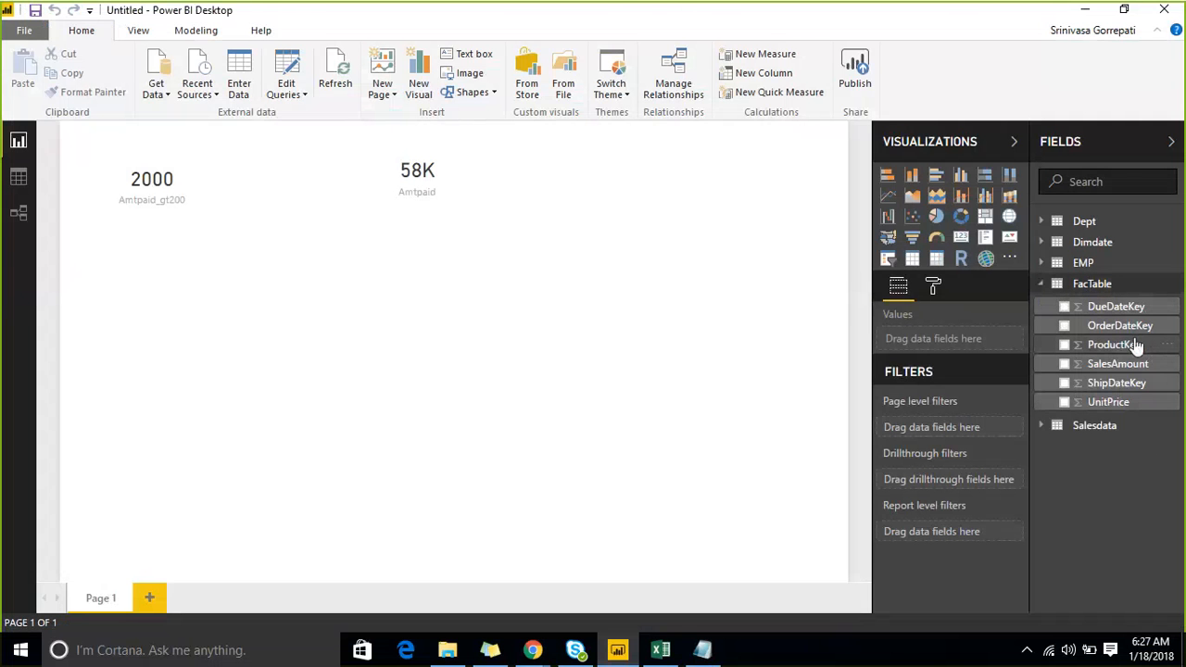
click(19, 176)
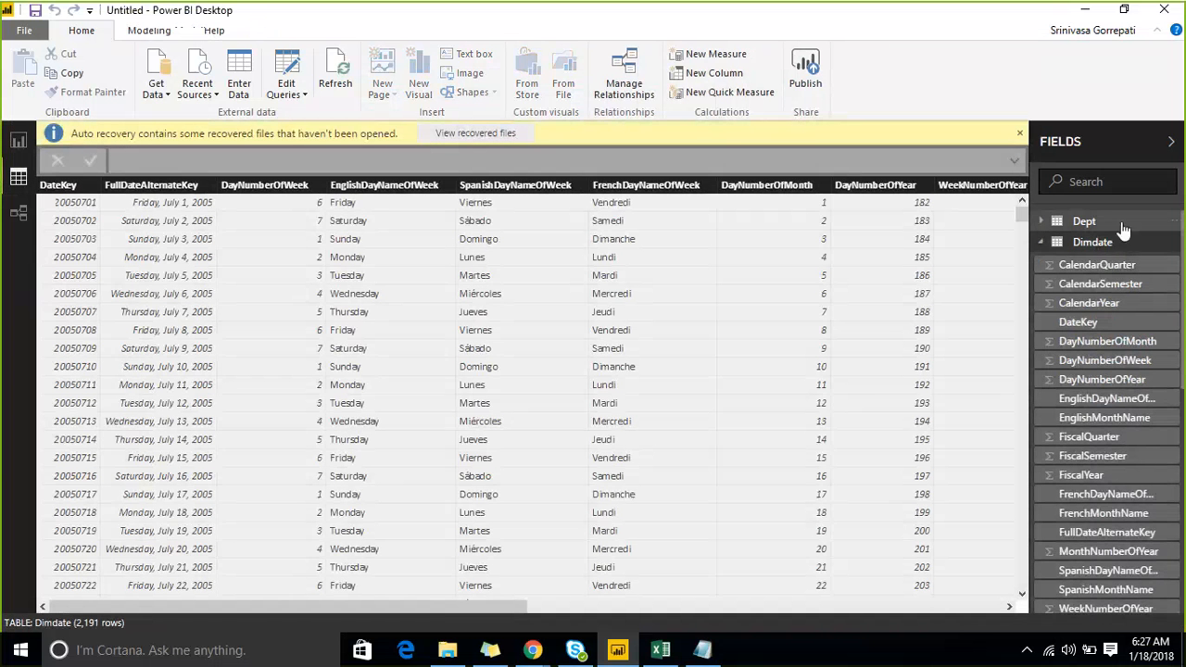
click(1040, 242)
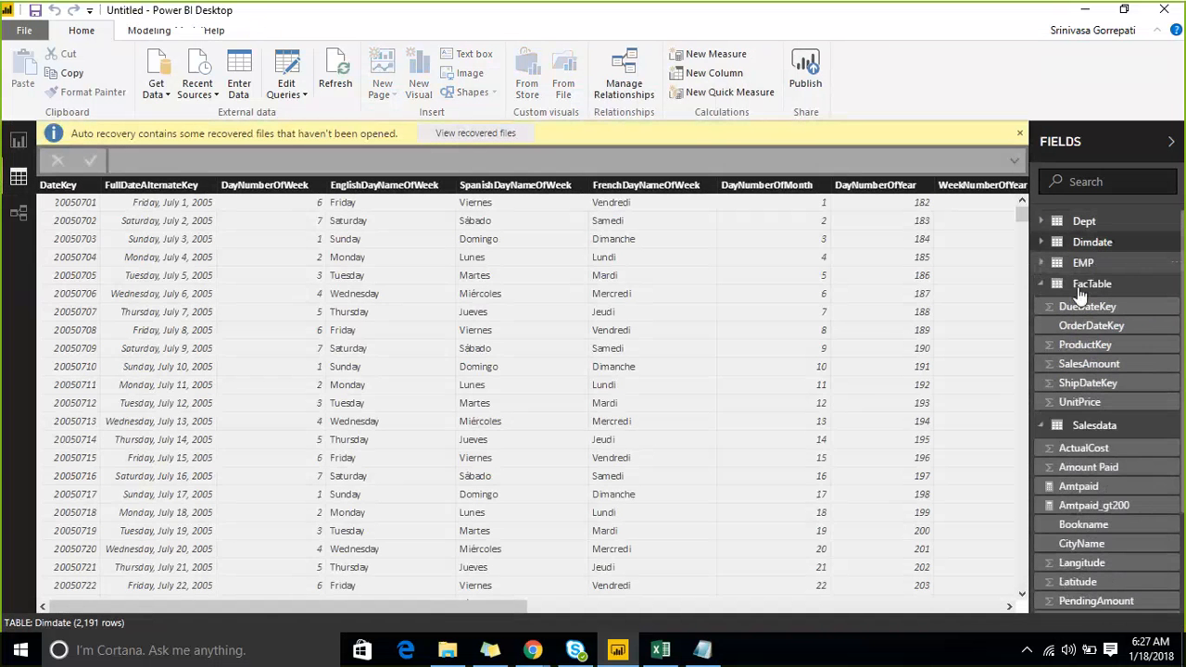
click(1083, 285)
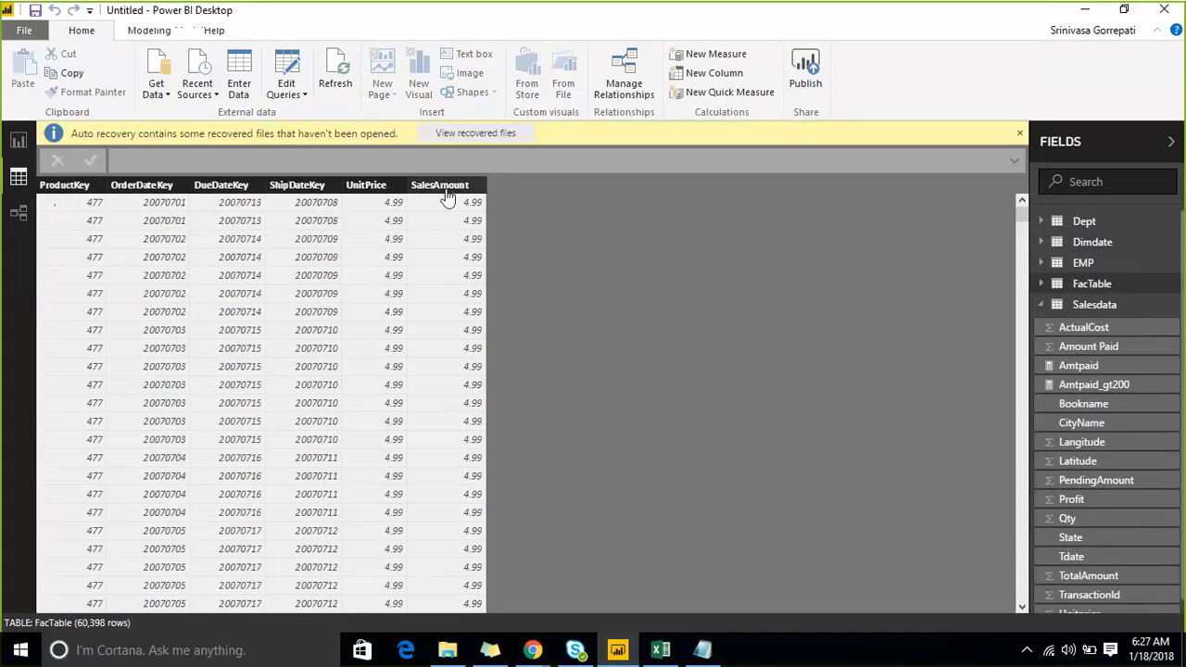
scroll(453, 232, down, 20)
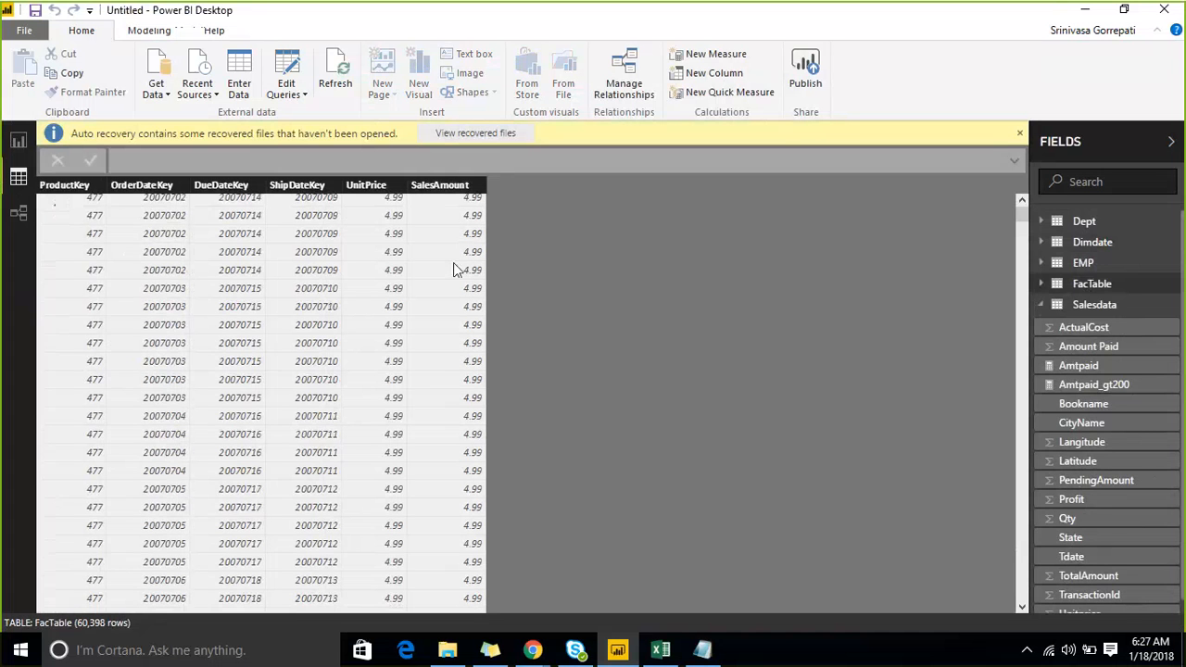
scroll(453, 260, down, 5)
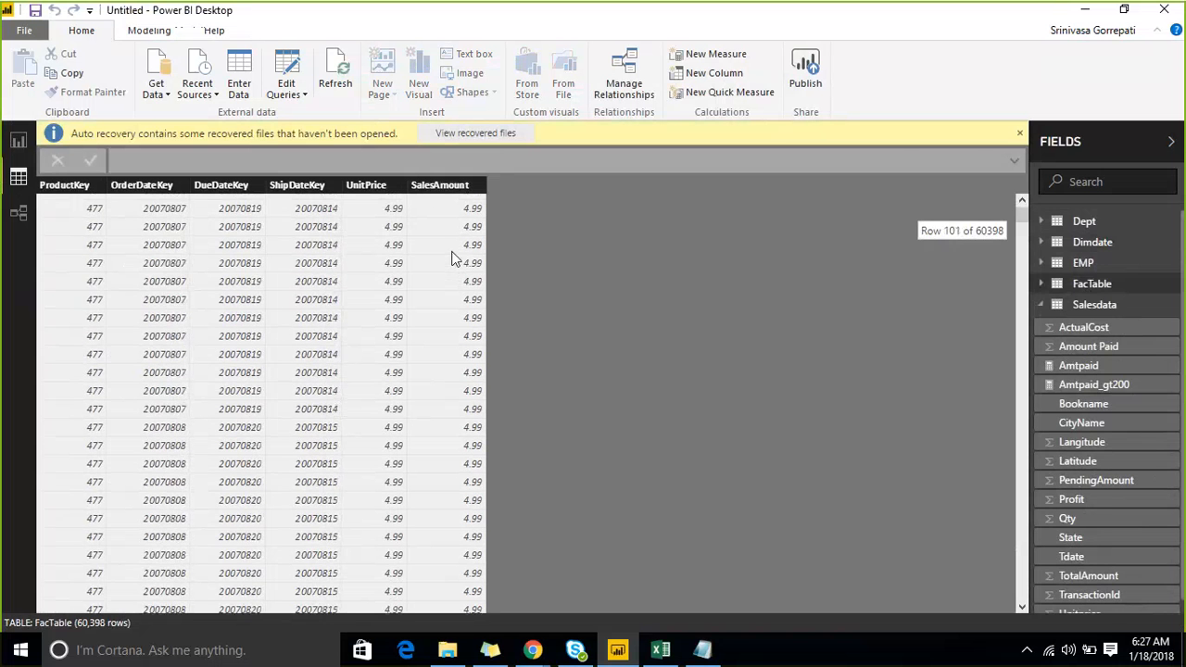
Step: Examine the order dates and SalesAmount values across FacTable's rows, from the first rows through the later ones and back
scroll(445, 269, down, 10)
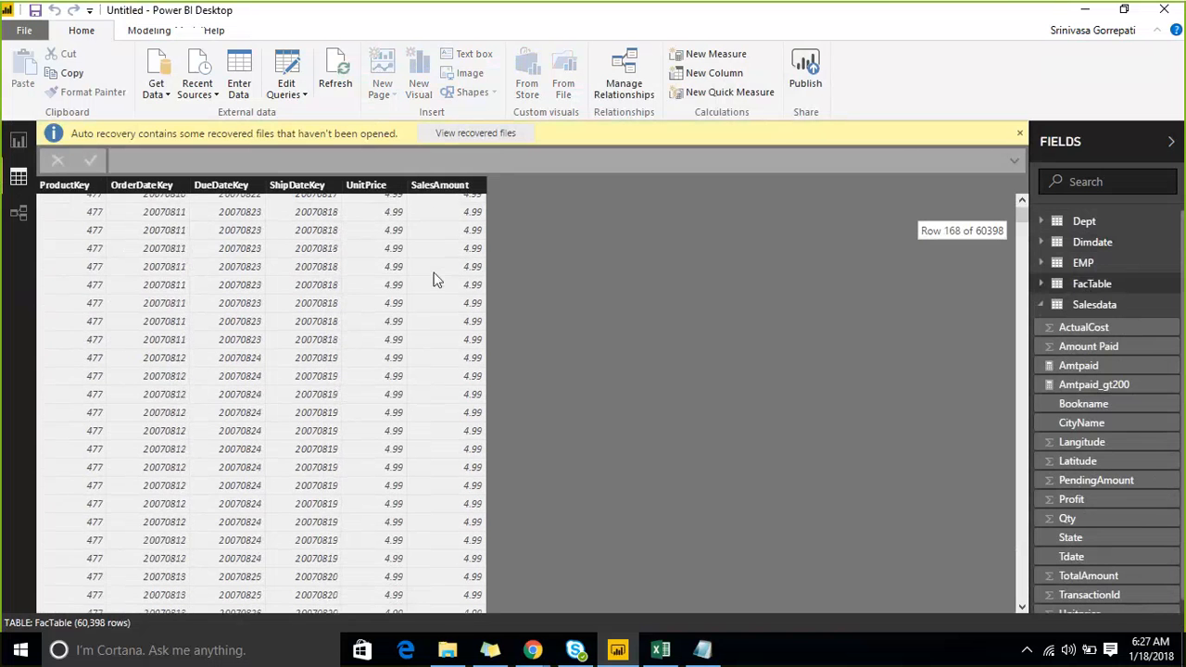
scroll(434, 271, down, 5)
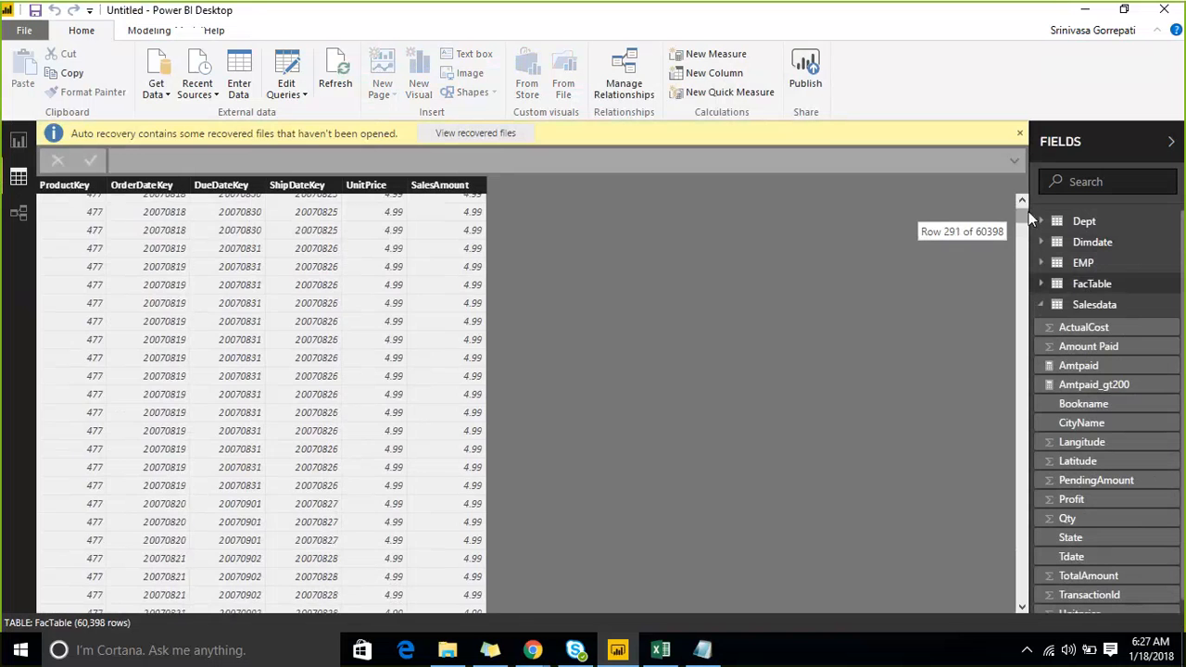
drag(1023, 219, 1022, 267)
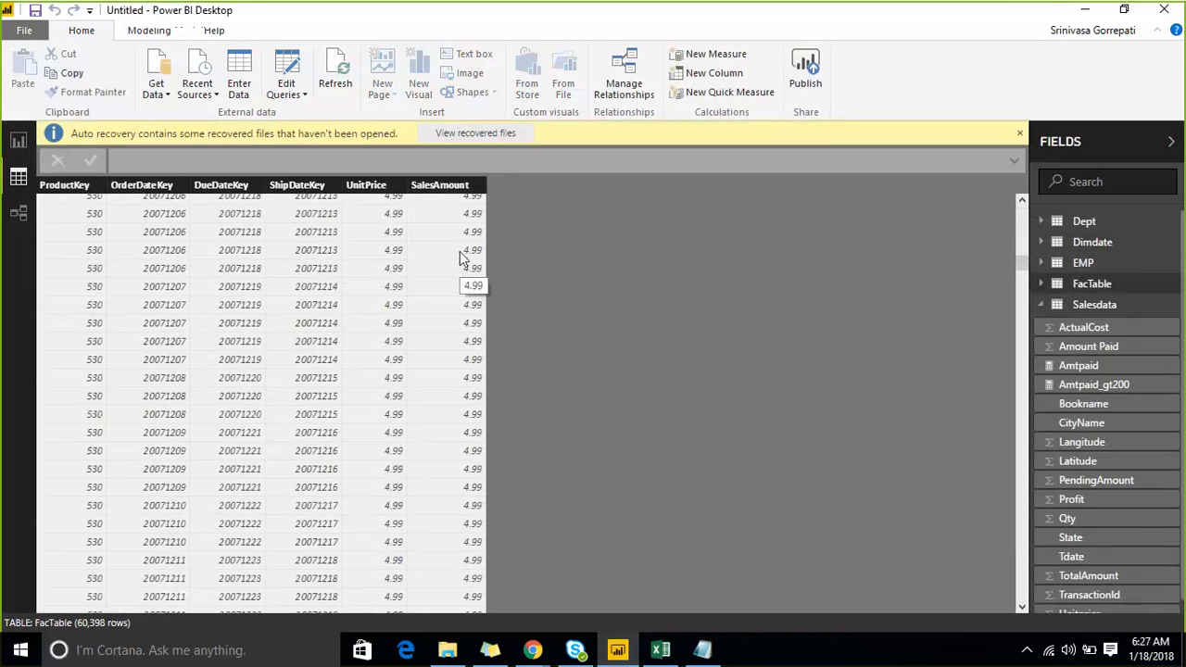
scroll(460, 251, down, 20)
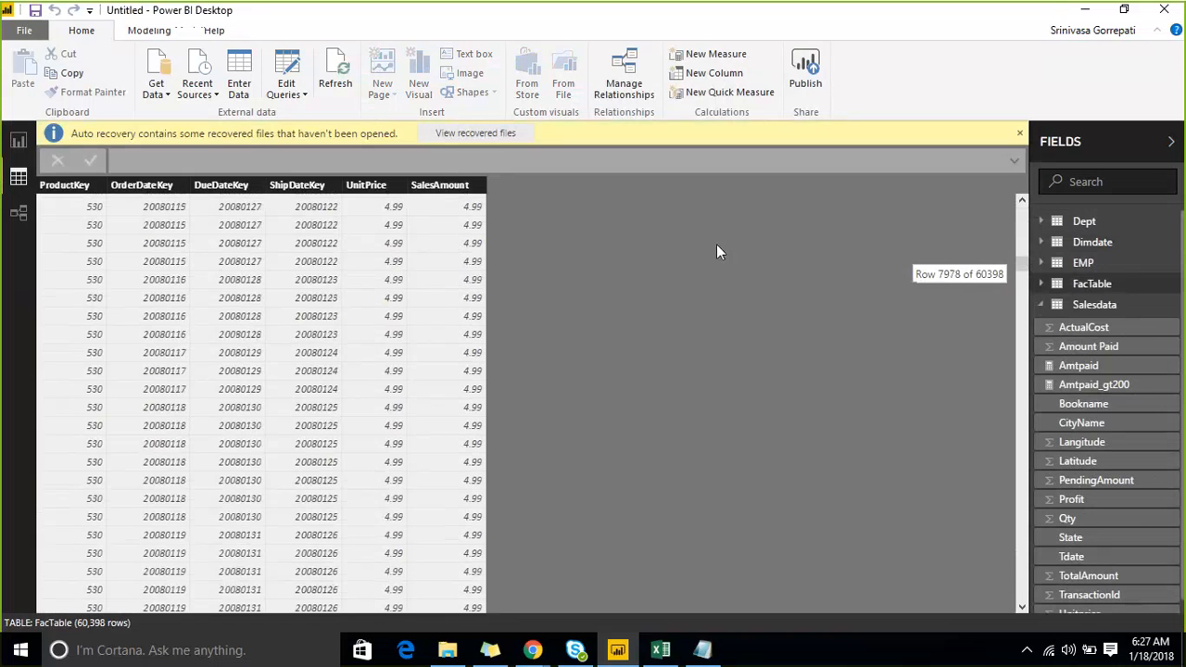
drag(1021, 266, 513, 306)
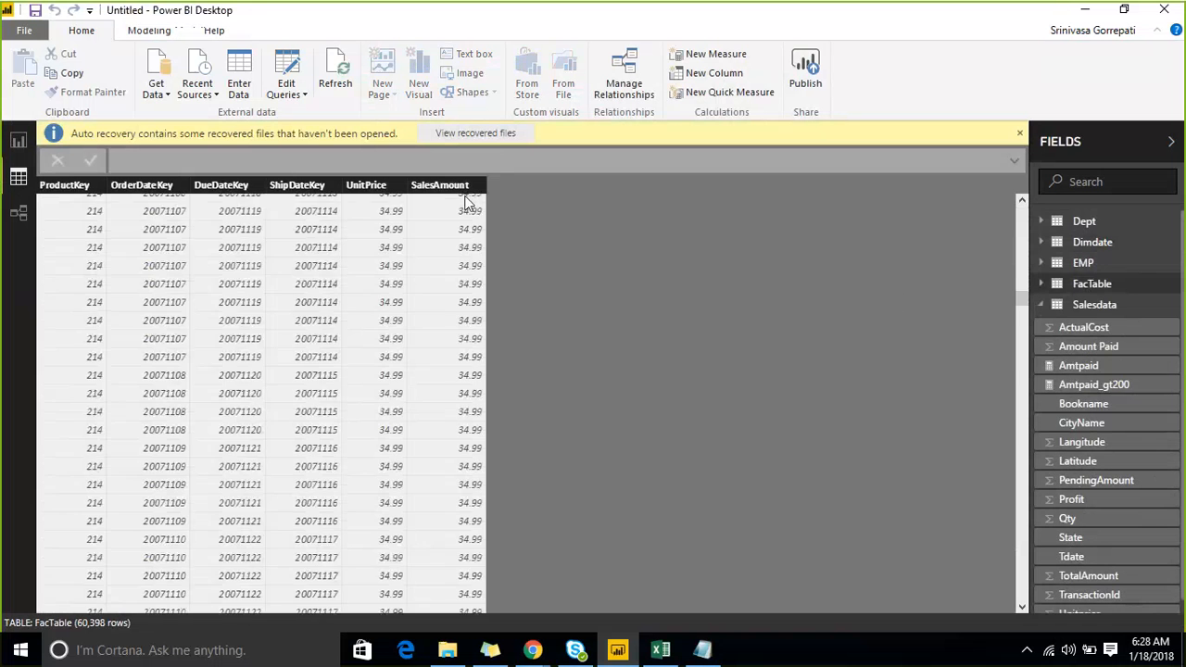
scroll(457, 243, down, 11)
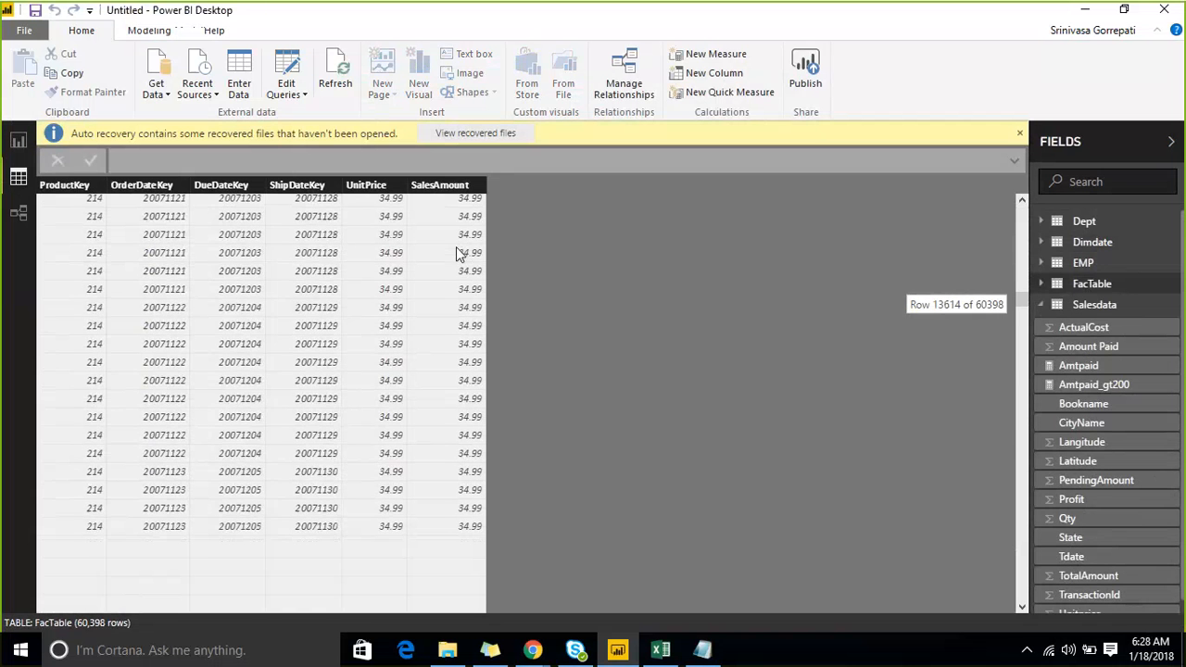
drag(1022, 298, 1027, 449)
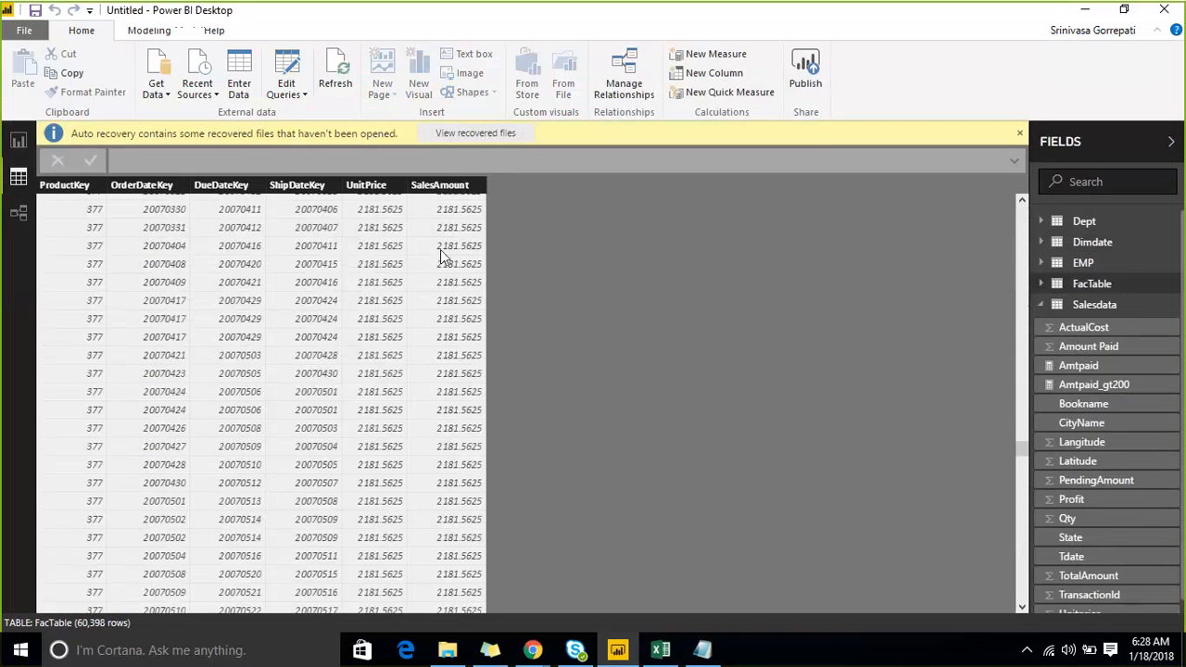
scroll(441, 250, up, 8)
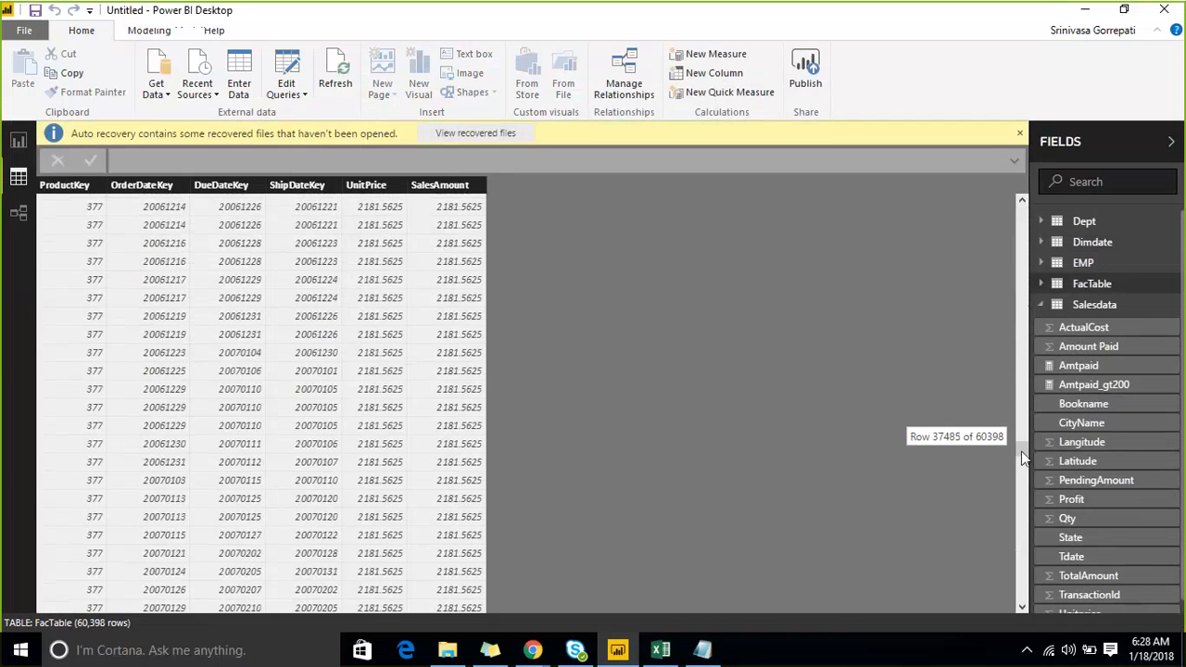
drag(1024, 451, 1023, 206)
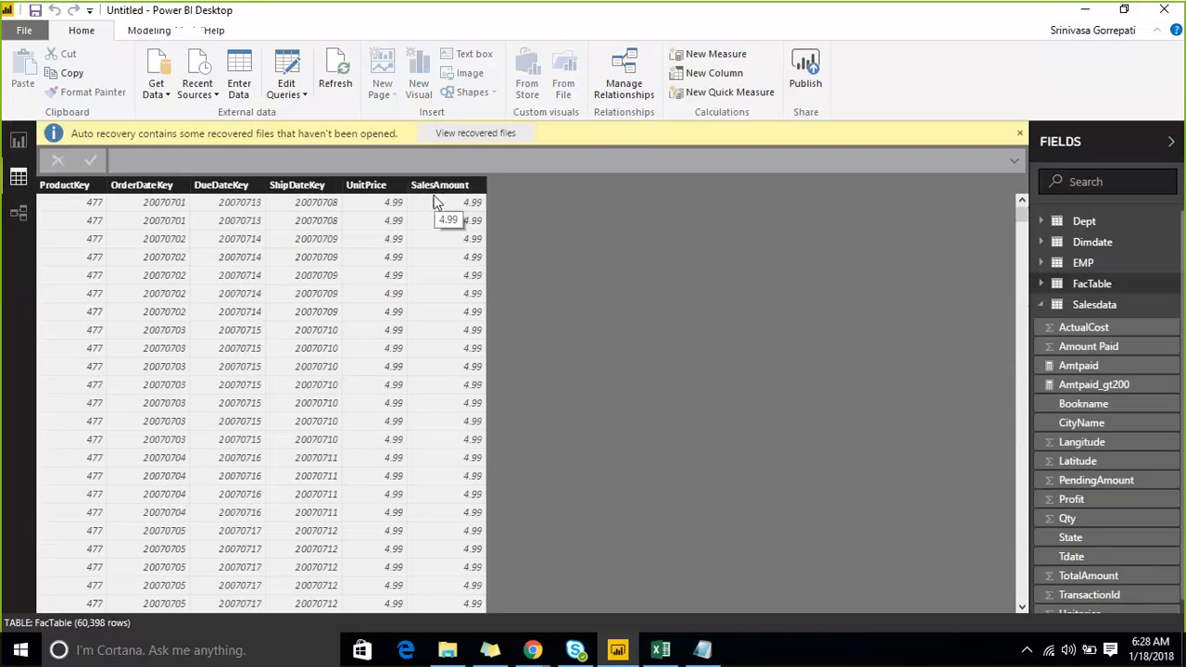
Step: Collapse the Salesdata table and add a new measure to FacTable, ready for its formula
click(1053, 303)
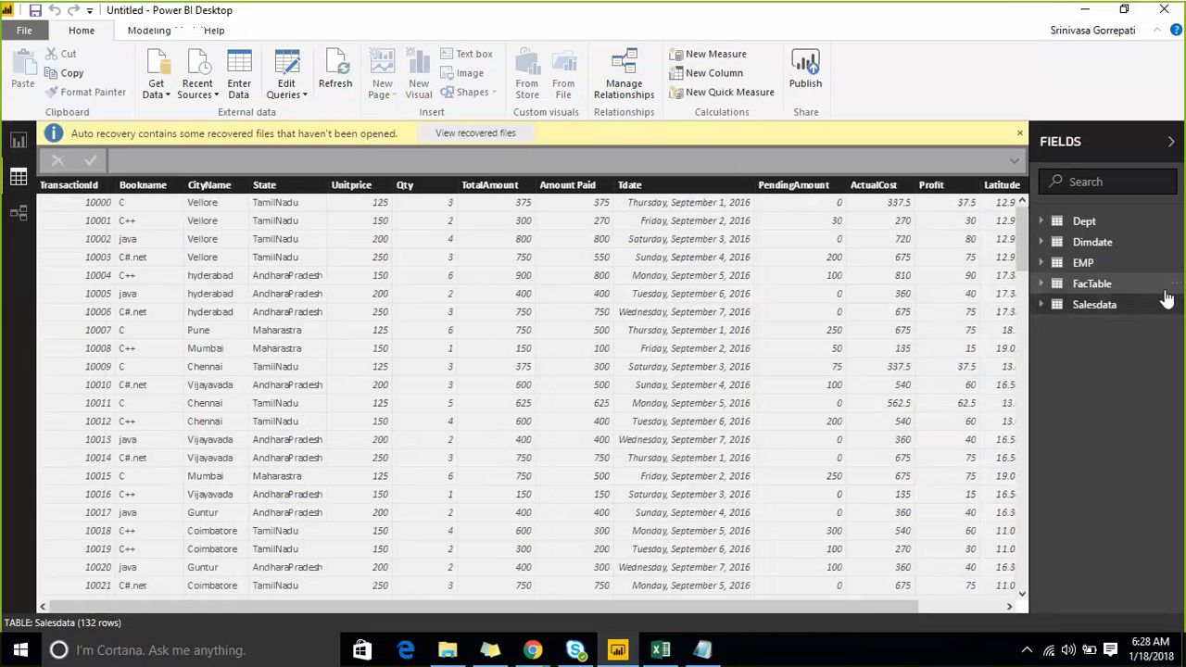
click(1172, 291)
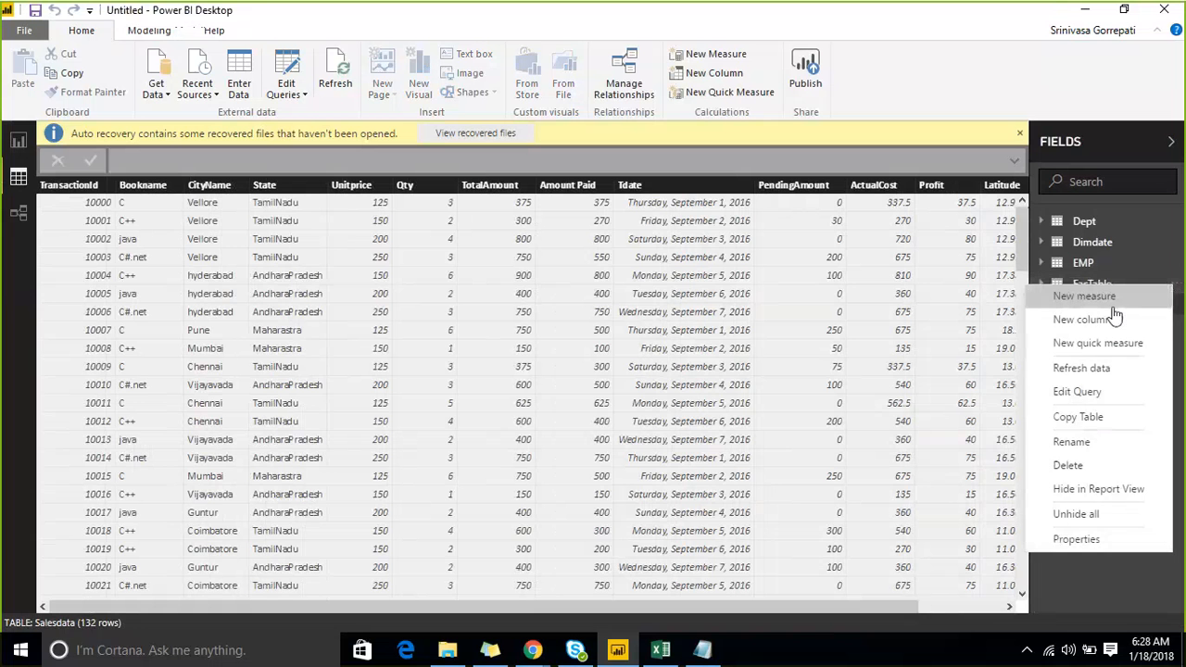
click(1116, 304)
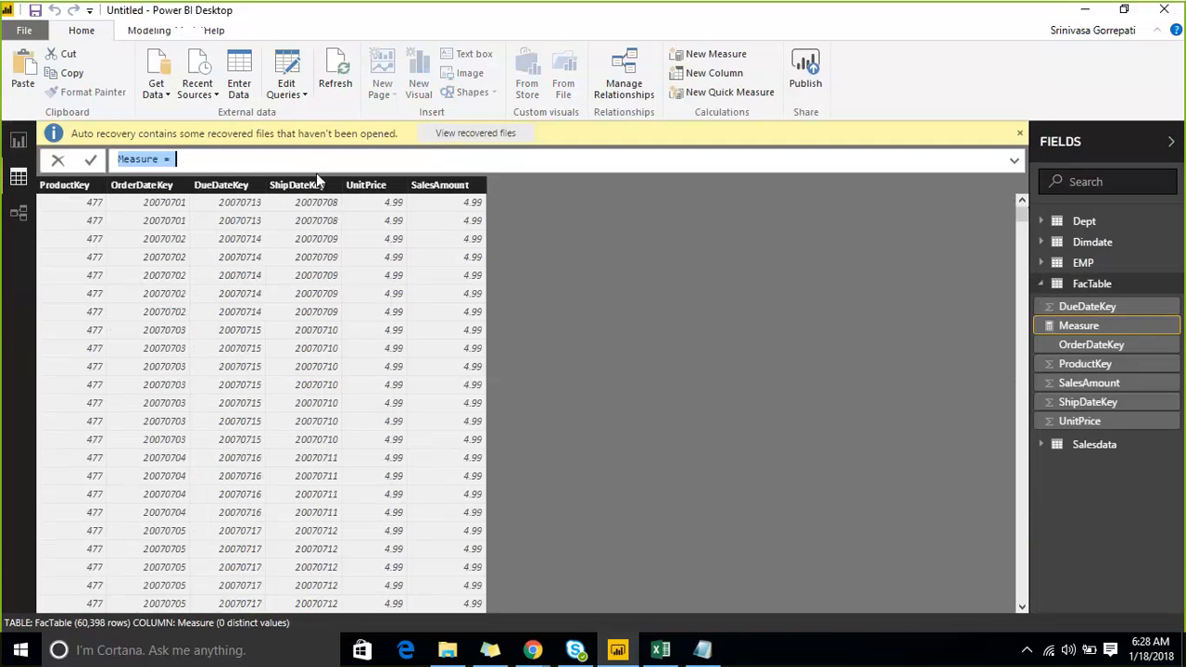
click(307, 159)
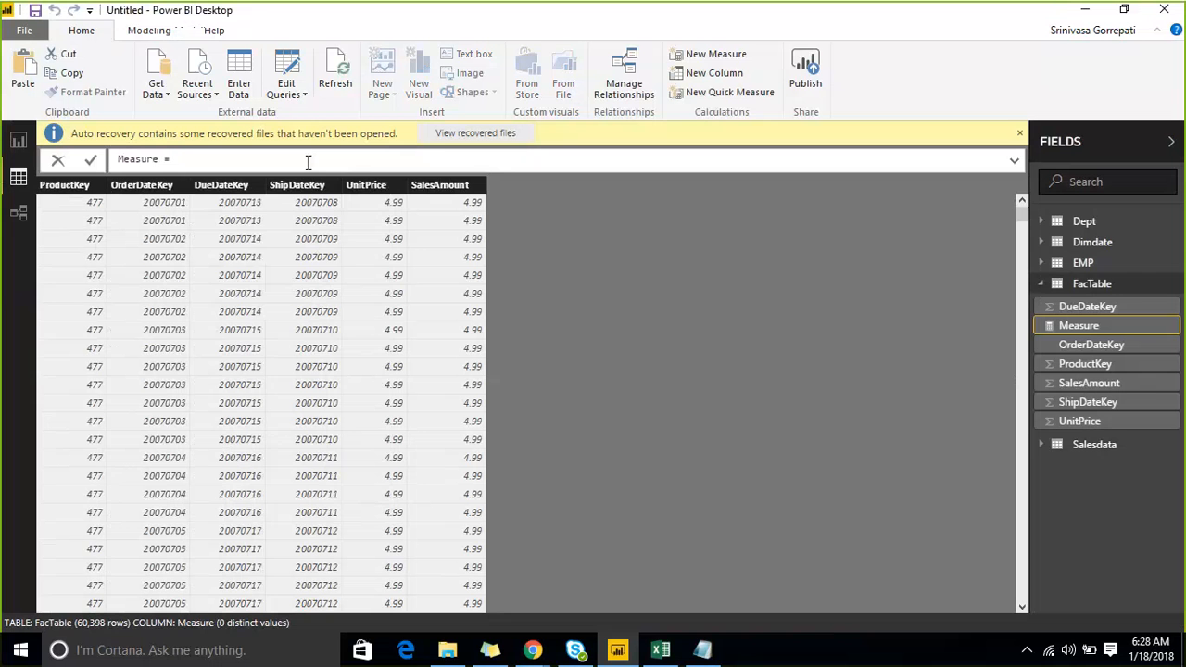
text(Tota)
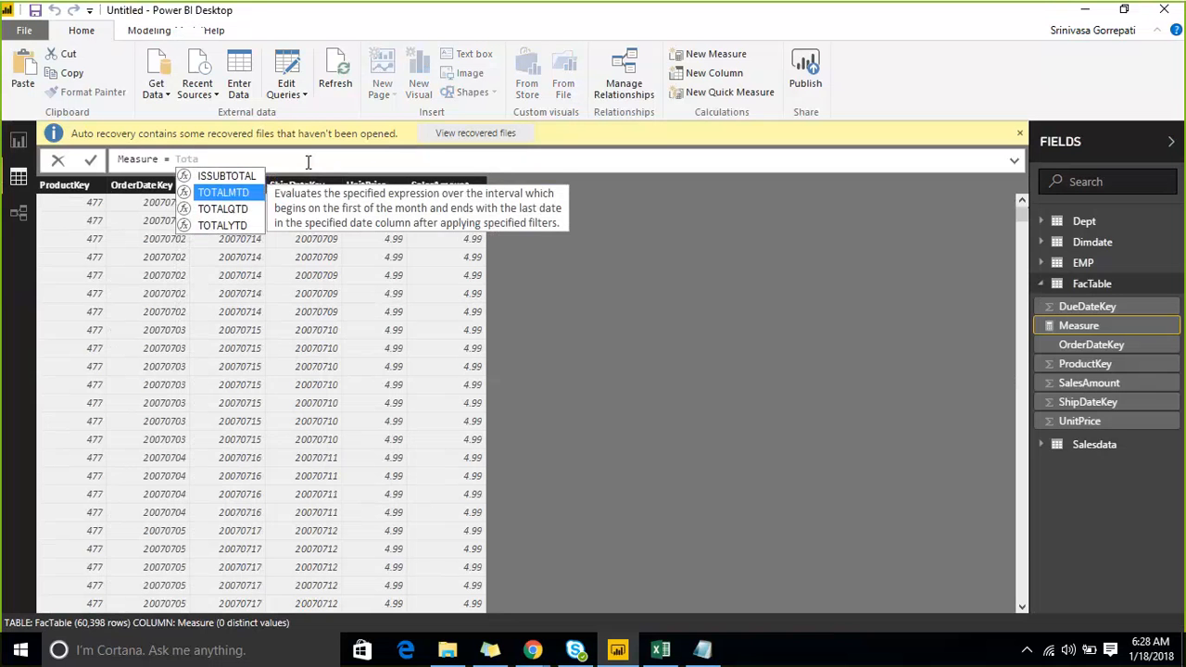
key(Tab)
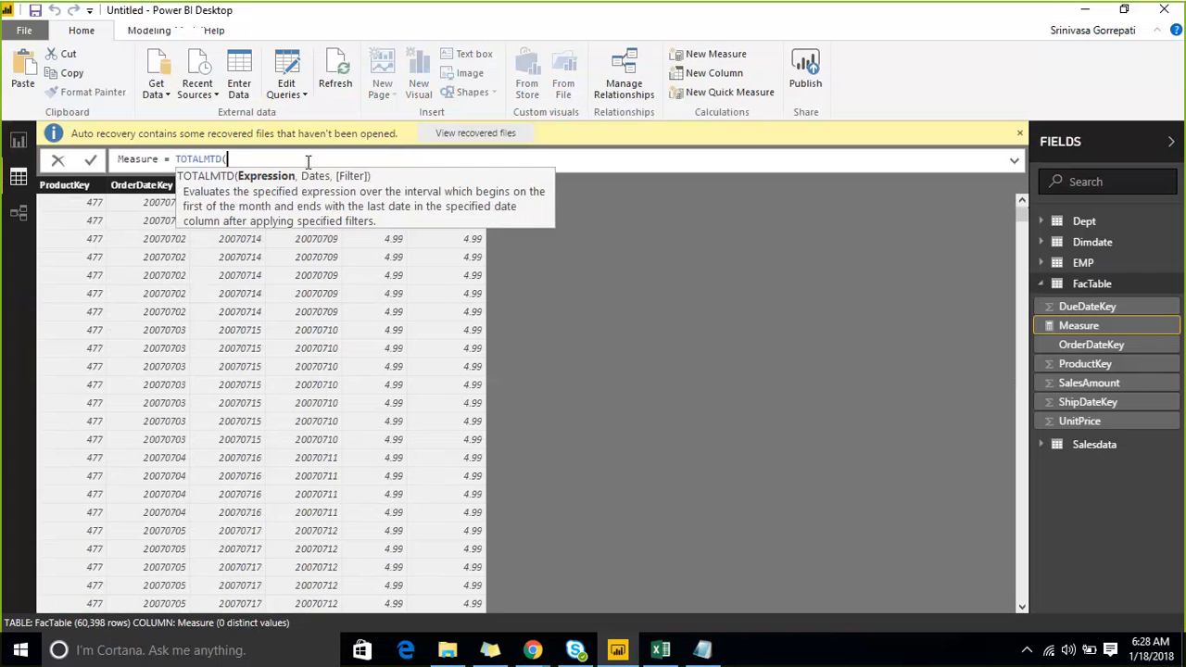
text(SUM()
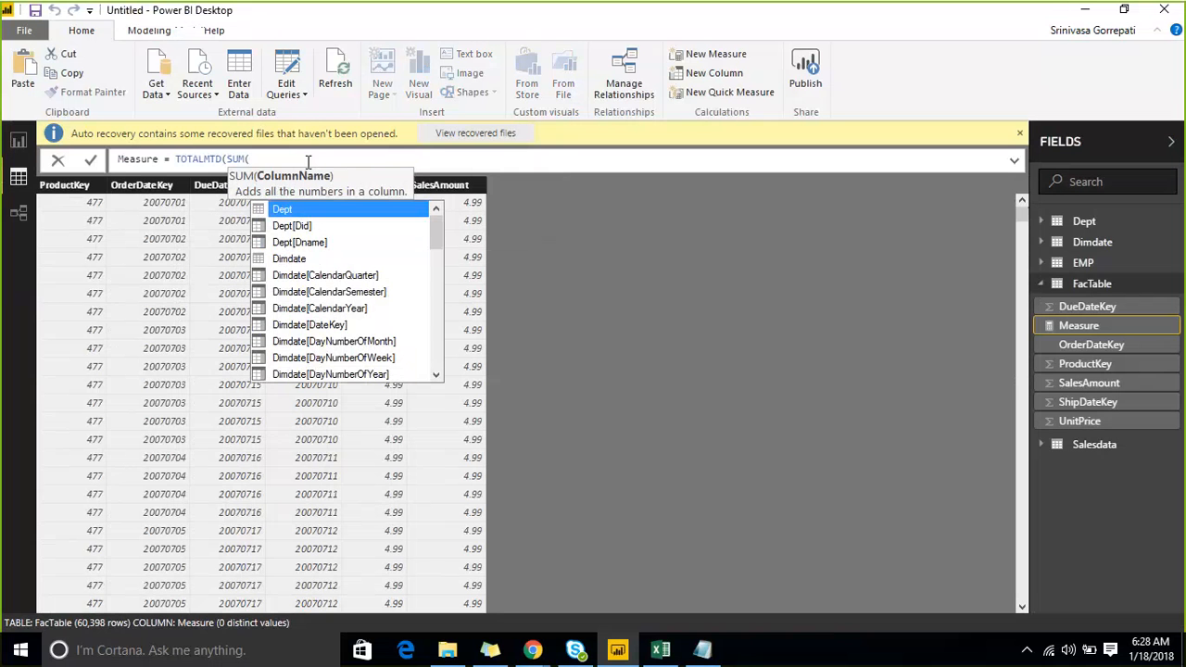
text(sa)
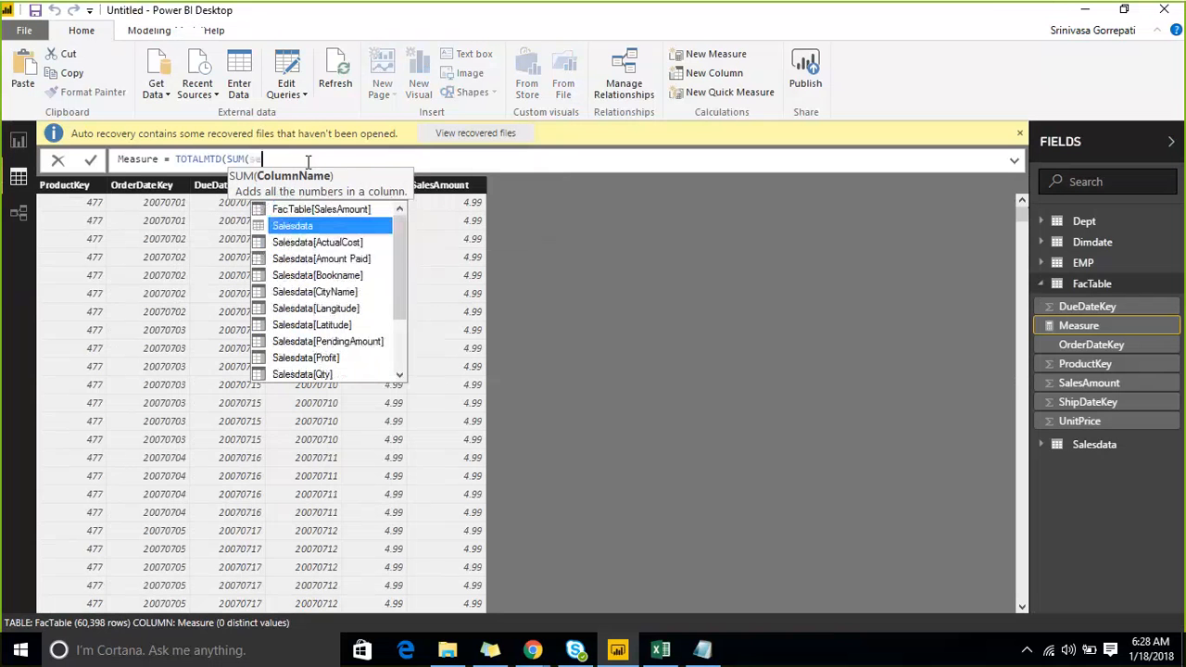
text(les)
key(shift+Left)
key(shift+Left)
key(shift+Left)
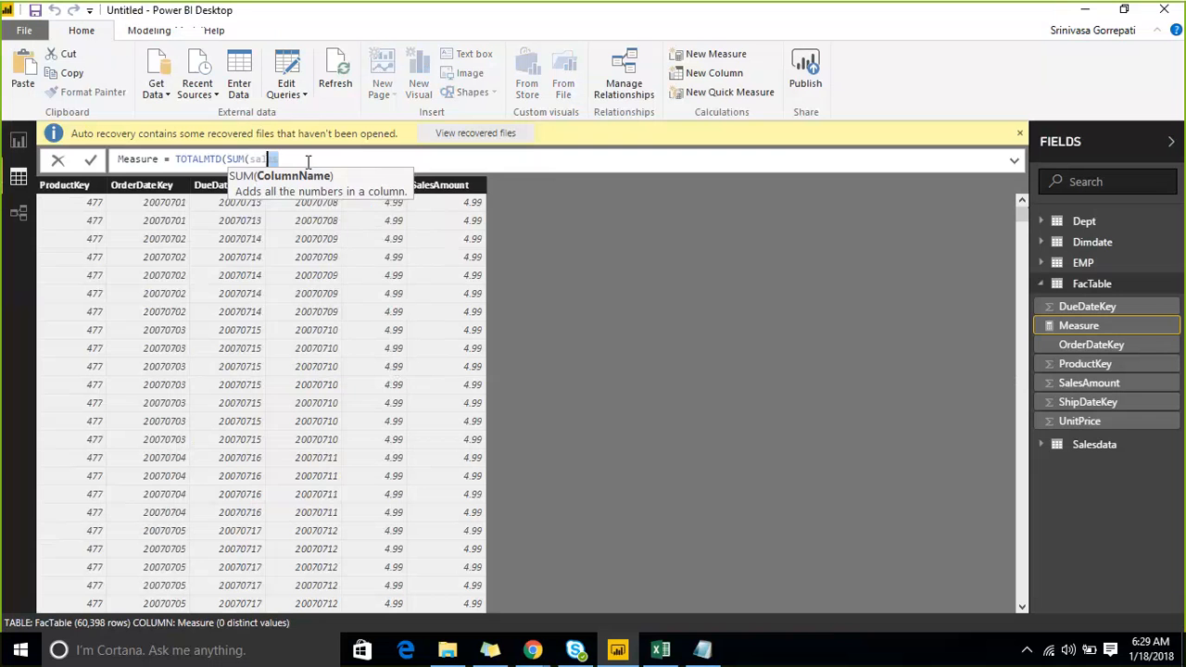
key(ctrl+shift+Left)
key(ctrl+shift+Left)
key(ctrl+shift+Left)
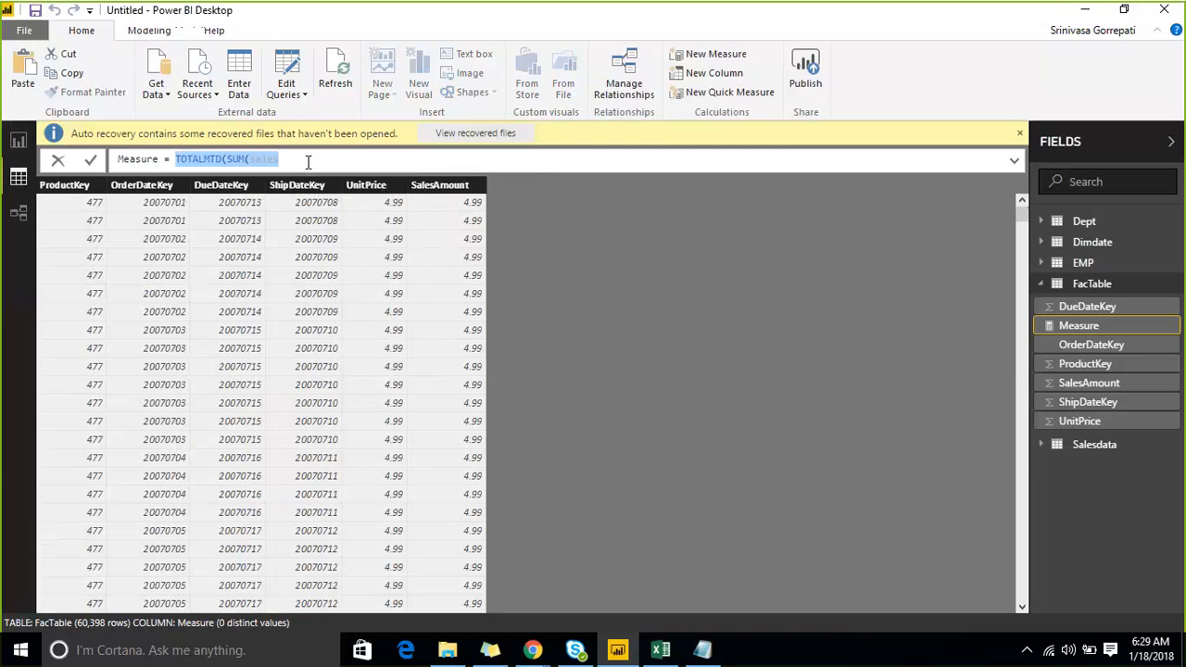
Step: Define the new measure's formula as SUM(FacTable[SalesAmount])
text(Sum()
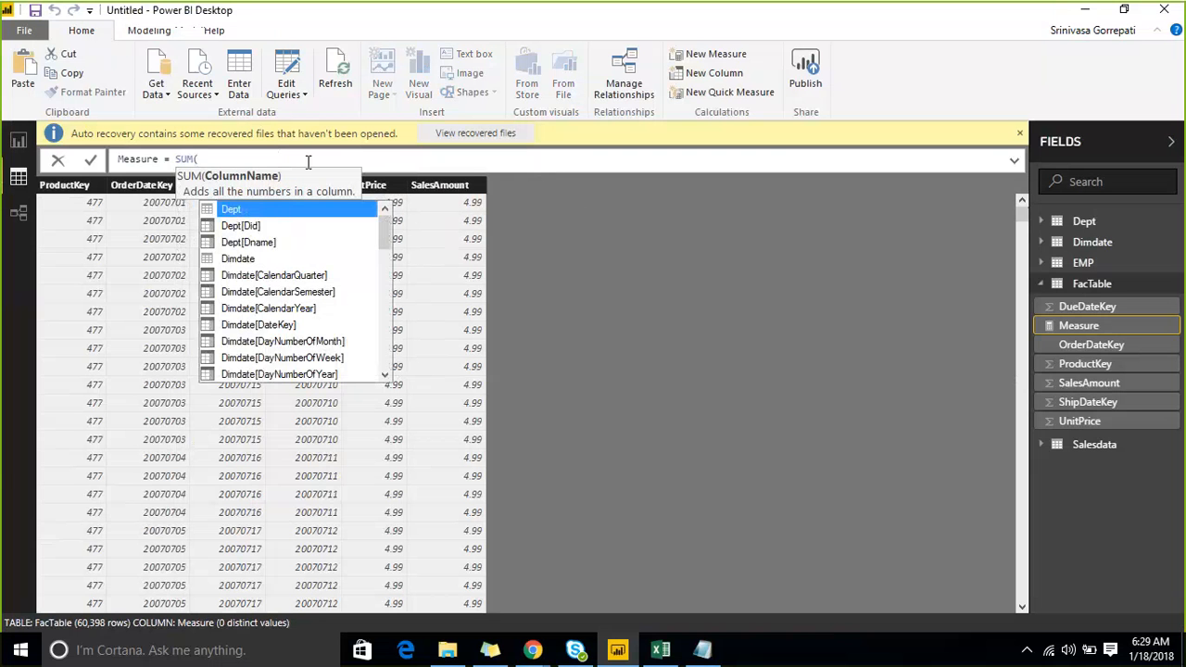
text(sal)
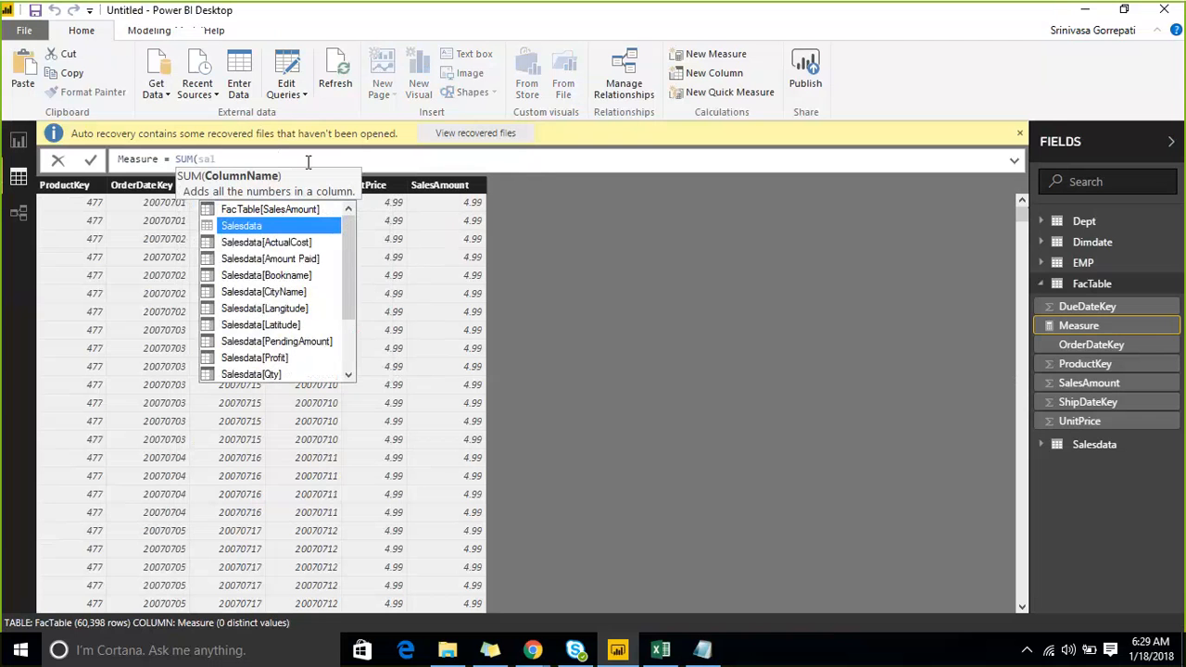
key(BackSpace)
key(BackSpace)
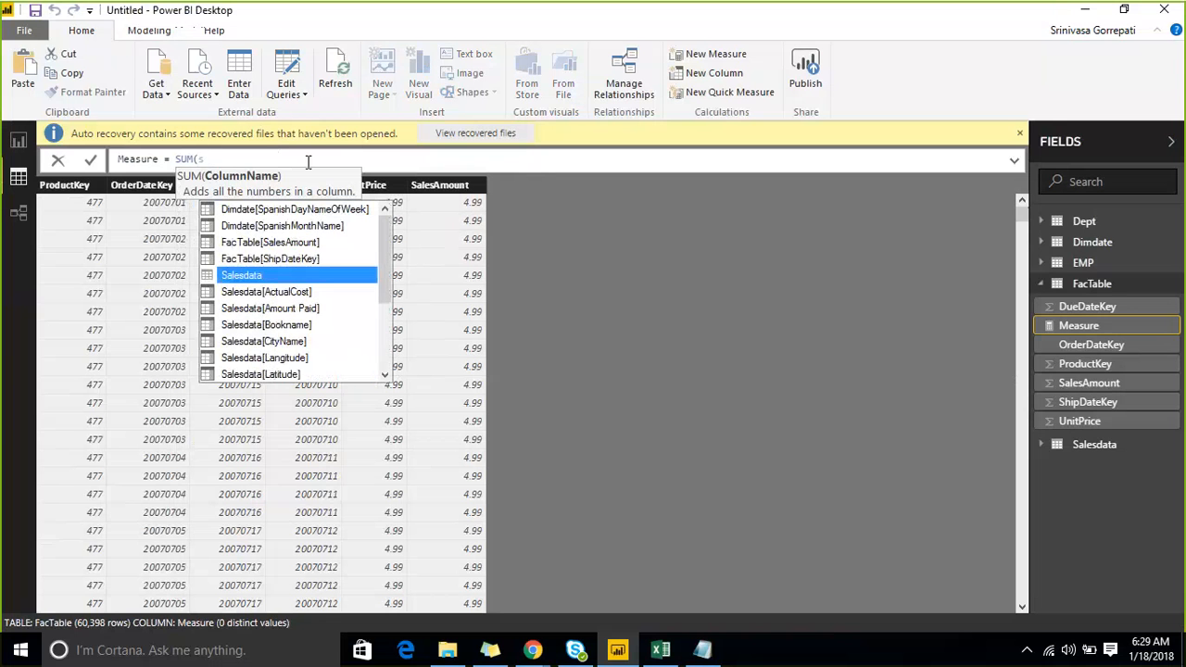
key(BackSpace)
text(fac)
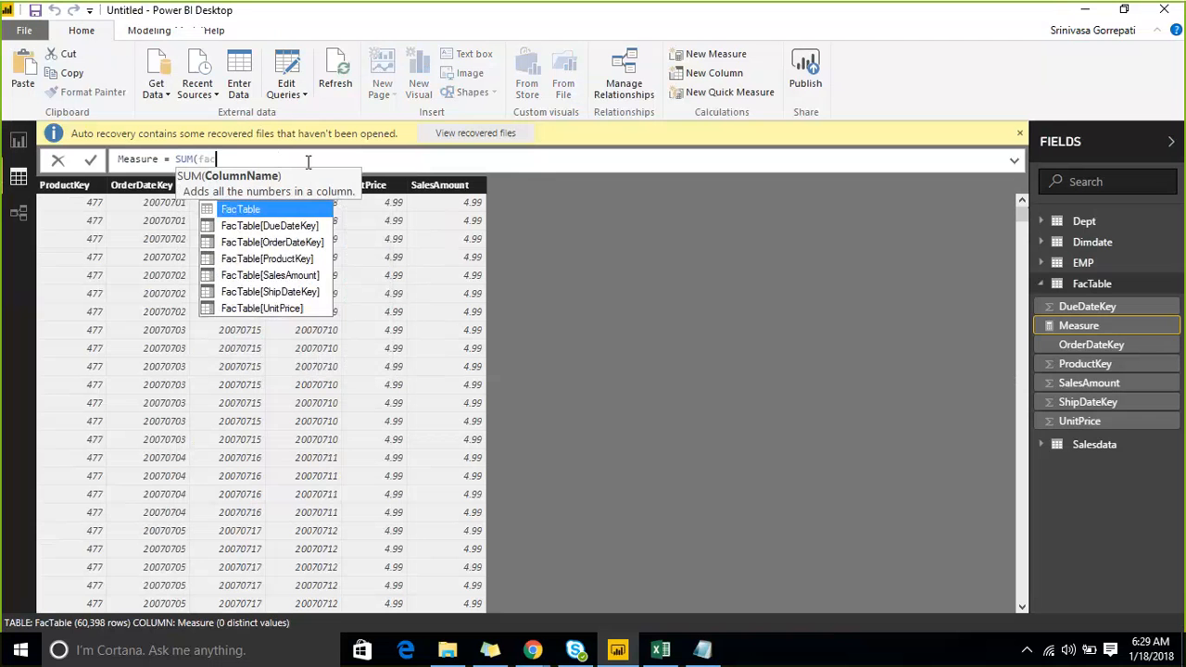
key(Tab)
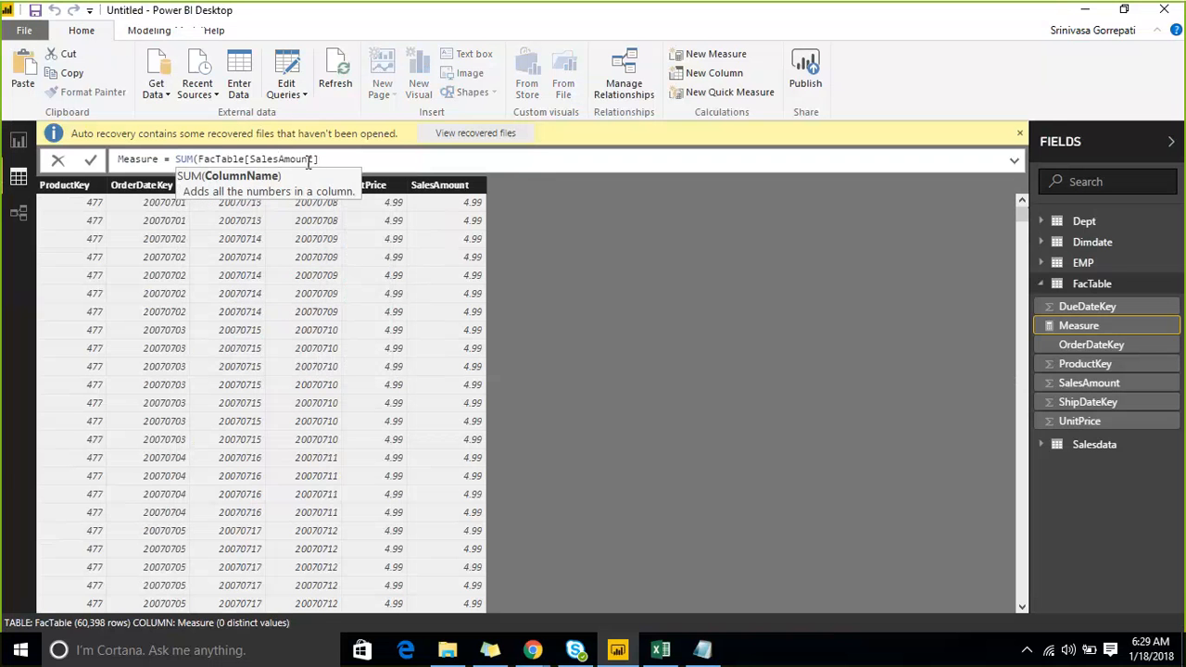
text())
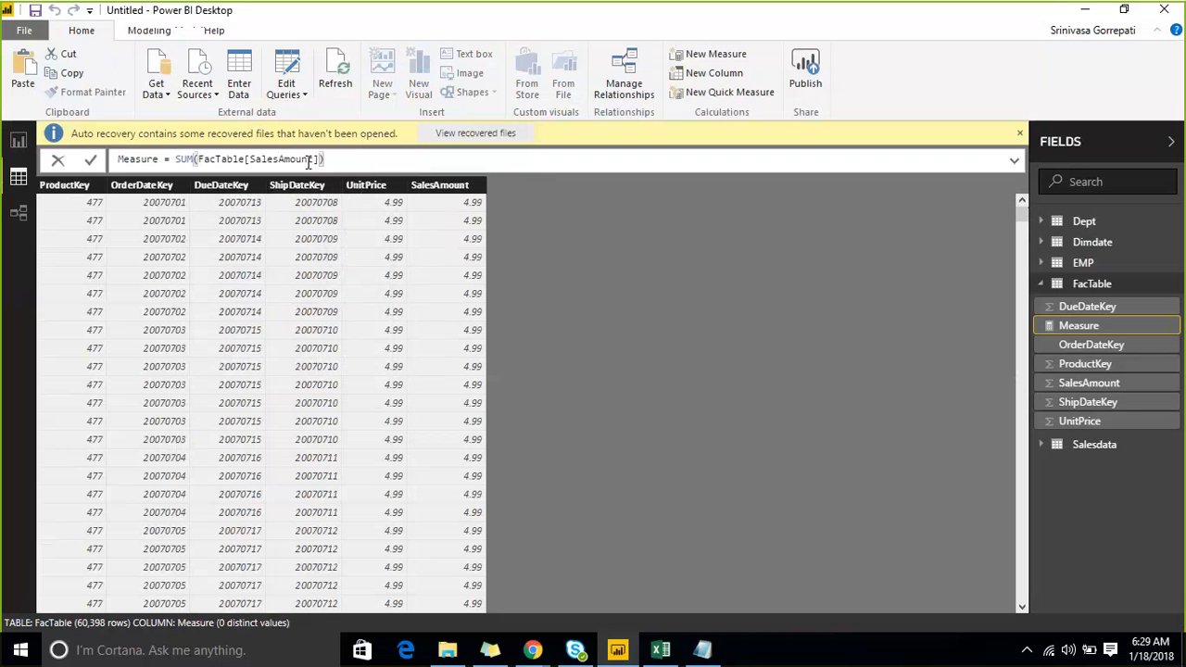
Step: Name the sales sum measure Samount and commit its formula
key(Home)
key(shift+Right)
key(shift+Right)
key(shift+Right)
key(shift+Right)
key(shift+Right)
key(shift+Right)
key(shift+Right)
key(shift+Right)
key(BackSpace)
text(Sam)
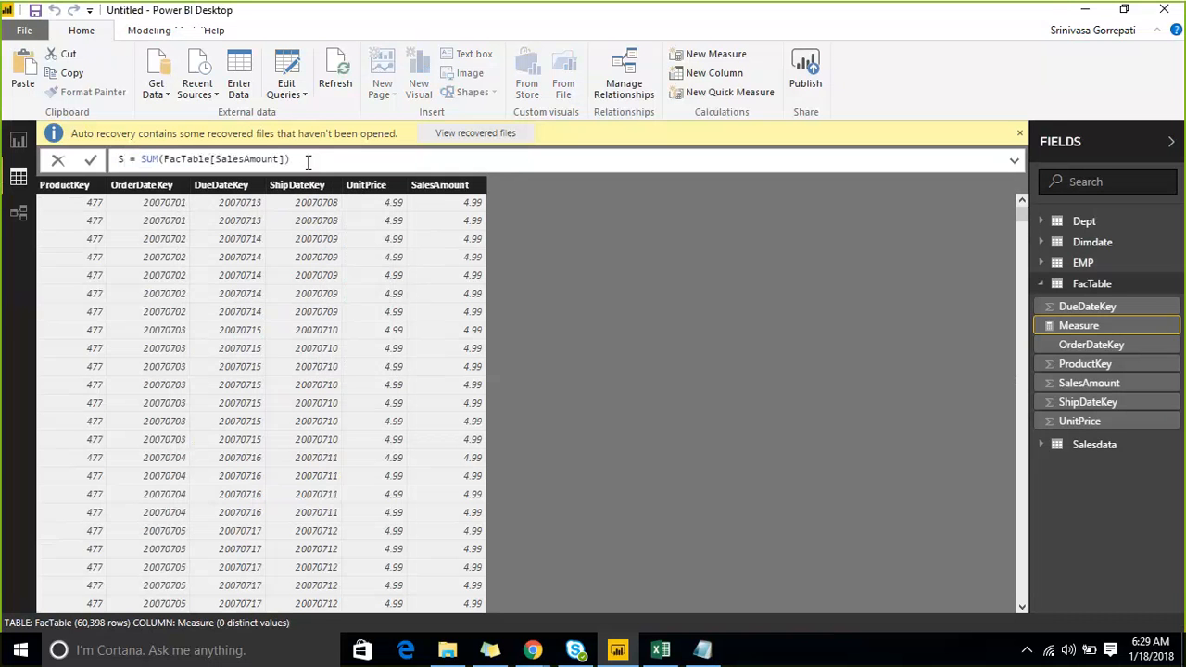
text(ount)
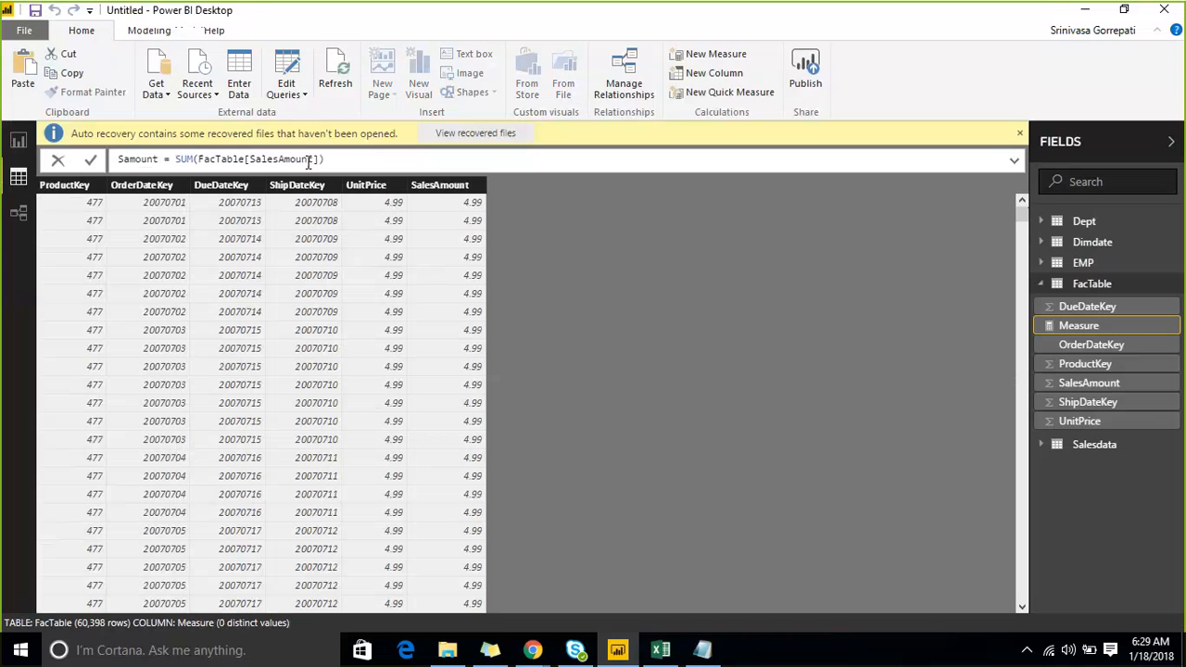
key(Right)
key(Right)
key(Right)
key(Right)
key(Right)
key(Right)
key(Right)
key(Right)
key(Right)
key(Right)
key(Right)
key(Right)
key(Right)
key(Right)
key(Right)
key(Right)
key(Right)
key(Right)
key(Right)
key(Right)
key(Return)
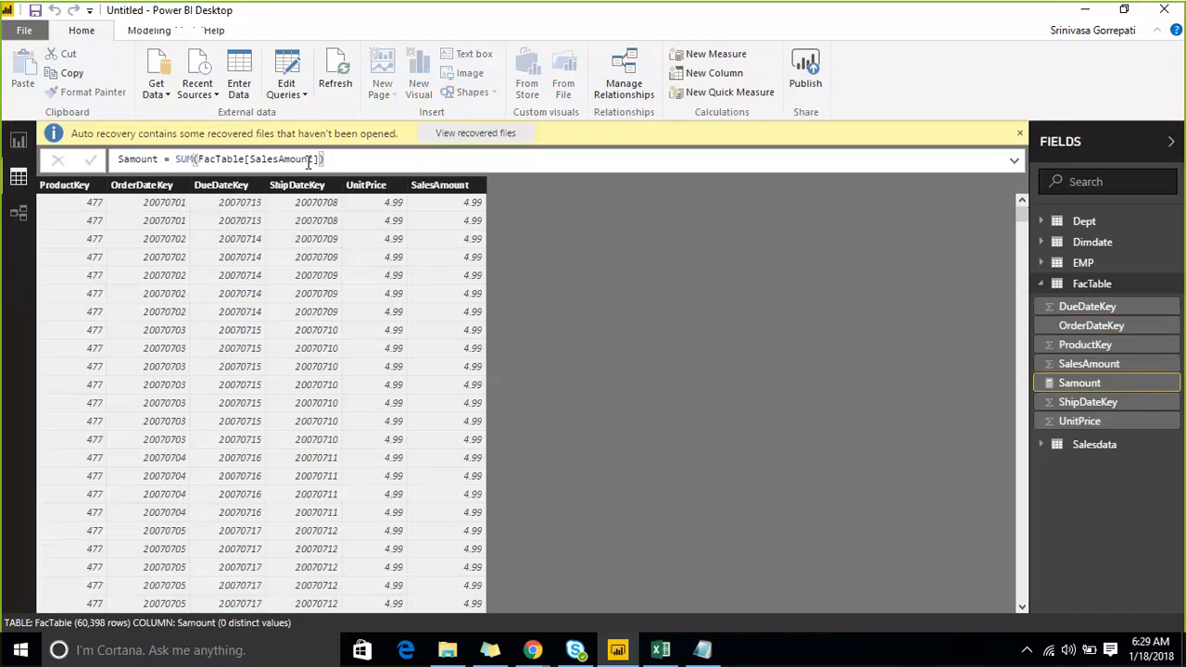
Step: Add another new measure to FacTable and name it SMTD
right_click(1108, 283)
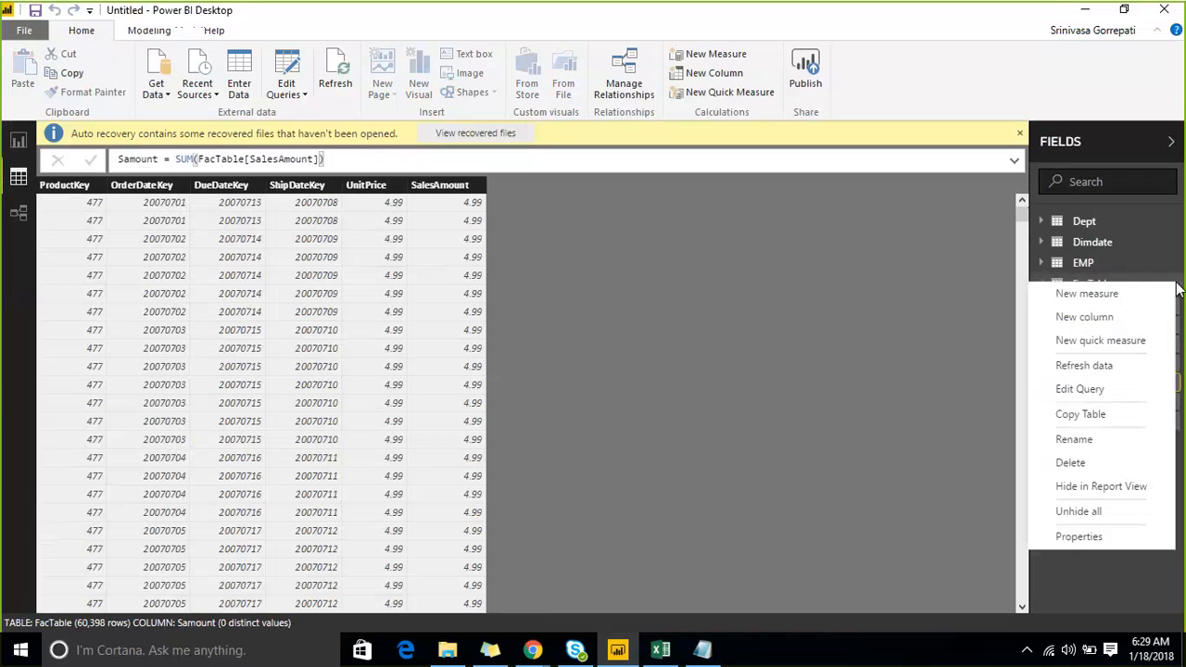
click(1109, 297)
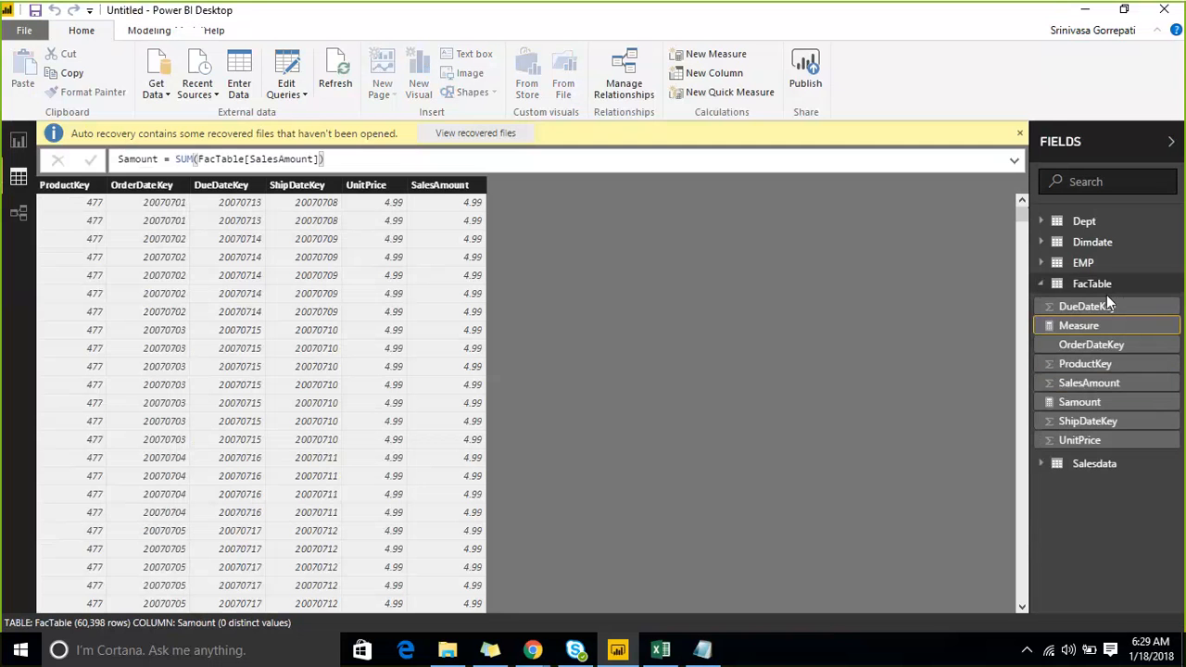
key(Right)
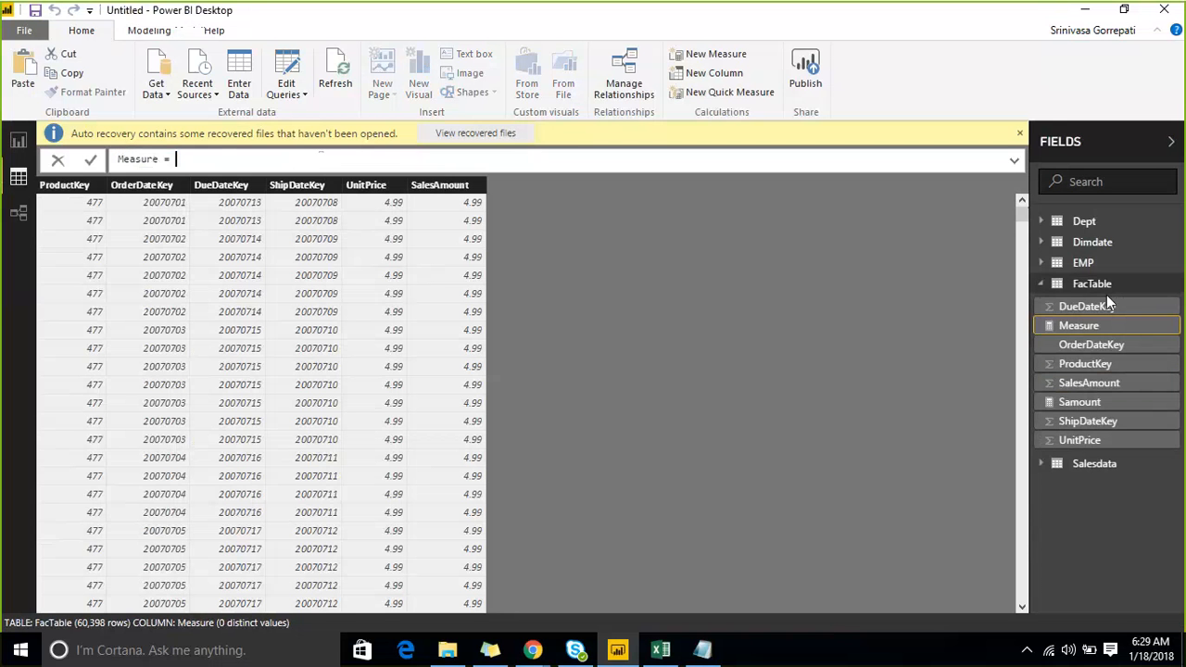
key(shift+Right)
key(shift+Right)
key(shift+Right)
key(shift+Right)
key(shift+Right)
key(shift+Right)
key(shift+Right)
text(SMTD)
key(Right)
key(Right)
Step: Start the SMTD formula with the TOTALMTD function and use the [Samount] measure as its expression
text(T)
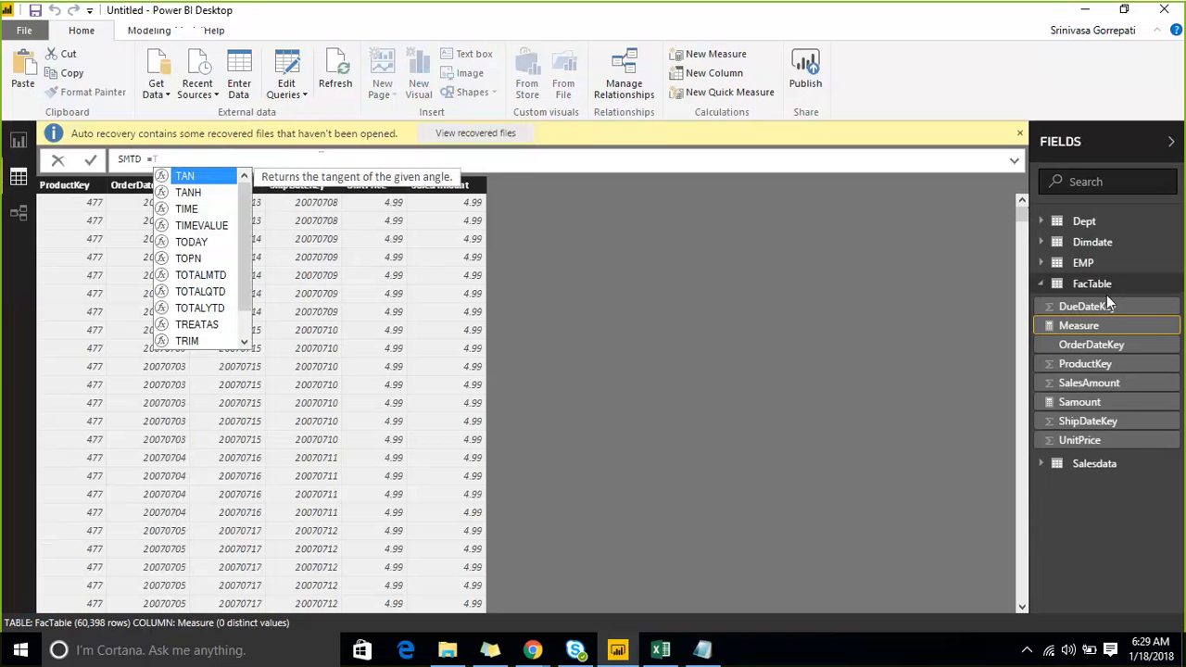
text(OTAL)
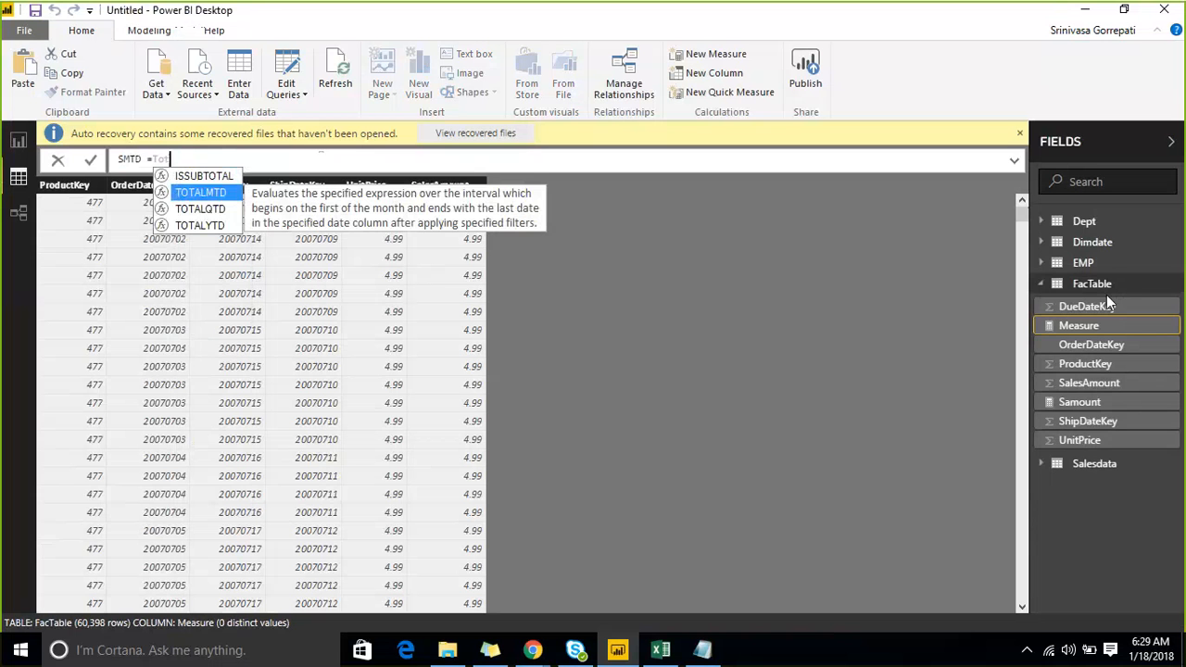
key(Tab)
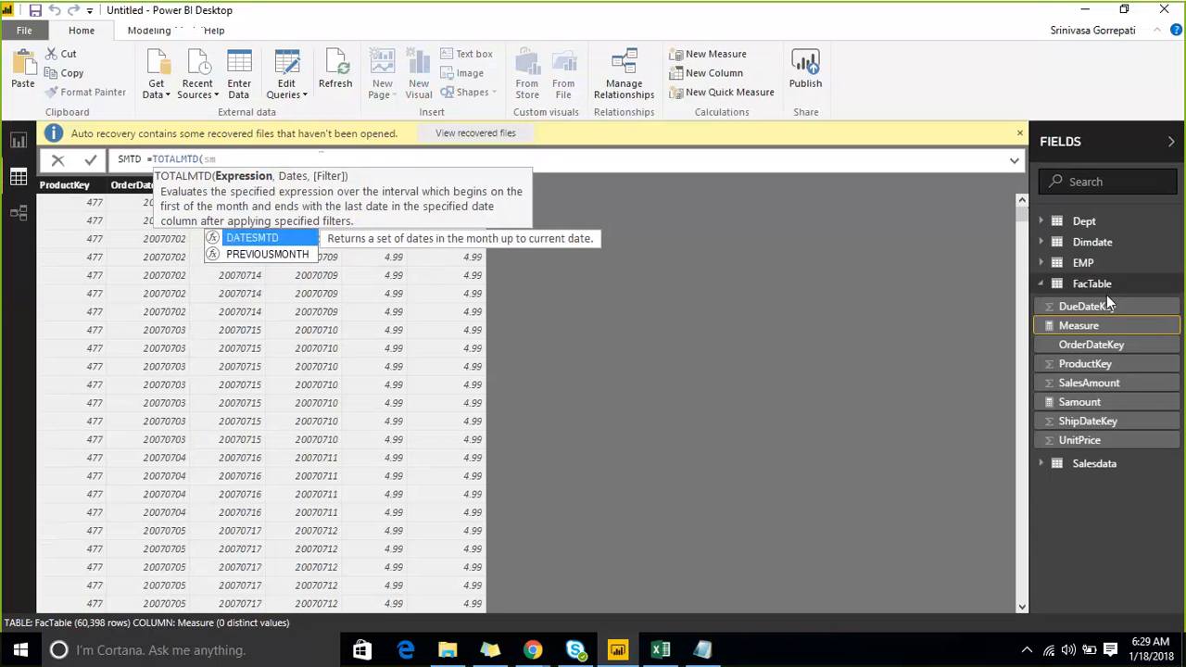
text(sa)
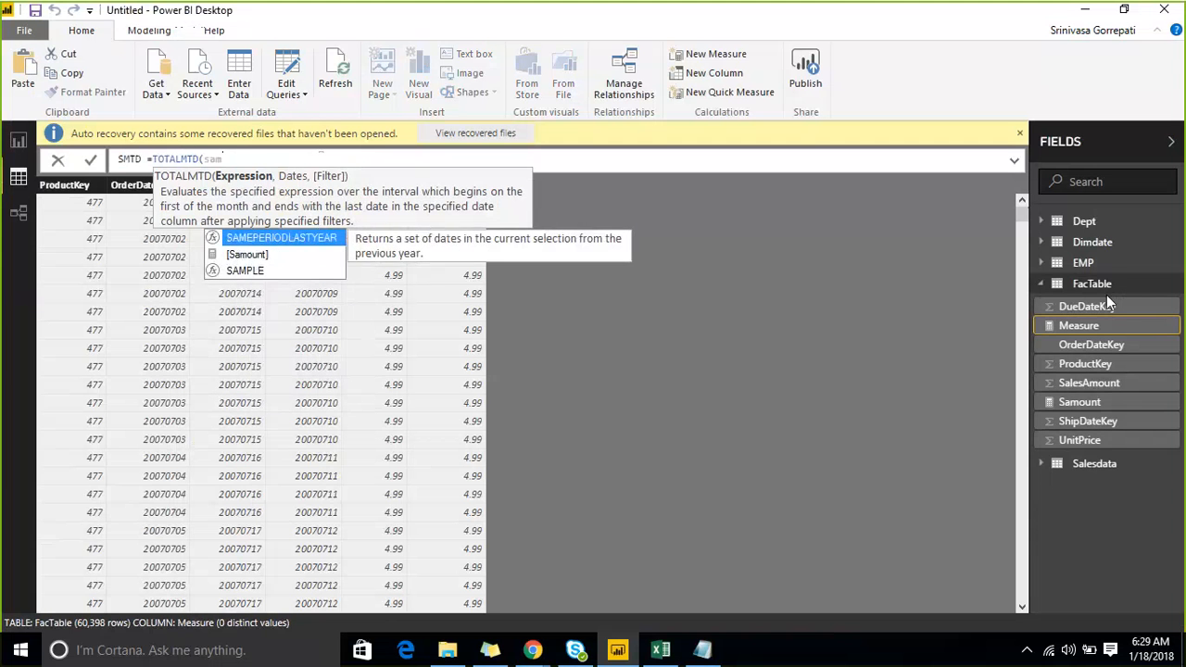
key(Down)
key(Tab)
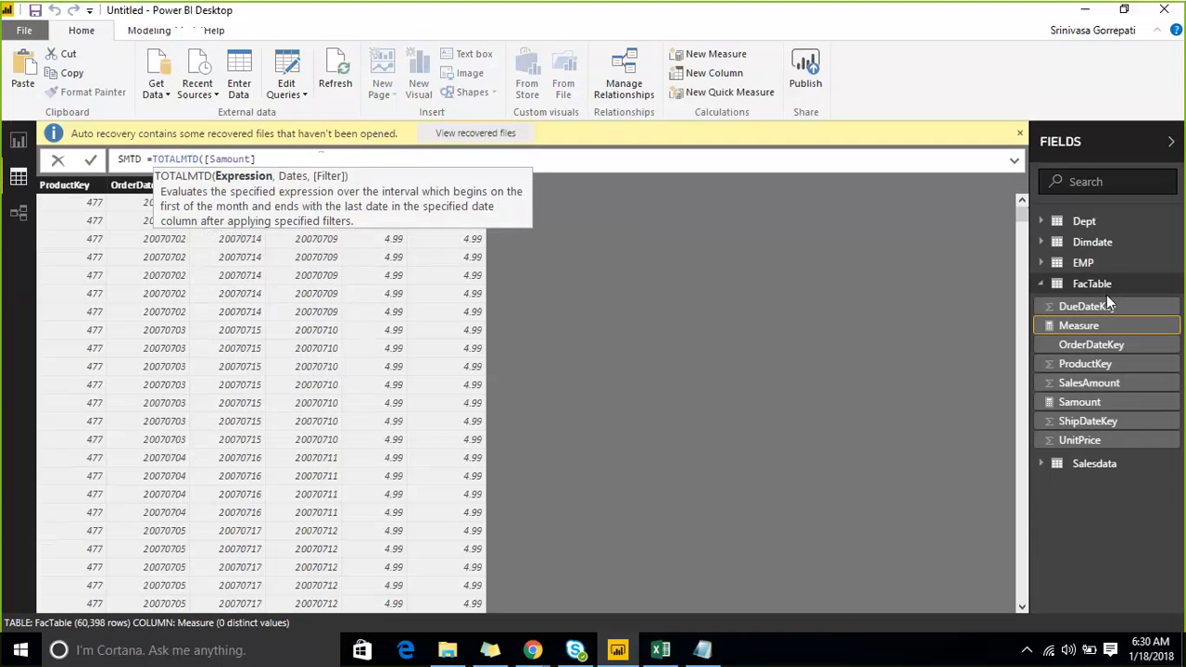
text(,)
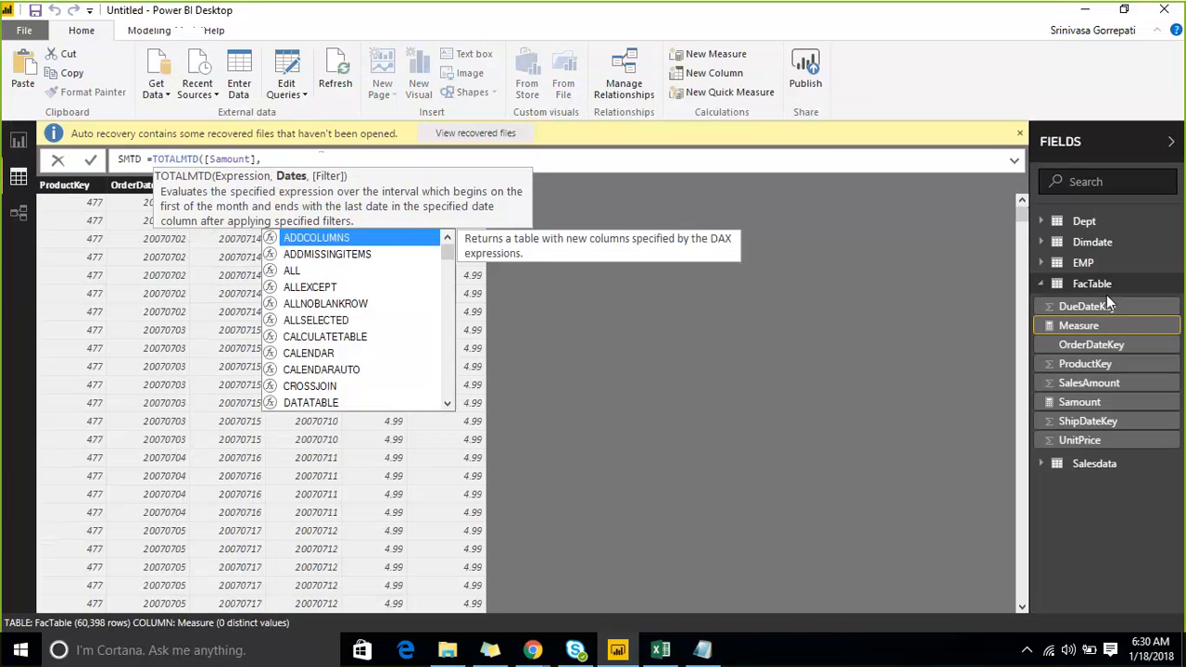
Step: Reference the Dimdate table in the dates argument of the TOTALMTD formula
text(dat)
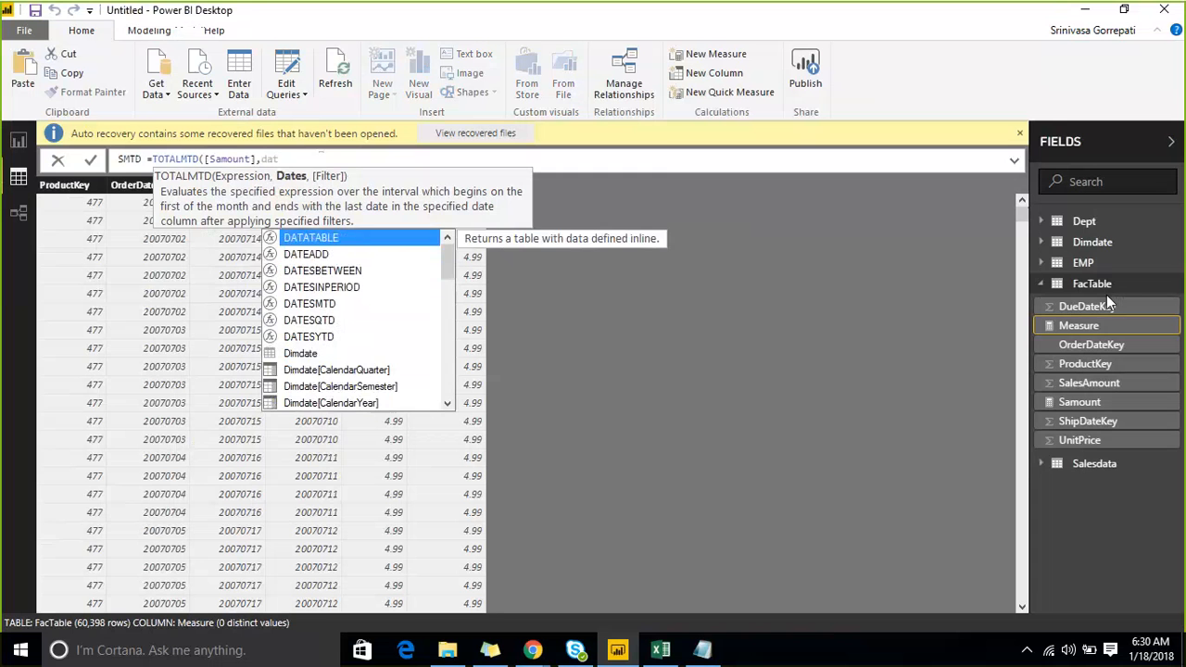
key(Down)
key(Down)
key(Down)
key(Down)
key(Down)
key(Down)
key(Down)
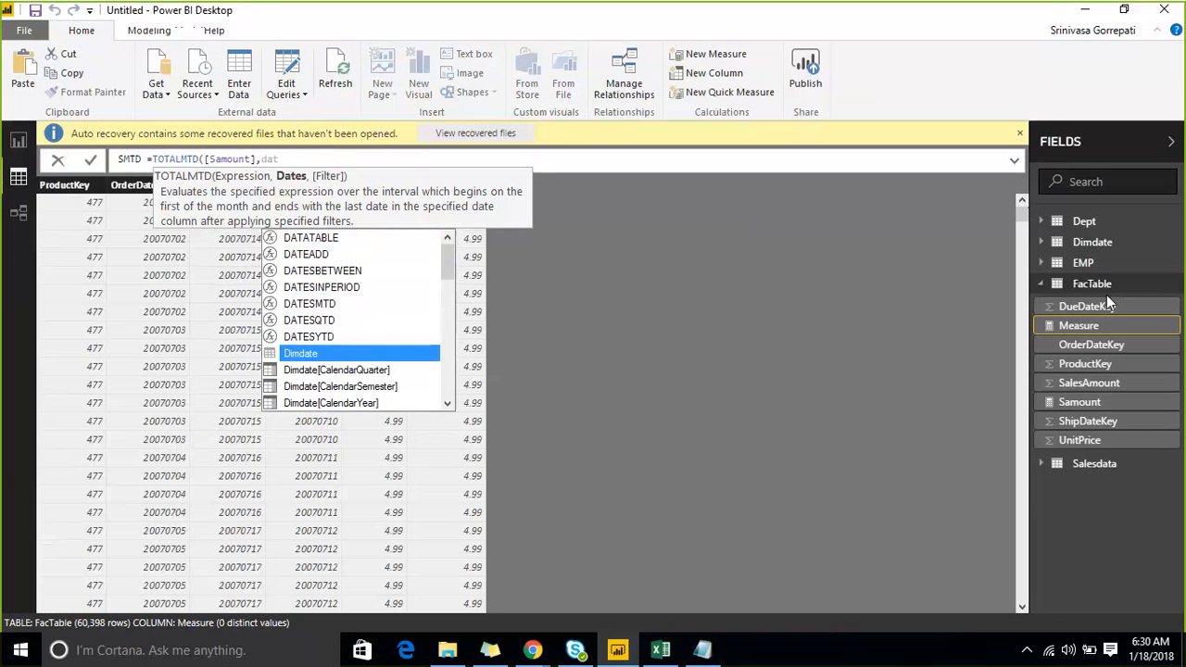
key(Tab)
text([)
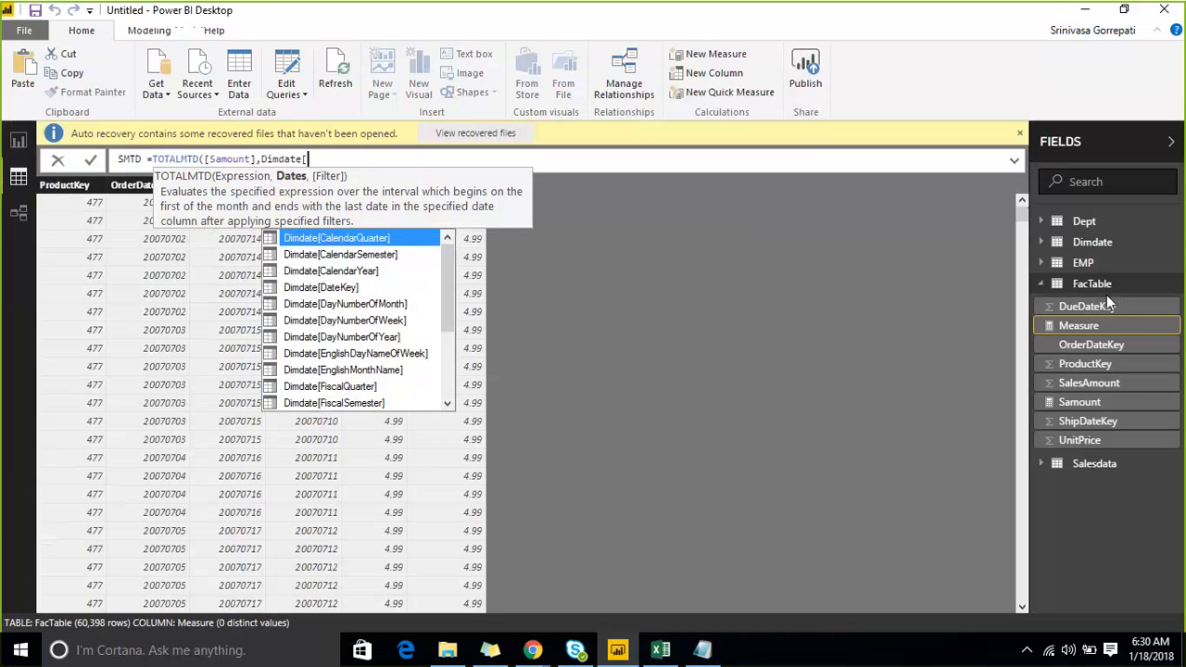
Step: Look through the suggested Dimdate columns for one to use as the dates argument of SMTD
key(Down)
key(Down)
key(Down)
key(Down)
key(Down)
key(Down)
key(Down)
key(Down)
key(Down)
key(Down)
key(Down)
key(Down)
key(Down)
key(Down)
key(Down)
key(Down)
key(Down)
key(Down)
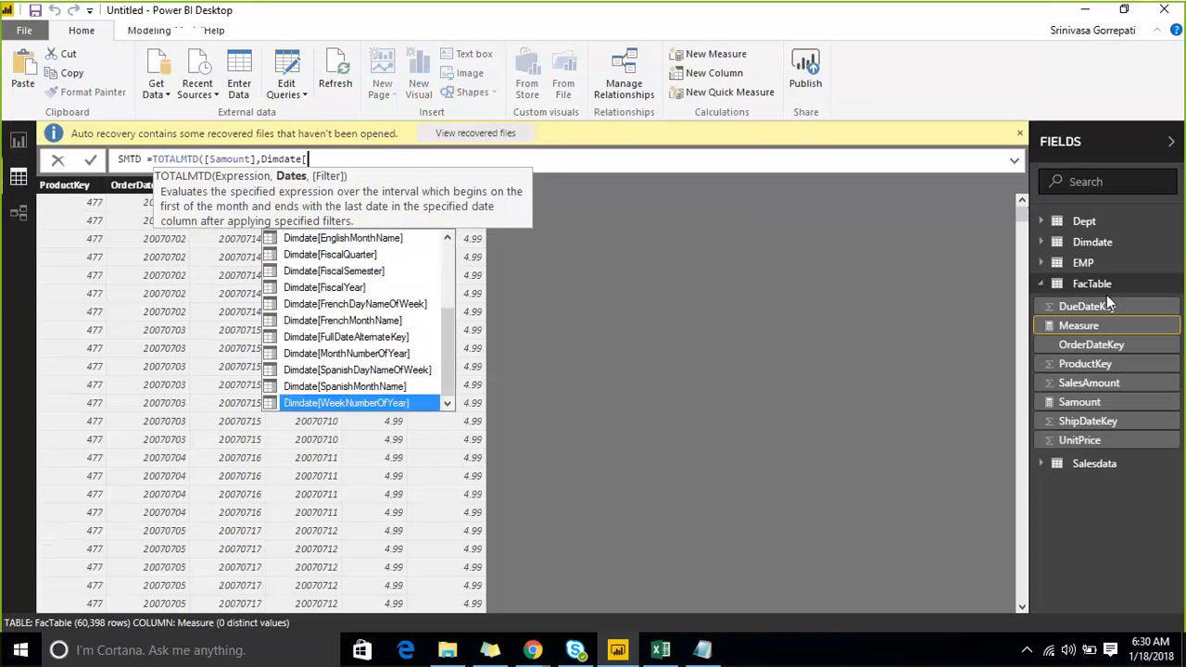
key(Up)
key(Up)
key(Up)
key(Up)
key(Up)
key(Up)
key(Up)
key(Up)
key(Up)
key(Up)
key(Up)
key(Up)
key(Up)
key(Up)
key(Up)
key(Up)
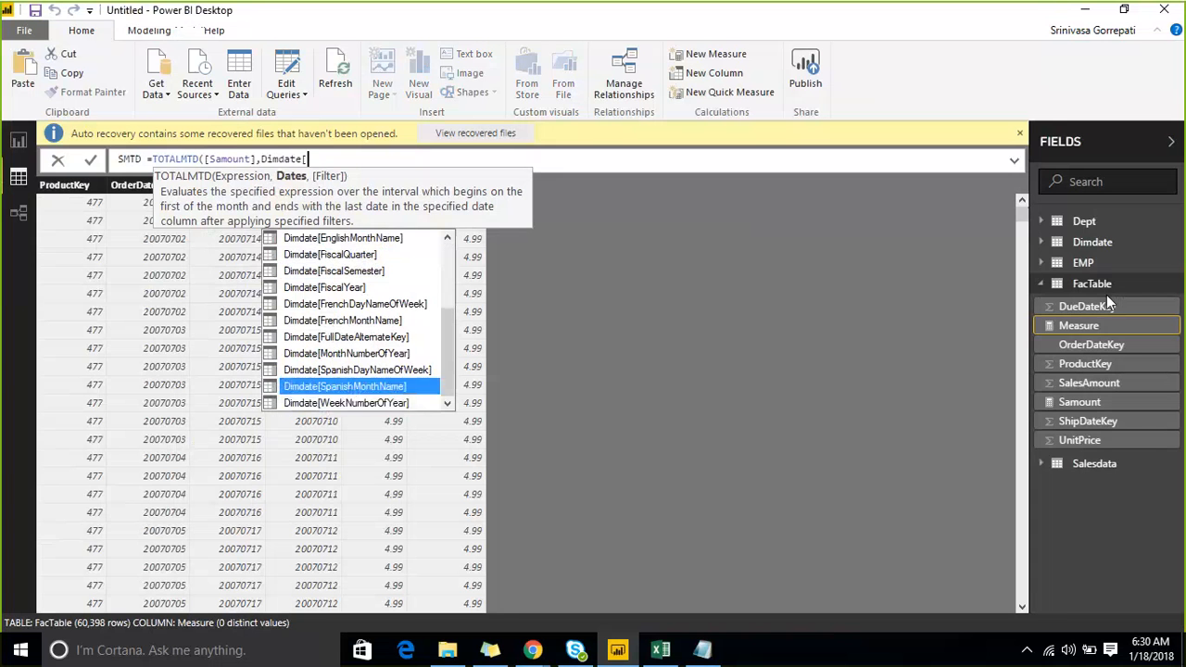
key(Up)
key(Up)
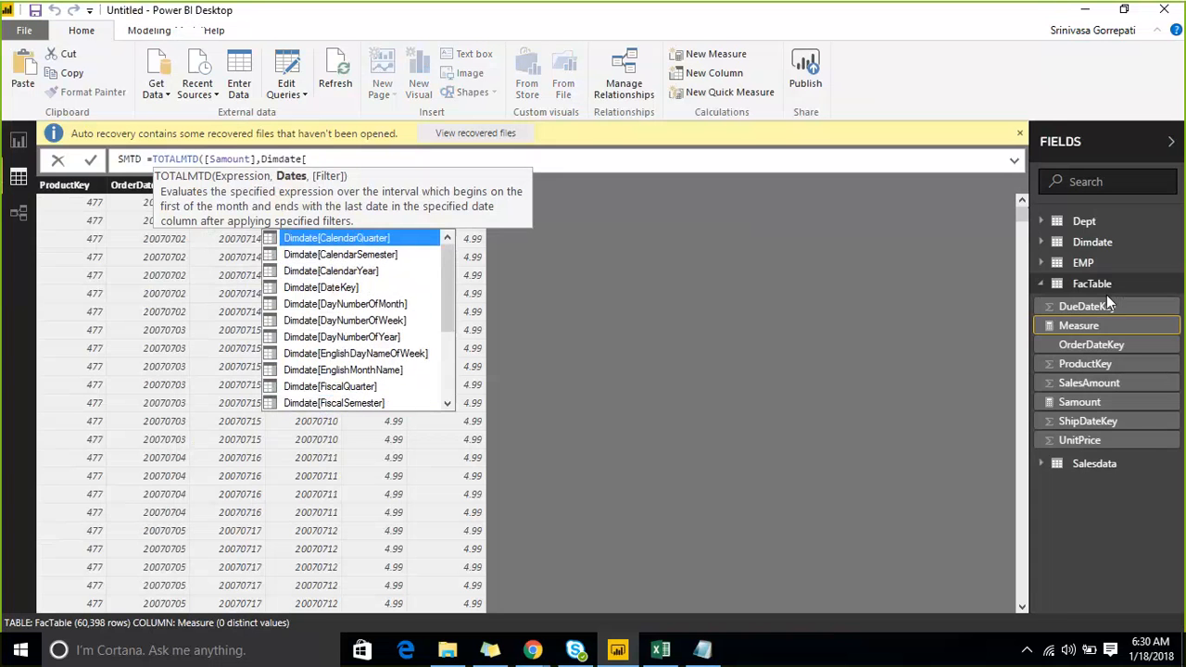
key(Down)
key(Down)
key(Down)
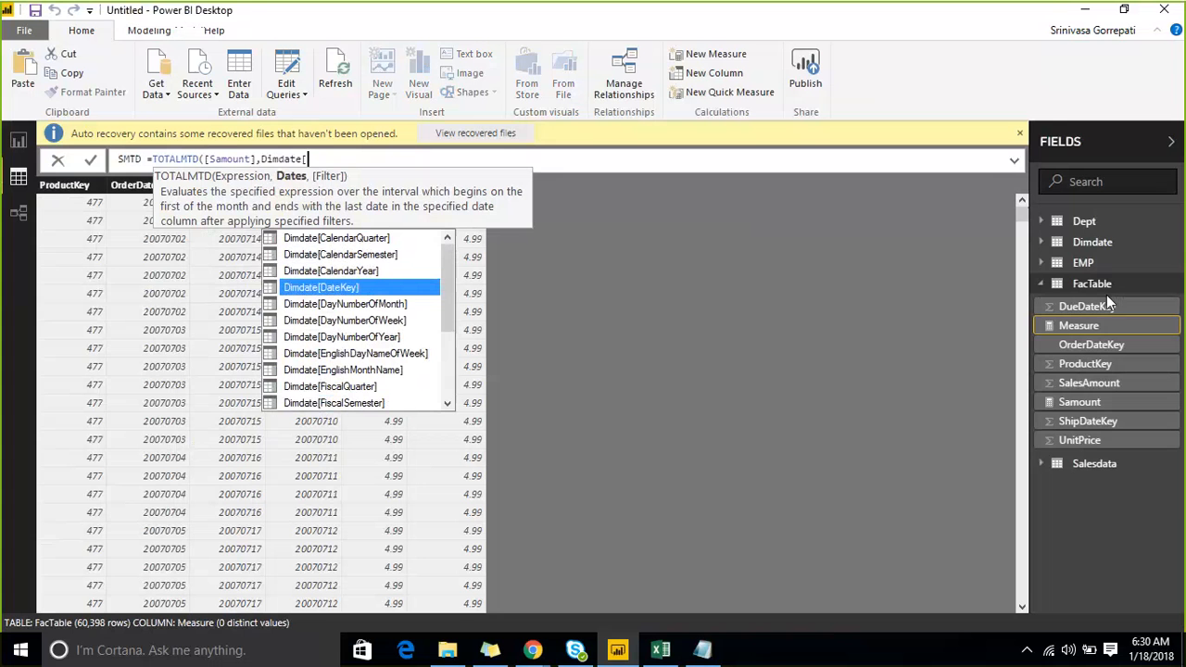
key(Down)
key(Down)
key(Down)
key(Down)
key(Down)
key(Down)
key(Down)
key(Down)
key(Down)
key(Down)
key(Down)
key(Down)
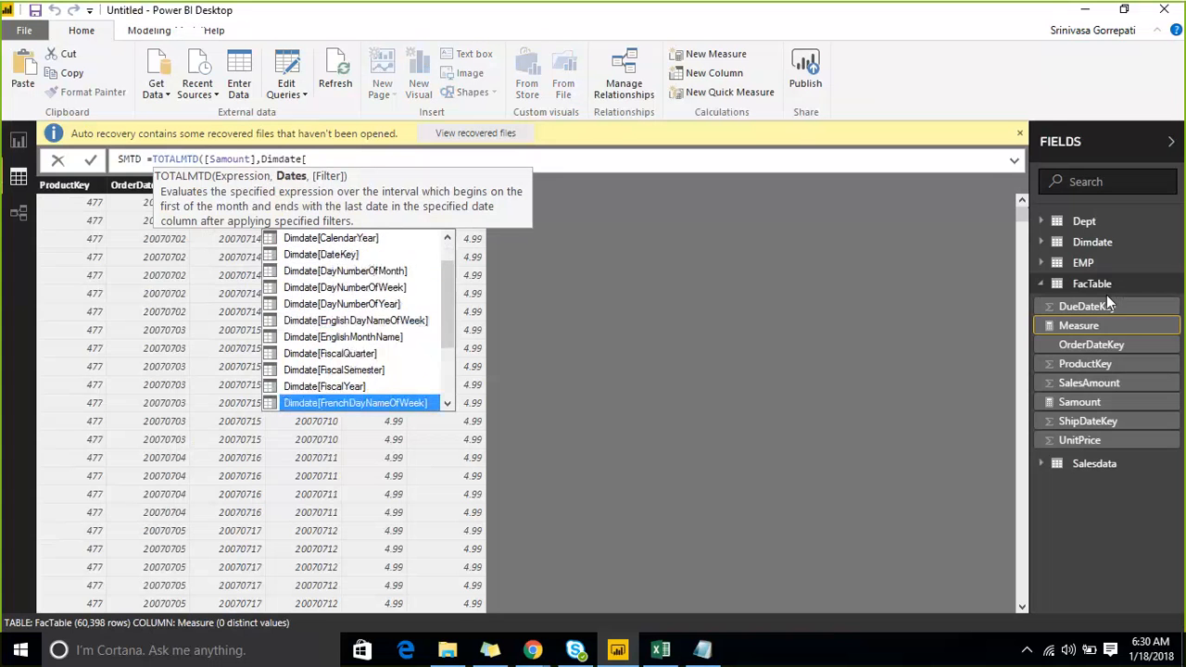
key(Down)
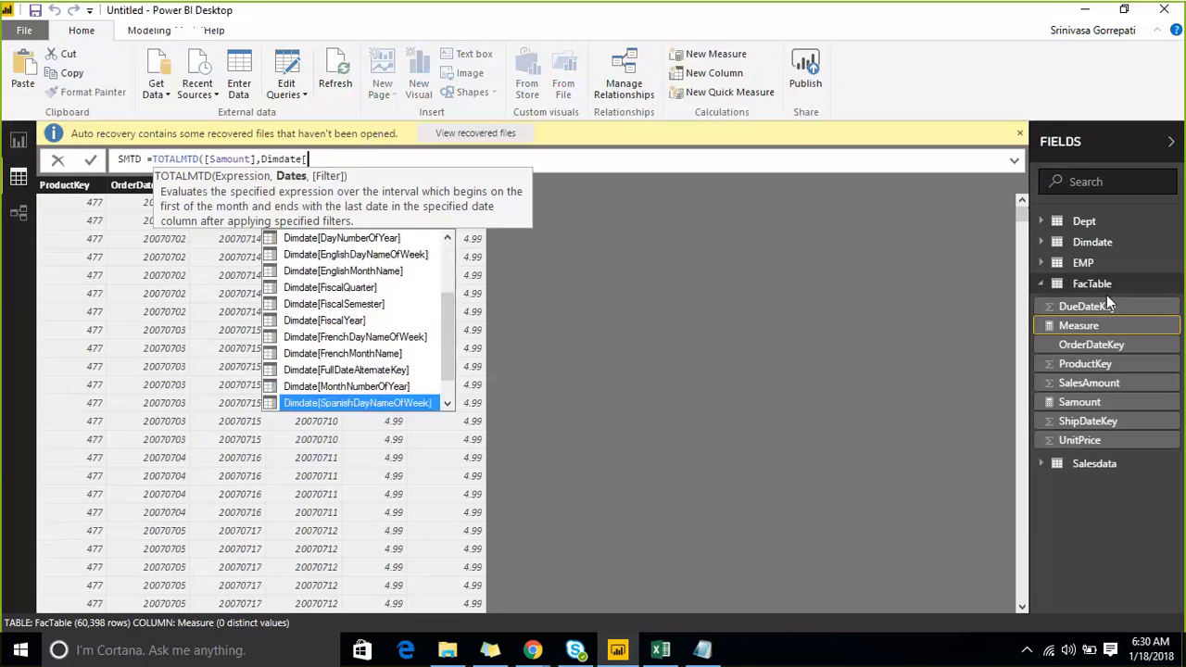
key(Down)
key(Down)
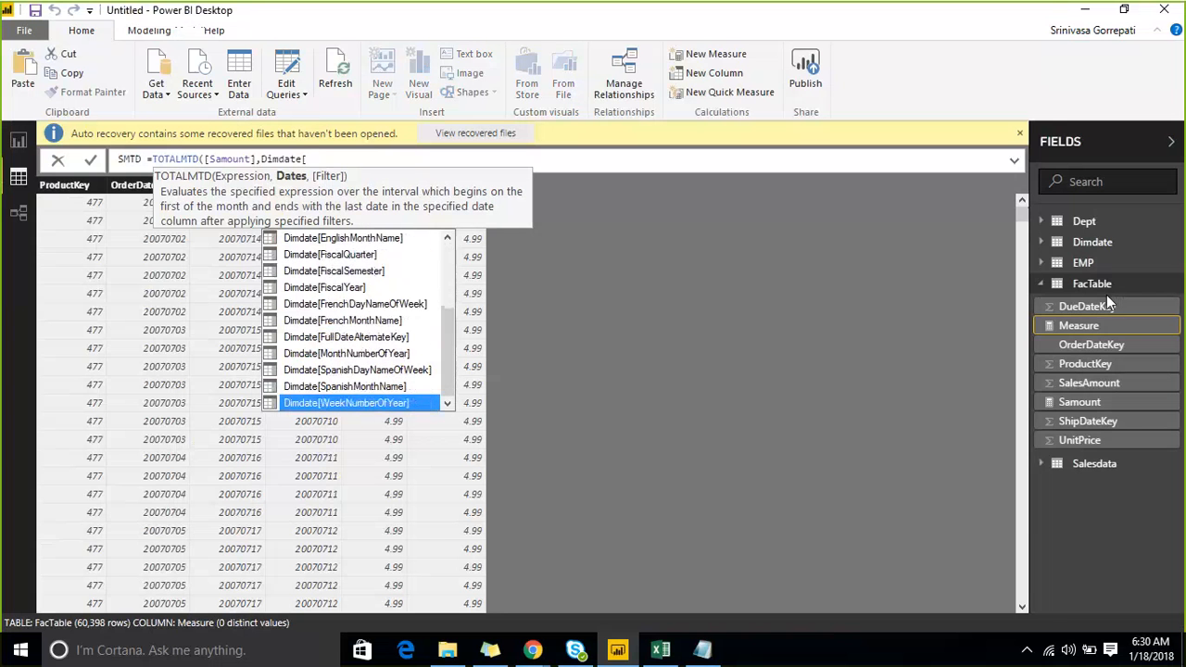
key(Up)
key(Up)
key(Up)
key(Up)
key(Up)
key(Up)
key(Up)
key(Up)
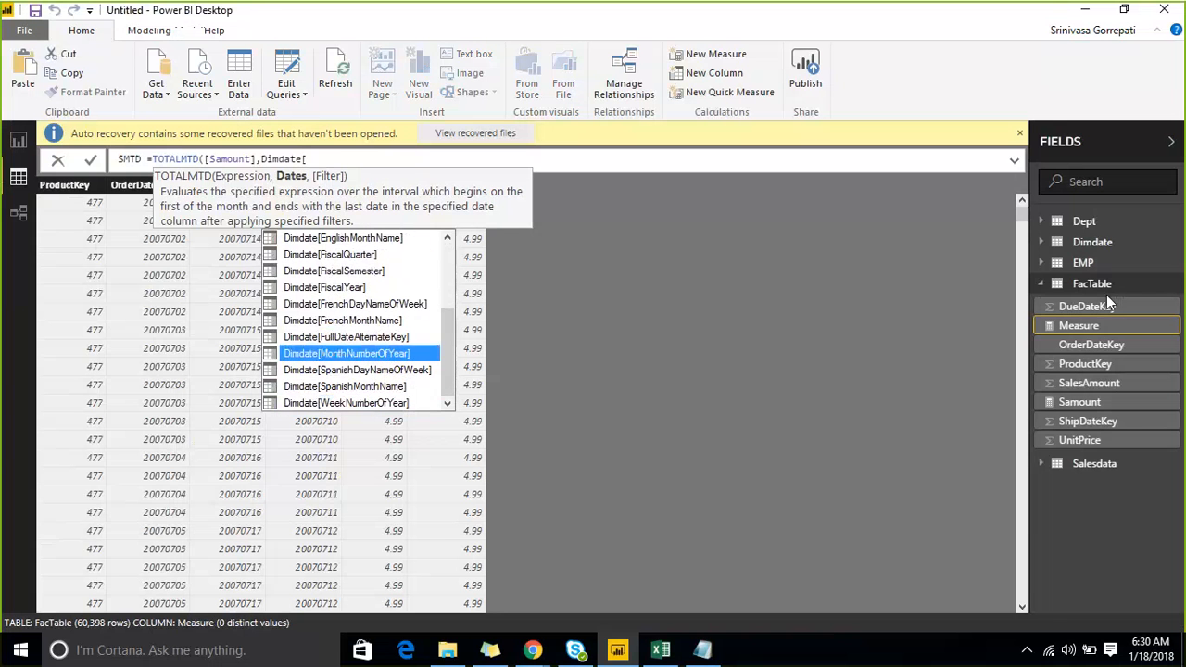
key(Up)
key(Up)
key(Up)
key(Up)
key(Up)
key(Up)
key(Up)
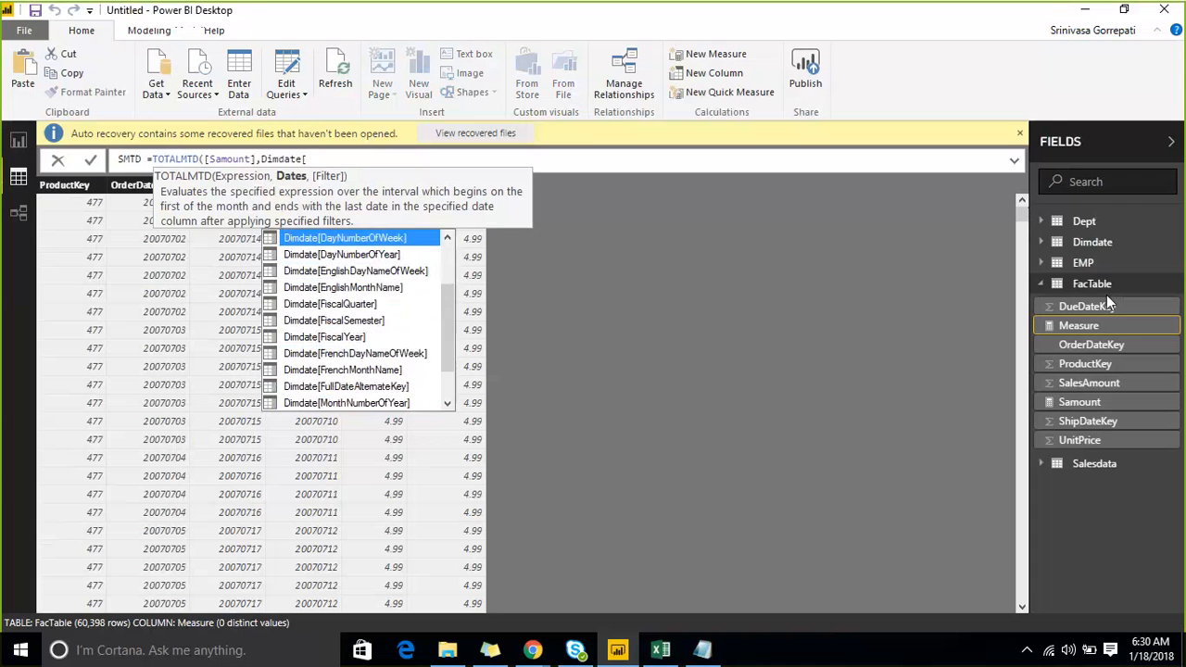
key(Up)
key(Up)
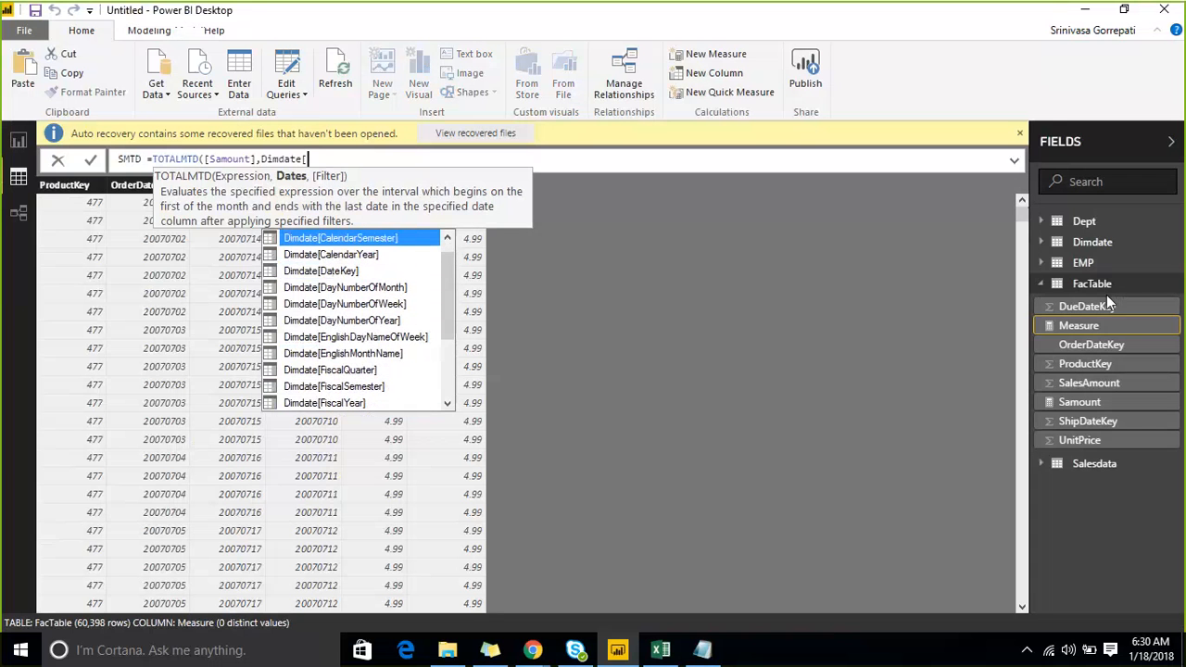
Step: Complete the dates argument with Dimdate[DateKey], close the TOTALMTD formula and commit the SMTD measure
key(Down)
key(Down)
key(Down)
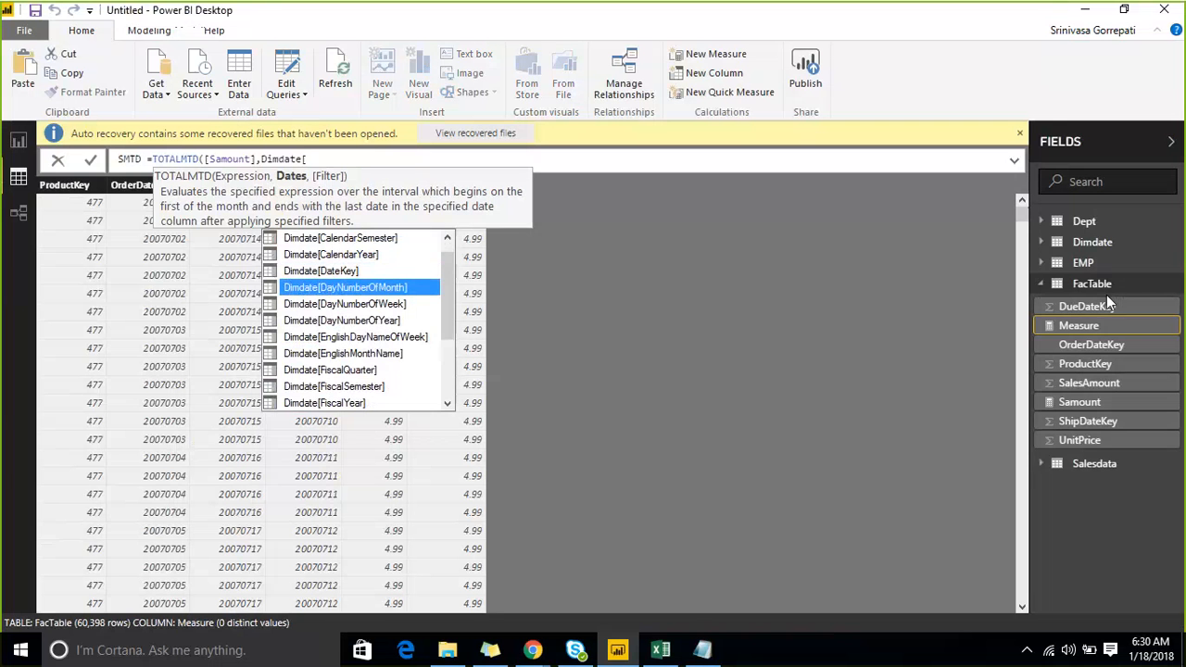
key(Up)
key(Tab)
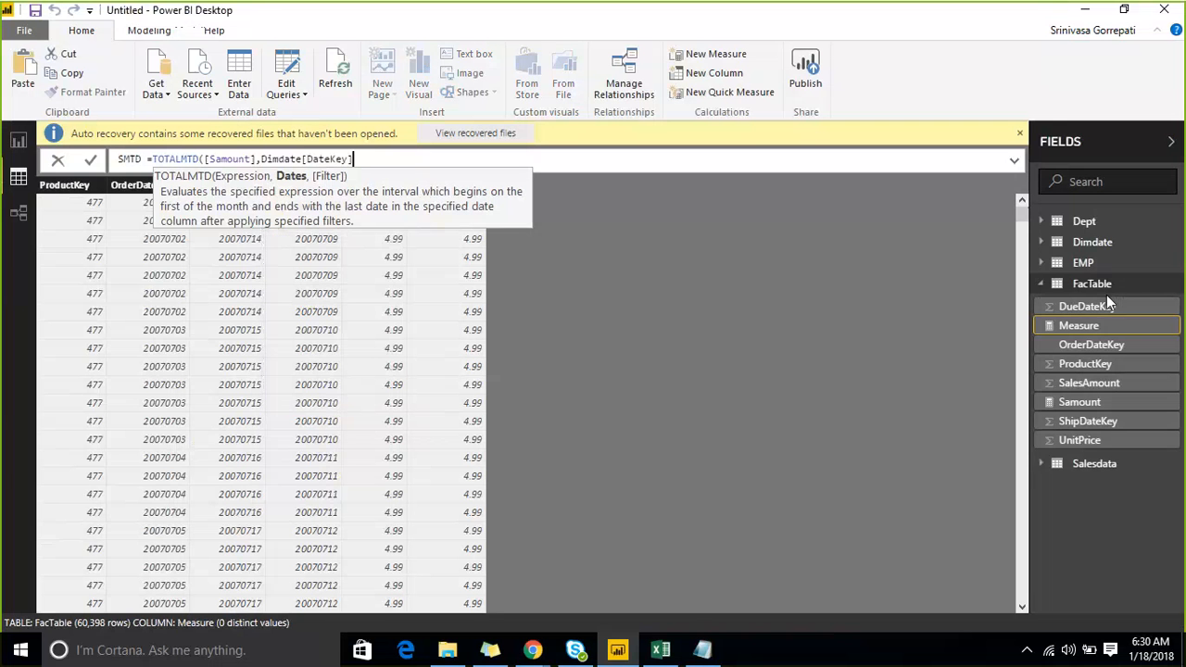
text())
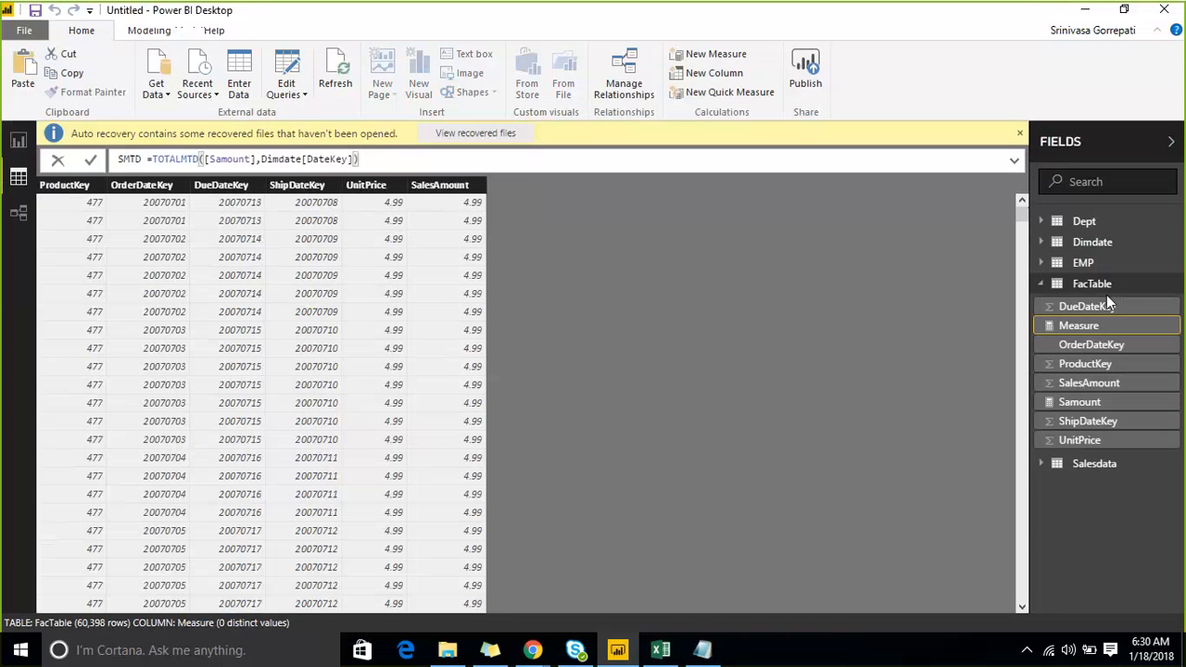
key(Return)
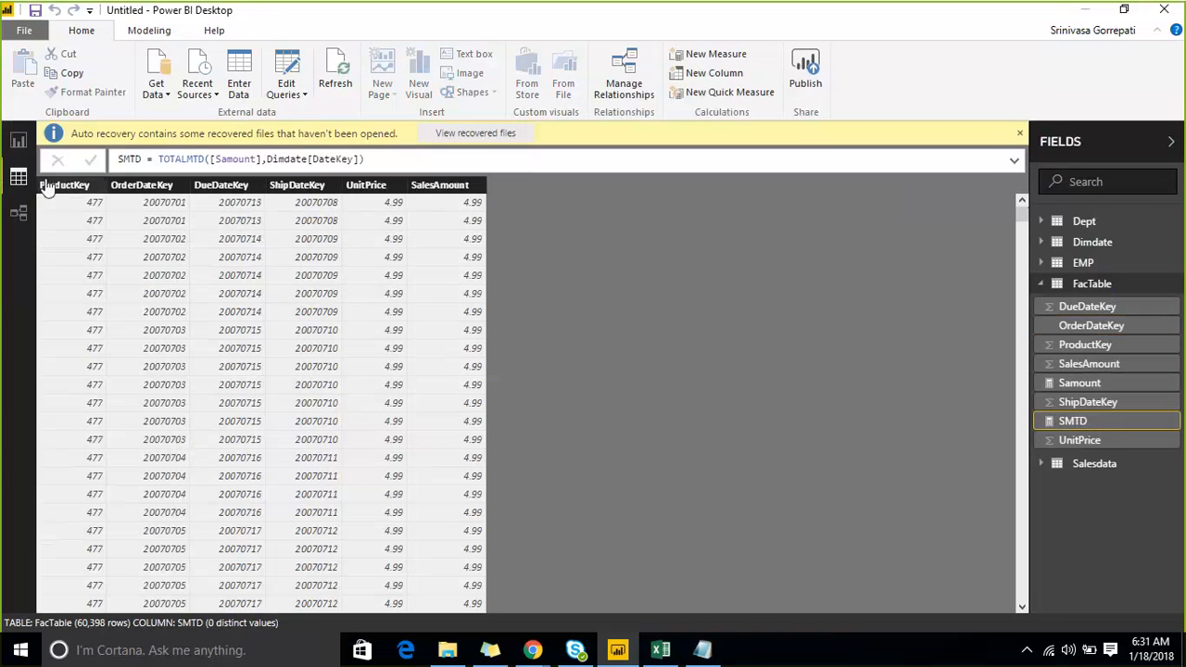
Step: Add a table visual to the Page 1 report and enlarge it across the middle of the canvas
click(18, 142)
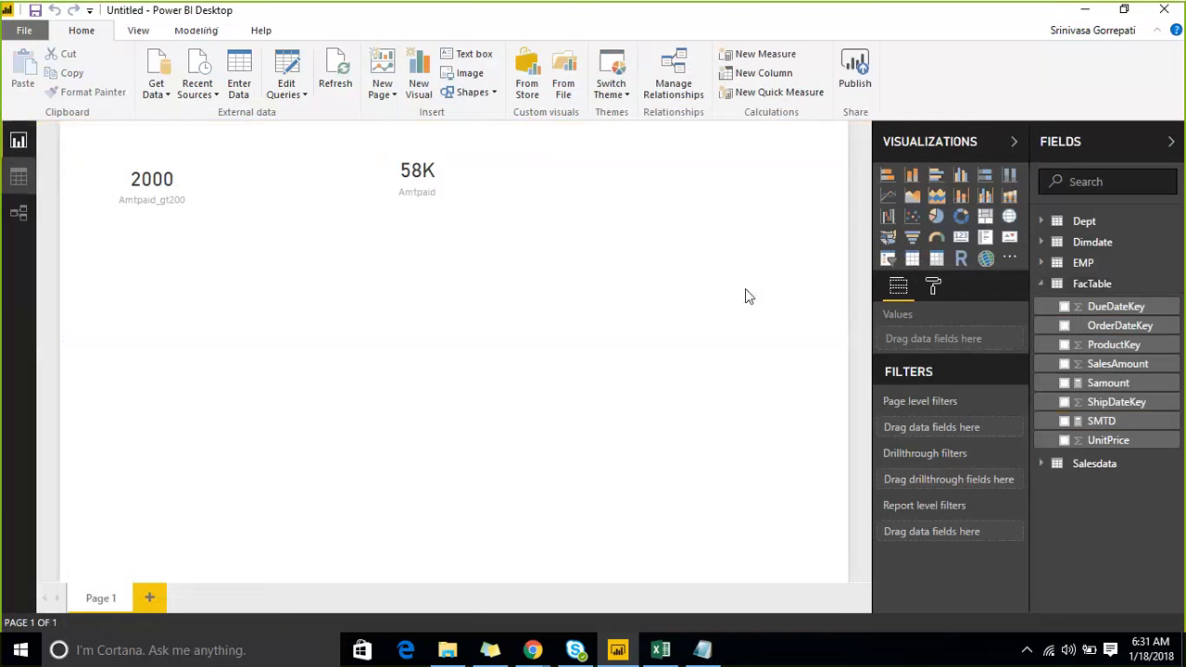
click(912, 261)
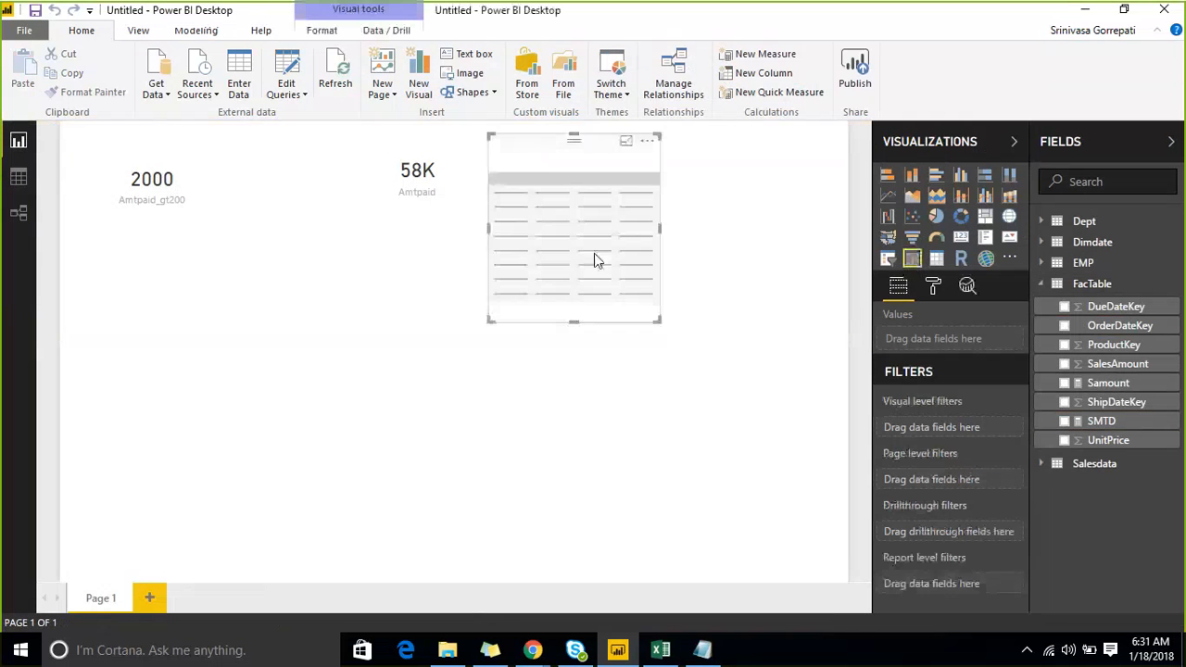
drag(538, 156, 243, 281)
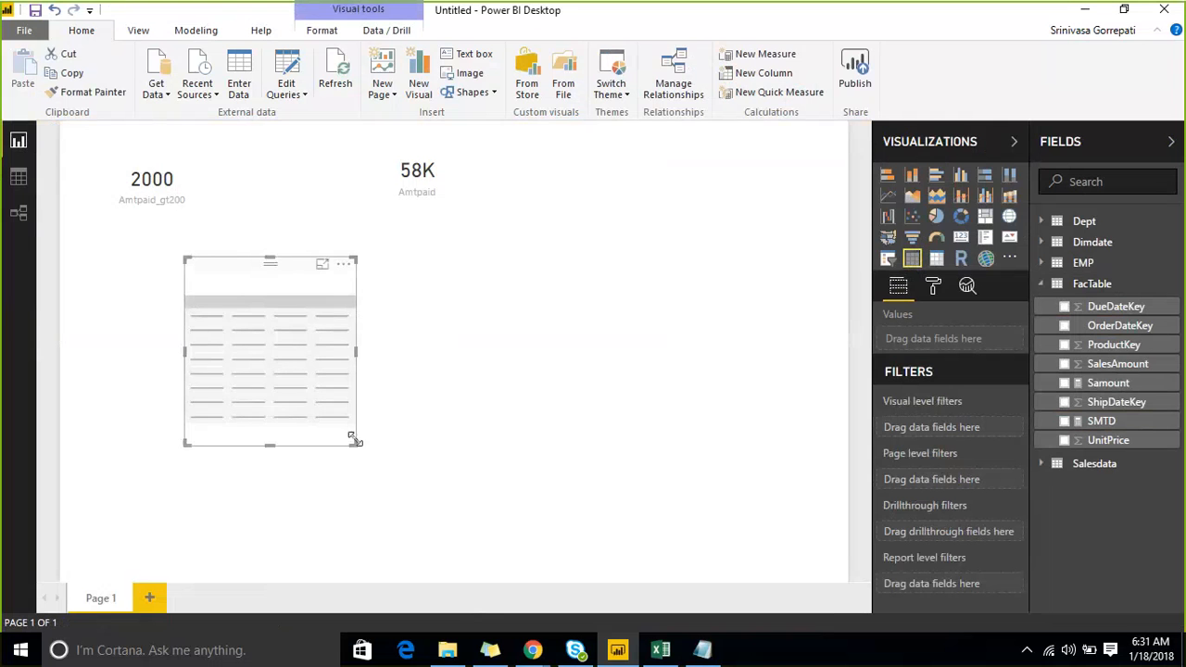
drag(355, 443, 642, 568)
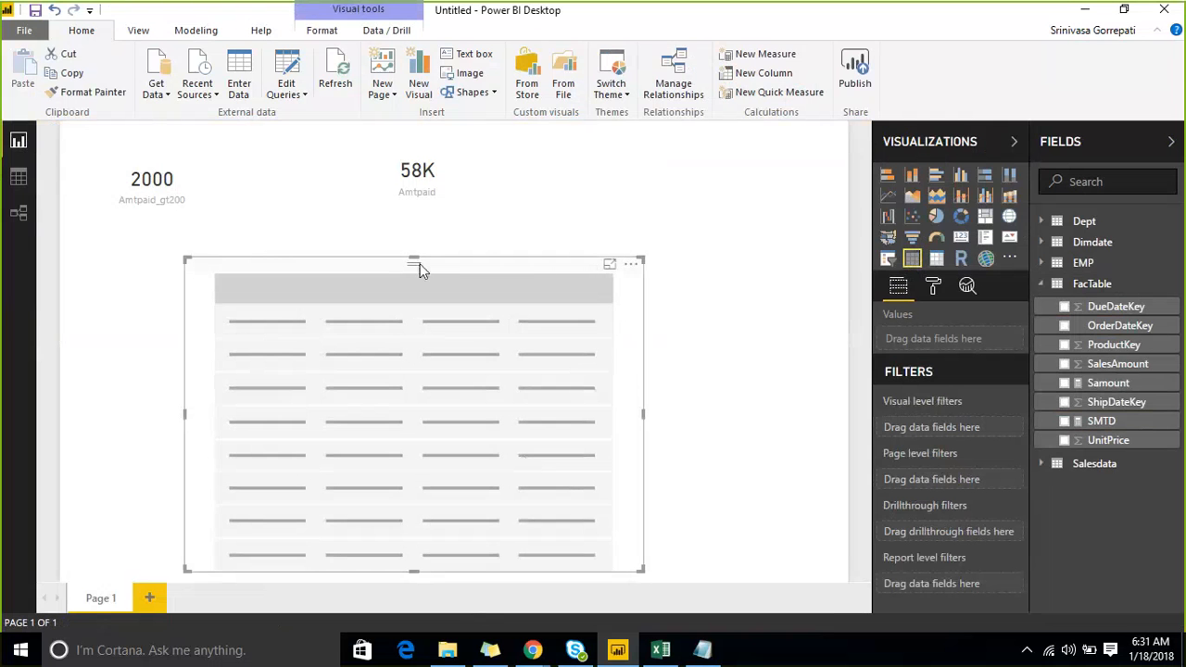
drag(415, 260, 415, 173)
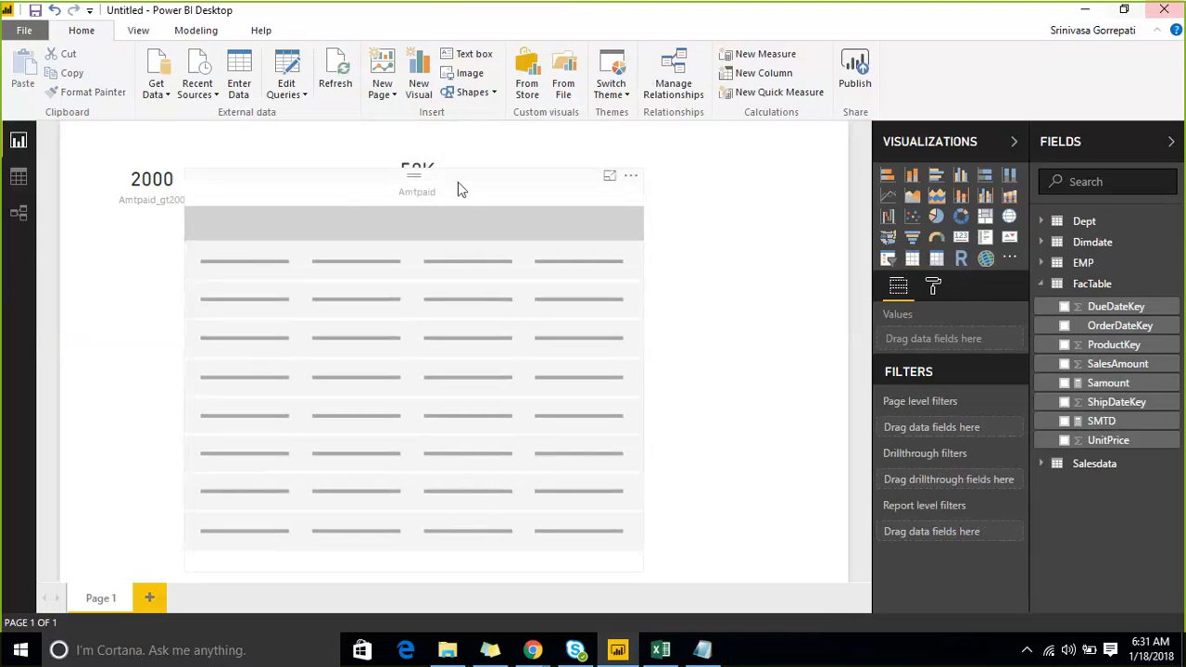
click(345, 190)
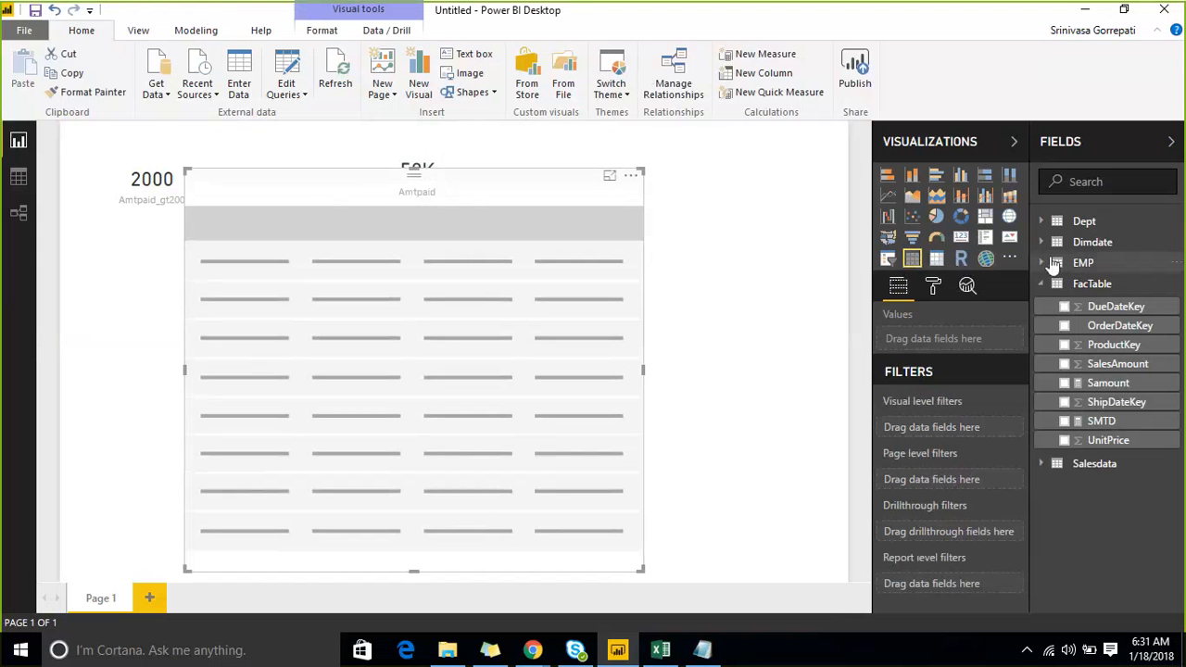
Step: Add the SMTD and Samount measures from FacTable to the table visual and check the visual's error details
click(1045, 223)
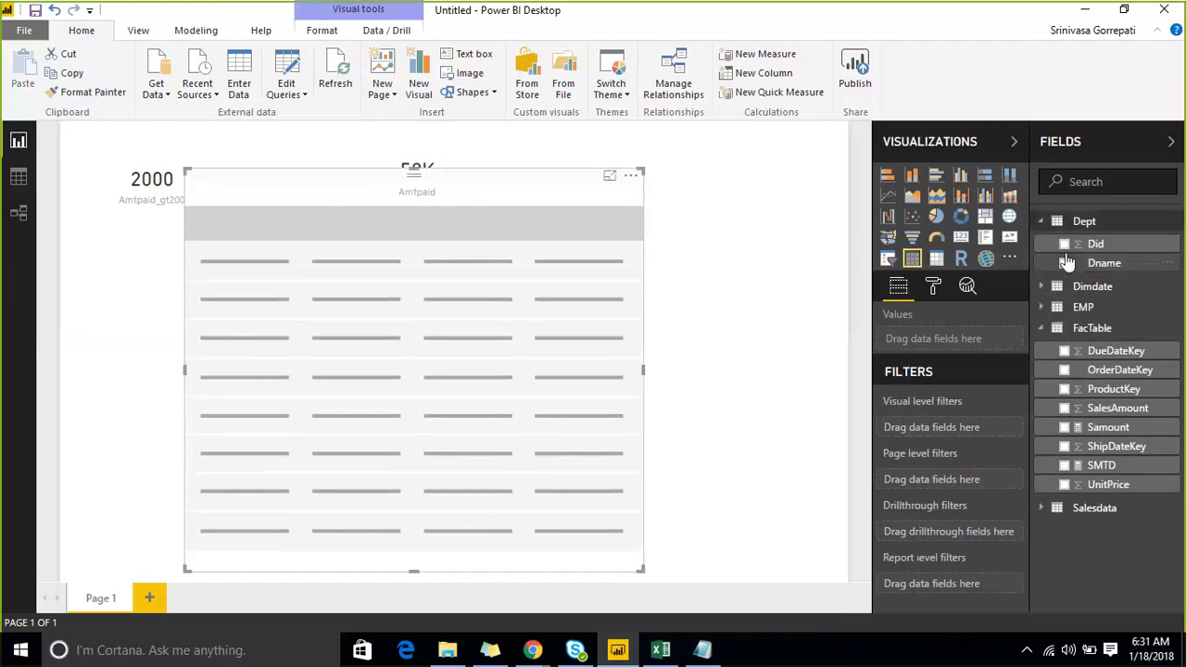
click(1044, 223)
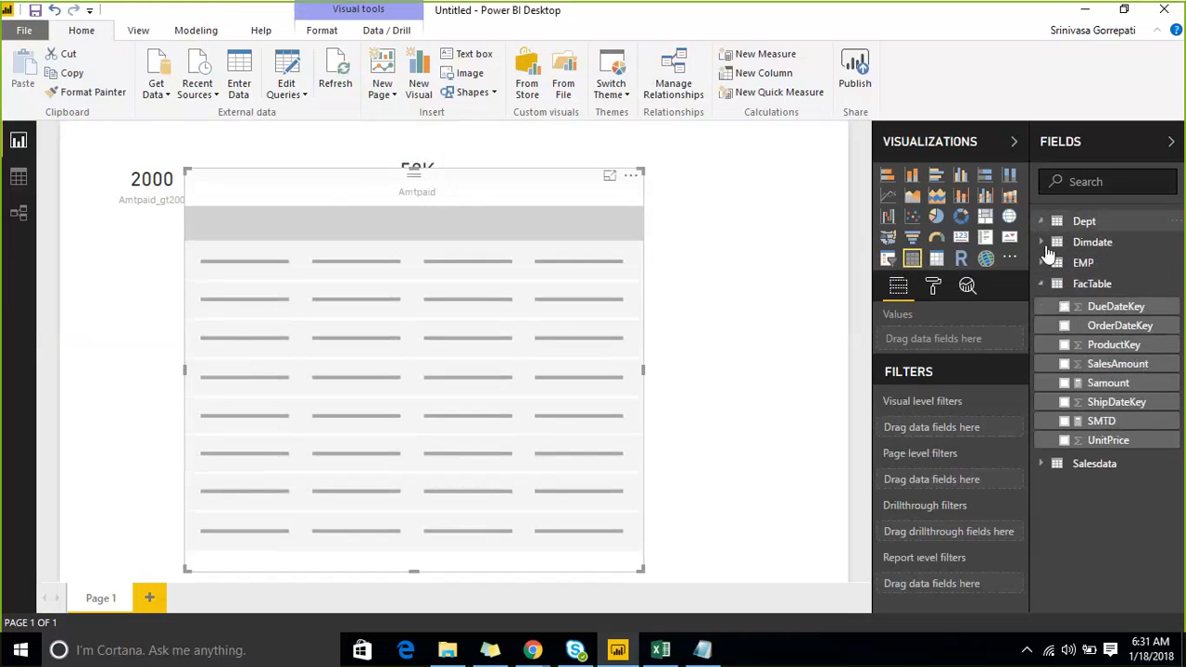
click(1103, 422)
click(1064, 422)
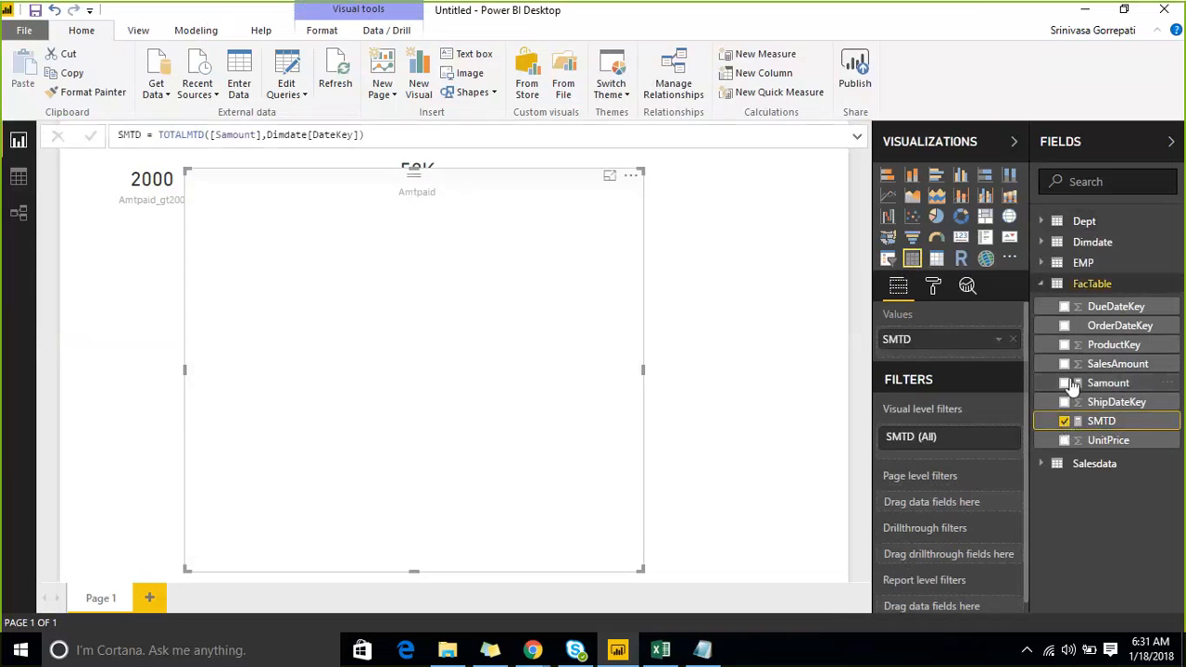
click(1066, 384)
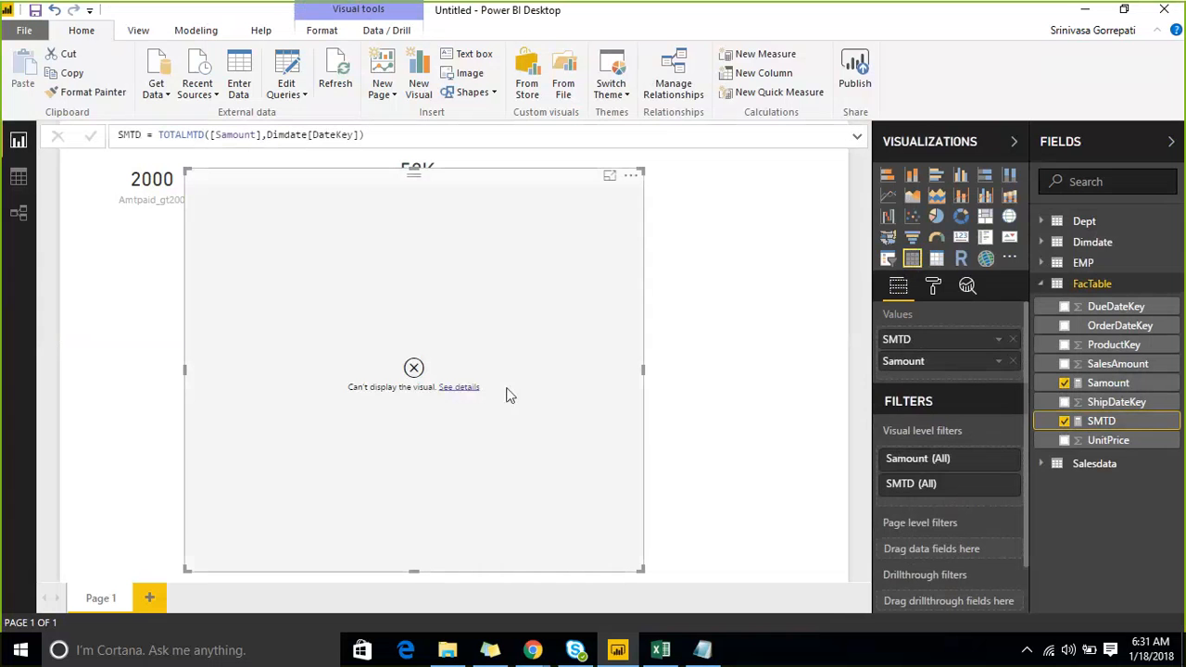
click(458, 388)
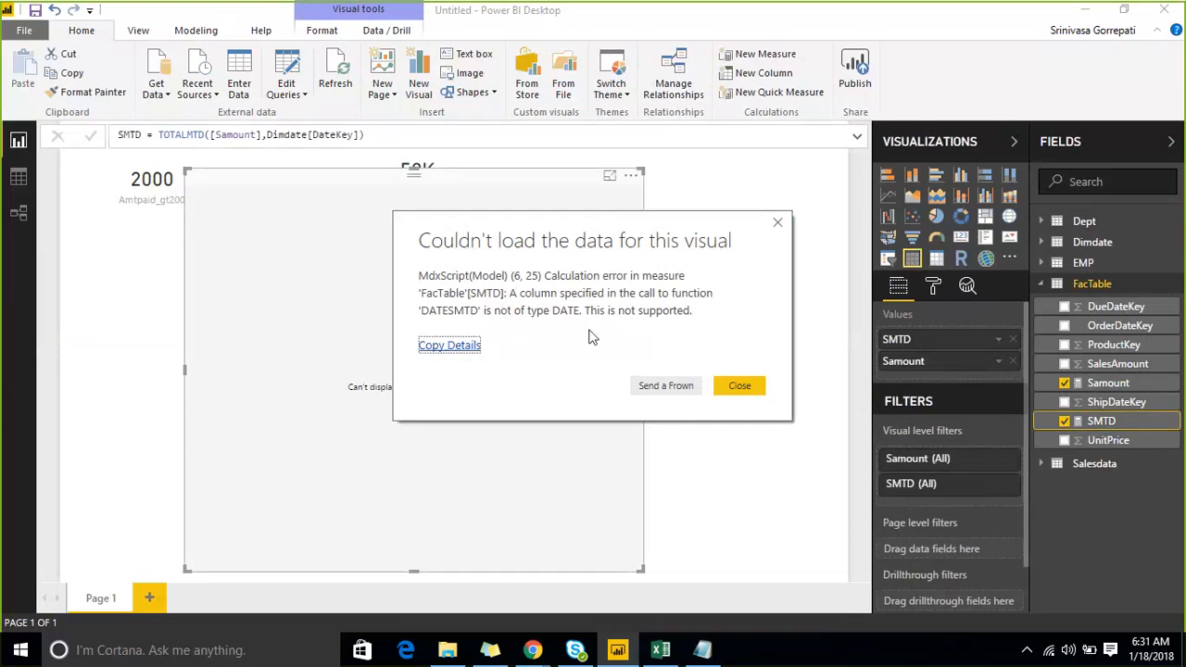
click(735, 388)
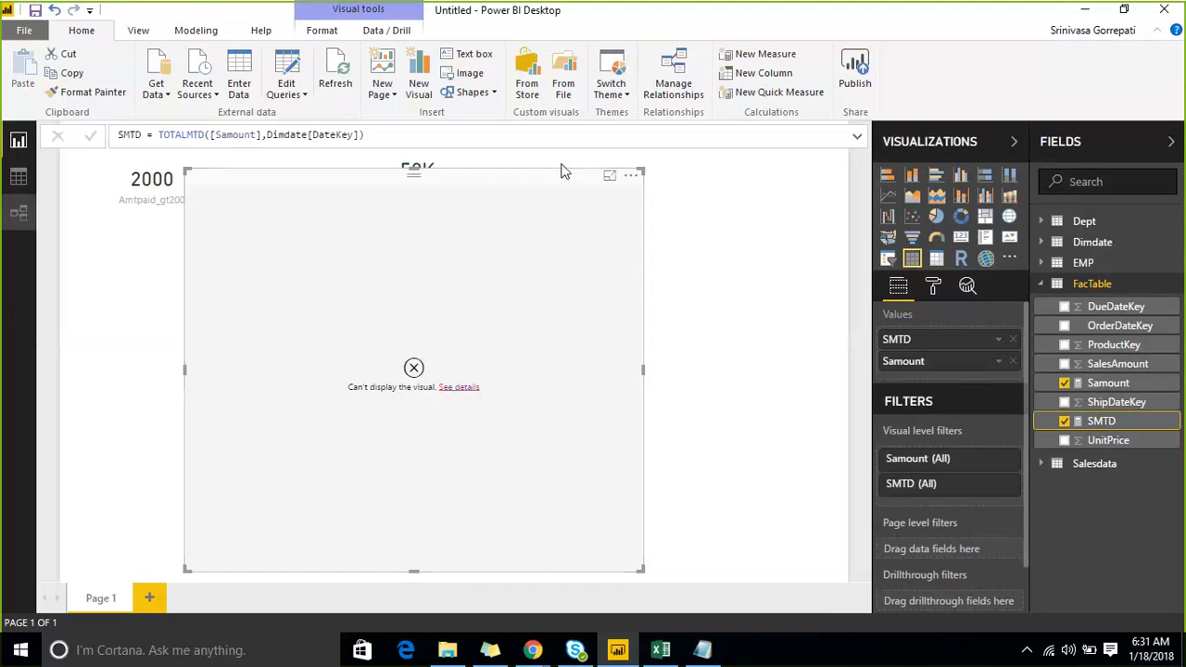
Step: Remove the table visual that cannot be displayed from the Page 1 report
click(631, 175)
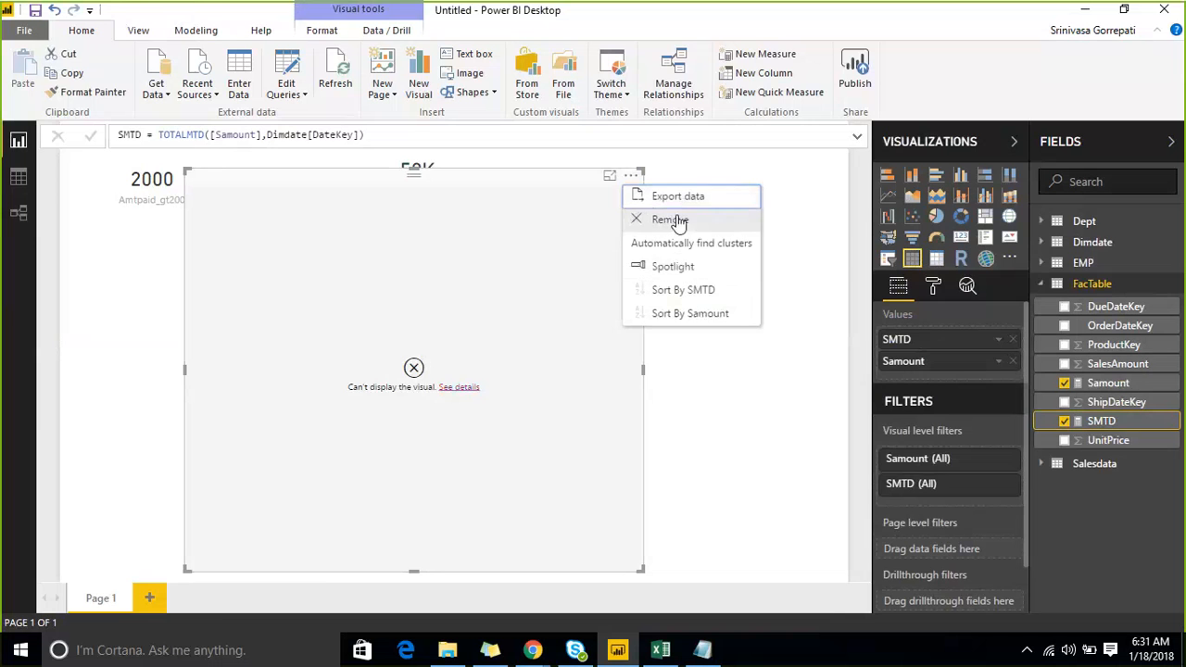
click(655, 219)
Step: Dismiss the security notification and compare the data types of Dimdate's DateKey and FullDateAlternateKey columns in the data view
click(13, 179)
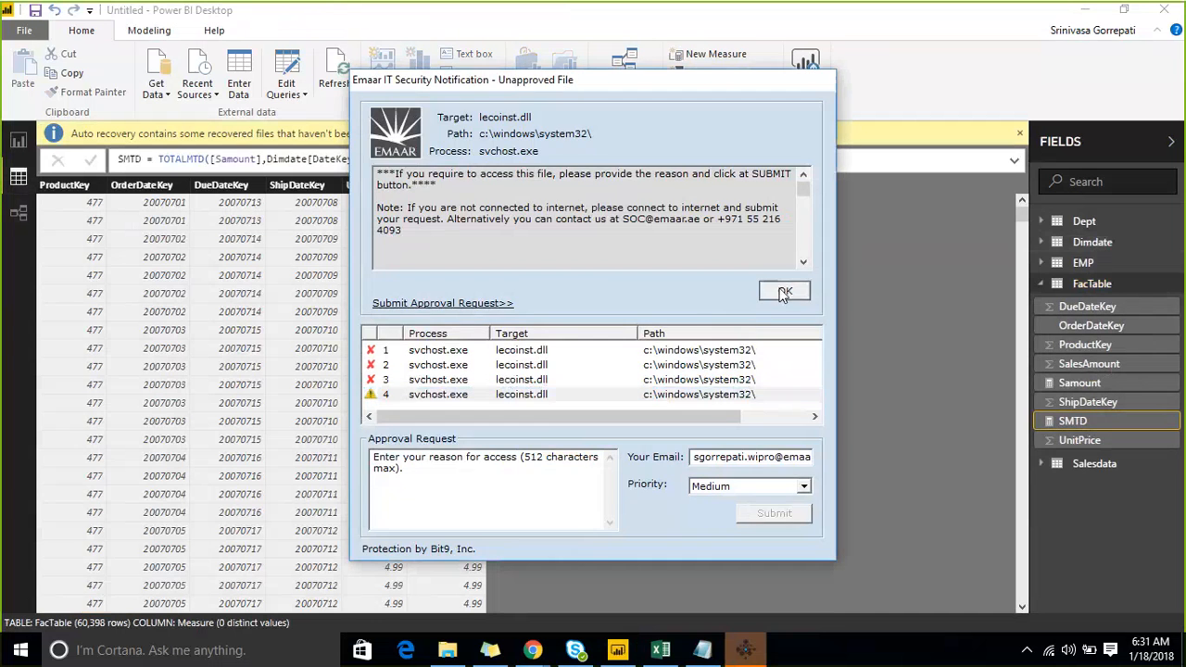
click(784, 290)
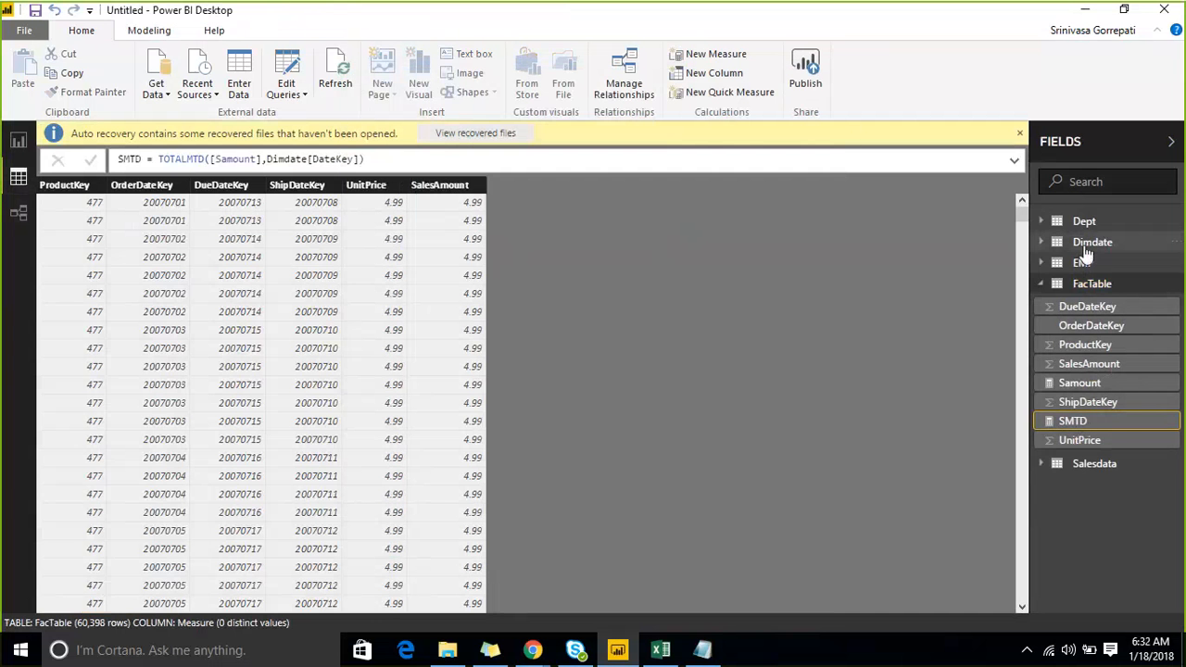
click(1086, 244)
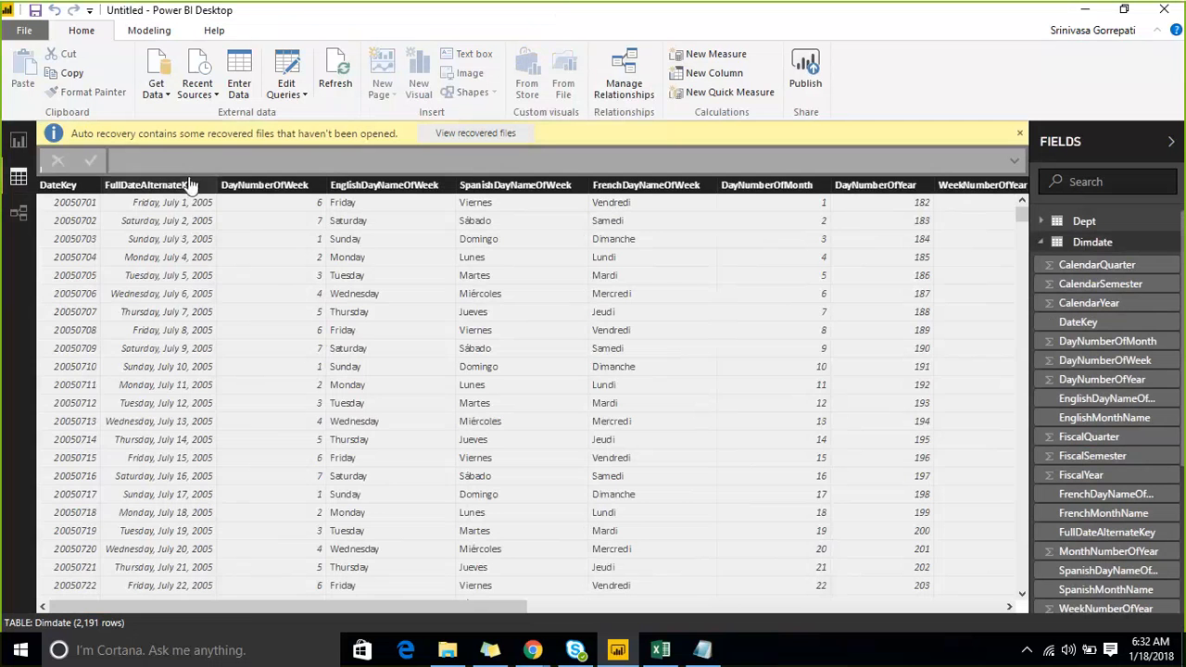
click(60, 186)
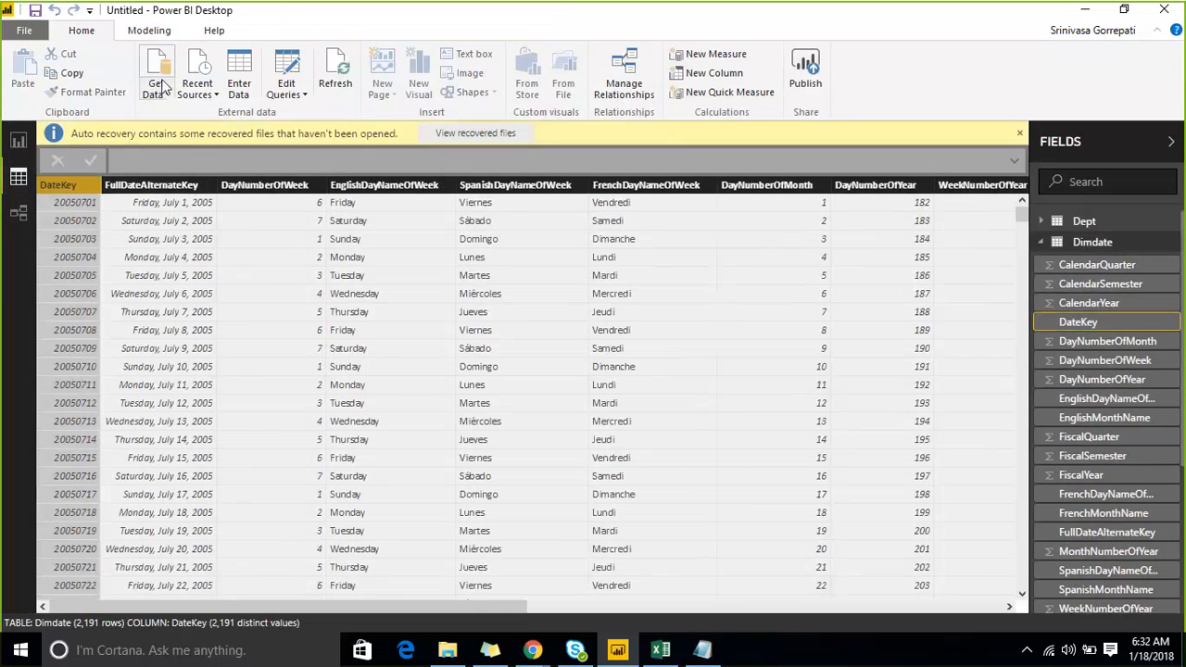
click(149, 30)
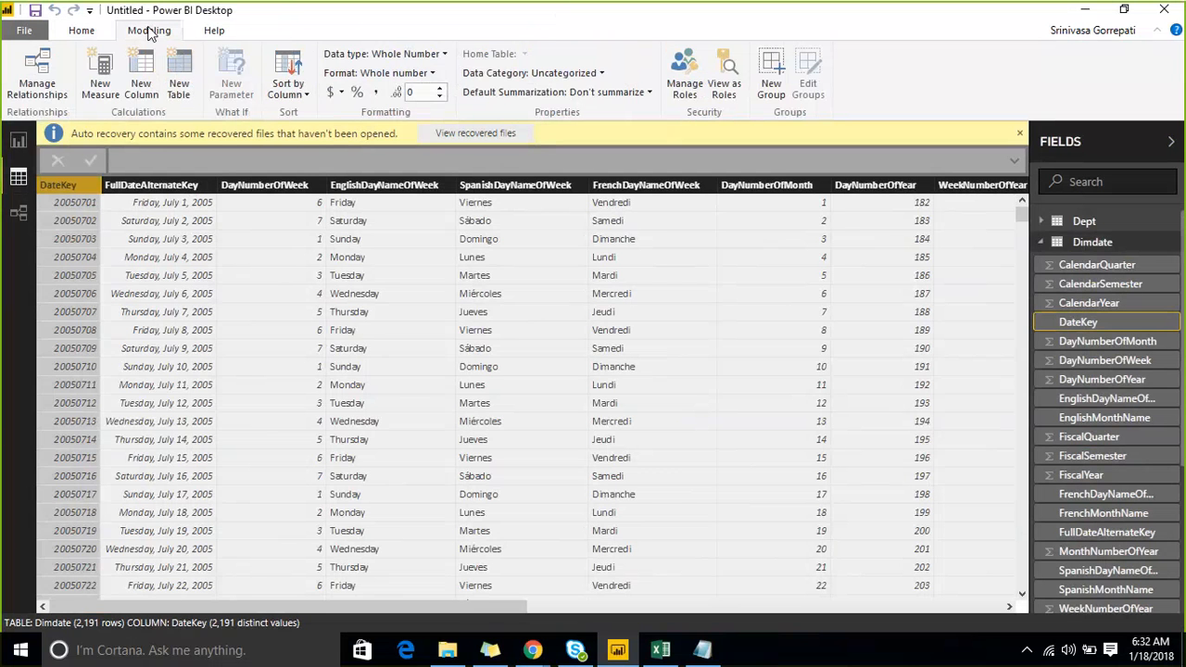
click(144, 188)
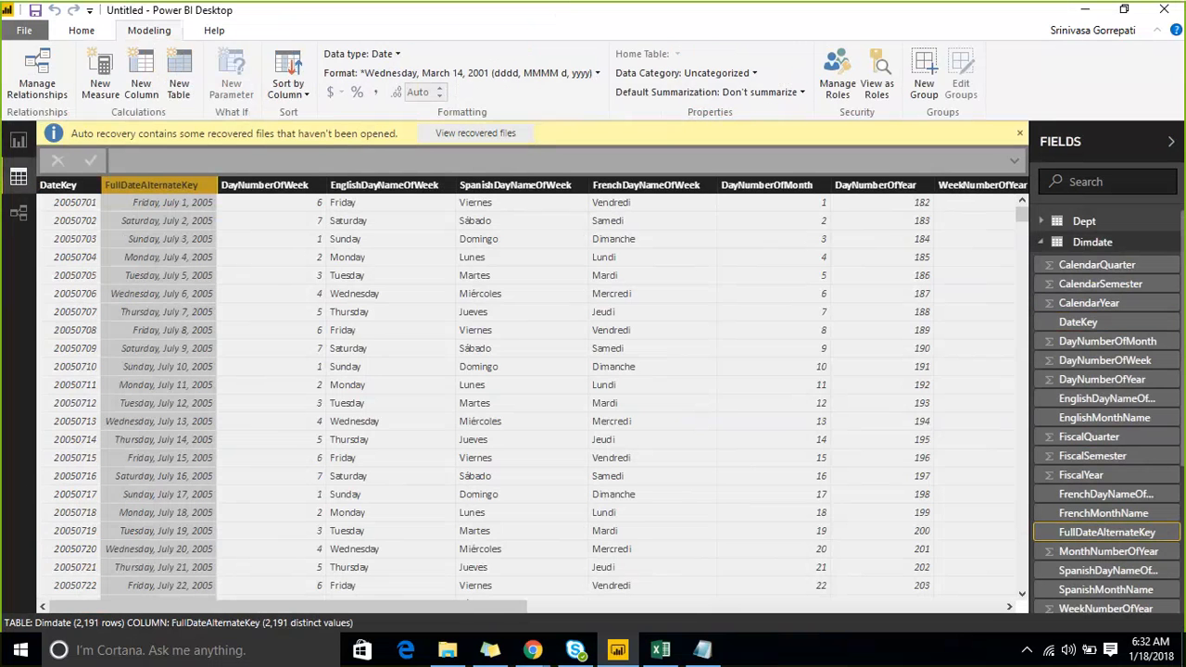
Step: Change the dates argument of the SMTD measure to Dimdate[FullDateAlternateKey] and commit the formula
click(13, 154)
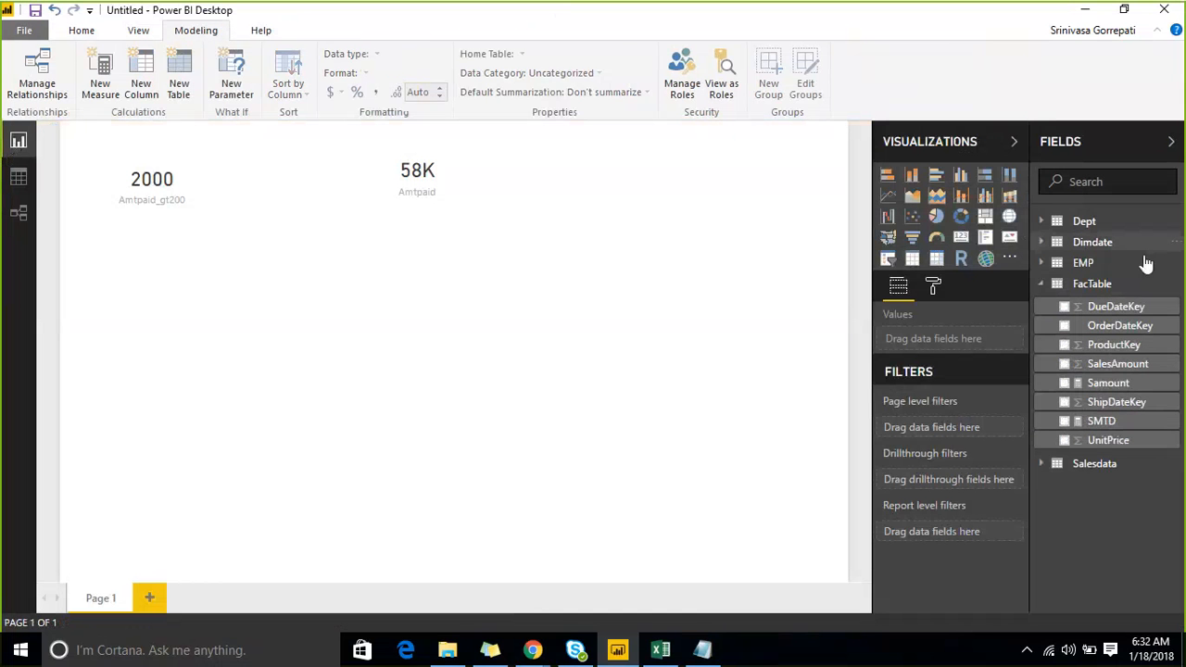
click(1101, 422)
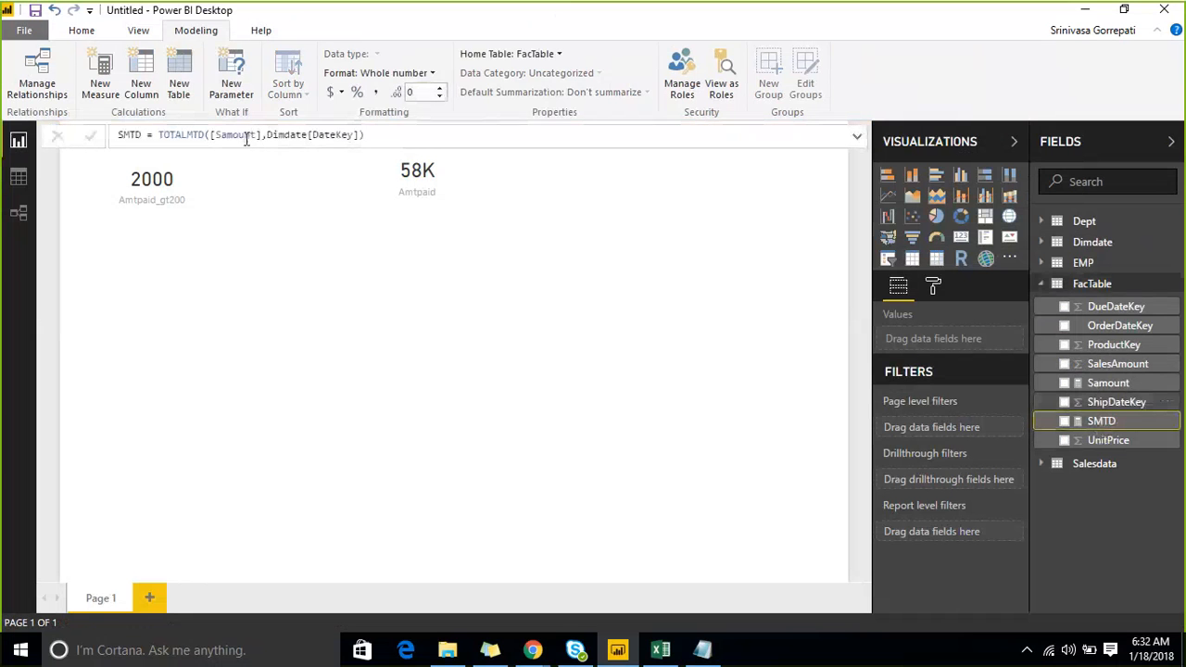
double_click(325, 137)
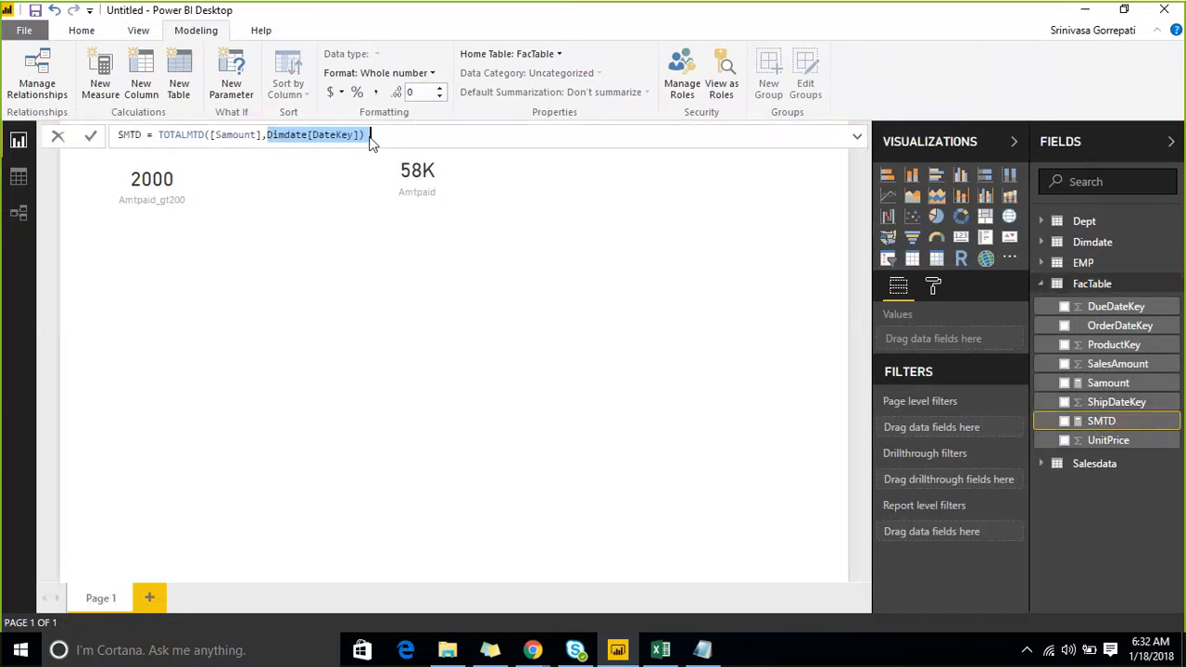
text(Dimdate[FullDateAlternateKey])
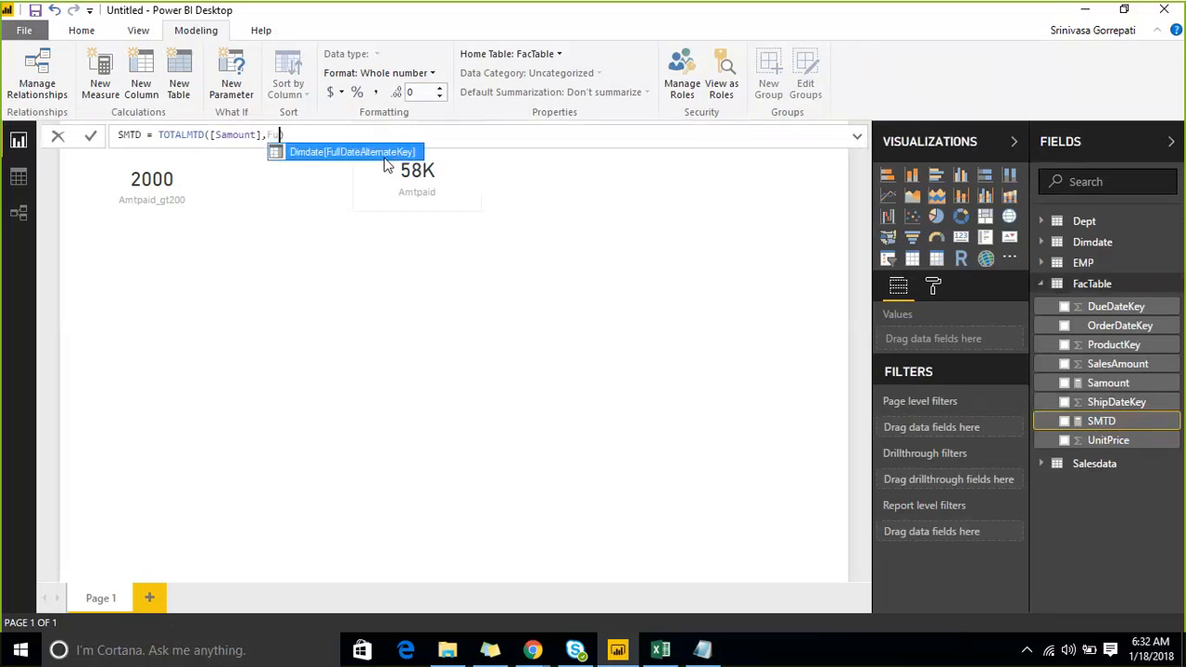
key(Tab)
key(Escape)
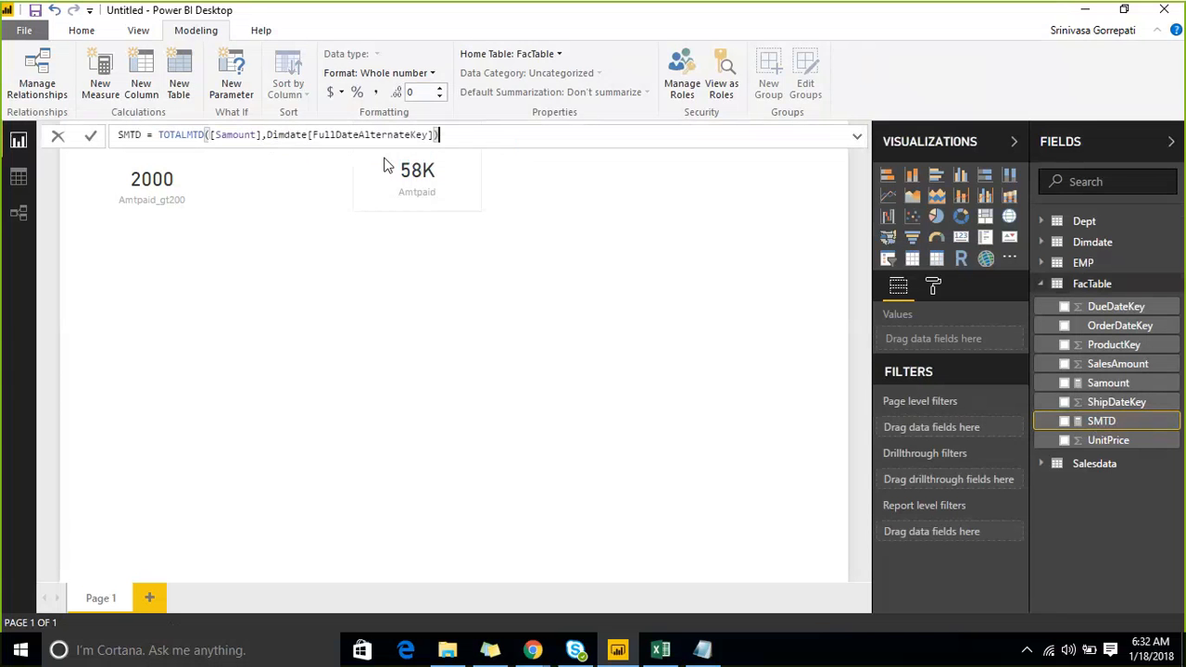
key(Return)
Step: Add a table visual below the cards with the Samount and SMTD measures, and widen it
click(912, 259)
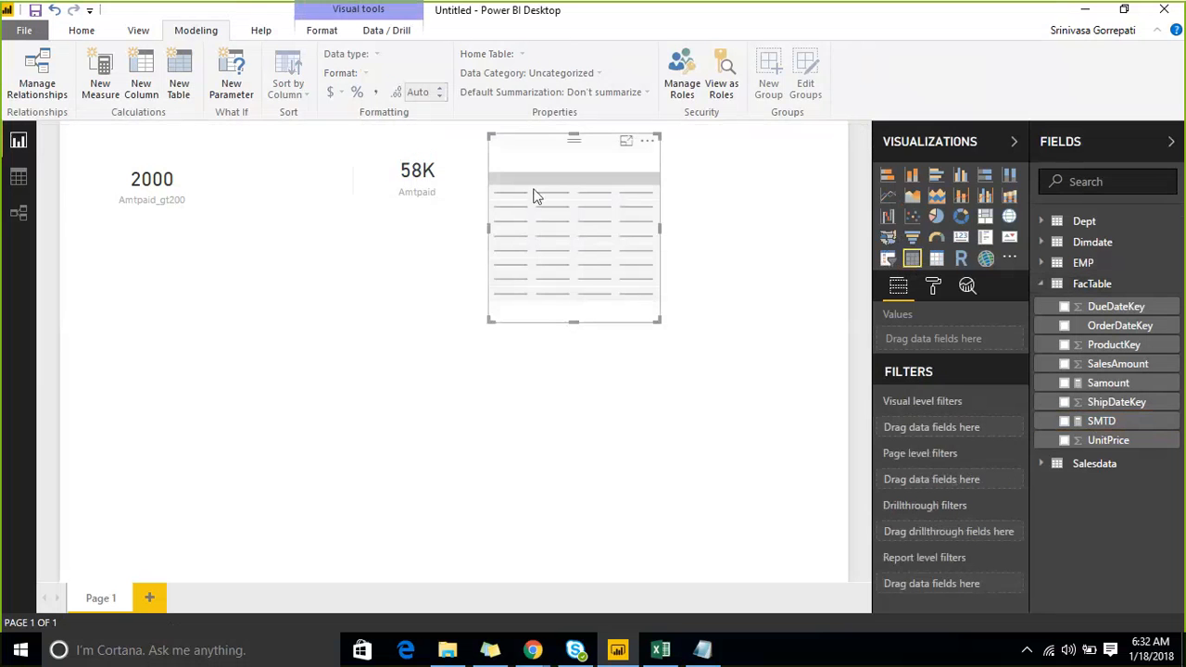
drag(538, 194, 416, 331)
click(1064, 384)
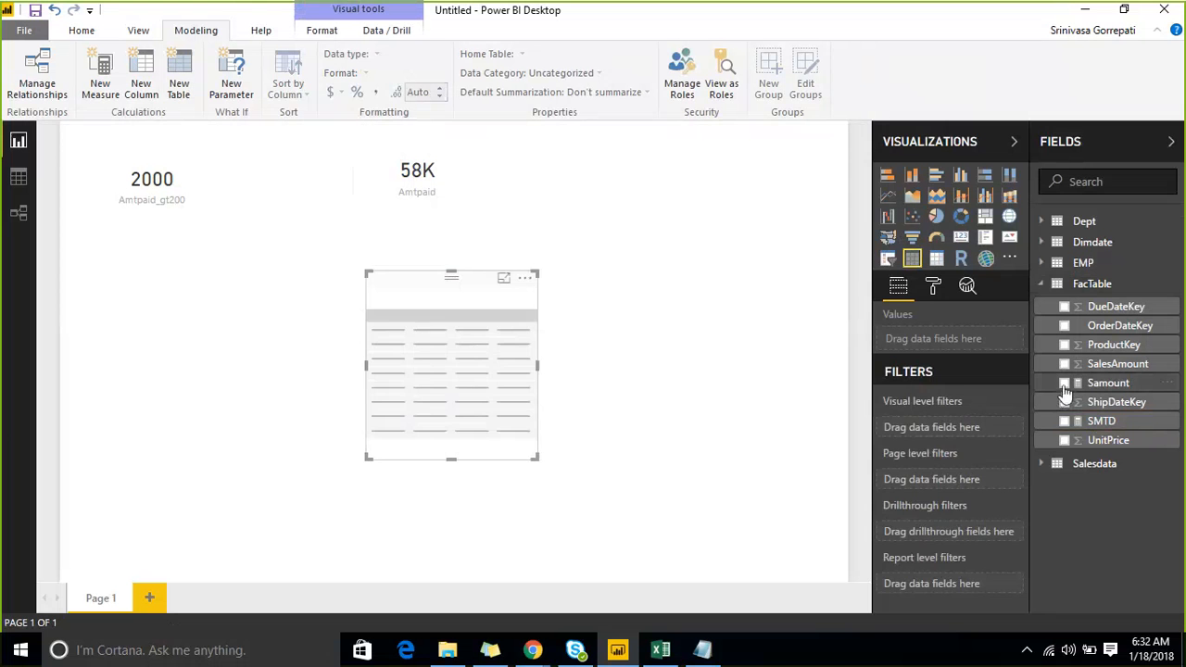
click(1064, 422)
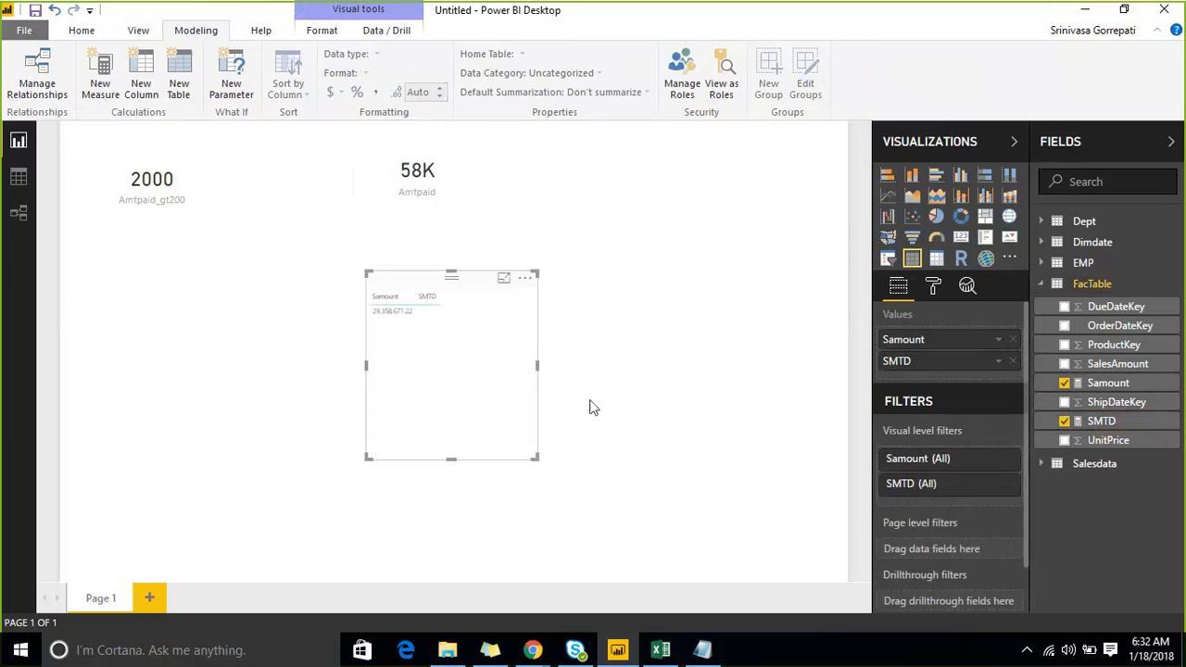
drag(533, 456, 691, 468)
Step: Set the grid text size of the table visual to 21
click(933, 286)
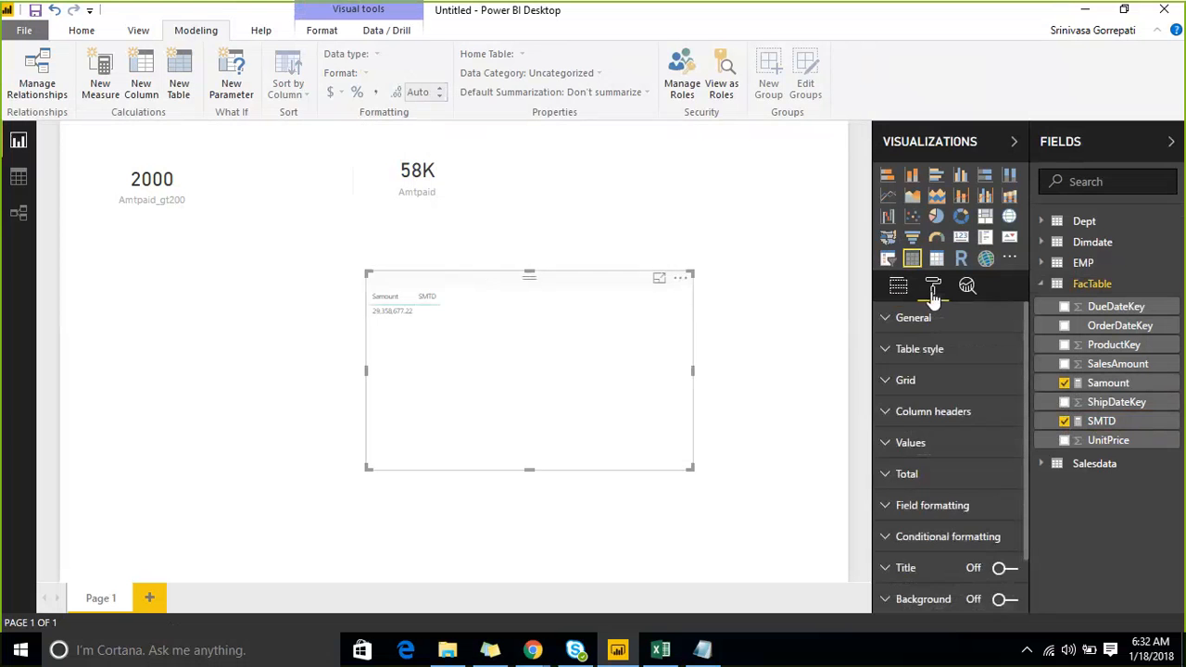
click(890, 320)
click(888, 318)
click(888, 382)
scroll(985, 430, down, 2)
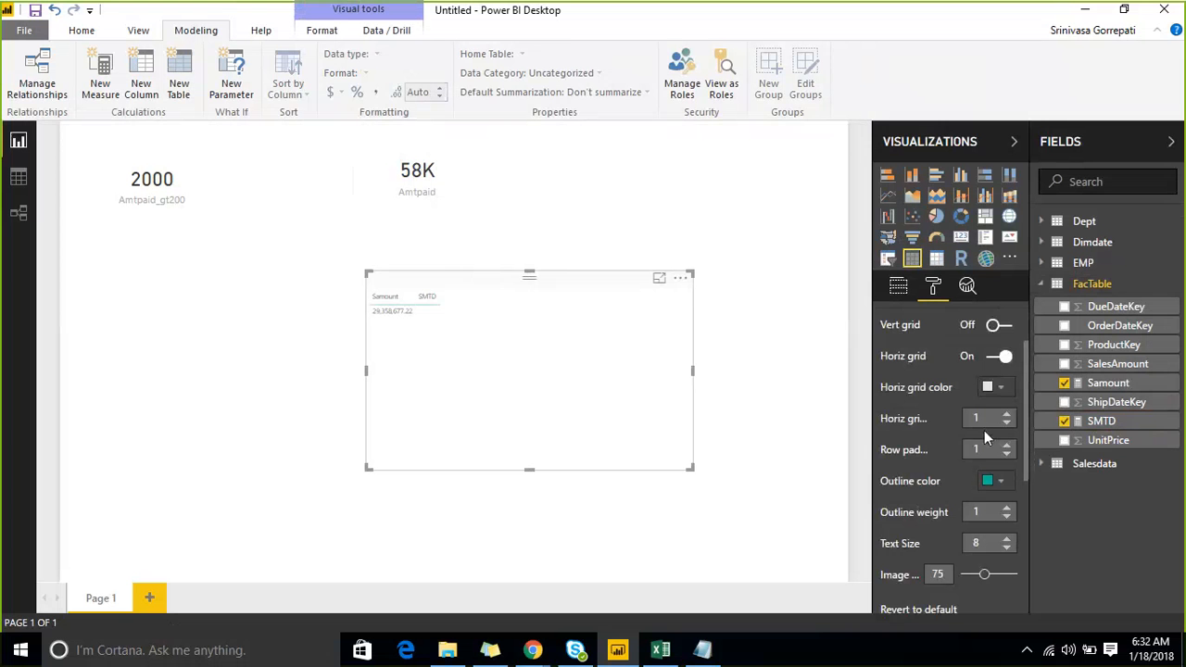
click(1008, 540)
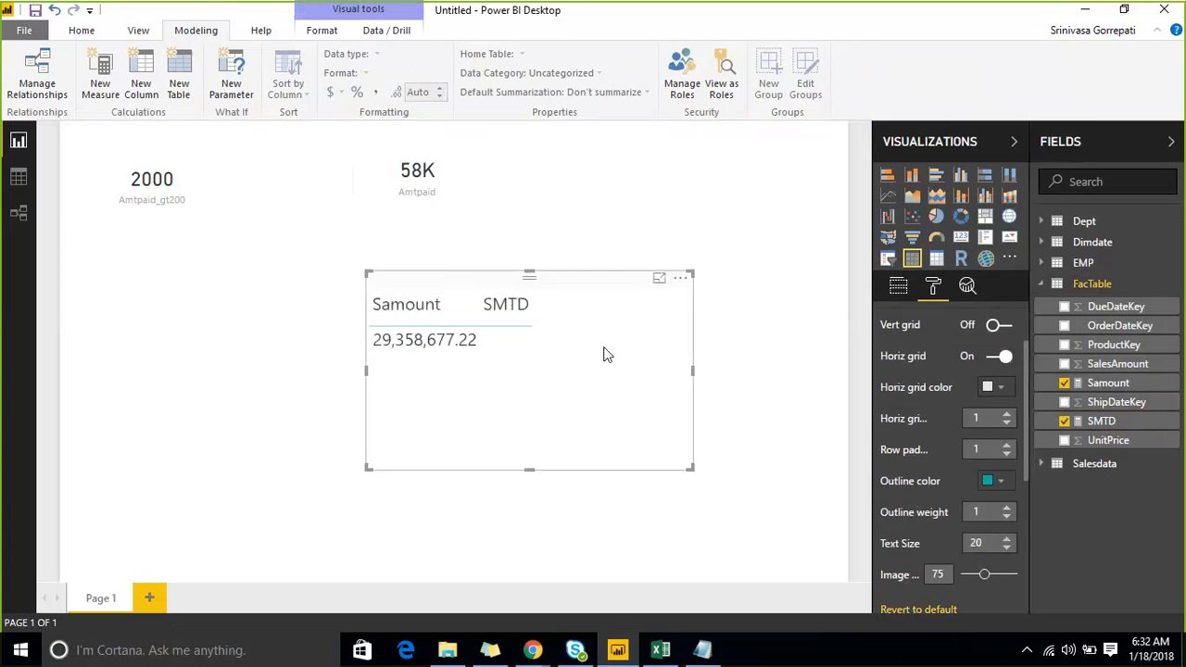
Step: Add the FullDateAlternateKey field from Dimdate to the table visual
click(1042, 285)
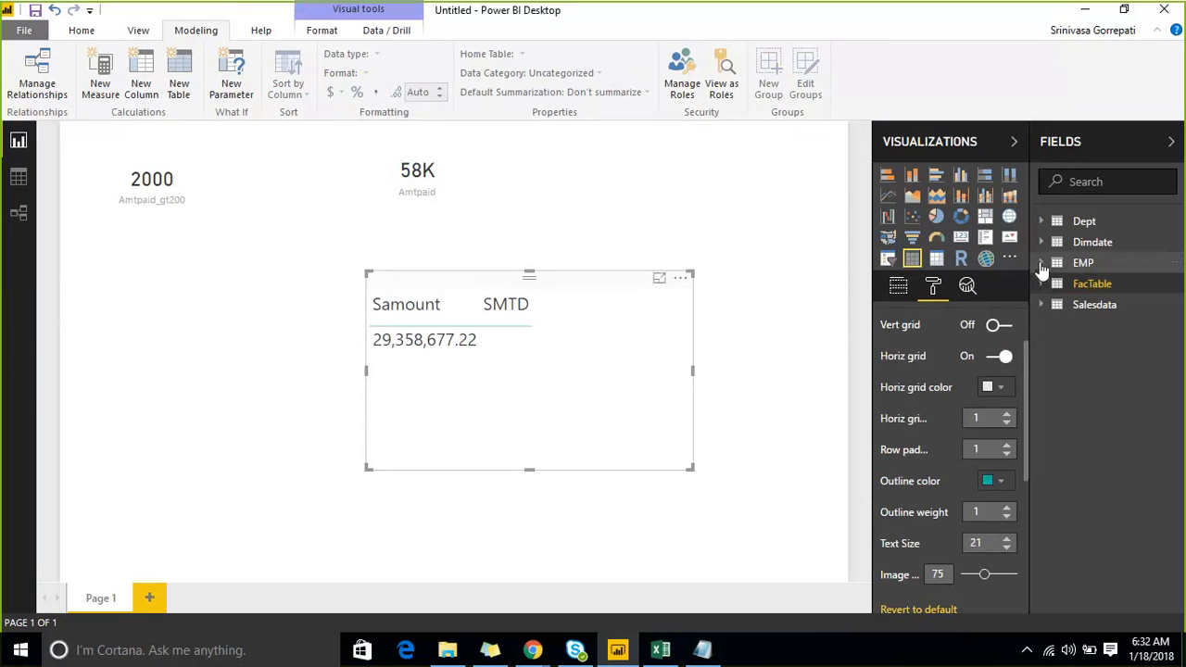
click(1044, 243)
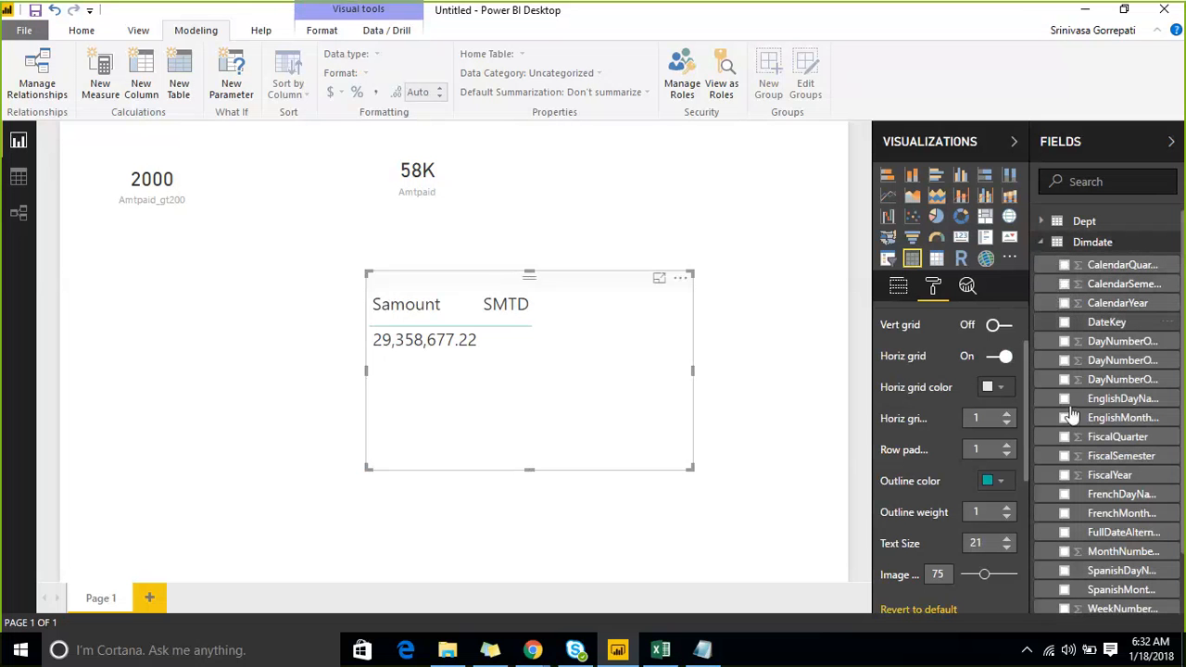
click(1065, 534)
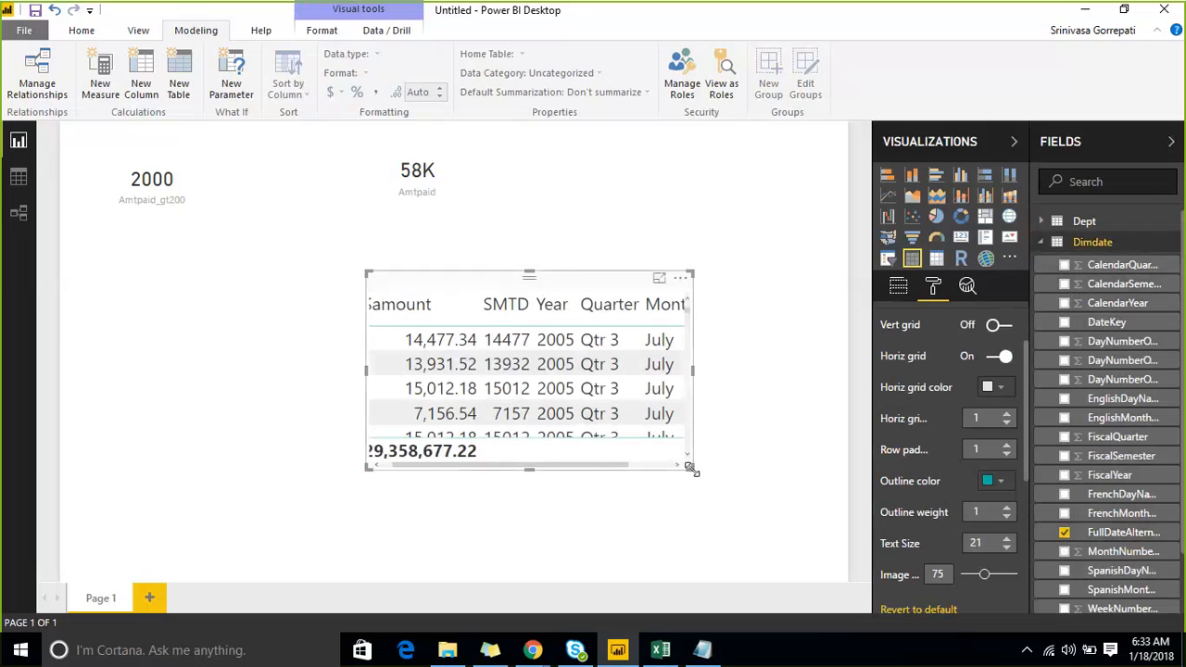
Step: Enlarge the table visual, move it up the canvas, and compare Samount with SMTD across the daily rows
drag(690, 468, 827, 505)
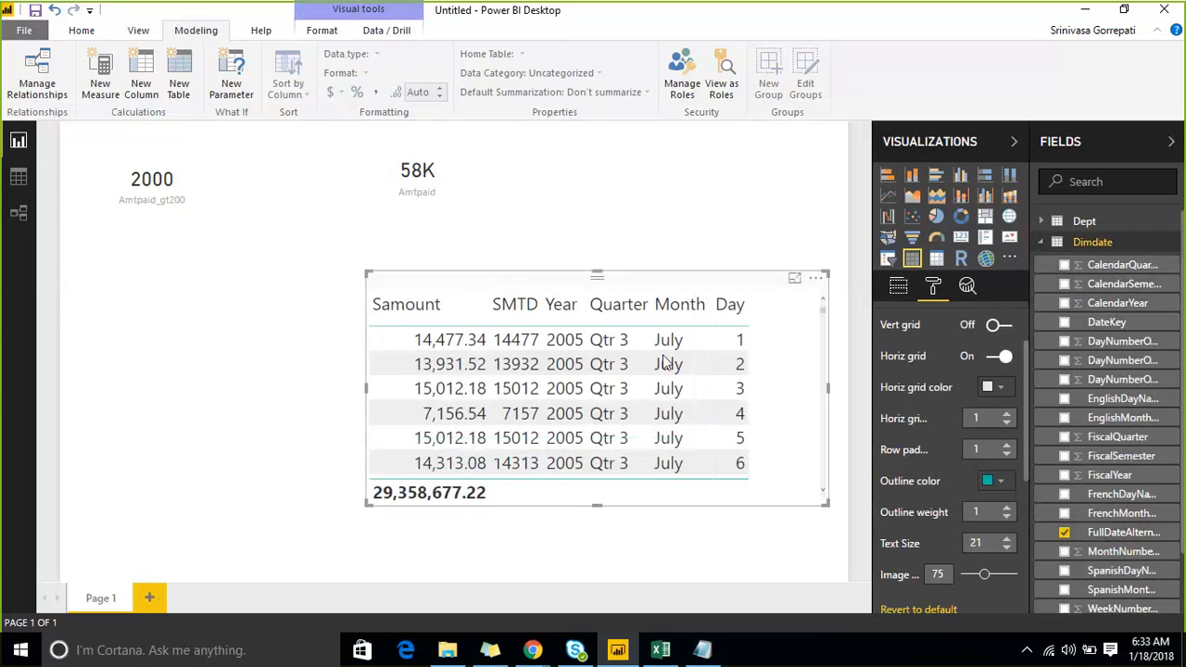
drag(625, 295, 557, 187)
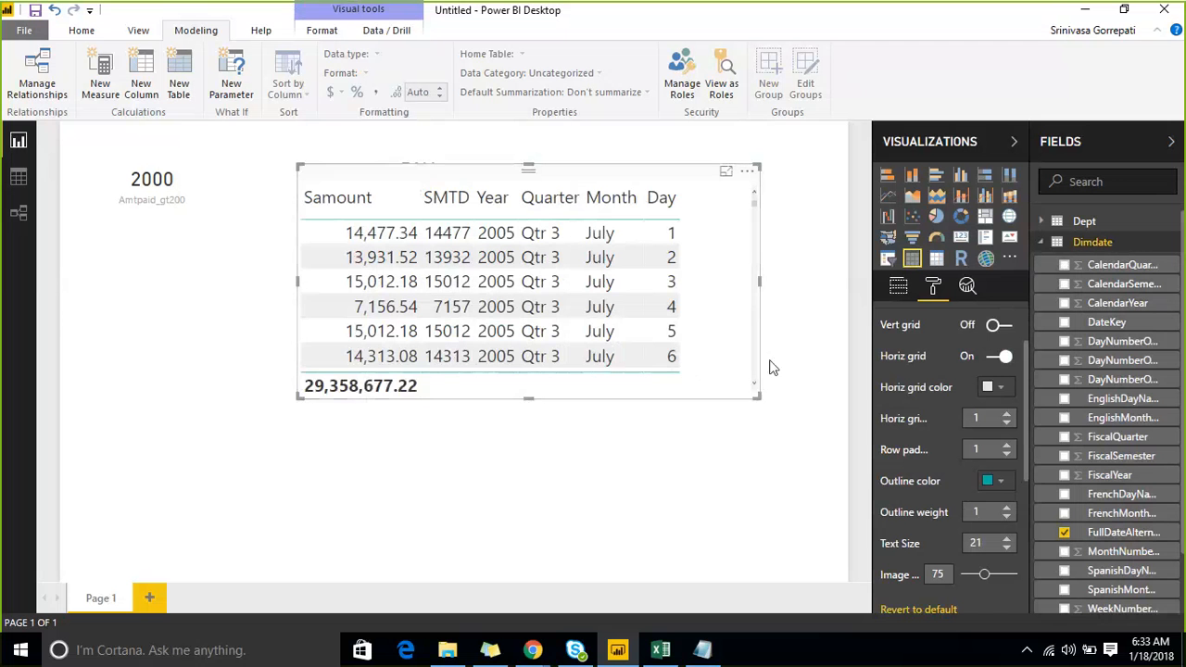
drag(758, 397, 787, 569)
scroll(508, 350, down, 5)
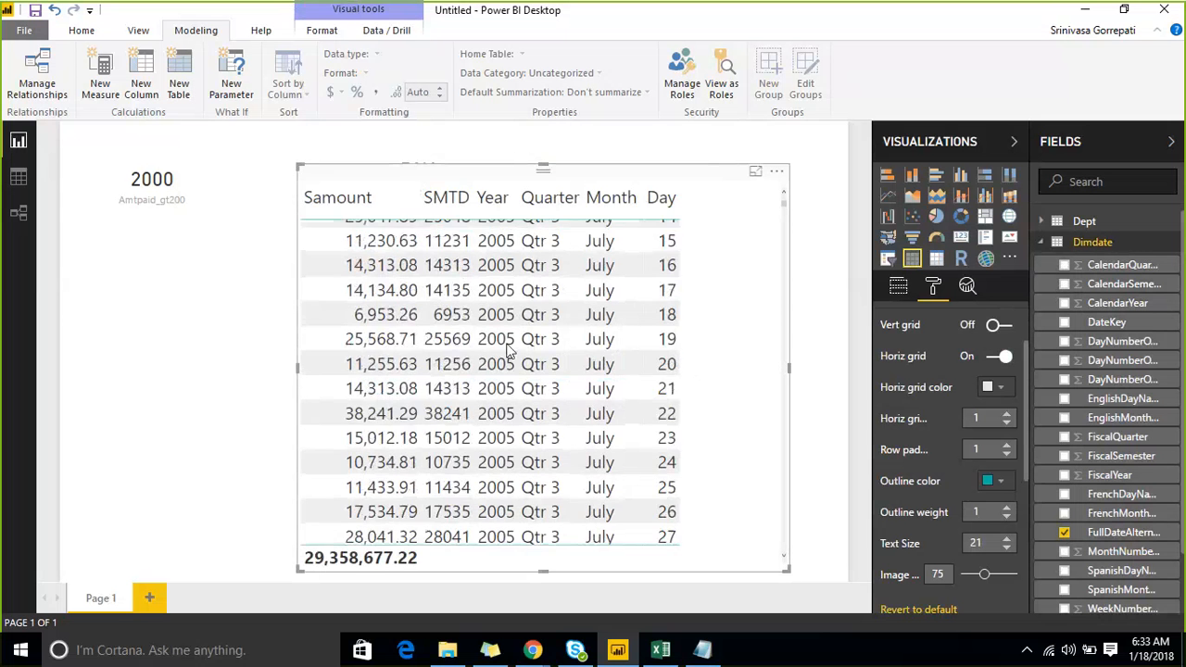
scroll(508, 351, down, 15)
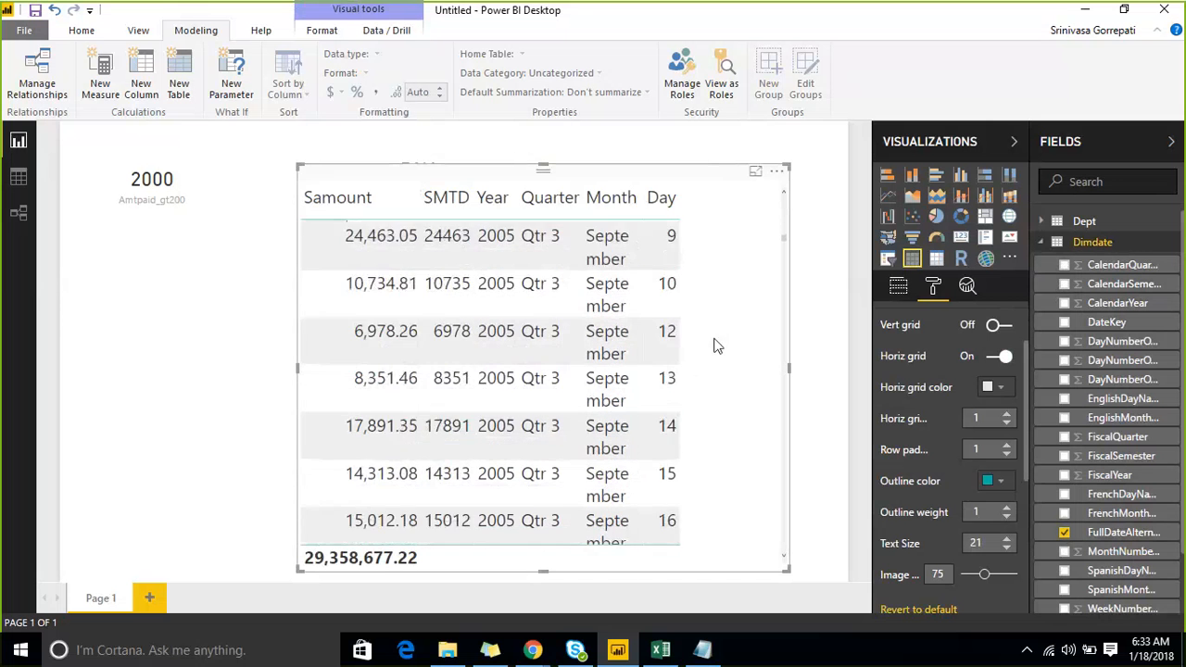
scroll(709, 343, down, 3)
scroll(704, 336, down, 6)
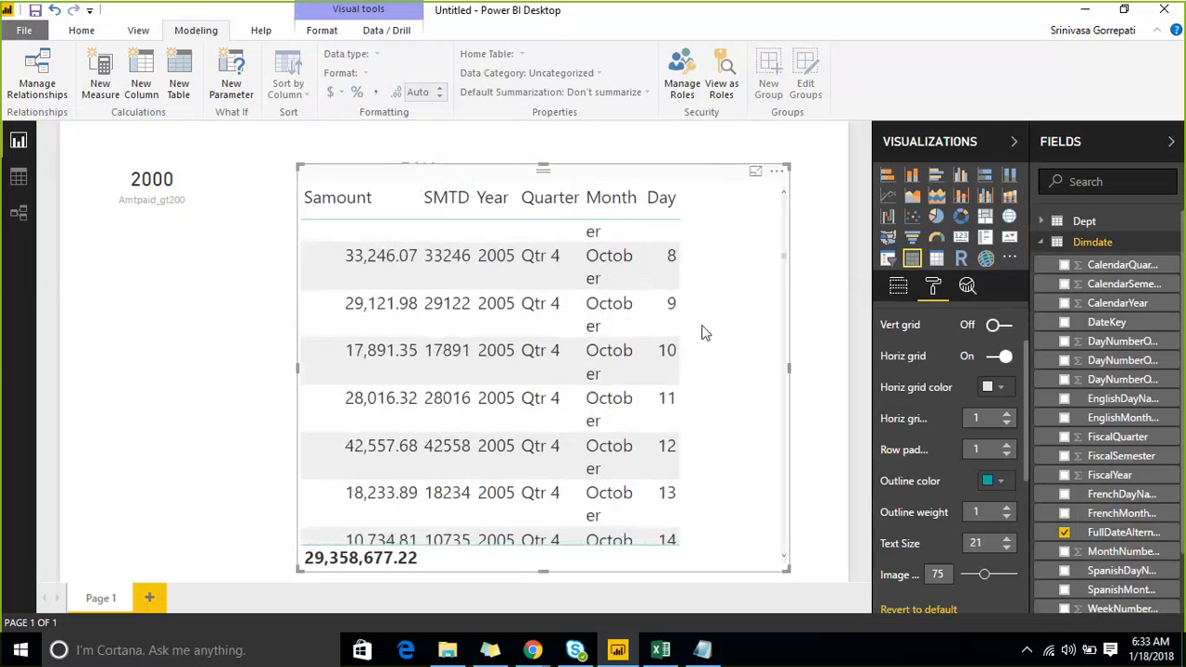
scroll(704, 333, down, 12)
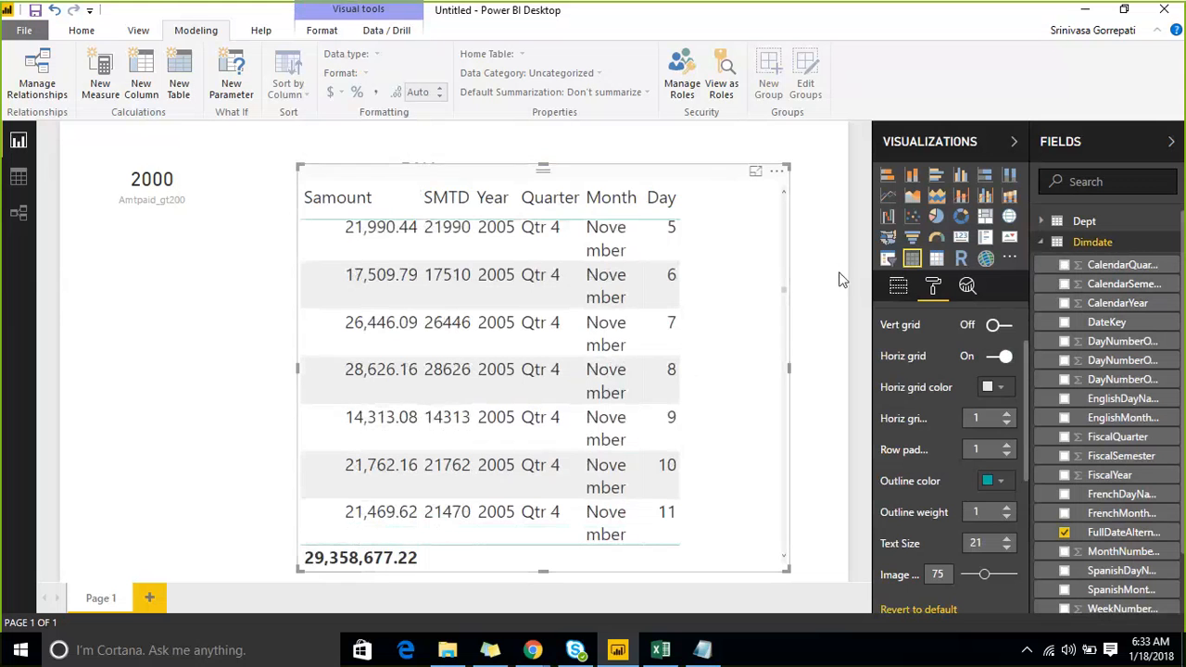
Step: Remove the Year level of FullDateAlternateKey from the table visual's values
click(898, 288)
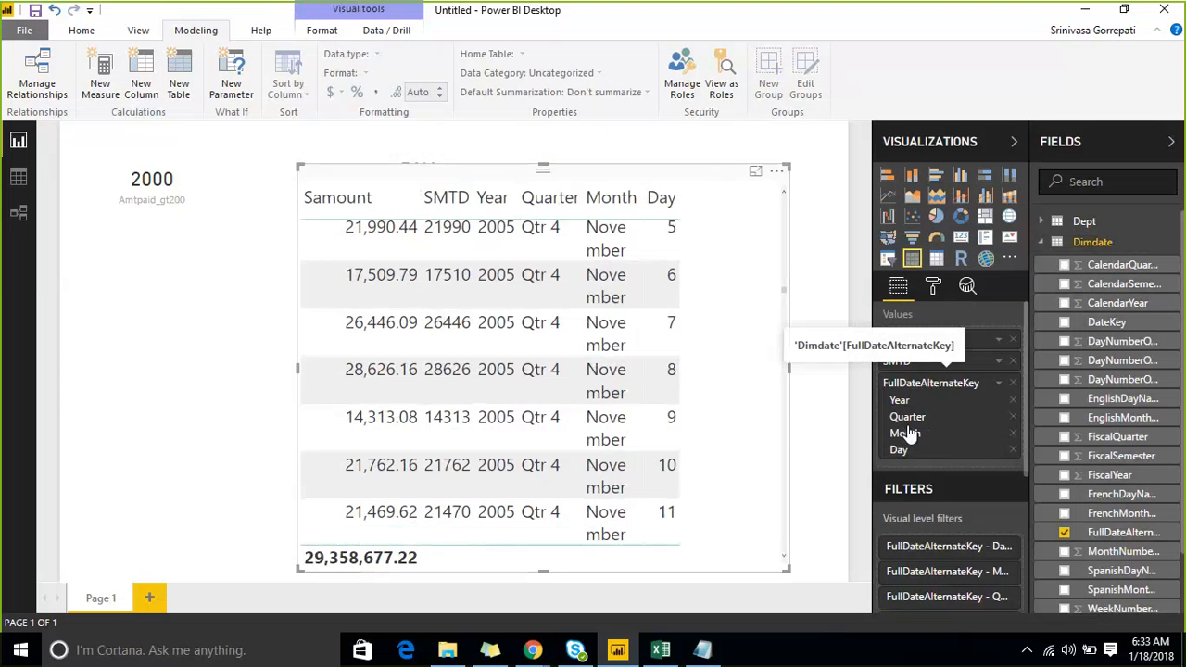
click(1014, 402)
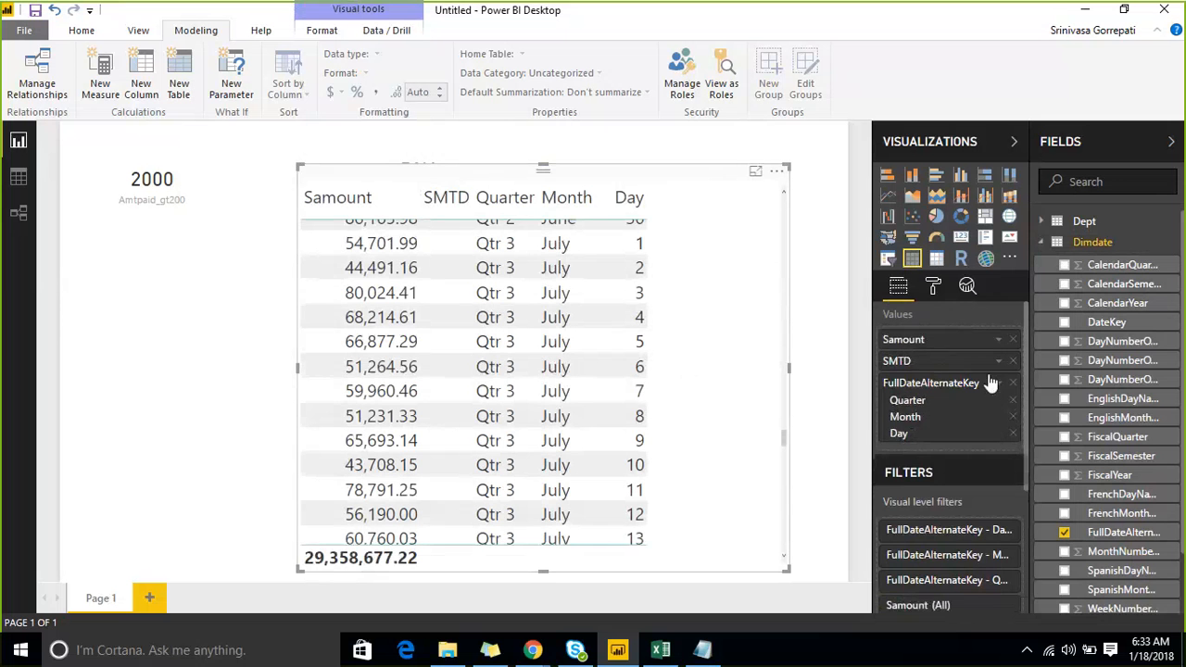
Step: Add Dimdate's CalendarYear as a visual level filter, switch it to basic filtering and select 2010
scroll(987, 396, down, 3)
scroll(1159, 407, down, 2)
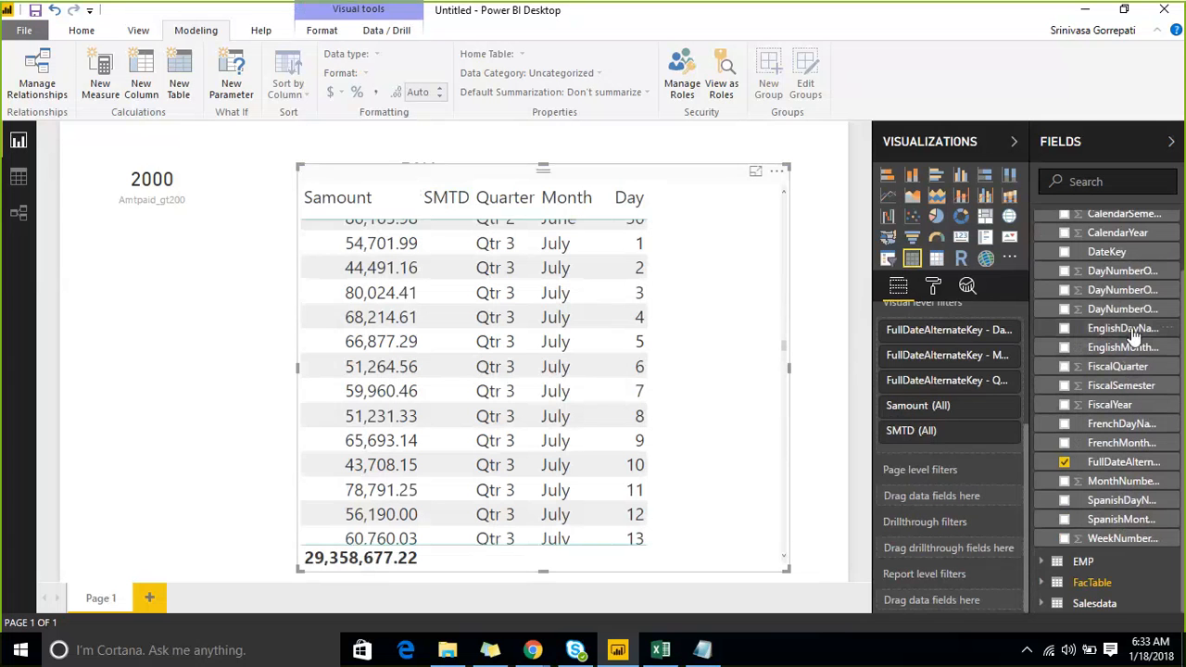
scroll(1132, 357, up, 1)
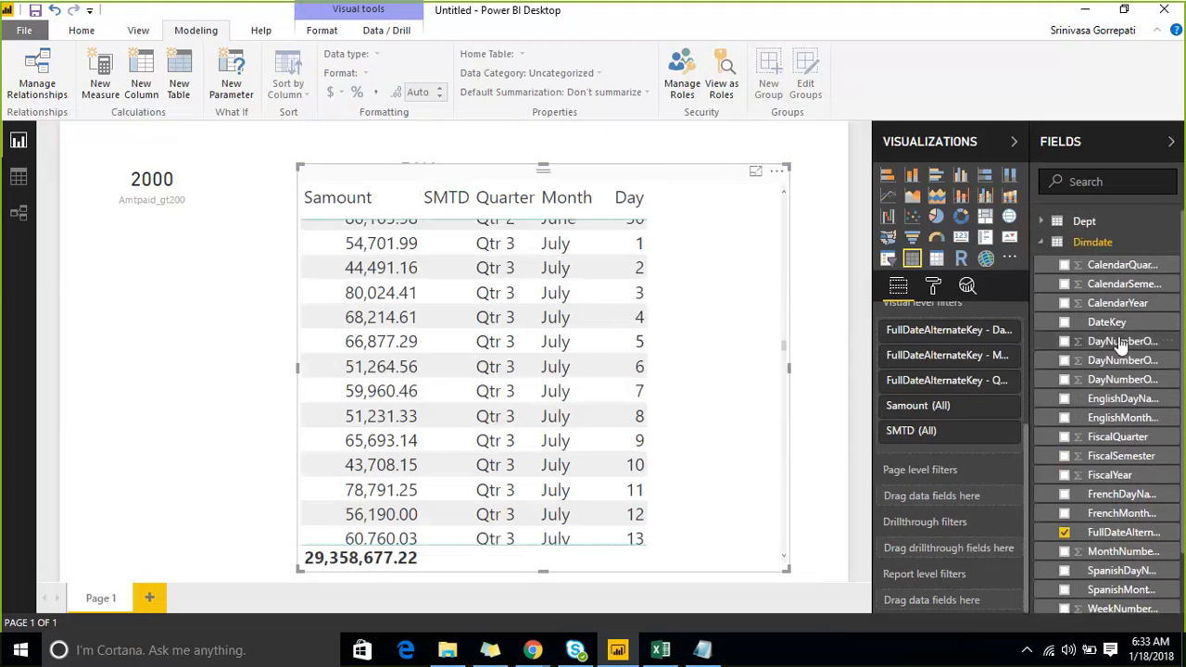
drag(1120, 309, 964, 445)
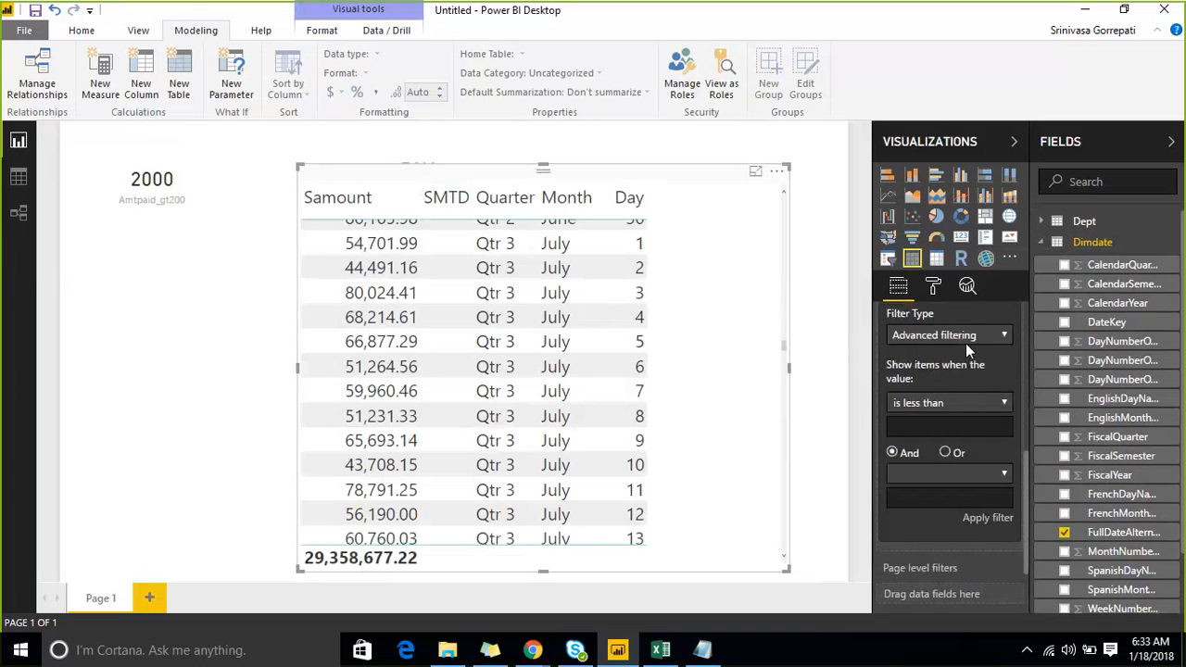
click(964, 337)
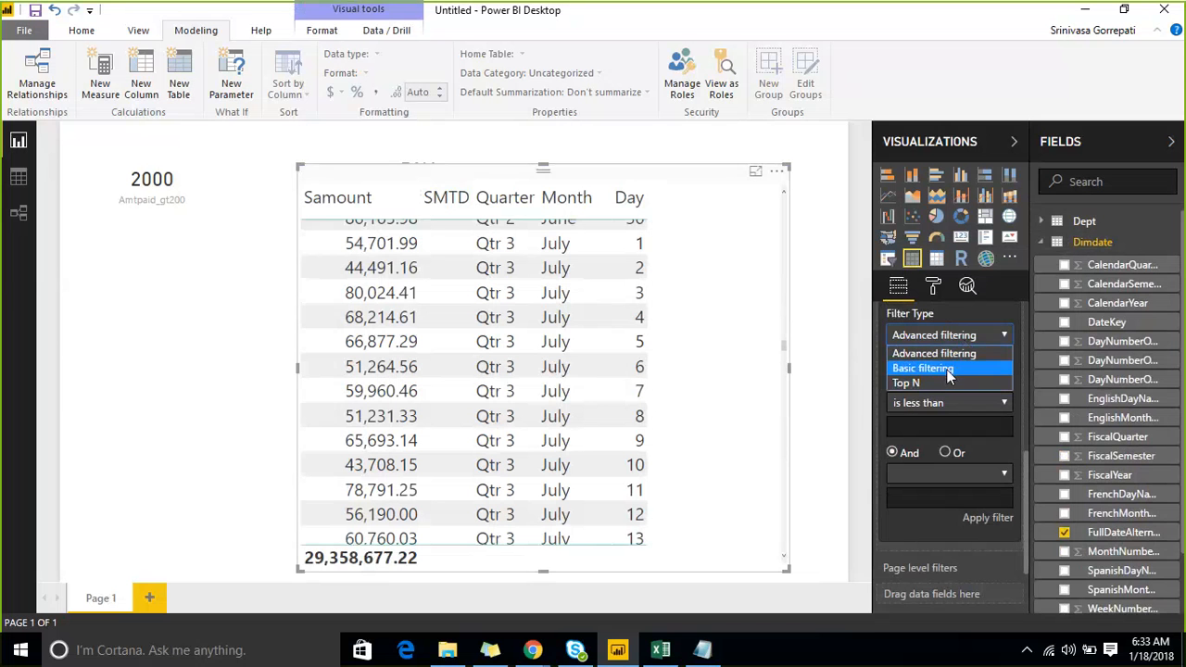
click(946, 369)
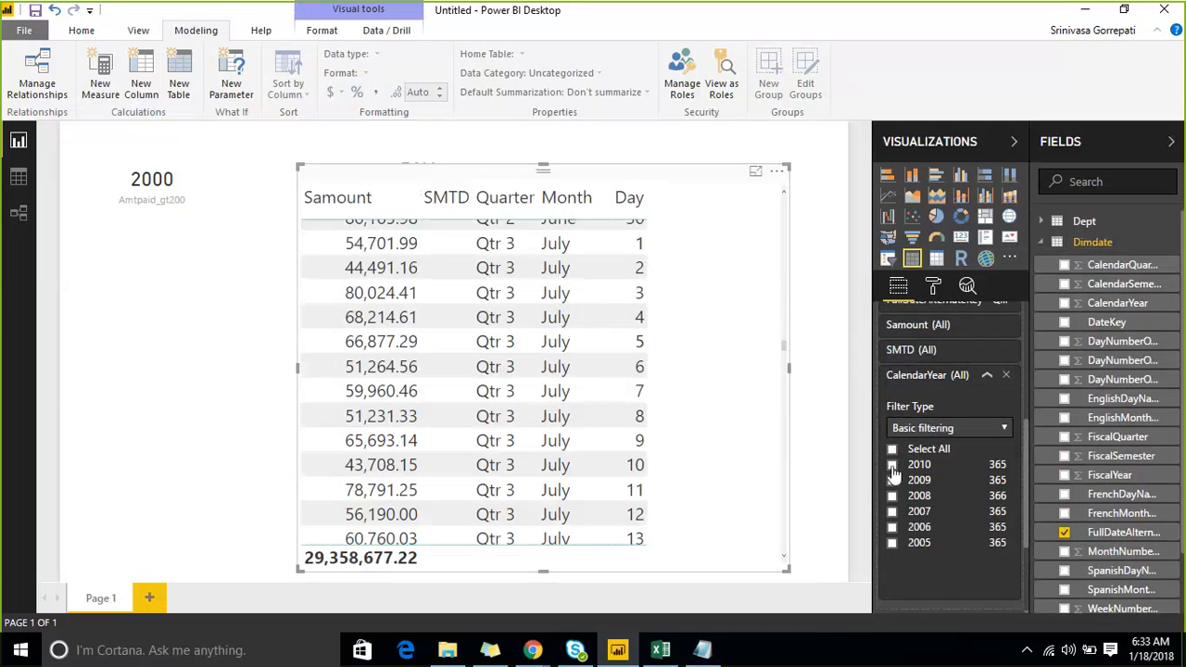
click(893, 465)
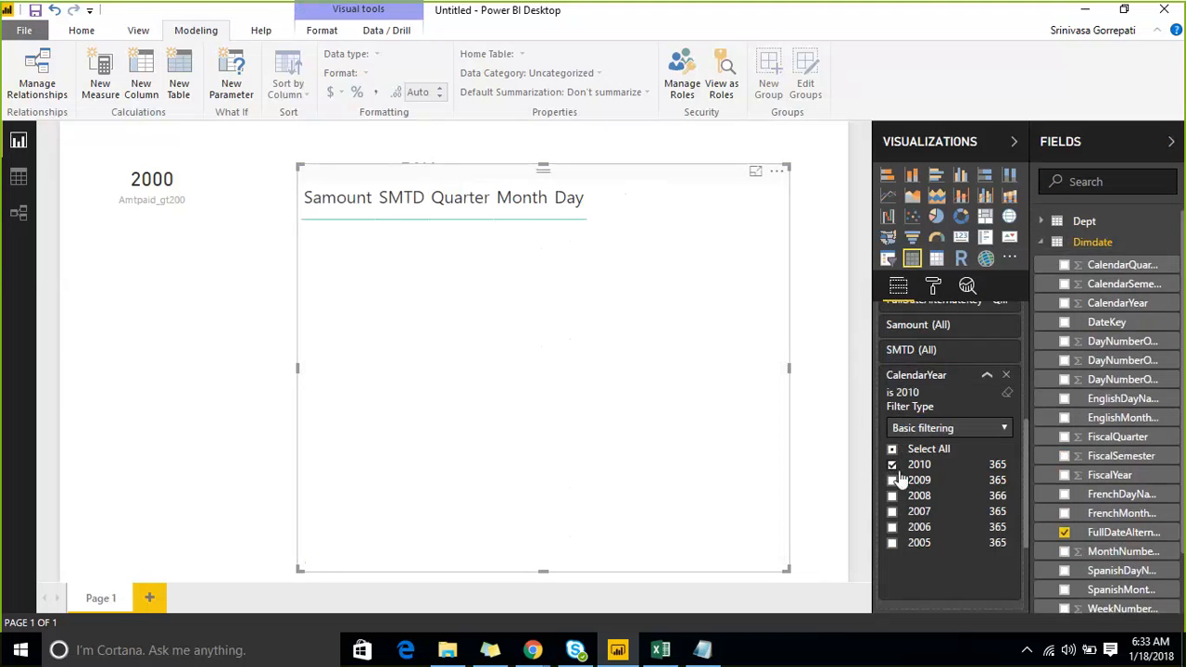
Step: Change the table visual's CalendarYear filter to show only 2007
click(892, 465)
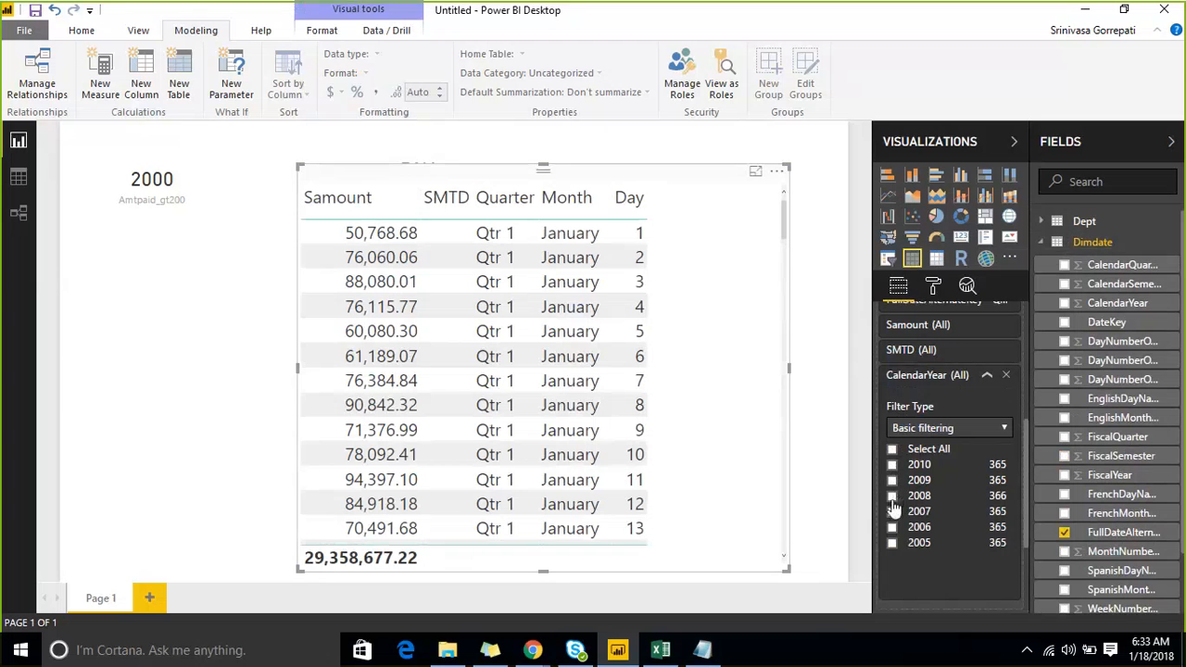
click(892, 514)
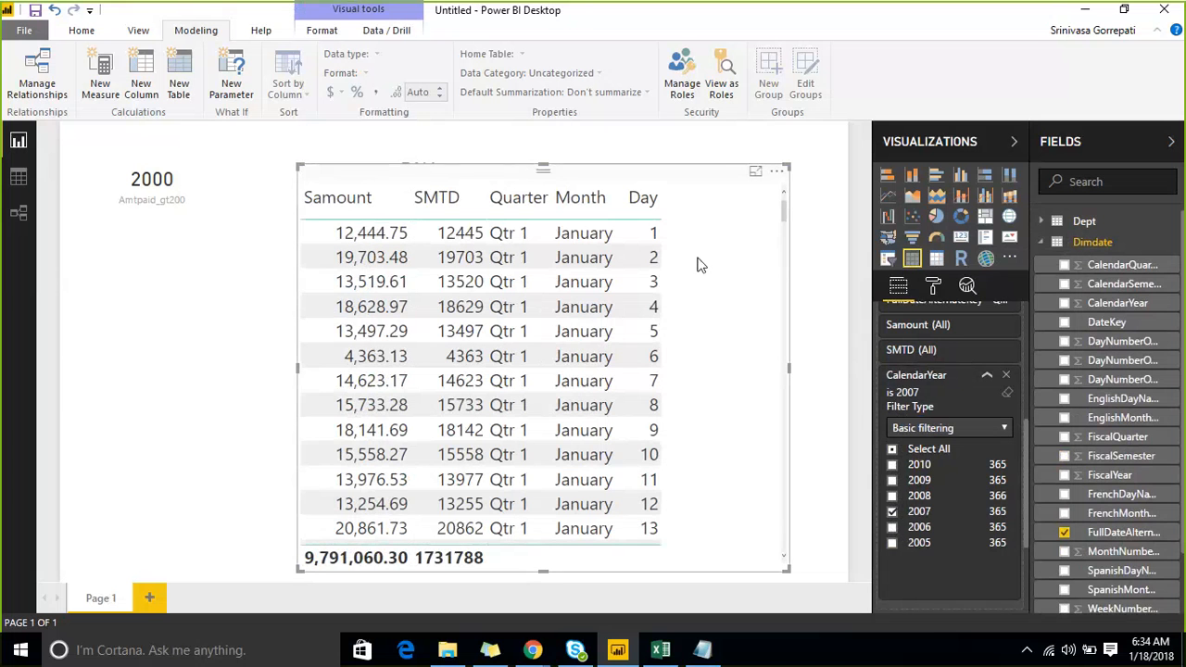
drag(929, 640, 844, 157)
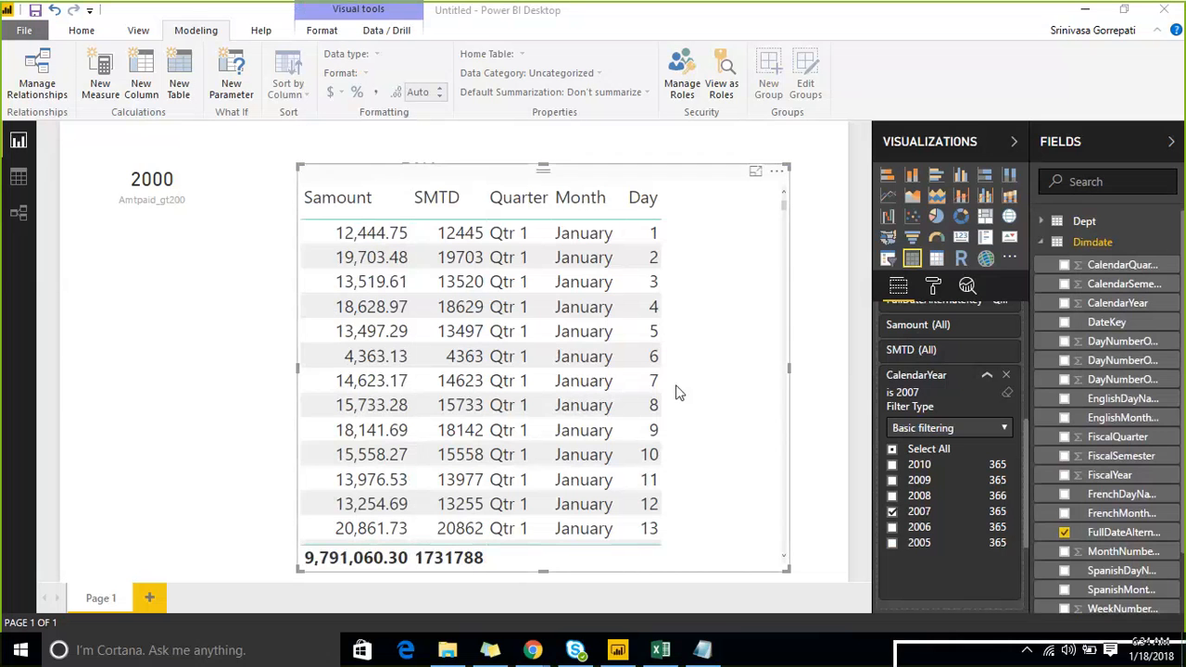
Step: Collapse the side panes, then move the table visual up the canvas and enlarge it
click(1100, 150)
click(1098, 148)
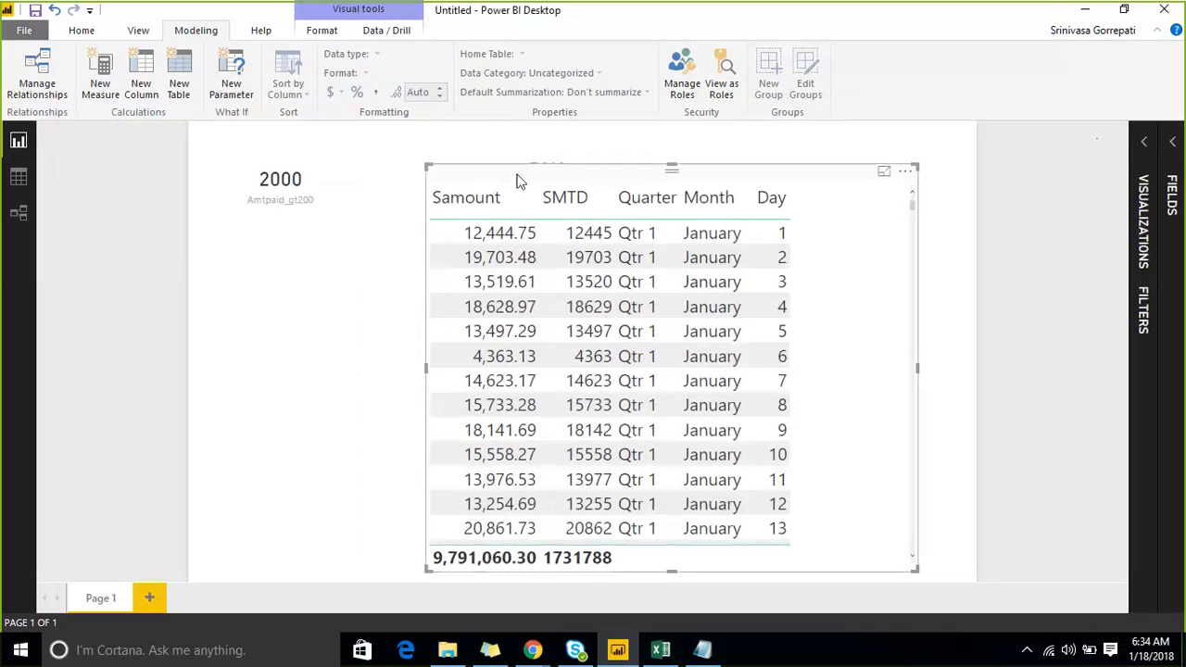
drag(516, 180, 458, 163)
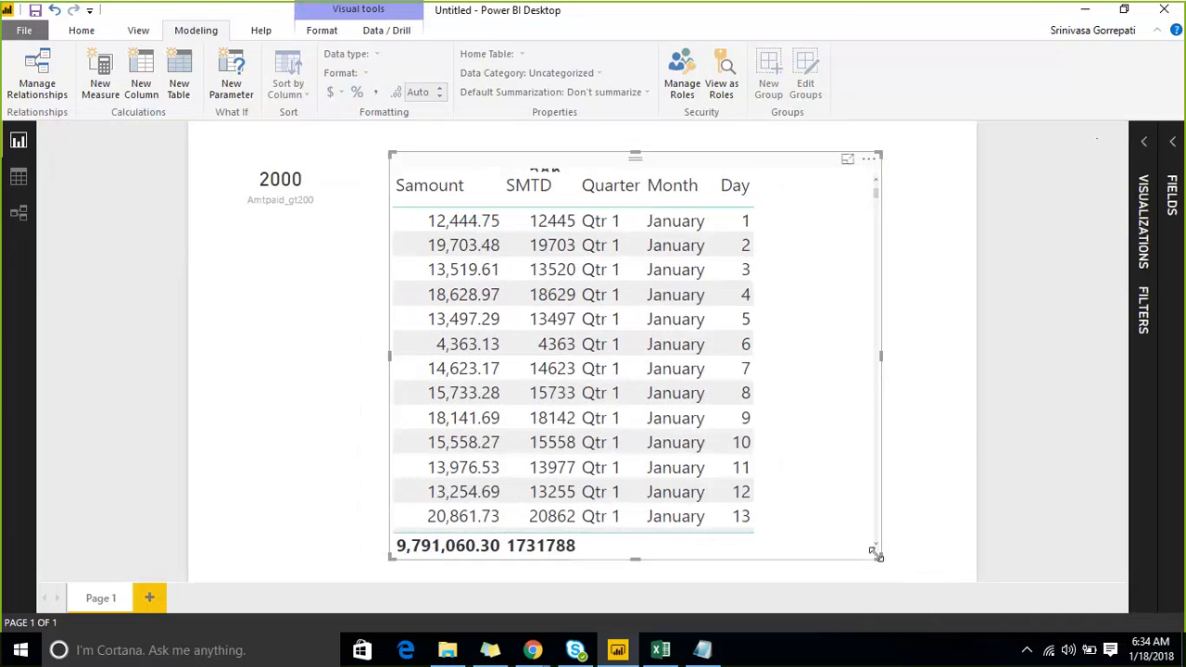
drag(881, 559, 930, 580)
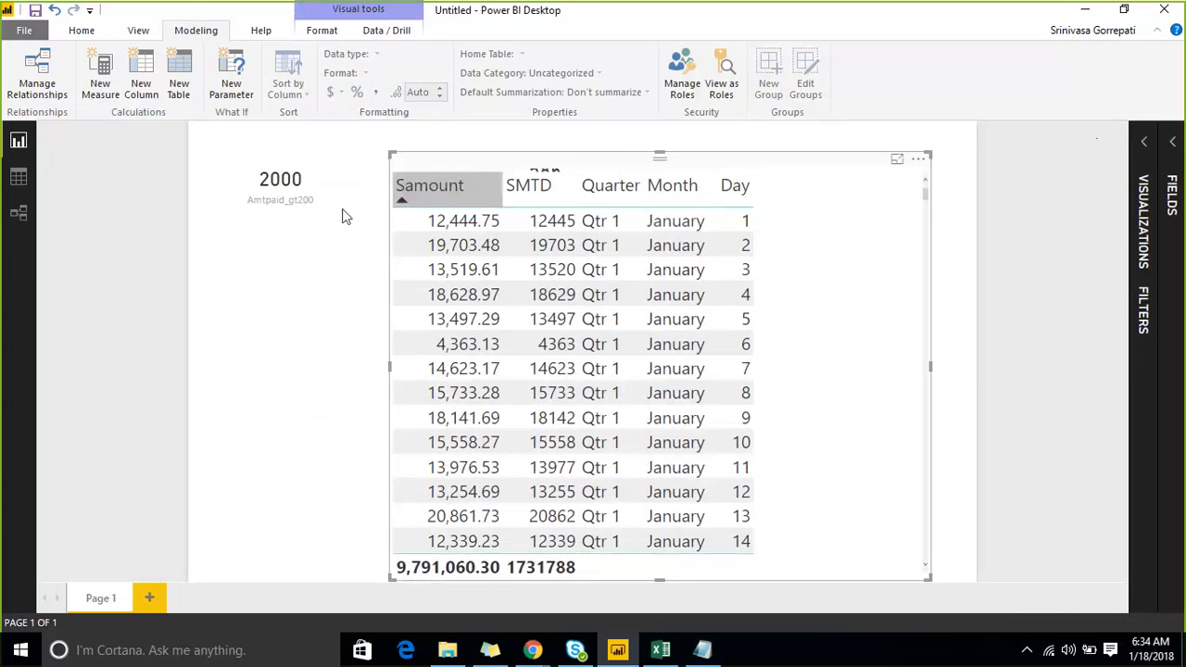
Step: Remove the Quarter level of FullDateAlternateKey from the table visual's values
click(1146, 145)
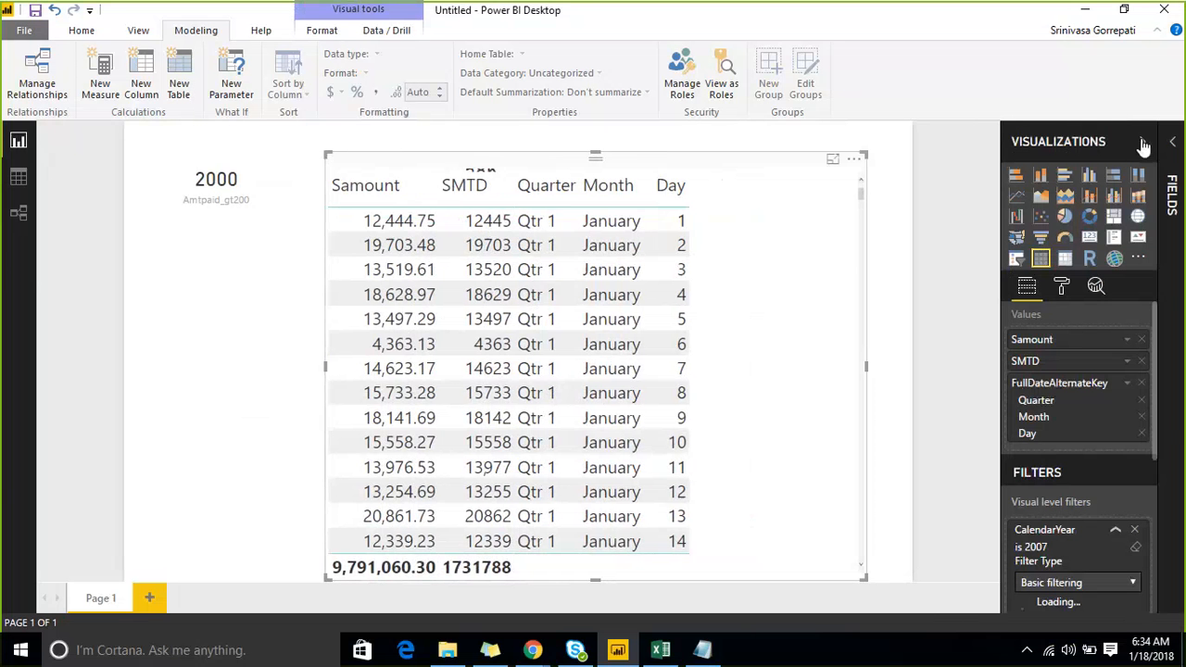
click(1143, 402)
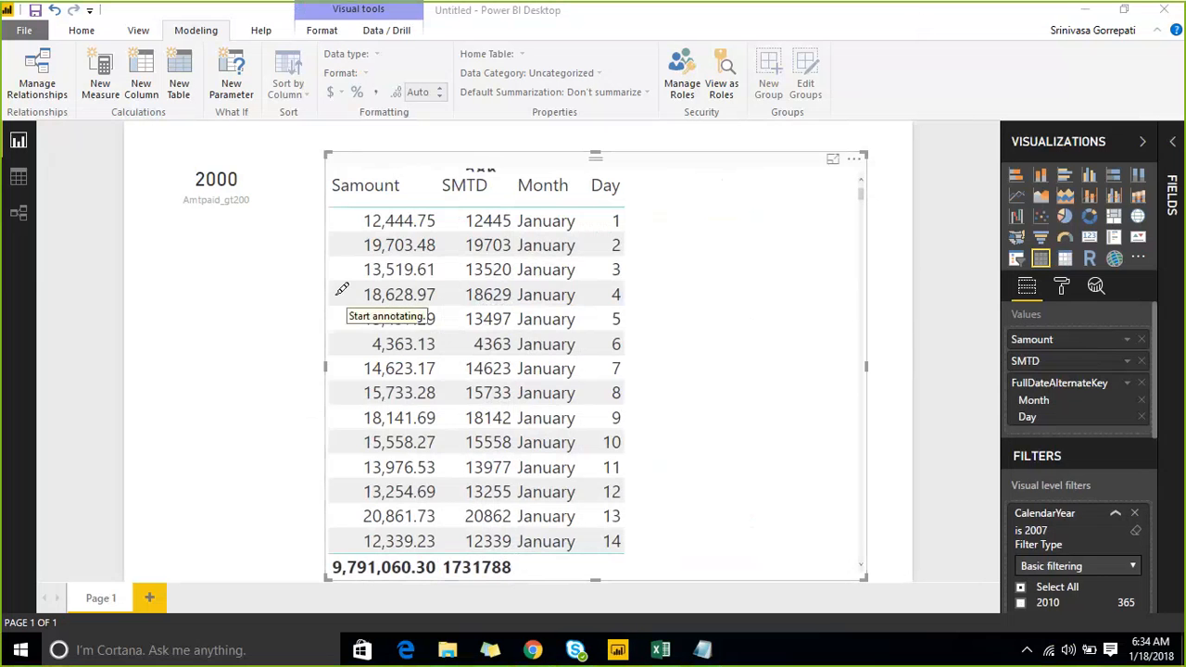
mouse_move(335, 315)
mouse_down()
mouse_move(396, 163)
mouse_move(453, 306)
mouse_move(440, 515)
mouse_move(361, 549)
mouse_move(331, 350)
mouse_move(339, 311)
mouse_up()
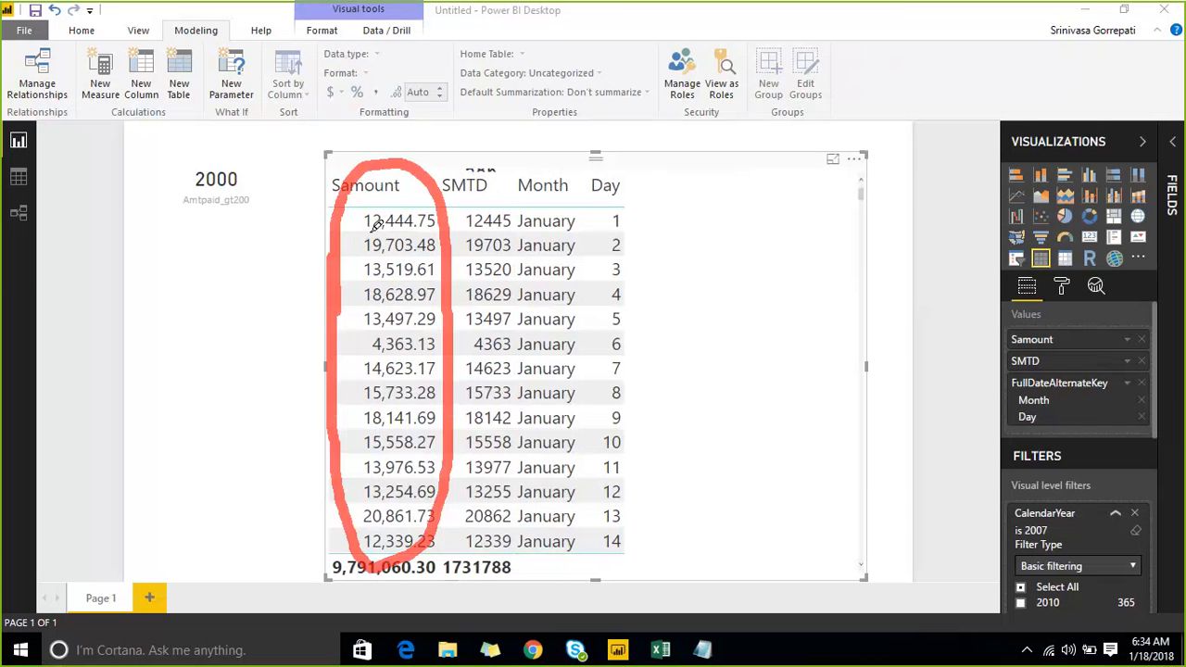
drag(434, 191, 361, 239)
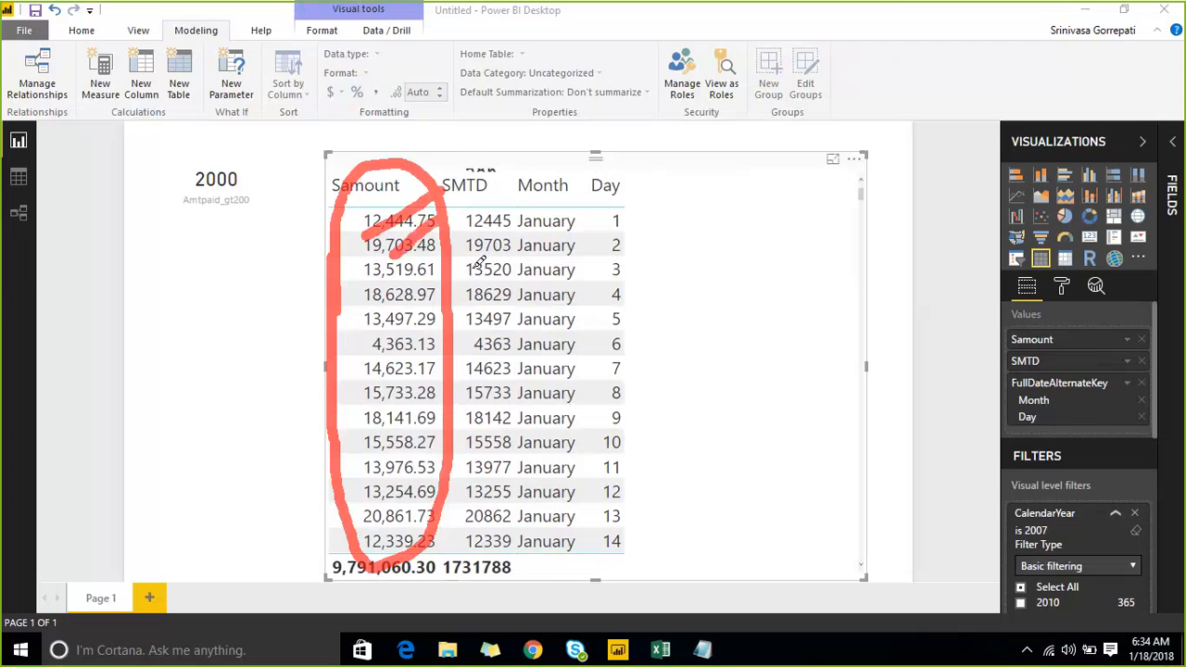
drag(467, 275, 521, 217)
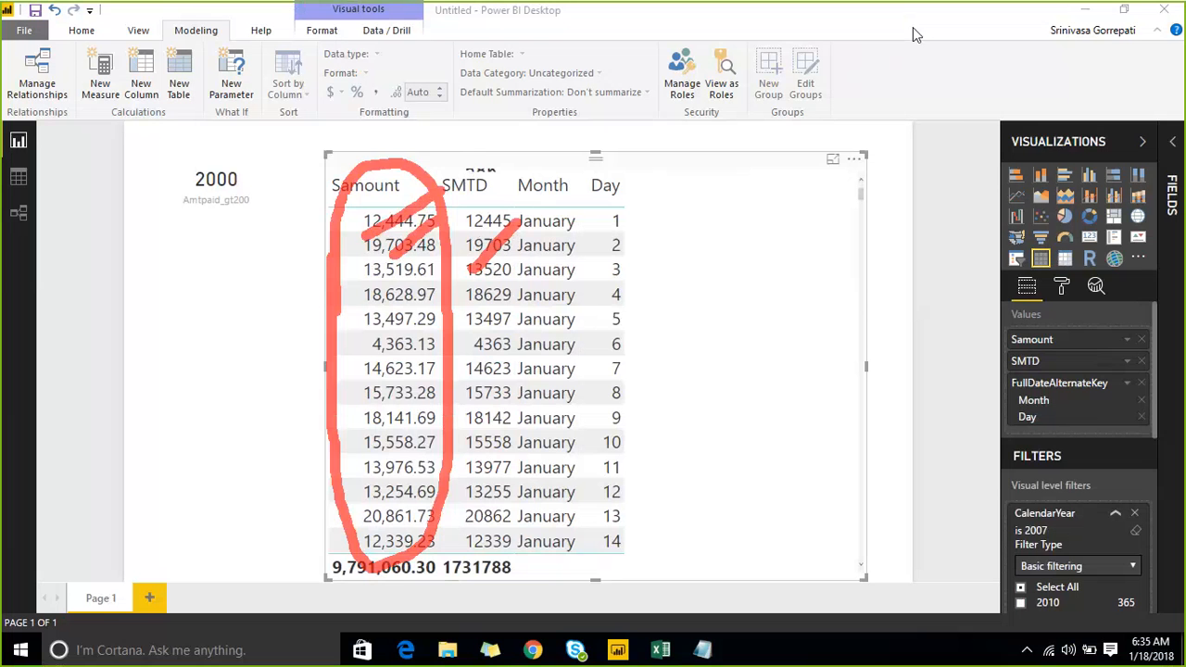
key(Escape)
Step: Deselect the table visual and open the formula of the SMTD measure in FacTable for editing
click(1166, 140)
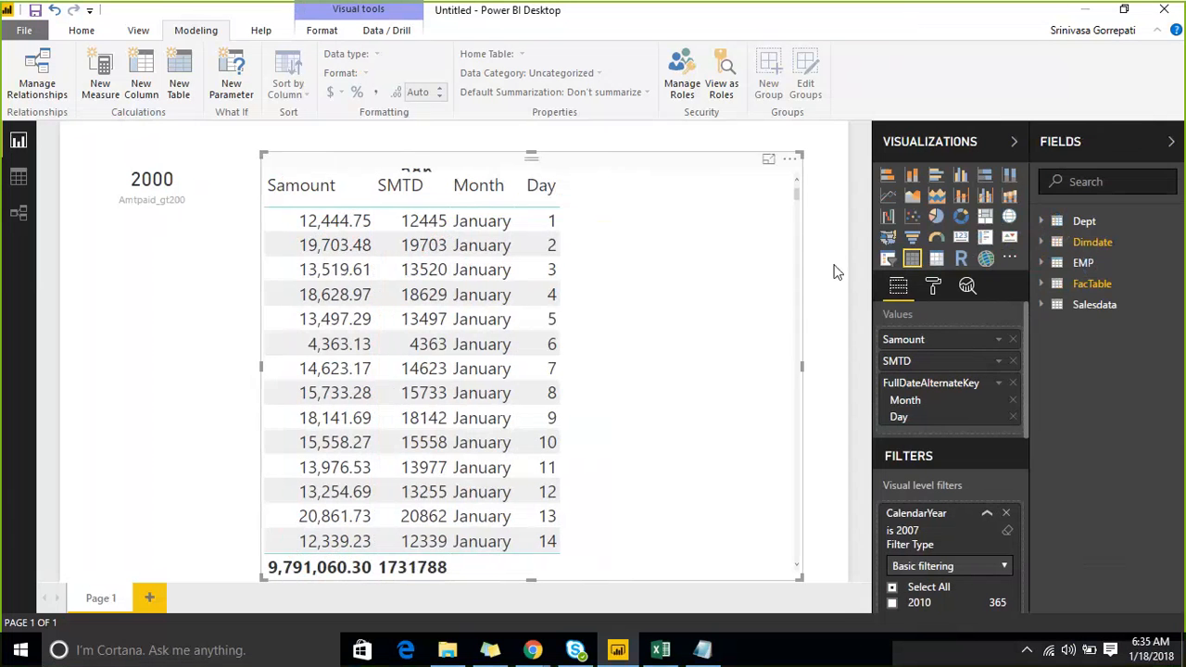
click(808, 267)
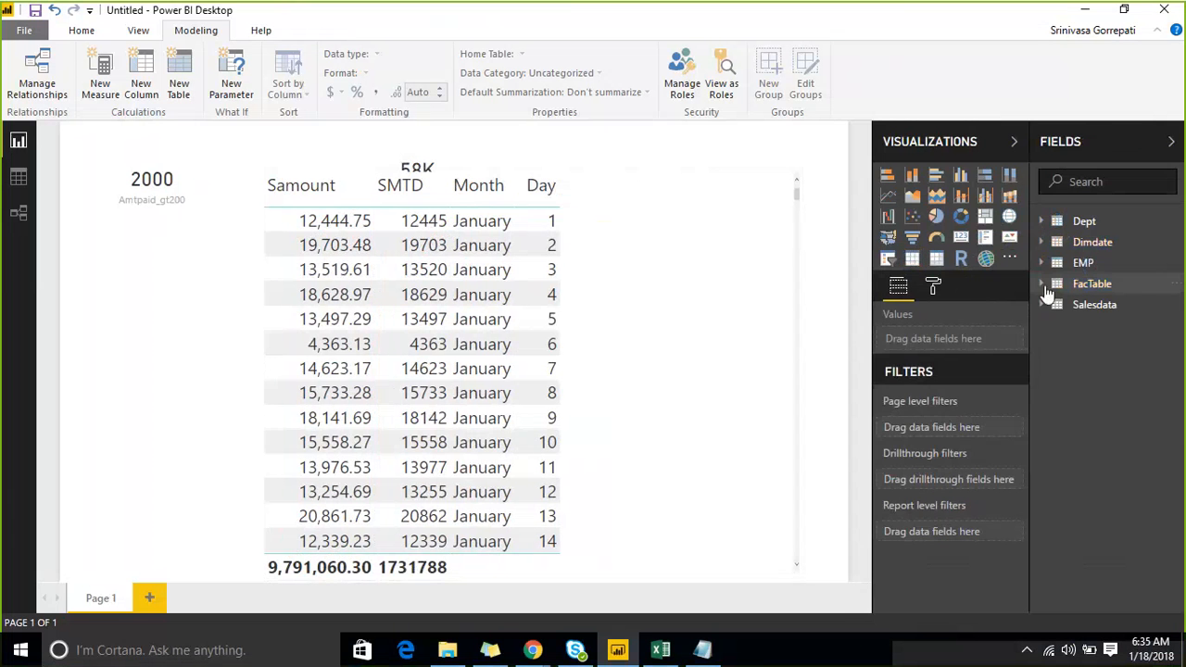
click(1043, 284)
click(1102, 422)
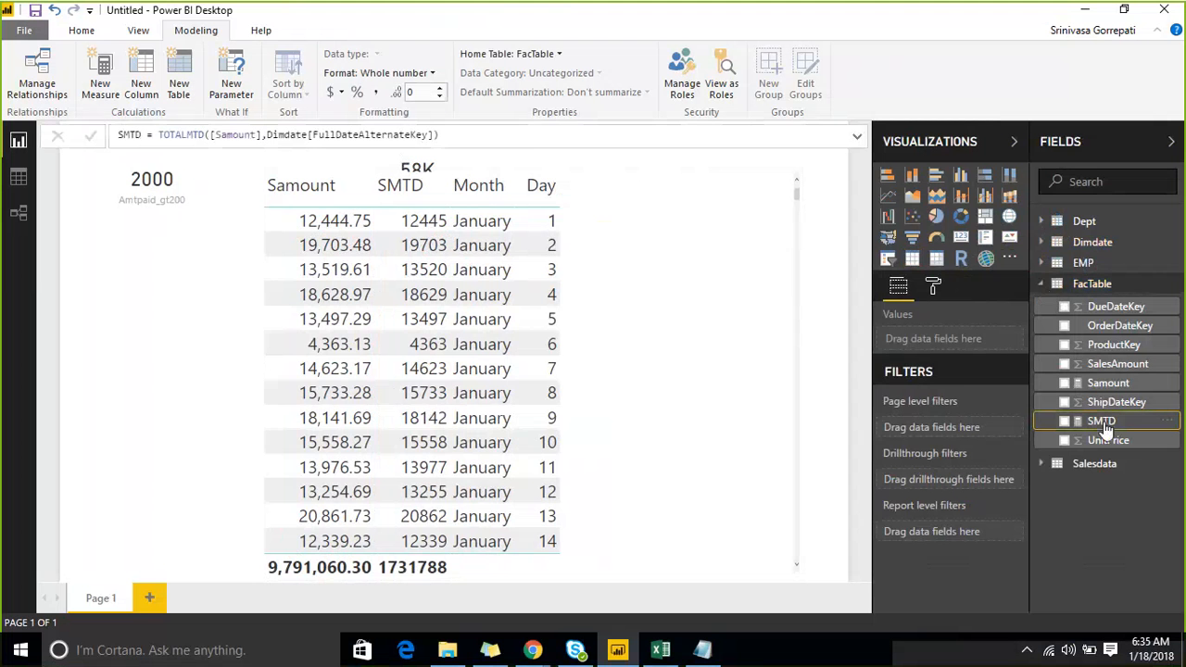
click(223, 136)
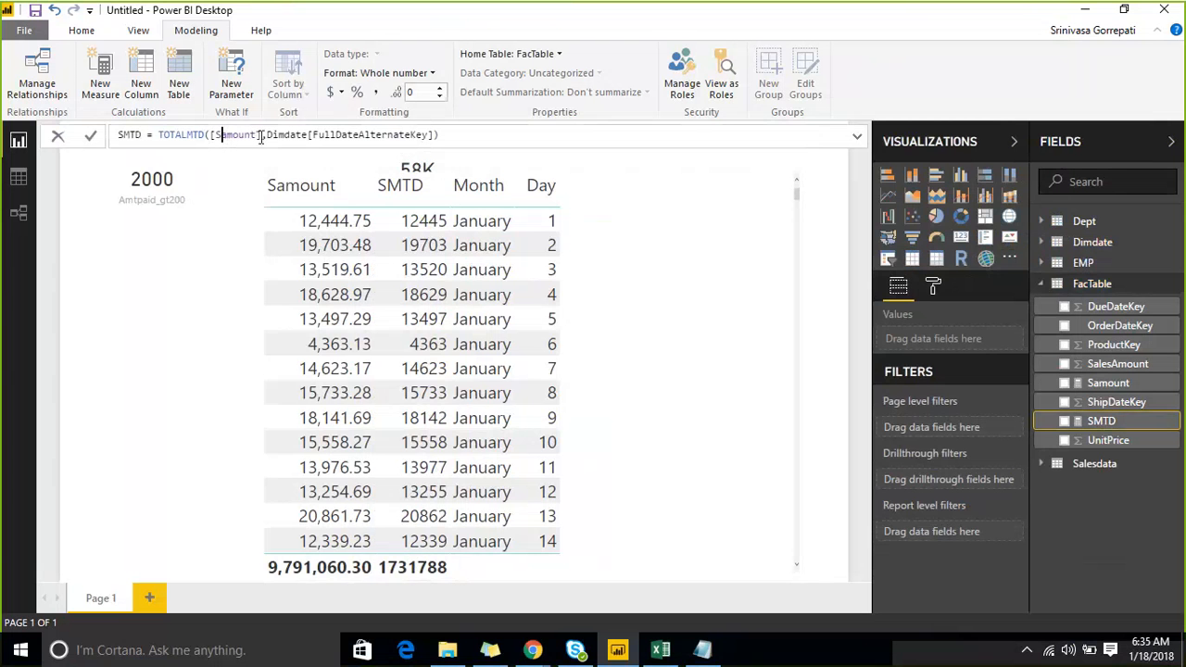
click(263, 135)
click(282, 134)
Step: Reselect FacTable as the home table of the SMTD measure and close the error dialog
click(562, 56)
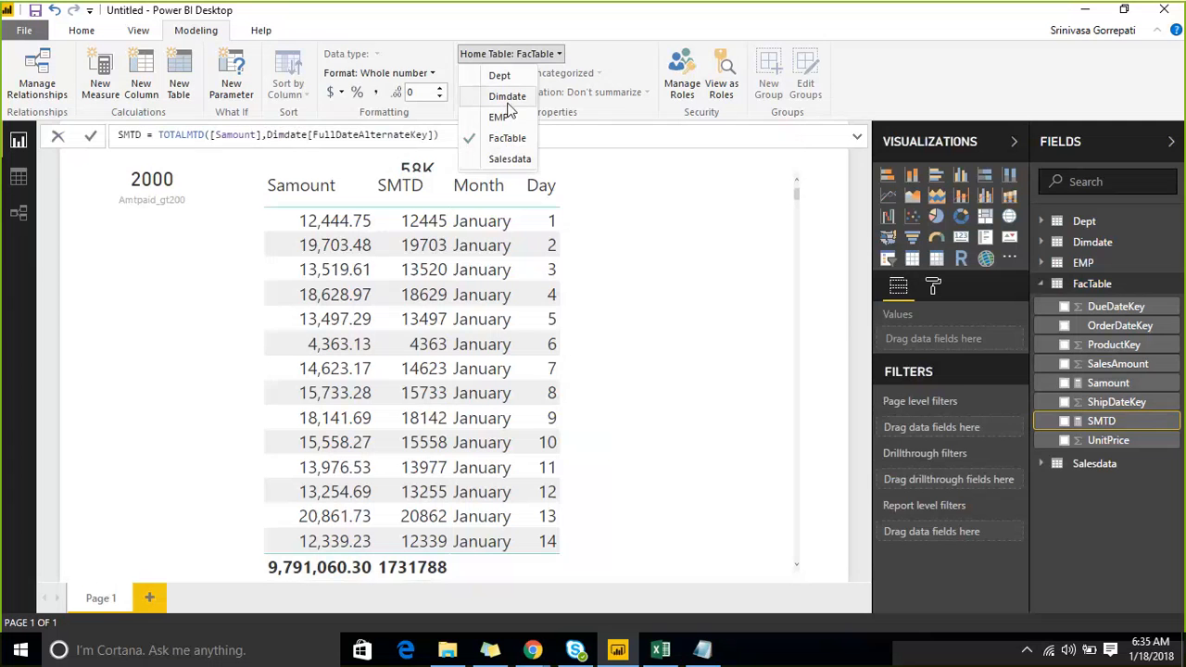
click(508, 138)
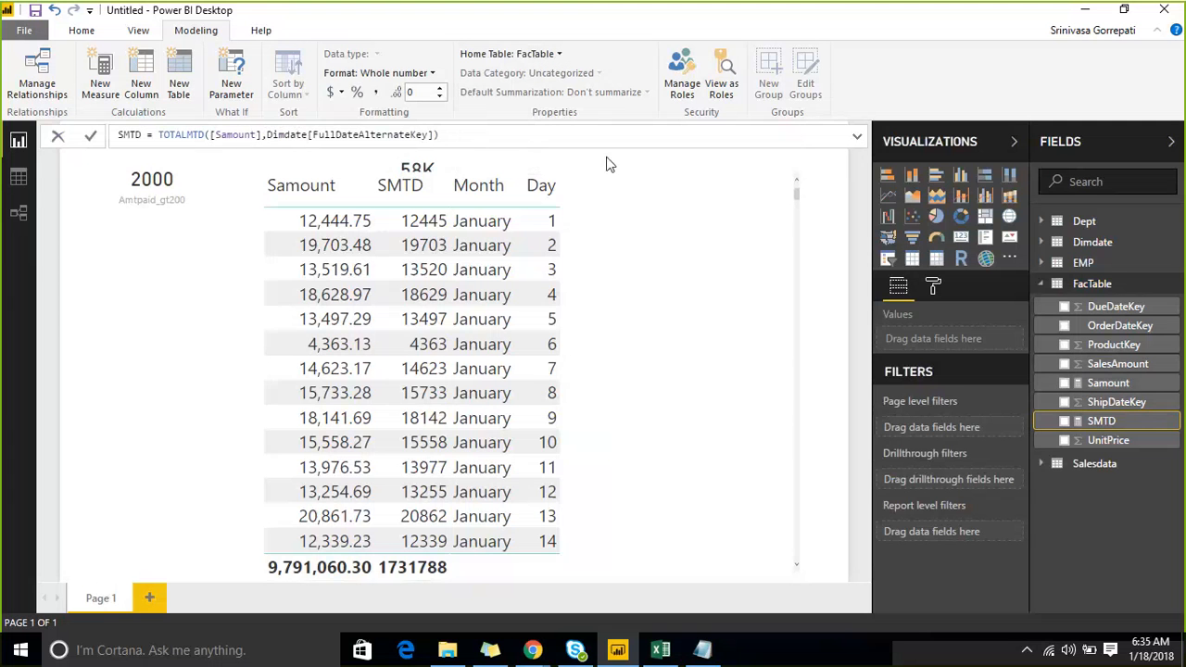
click(360, 134)
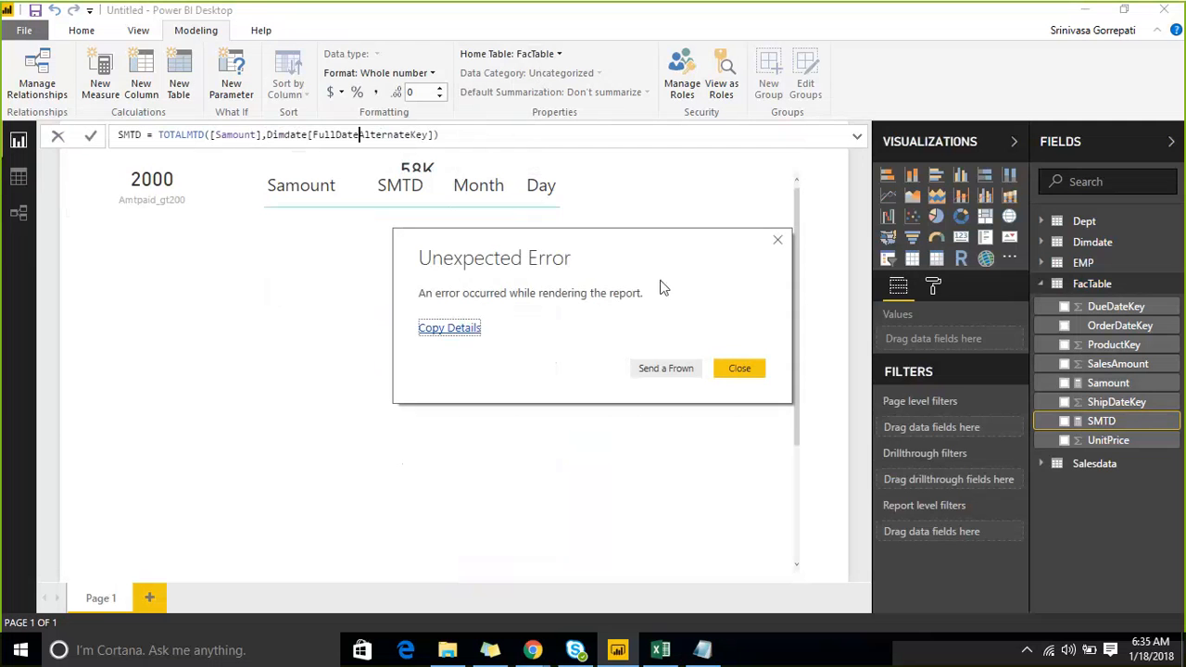
click(724, 367)
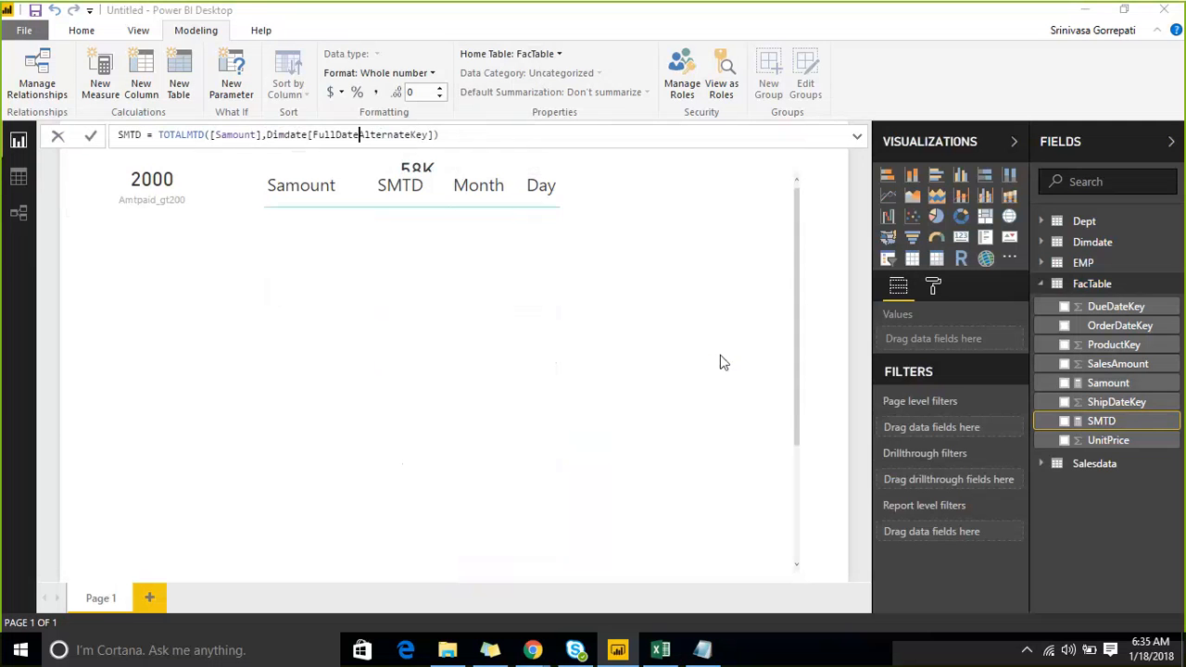
click(465, 137)
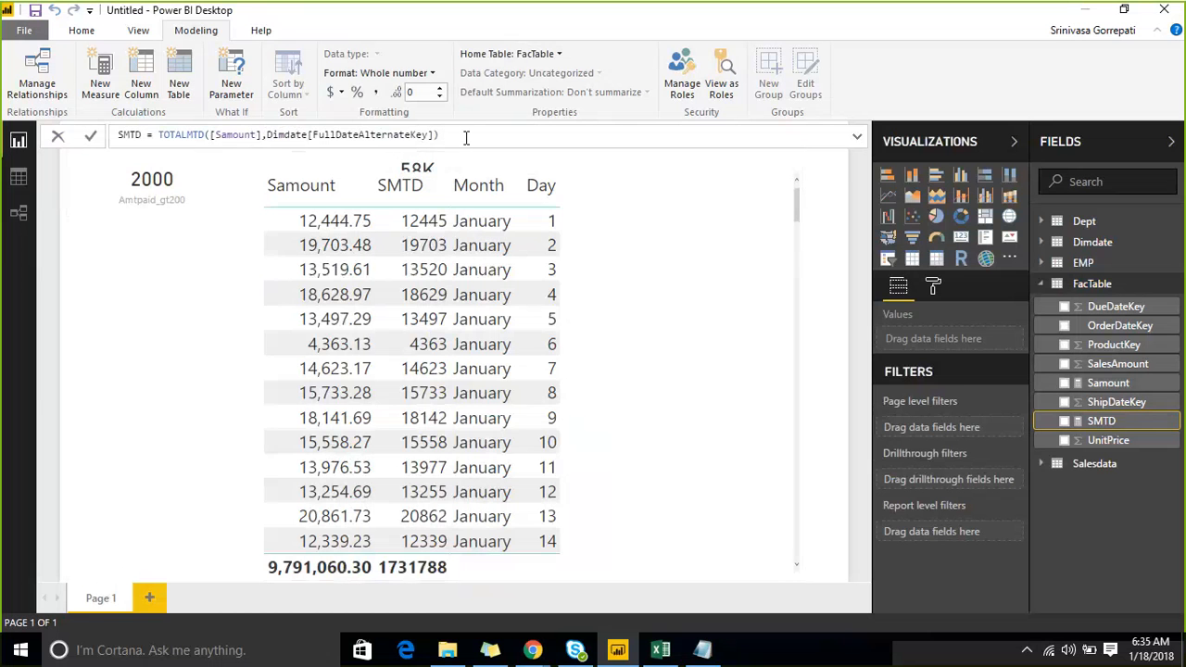
key(shift+Left)
key(shift+Left)
key(shift+Left)
key(shift+Left)
key(shift+Left)
key(shift+Left)
key(shift+Left)
key(shift+Left)
key(shift+Left)
key(shift+Left)
key(shift+Left)
key(shift+Left)
key(shift+Left)
key(shift+Left)
key(shift+Left)
key(shift+Left)
key(shift+Left)
key(shift+Left)
key(shift+Left)
key(shift+Left)
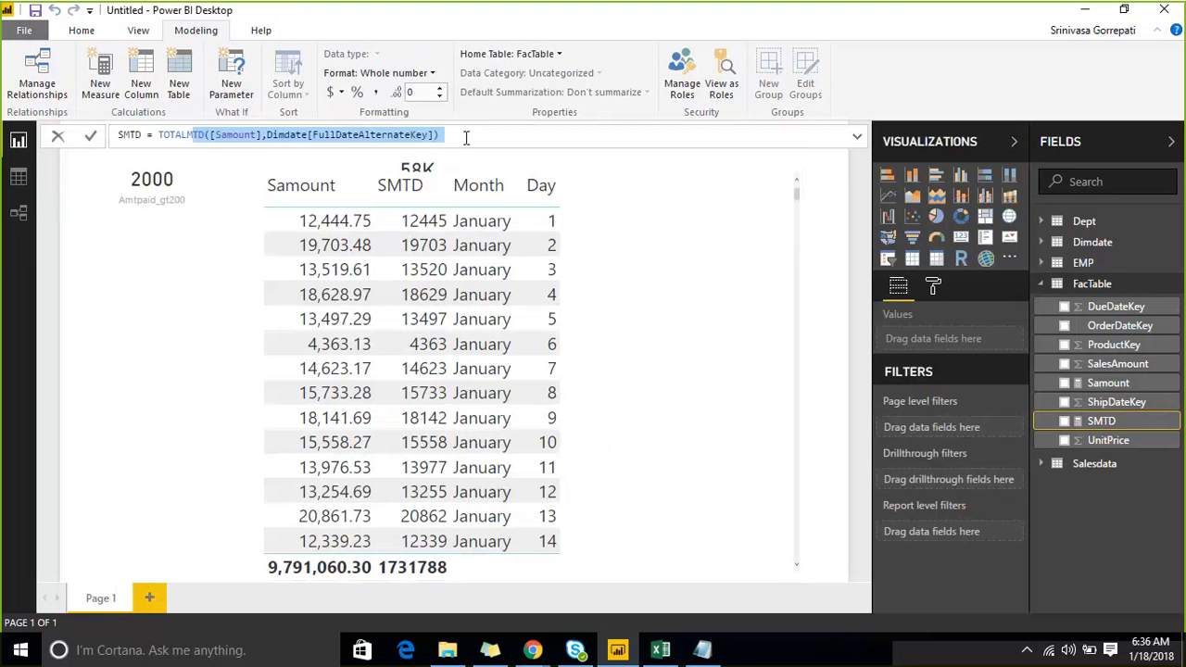
key(Right)
Step: Replace the arguments of TOTALMTD in the SMTD formula with a SUM of FacTable[SalesAmount]
key(Left)
key(Left)
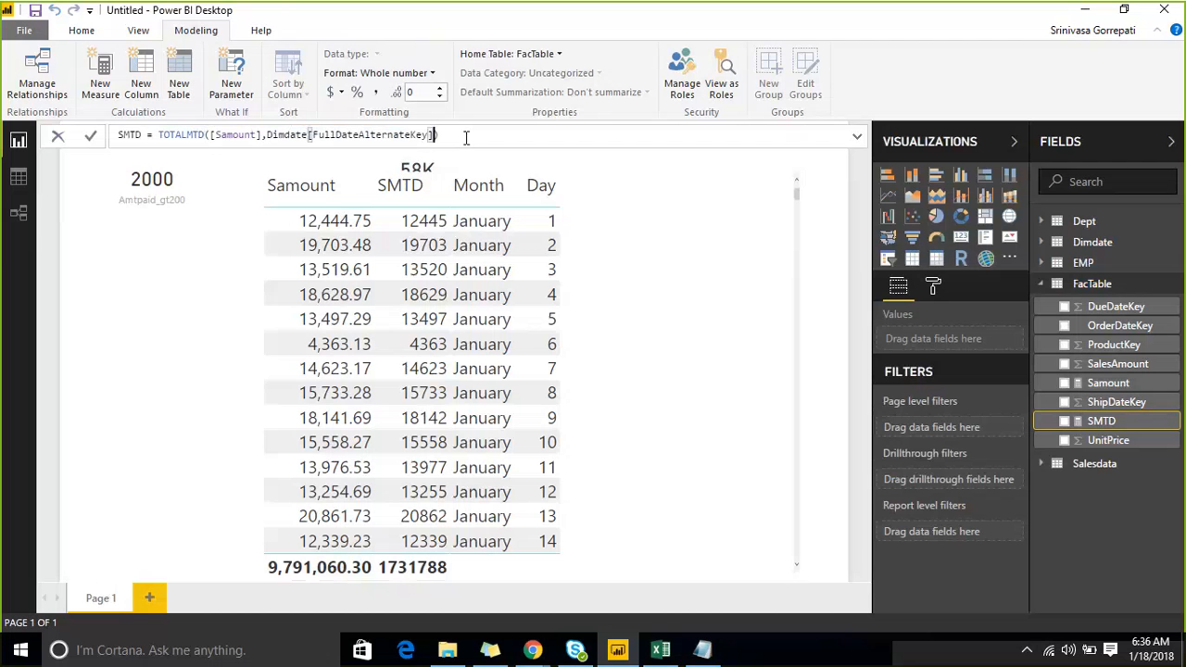
key(shift+Left)
key(shift+Left)
key(shift+Left)
key(shift+Left)
key(shift+Left)
key(shift+Left)
key(shift+Left)
key(ctrl+shift+Left)
key(ctrl+shift+Left)
key(ctrl+shift+Left)
key(ctrl+shift+Left)
key(ctrl+shift+Left)
key(ctrl+shift+Left)
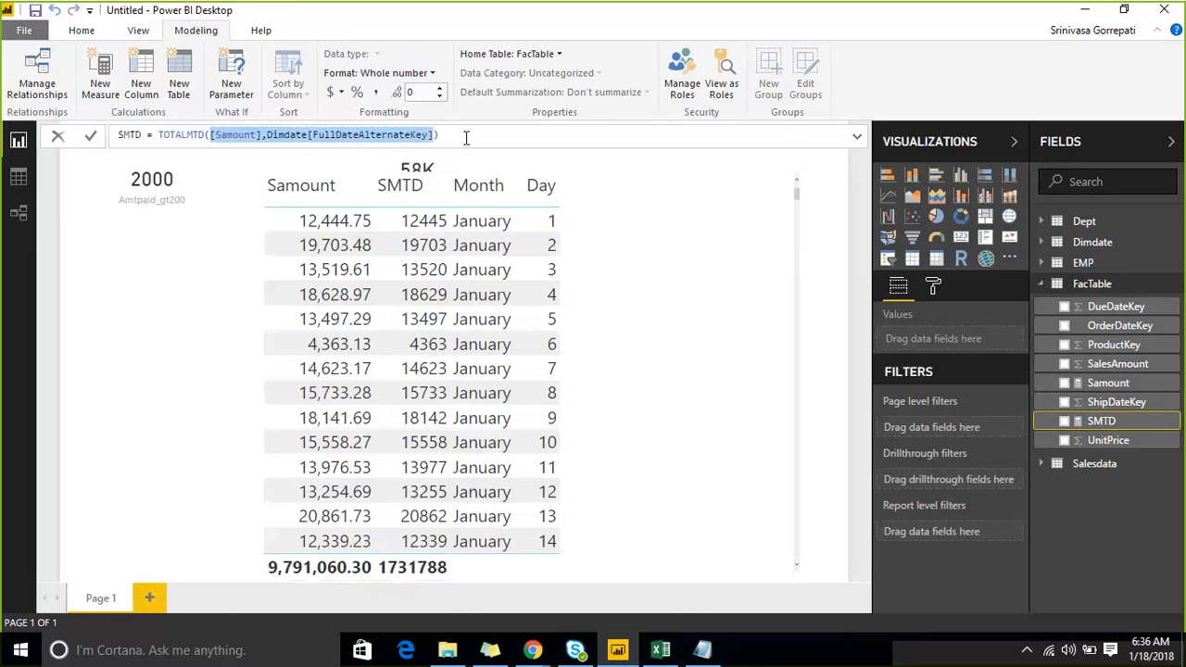
text(Sum)
key(Tab)
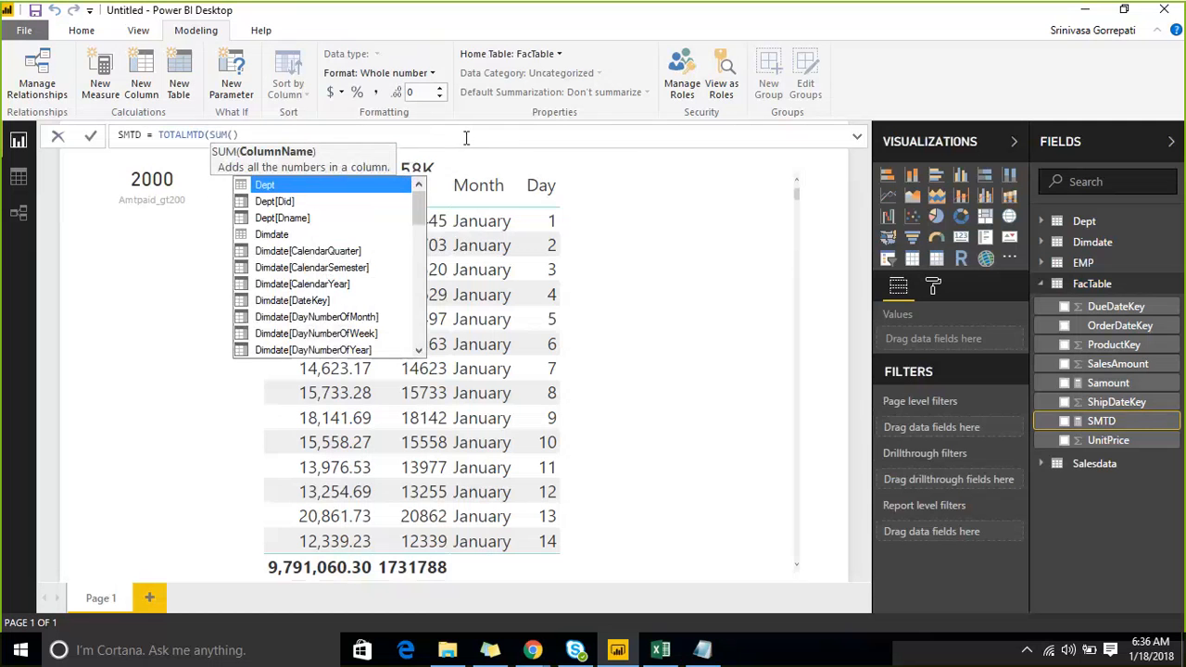
text(sal)
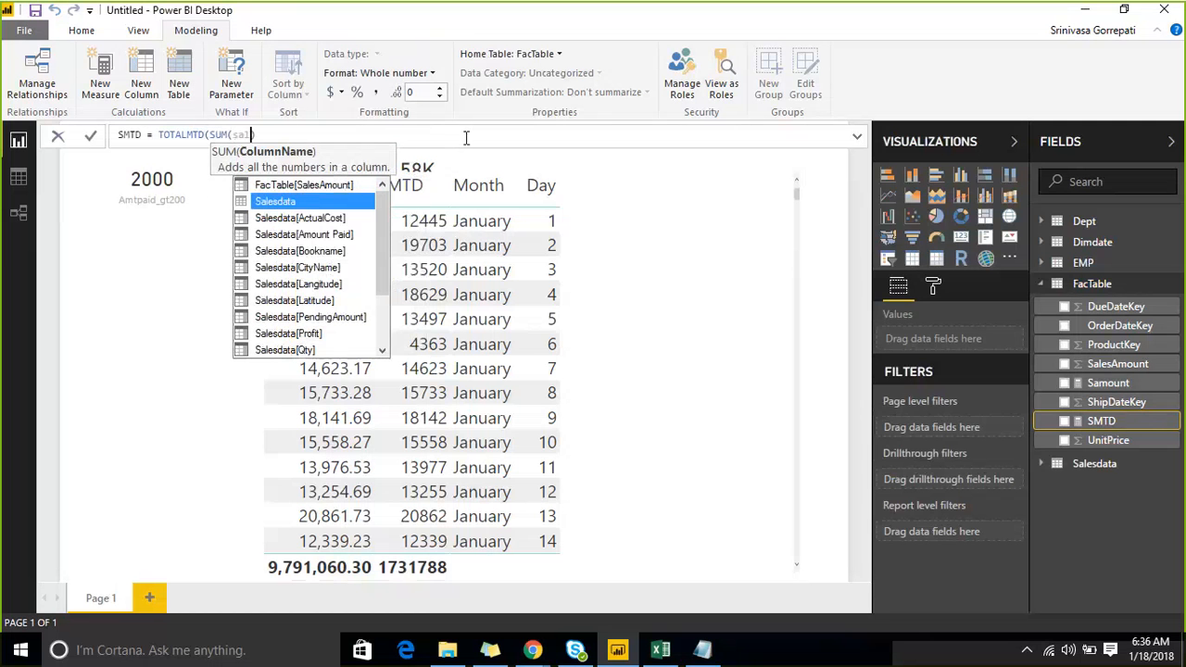
key(BackSpace)
key(BackSpace)
key(BackSpace)
text(c)
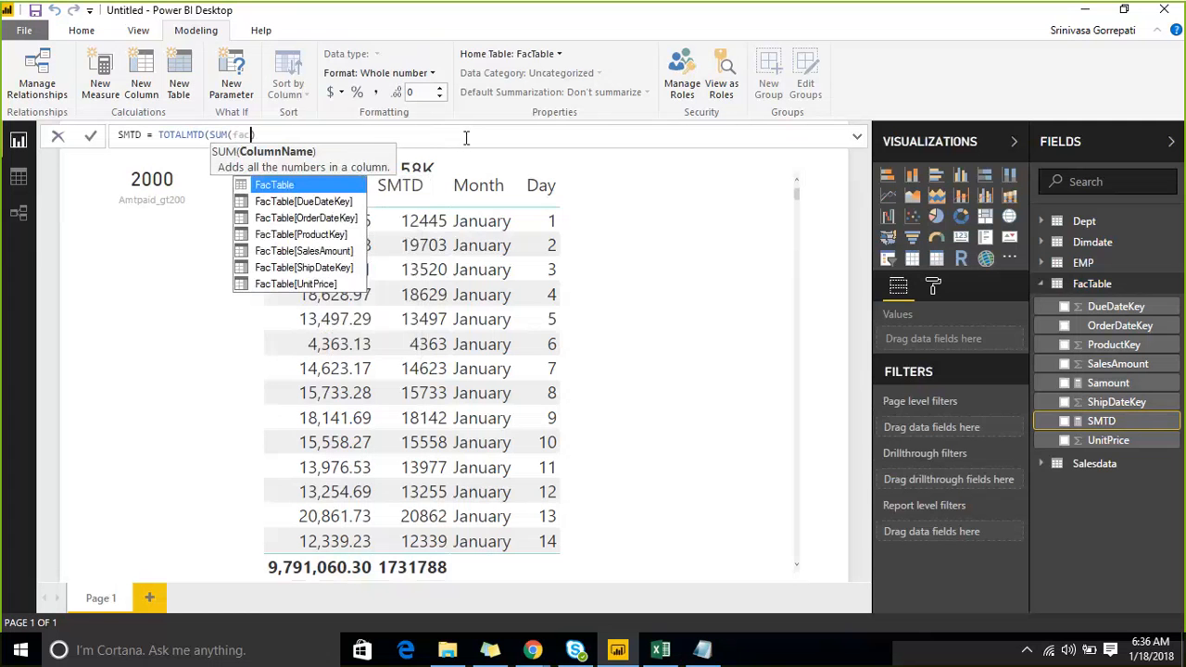
key(Down)
key(Down)
key(Down)
key(Down)
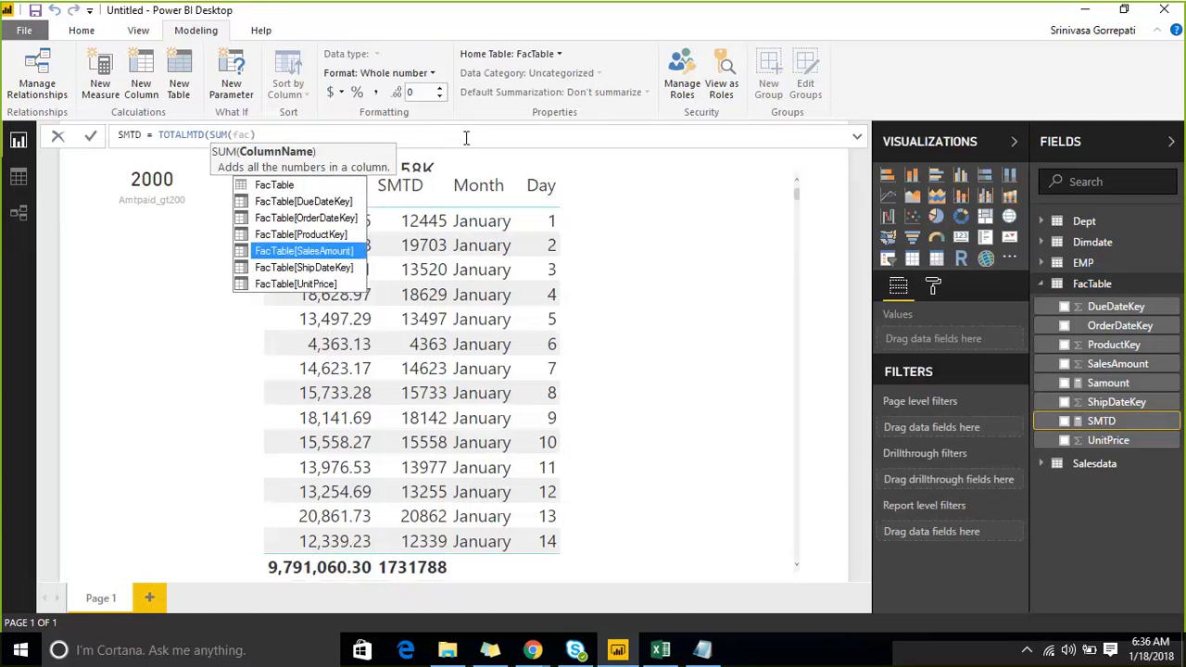
key(Tab)
text(,dim))
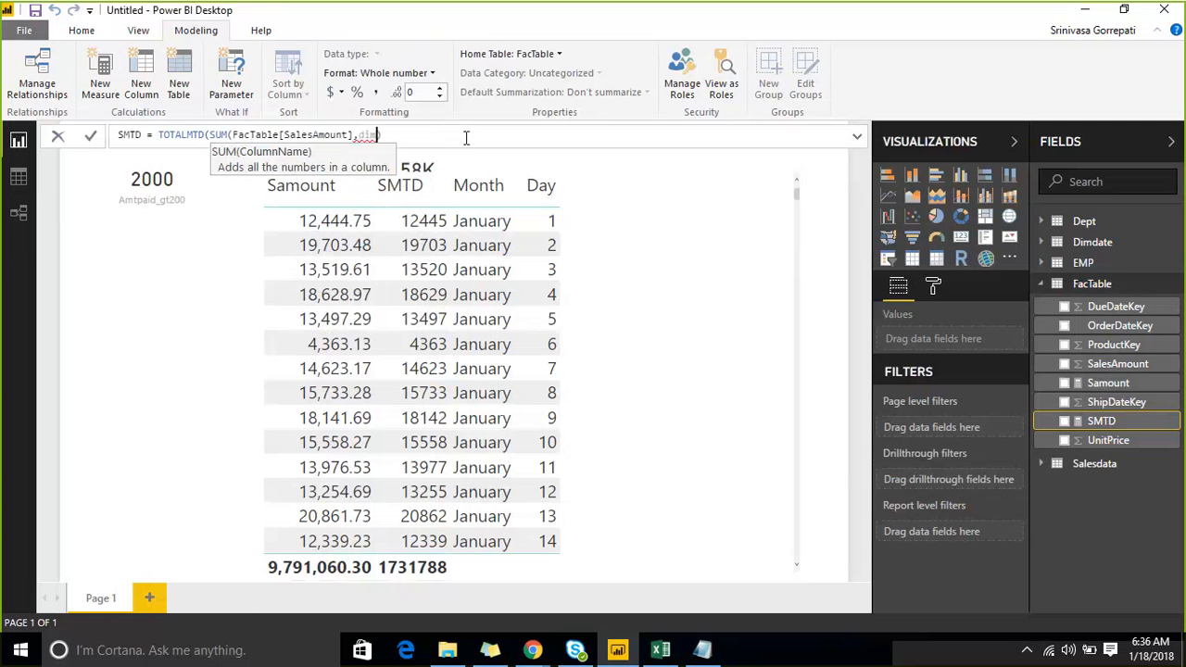
key(BackSpace)
key(BackSpace)
text(a)
key(BackSpace)
key(BackSpace)
text(Dim)
key(BackSpace)
key(BackSpace)
key(BackSpace)
key(BackSpace)
key(BackSpace)
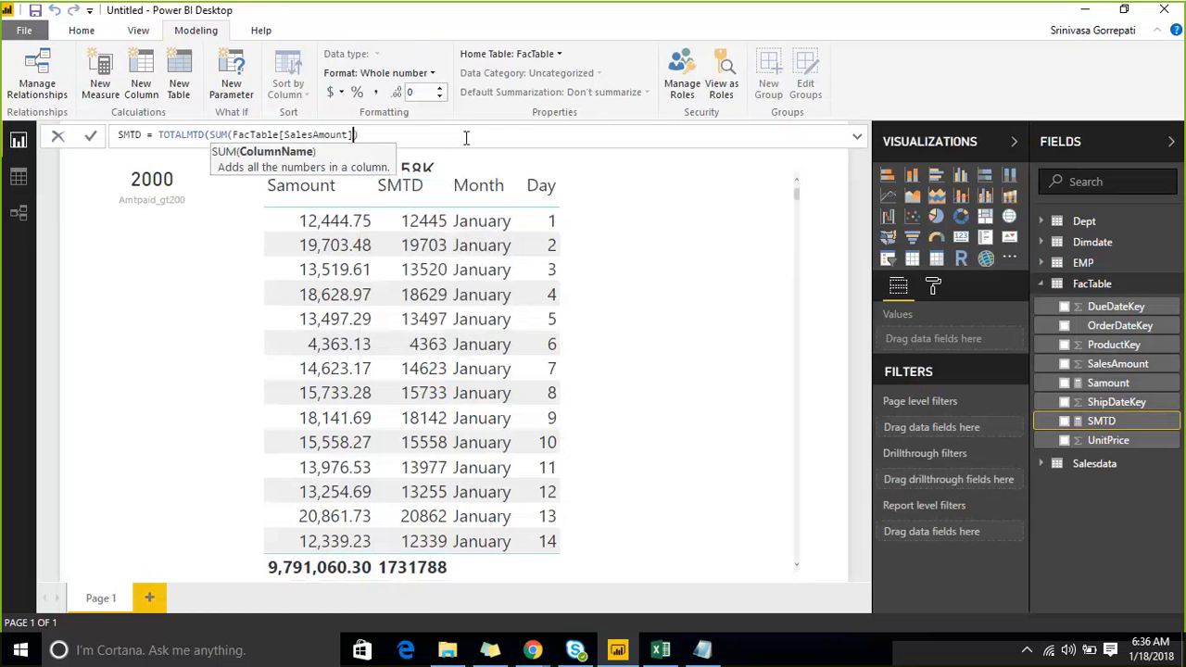
Step: Close the SUM expression and enter Dimdate[FullDateAlternateKey] as the dates argument of TOTALMTD
text(),Dim)
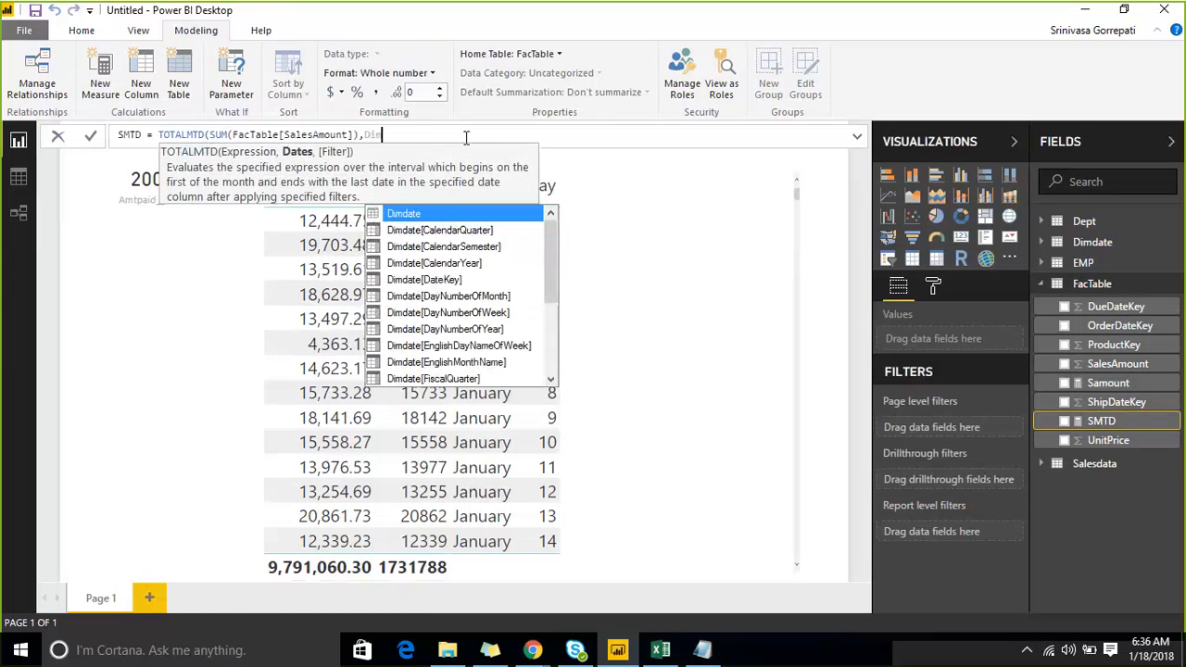
key(Tab)
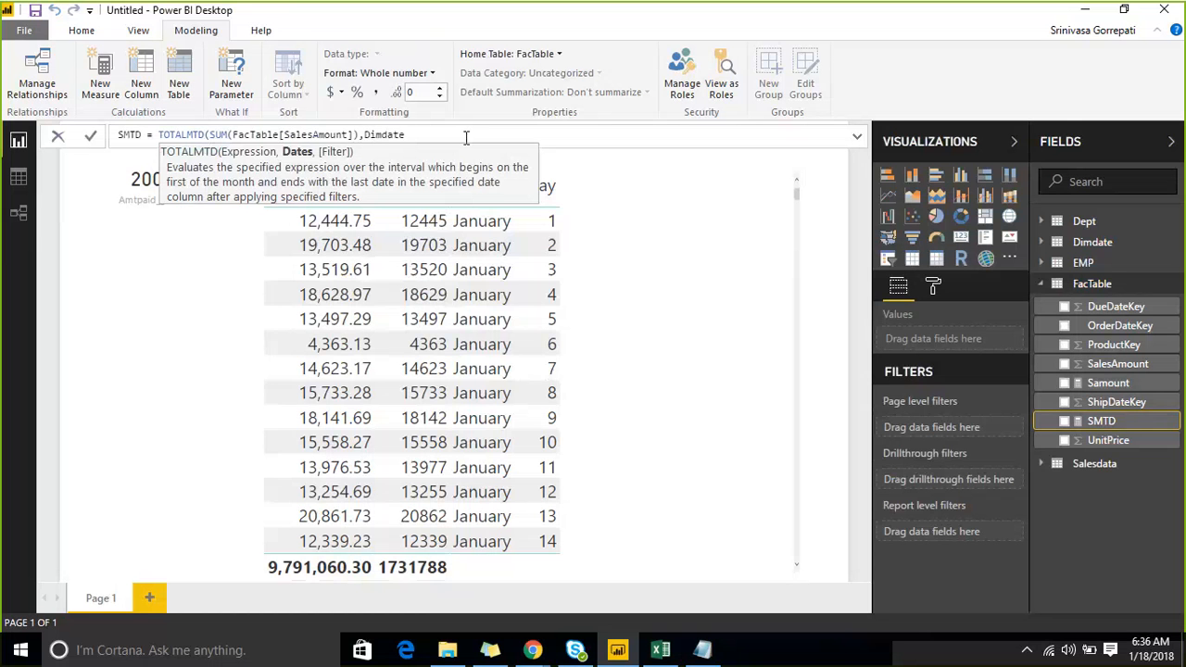
text([)
key(Down)
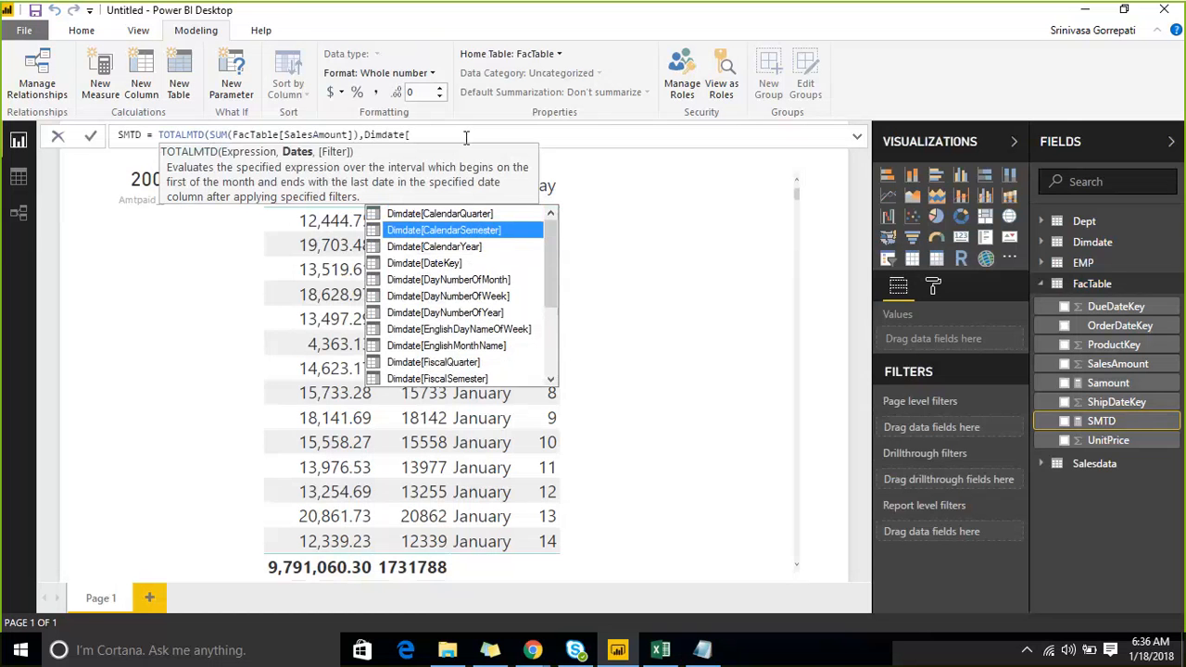
key(Down)
key(Down)
key(Down)
key(Down)
key(Down)
key(Down)
text(f)
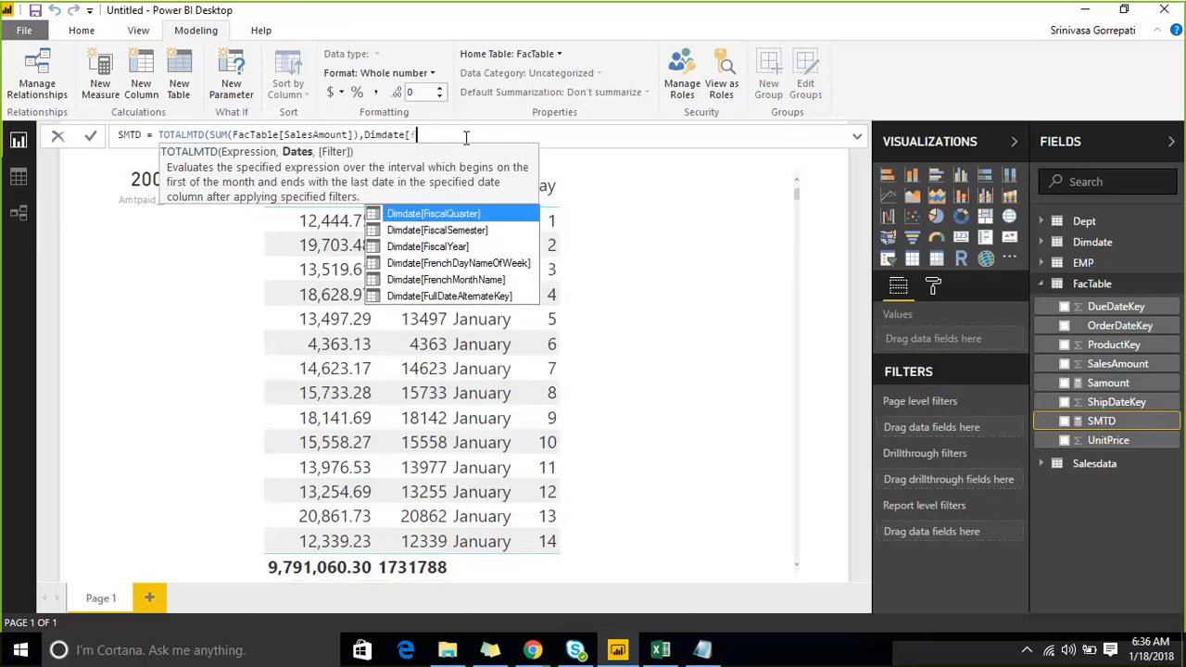
key(Down)
key(Down)
key(Down)
key(Down)
key(Down)
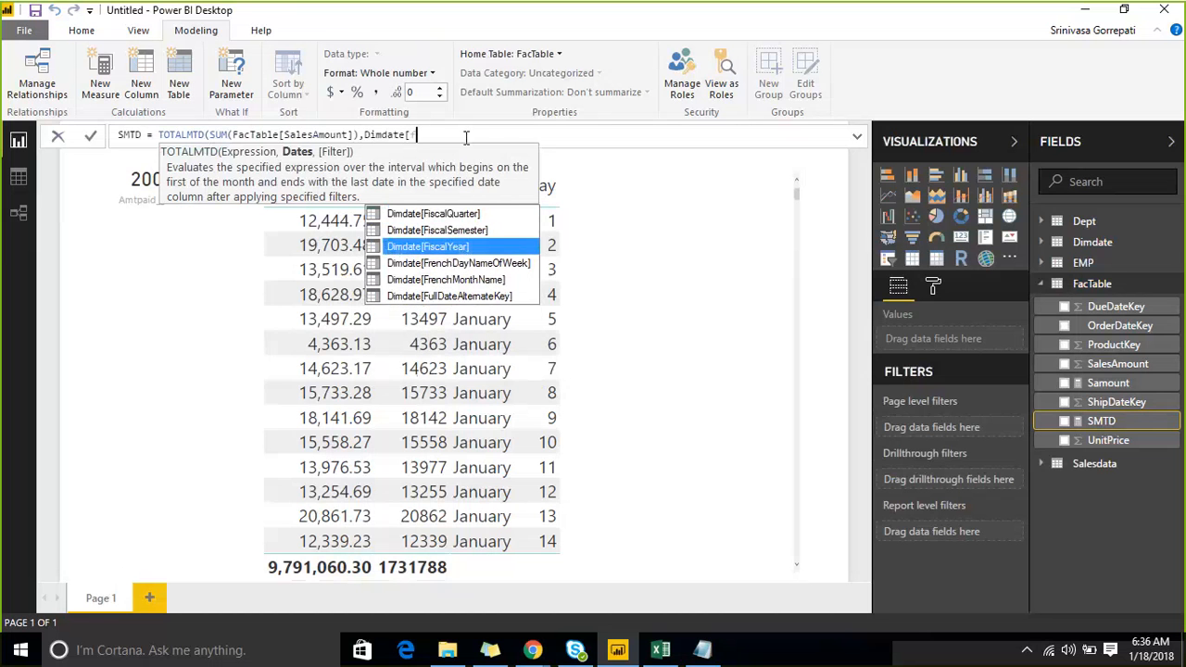
key(Tab)
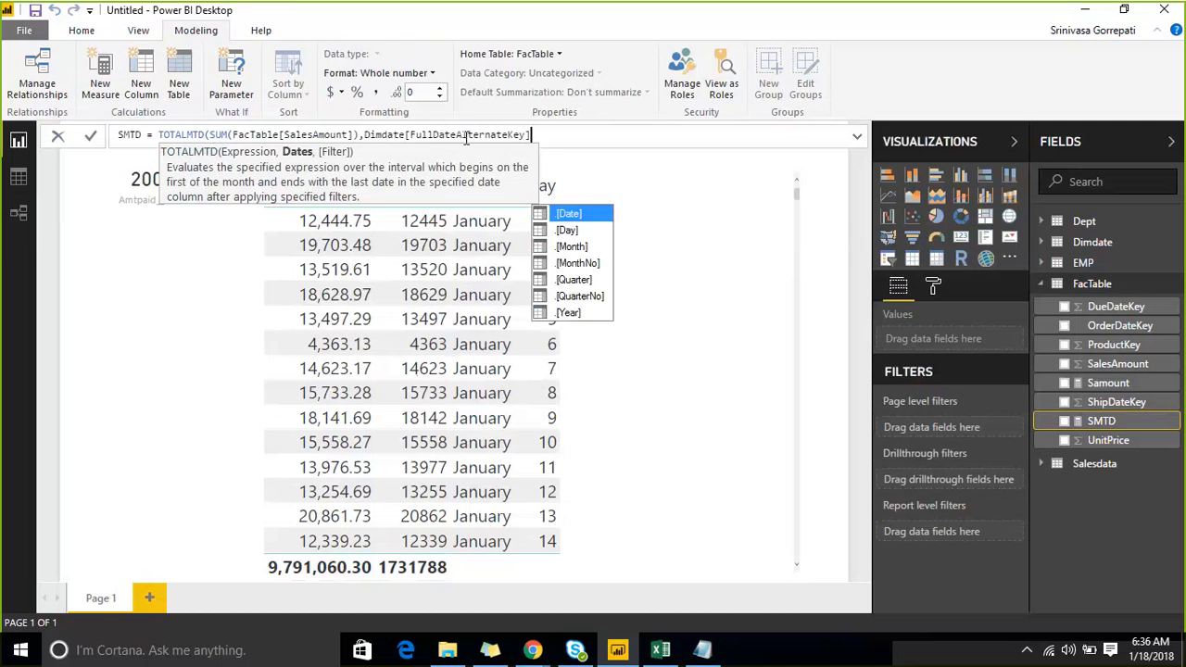
Step: Close and commit the SMTD formula TOTALMTD(SUM(FacTable[SalesAmount]),Dimdate[FullDateAlternateKey]) and close the error dialog
text())
key(Return)
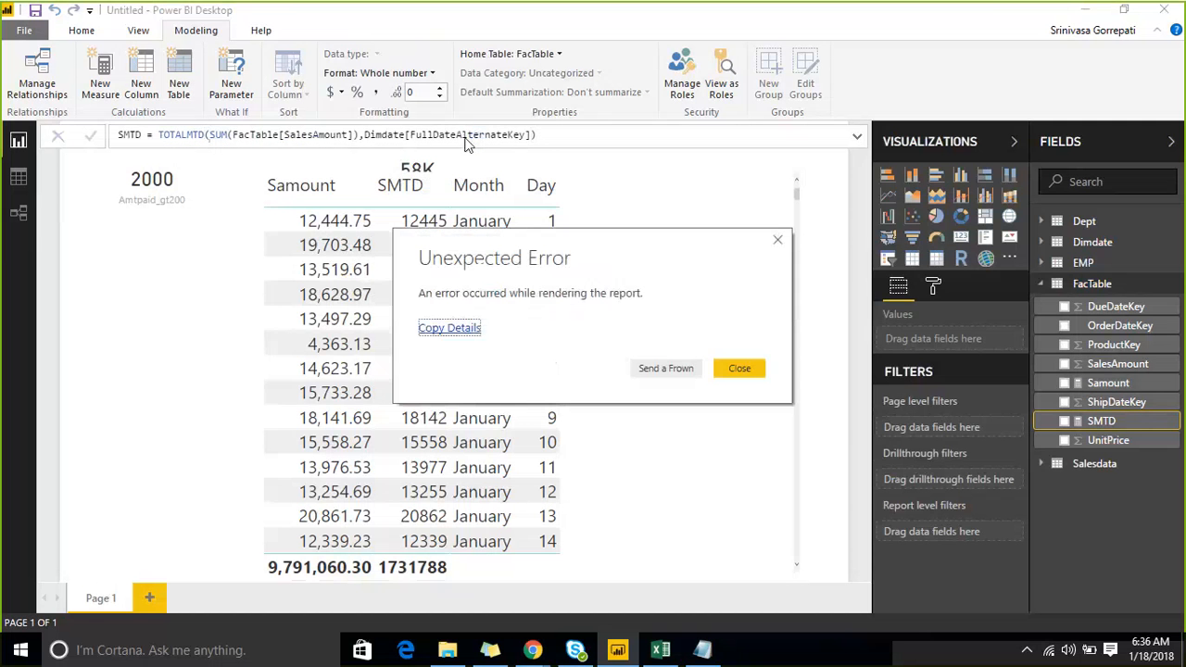
click(740, 369)
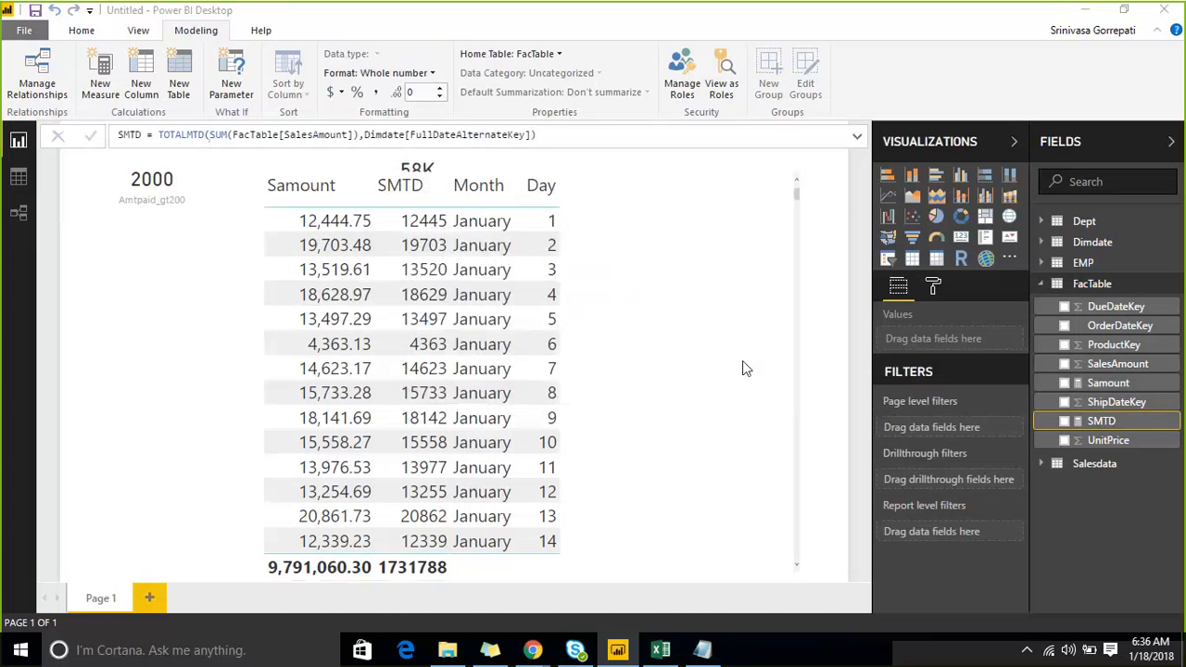
click(575, 138)
key(ctrl+a)
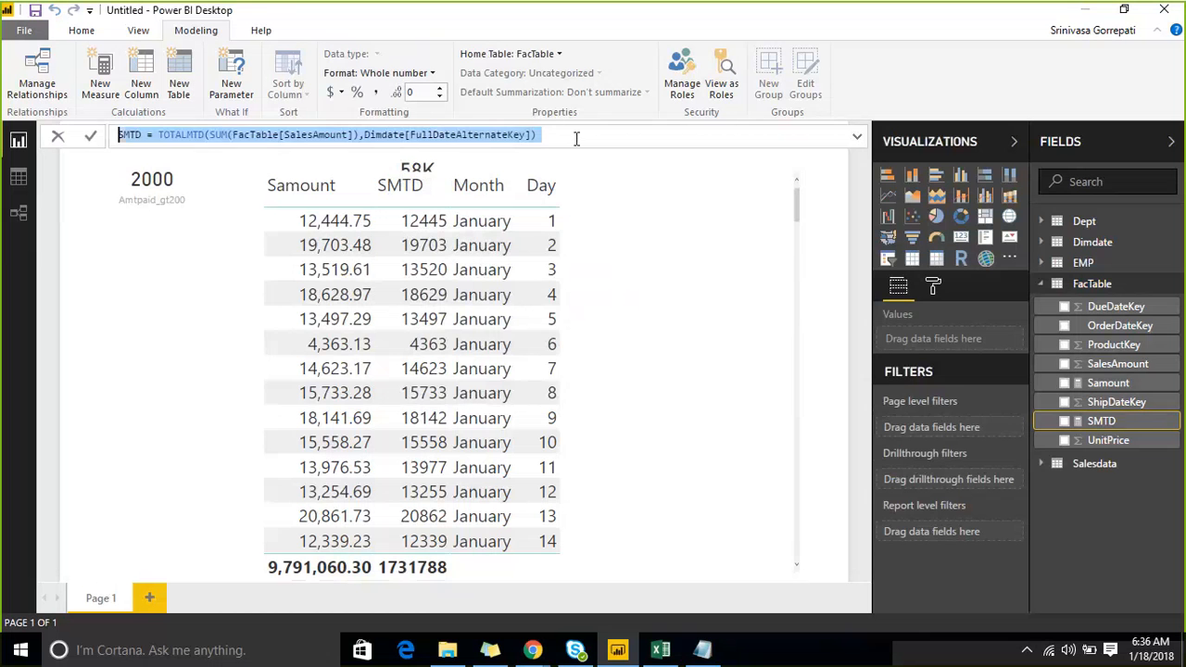
click(576, 139)
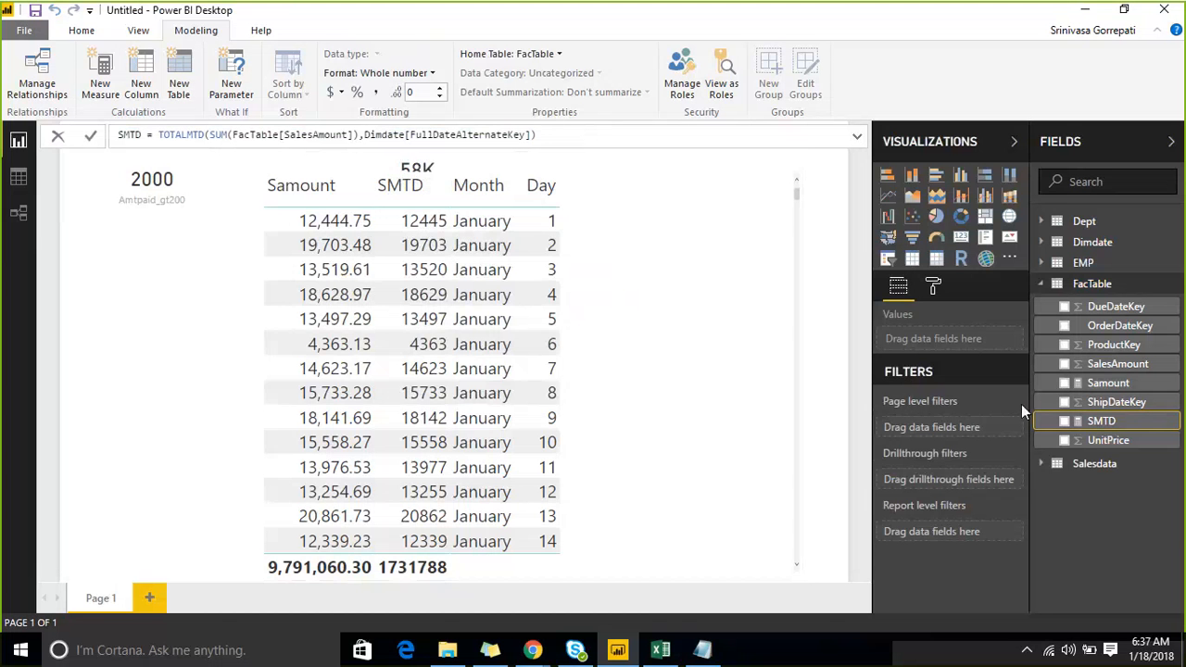
Step: Switch to the fact workbook in Excel and sort the Fact sheet by OrderDateKey from smallest to largest, expanding the selection
click(660, 652)
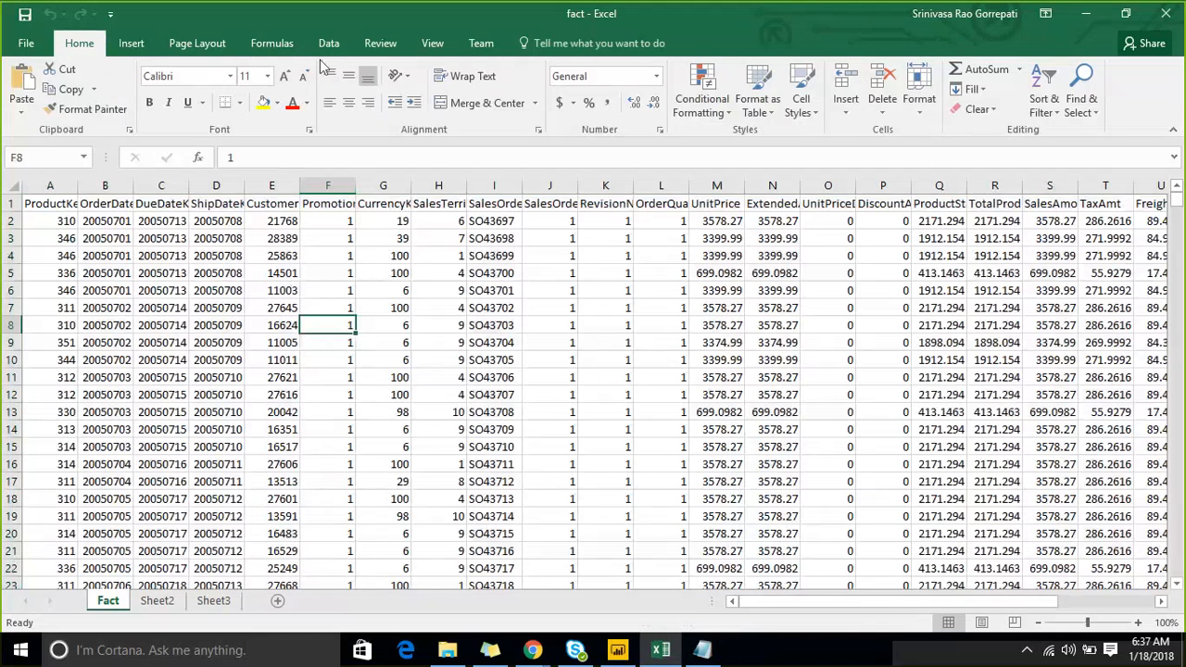
click(55, 200)
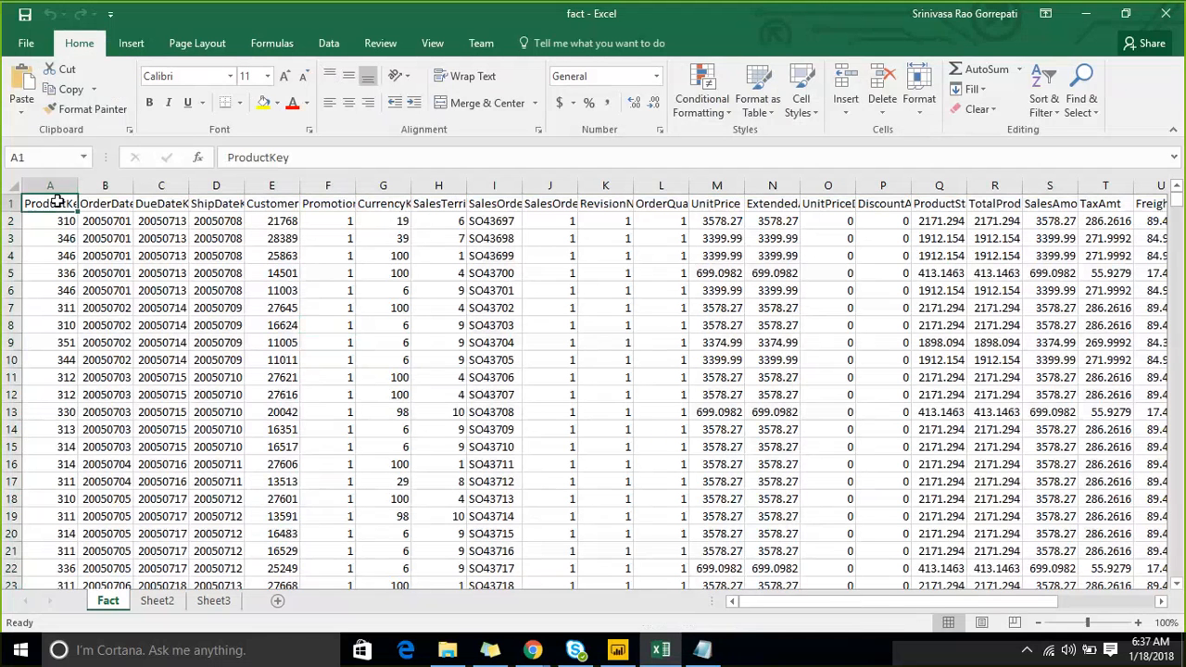
drag(55, 200, 55, 326)
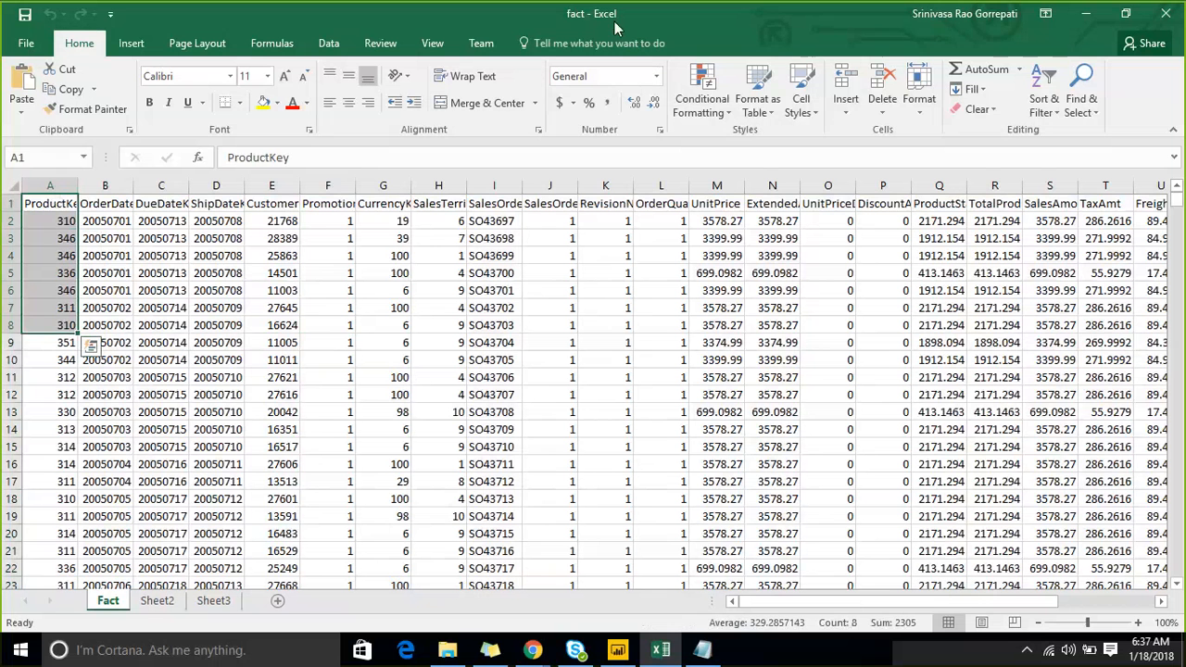
click(104, 203)
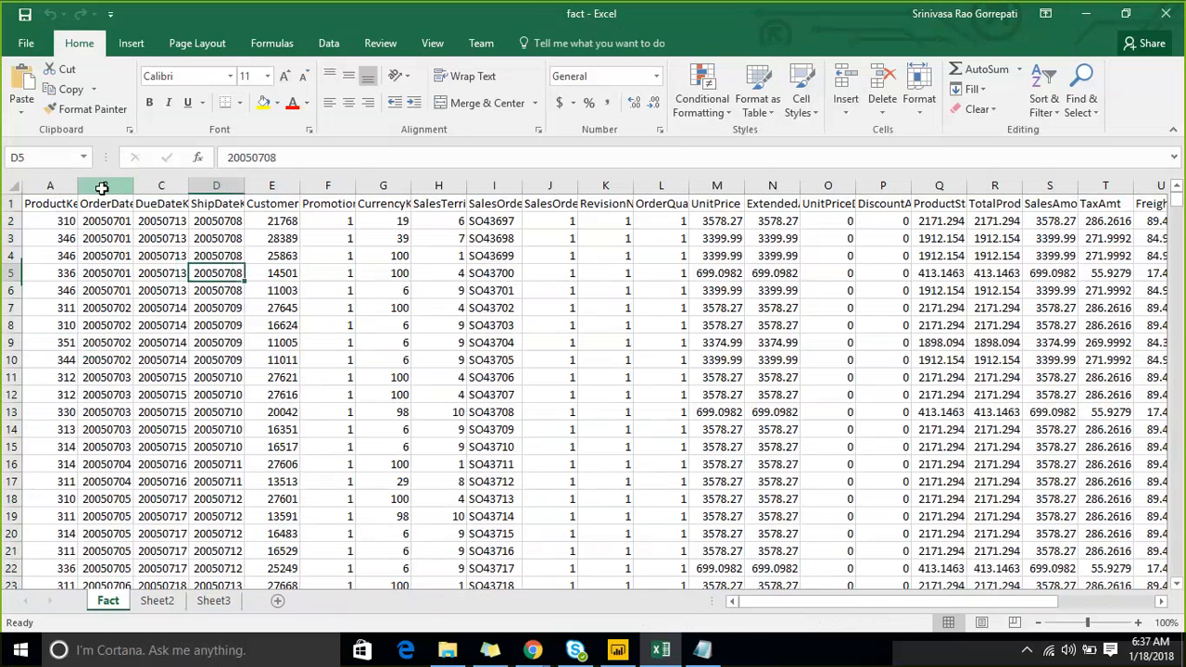
key(ctrl+shift+Down)
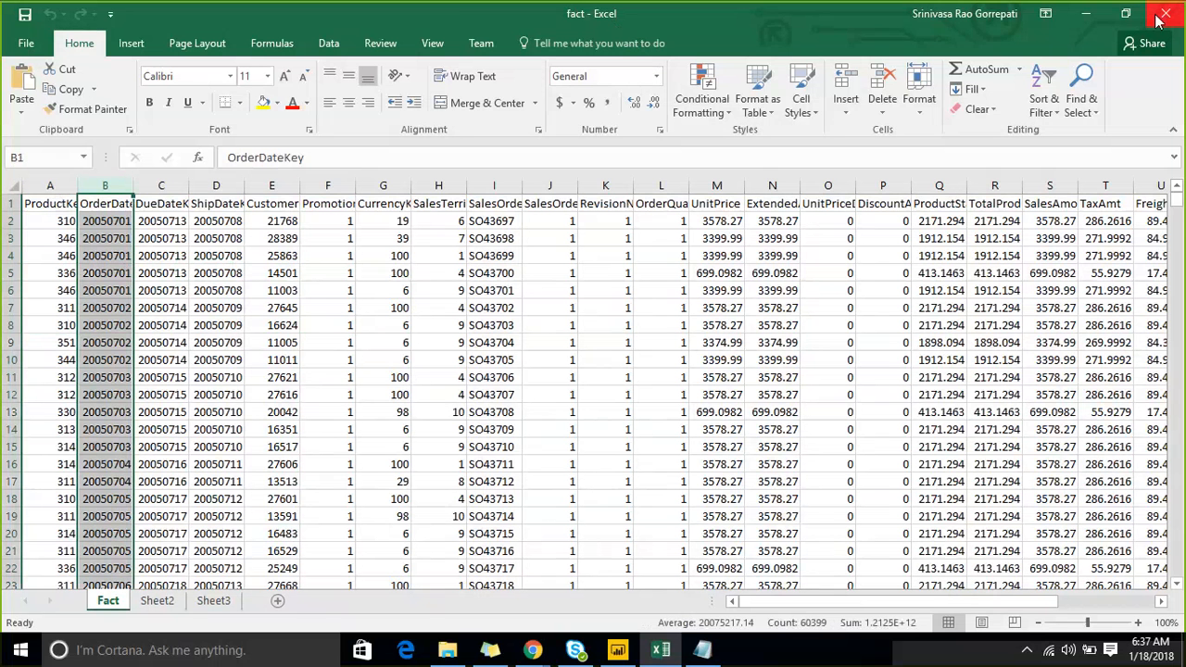
click(1044, 101)
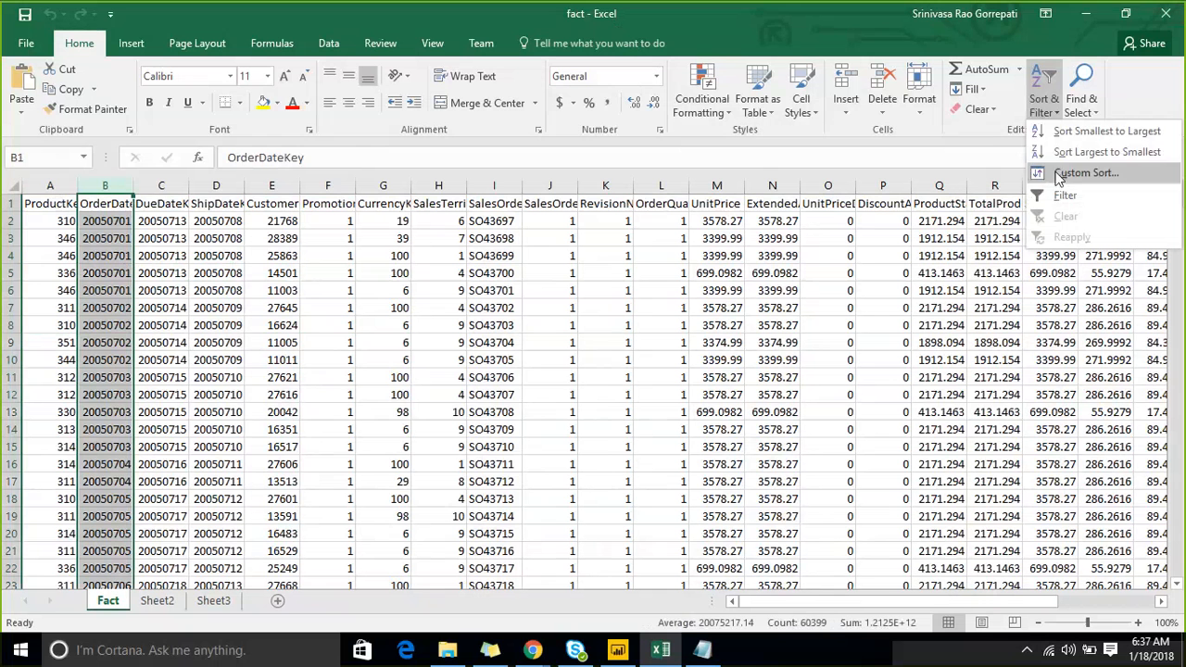
click(1093, 133)
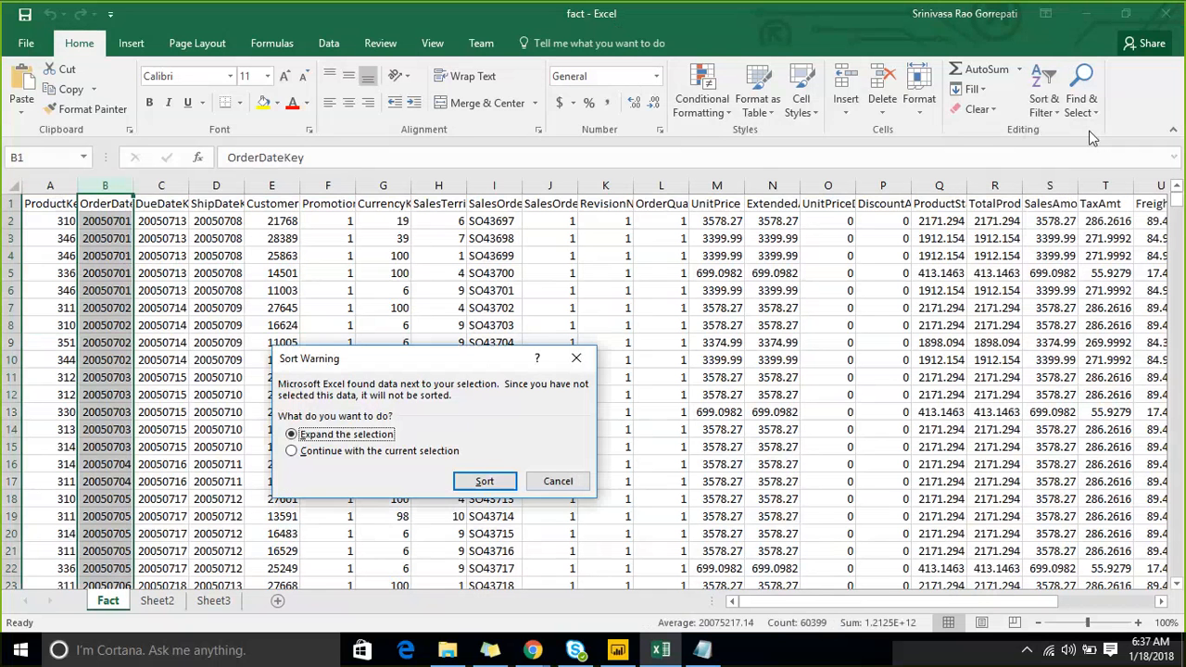
click(483, 482)
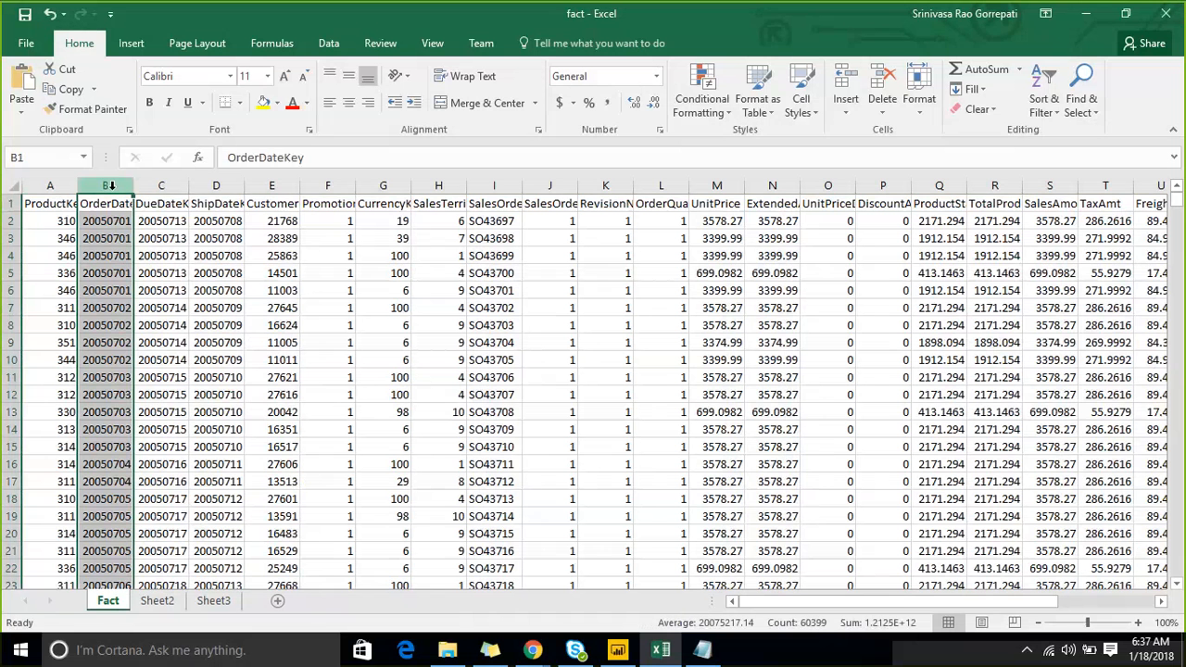
Step: Add a filter to the OrderDateKey column and apply a Between condition with 20050101 as lower limit and an upper limit
click(1048, 107)
click(1085, 197)
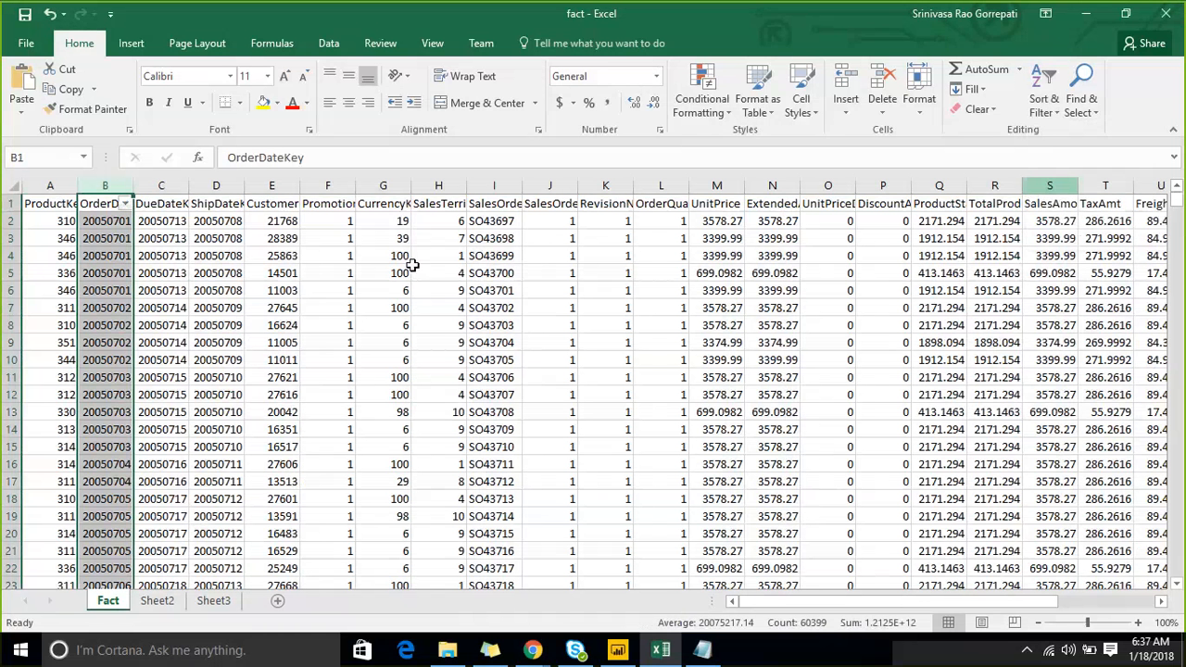
click(125, 204)
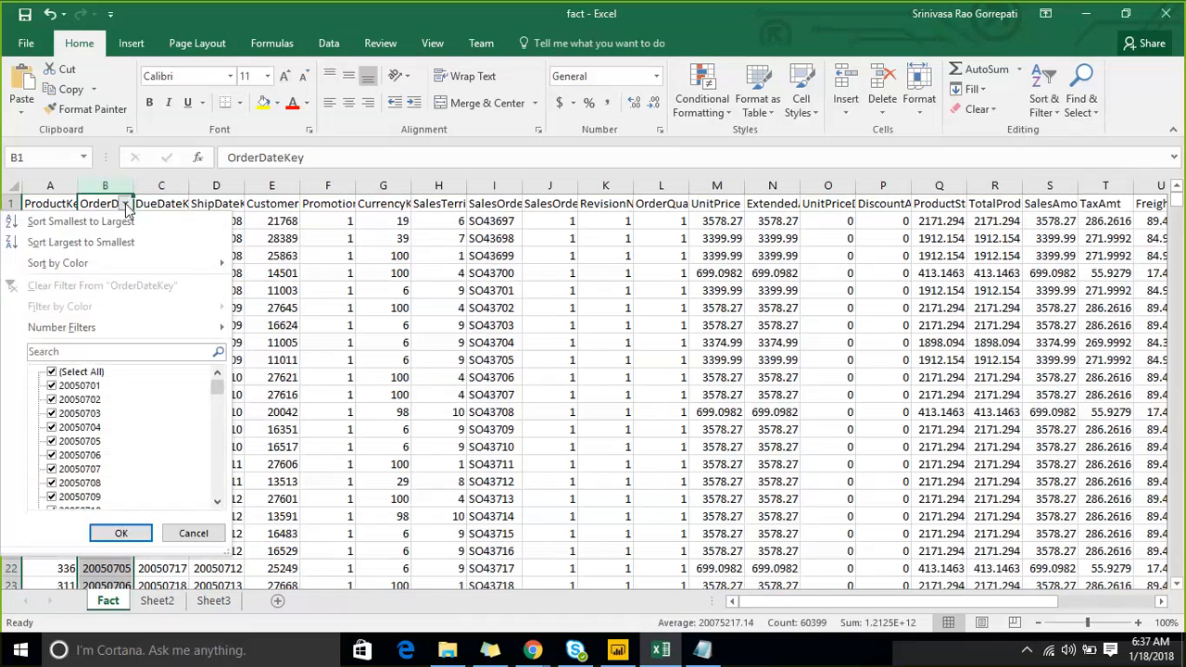
mouse_move(139, 327)
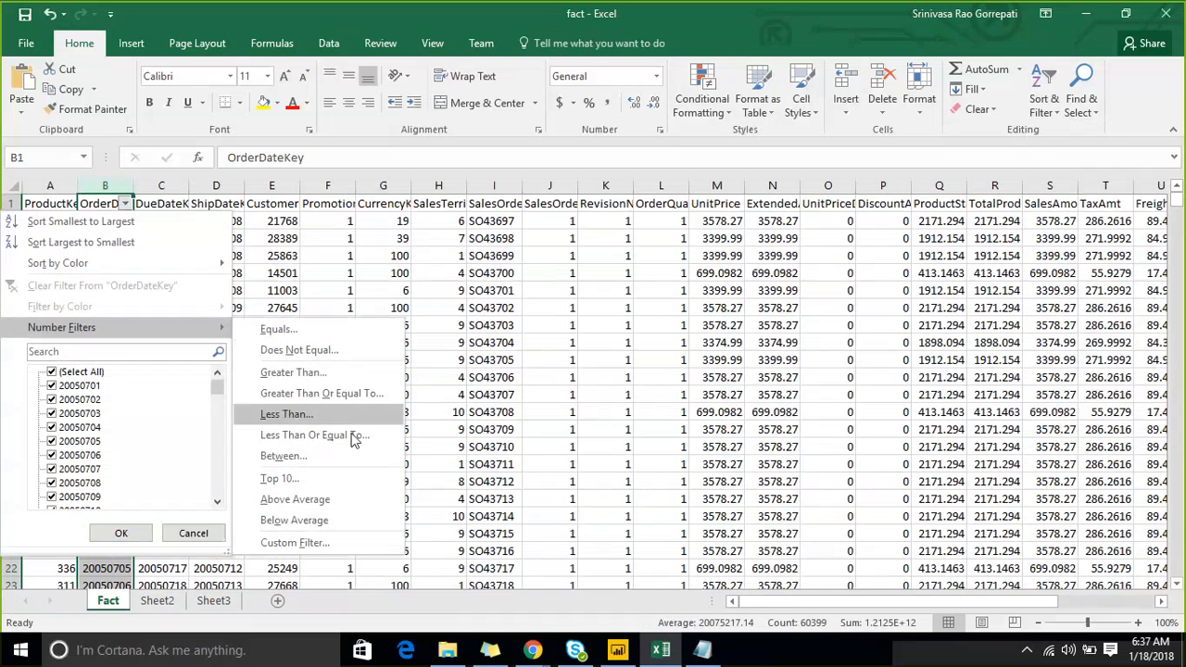
click(349, 457)
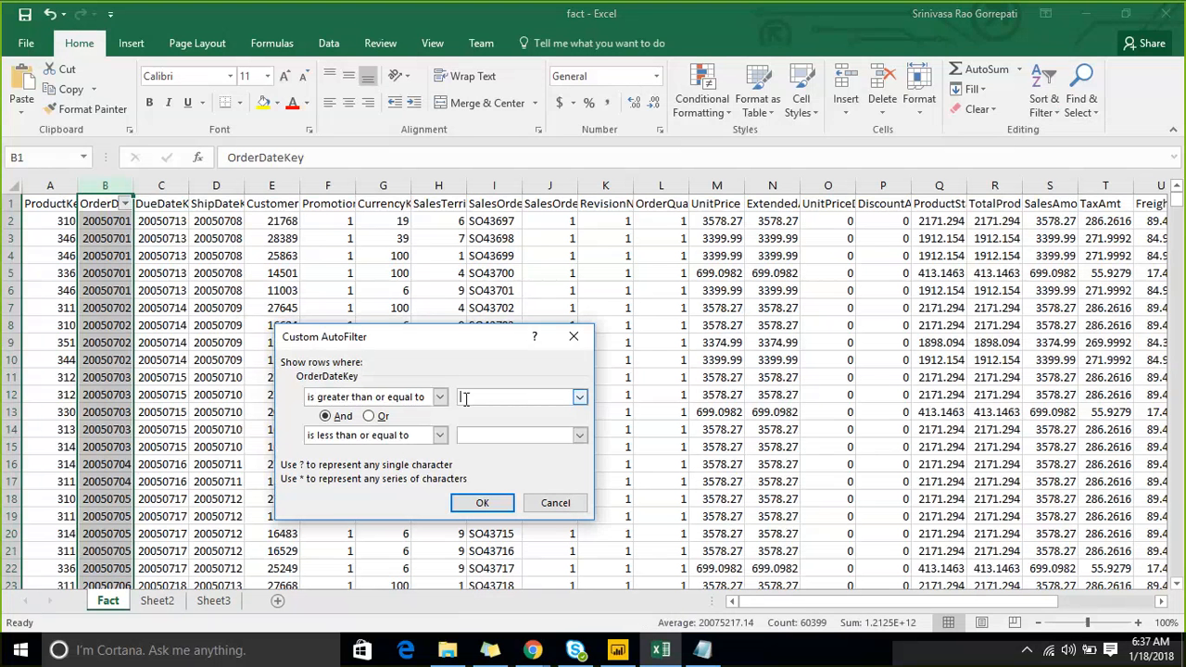
text(2000)
text(5)
text(0101)
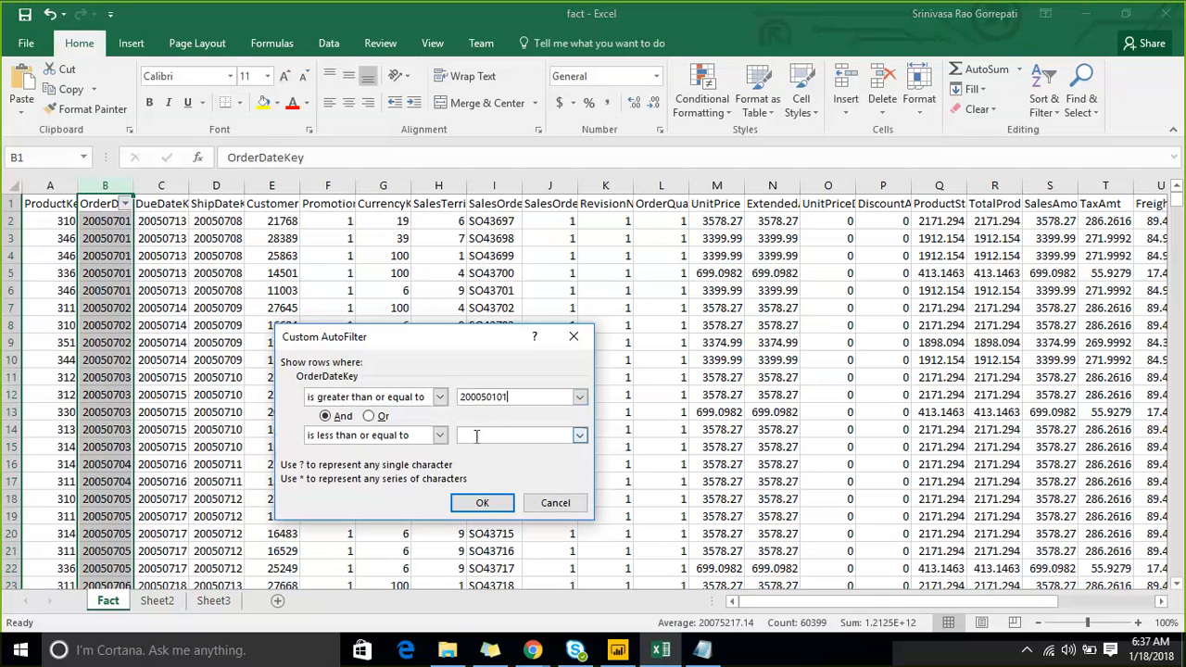
click(481, 397)
key(BackSpace)
click(482, 436)
text(200)
text(00131)
click(477, 503)
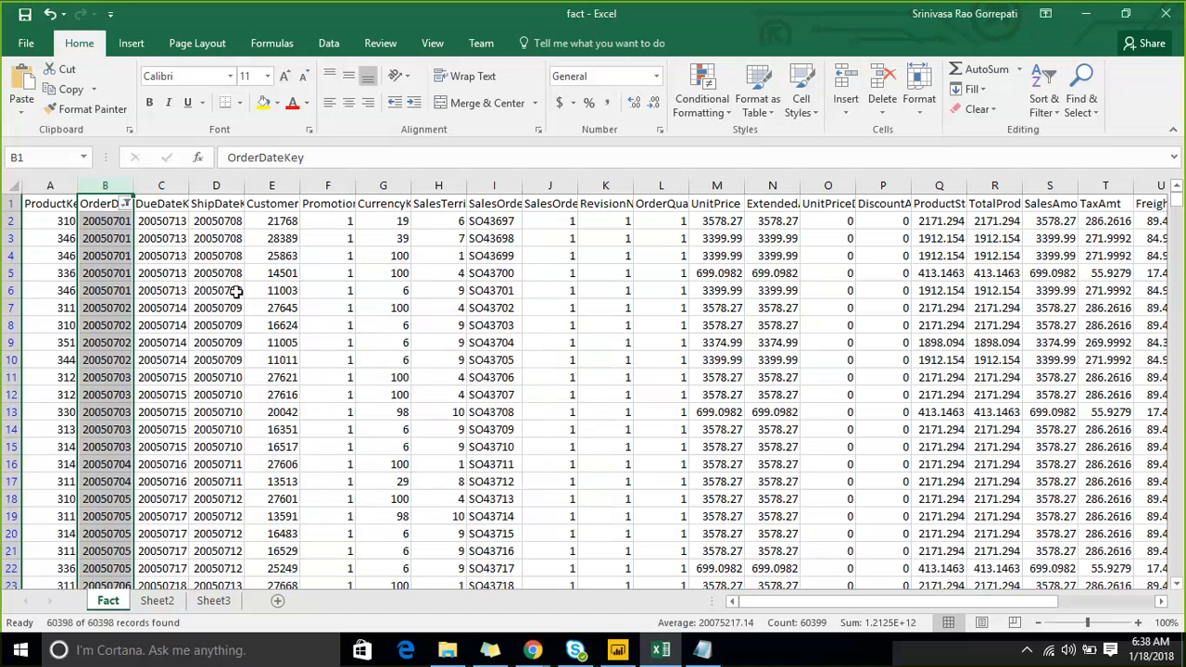
Step: Move the ProductKey and OrderDateKey columns with all their rows from the Fact sheet to Sheet3
click(47, 205)
drag(46, 205, 93, 205)
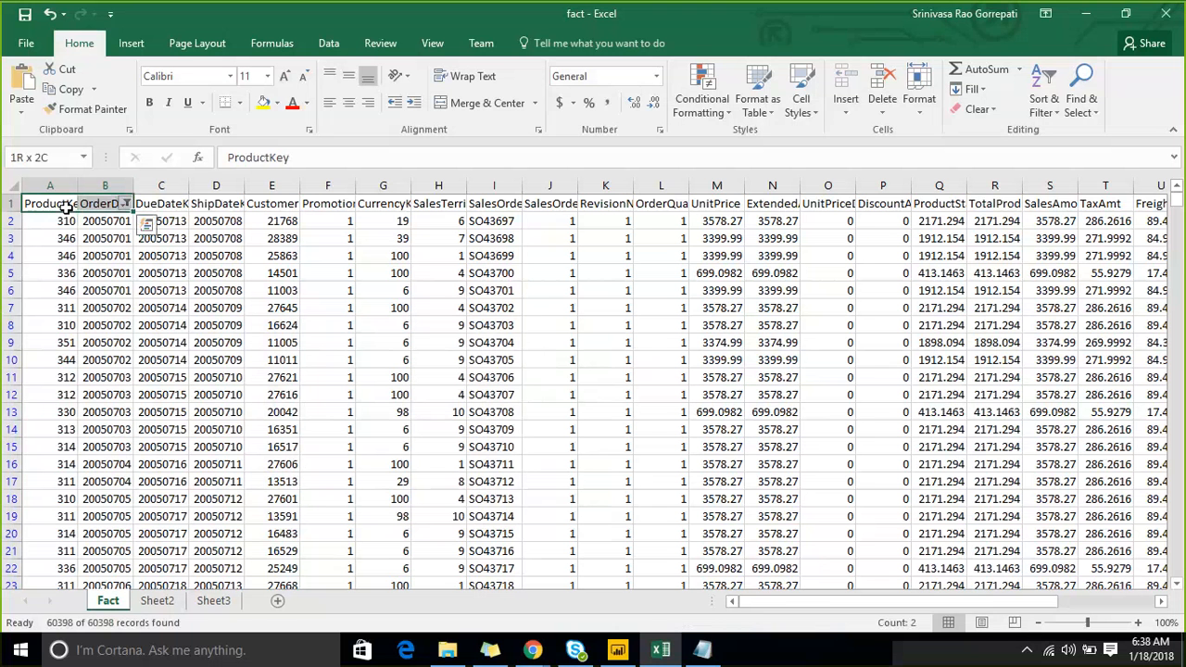
key(ctrl+shift+Down)
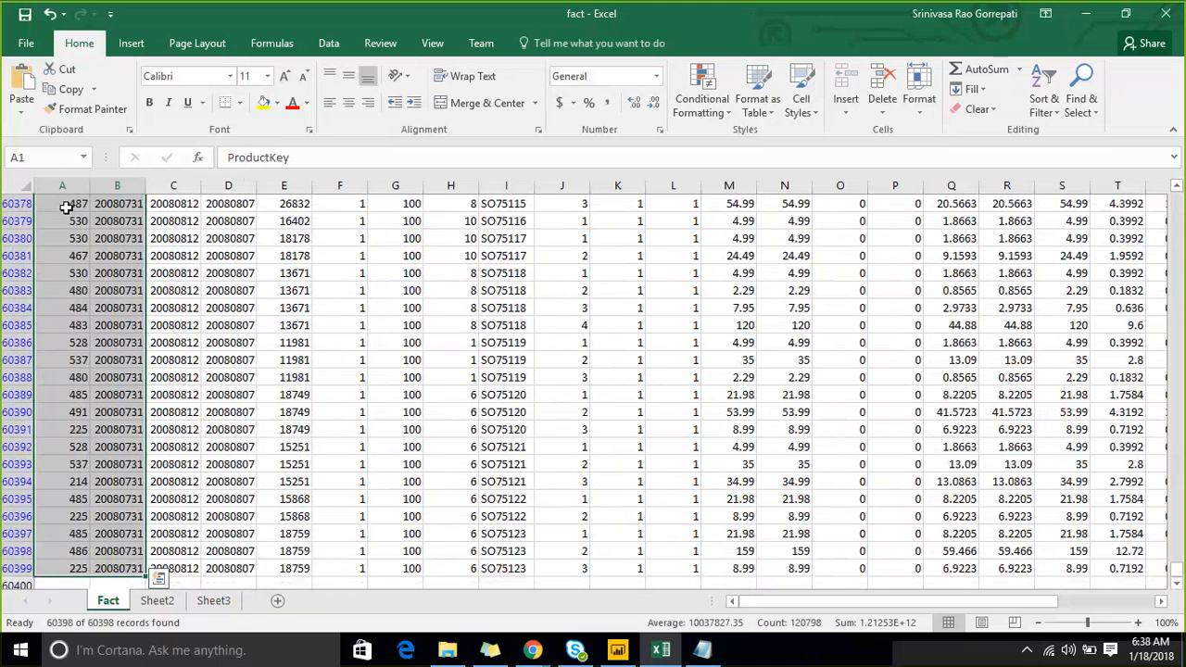
key(ctrl+c)
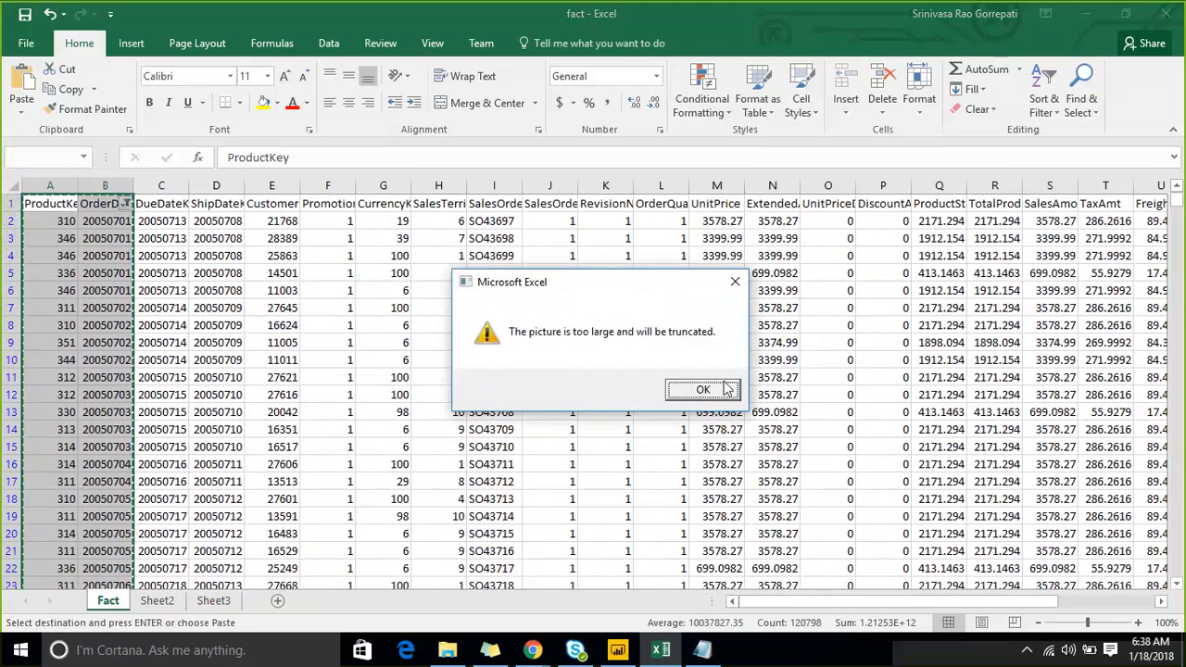
click(710, 391)
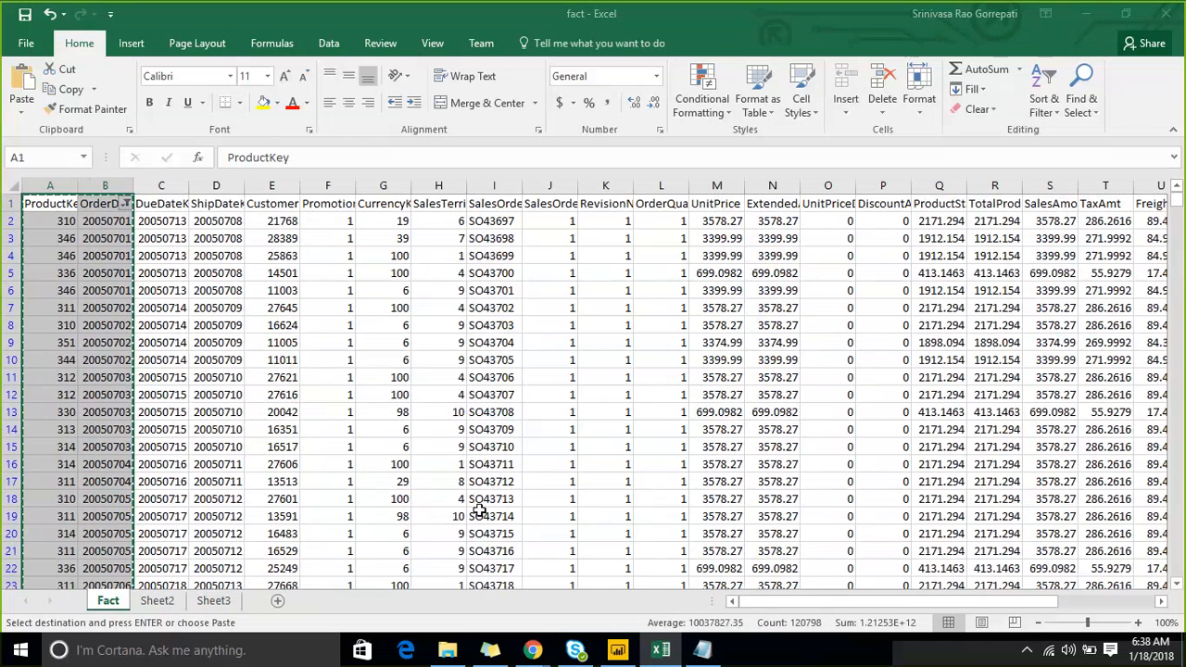
click(213, 601)
key(Return)
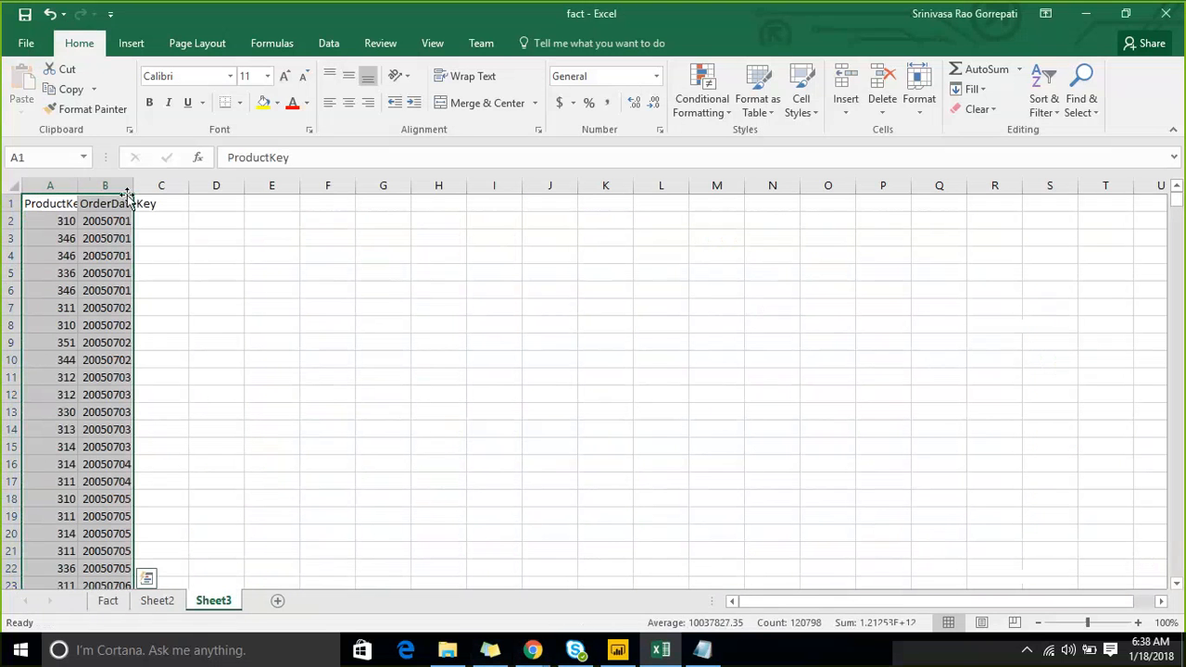
Step: Autofit the width of the OrderDateKey column in Sheet3
double_click(131, 193)
click(226, 258)
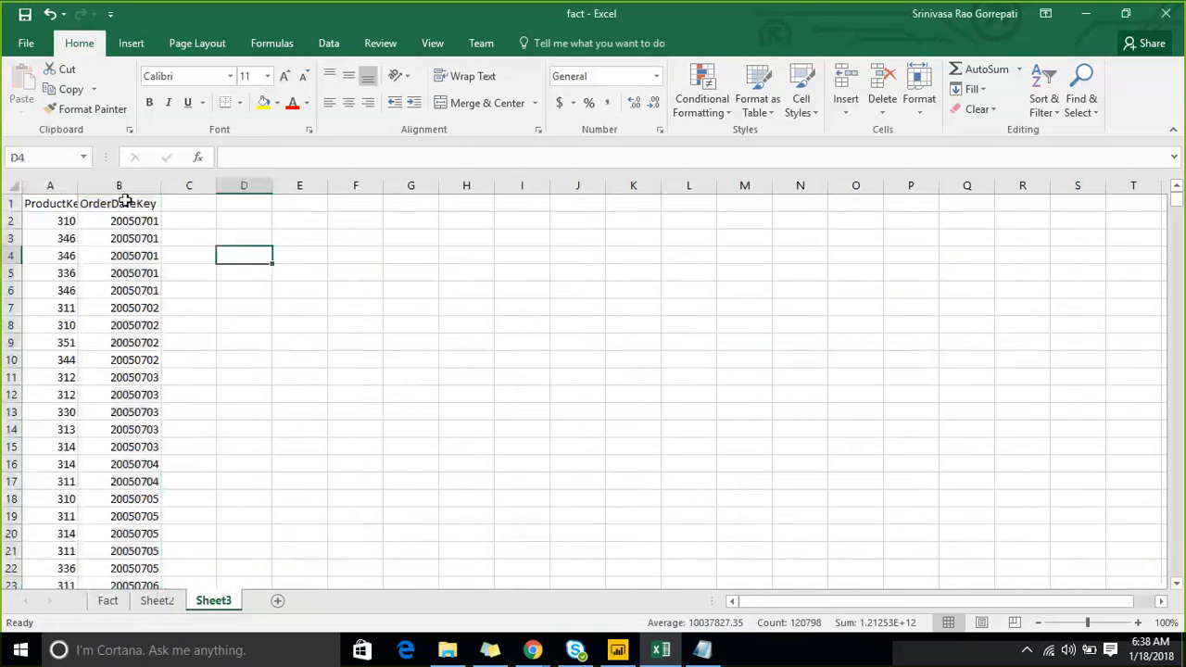
click(124, 185)
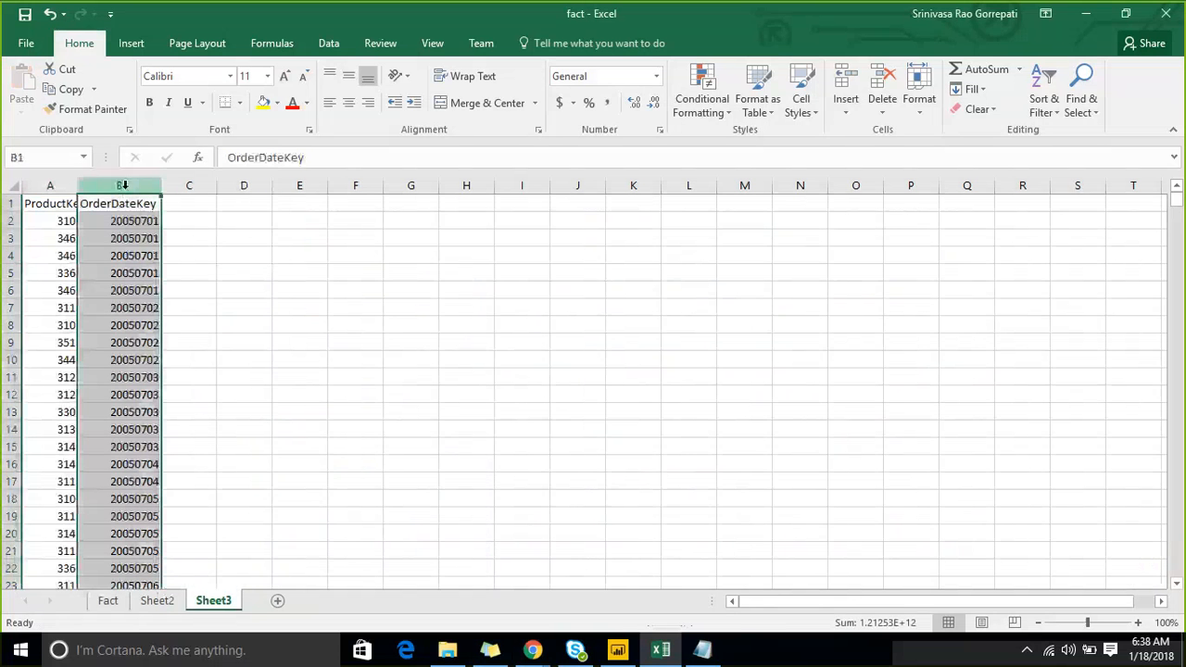
click(220, 270)
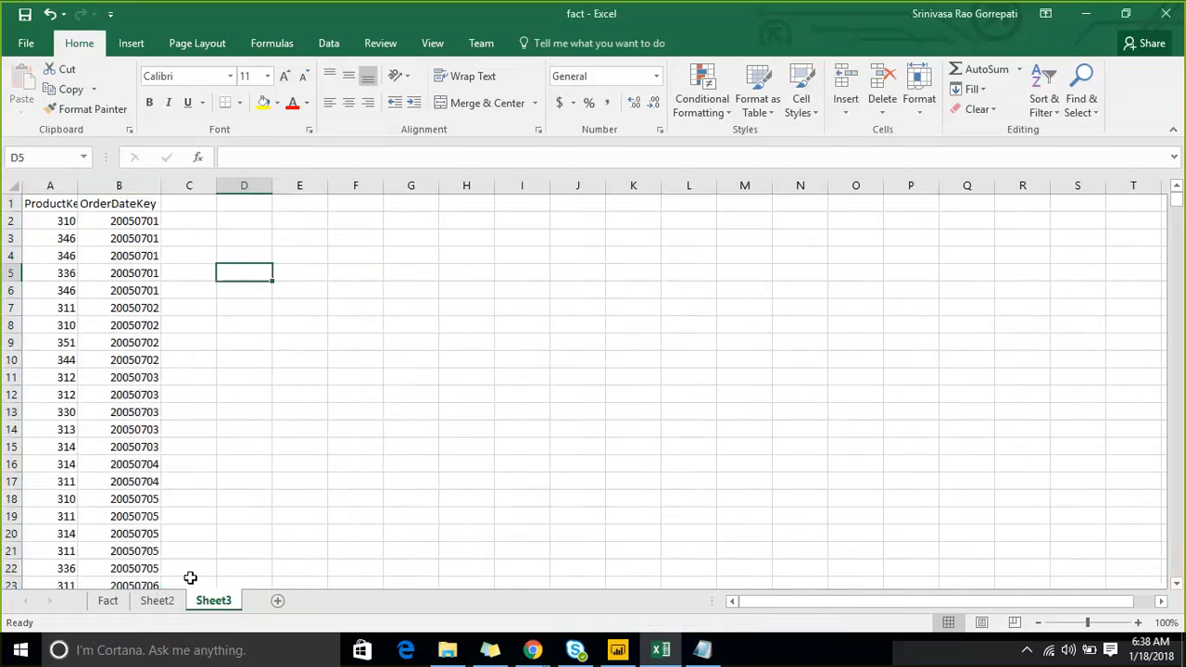
Step: Try to move the SalesAmount and TaxAmt columns from the Fact sheet to column C of Sheet3
click(108, 603)
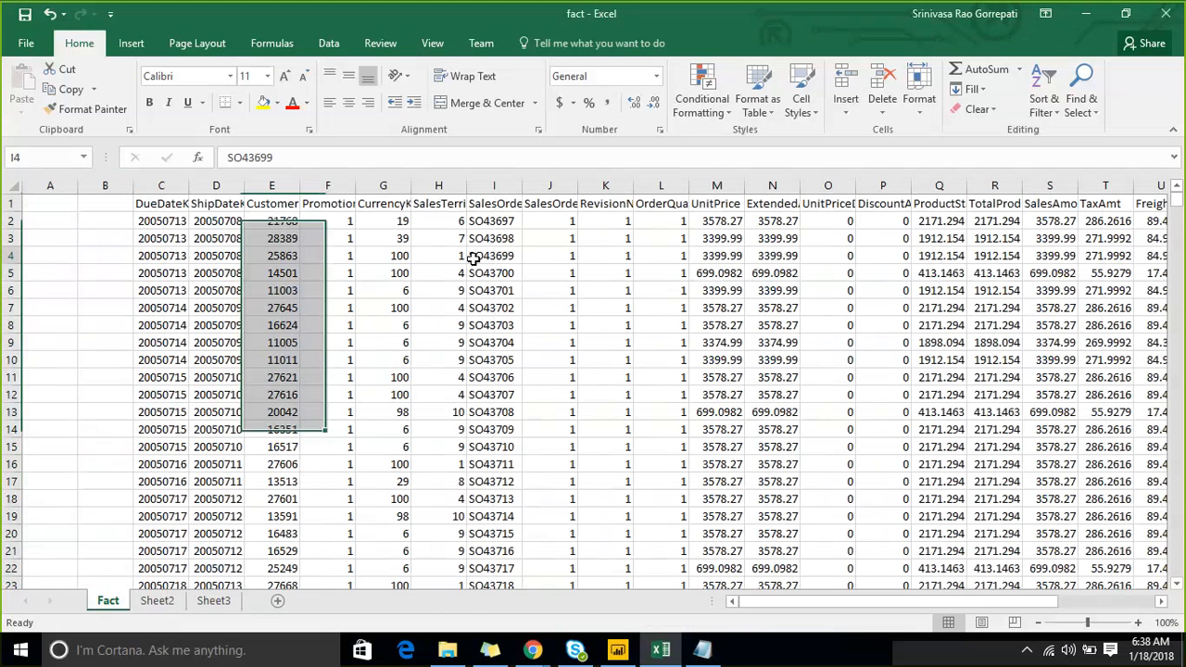
key(Right)
key(Right)
key(Right)
key(Right)
key(Right)
key(Right)
key(Right)
key(Right)
key(Right)
key(Right)
key(Right)
key(Right)
key(Right)
key(Right)
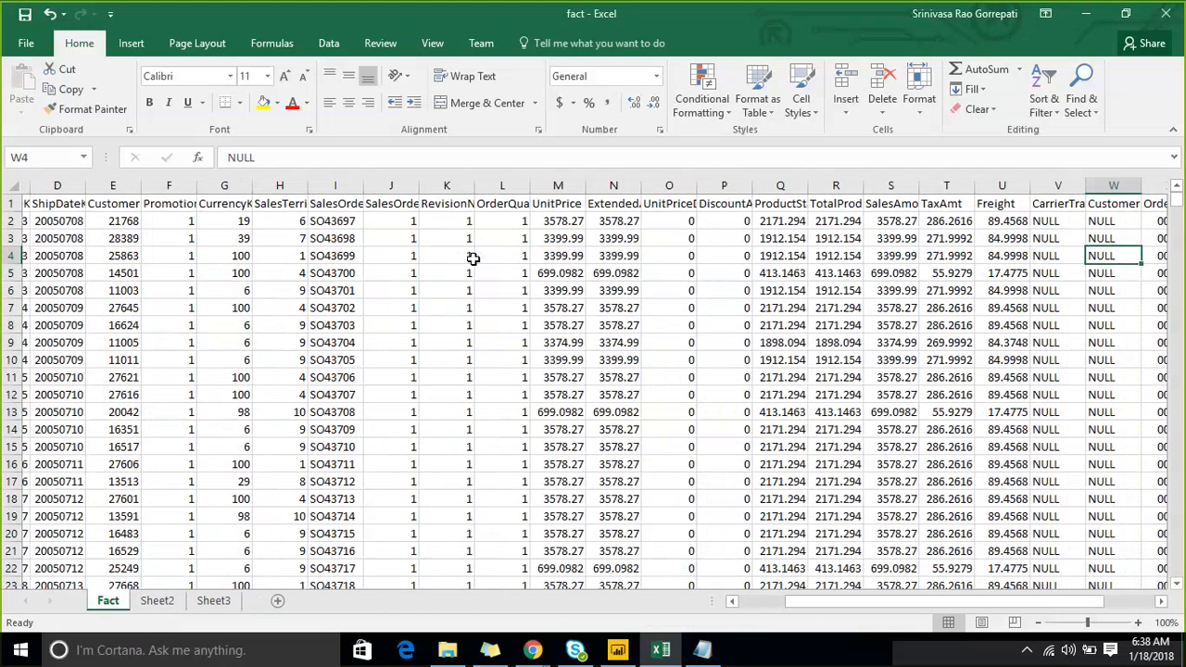
ctrl+click(884, 185)
ctrl+click(936, 185)
key(ctrl+c)
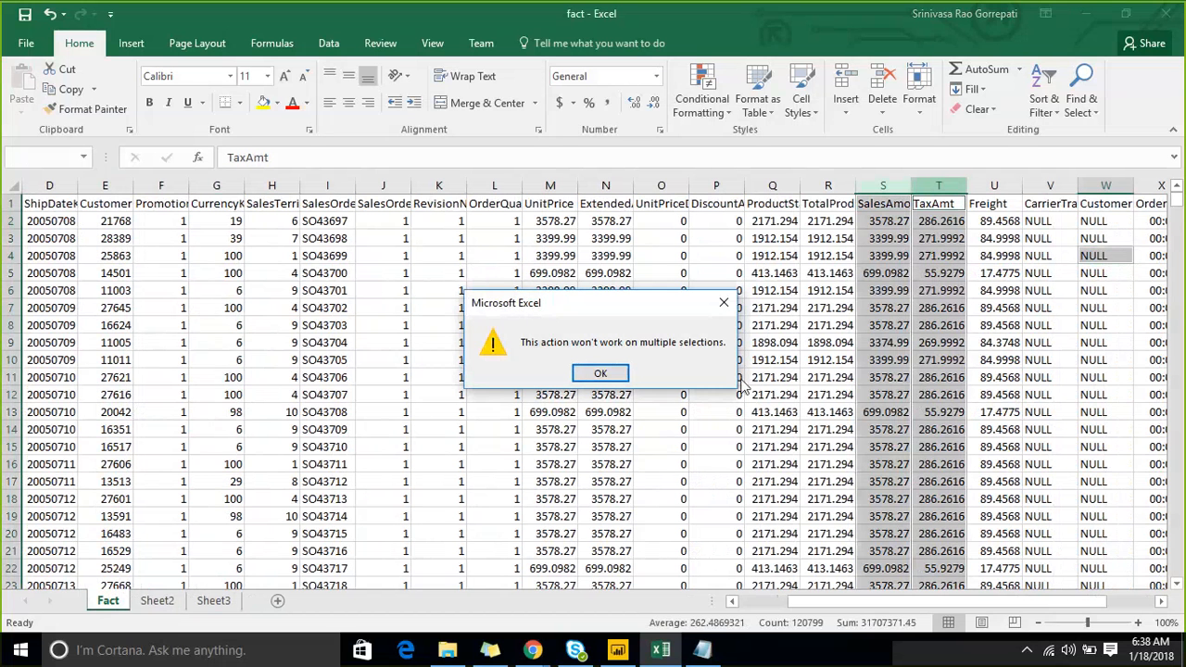
click(608, 373)
click(214, 600)
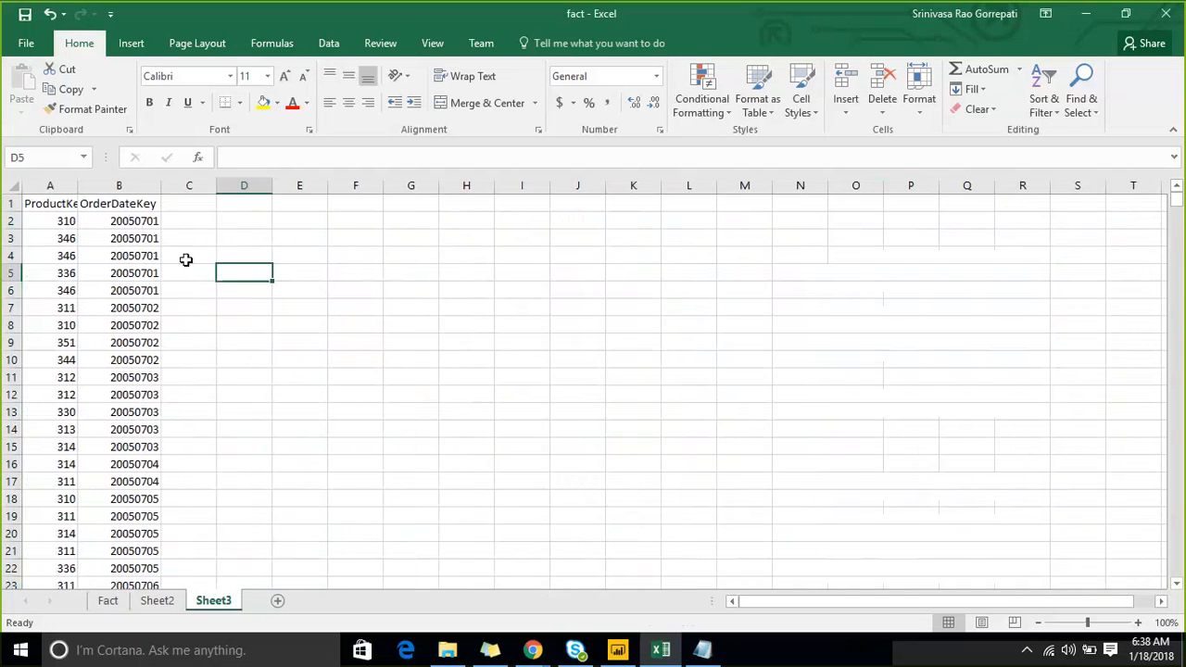
click(183, 207)
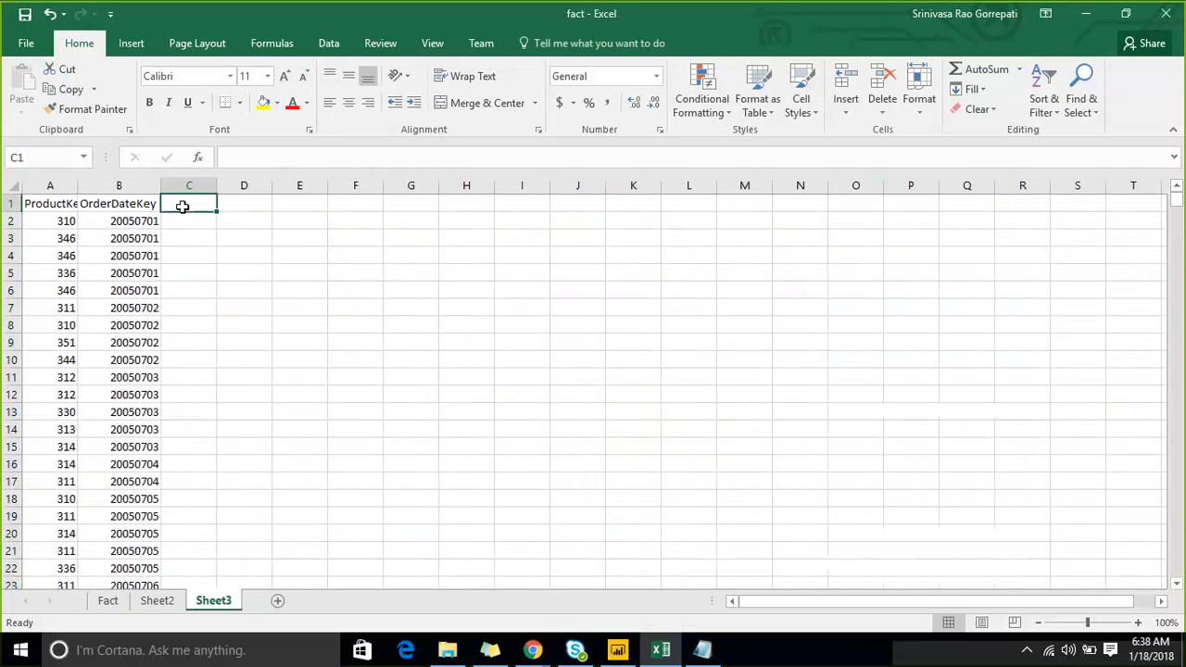
click(228, 235)
click(158, 602)
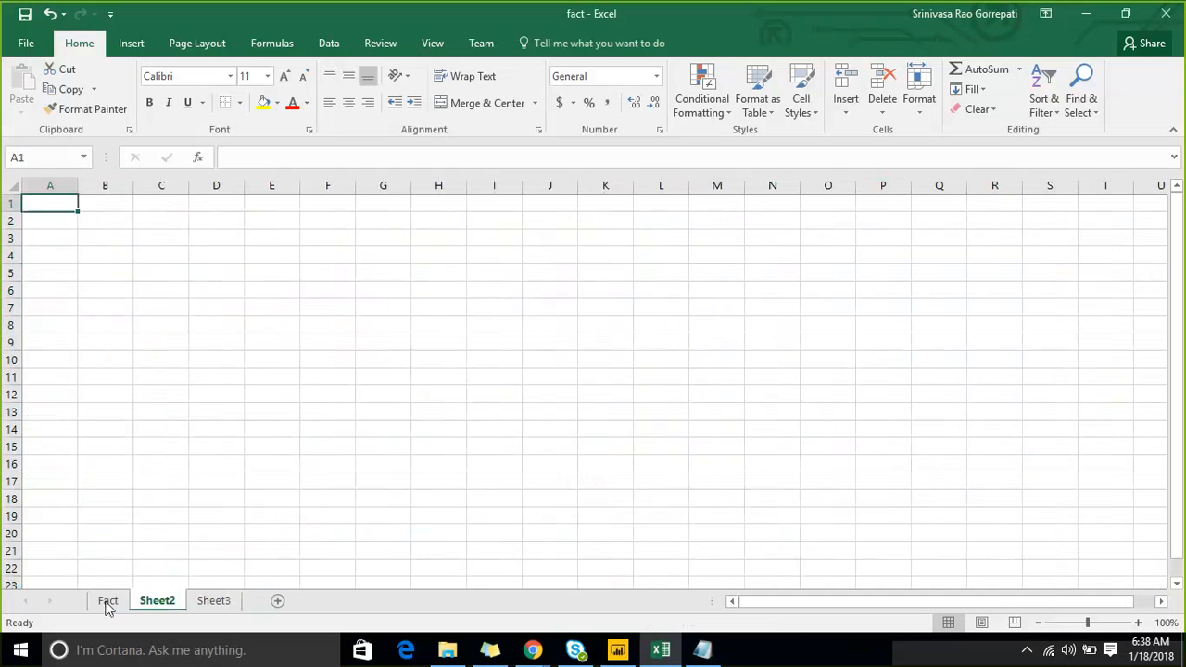
Step: Clear the contents of columns U to Z, starting with Freight, in the Fact sheet
click(108, 602)
drag(994, 185, 1112, 182)
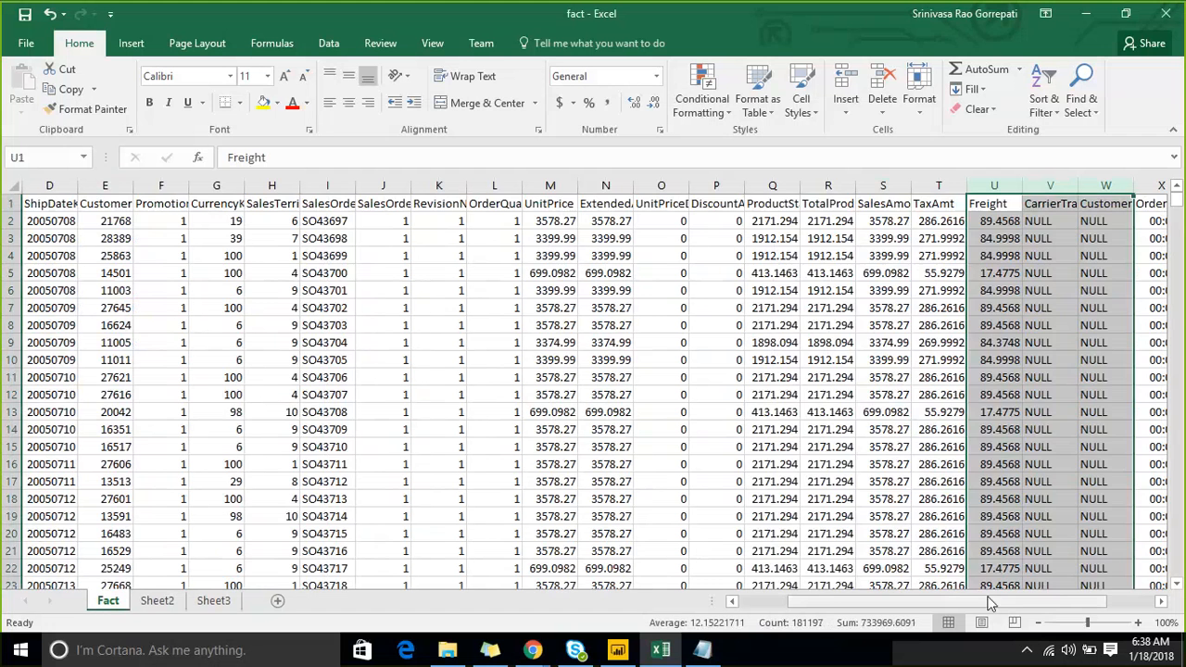
drag(989, 603, 1041, 604)
drag(992, 183, 1106, 182)
key(Delete)
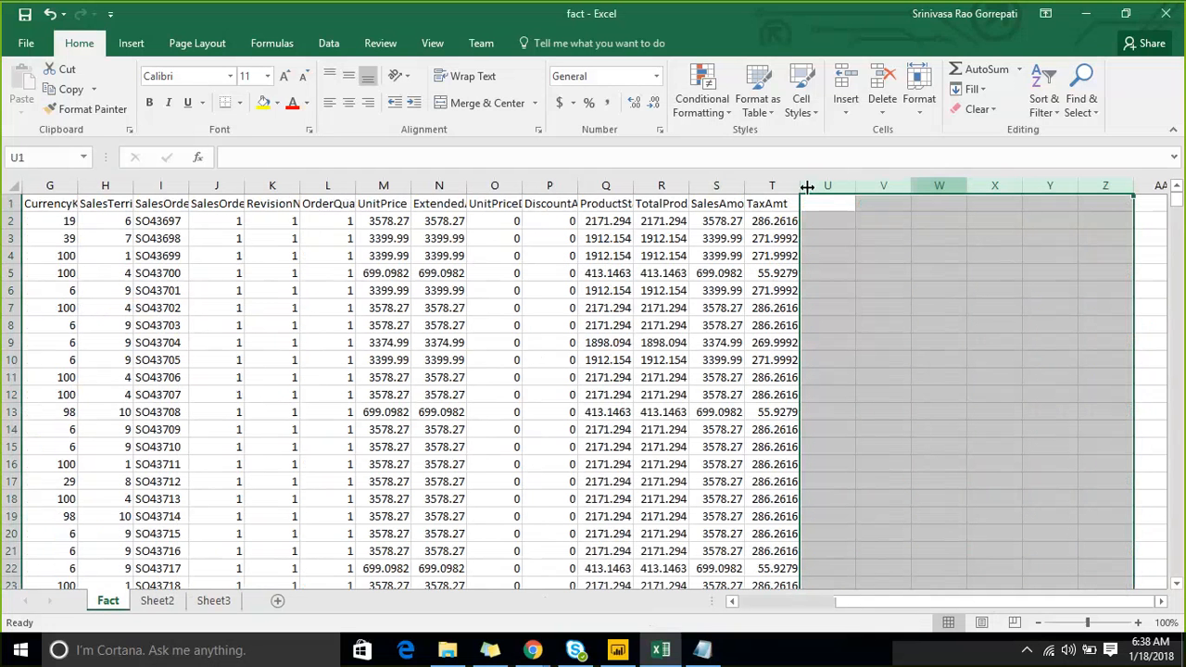
Step: Clear the contents of columns C to R in the Fact sheet, keeping SalesAmount and TaxAmt
click(671, 185)
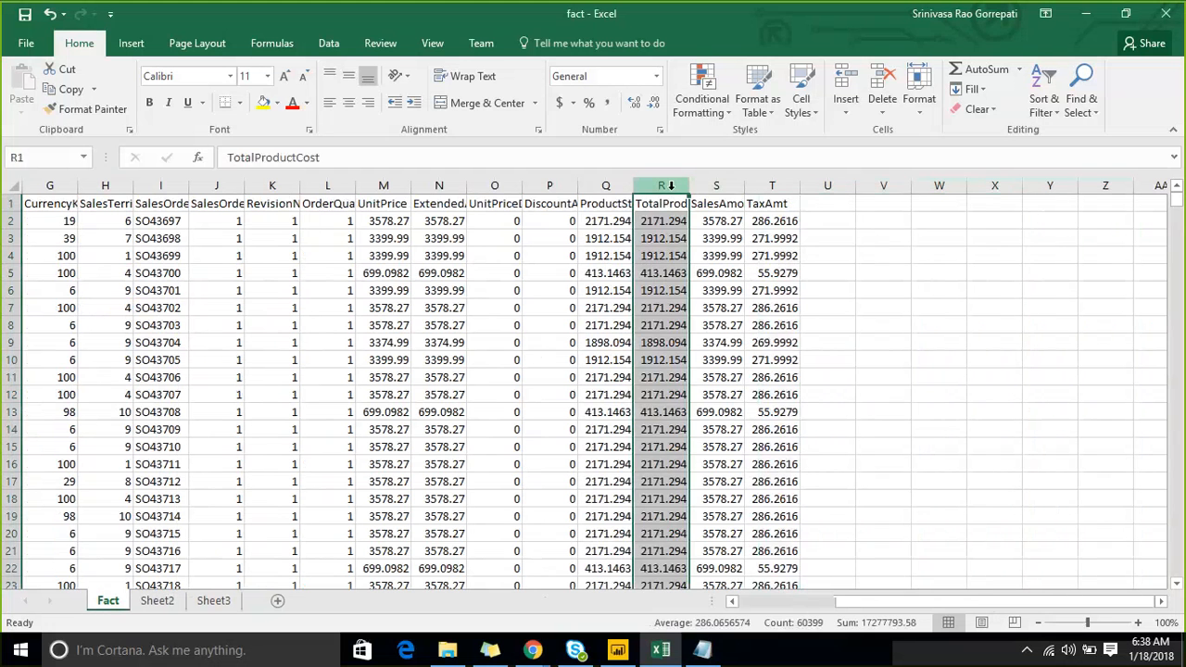
drag(671, 185, 161, 186)
key(Delete)
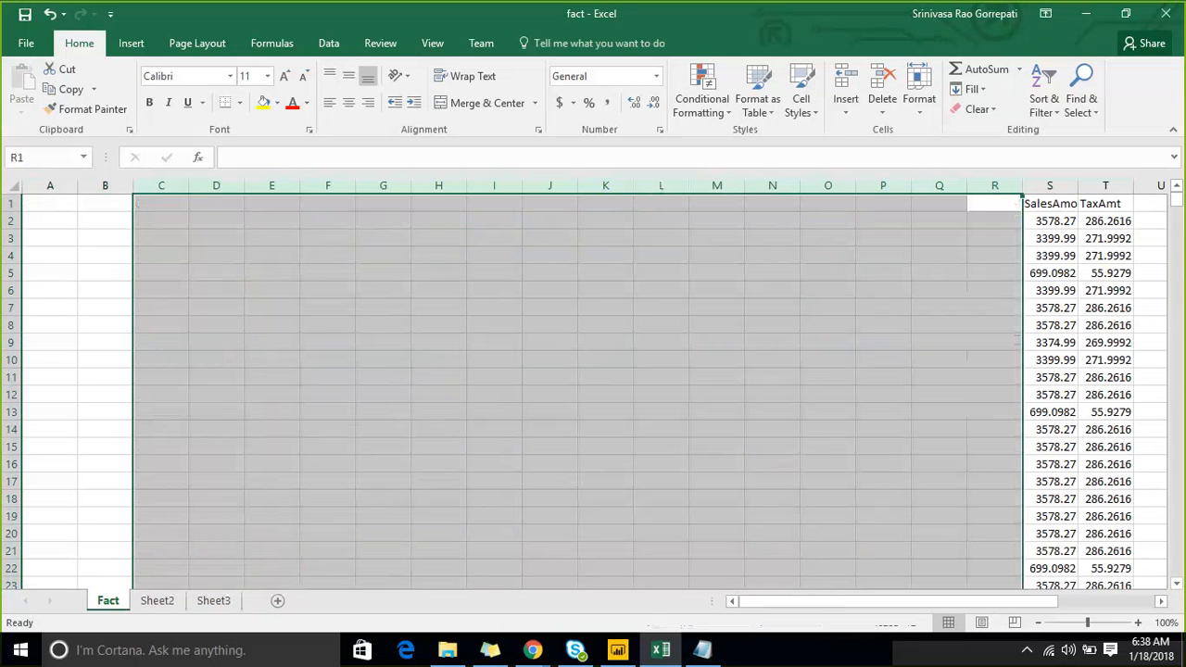
Step: Copy the ProductKey and OrderDateKey columns with all their rows from Sheet3
click(215, 601)
click(53, 200)
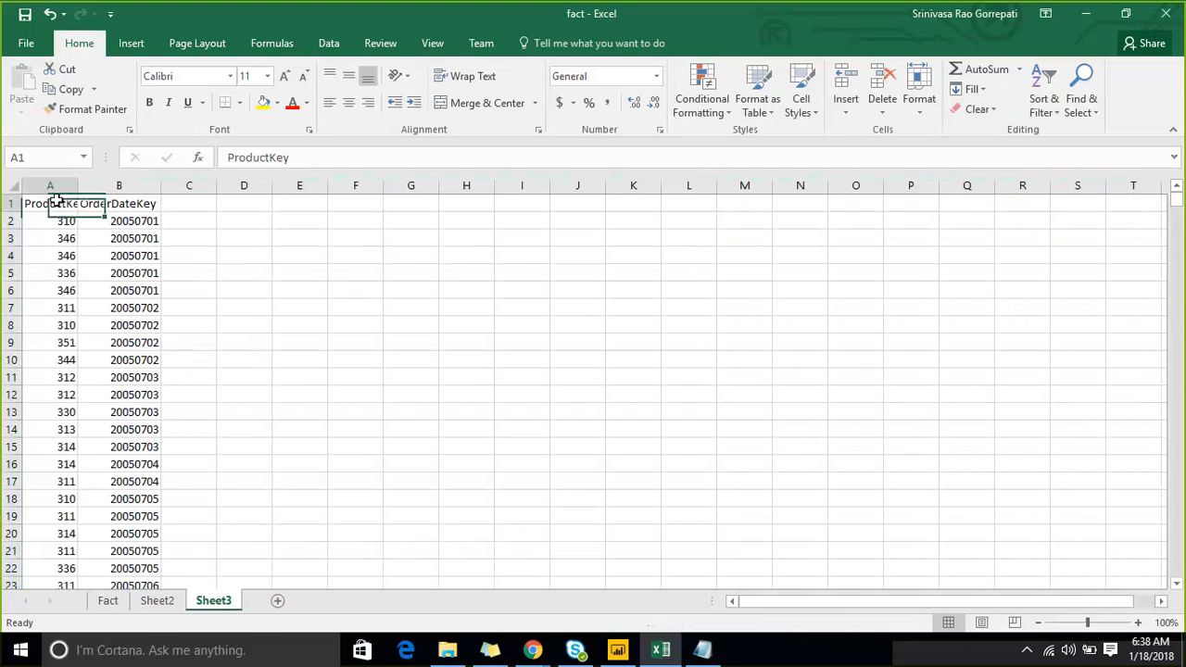
key(Right)
key(ctrl+Down)
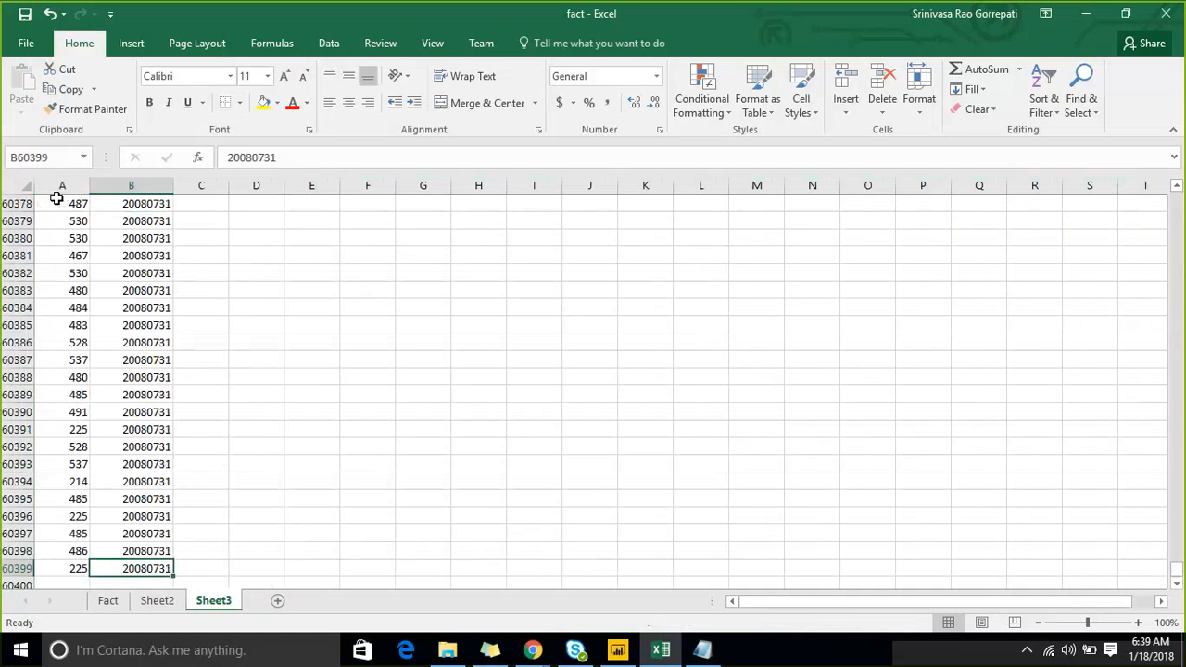
key(ctrl+Up)
key(ctrl+shift+Left)
key(ctrl+shift+Down)
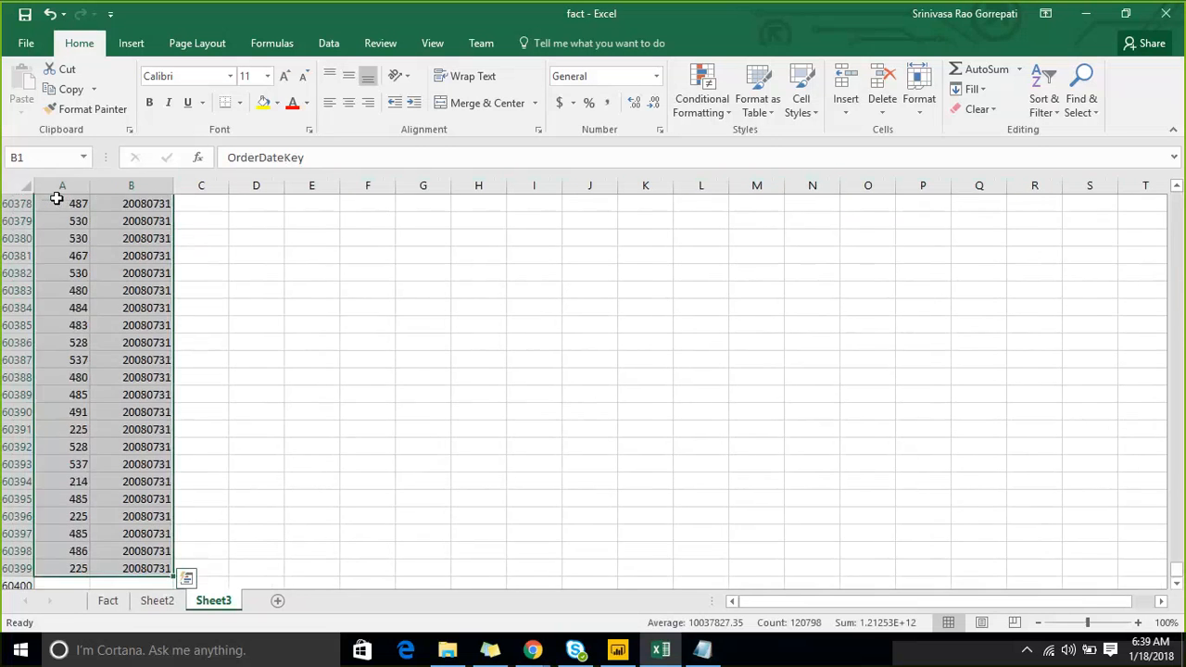
key(ctrl+c)
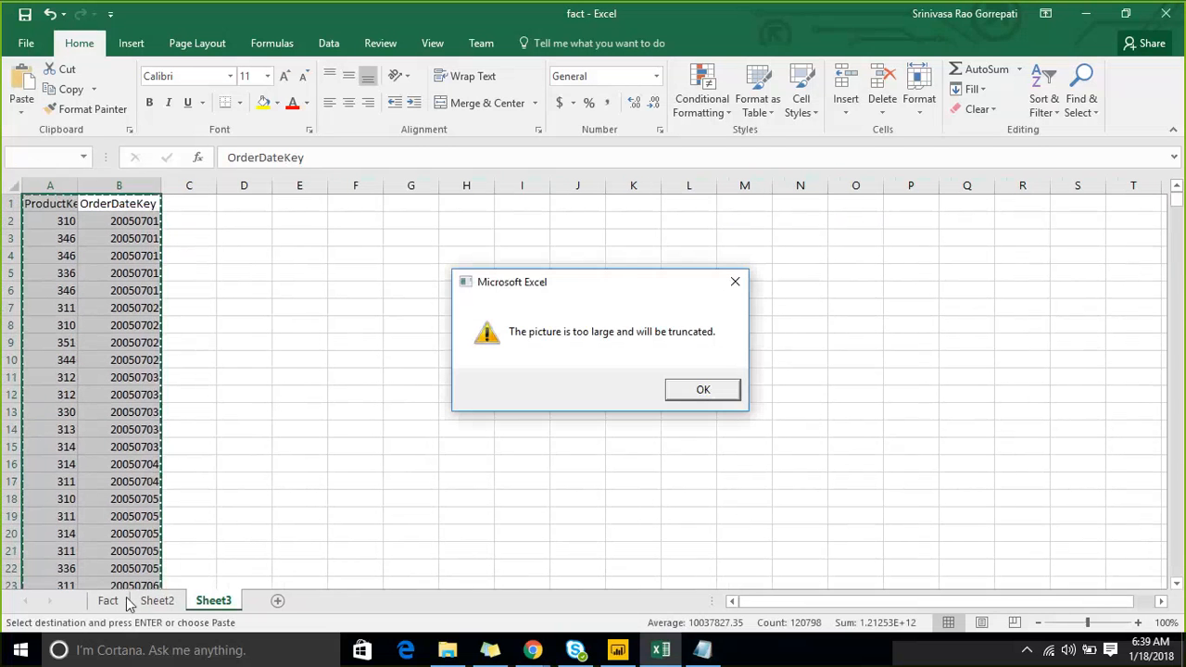
click(703, 390)
click(684, 347)
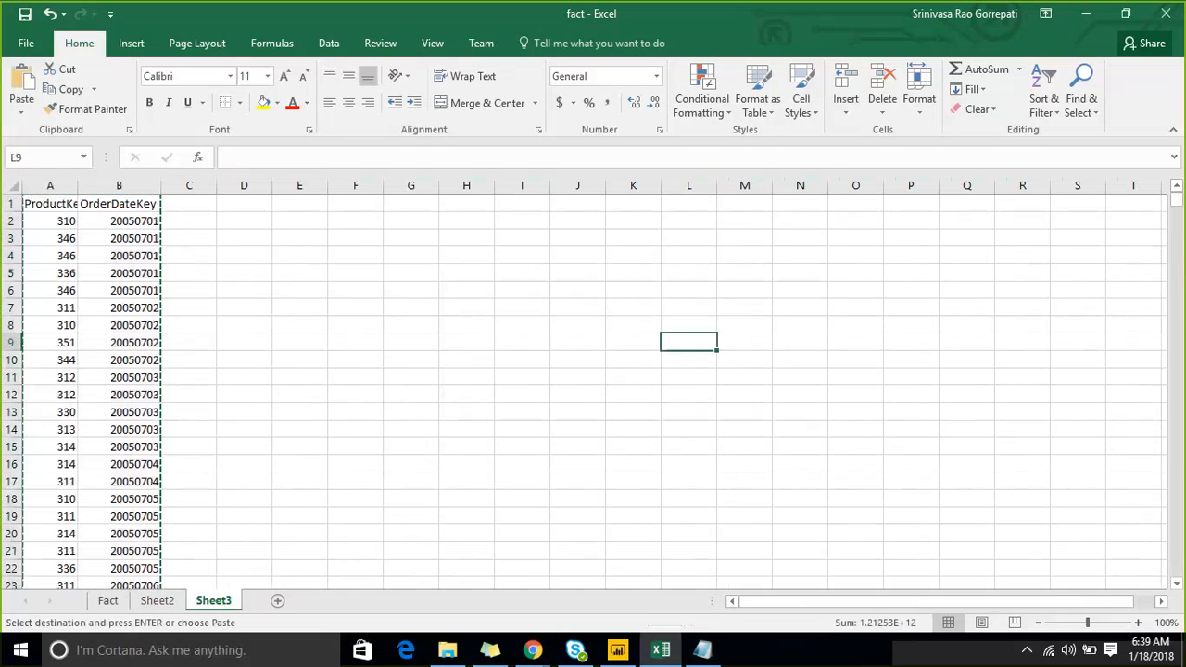
Step: Paste the copied key columns into the Fact sheet from cell Q1, directly before SalesAmount
click(108, 600)
click(886, 294)
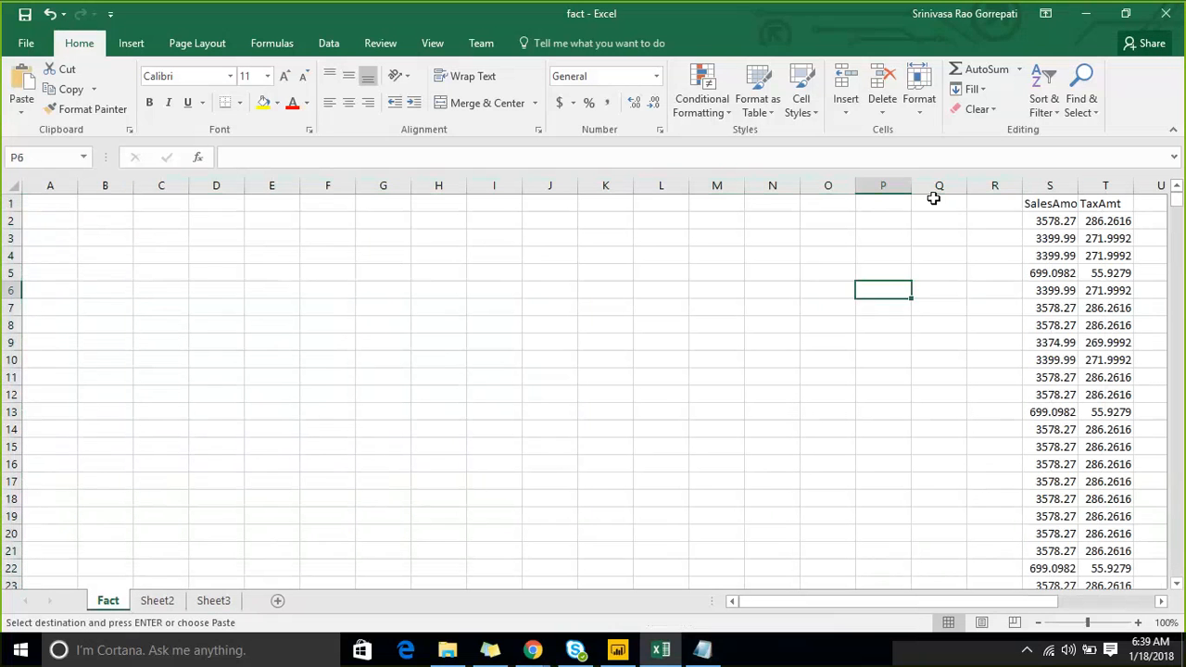
click(934, 201)
key(Return)
Step: Delete the empty columns A to P from the Fact sheet so the data starts in column A
drag(938, 185, 885, 185)
key(Left)
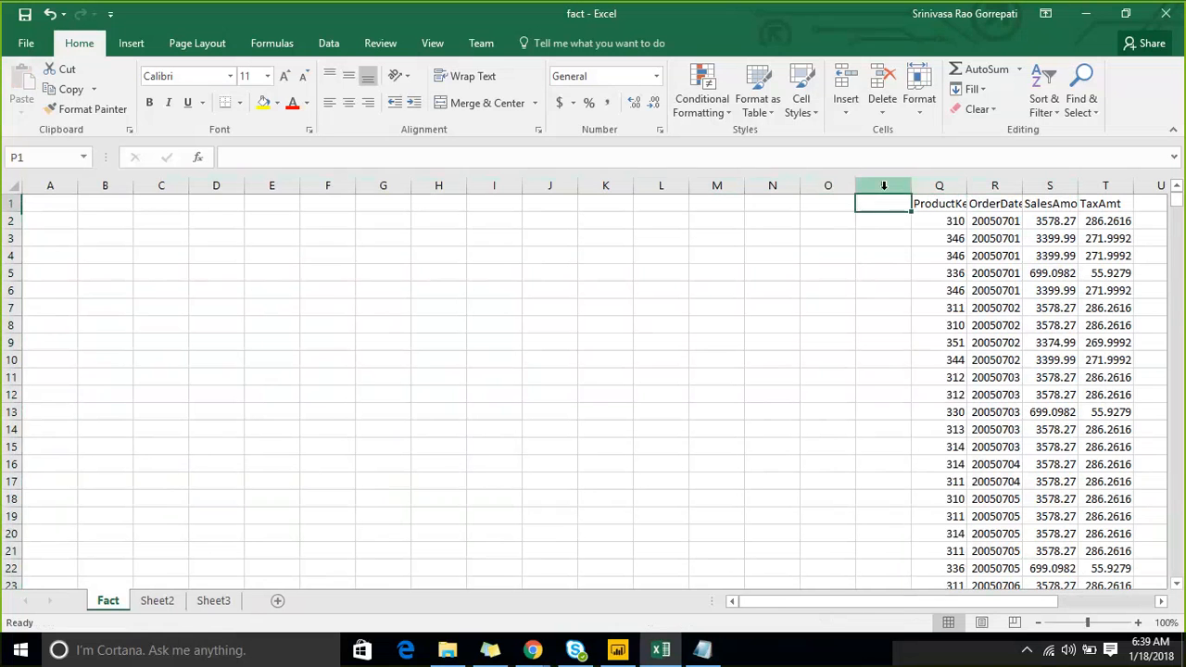
key(ctrl+shift+Left)
key(ctrl+shift+Down)
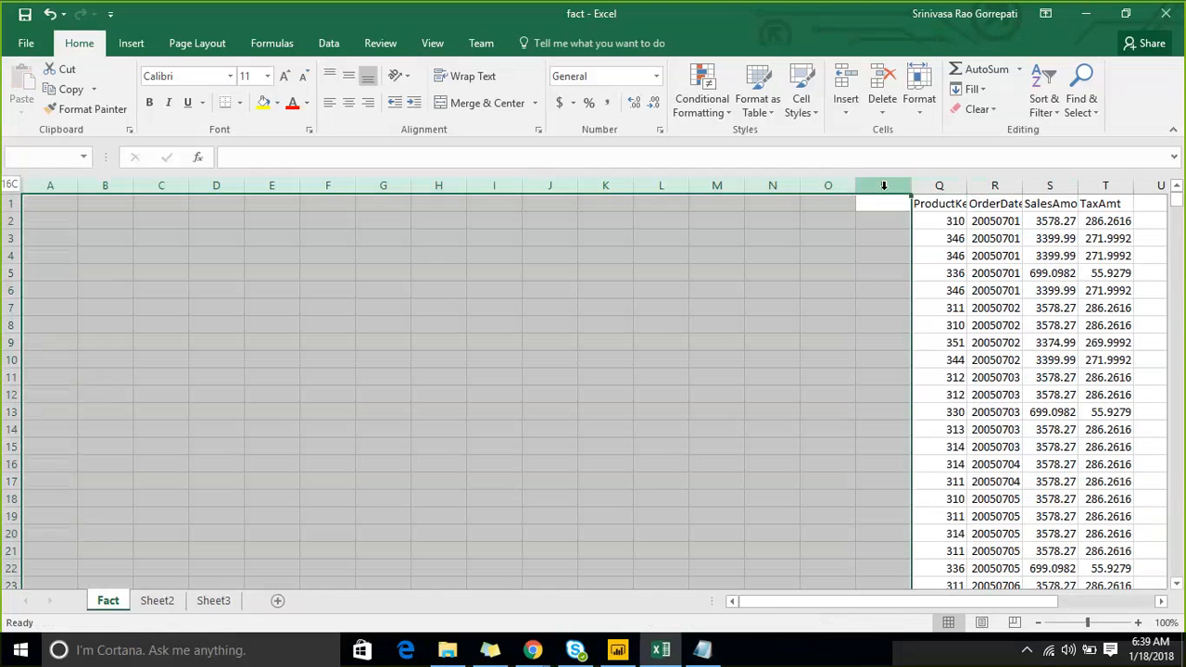
right_click(559, 181)
click(604, 325)
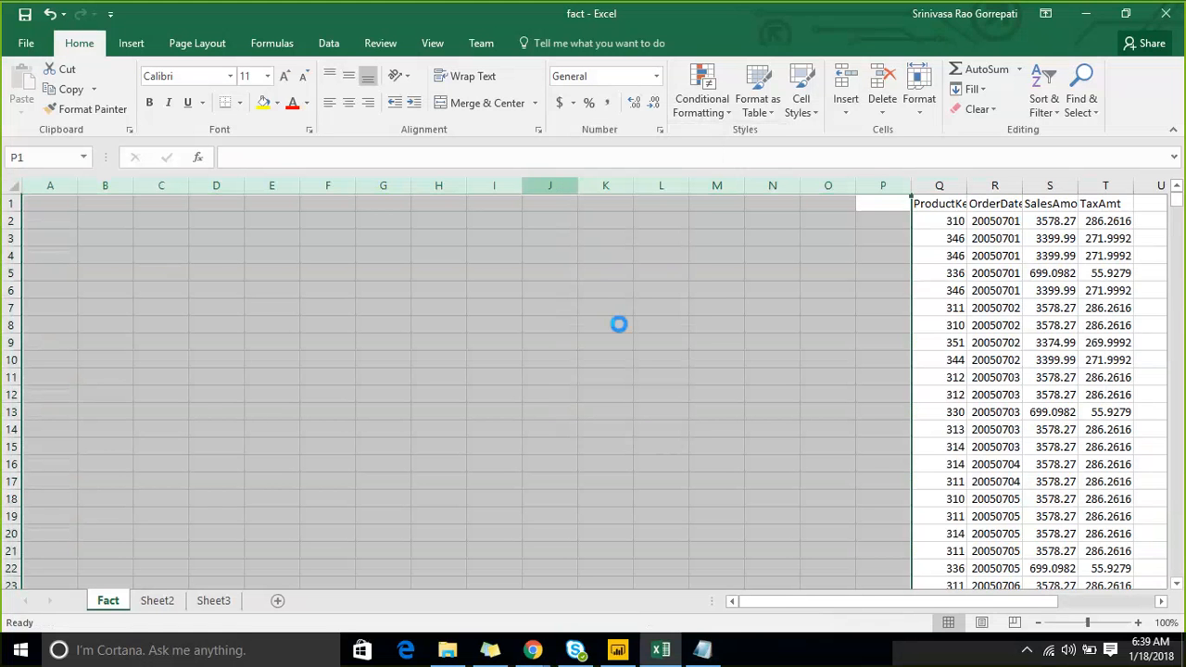
click(549, 272)
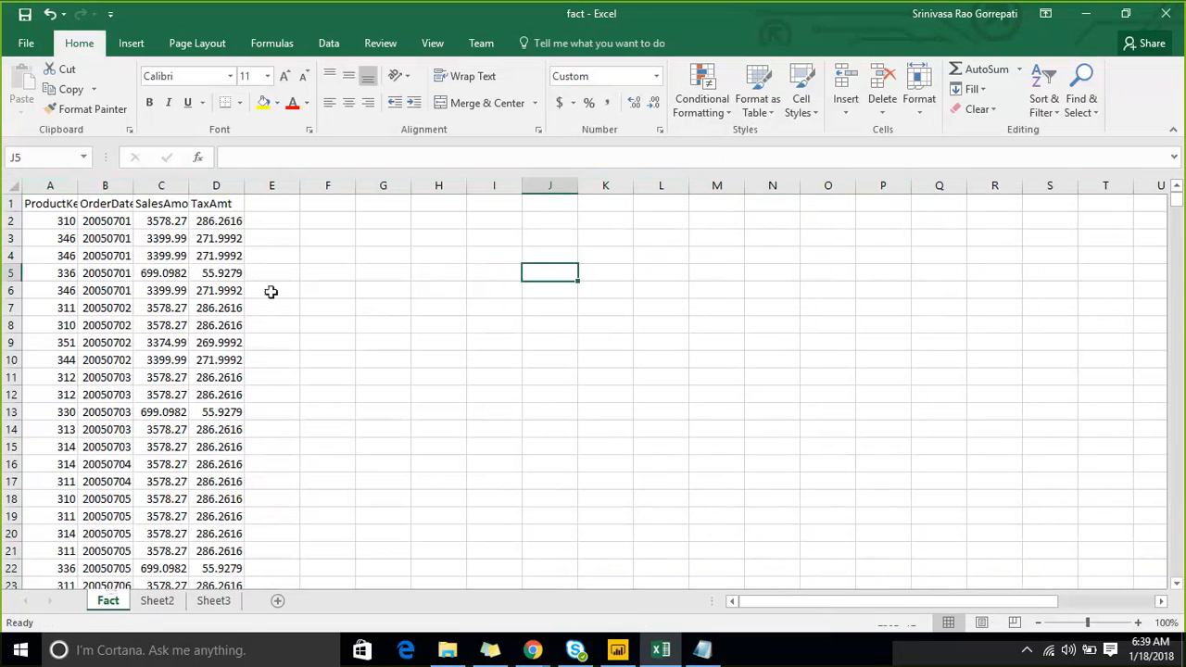
Step: Open the date workbook from File Explorer
click(165, 601)
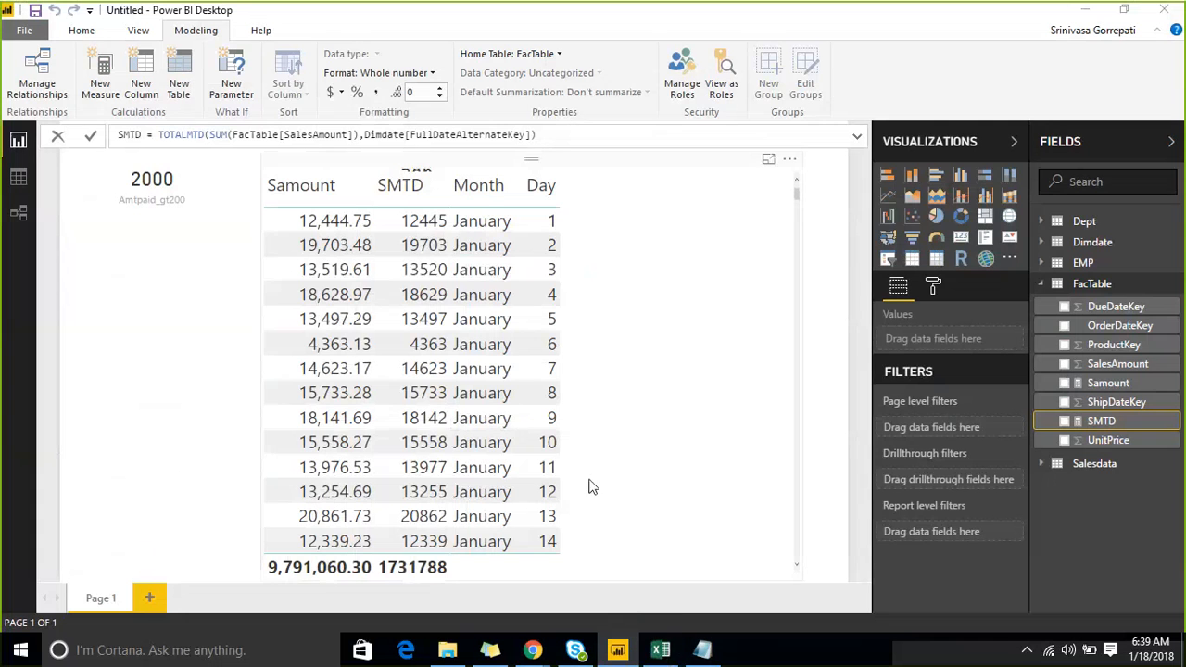
click(661, 651)
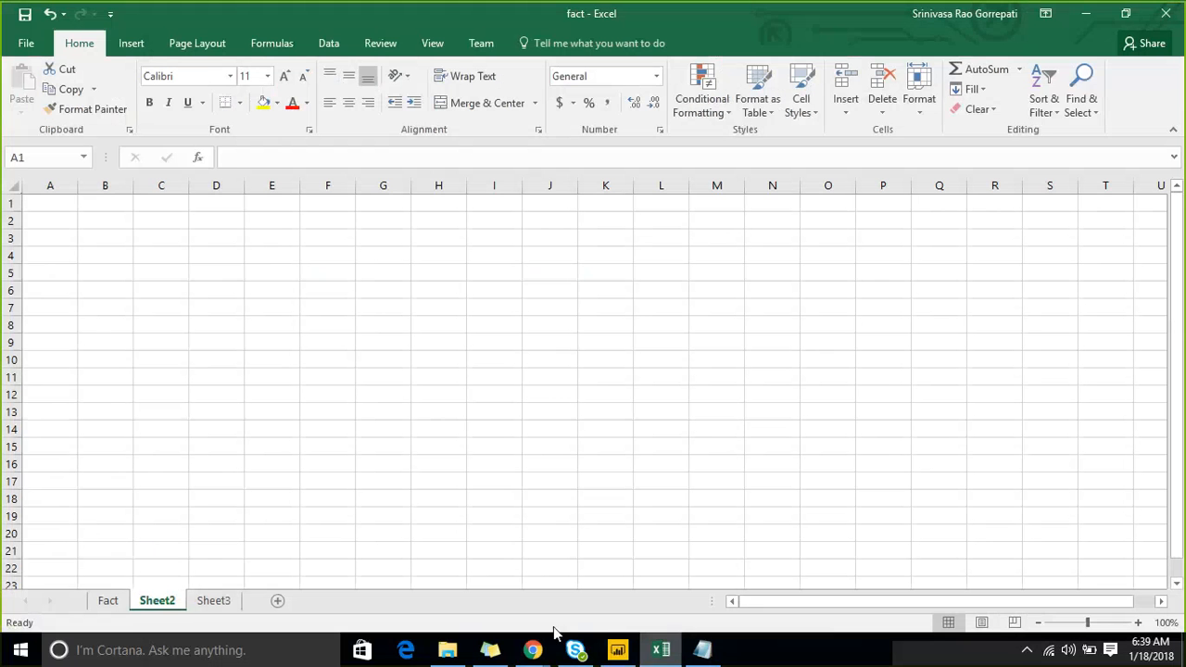
click(111, 601)
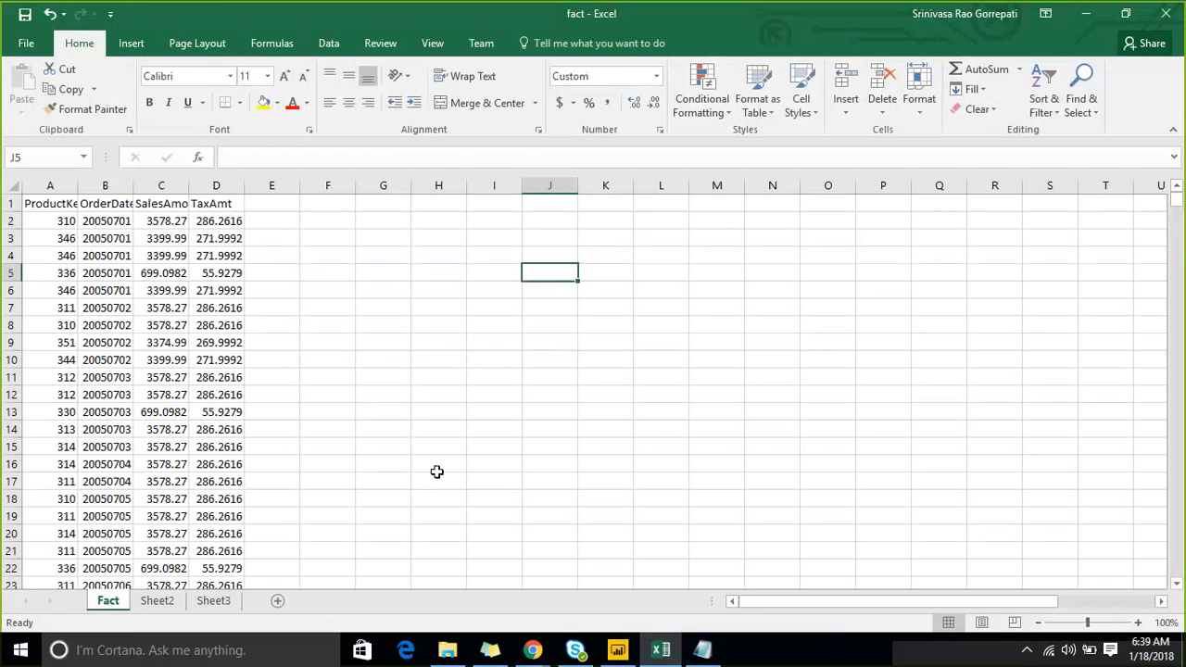
click(447, 651)
double_click(239, 517)
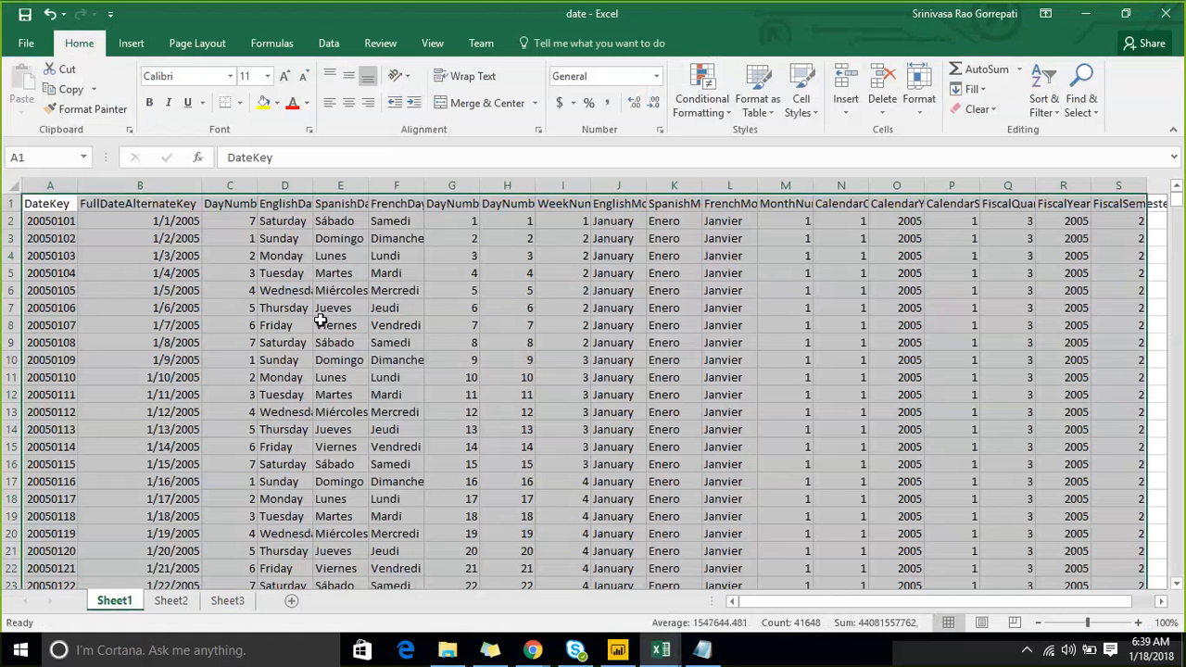
Step: Try to copy the DateKey and FullDateAlternateKey columns from the date workbook for Sheet2 of the fact workbook
click(324, 322)
ctrl+click(116, 187)
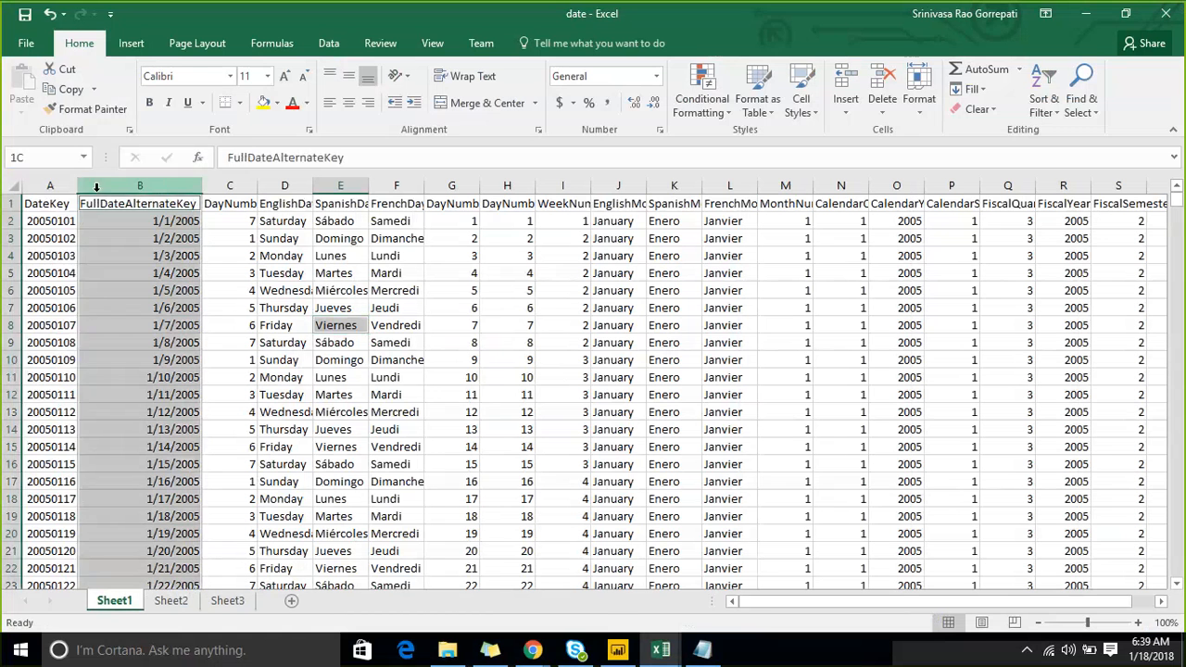
ctrl+click(69, 187)
key(ctrl+c)
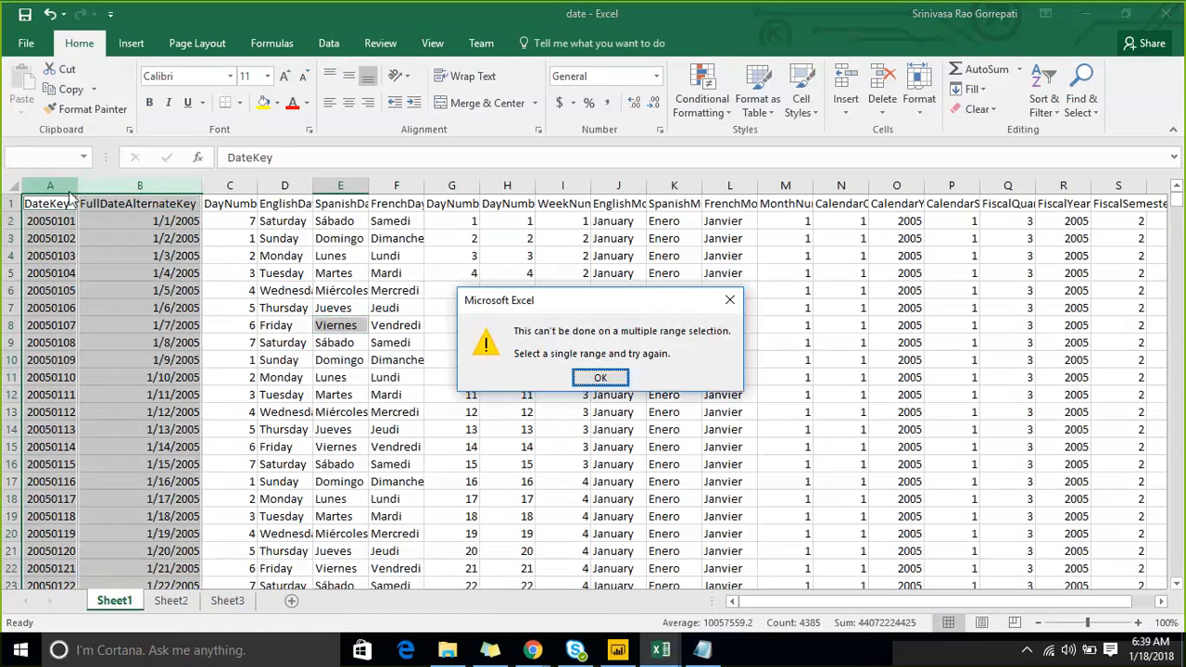
click(601, 378)
key(ctrl+Tab)
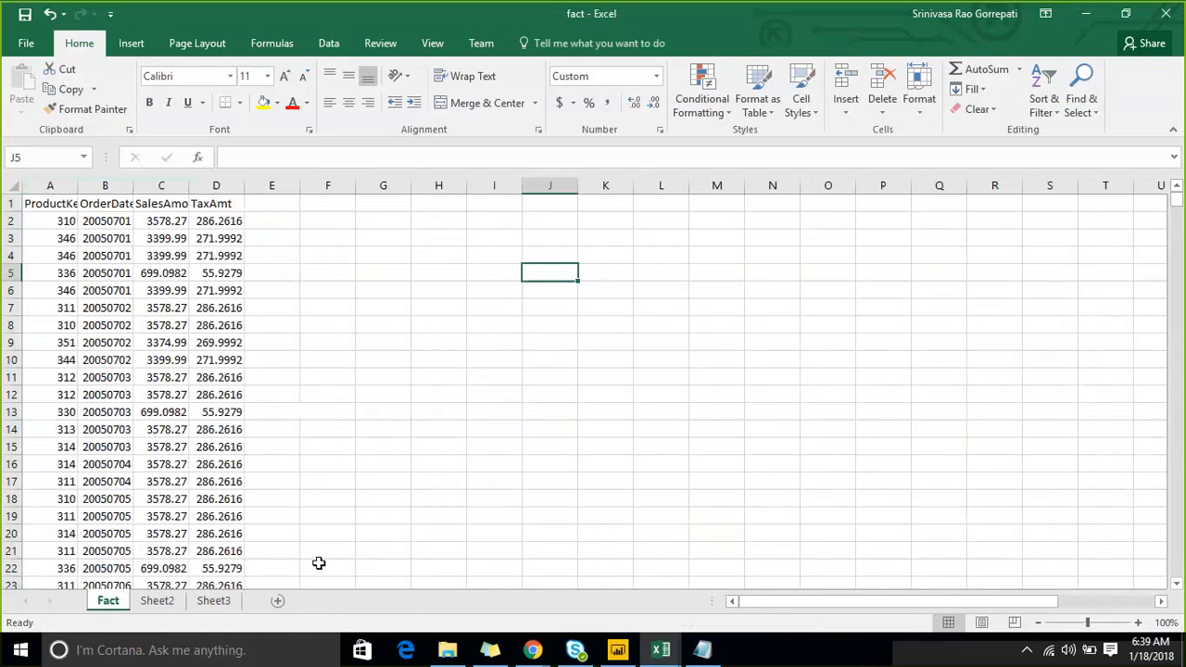
click(157, 600)
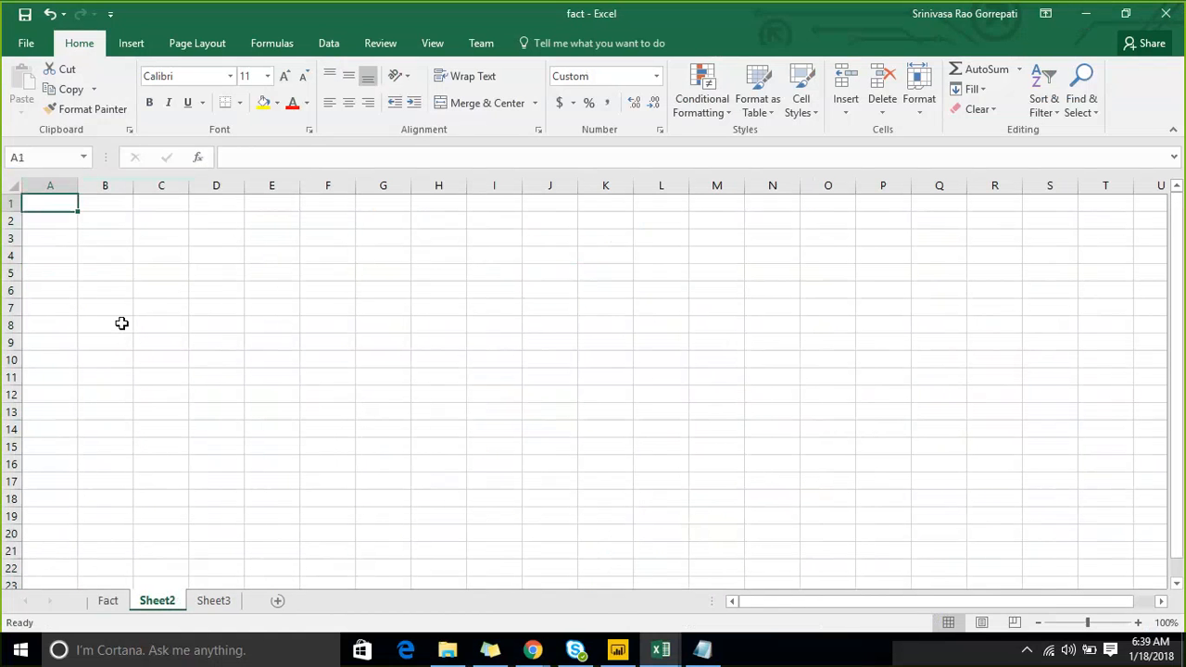
click(102, 255)
click(69, 214)
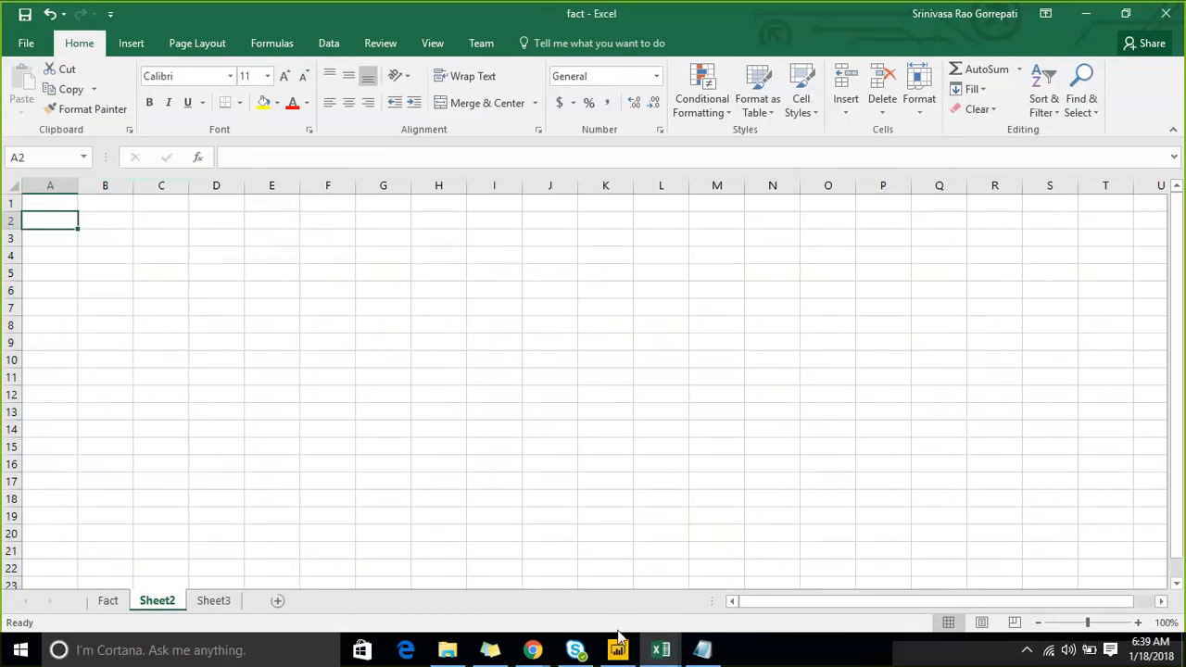
click(662, 651)
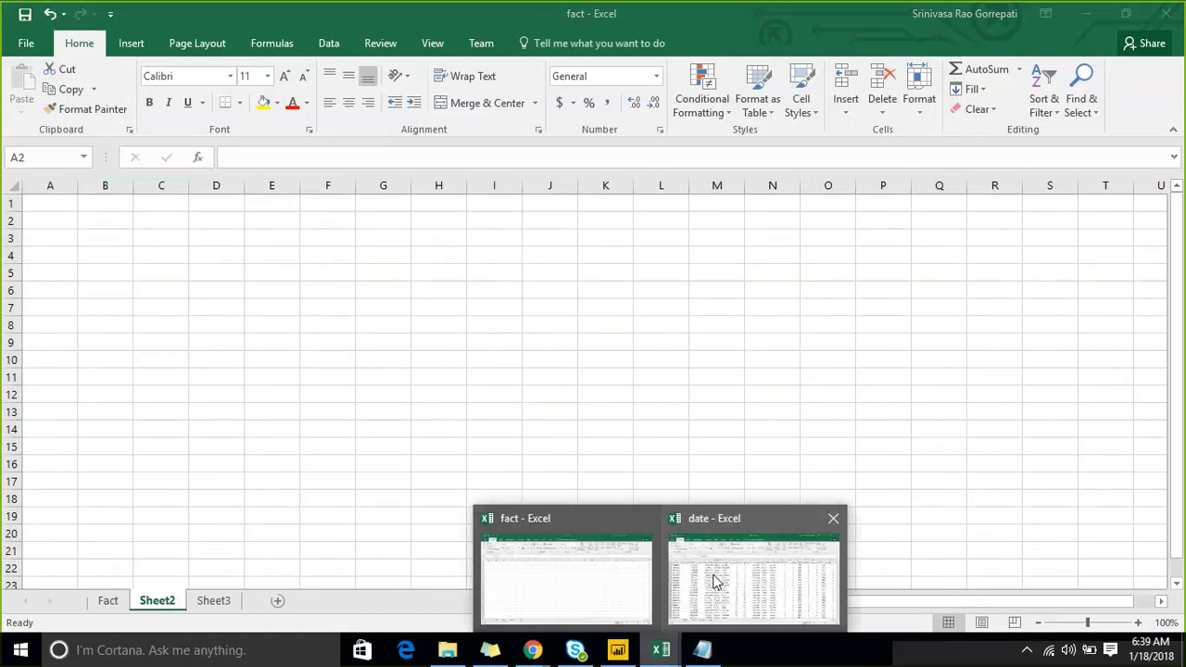
click(715, 581)
click(282, 240)
click(171, 187)
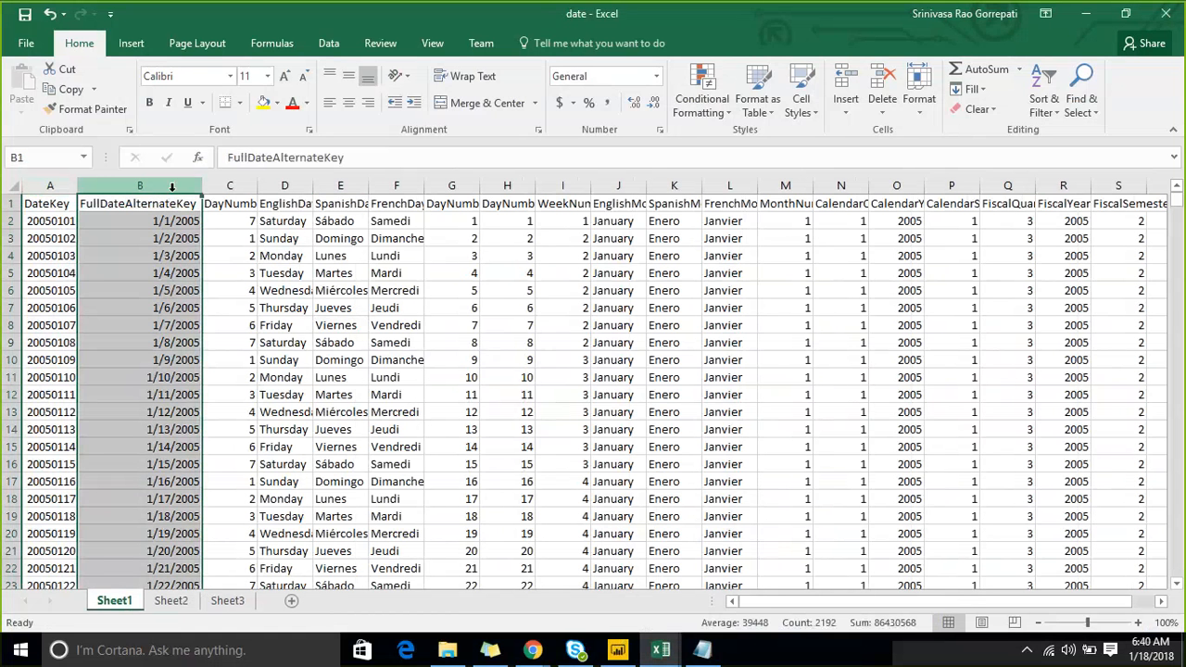
key(shift+Left)
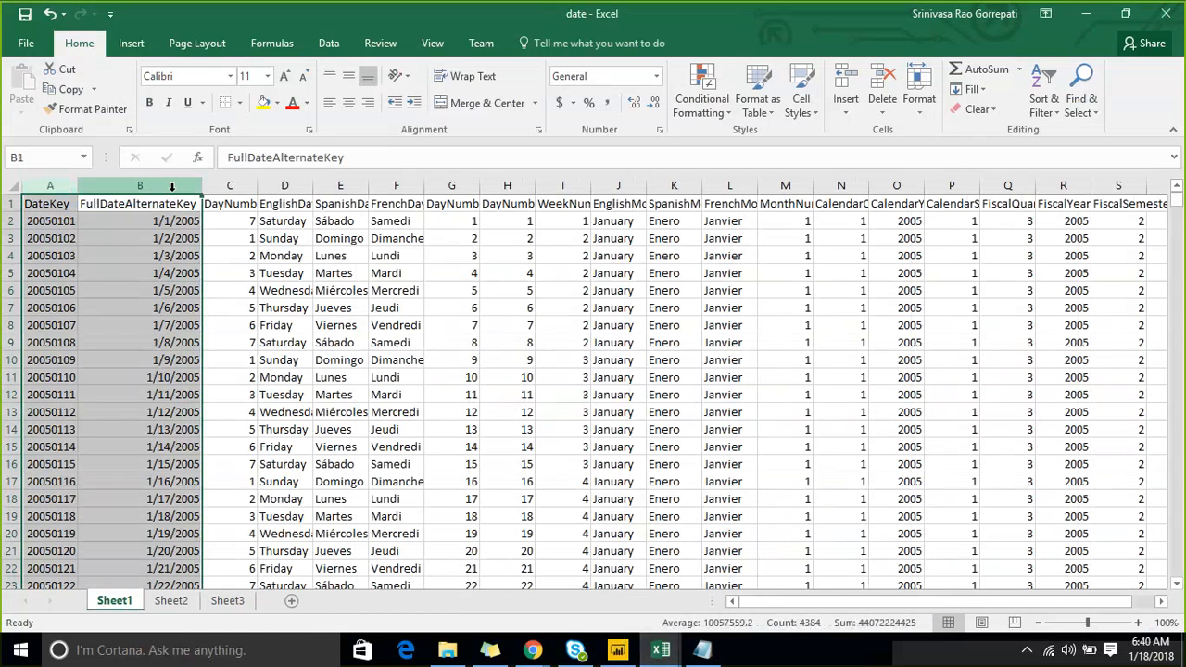
click(281, 239)
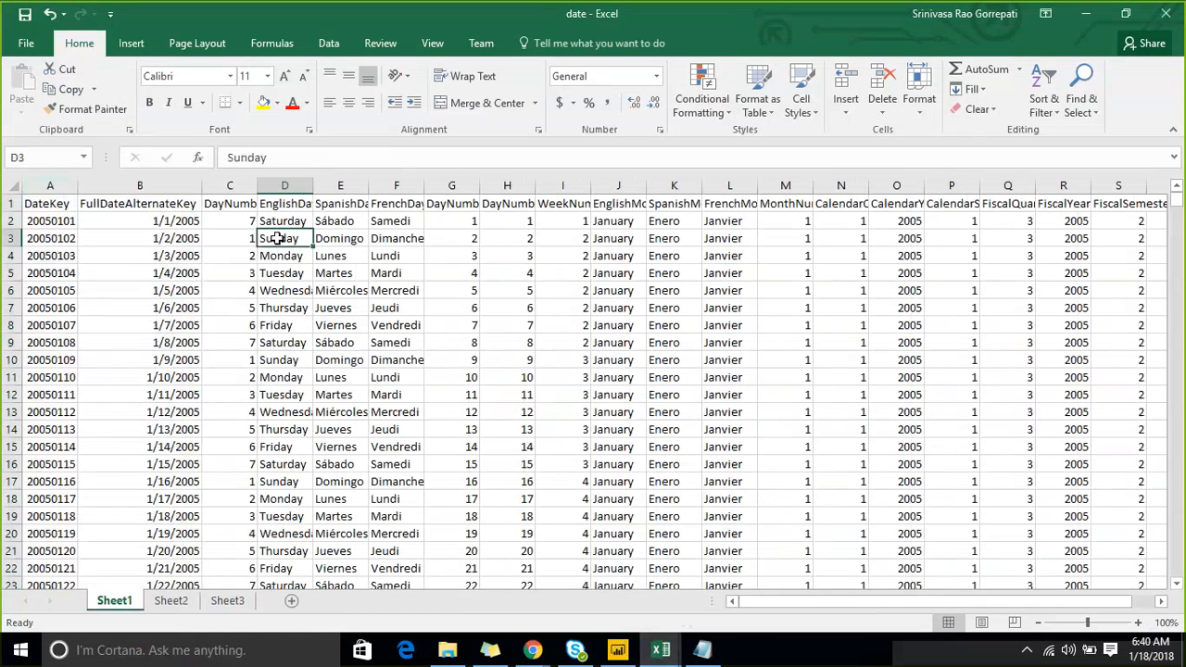
click(153, 204)
click(1044, 93)
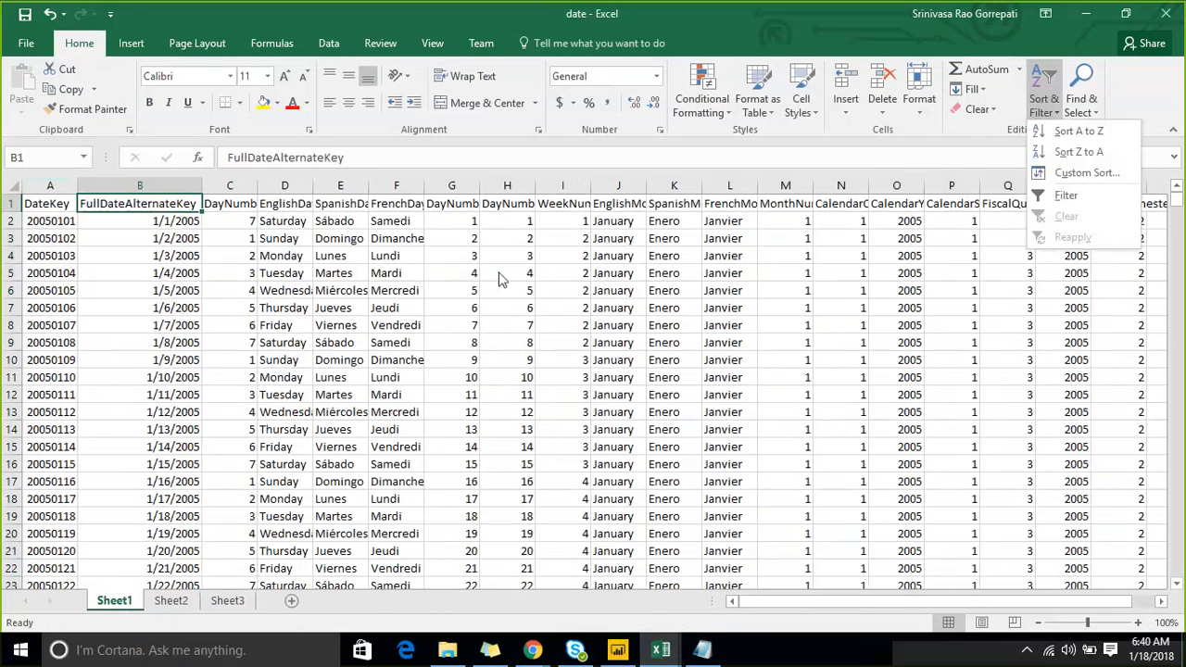
key(Down)
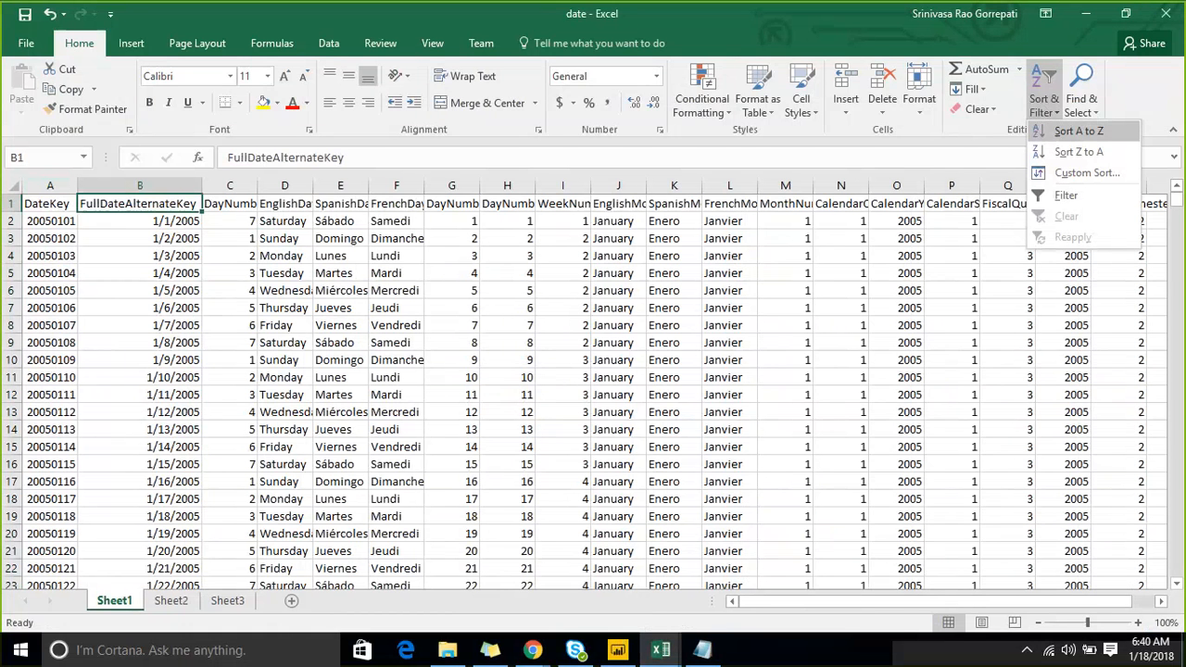
Step: Copy the FullDateAlternateKey column from Sheet1 of the date workbook into column A of Sheet2 in the fact workbook
click(163, 179)
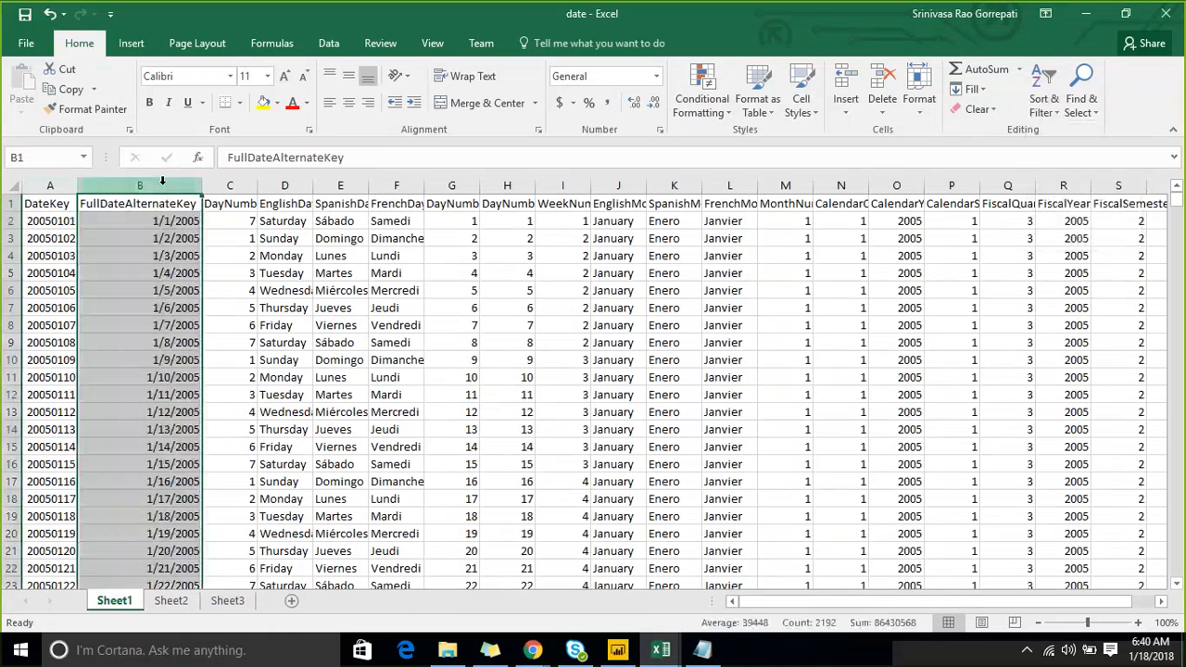
key(ctrl+c)
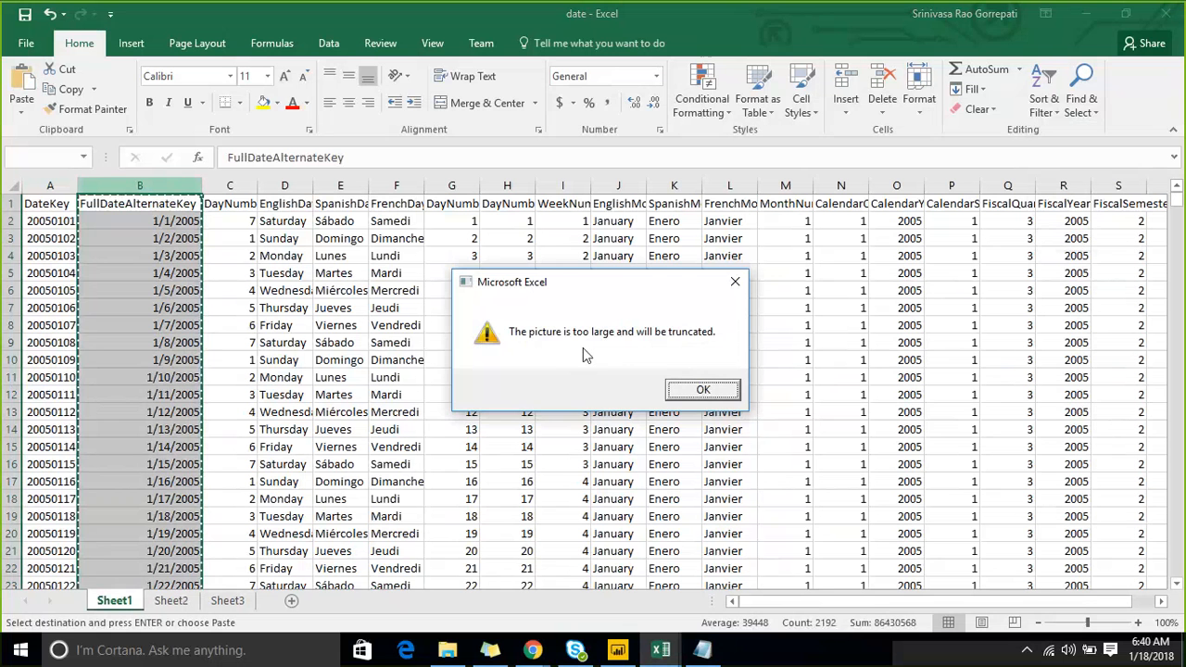
click(702, 388)
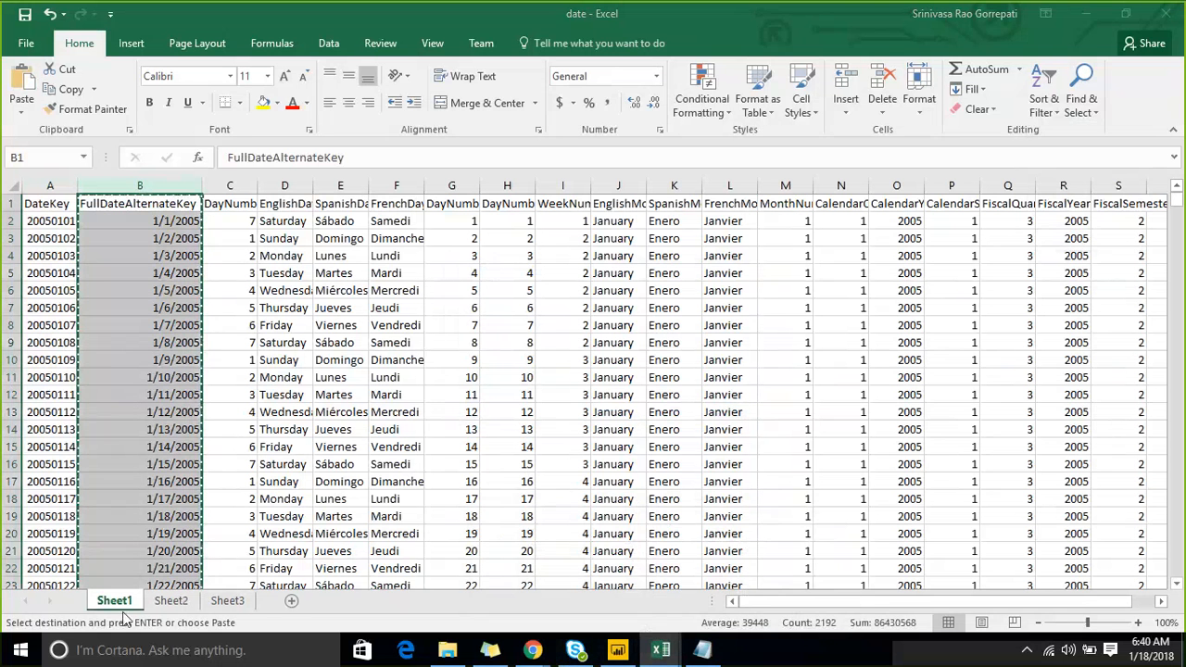
click(171, 603)
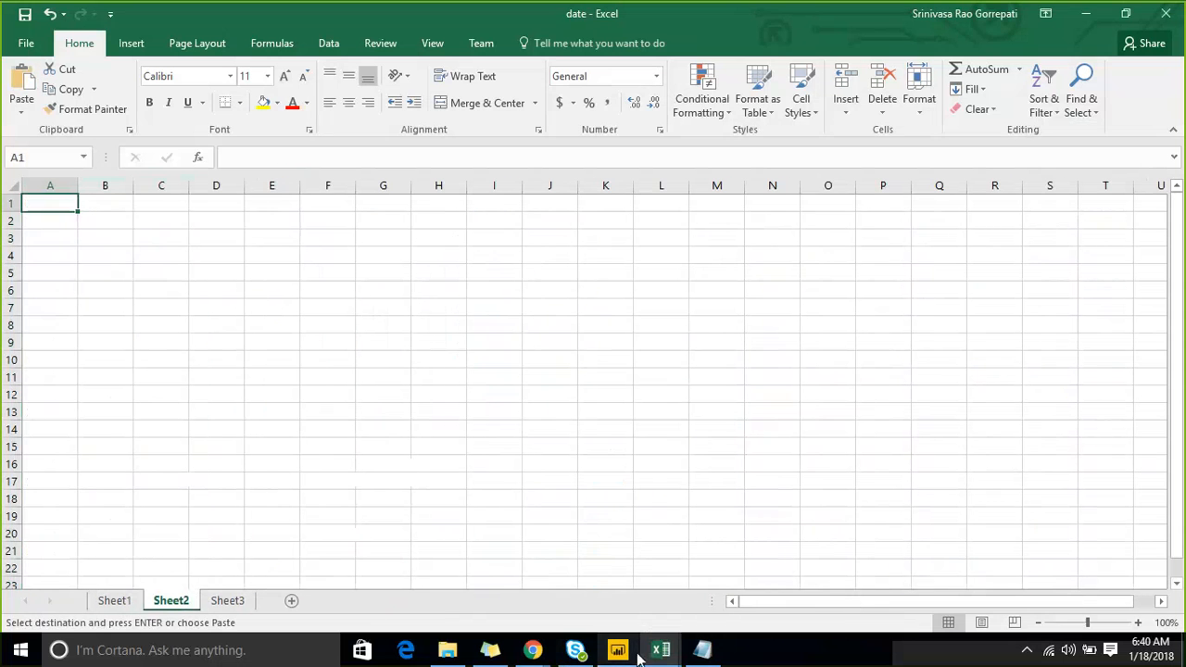
mouse_move(643, 646)
click(618, 607)
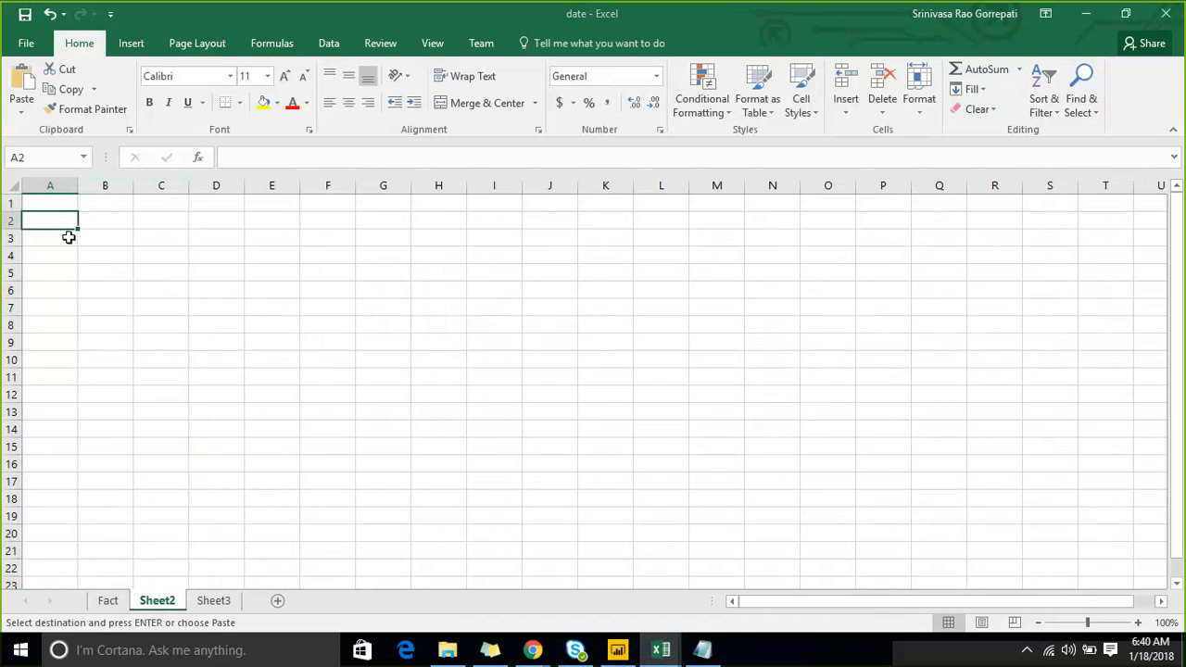
click(34, 204)
key(Return)
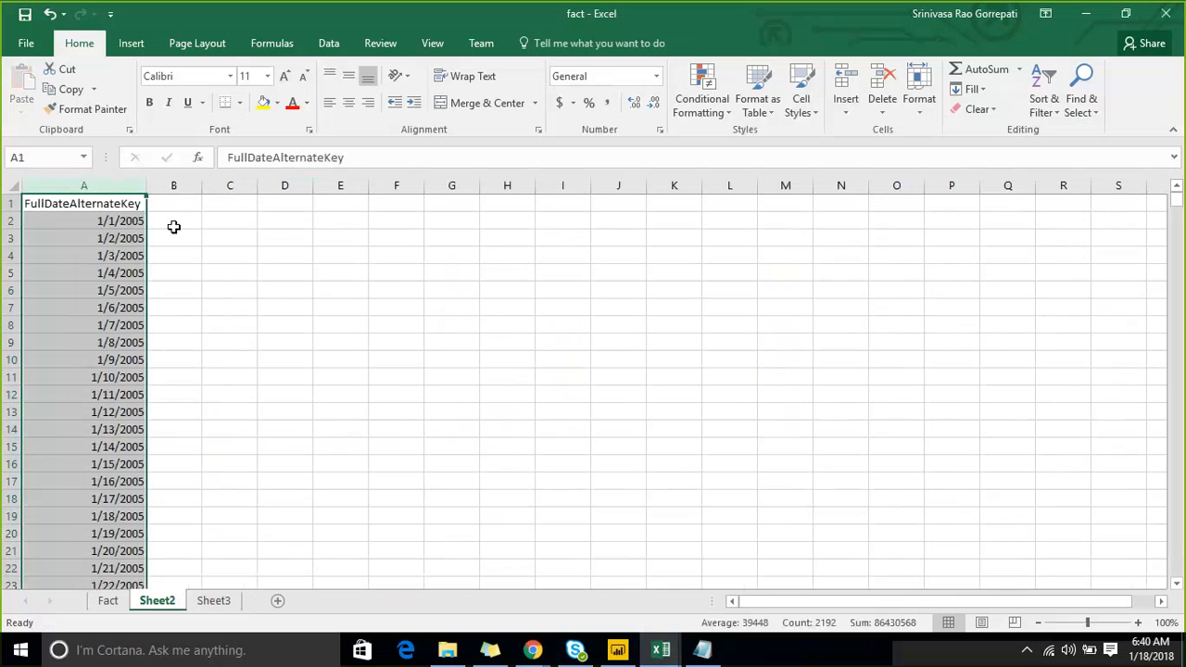
click(230, 252)
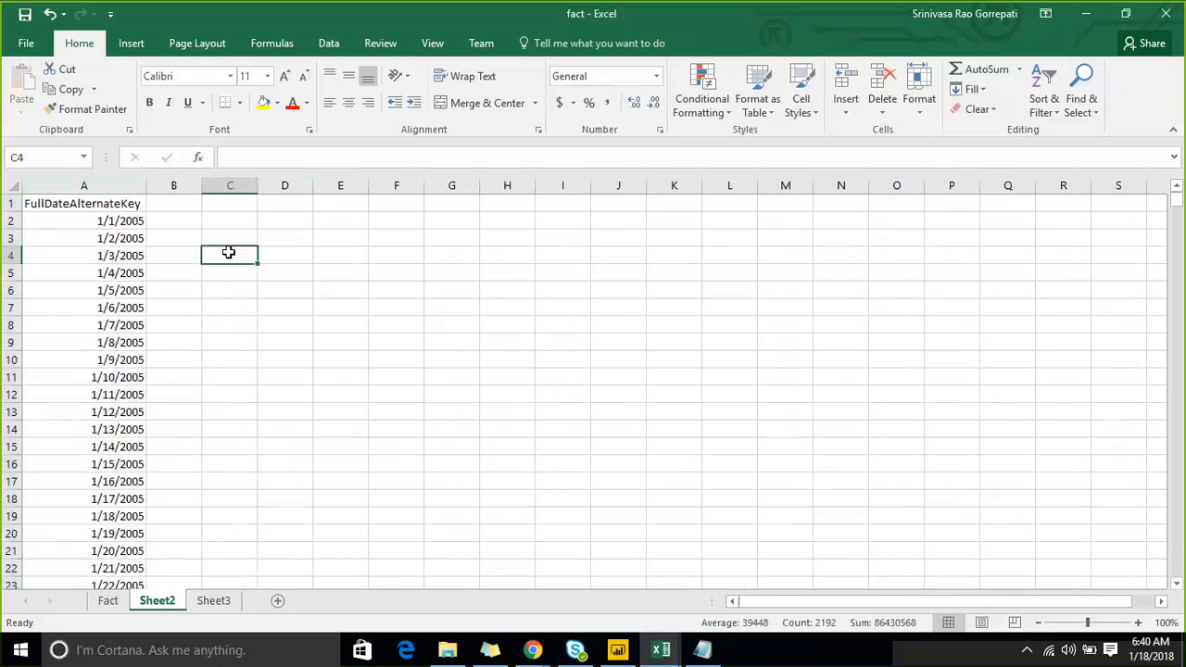
Step: Rename Sheet2 of the fact workbook as DimDate and save the workbook
double_click(157, 600)
text(DimD)
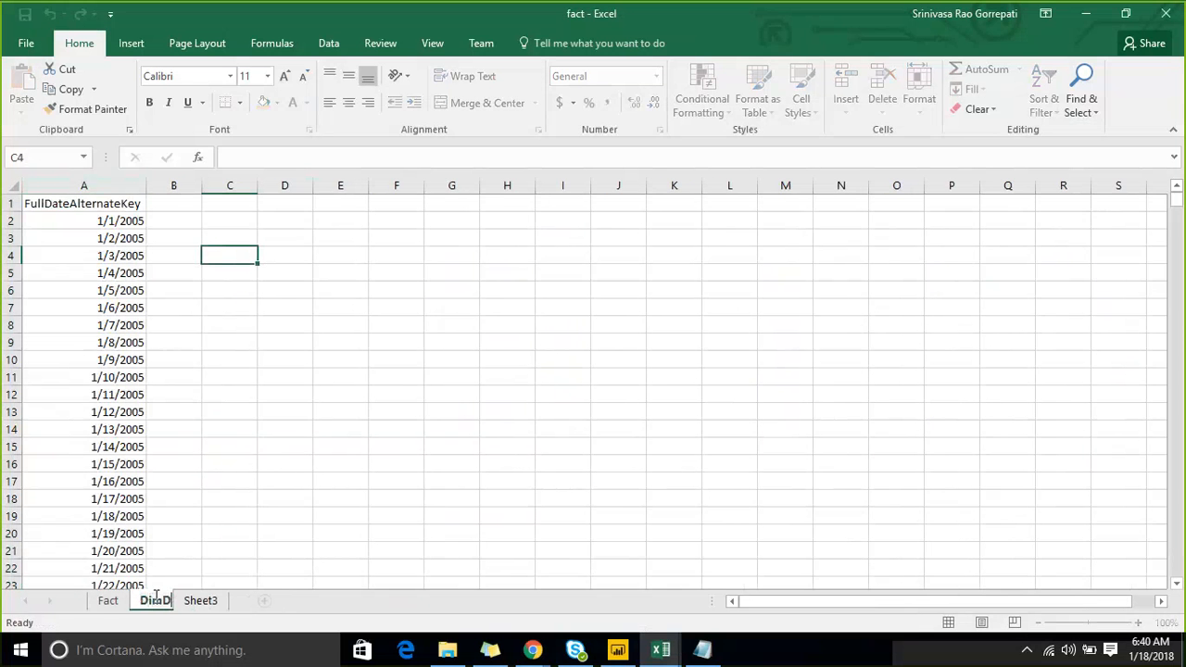
text(ate)
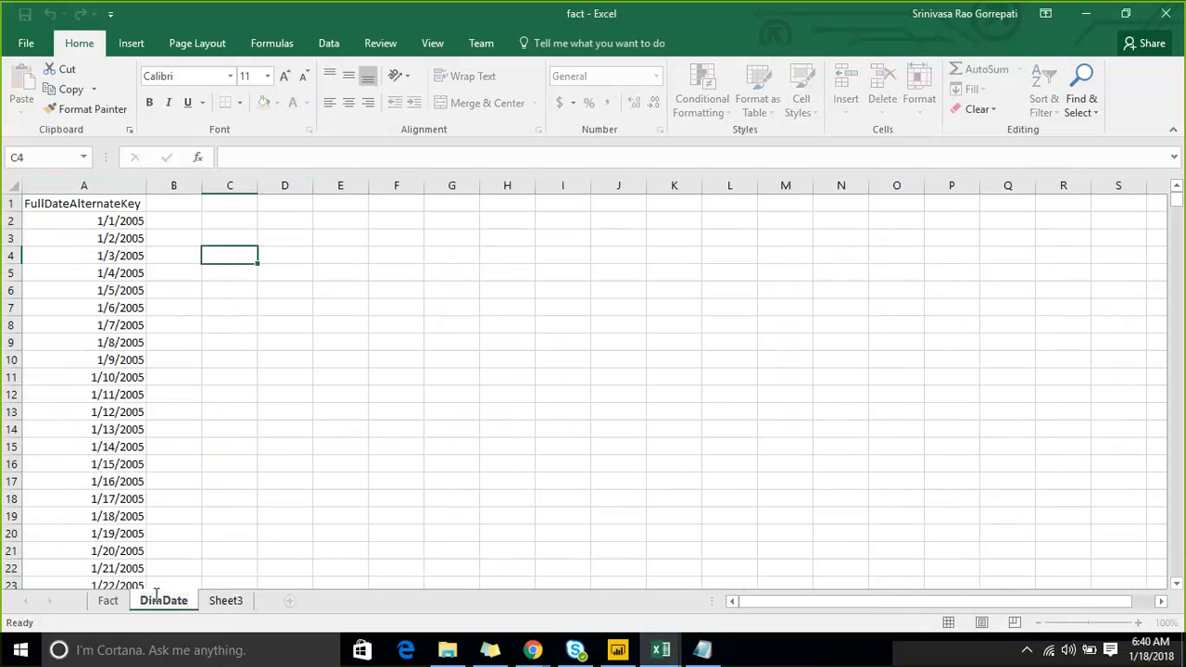
click(326, 467)
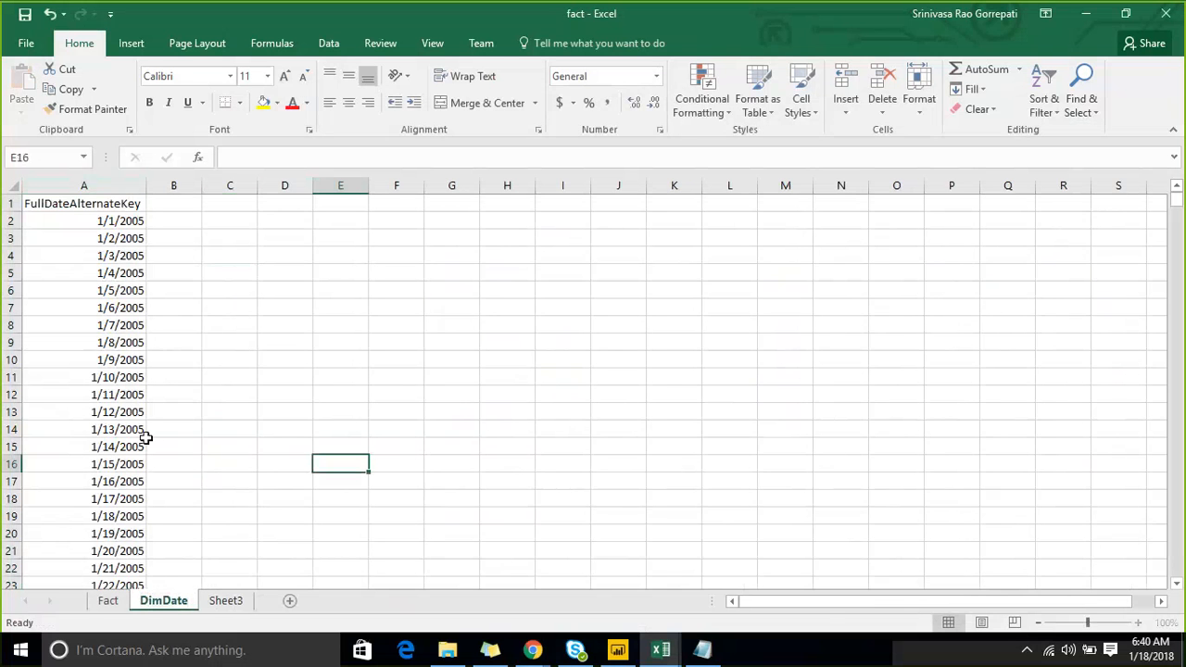
click(25, 16)
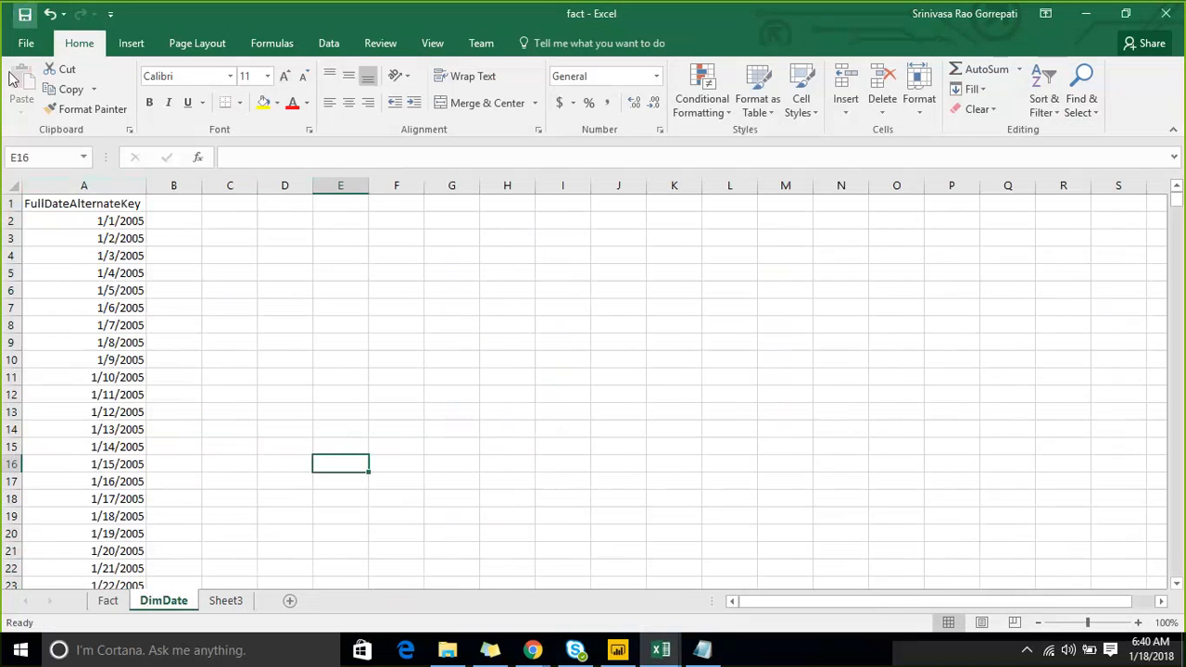
click(266, 288)
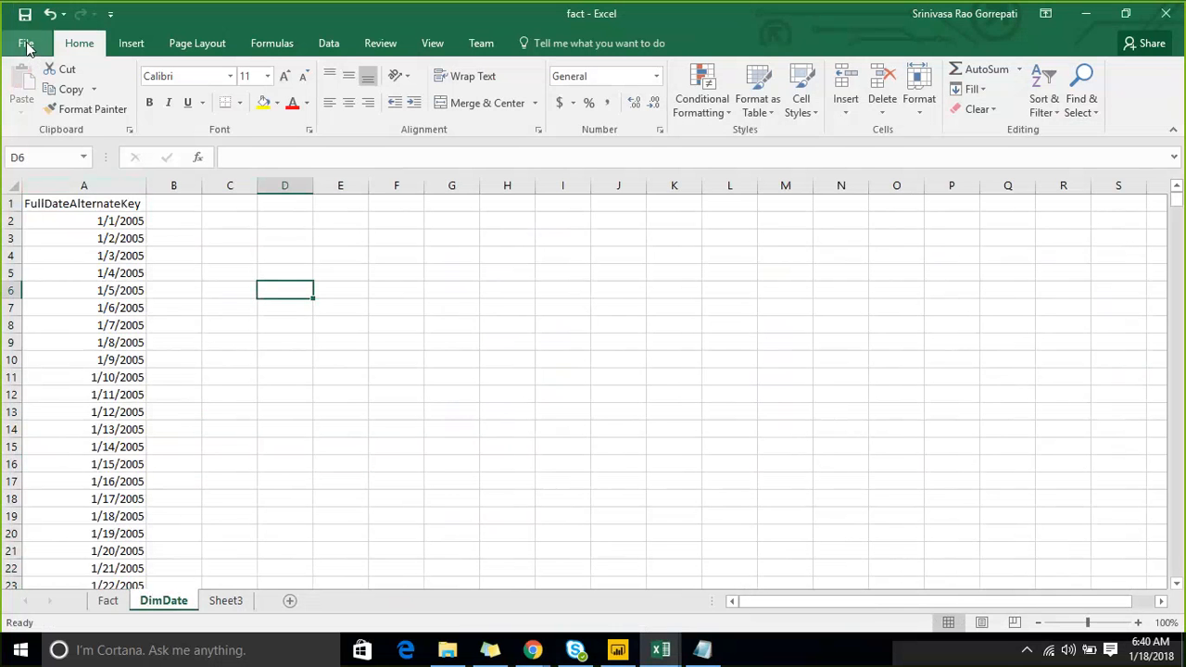
Step: Convert column A of the DimDate sheet into a table with headers and name the table Dimdate
click(85, 186)
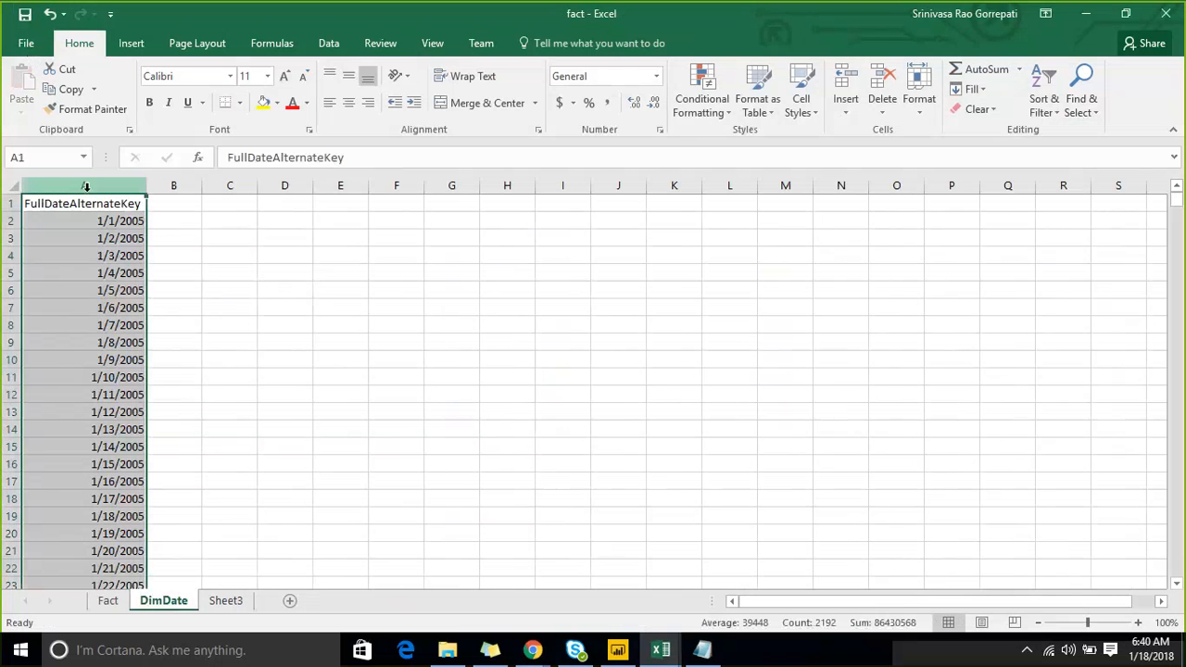
key(ctrl+t)
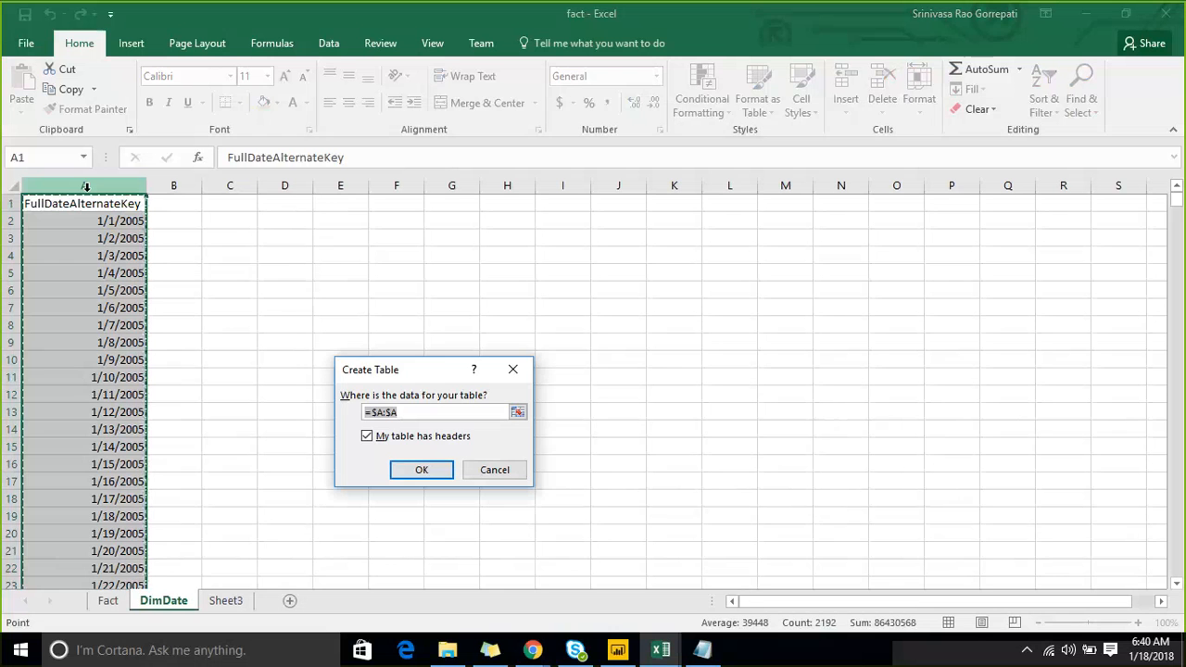
key(Return)
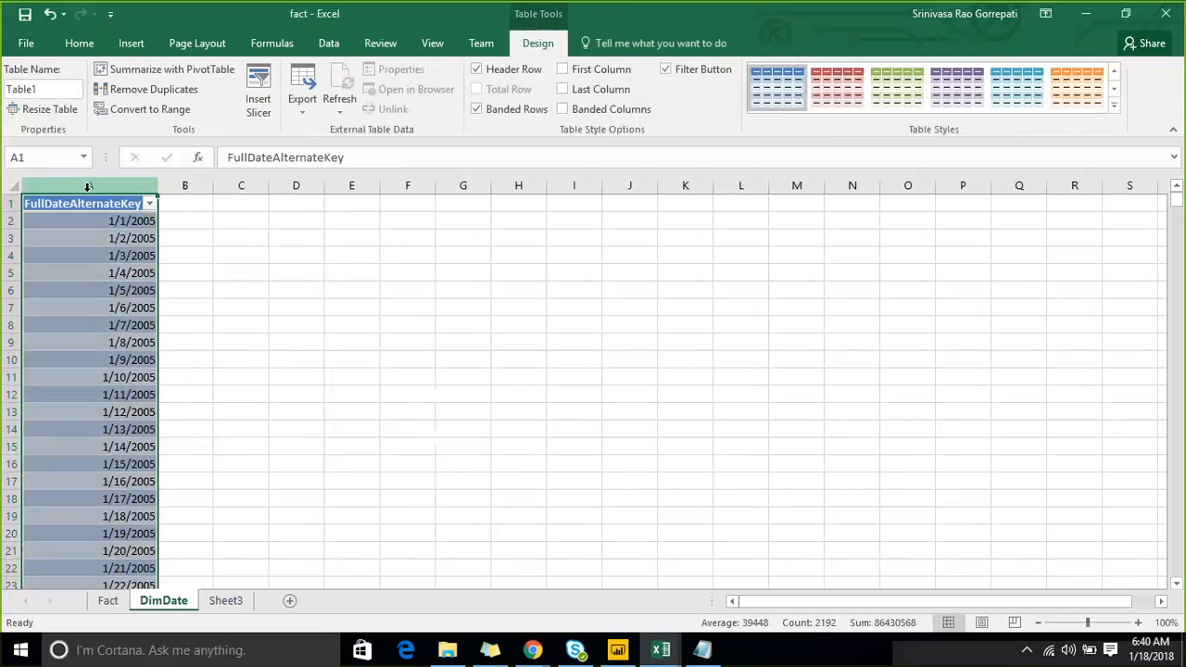
click(47, 88)
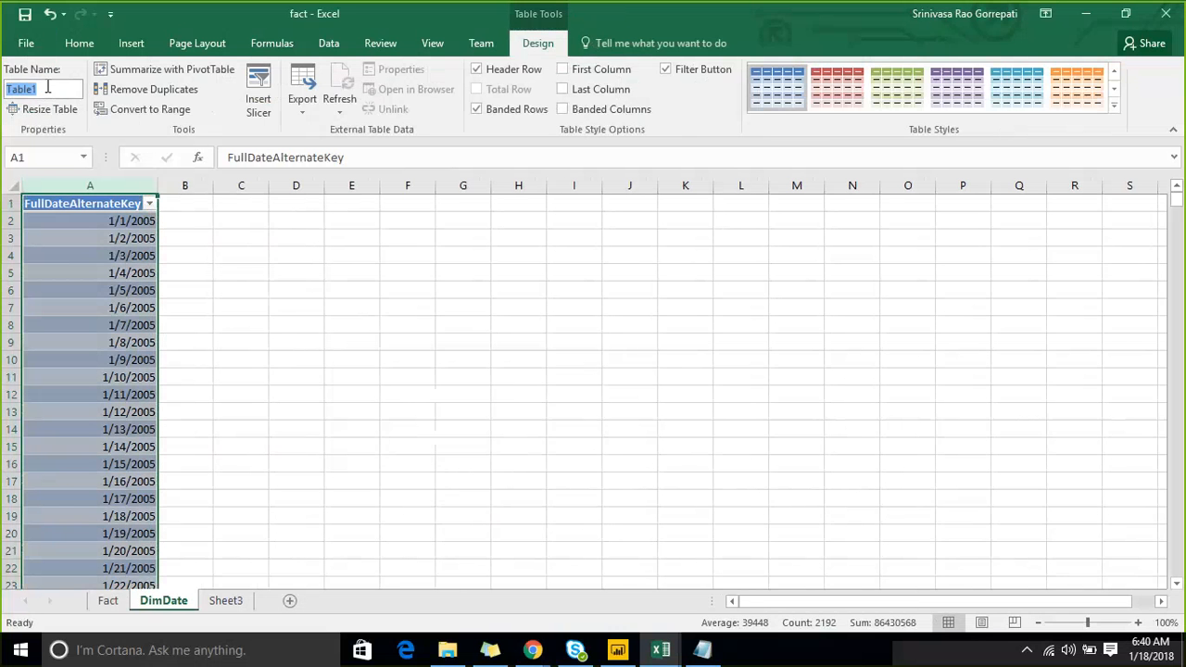
text(Dimdate)
key(Return)
click(511, 423)
Step: Convert the data on the Fact sheet into a table with headers and name the table Fact
click(107, 601)
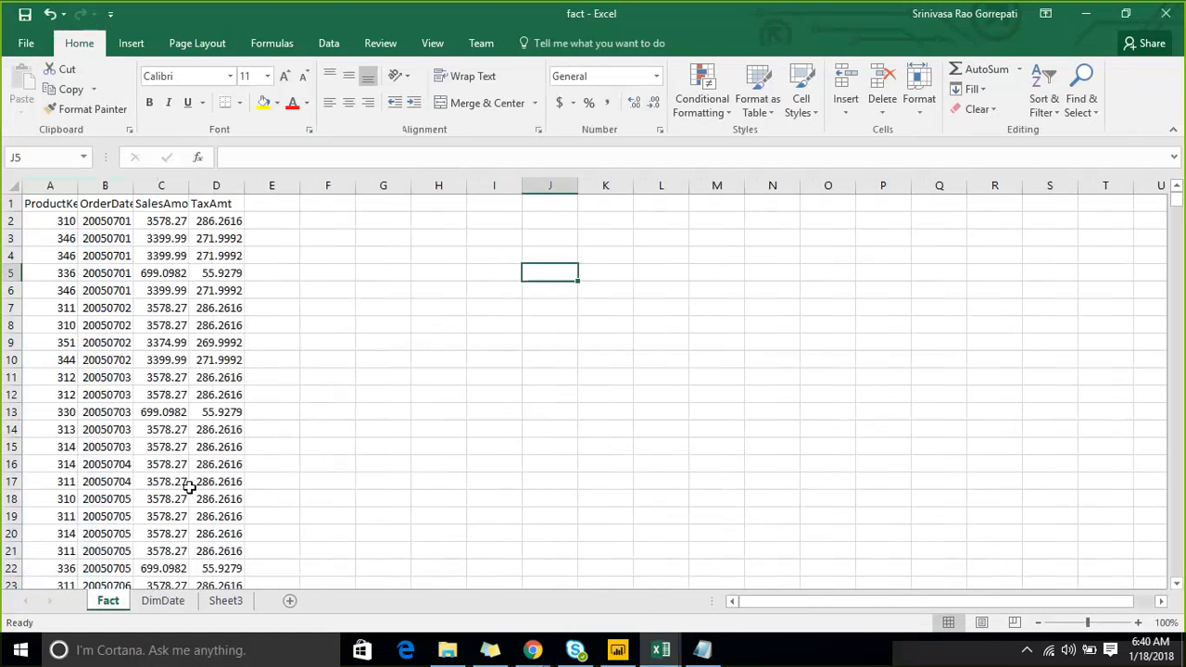
click(221, 332)
key(ctrl+a)
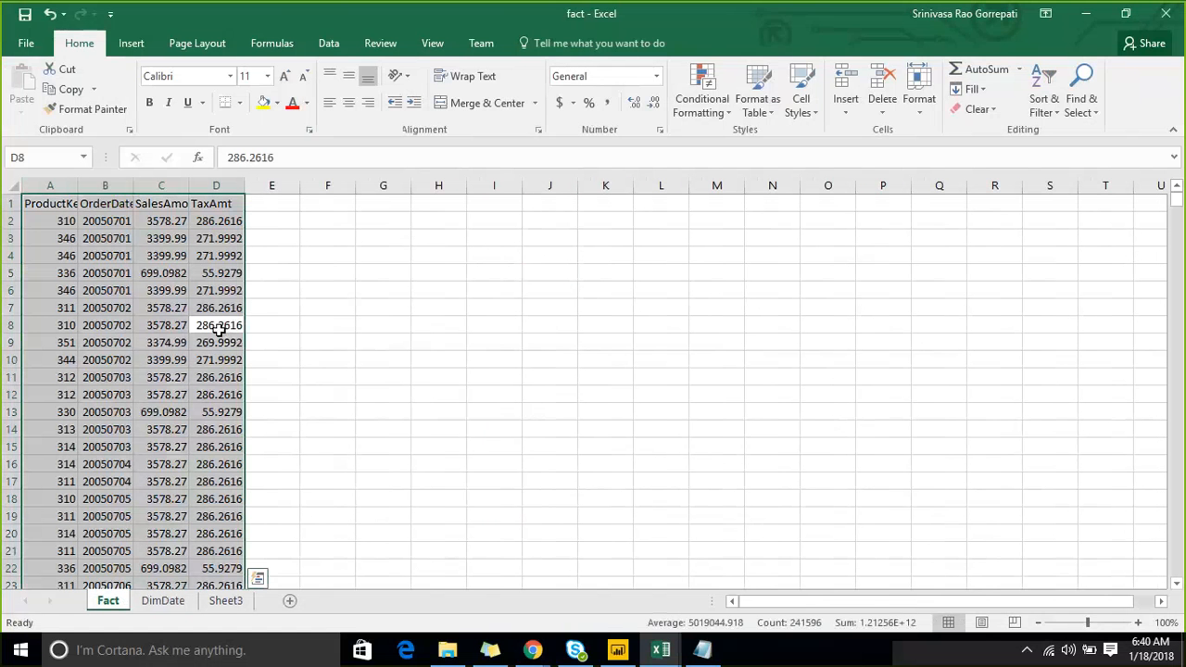
key(ctrl+t)
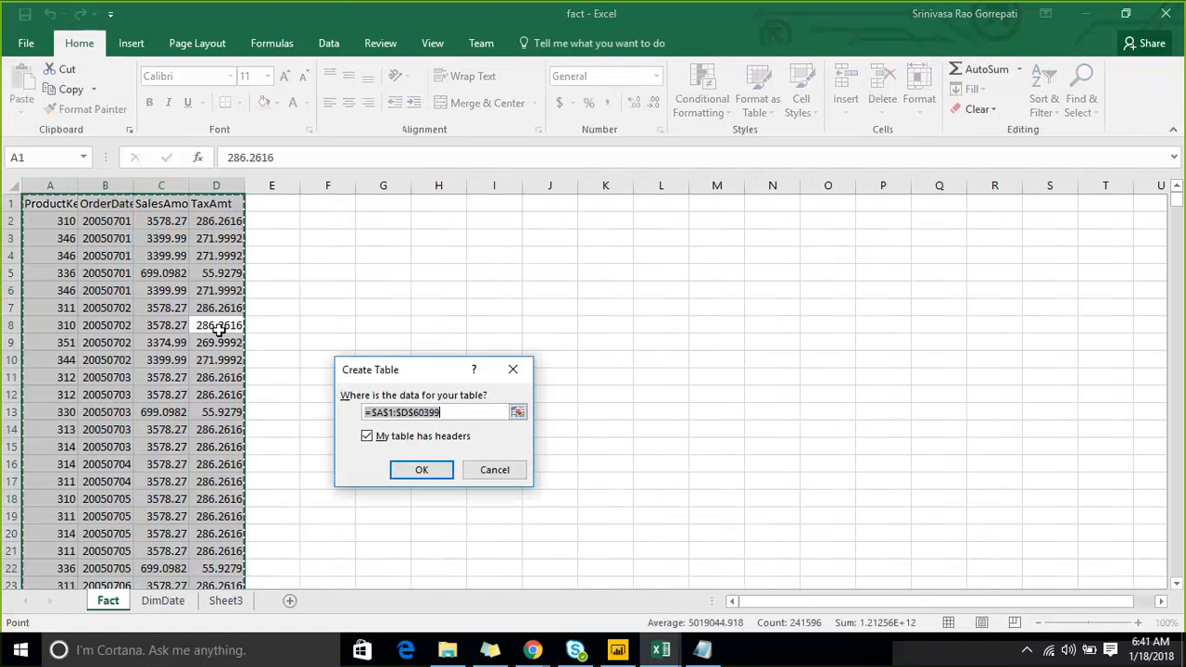
key(Return)
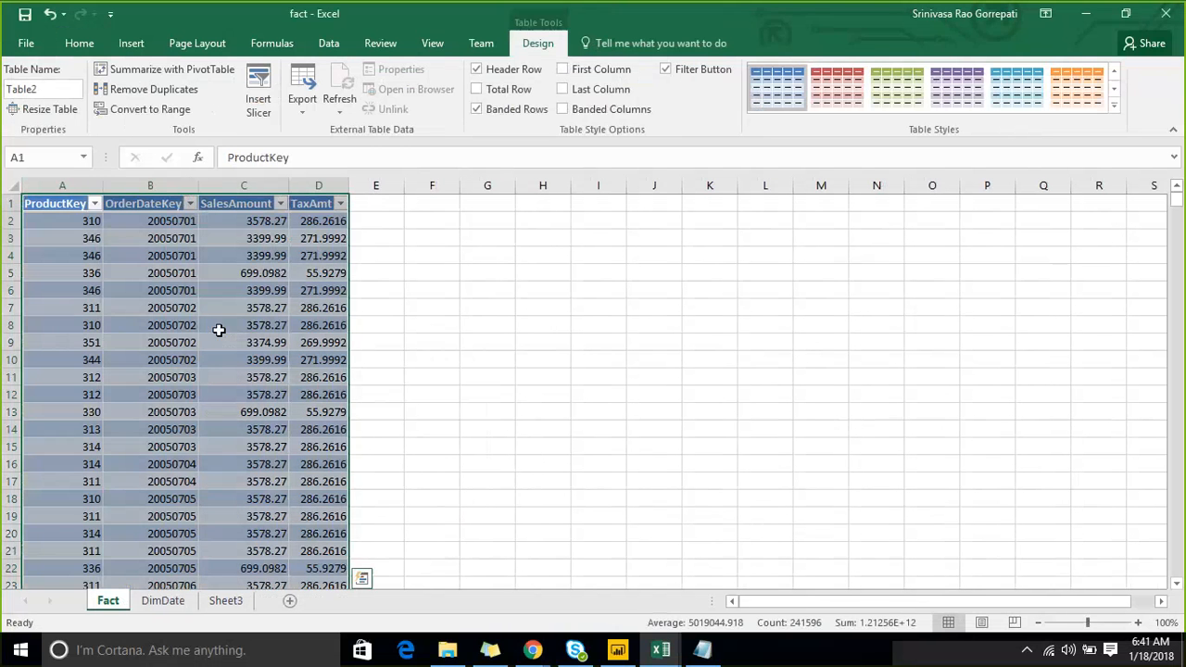
click(57, 89)
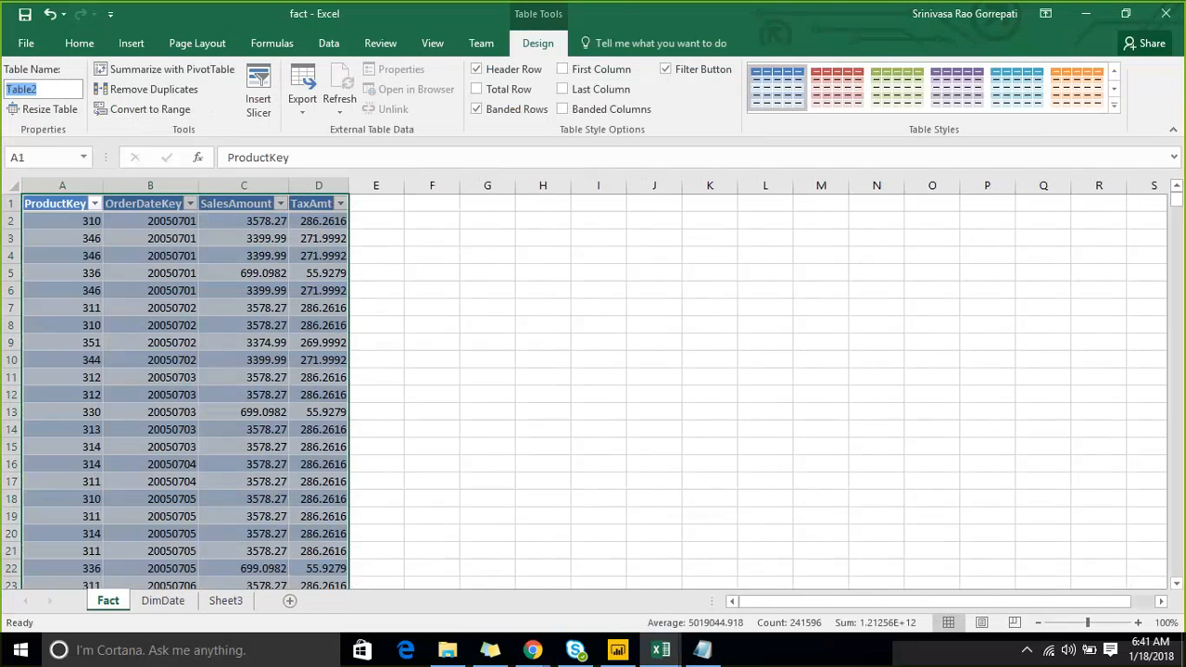
text(Fact)
key(Return)
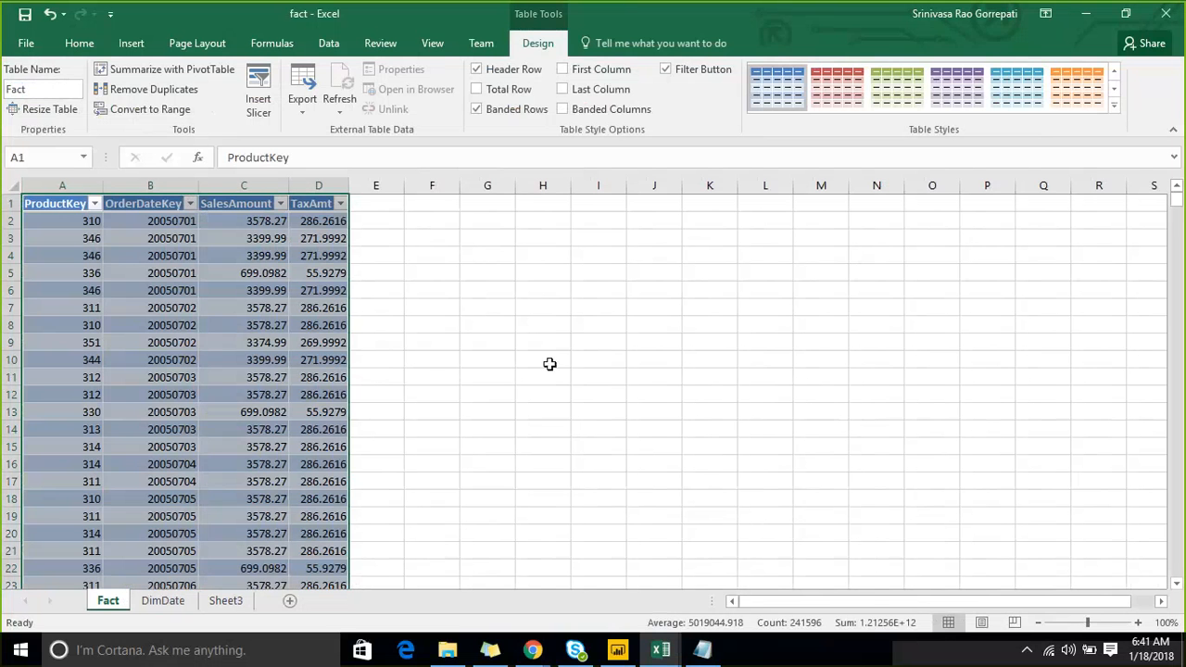
drag(550, 364, 550, 343)
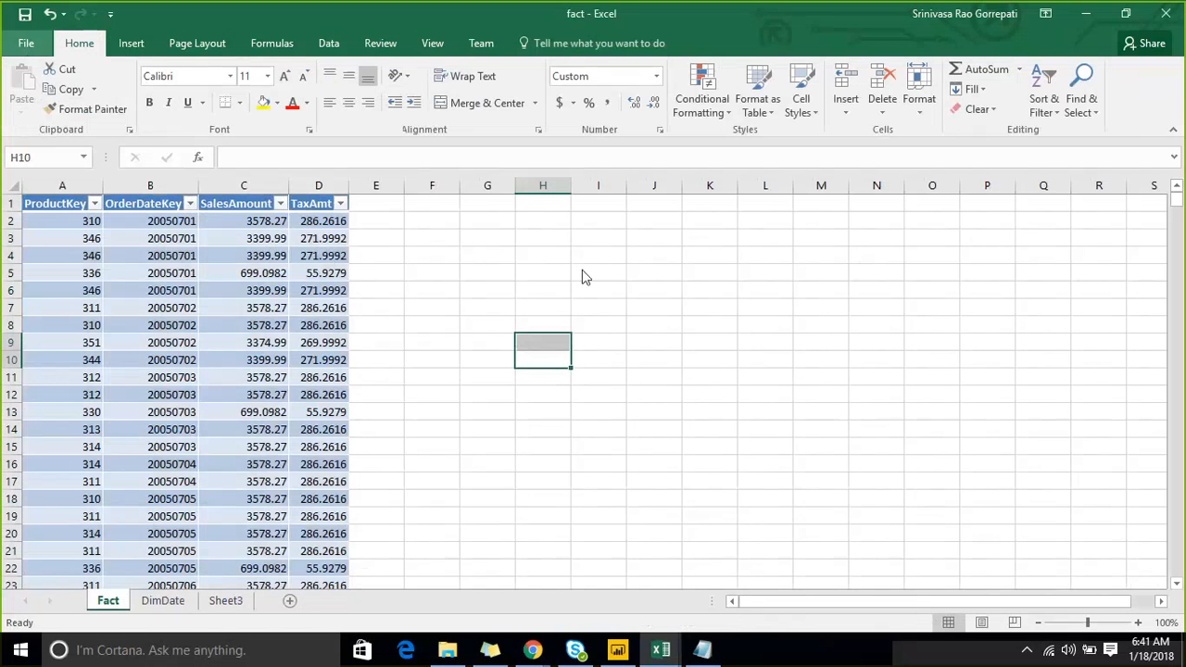
Step: Enable the Microsoft Power Map, Power Pivot and Power View COM add-ins and allow the workbook's disabled active content
click(26, 43)
click(66, 503)
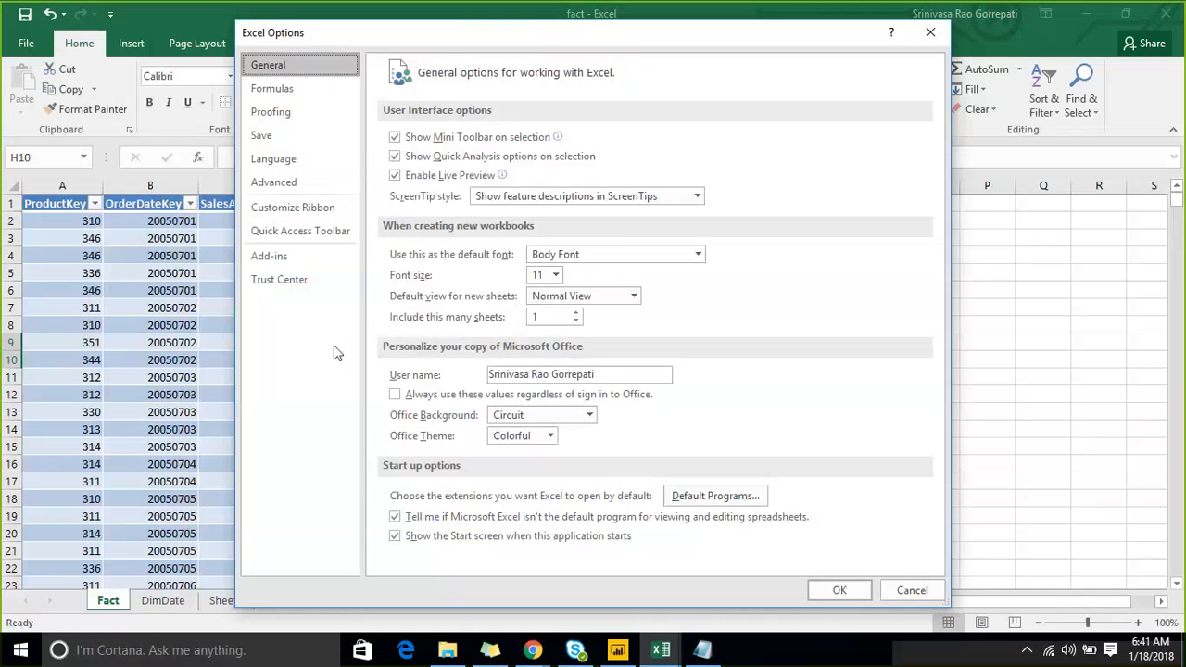
click(279, 278)
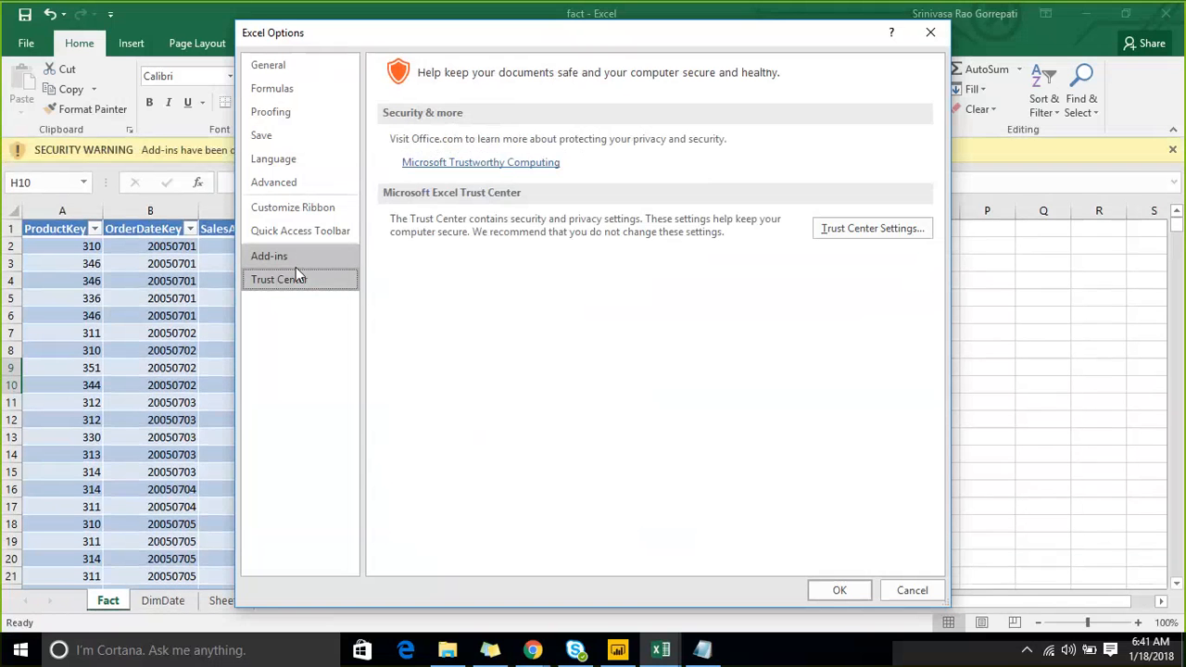
click(302, 256)
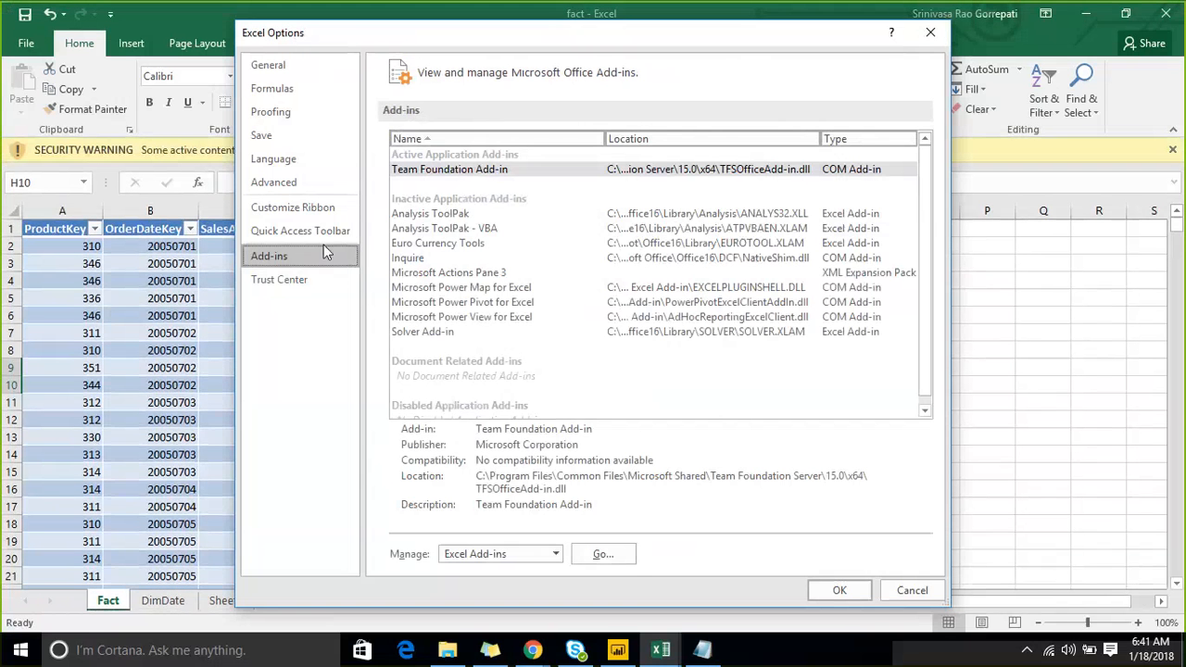
click(547, 554)
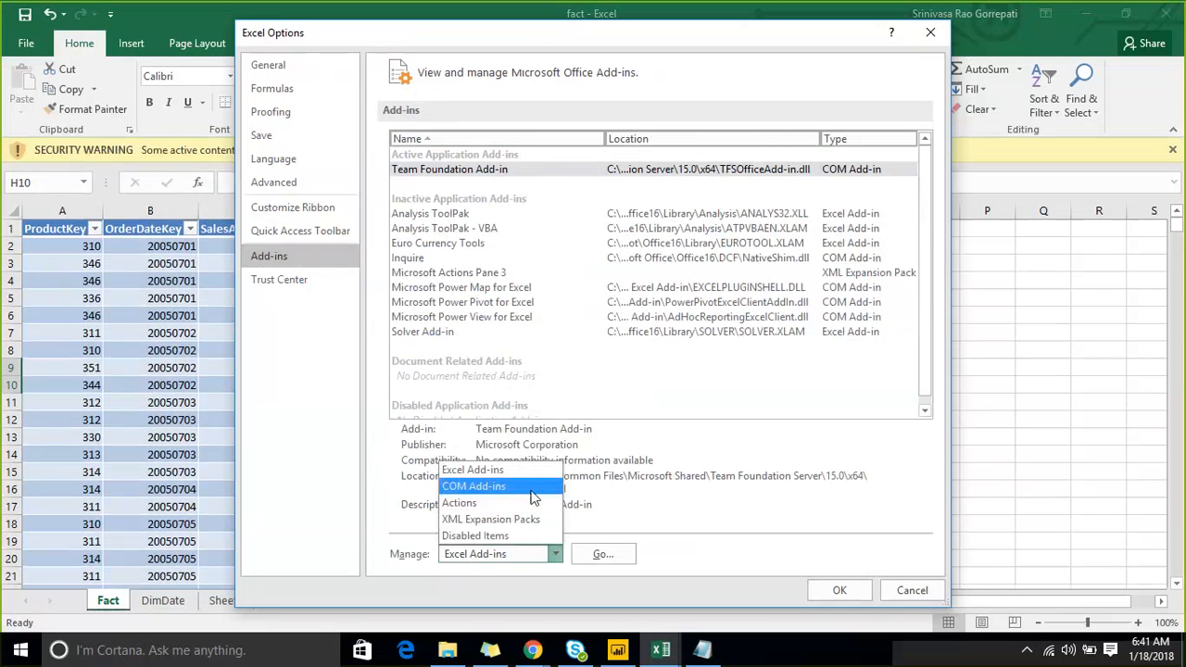
click(531, 486)
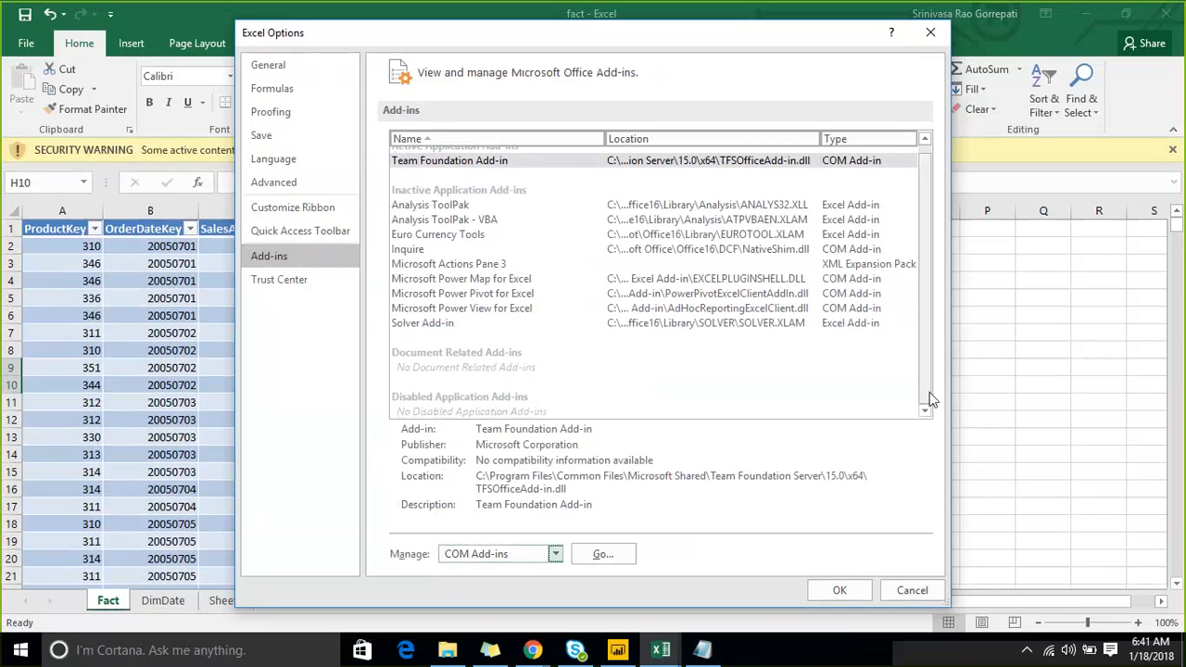
click(603, 554)
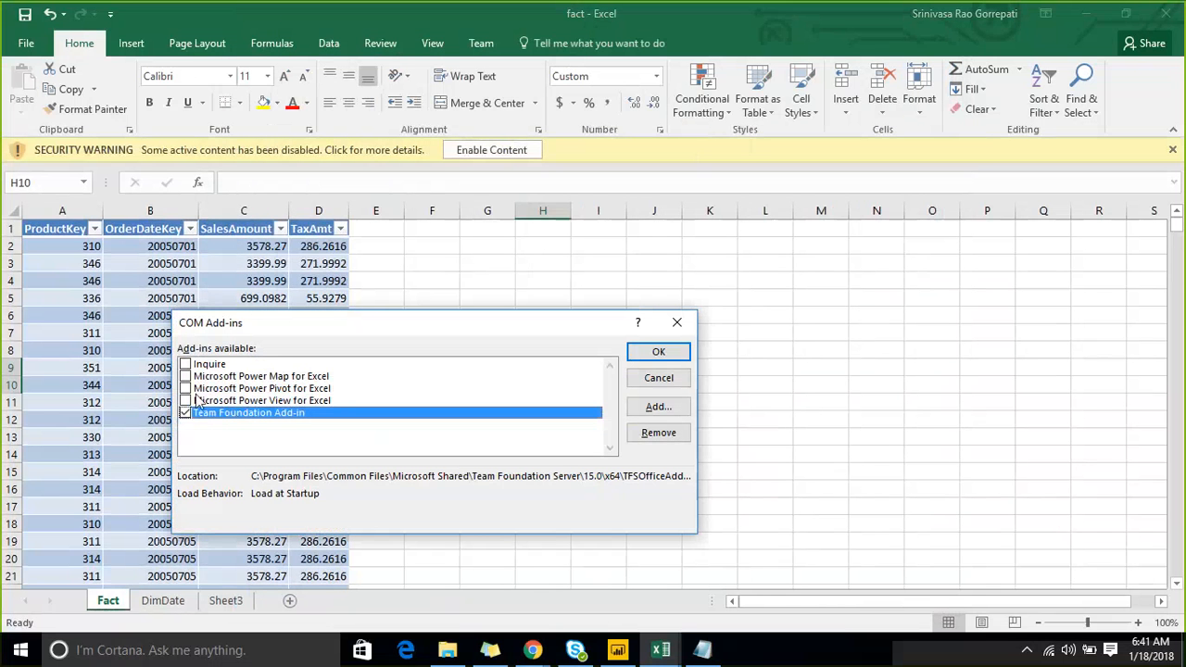
click(185, 389)
click(186, 400)
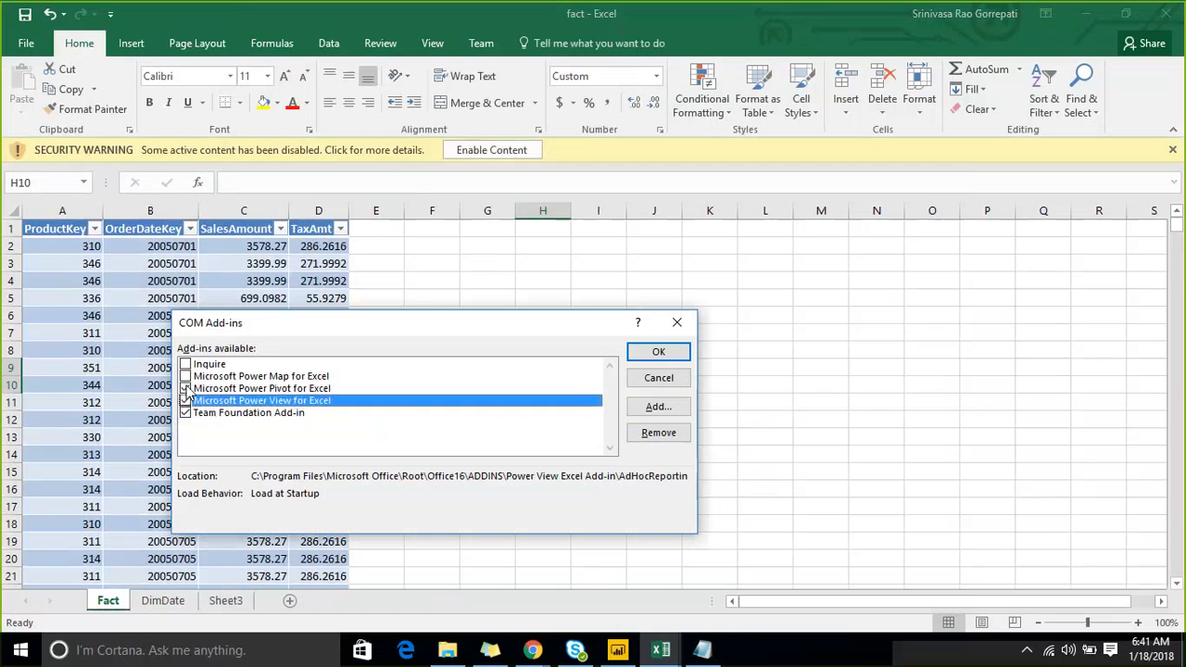
click(186, 377)
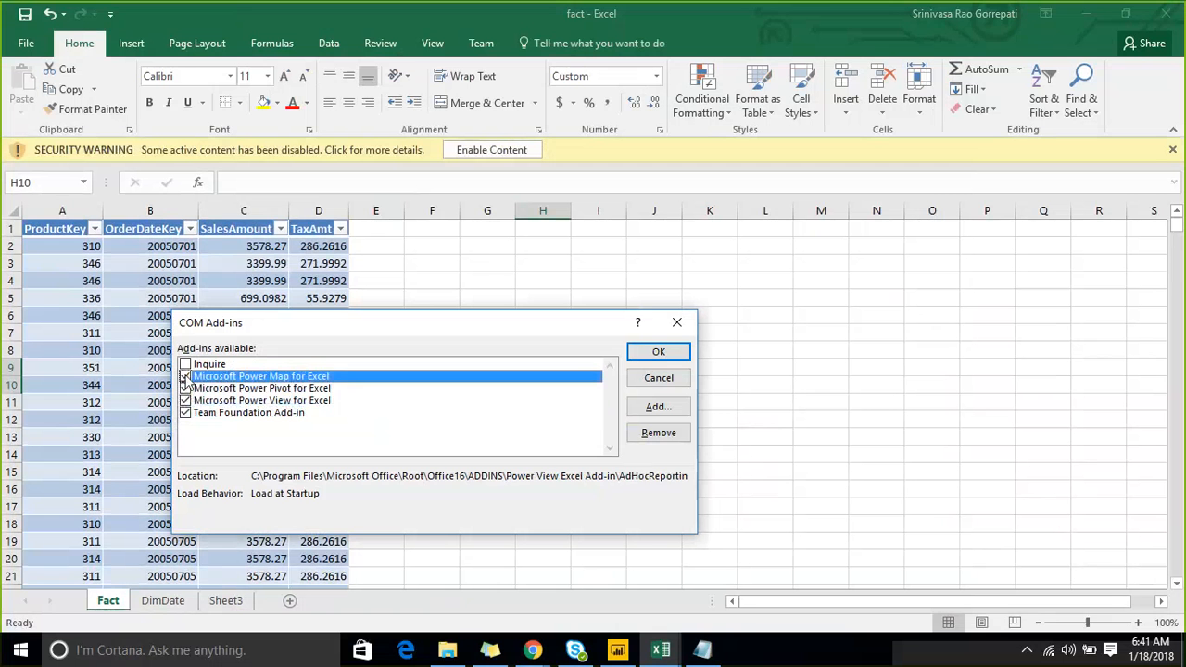
click(658, 352)
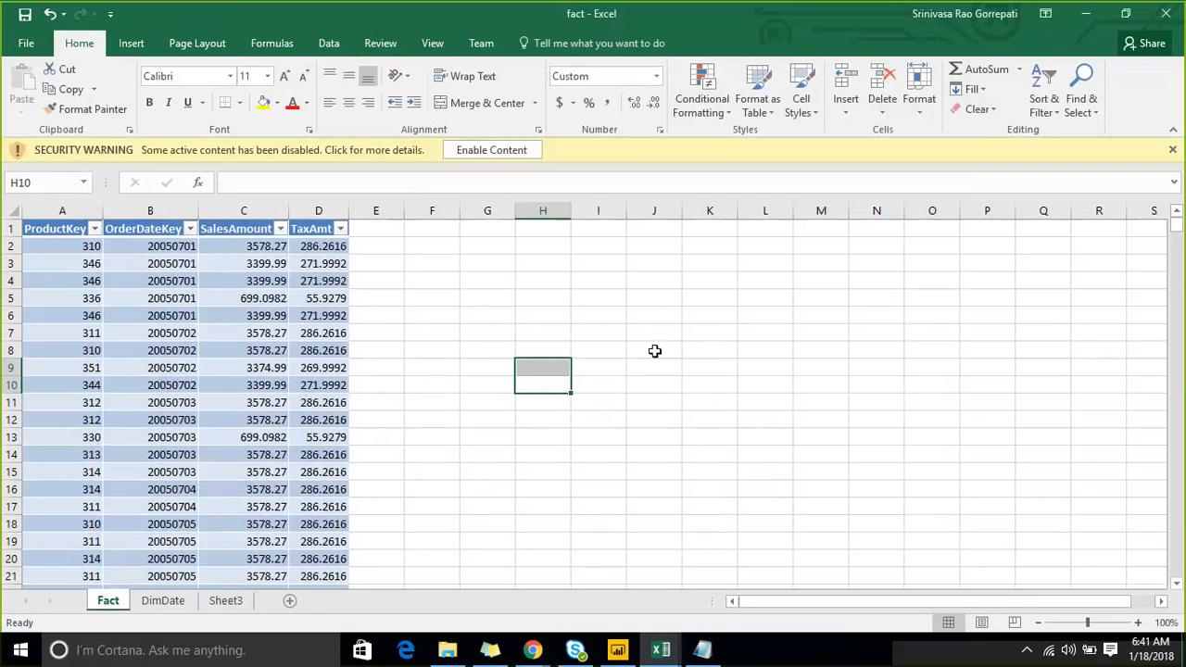
click(439, 298)
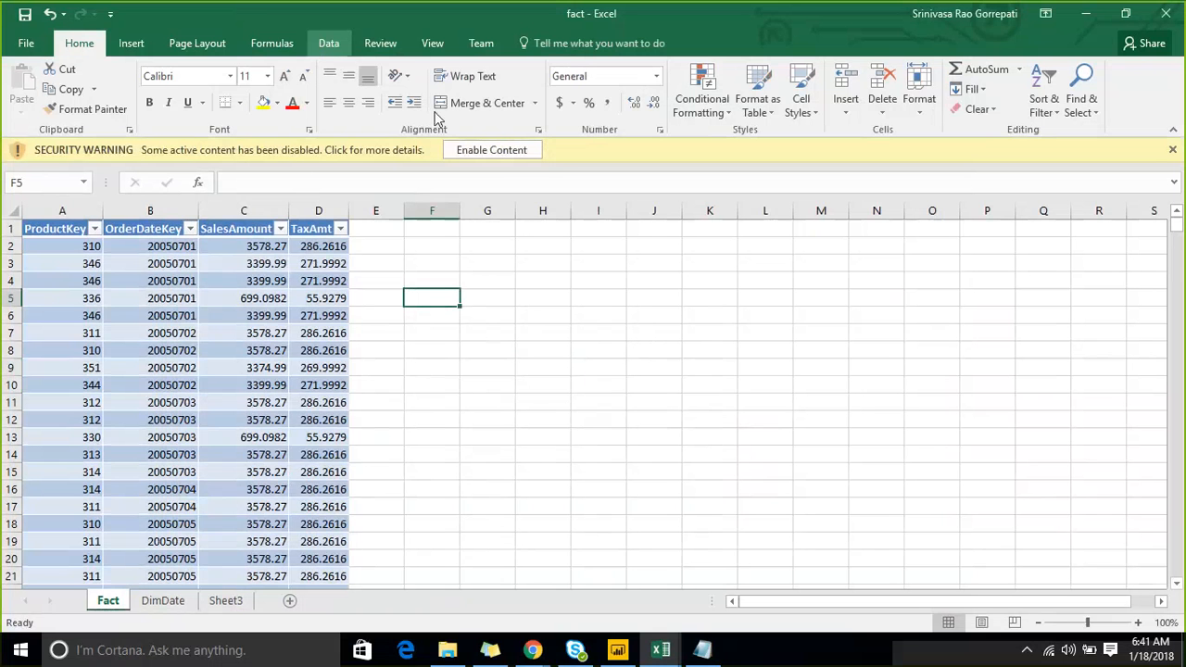
click(492, 149)
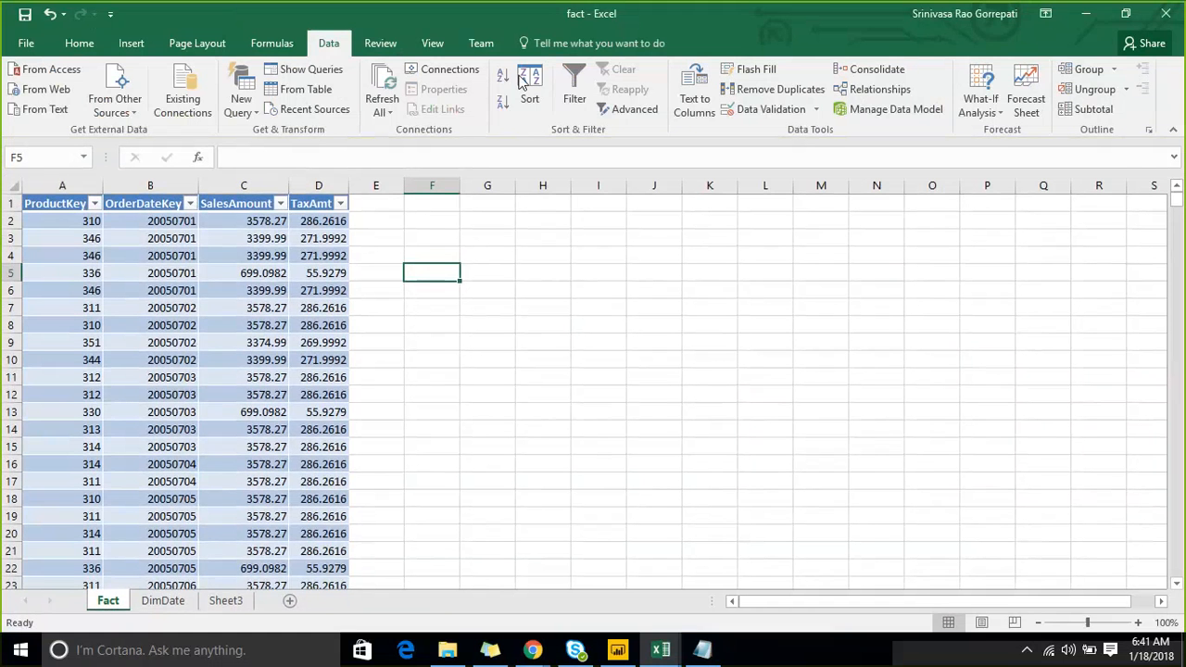
Step: Add the Dimdate table from the DimDate sheet to the Power Pivot data model
click(182, 607)
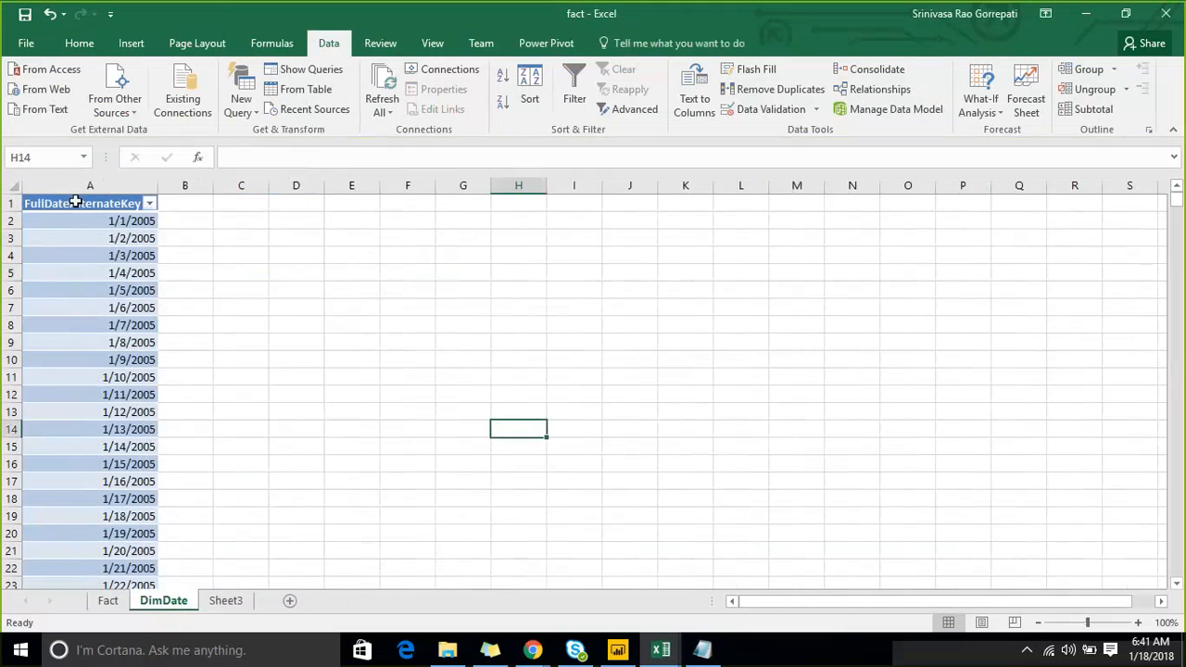
click(540, 47)
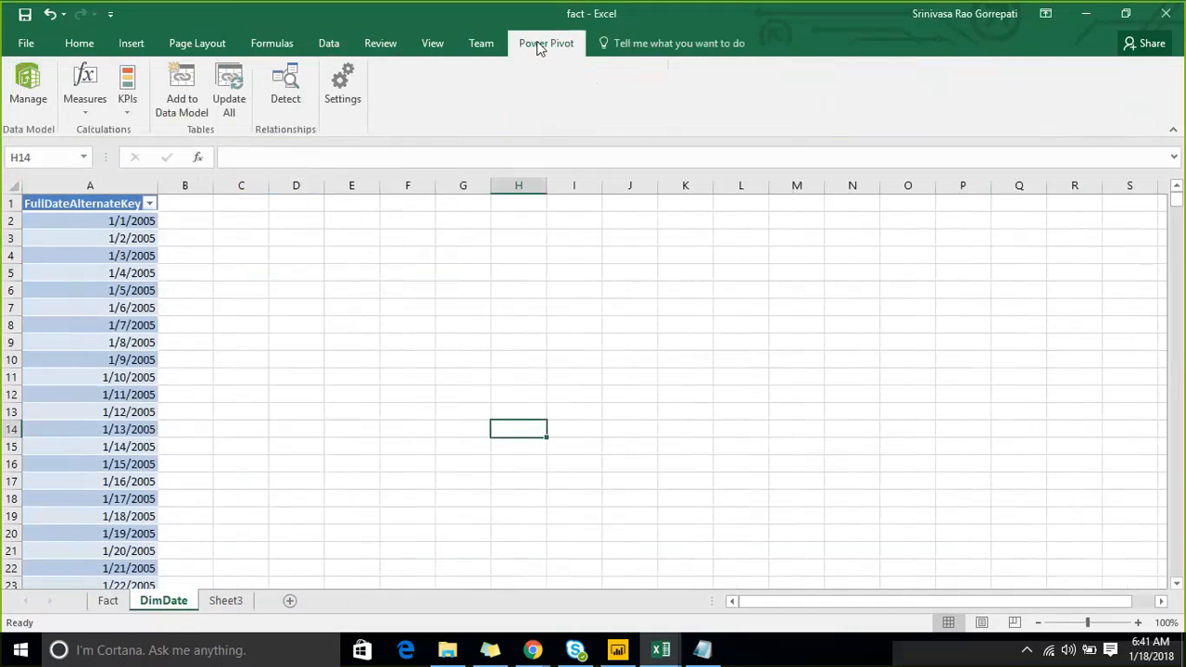
click(173, 97)
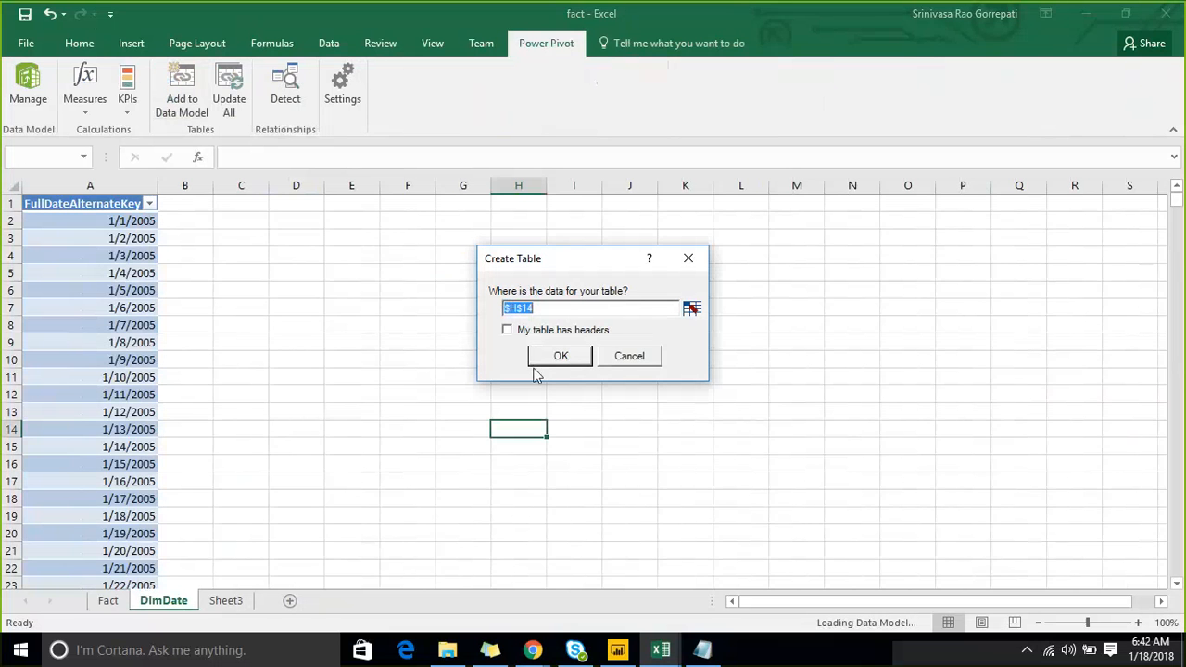
click(634, 360)
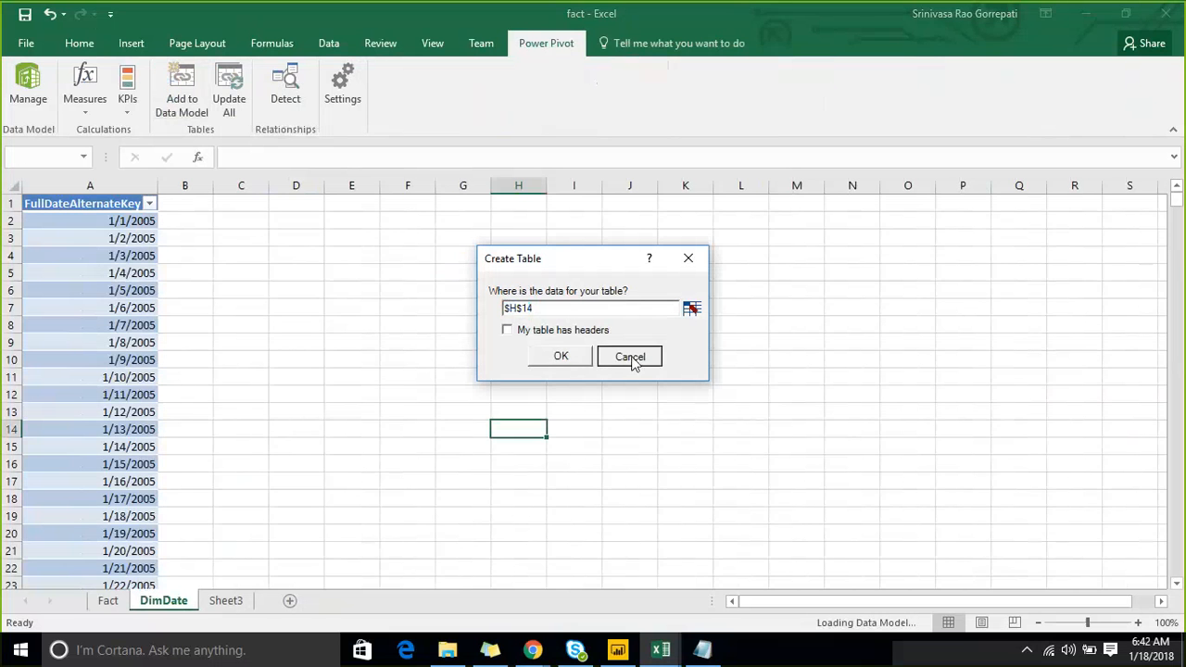
click(97, 186)
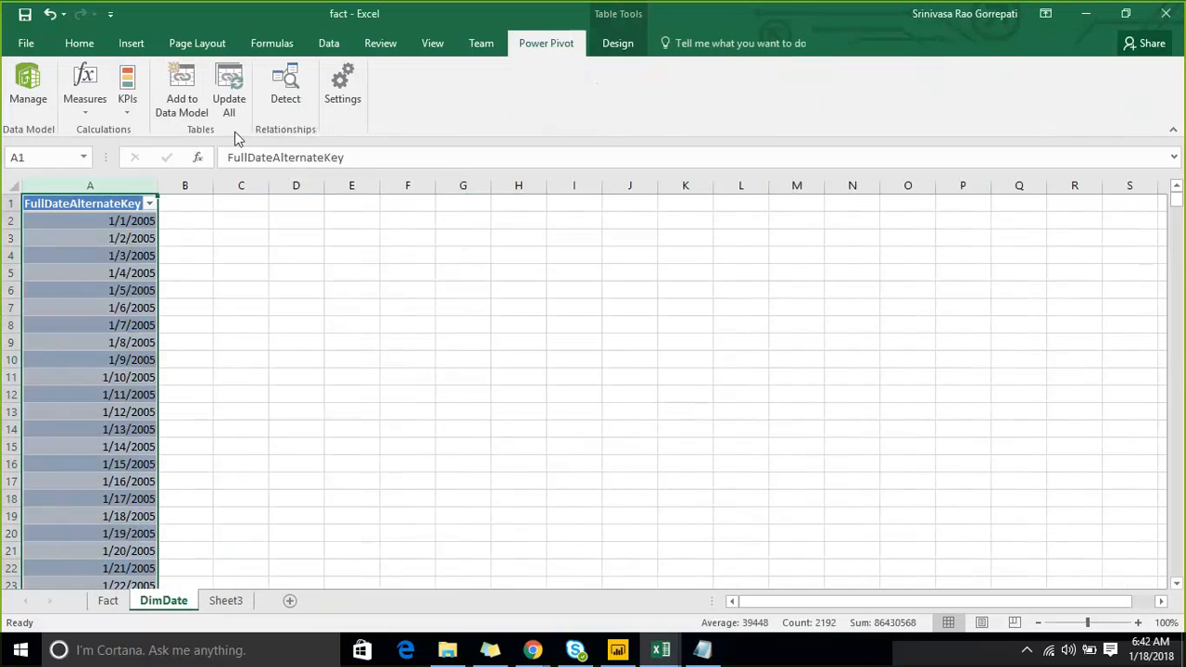
click(200, 96)
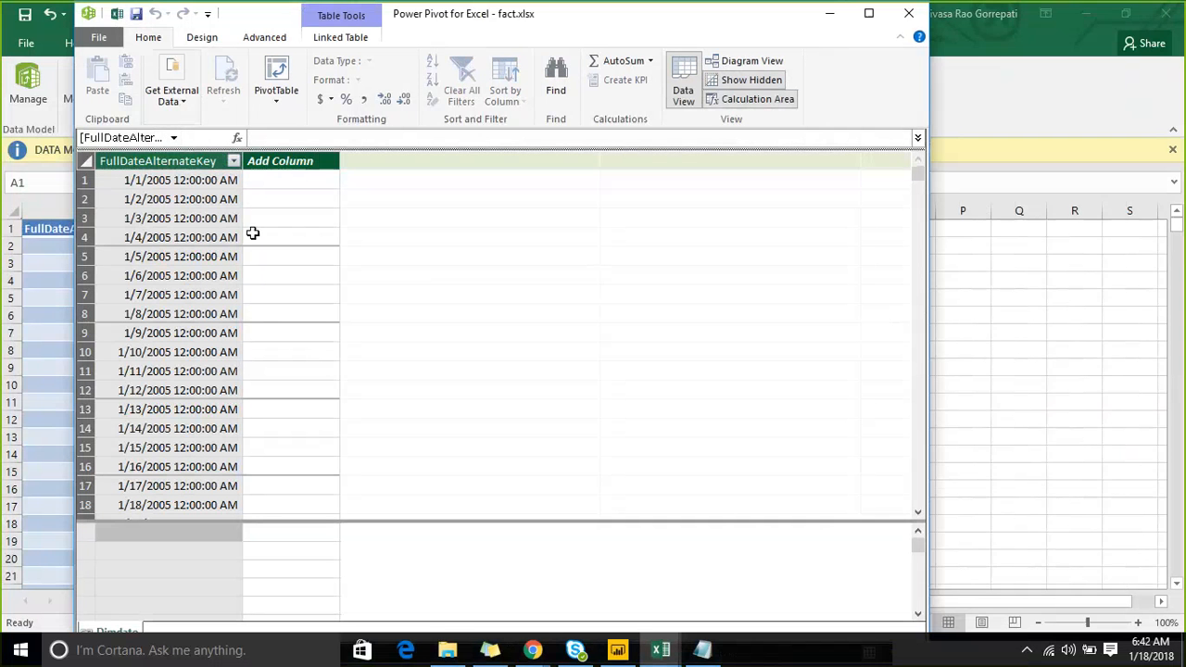
Step: Browse the Dimdate rows in the Power Pivot window and move the window aside to uncover the workbook
scroll(243, 288, down, 3)
scroll(243, 288, down, 2)
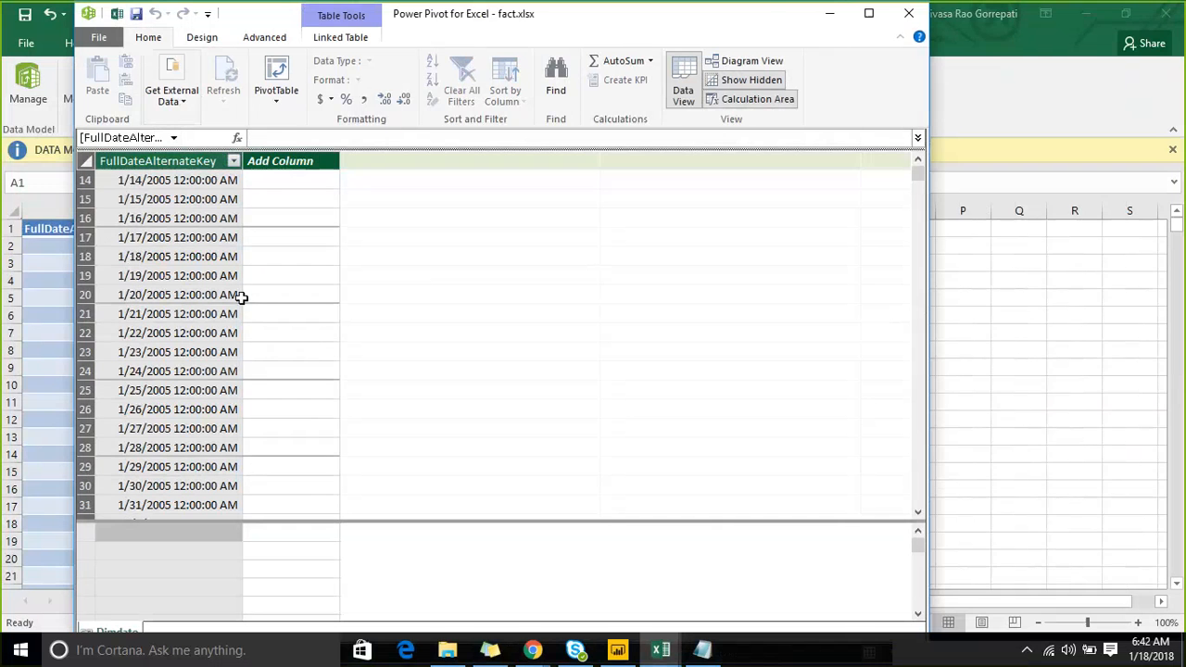
drag(775, 25, 1053, 69)
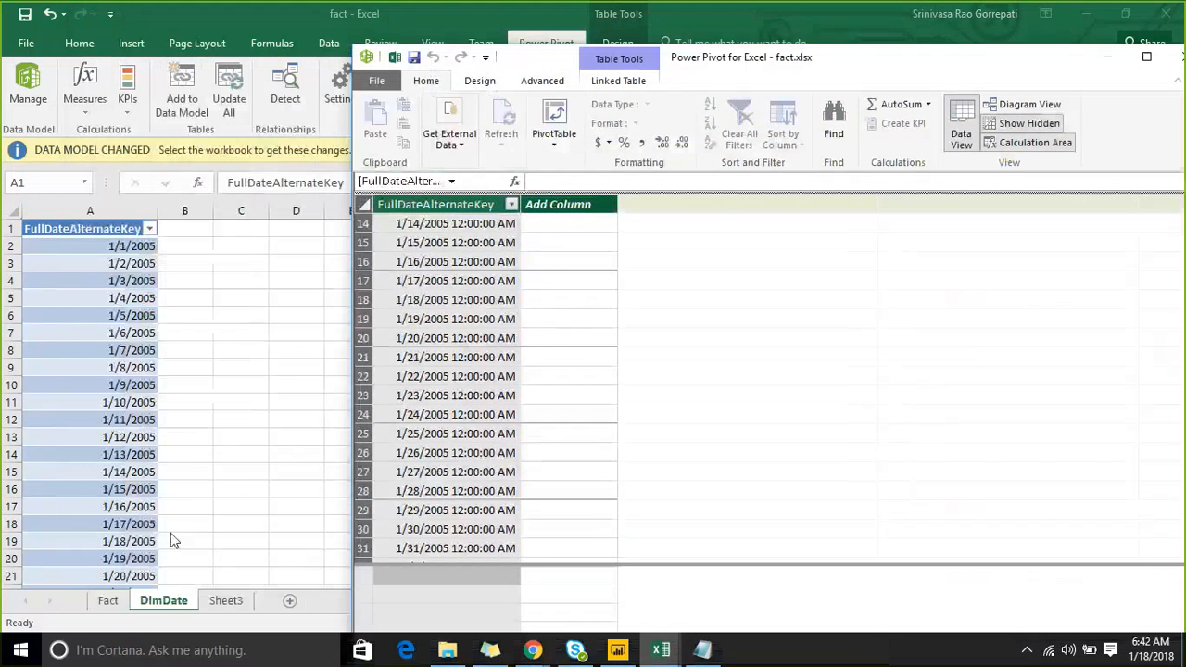
Step: Add the Fact table from the Fact sheet, covering ProductKey through TaxAmt, to the Power Pivot data model
click(107, 604)
click(418, 307)
click(49, 271)
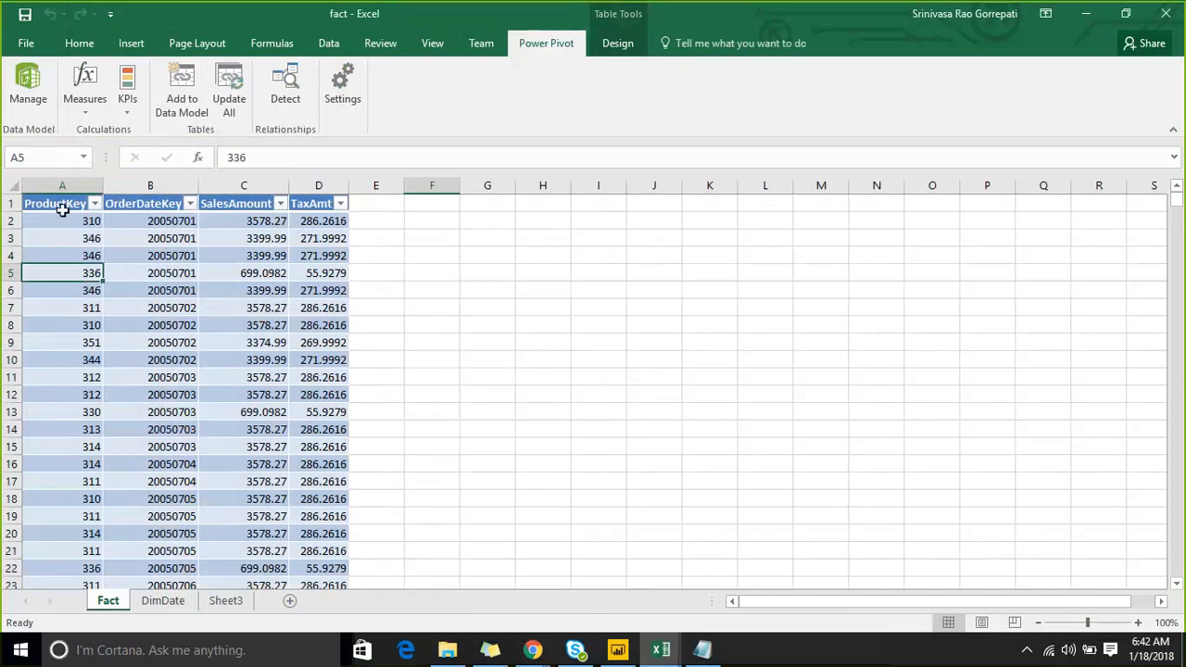
click(56, 188)
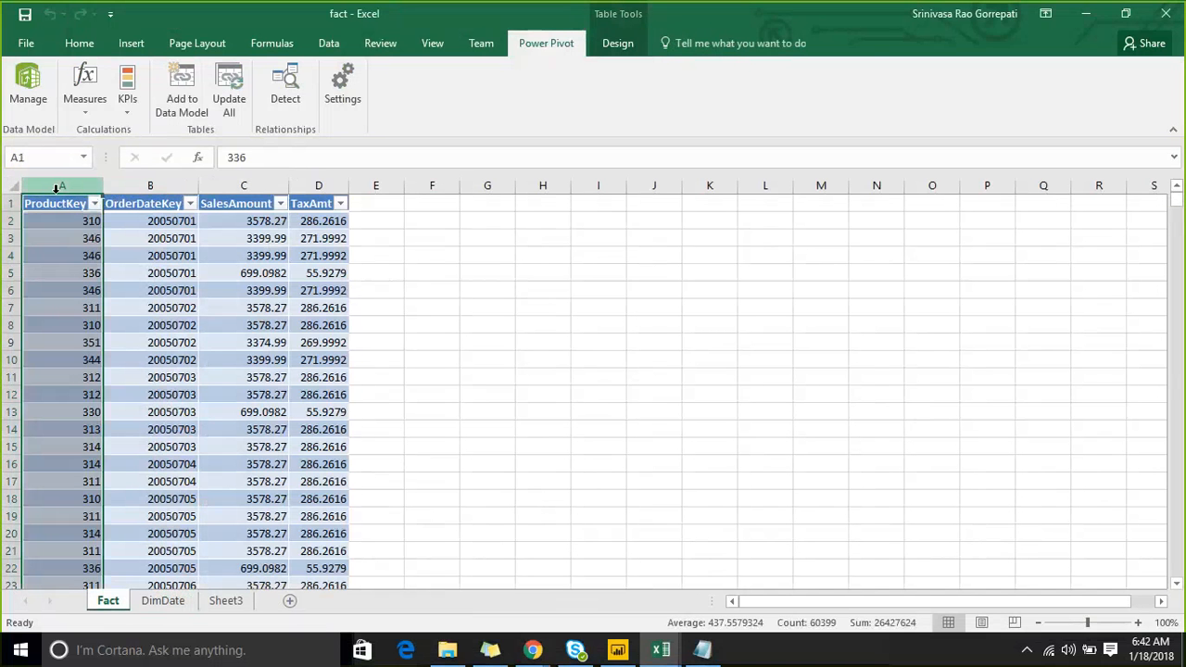
key(shift+Right)
key(shift+Right)
key(shift+Right)
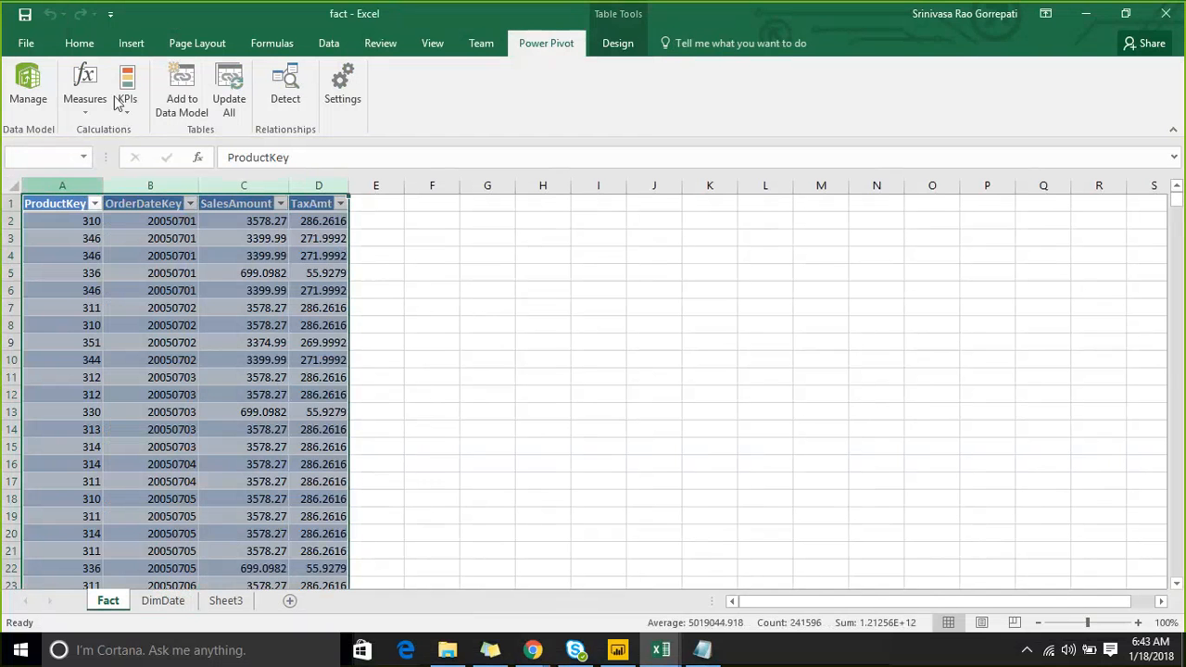
click(190, 105)
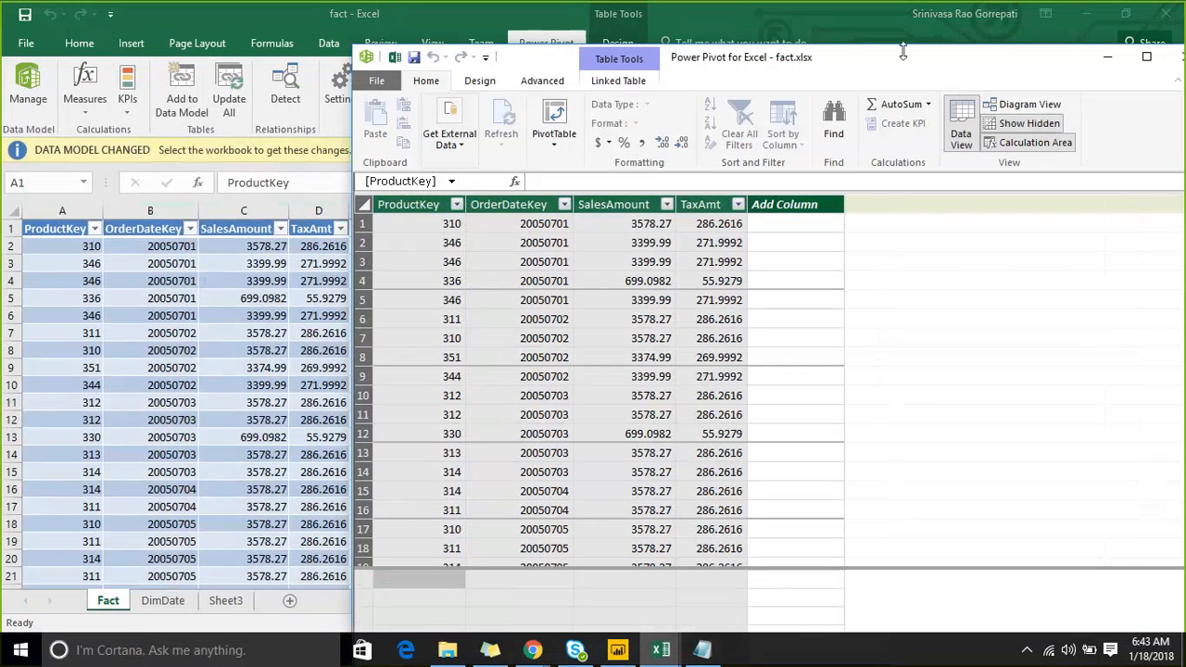
Step: Maximize the Power Pivot window and browse the rows of the Fact table
drag(899, 61, 556, 59)
click(791, 56)
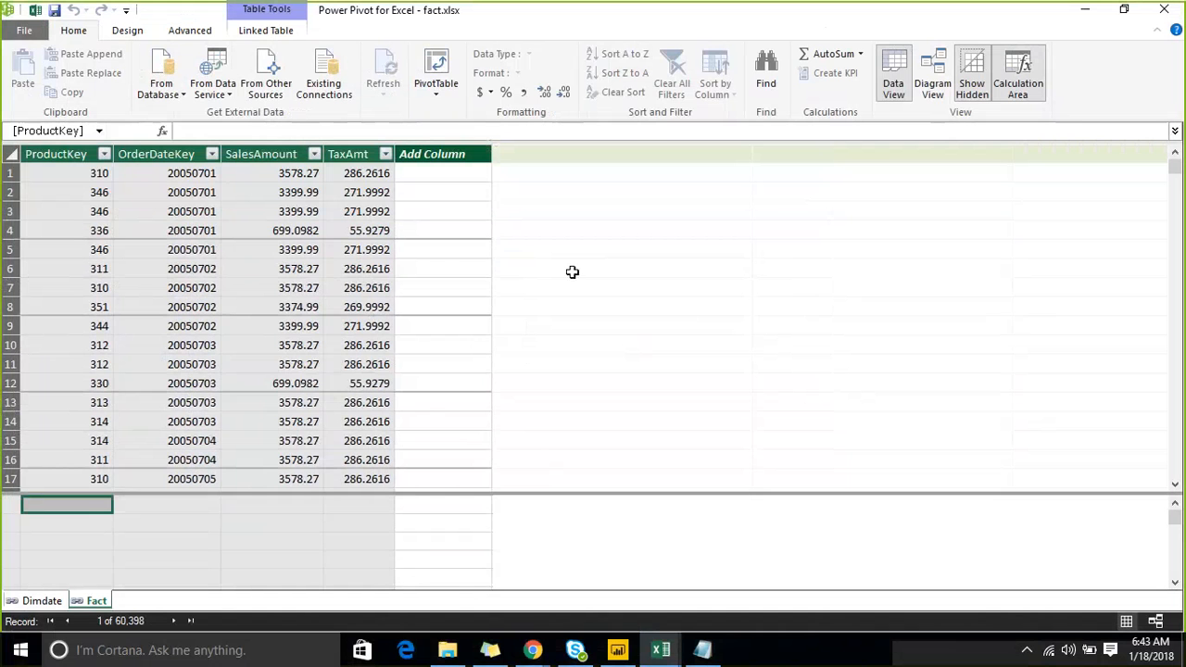
scroll(573, 271, down, 4)
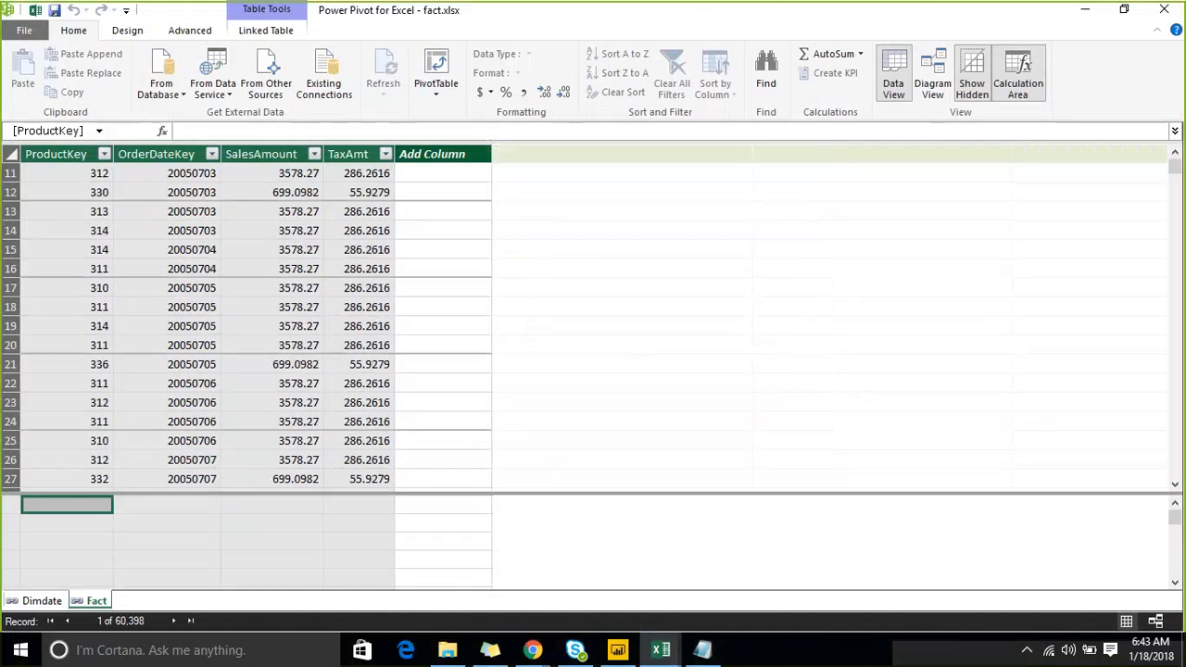
click(858, 15)
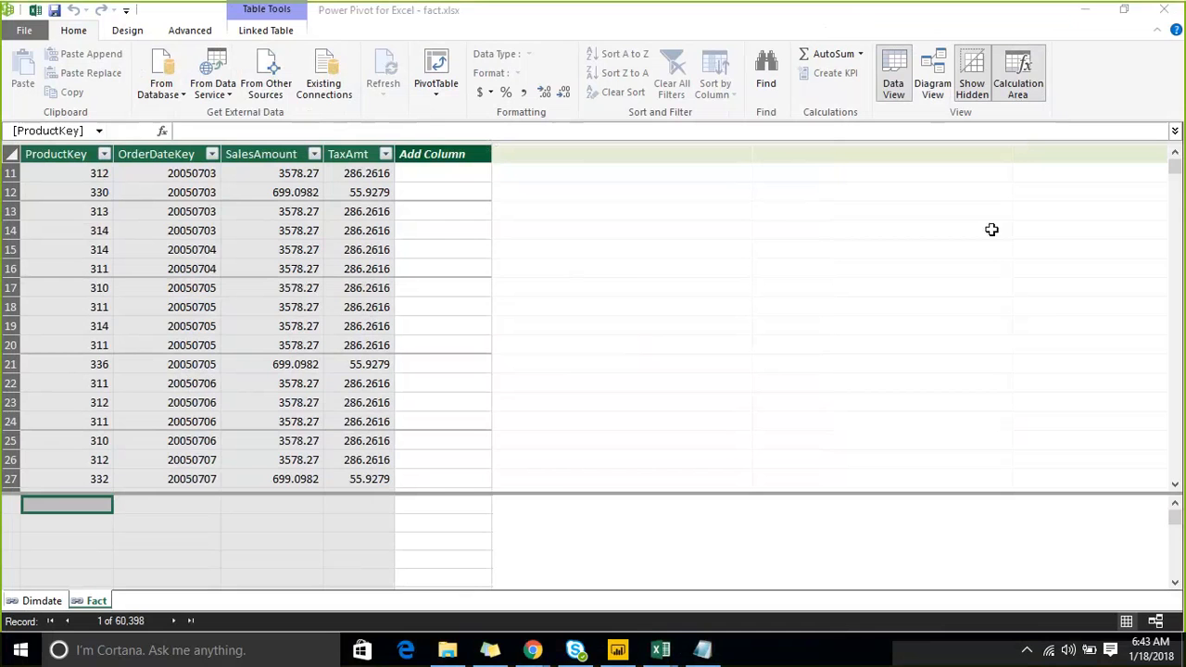